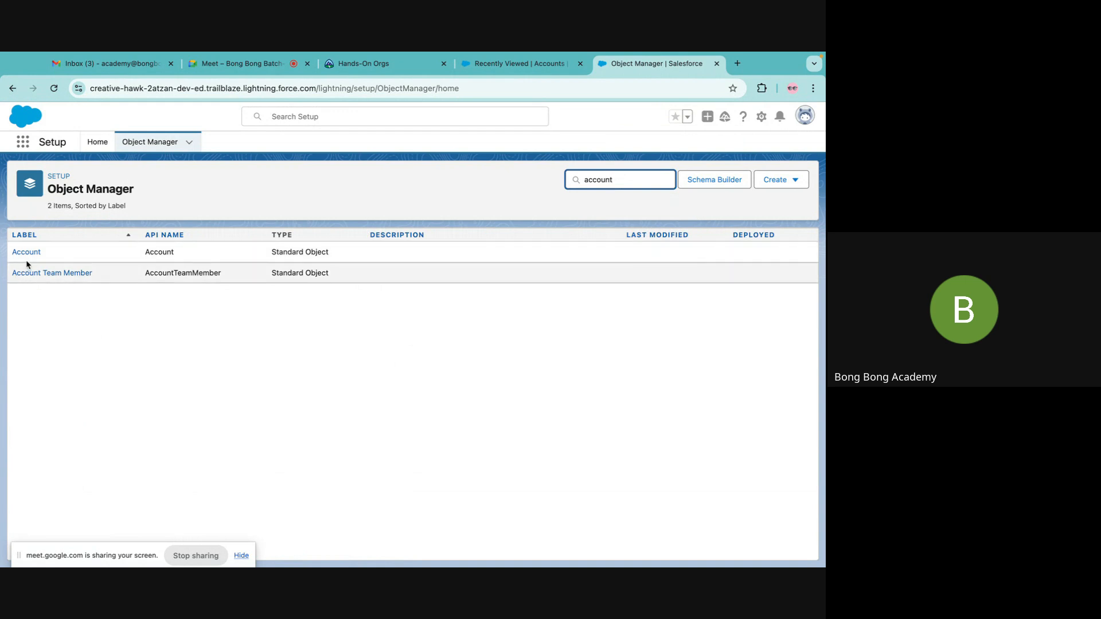
Step: Open the Account object's Fields & Relationships and review its field names and data types
left_click(26, 252)
left_click(98, 263)
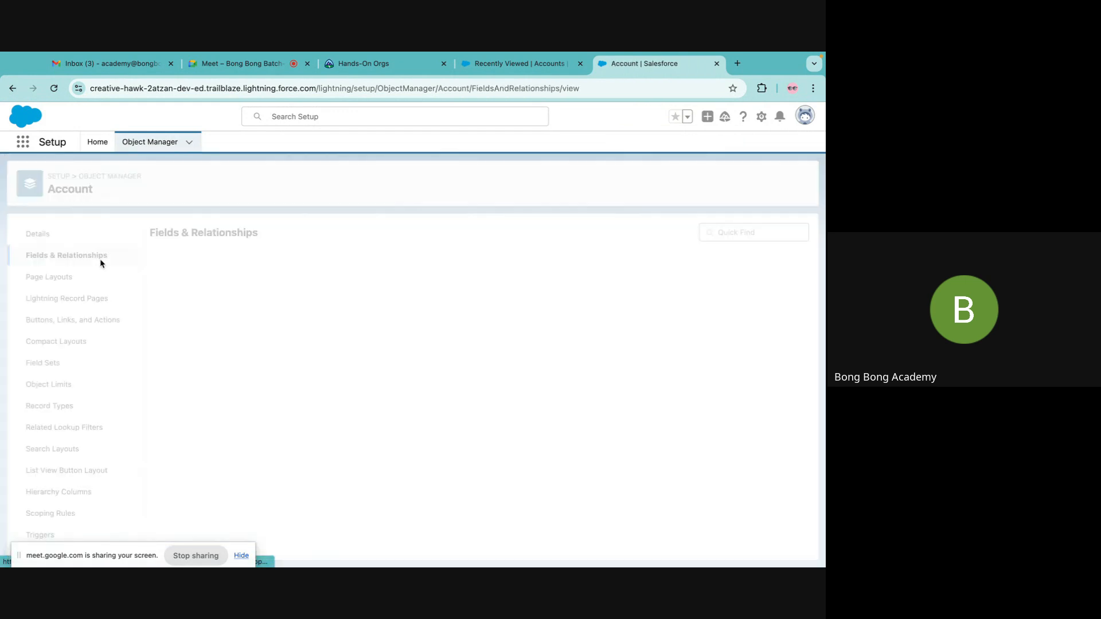
scroll(388, 347, "down", 1)
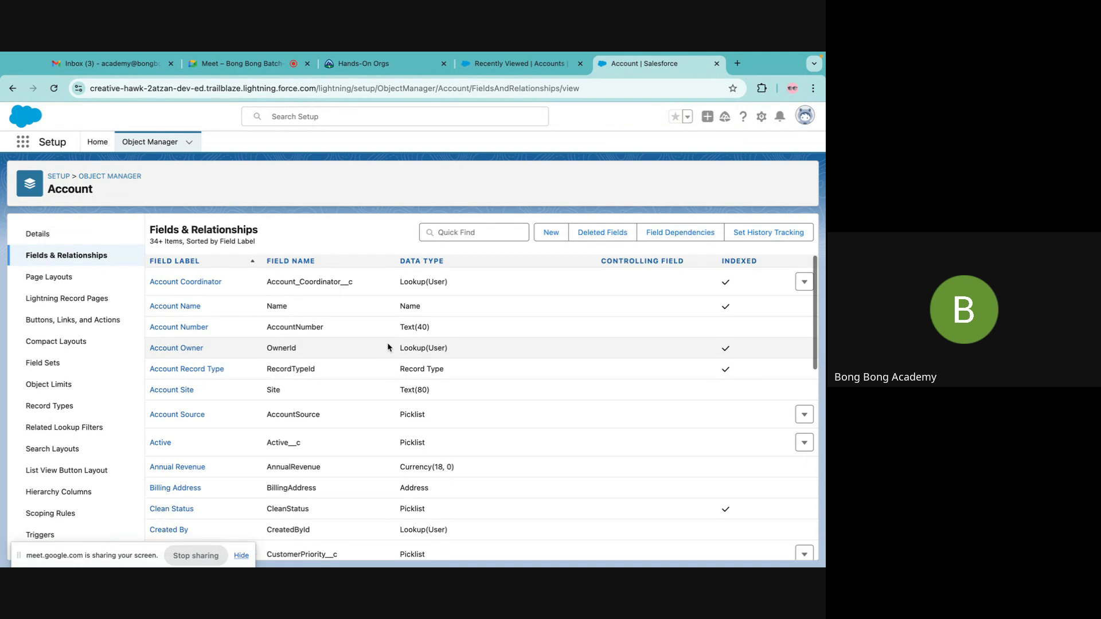
scroll(387, 347, "down", 6)
scroll(388, 346, "down", 6)
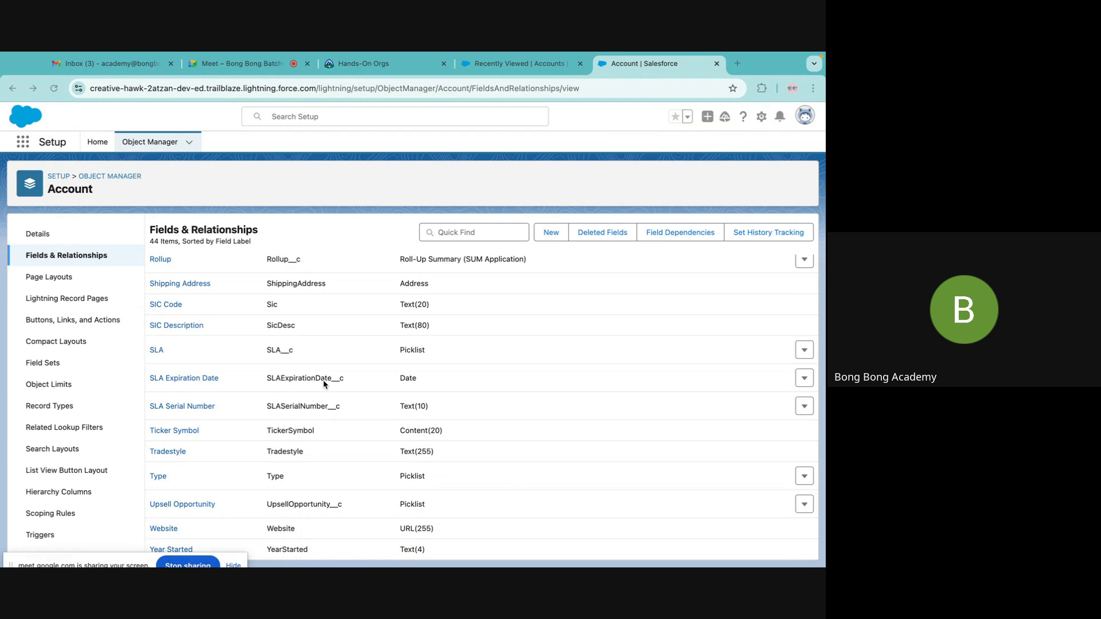
scroll(324, 383, "up", 10)
scroll(324, 384, "down", 10)
scroll(324, 383, "up", 10)
scroll(323, 383, "down", 2)
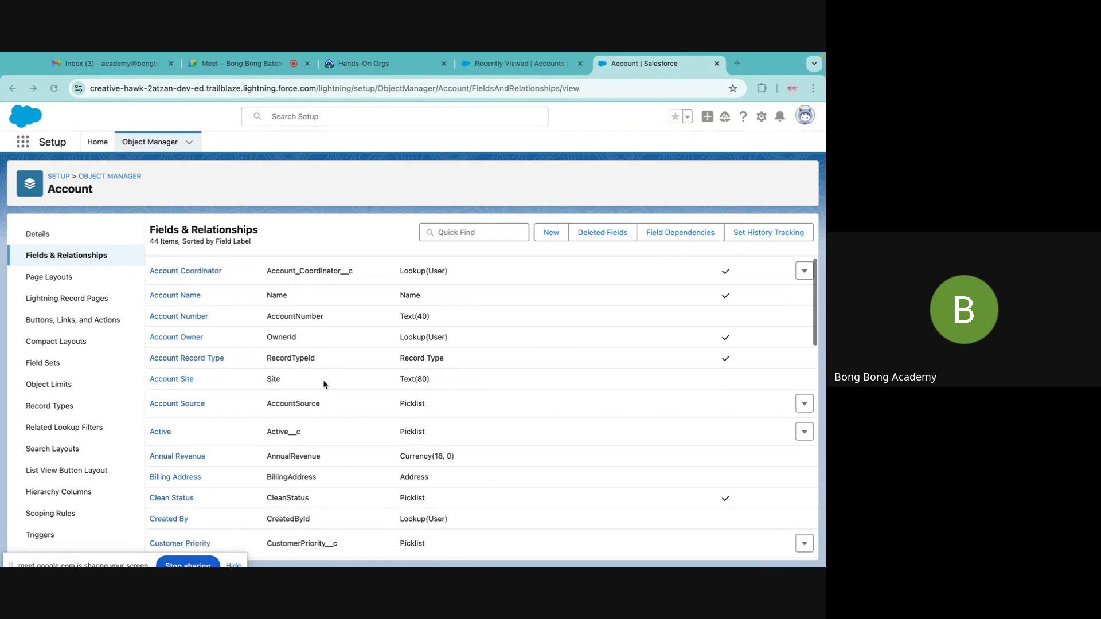
scroll(324, 383, "down", 8)
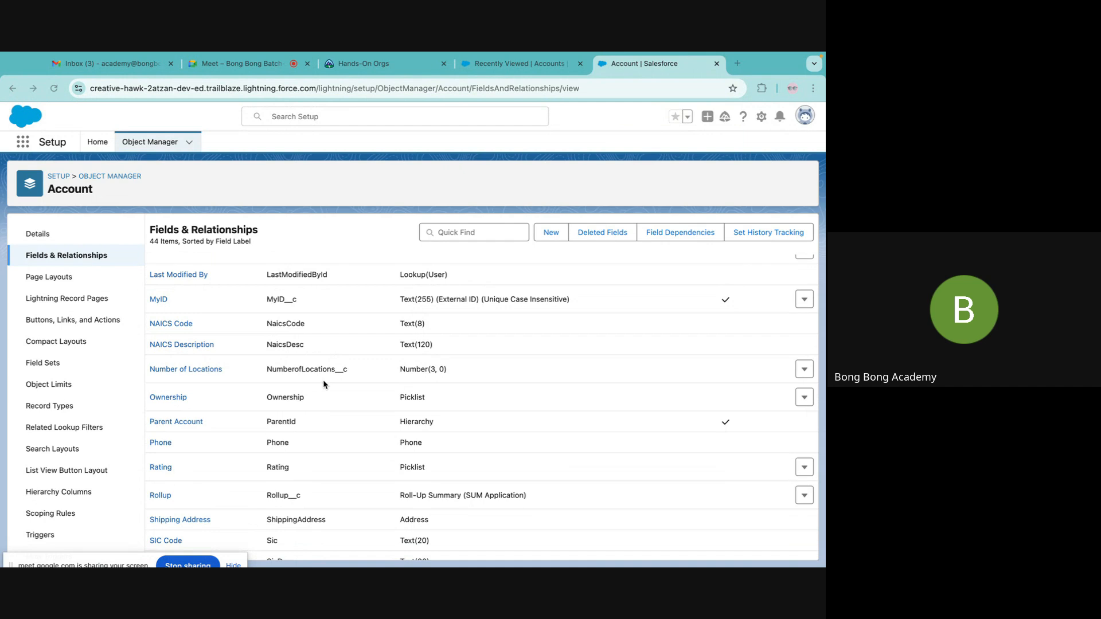
scroll(324, 383, "down", 5)
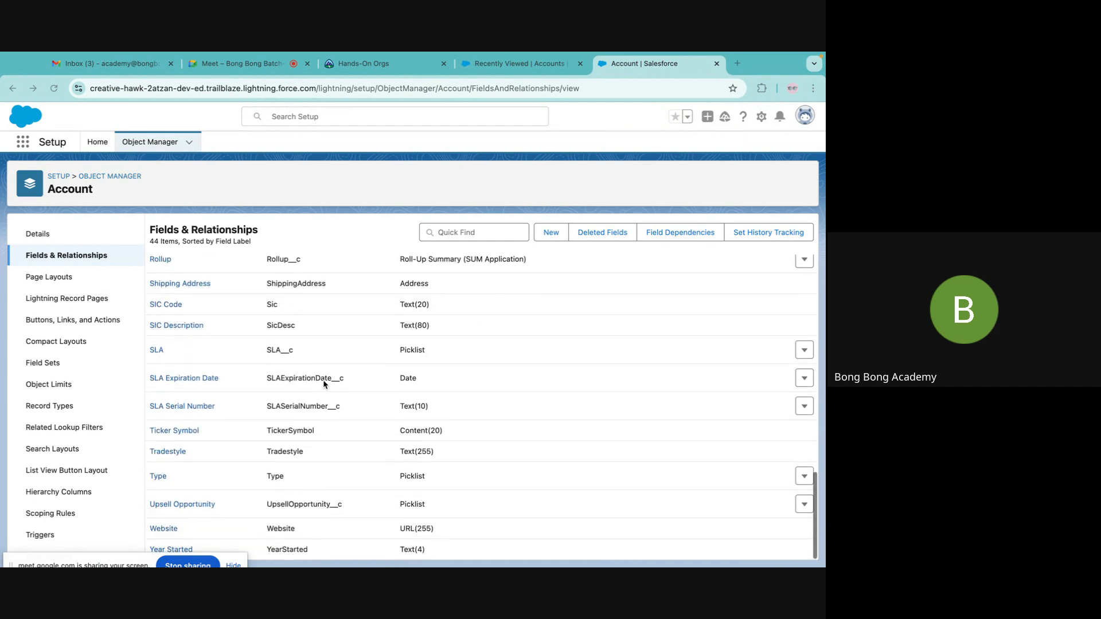
scroll(323, 383, "up", 13)
Step: Switch to Microsoft Excel and create a blank workbook
mouse_move(86, 562)
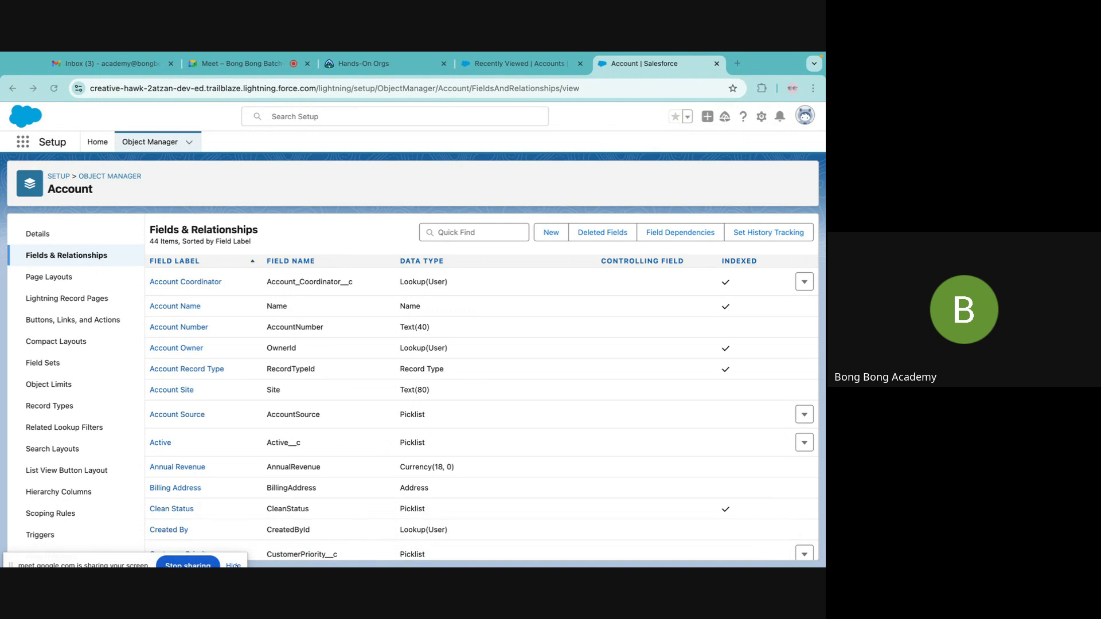
left_click(233, 564)
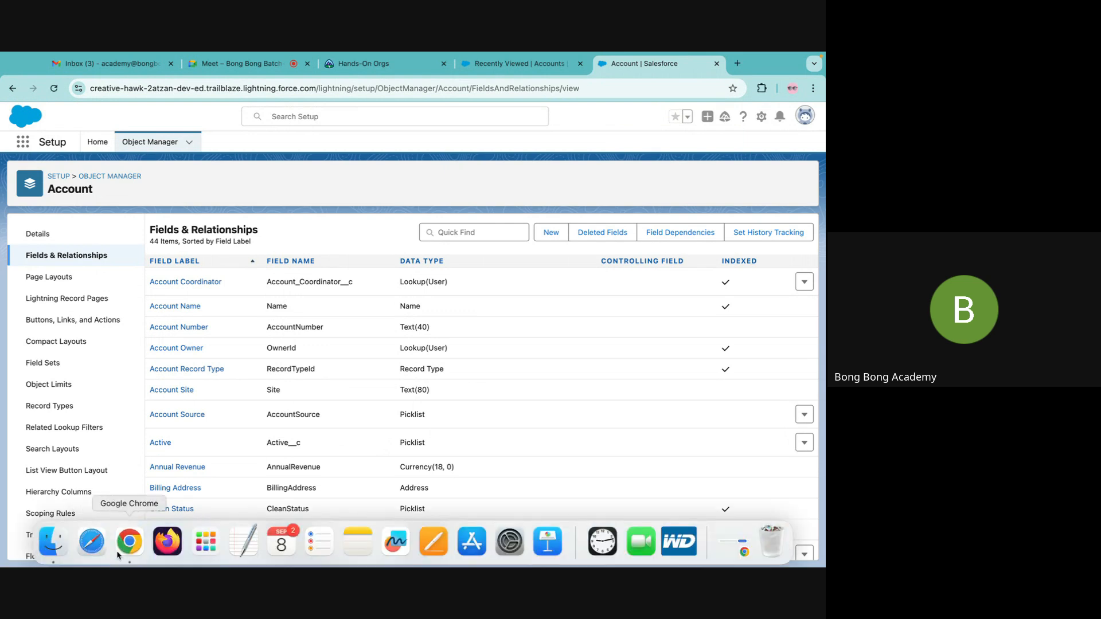
left_click(205, 541)
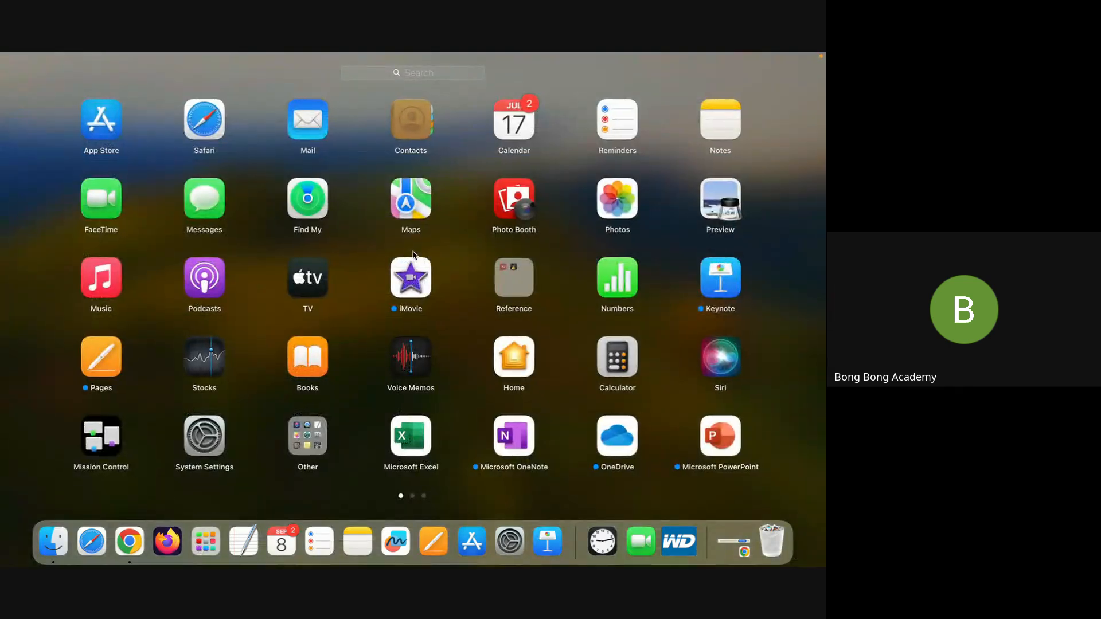
scroll(413, 254, "right", 10)
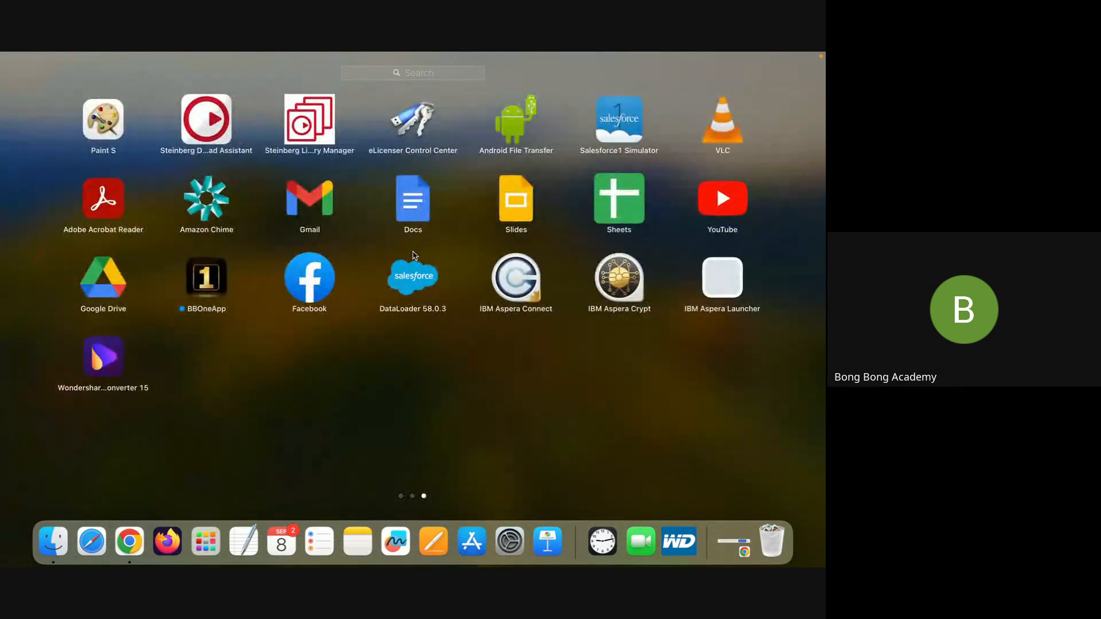
scroll(452, 217, "left", 5)
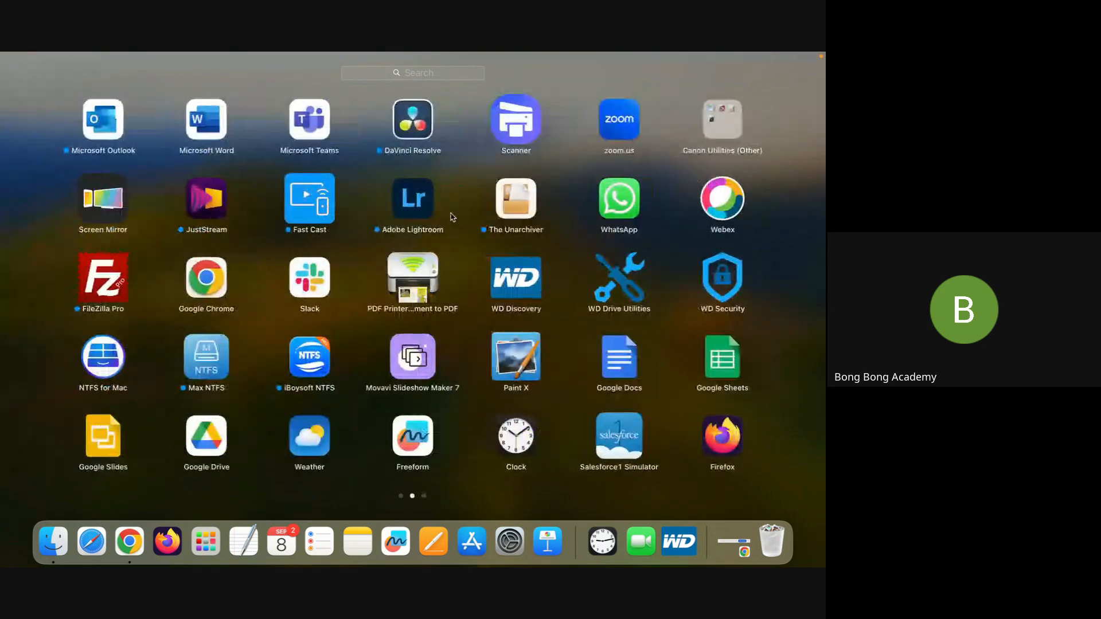
scroll(464, 362, "left", 5)
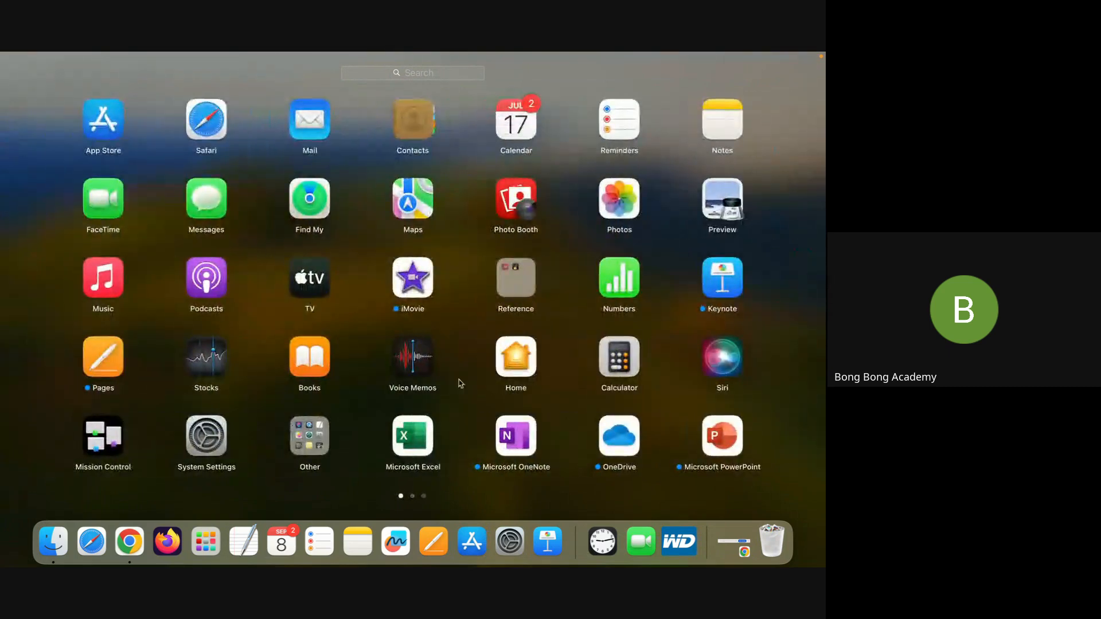
left_click(462, 383)
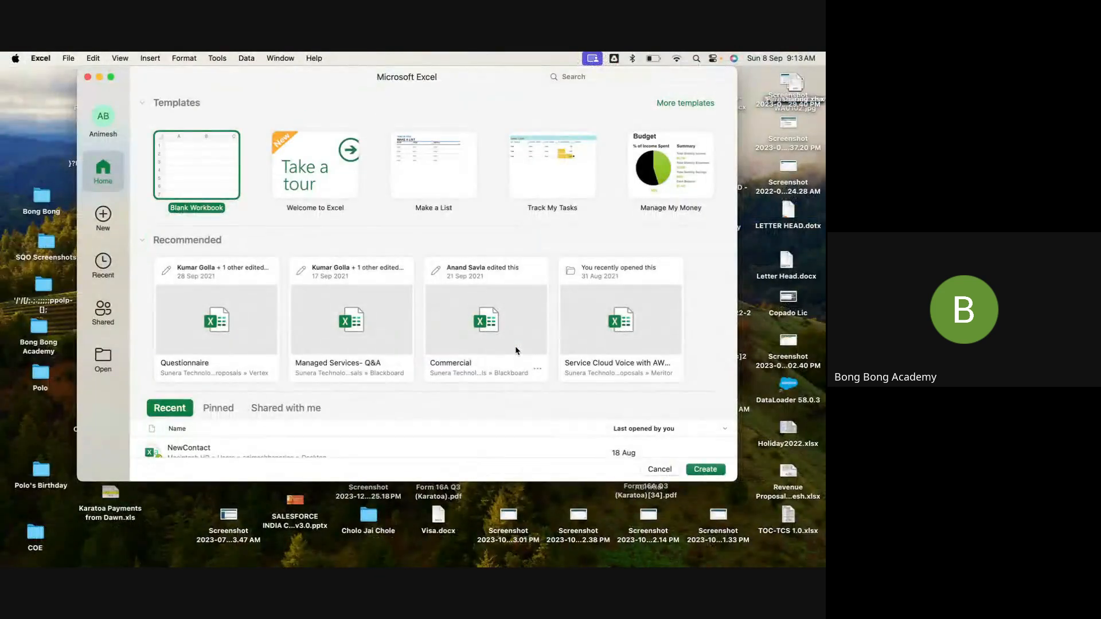
double_click(177, 181)
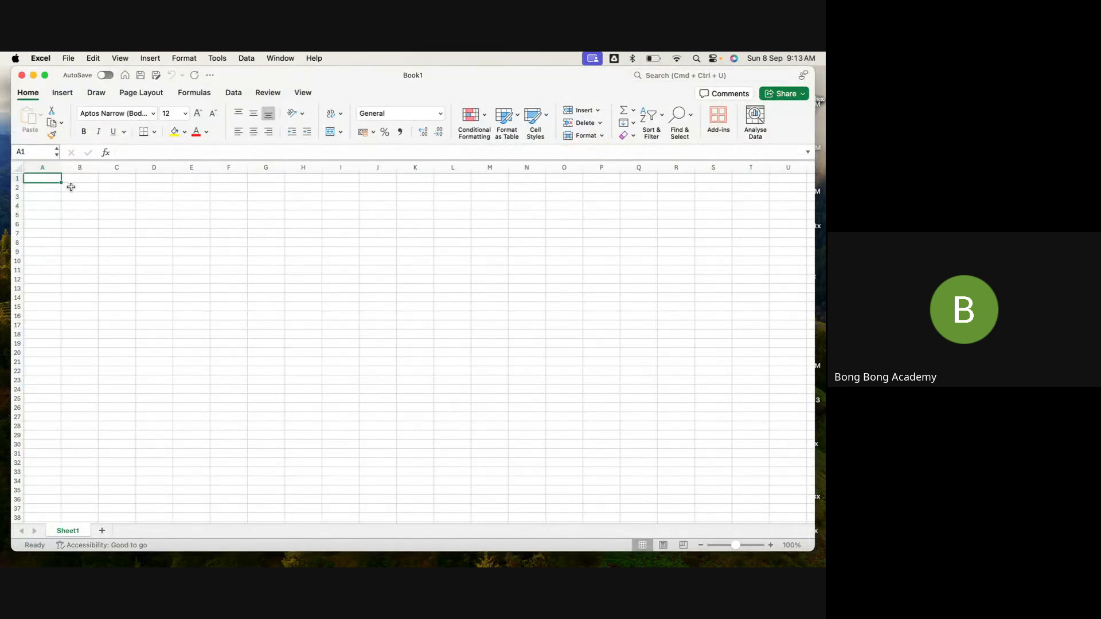
Step: Enter the header Name in cell A1 and Test Account 1 in A2
type("Name")
key("Tab")
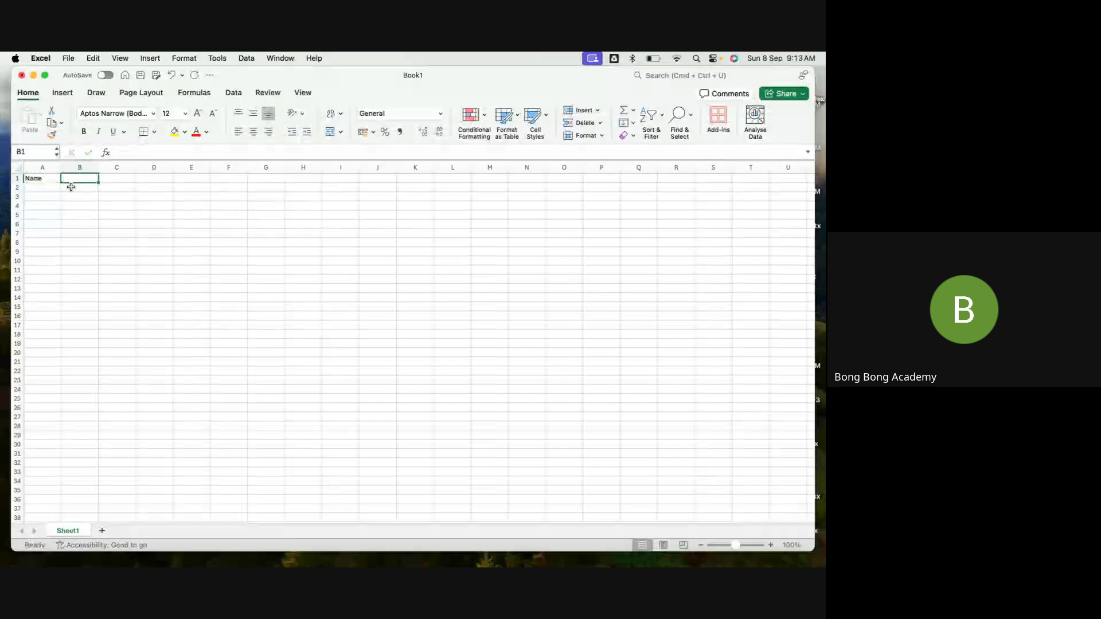
left_click(43, 188)
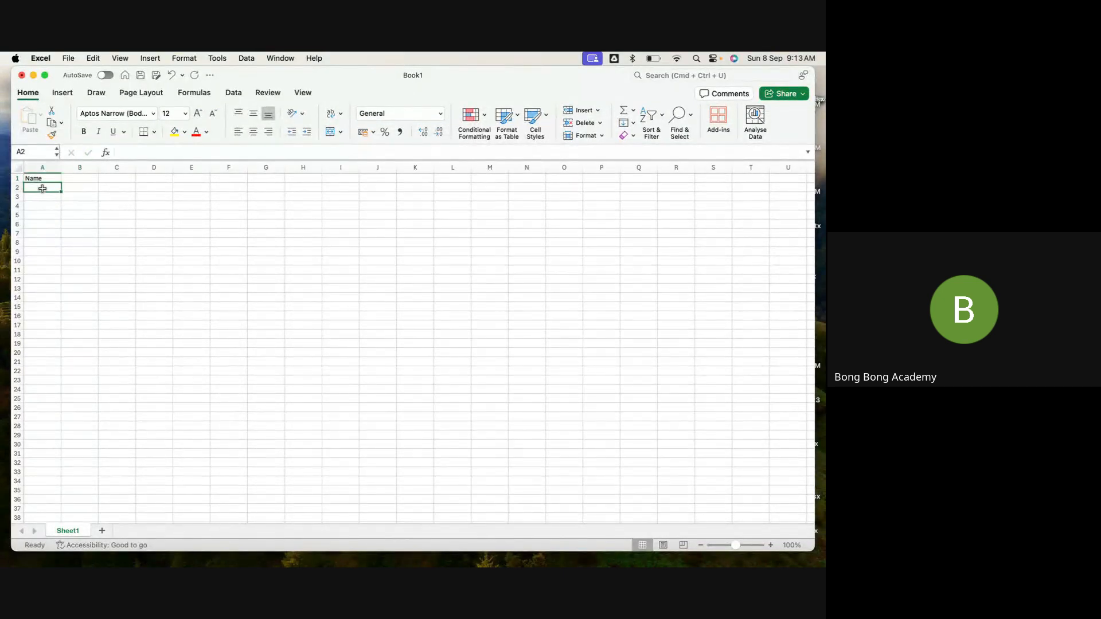
type("Test Acco")
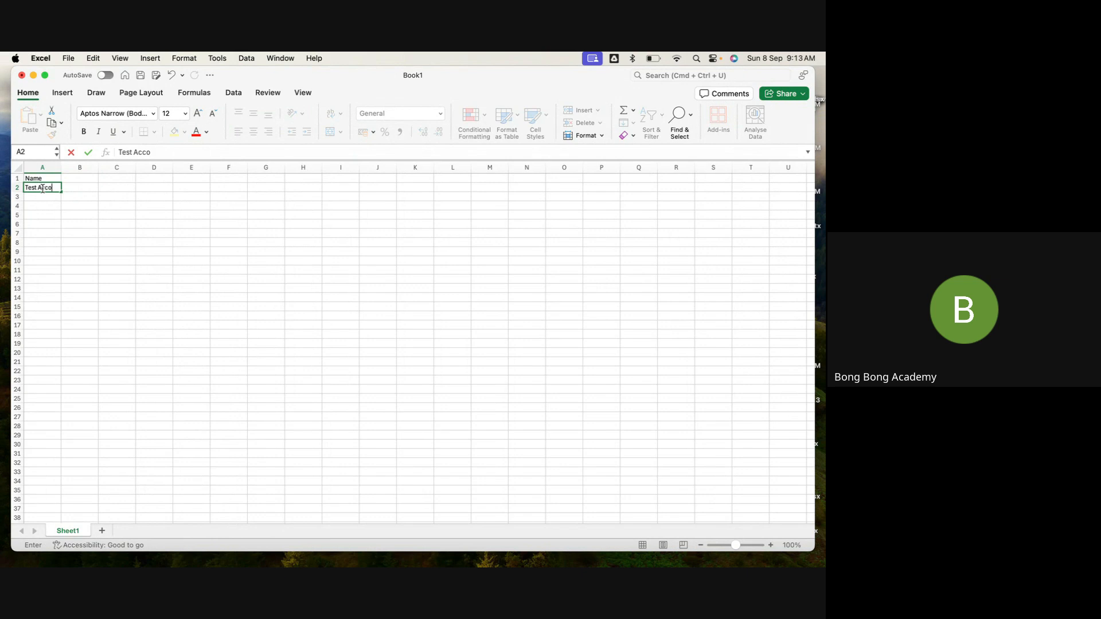
type("unt 1")
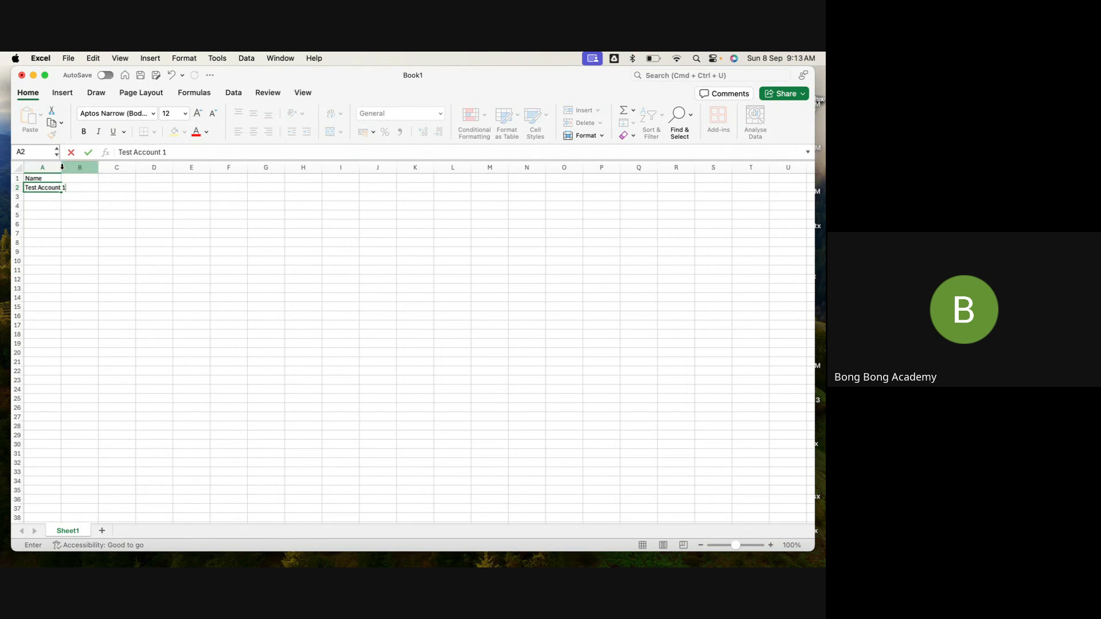
Step: Enter Test Account 2 in cell A3 and widen column A so the account names fit
double_click(62, 167)
left_click(49, 196)
type("T")
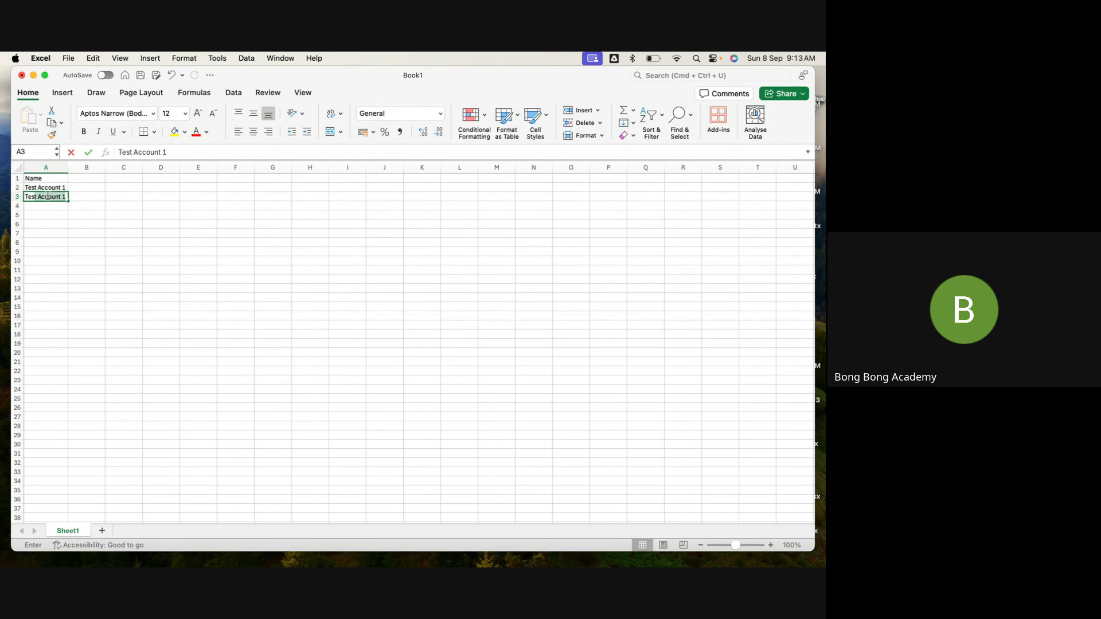
type("est Accoun")
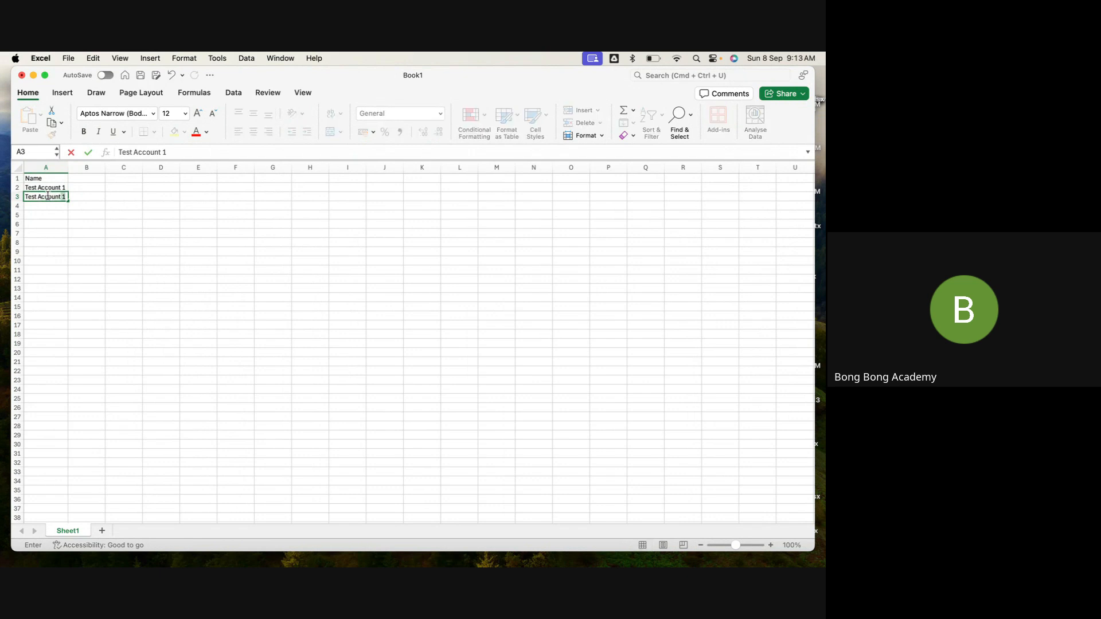
left_click(83, 223)
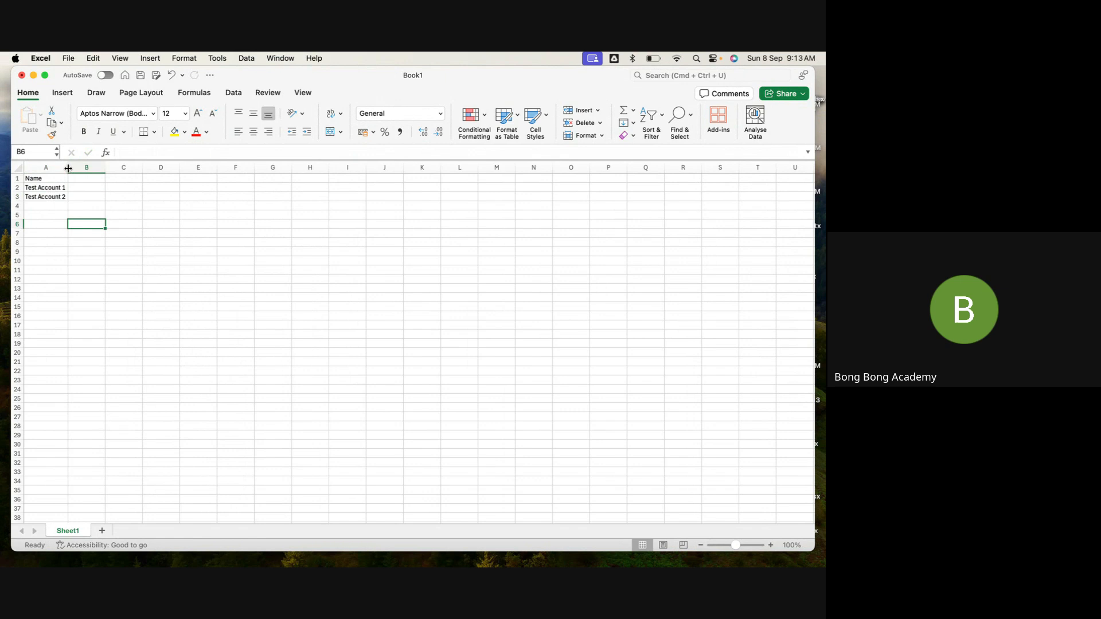
left_click_drag(68, 167, 72, 169)
left_click(114, 269)
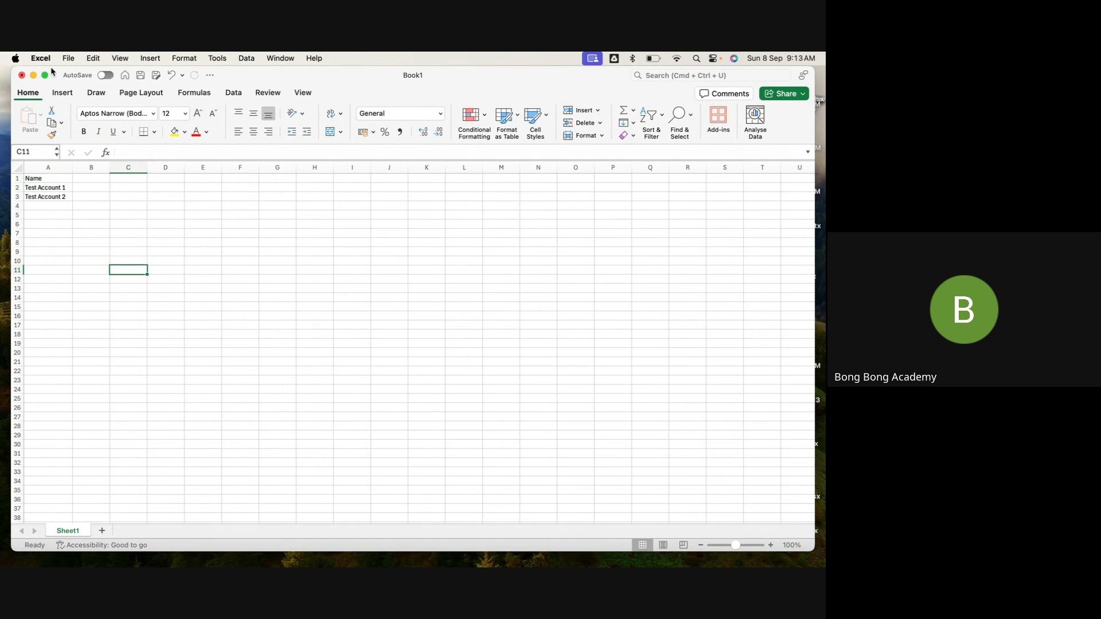
Step: Save the workbook to the Desktop as Account in CSV UTF-8 (Comma-delimited) format
left_click(68, 60)
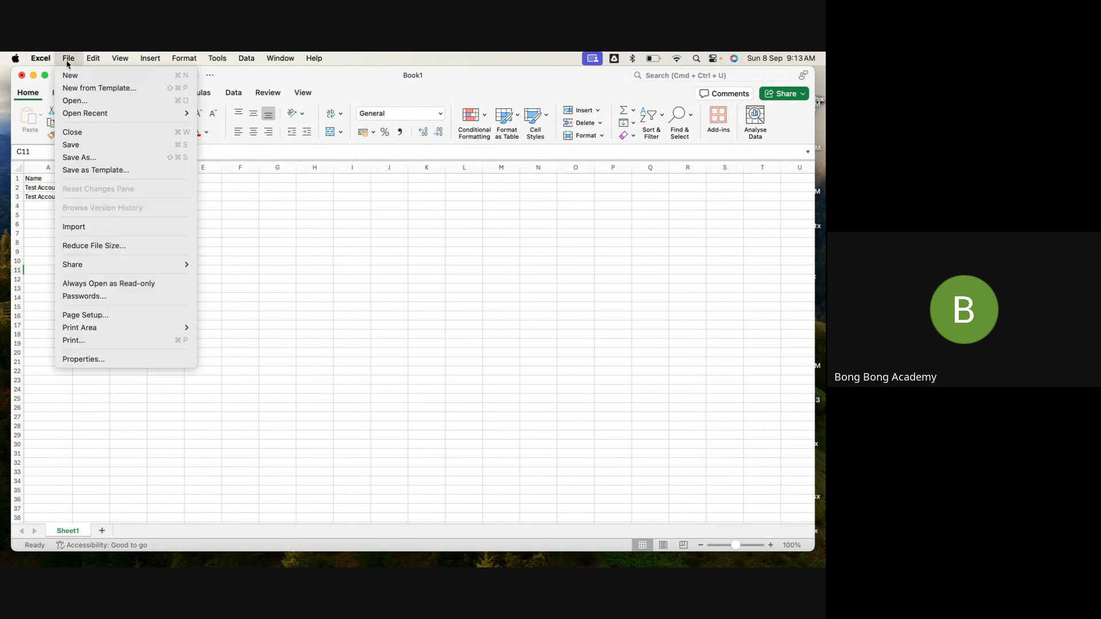
left_click(102, 158)
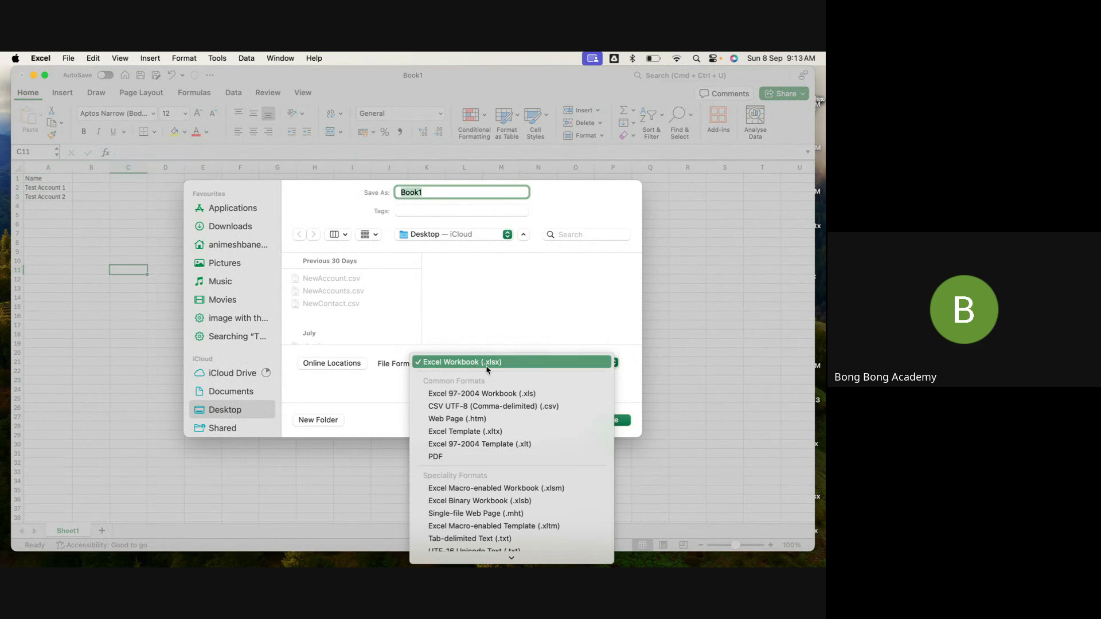
left_click(489, 367)
left_click(456, 409)
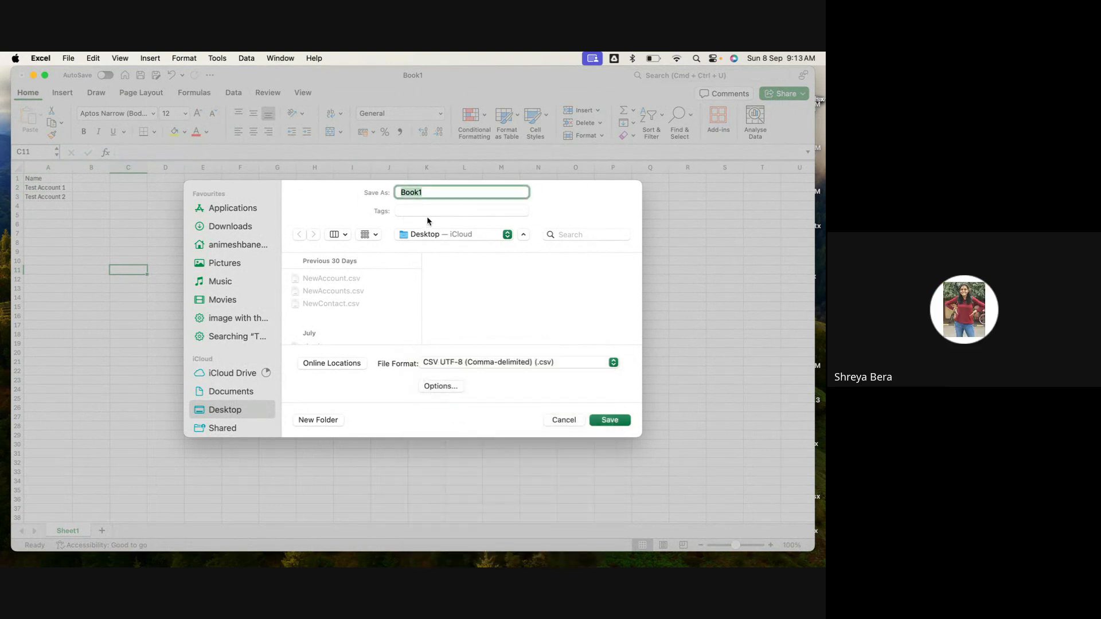
left_click(599, 421)
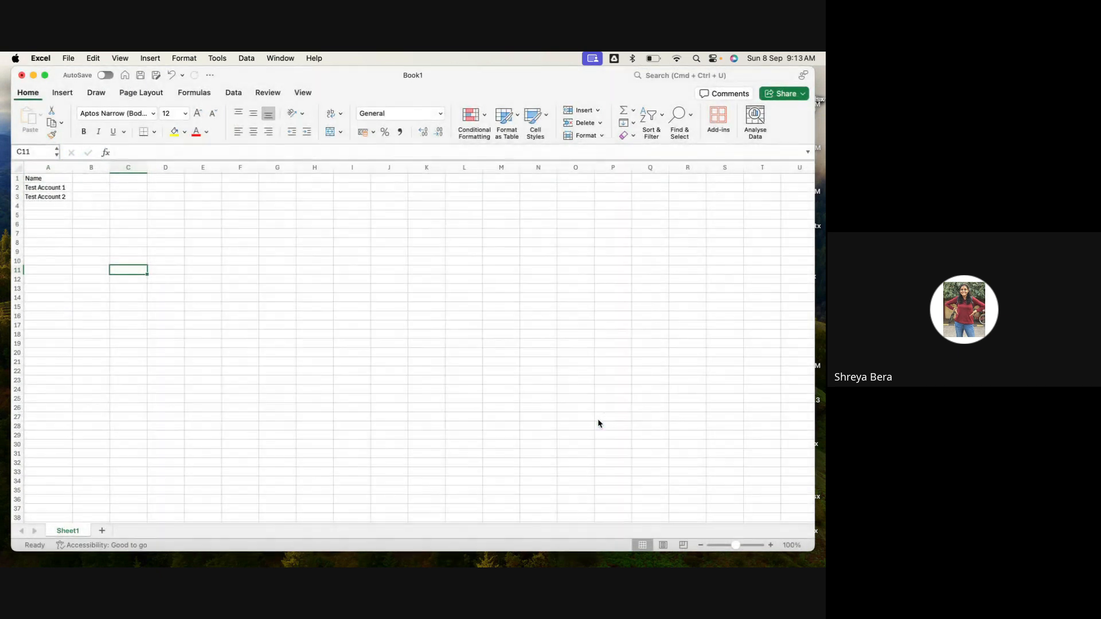
Step: Save a copy of the Account file to the Desktop as Contact in CSV UTF-8 format
mouse_move(129, 545)
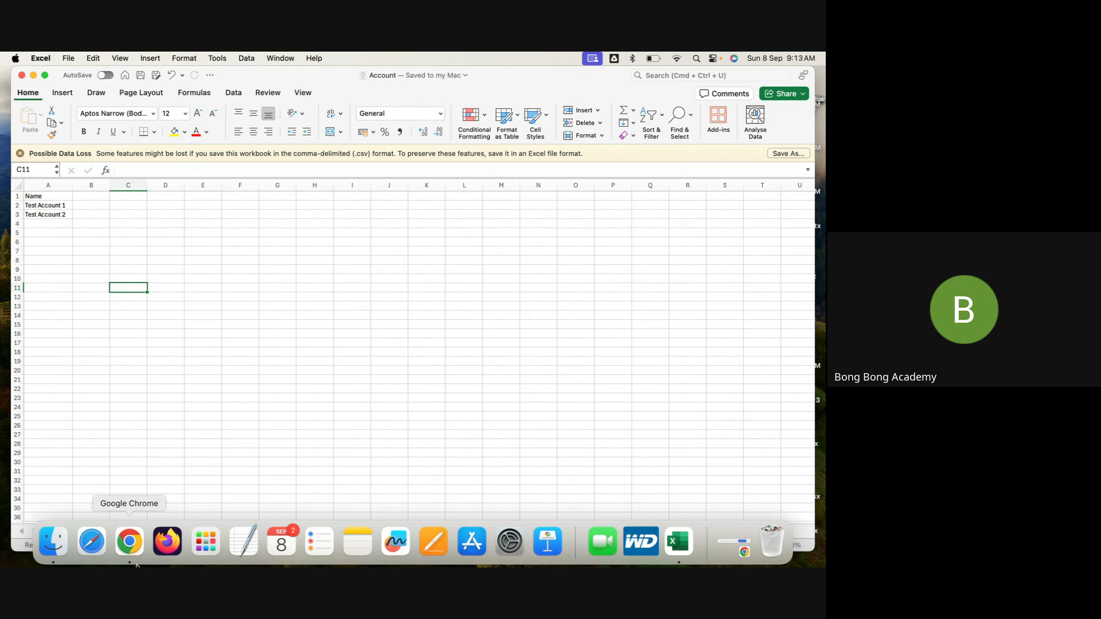
left_click(74, 59)
left_click(89, 162)
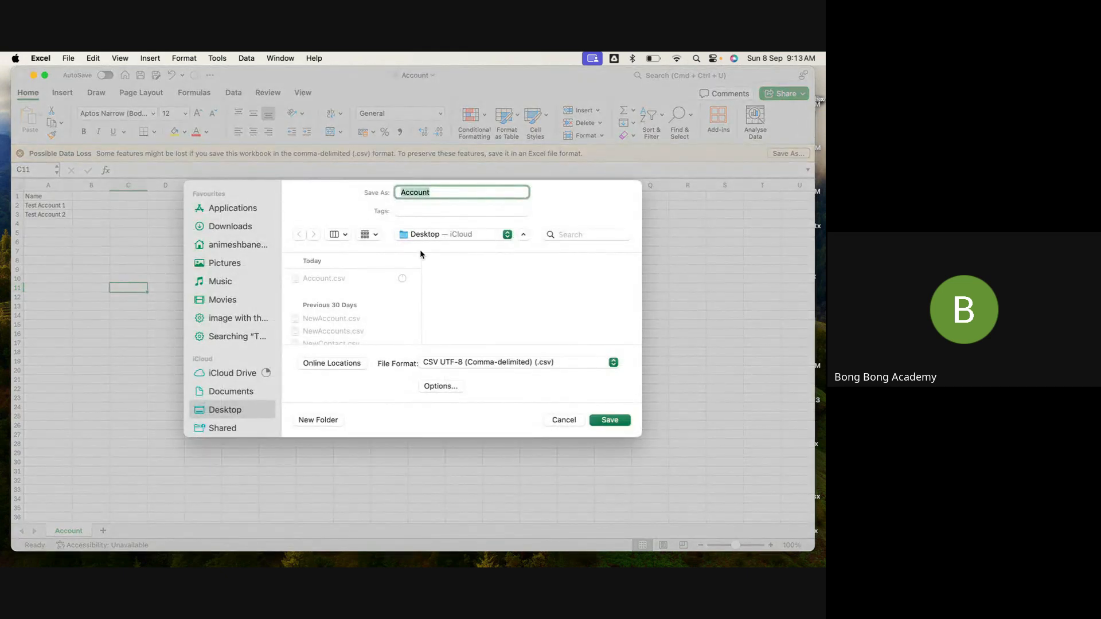
type("Contact")
left_click(609, 420)
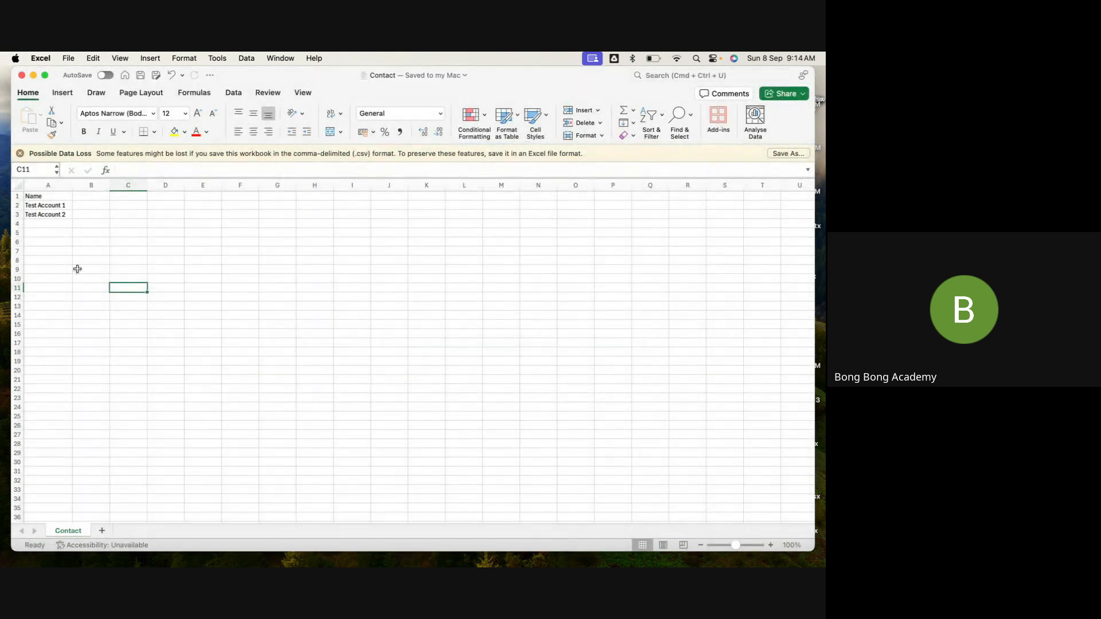
Step: Change the header in A1 to First Name and add the header Last Name in B1
left_click(45, 196)
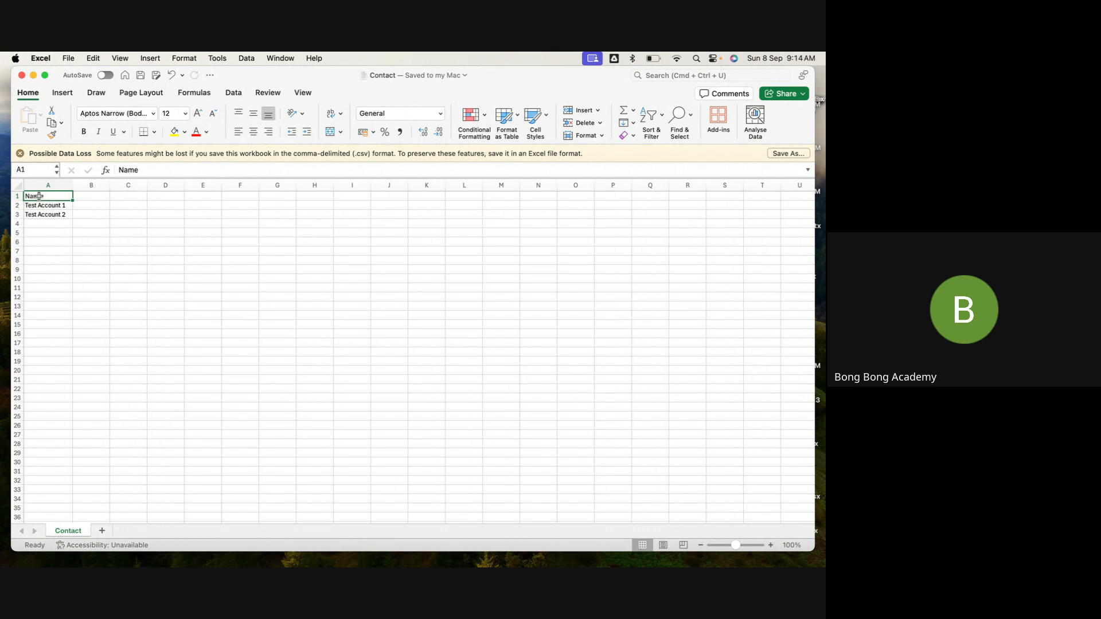
double_click(26, 197)
type("First")
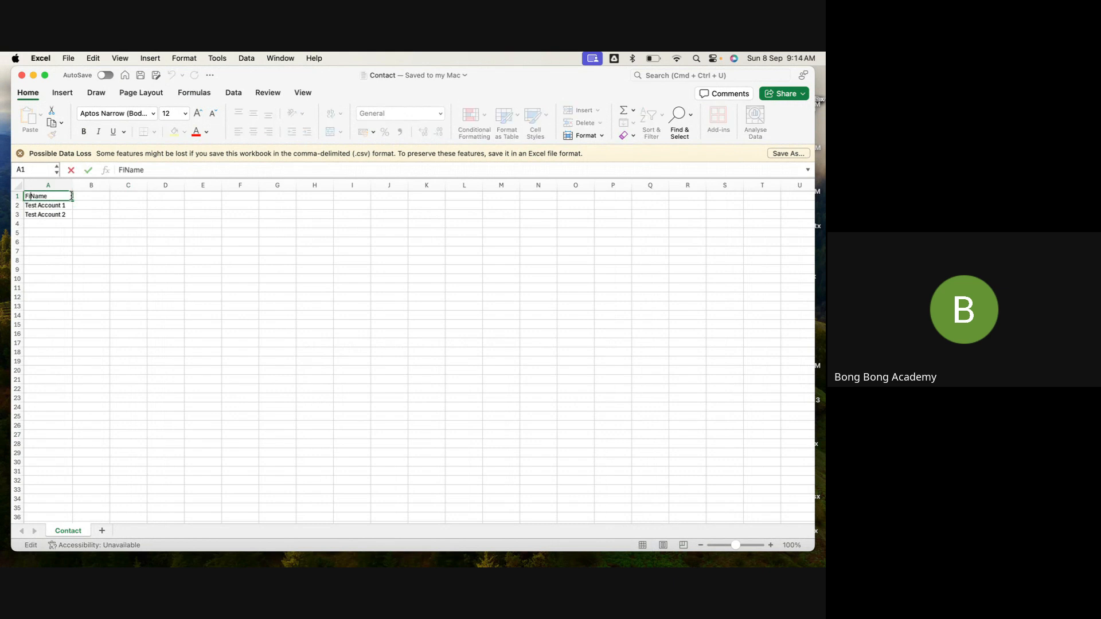
left_click(105, 198)
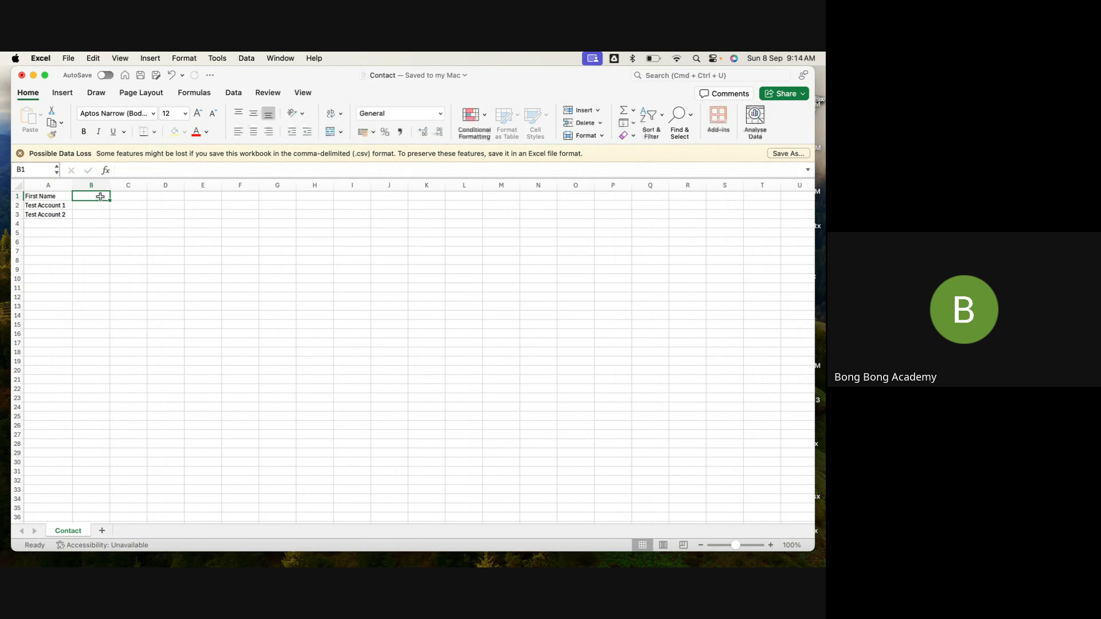
type("Last Name")
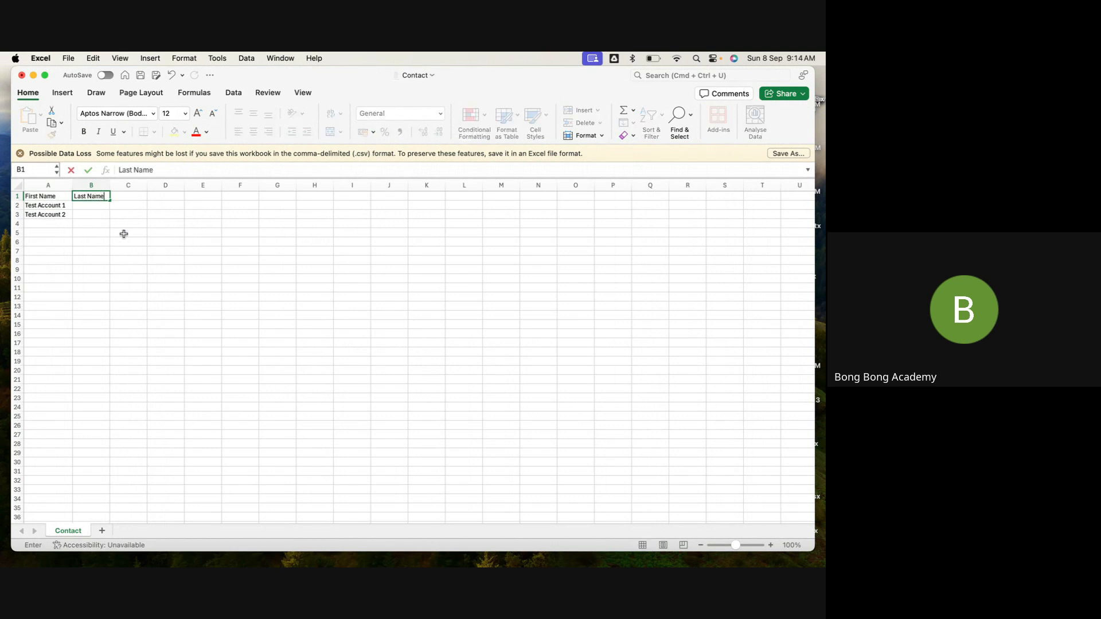
left_click(111, 235)
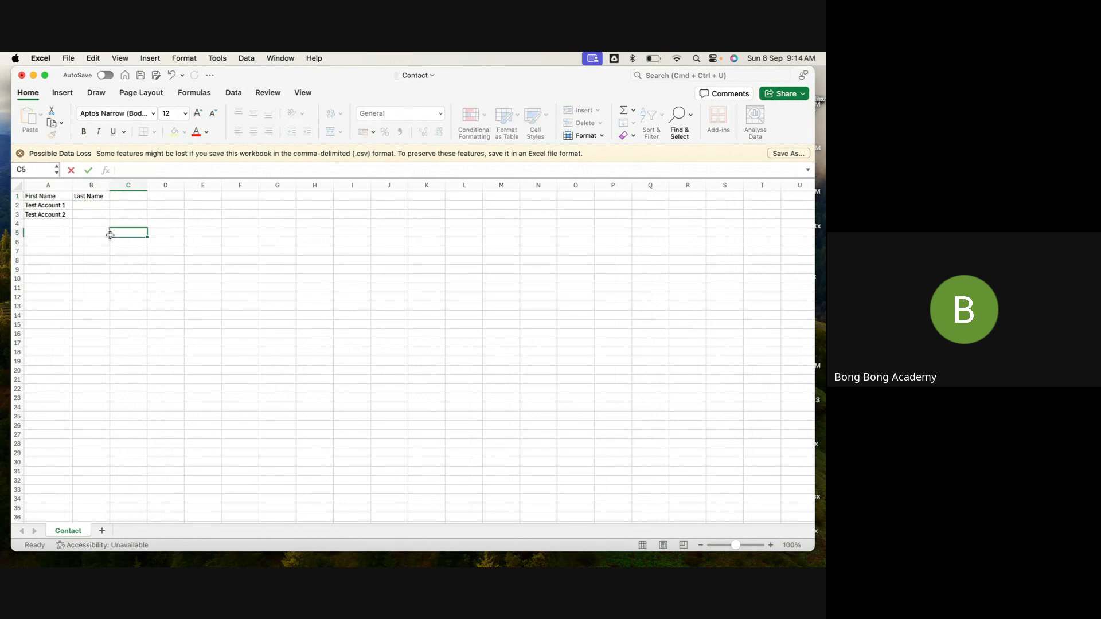
Step: Shorten the first name in A2 to Test and enter Contact1 as the last name in B2
double_click(61, 206)
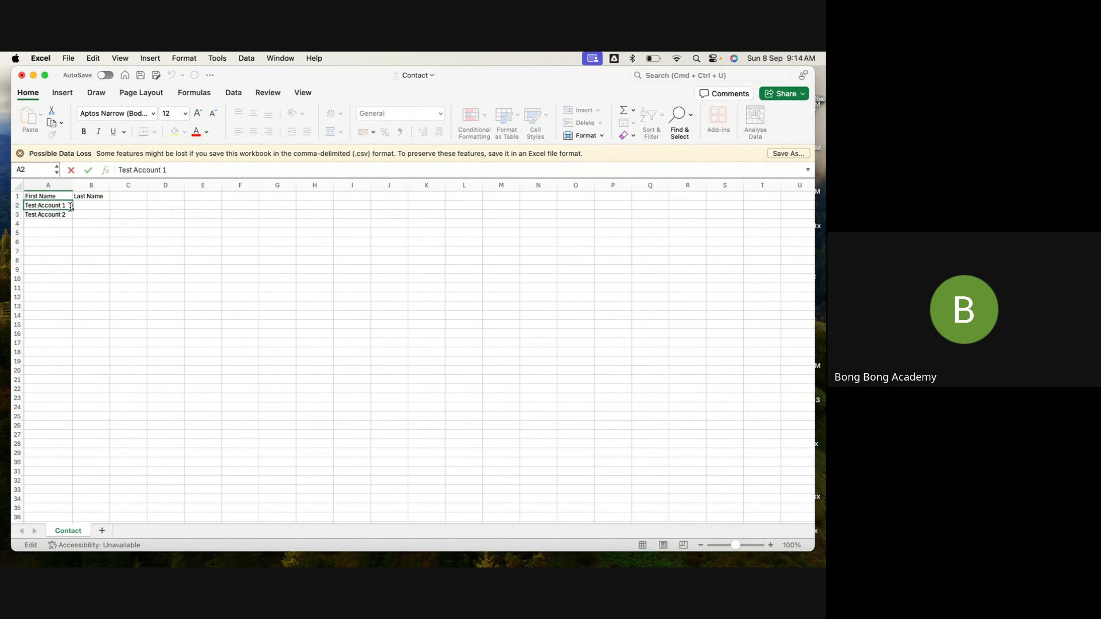
left_click_drag(67, 206, 39, 206)
key("BackSpace")
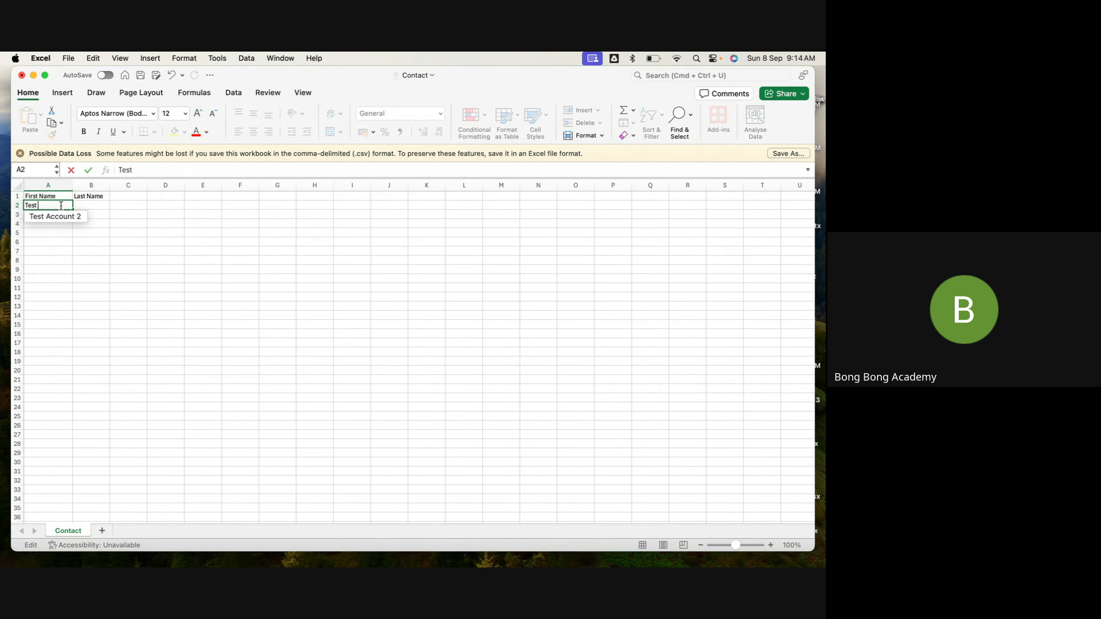
left_click(91, 205)
type("Conatct")
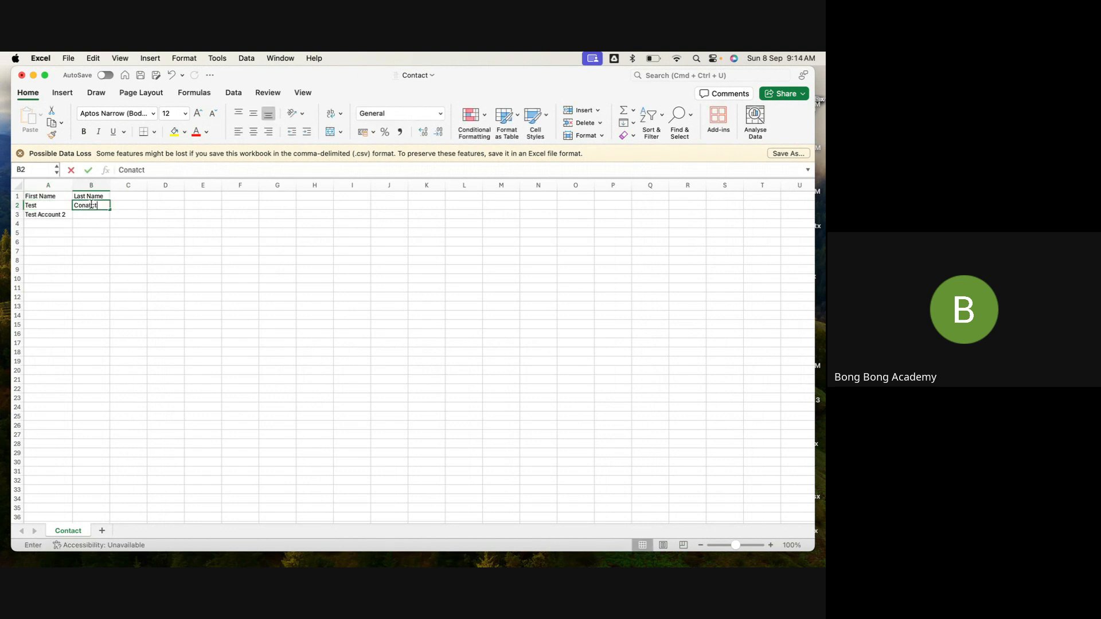
left_click(92, 205)
key("BackSpace")
key("BackSpace")
type("tact")
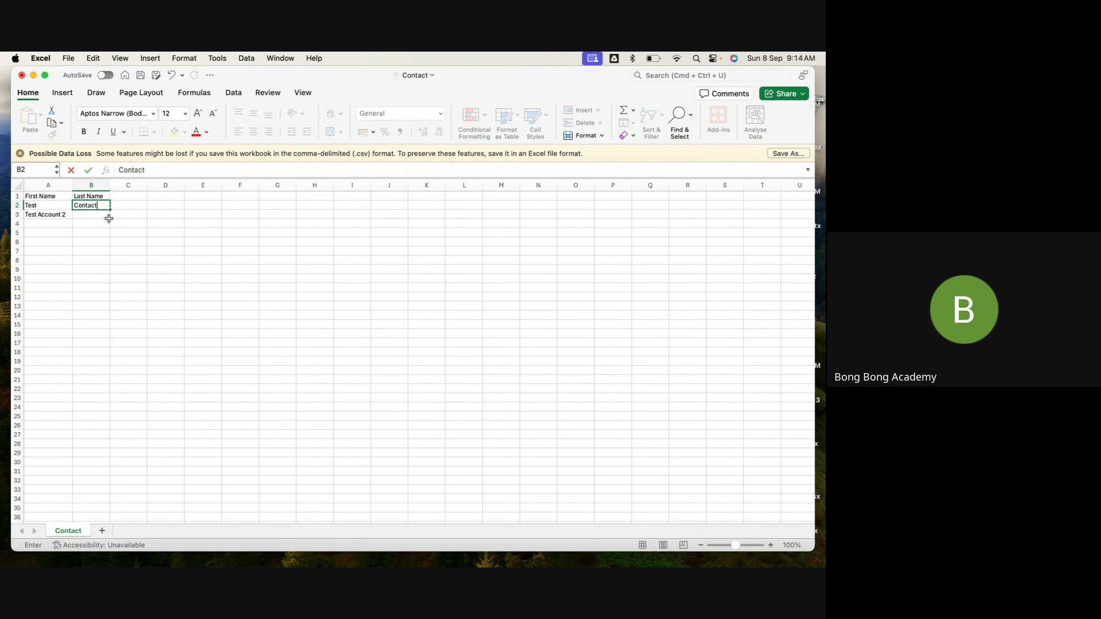
type("1")
Step: Enter Contact 2 as the last name in B3 and shorten the first name in A3 to Test
left_click(95, 218)
type("Conta")
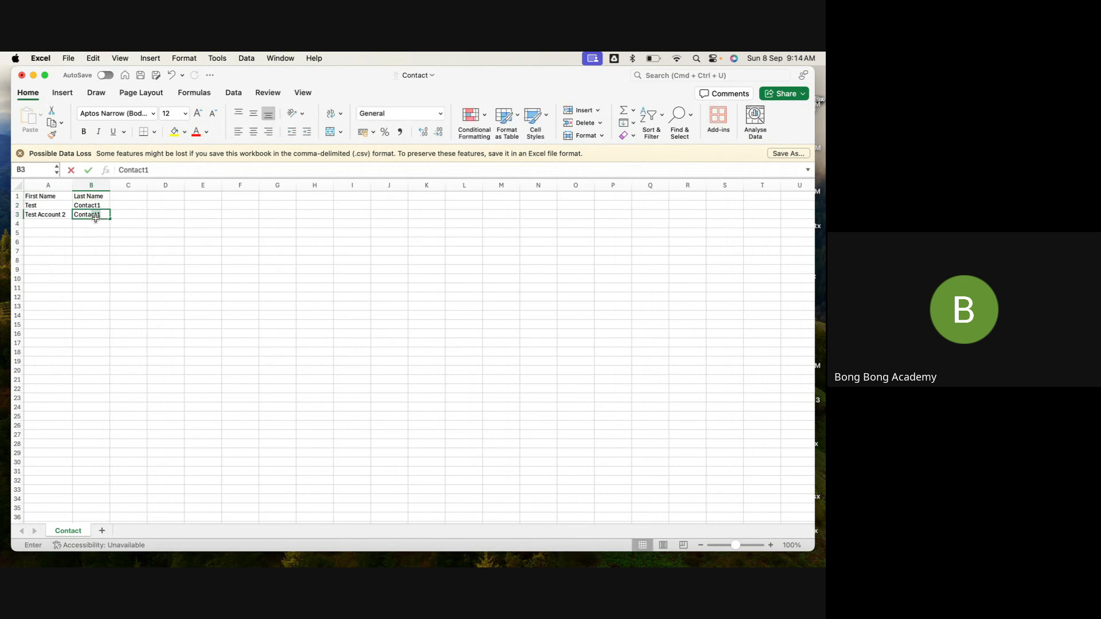
type("ct")
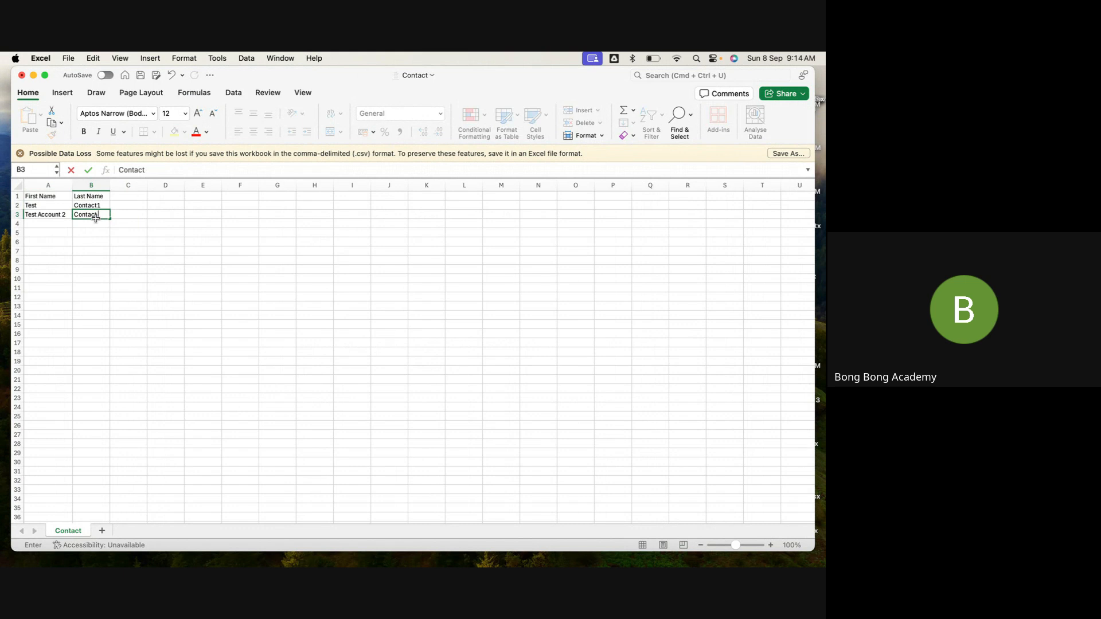
type(" 2")
left_click(54, 216)
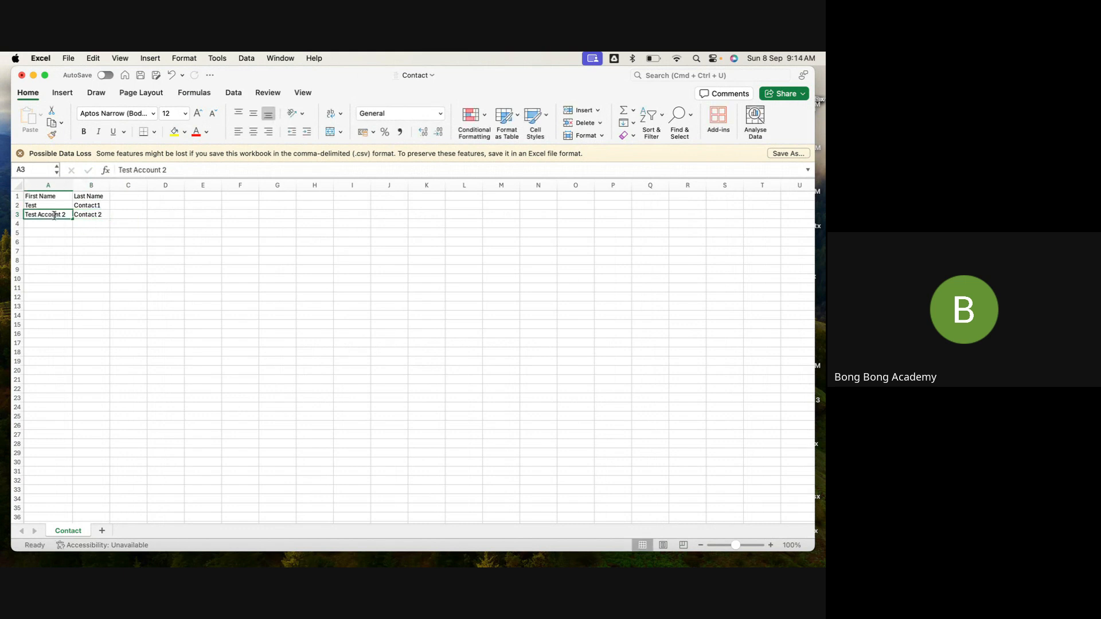
double_click(54, 216)
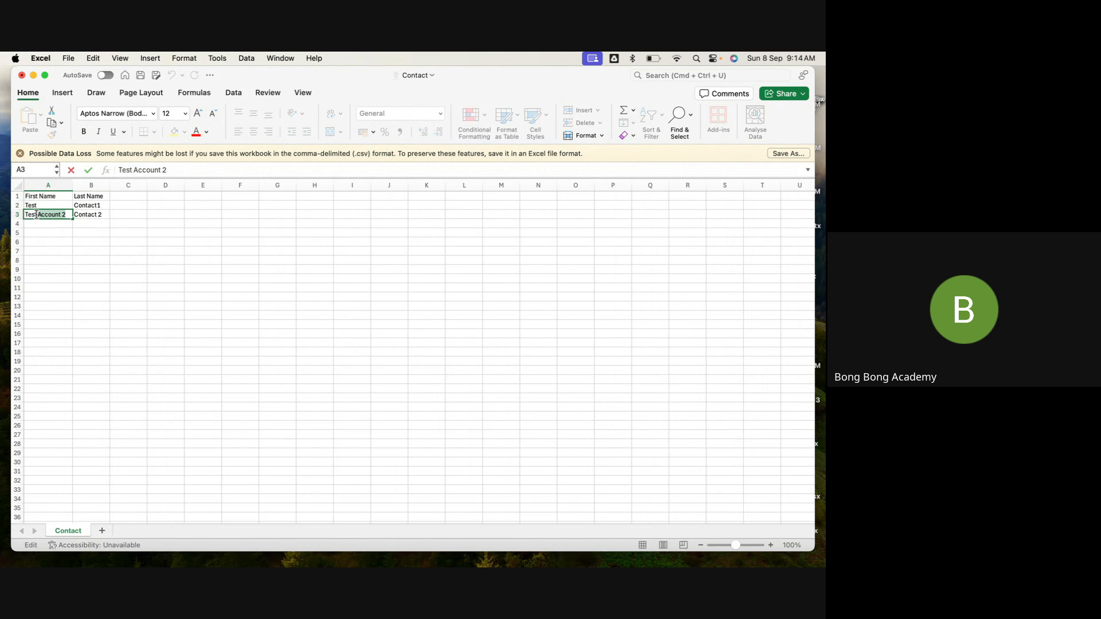
key("BackSpace")
left_click(54, 261)
Step: Copy the first name Test from A3 into cells A4 and A5
left_click(37, 213)
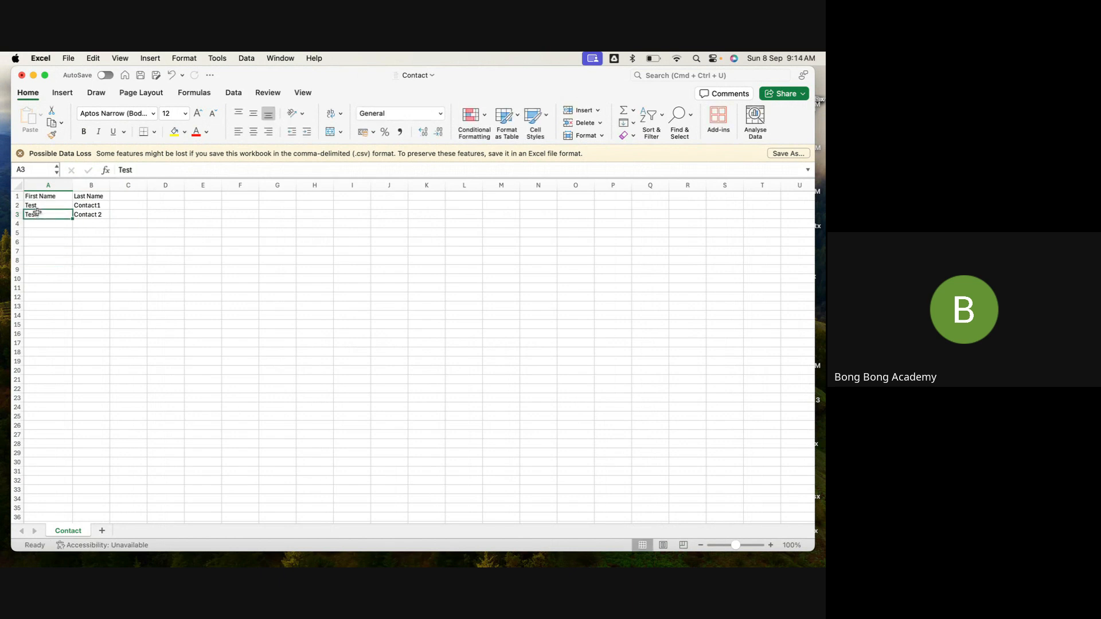
key("super+c")
key("Down")
key("super+v")
key("Down")
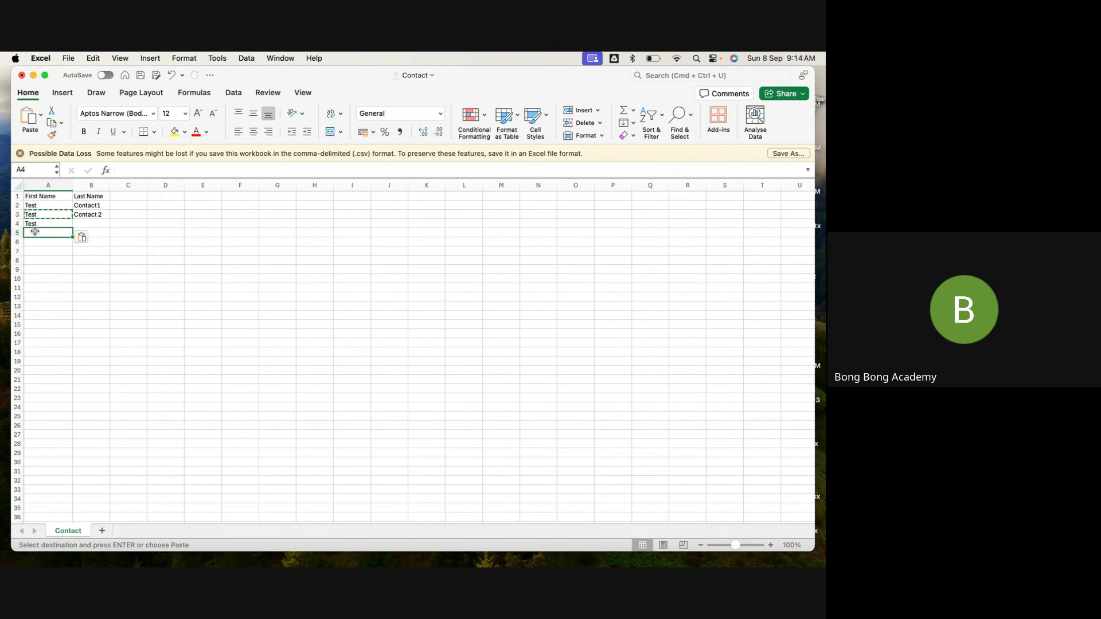
key("super+v")
Step: Enter Contact 3 as the last name in cell B4
left_click(93, 223)
type("Conatc")
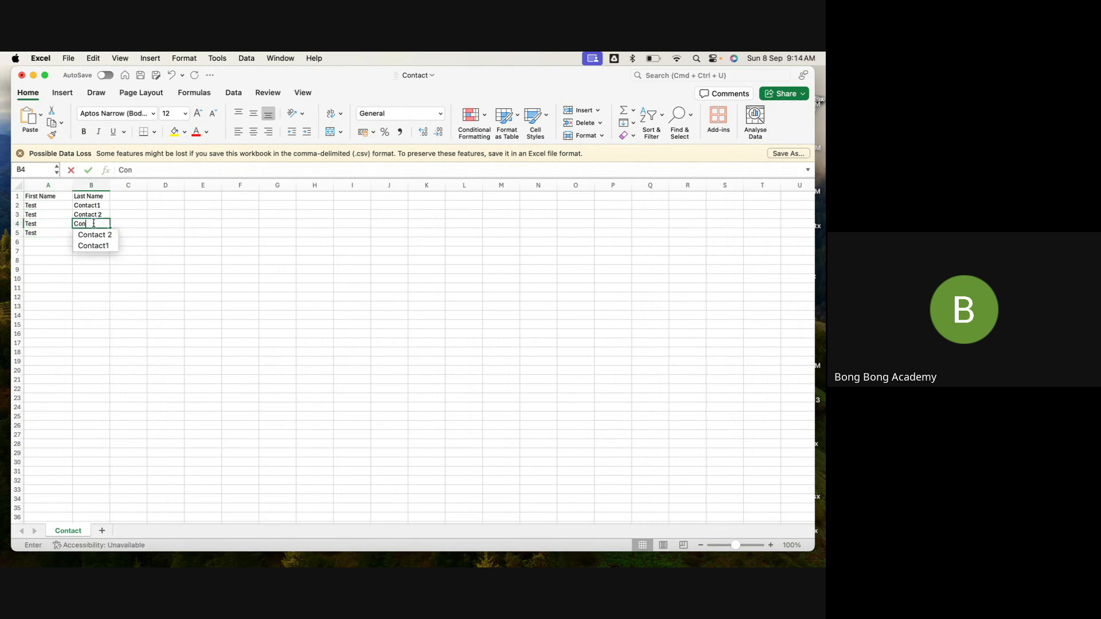
key("BackSpace")
key("BackSpace")
key("BackSpace")
type("ta")
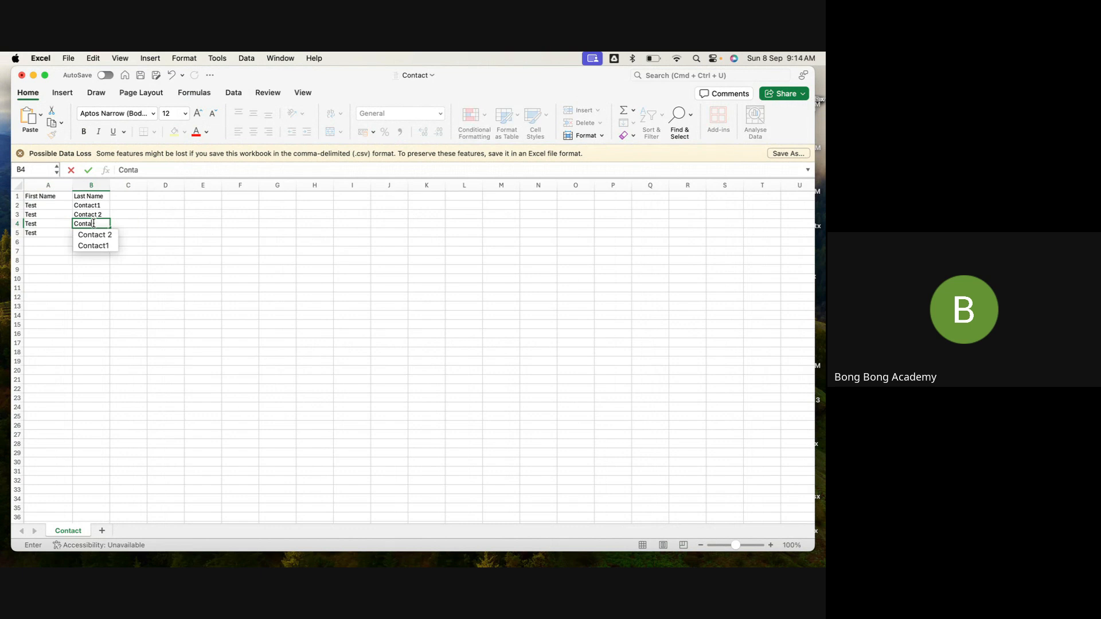
type("ct 2")
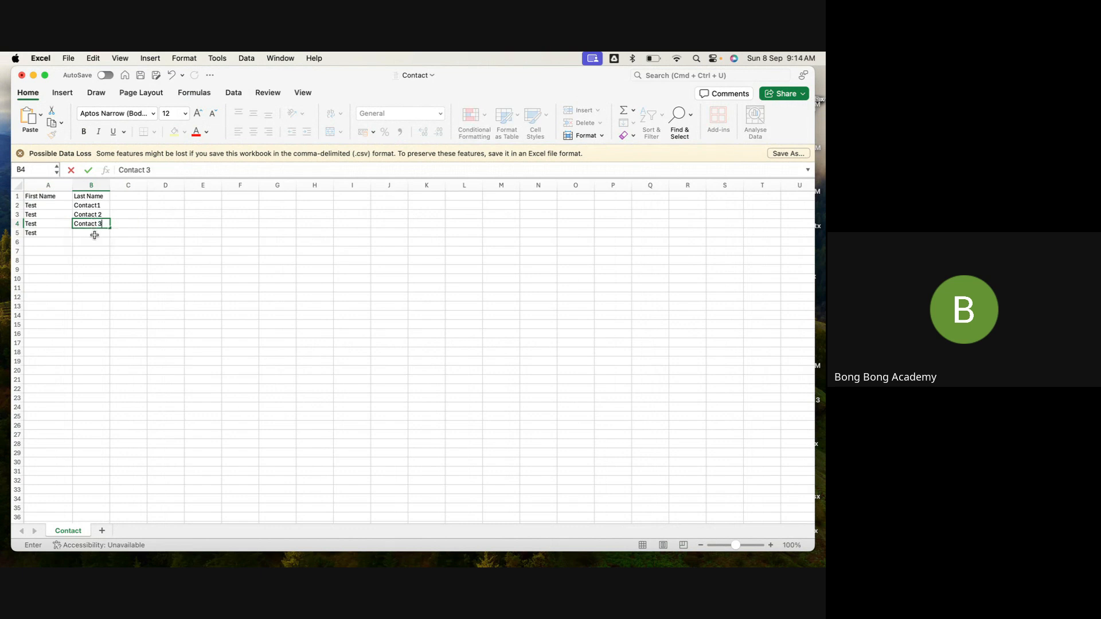
Step: Enter Contact 4 as the last name in cell B5 and save the Contact file
left_click(94, 234)
type("Cin")
key("BackSpace")
key("BackSpace")
type("ona")
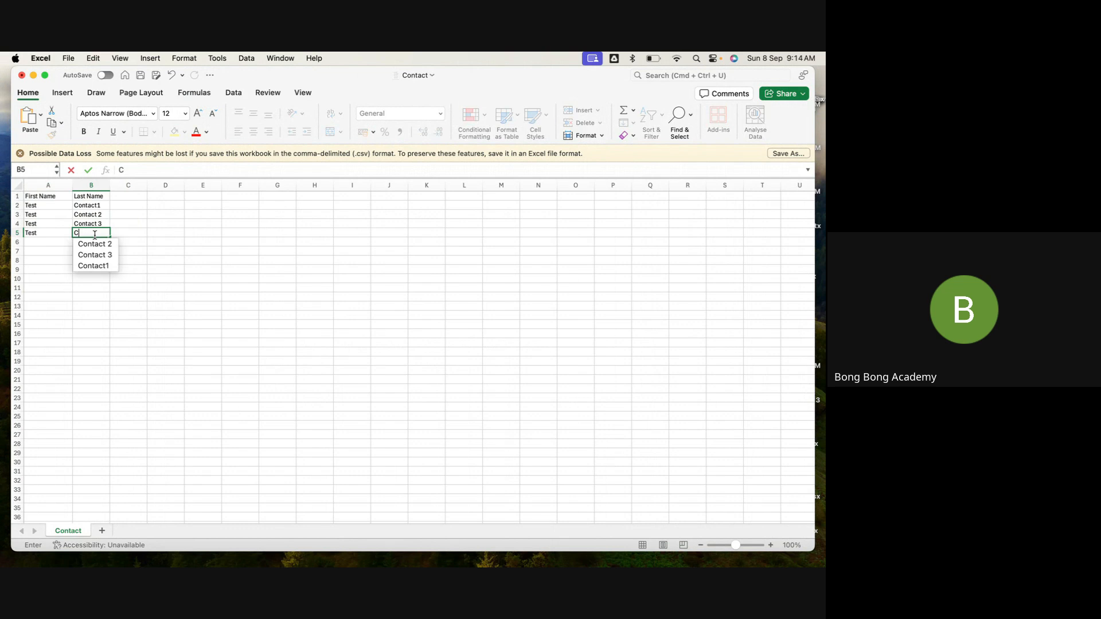
key("BackSpace")
type("tact 4")
left_click(150, 285)
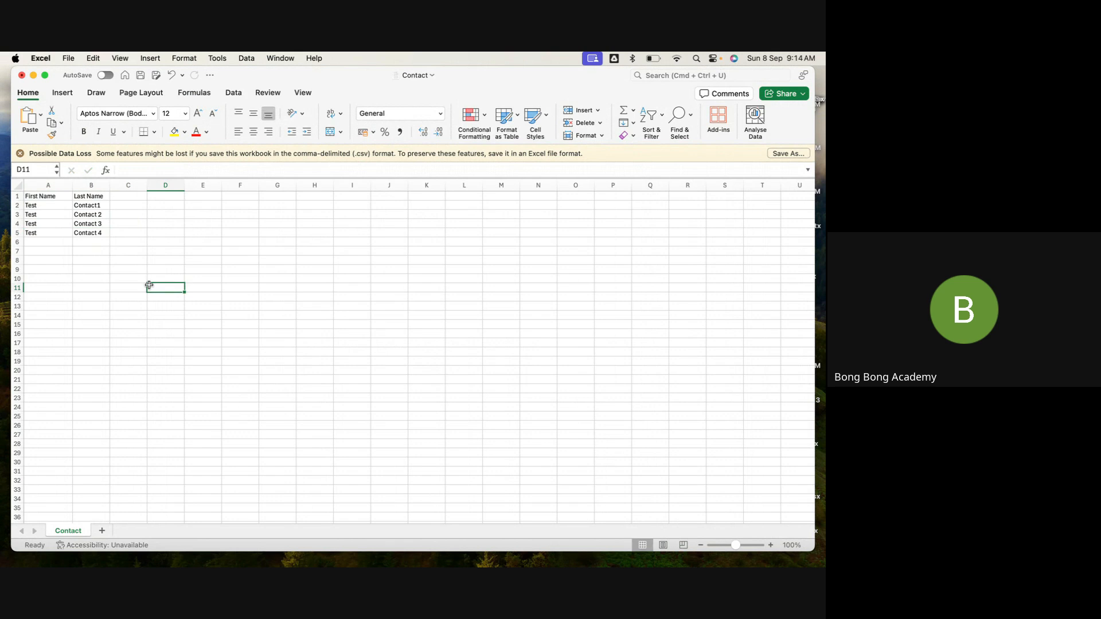
key("super+s")
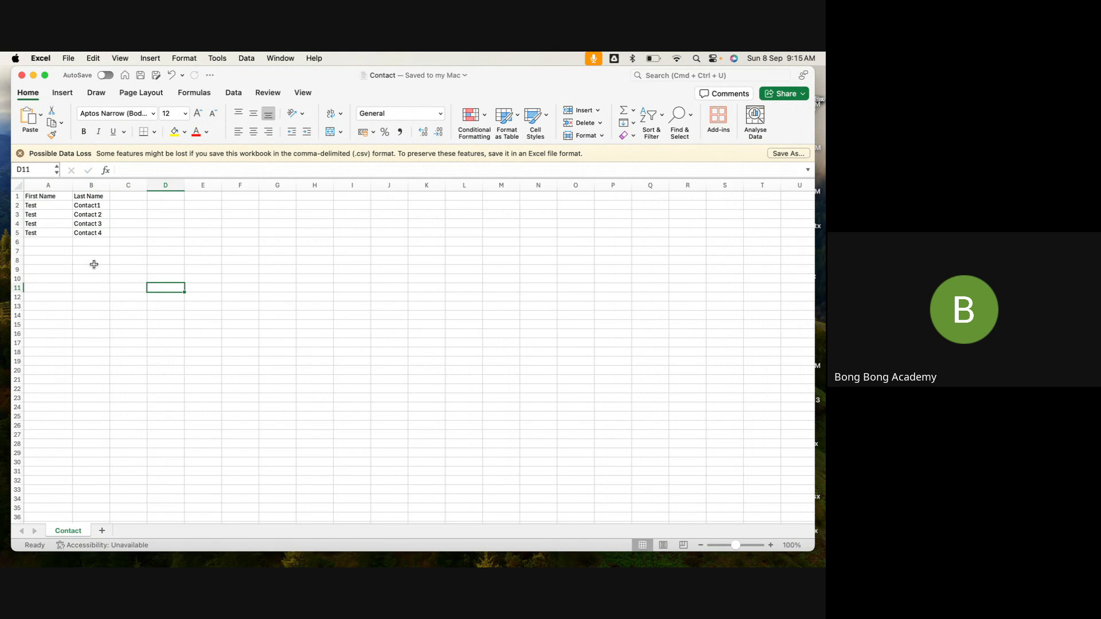
Step: Add the header AccountId in C1 and widen column C to make room for the IDs
left_click(120, 252)
left_click(123, 193)
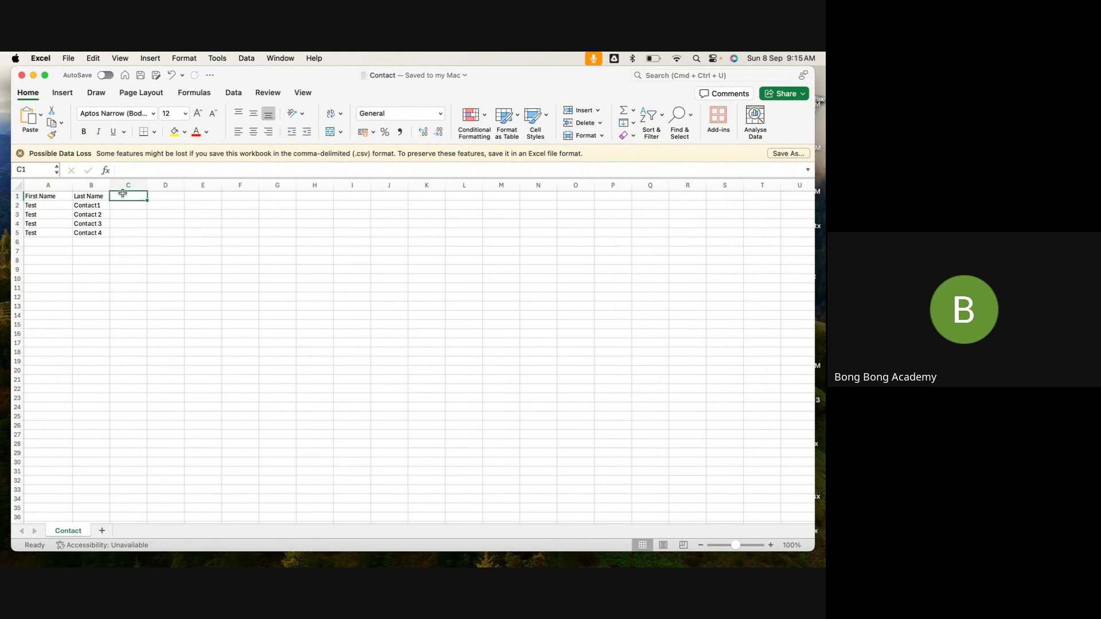
type("Account")
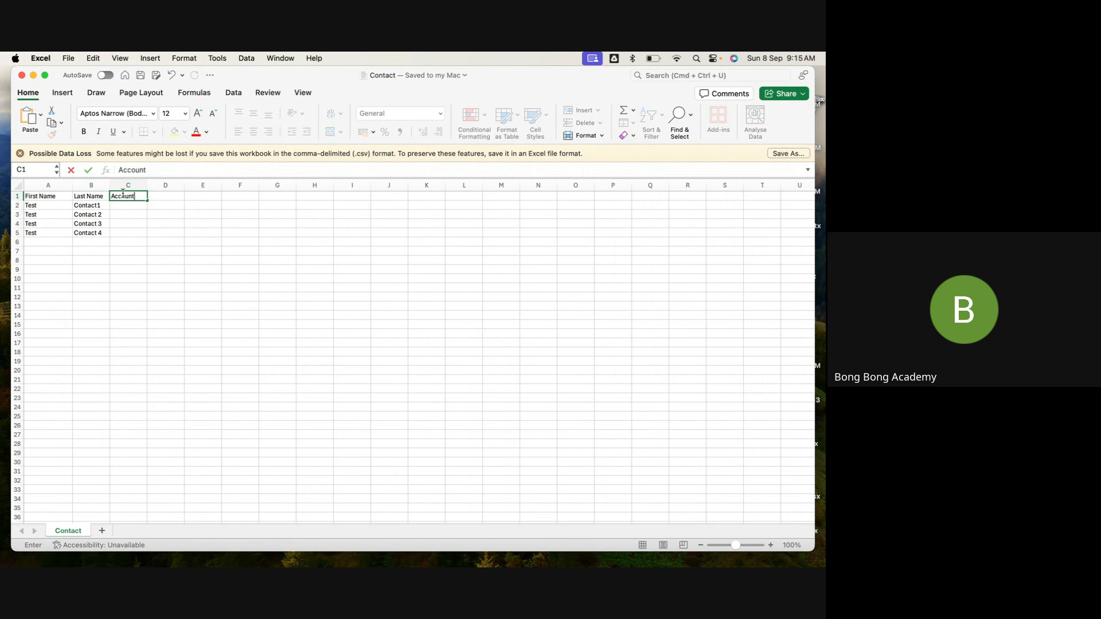
type("Id")
left_click(158, 223)
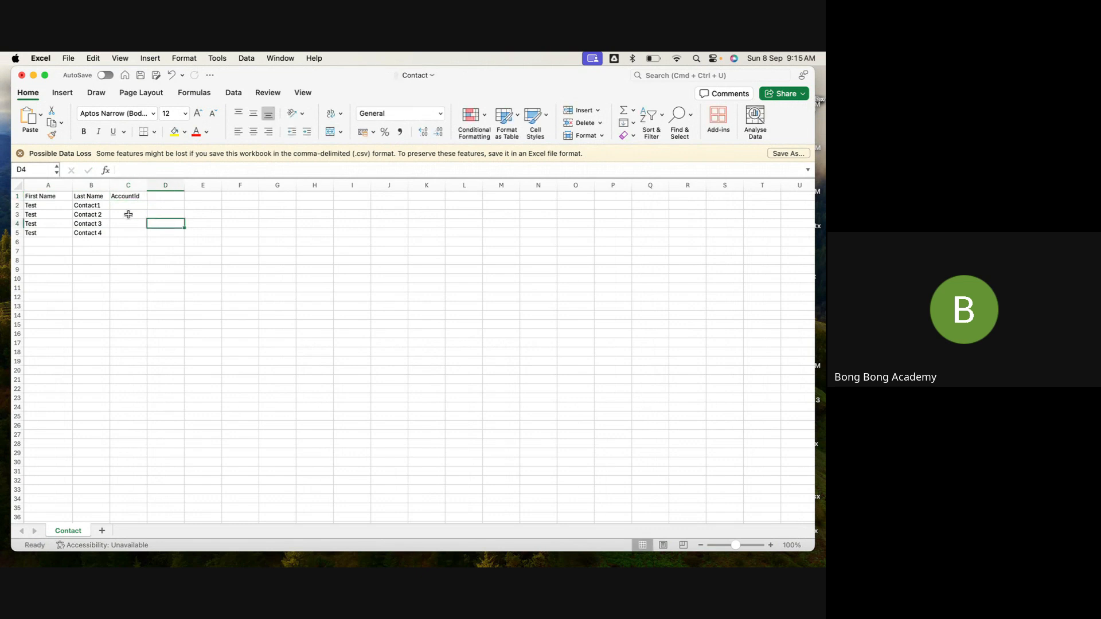
left_click(129, 209)
left_click_drag(147, 186, 177, 188)
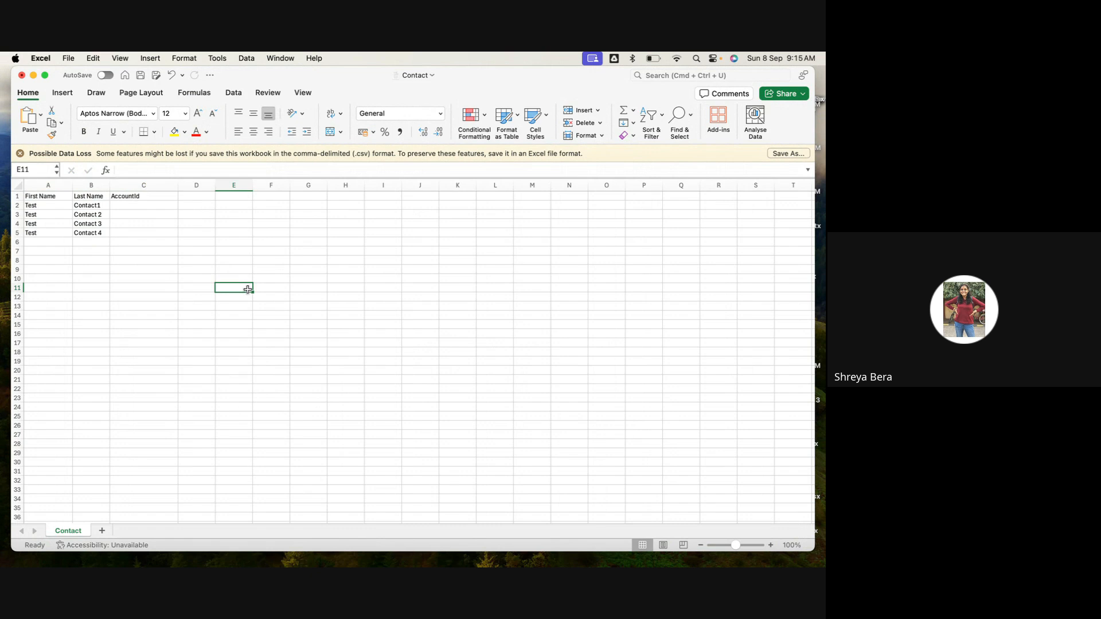
left_click(159, 205)
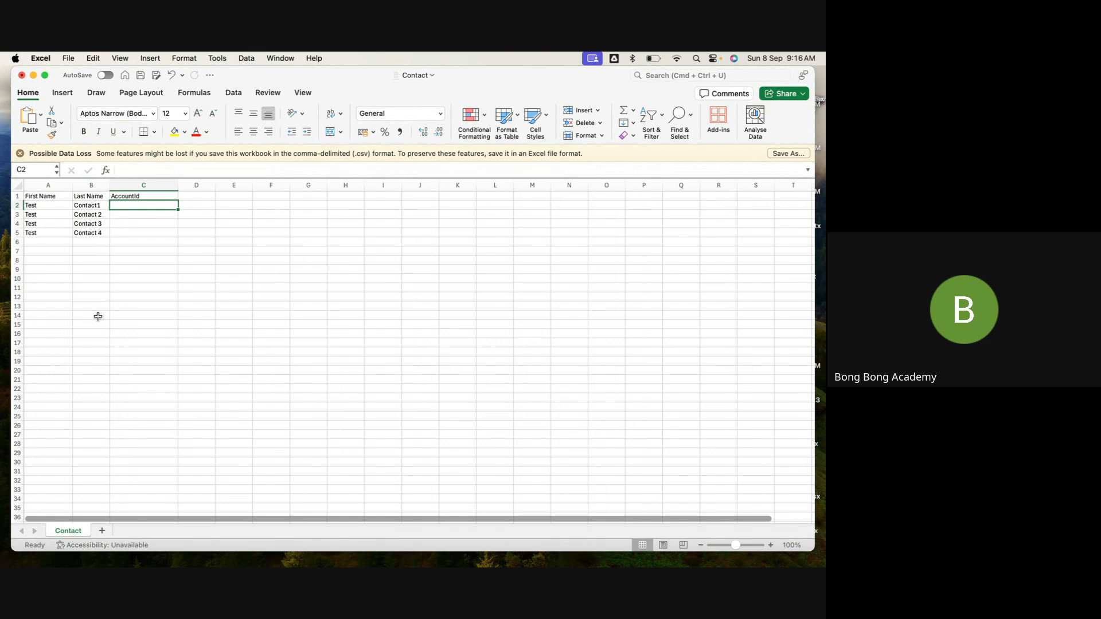
left_click(124, 215)
left_click(123, 224)
left_click(123, 233)
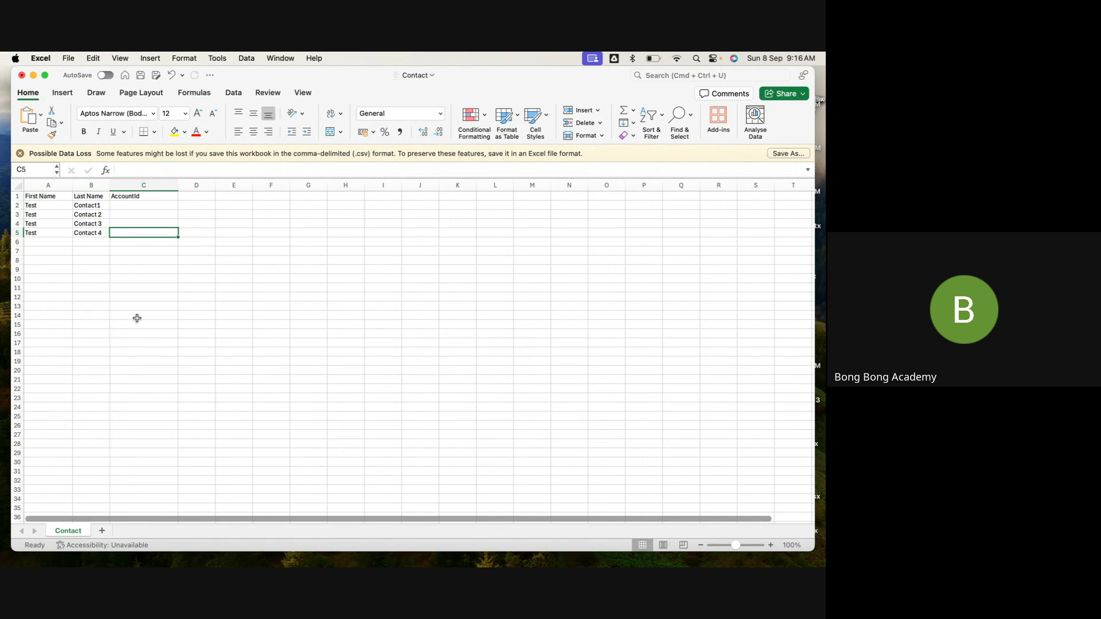
Step: Switch to Salesforce in Chrome and look through the Account object's fields for the external ID field
mouse_move(127, 552)
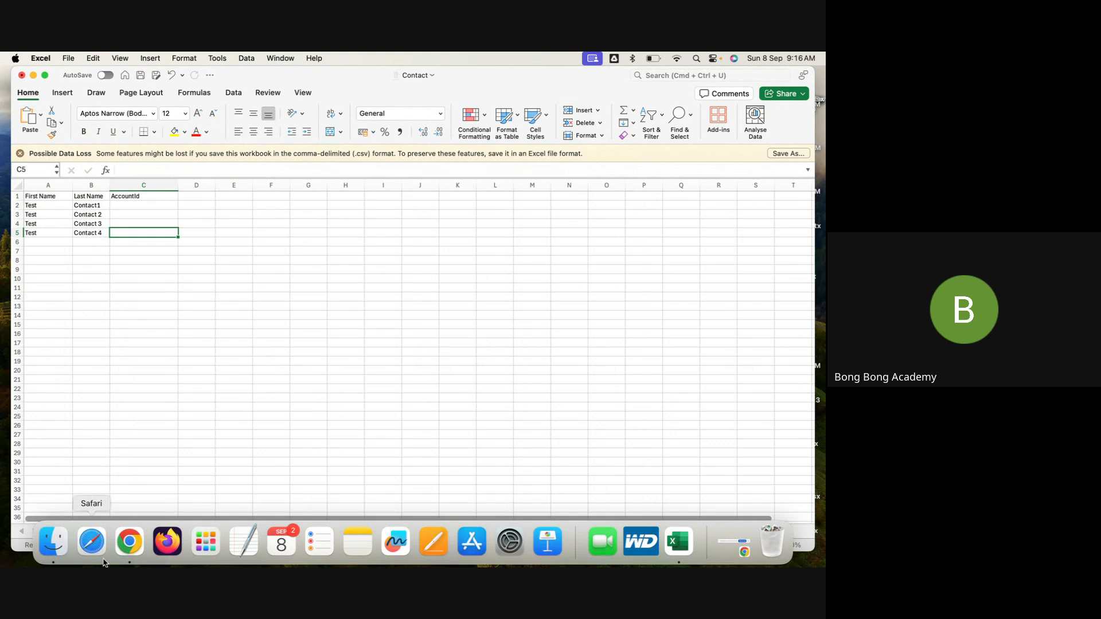
left_click(127, 552)
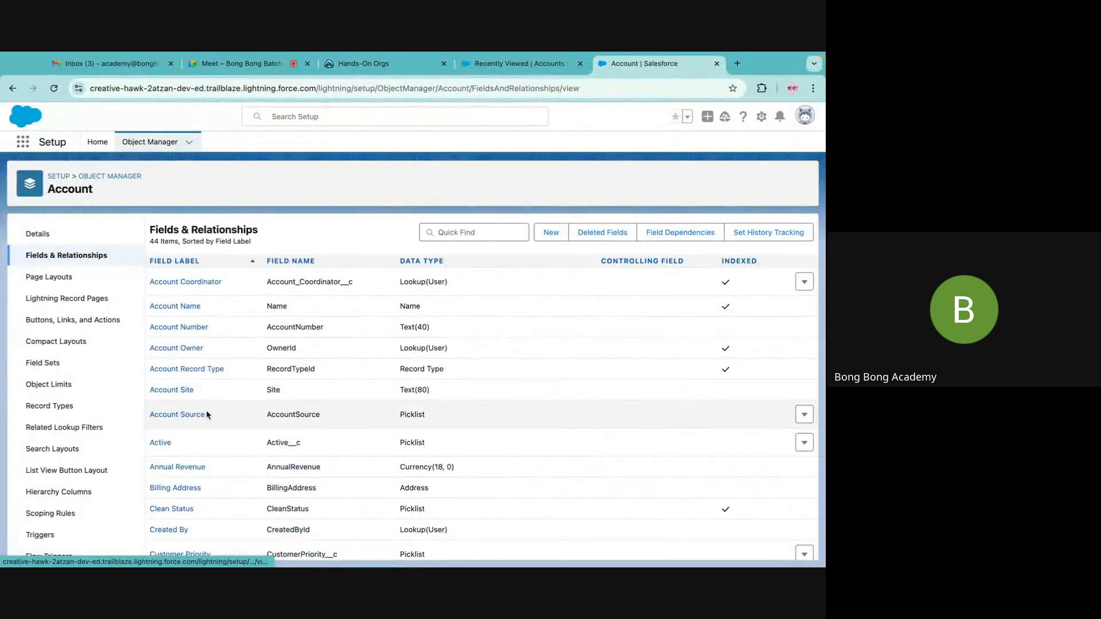
scroll(208, 423, "down", 5)
scroll(208, 424, "down", 4)
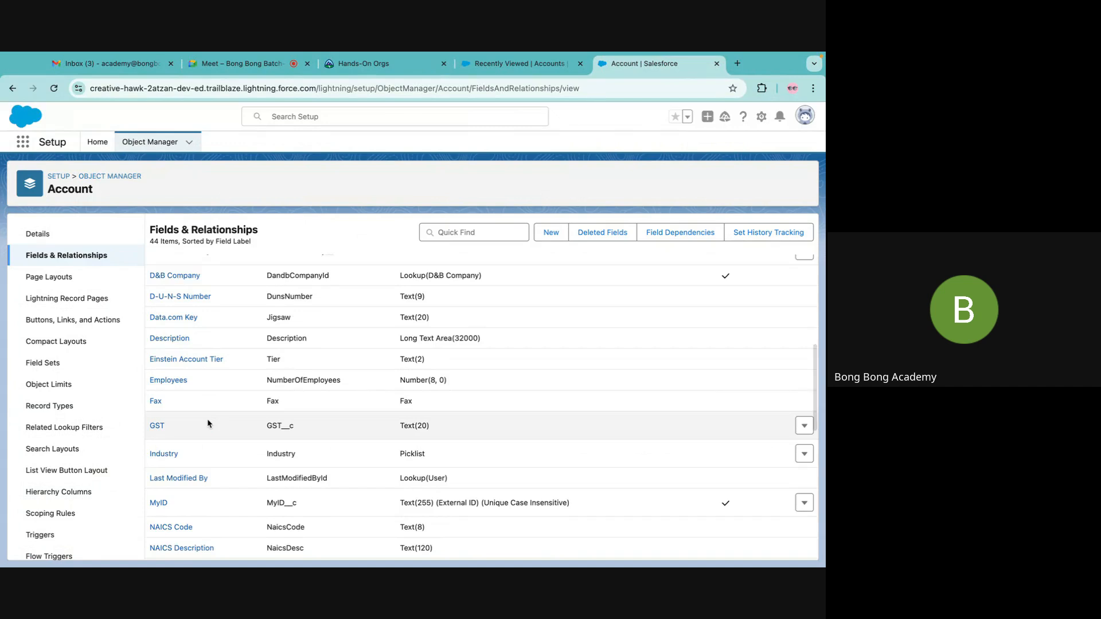
scroll(206, 422, "down", 3)
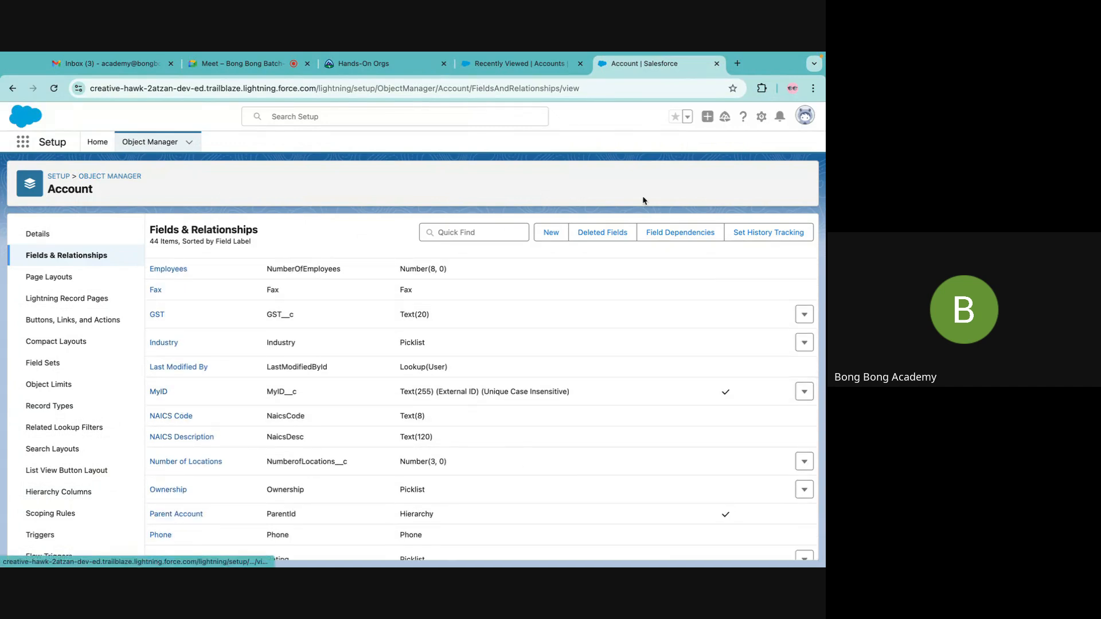
Step: Start a new custom field on the Account object with the data type Text
left_click(544, 239)
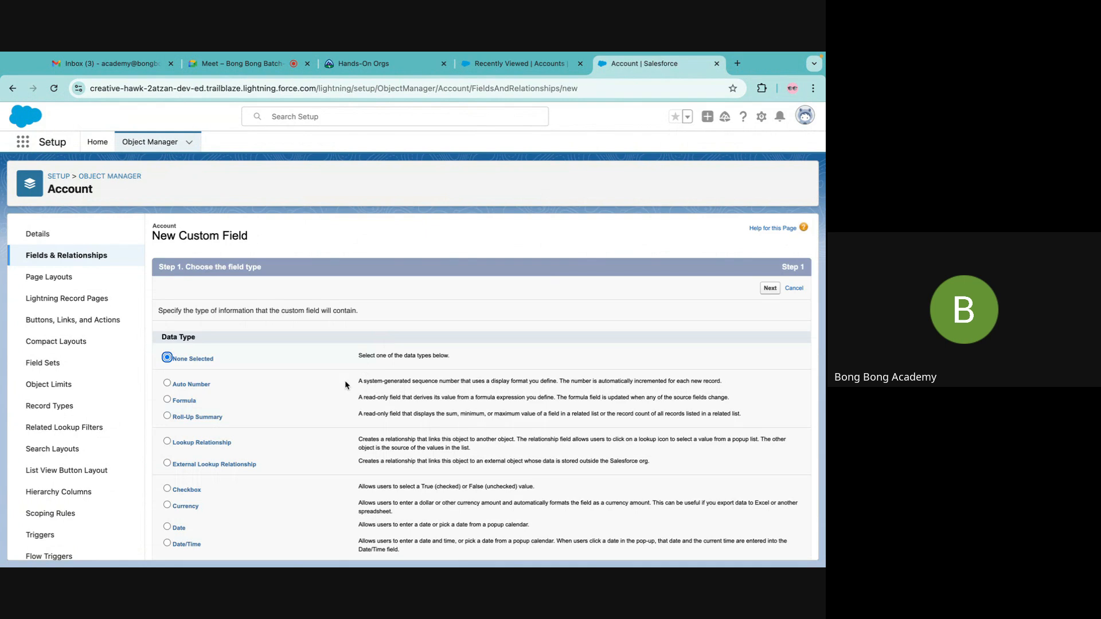
scroll(346, 380, "down", 5)
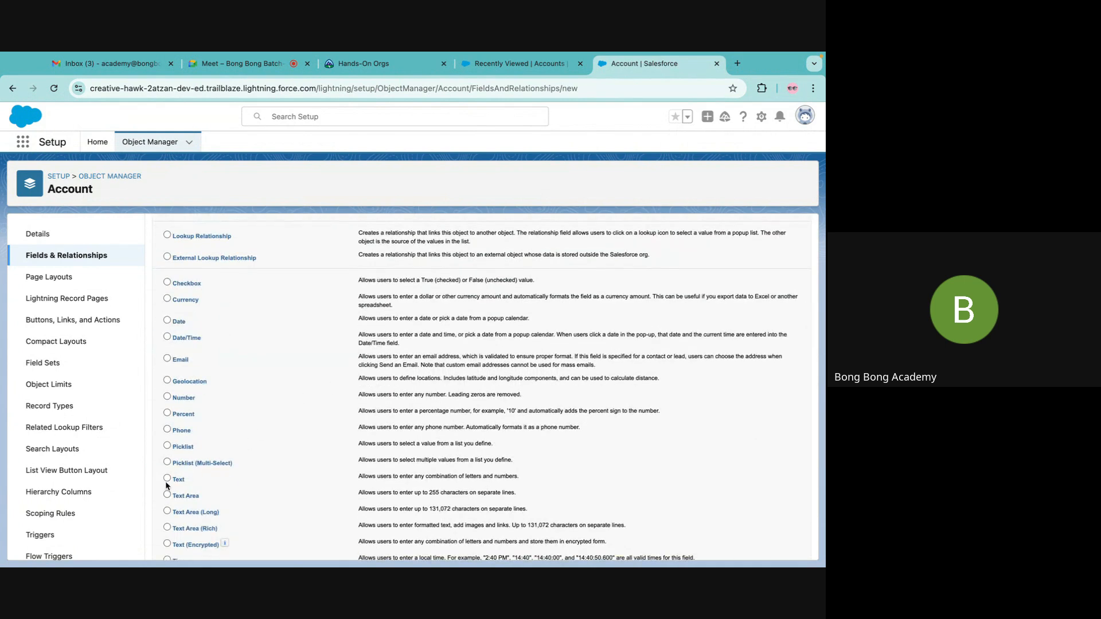
scroll(429, 442, "down", 2)
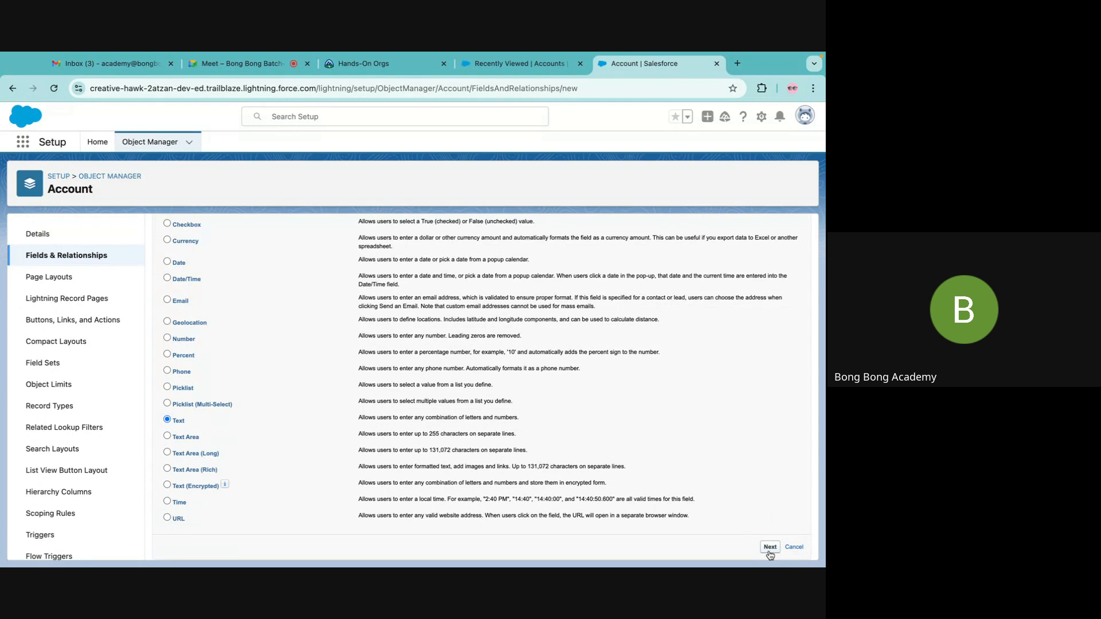
key("Return")
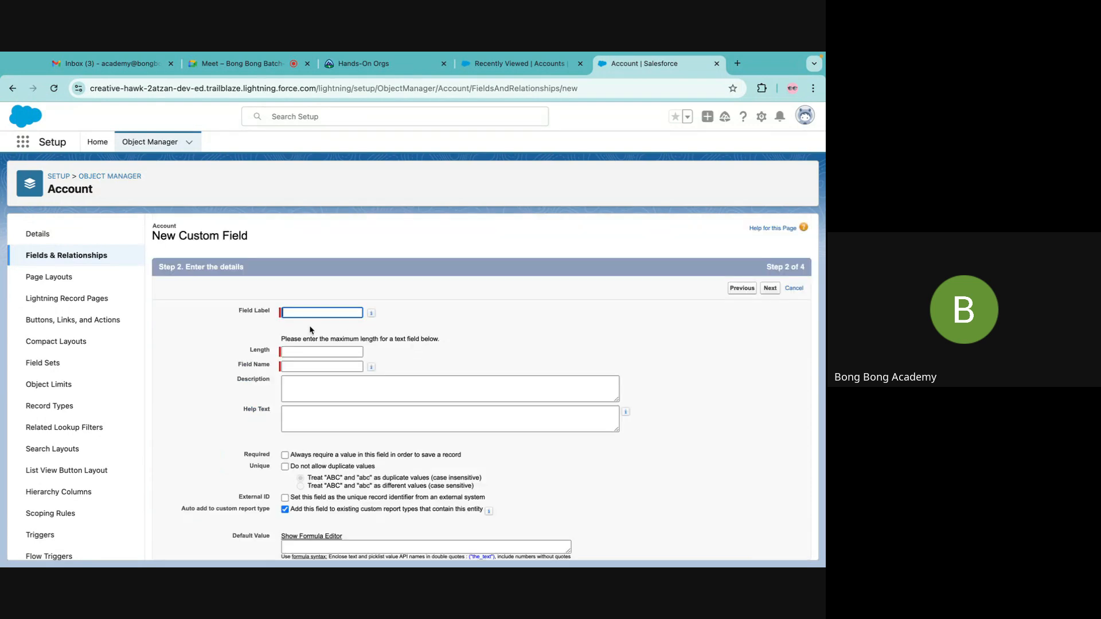
Step: Fill in the new field's label MyID, length 255 and External ID option, and return to the Account field list without saving
left_click(300, 313)
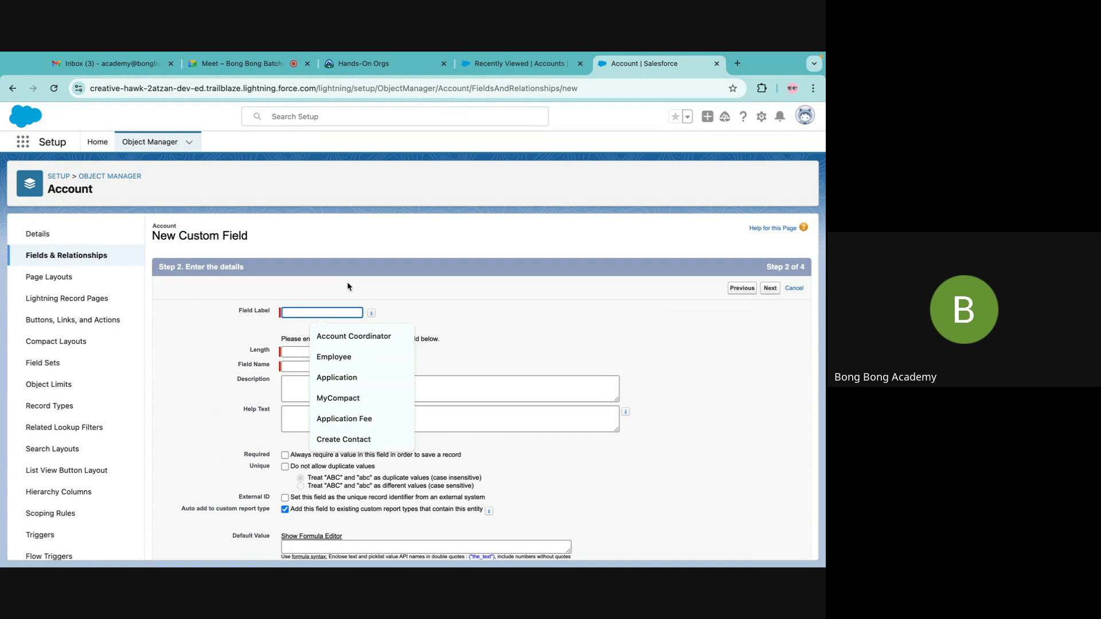
type("MyID")
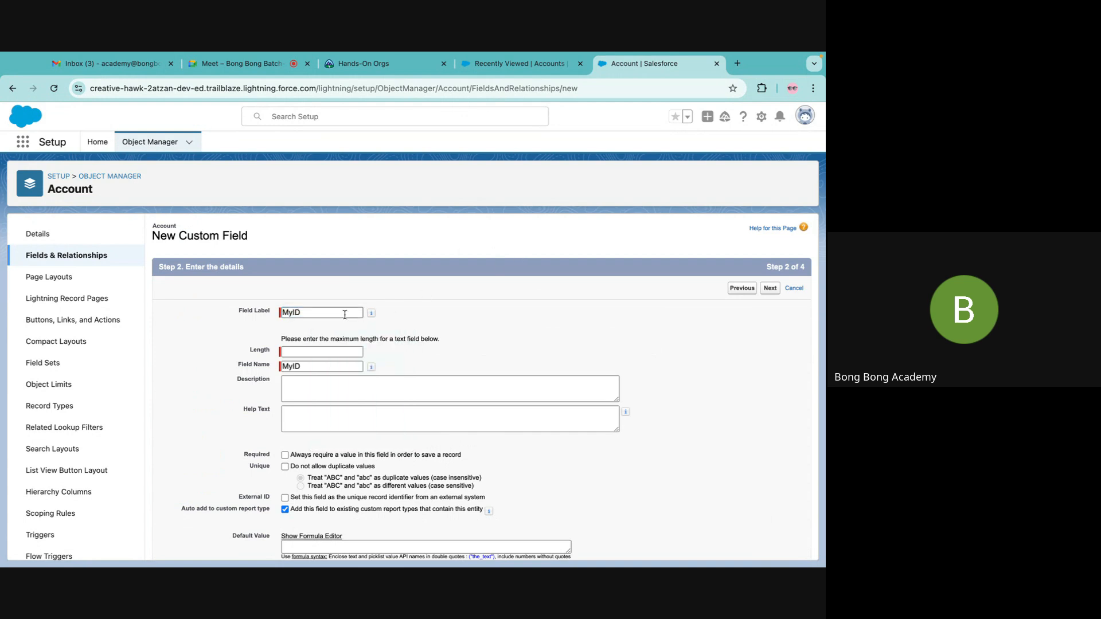
left_click(301, 352)
type("2")
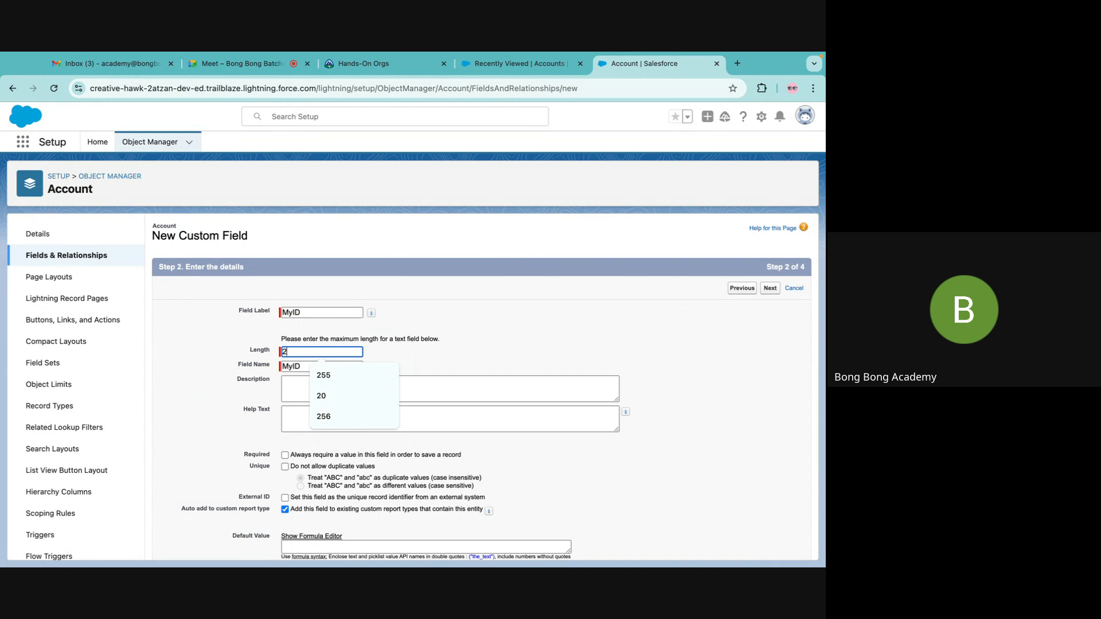
type("55")
left_click(416, 360)
scroll(423, 359, "down", 2)
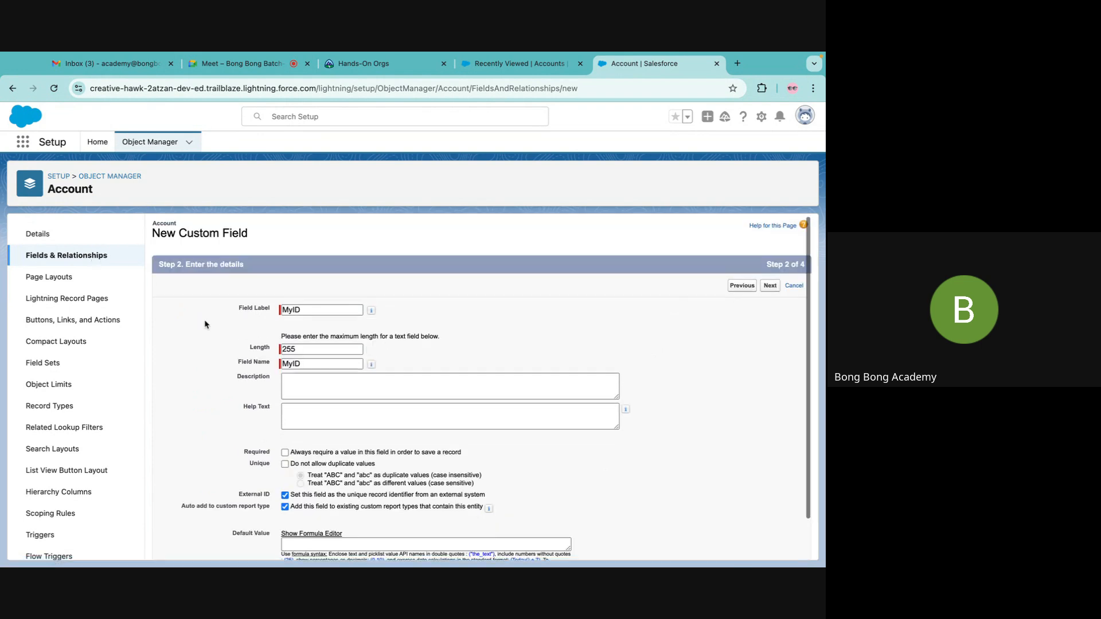
left_click(91, 255)
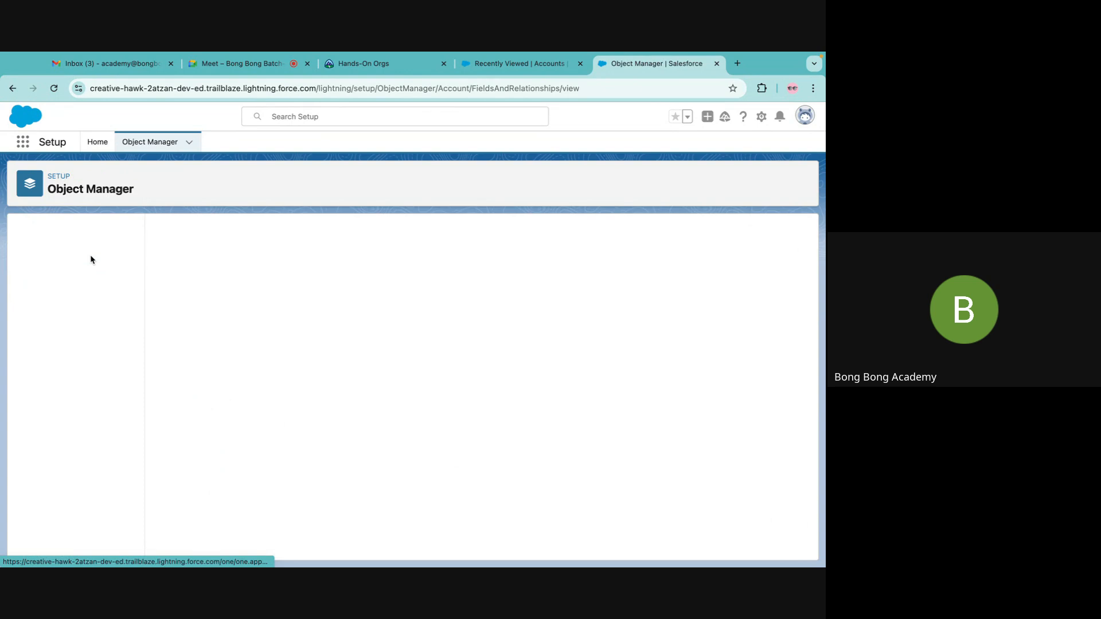
Step: Find the MyID field in the Account field list and highlight the External ID note in its data type
scroll(329, 347, "down", 10)
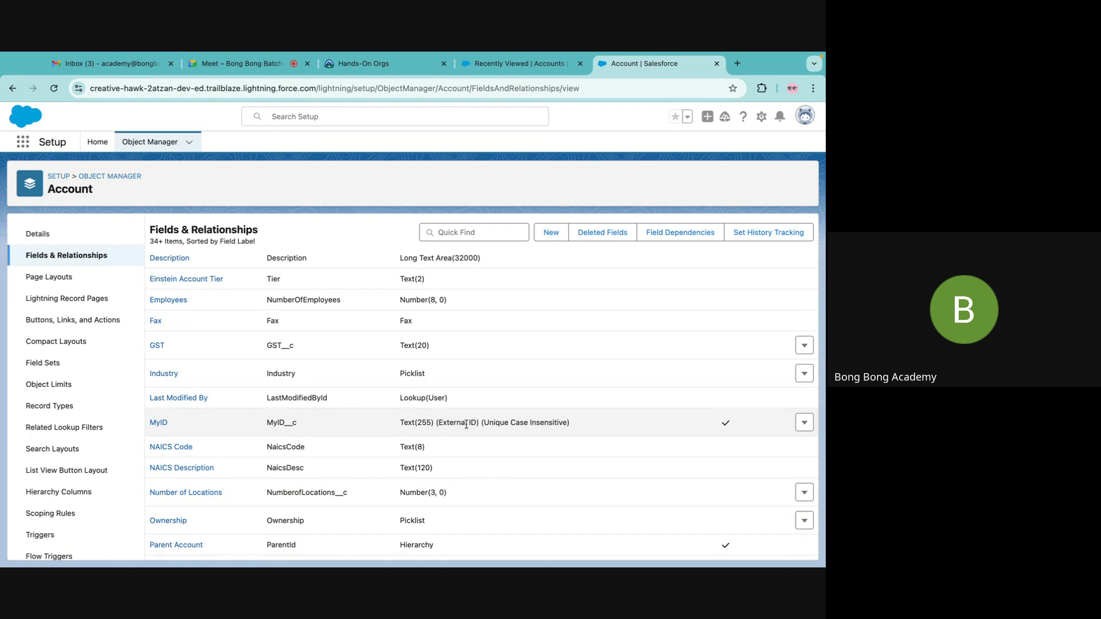
left_click_drag(469, 425, 439, 424)
Step: Switch to the Contact sheet in Excel and enter Acc1 as the AccountId in C2 and C3
mouse_move(602, 545)
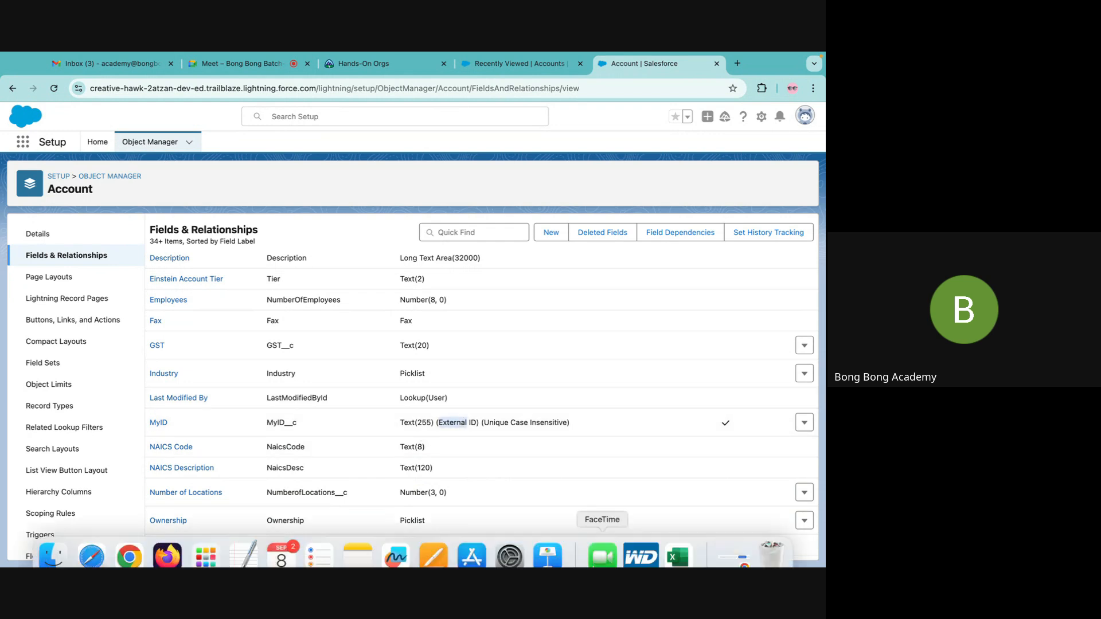
left_click(672, 545)
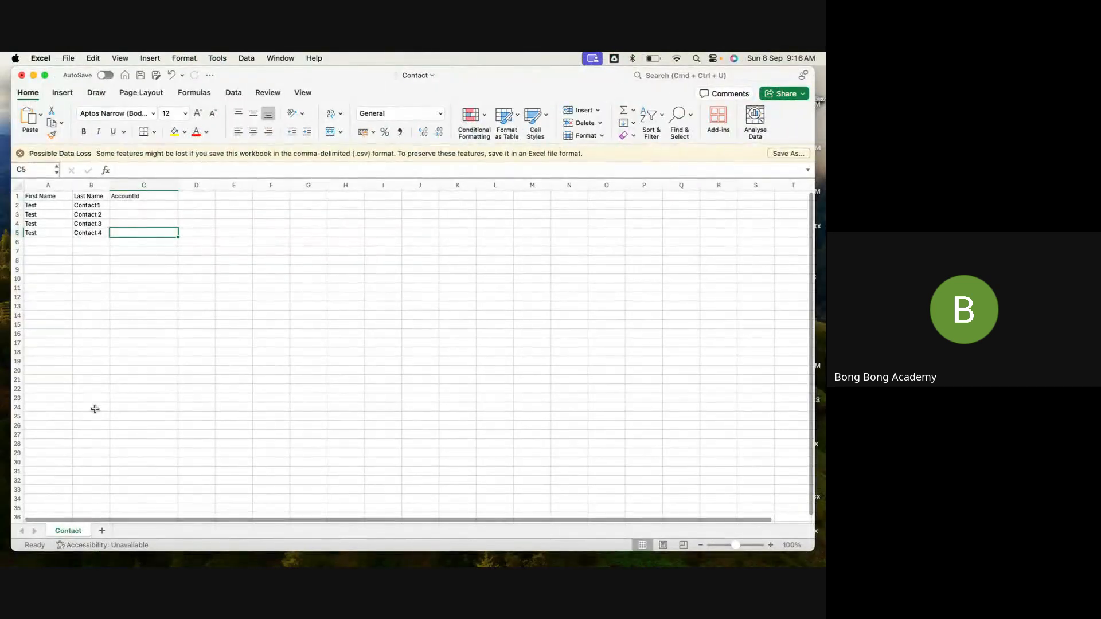
left_click(133, 206)
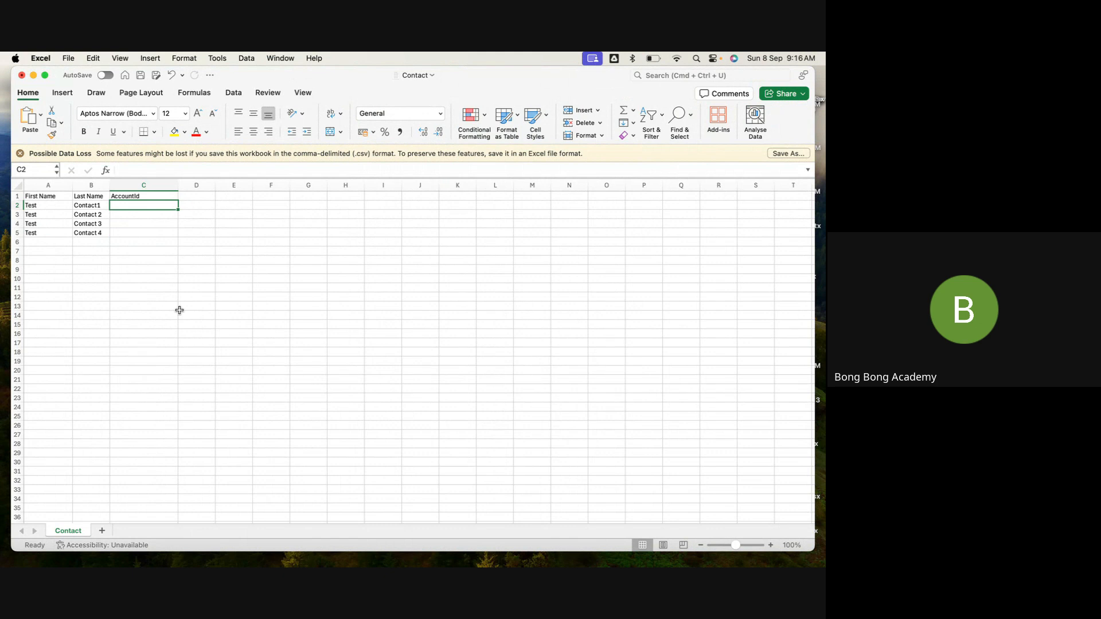
type("A")
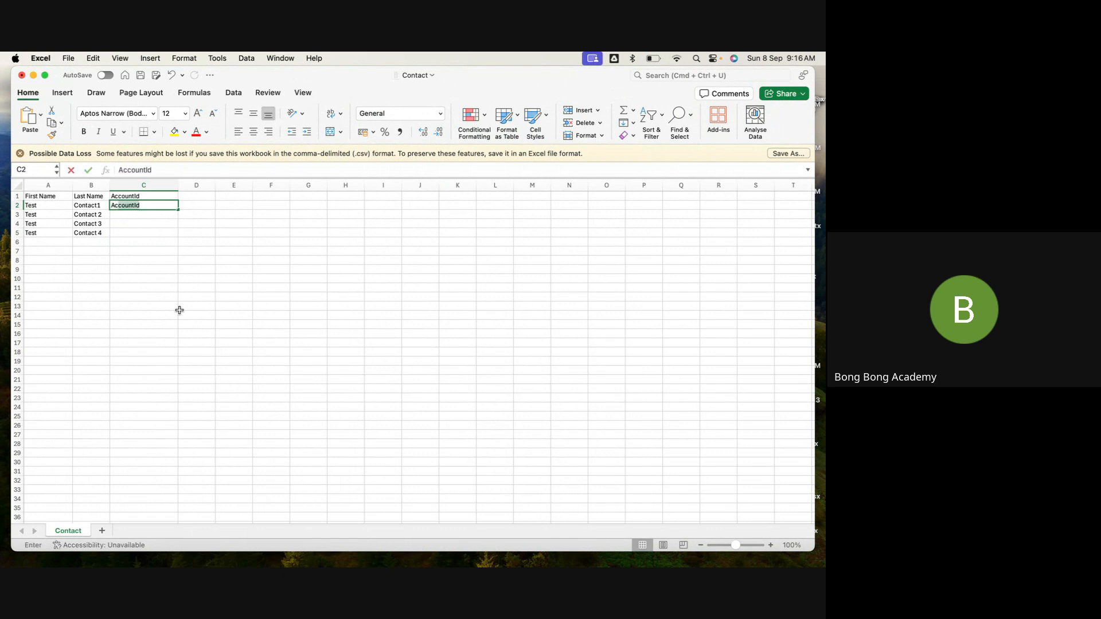
type("cc1")
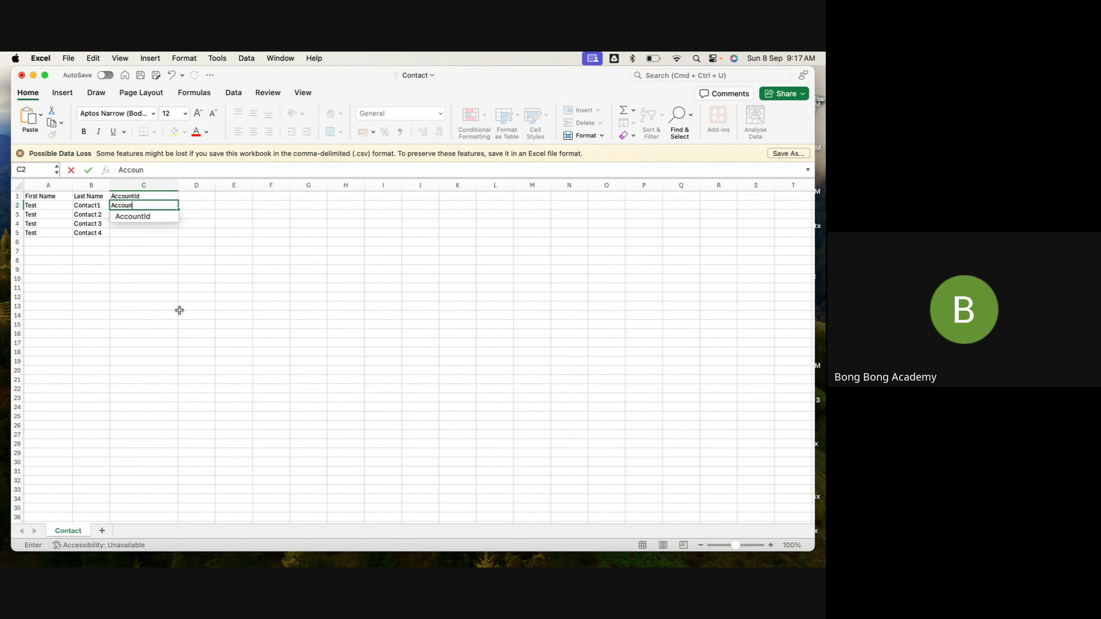
left_click(151, 216)
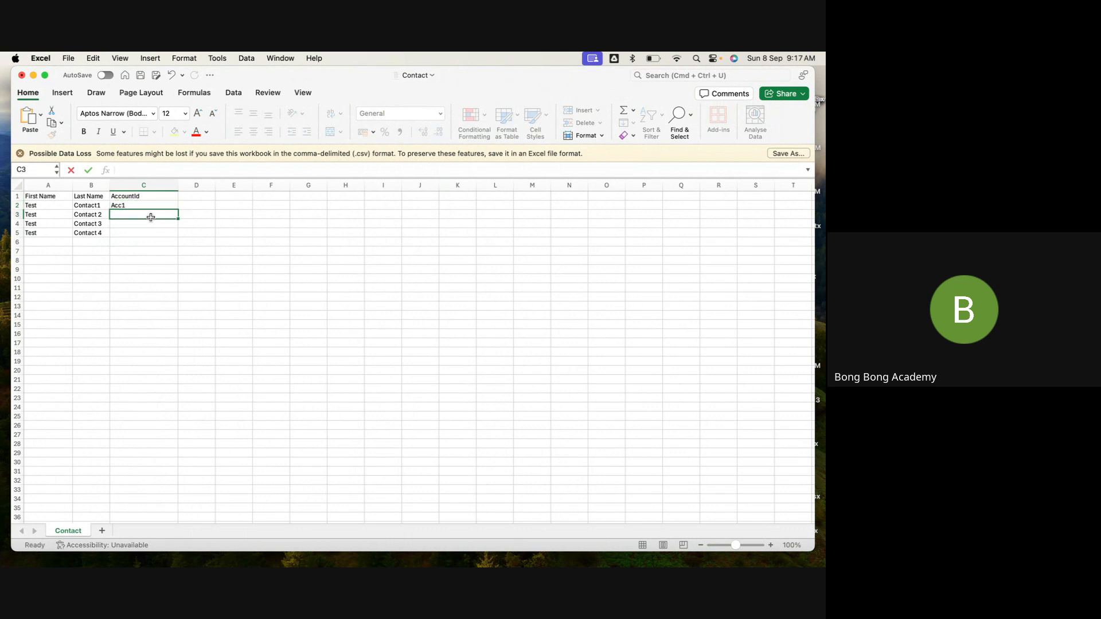
type("Ac")
type("c2")
Step: Enter Acc2 as the AccountId in C4 and C5, then save and close the Contact file
left_click(121, 226)
type("Acc")
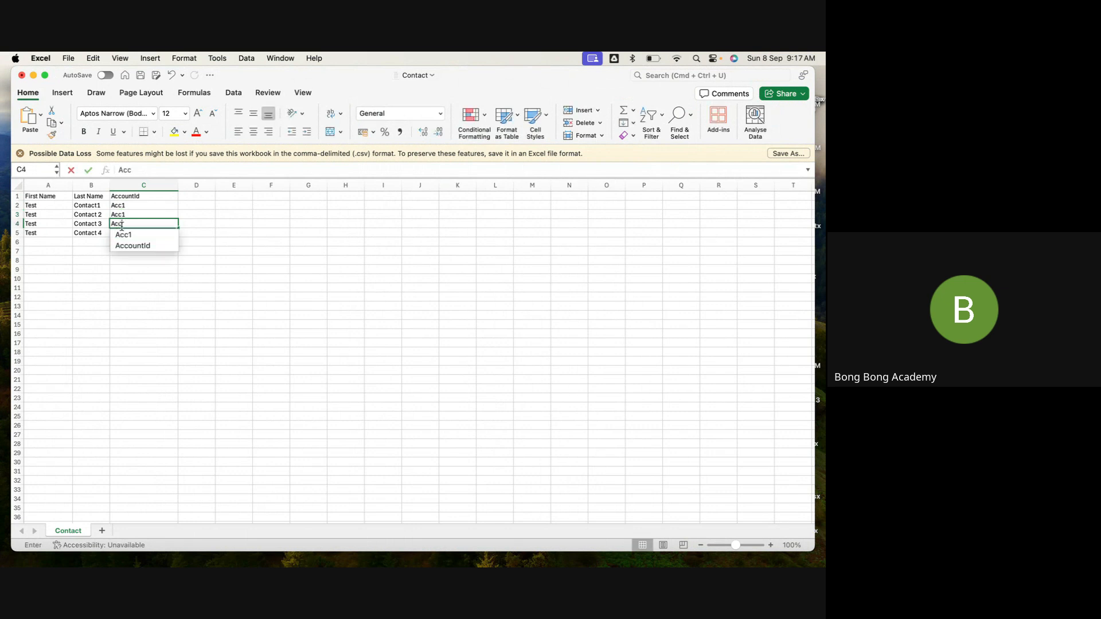
type("2")
left_click(122, 233)
type("A")
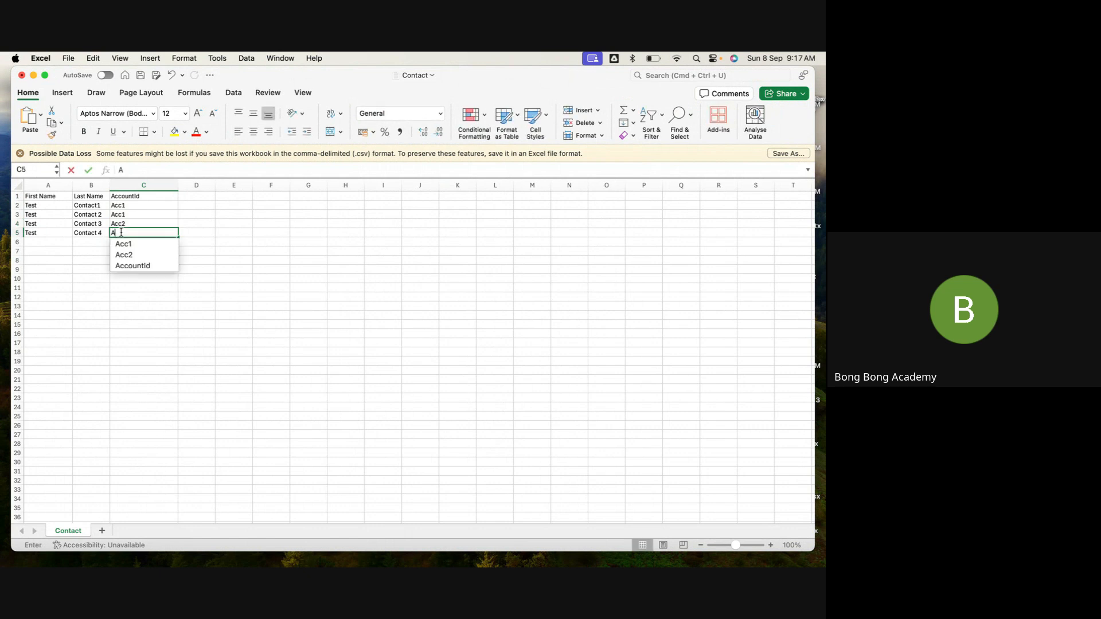
type("cc2")
left_click(160, 278)
key("super+s")
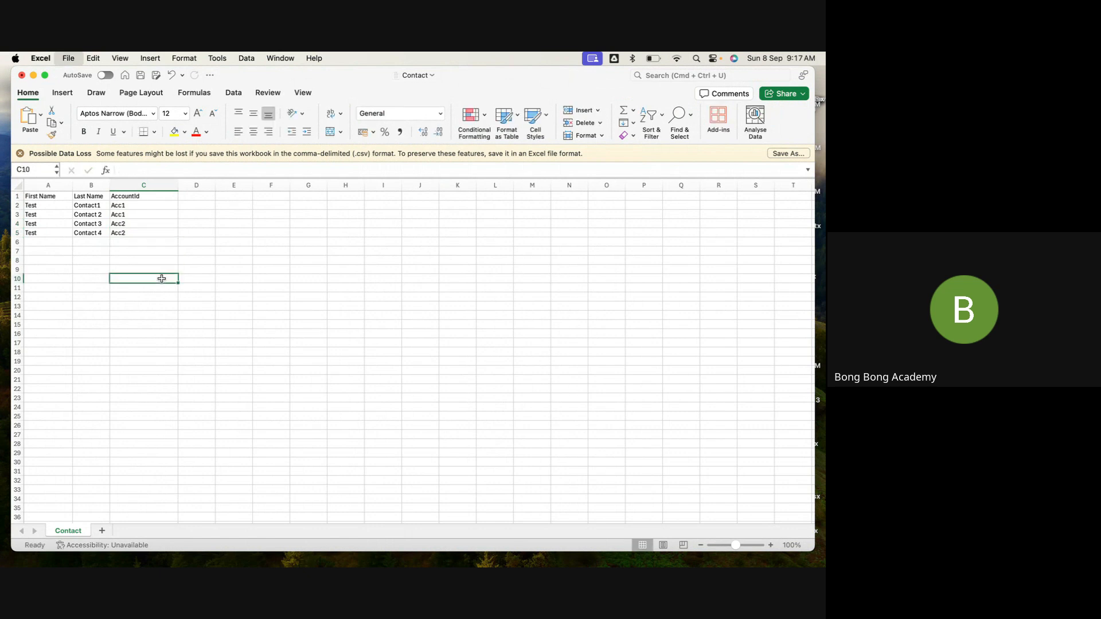
left_click(22, 75)
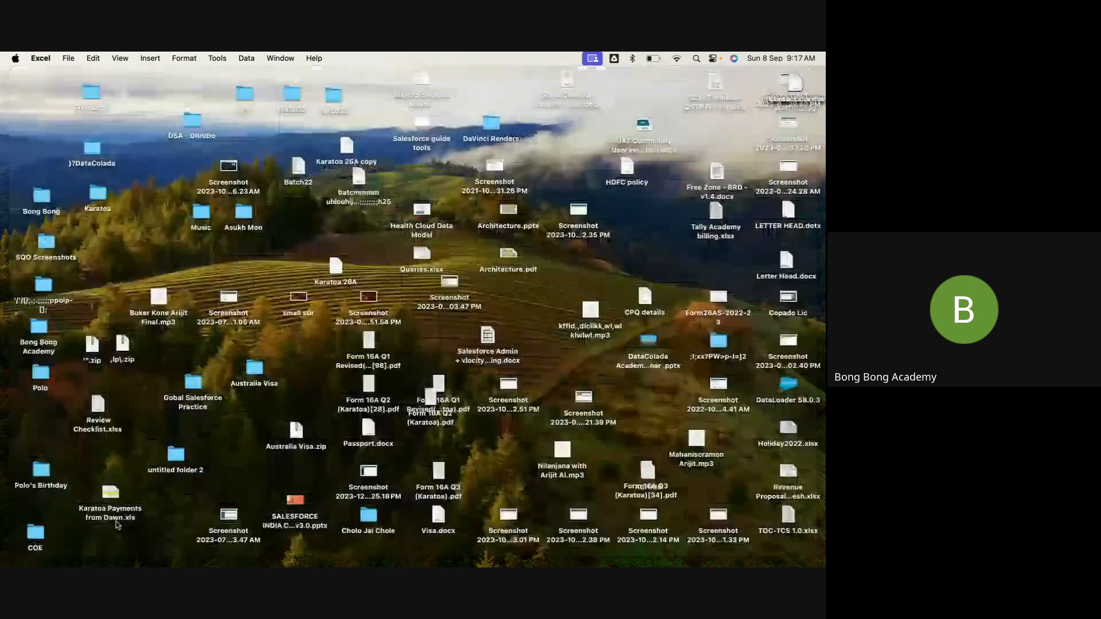
Step: Open Finder and look through the Downloads folder for the Account file
left_click(52, 542)
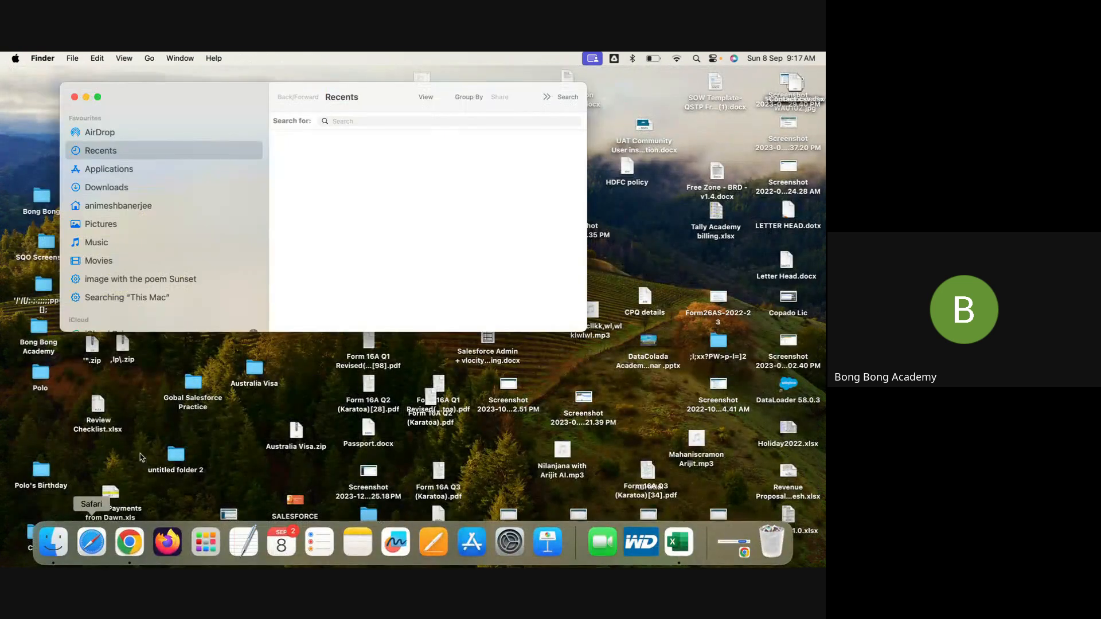
left_click(106, 187)
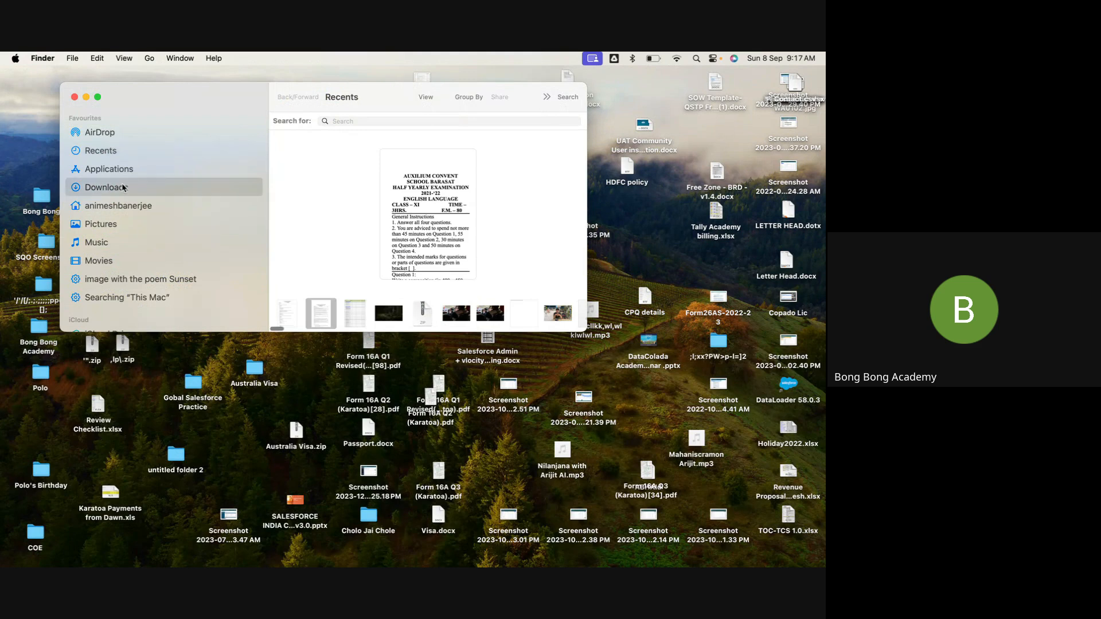
scroll(326, 177, "down", 5)
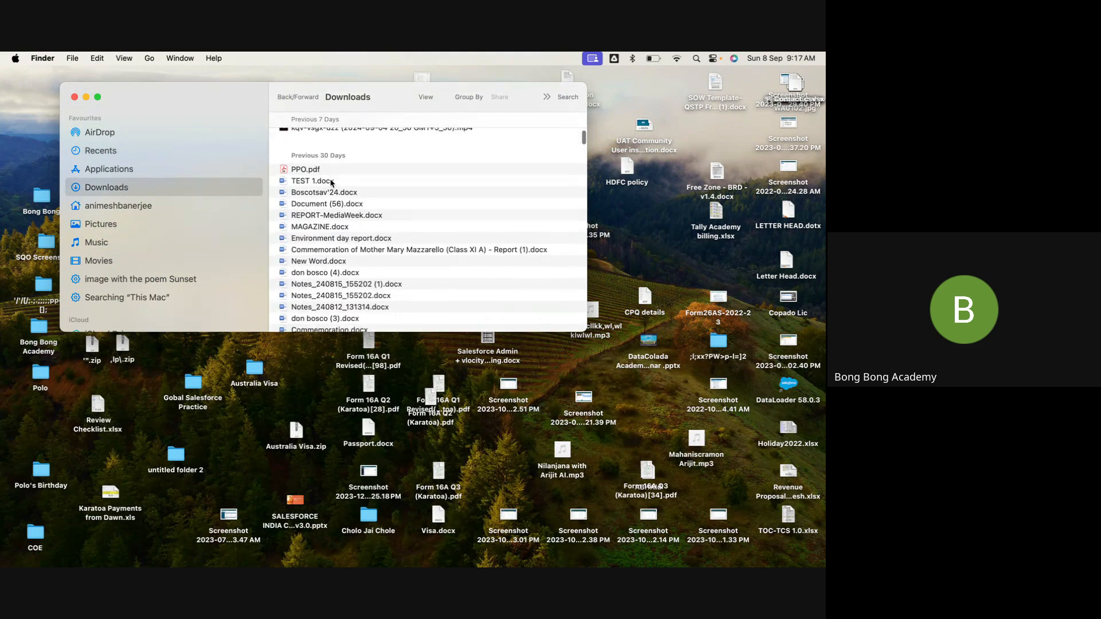
scroll(338, 181, "up", 5)
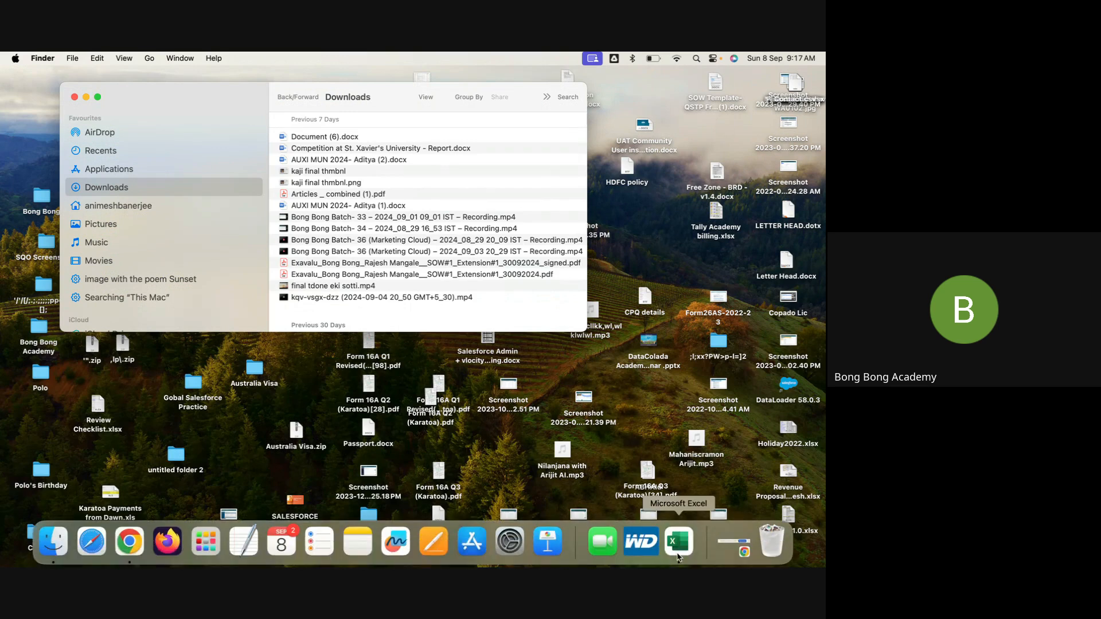
Step: Open the recent Account file in Excel, importing its text as Fixed width with the General column format
left_click(680, 555)
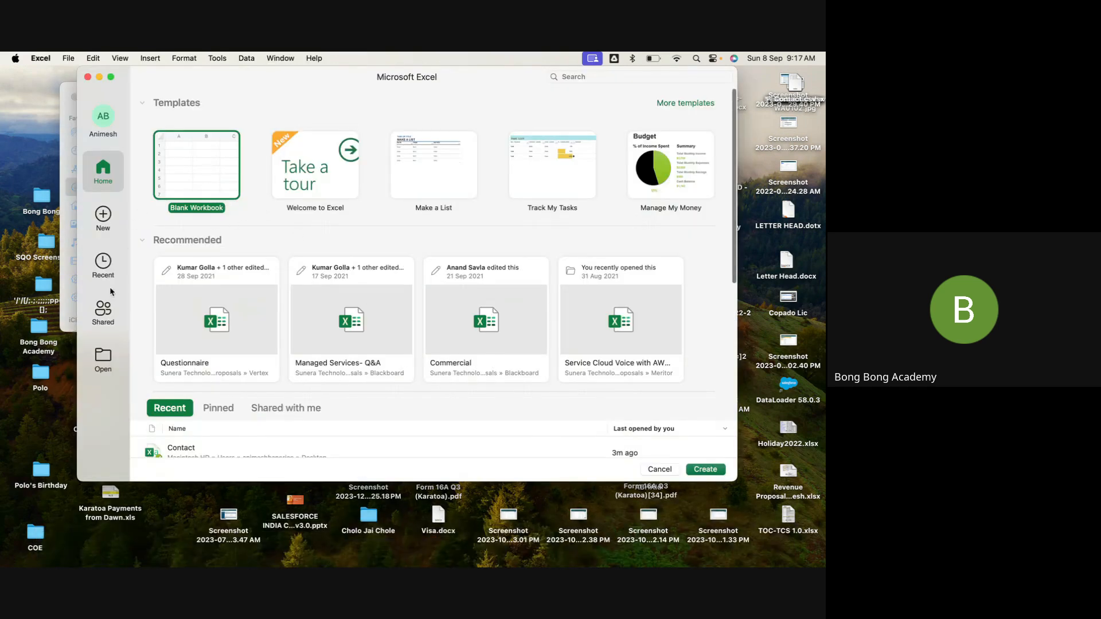
scroll(231, 366, "down", 5)
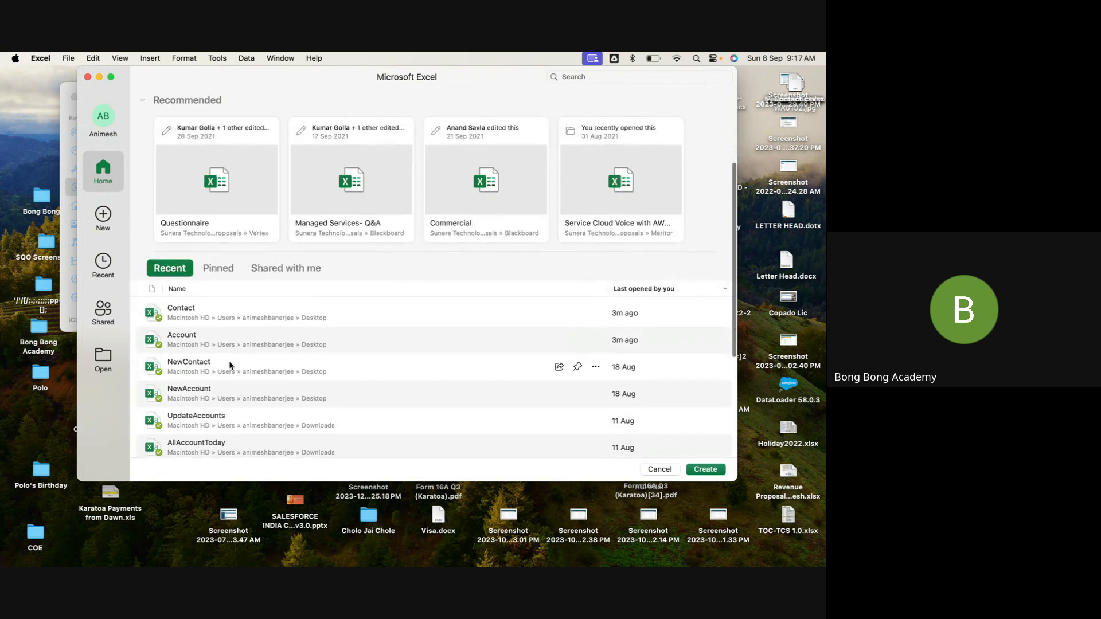
double_click(229, 339)
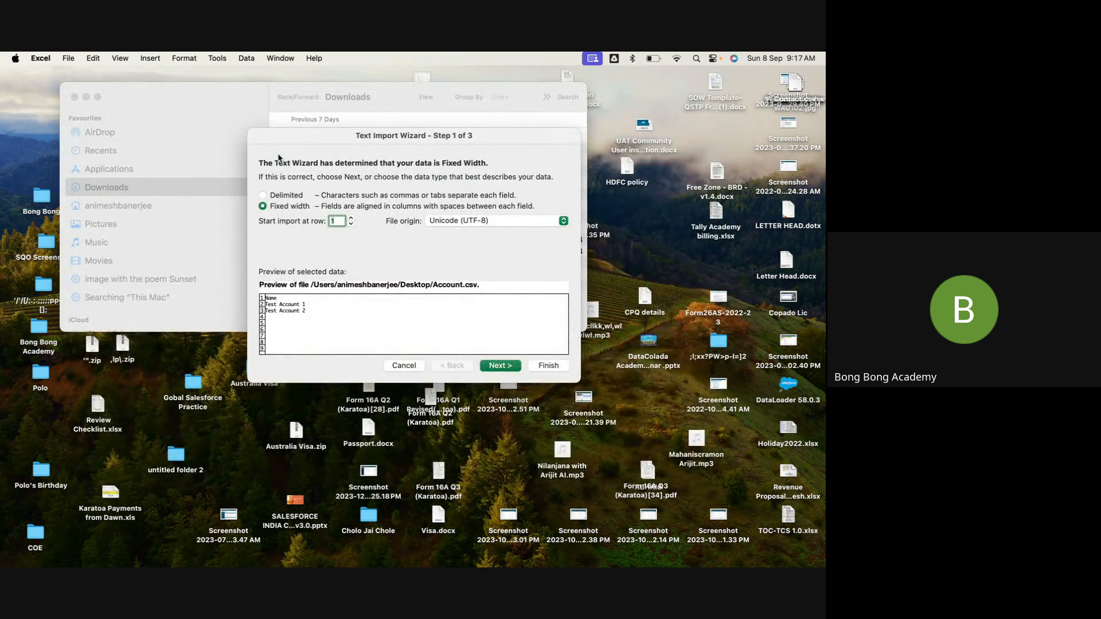
left_click(500, 368)
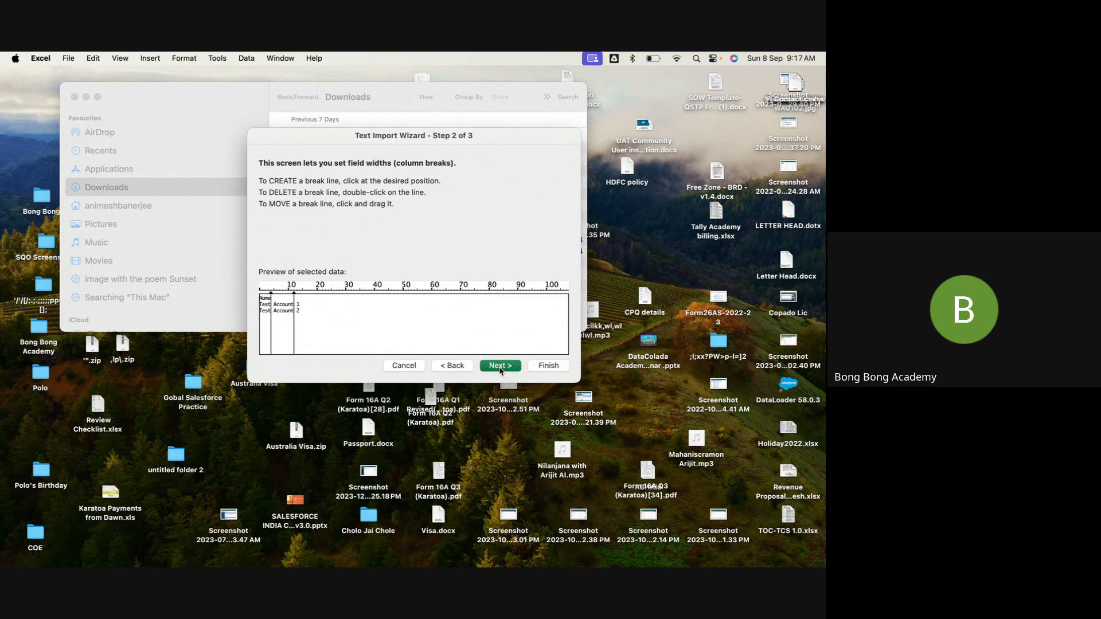
left_click(501, 367)
left_click(545, 371)
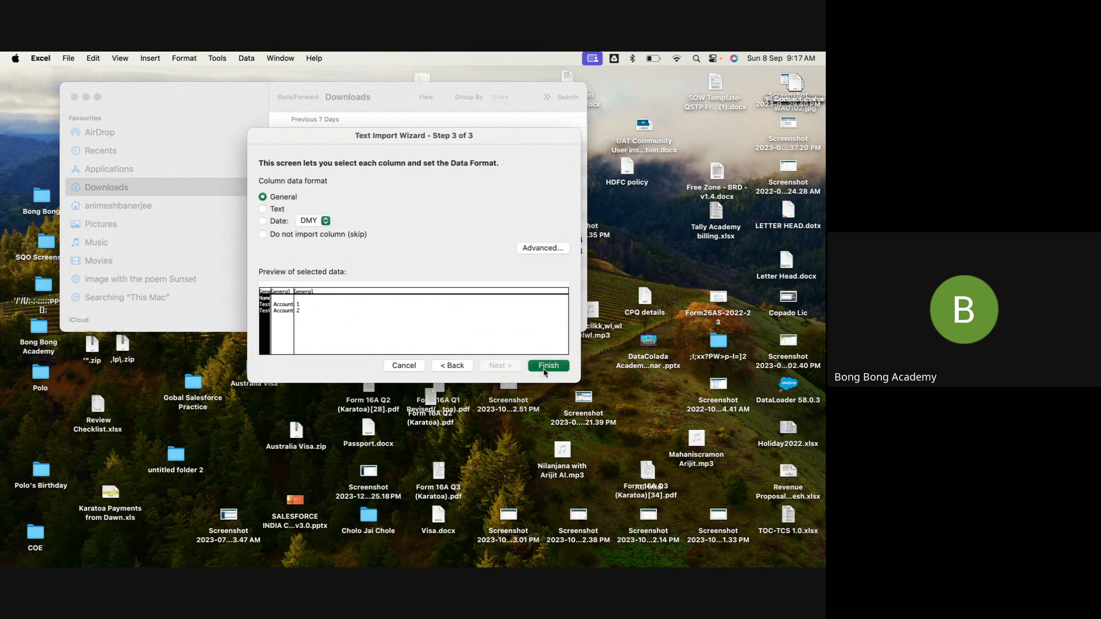
Step: Clear the word Account from B2 and complete the name in A2 as Test Account
left_click(75, 179)
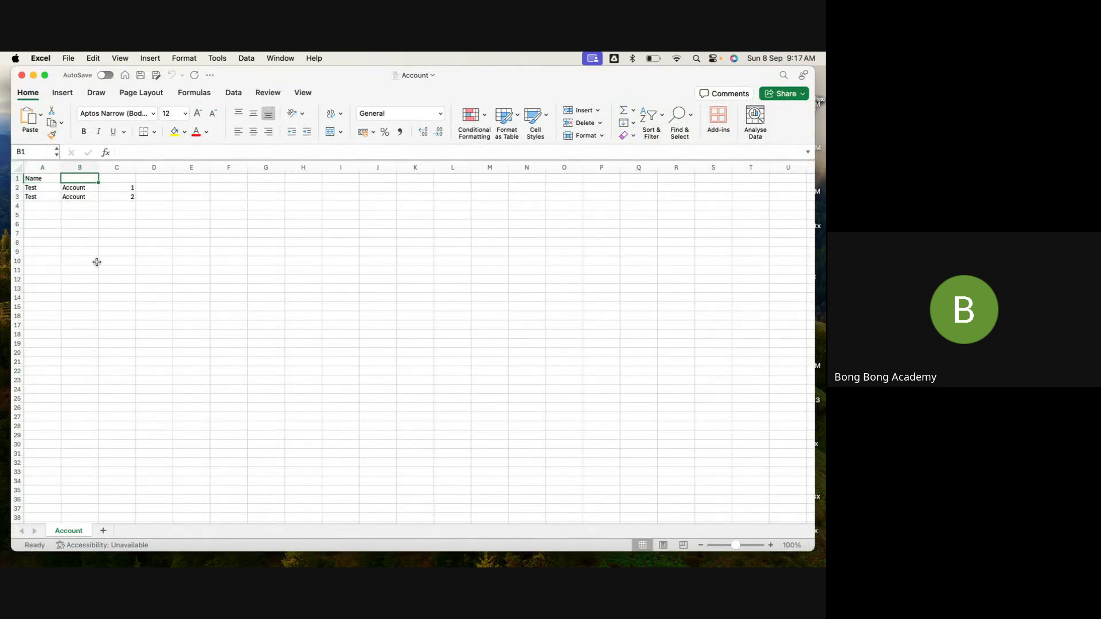
left_click(79, 189)
double_click(79, 188)
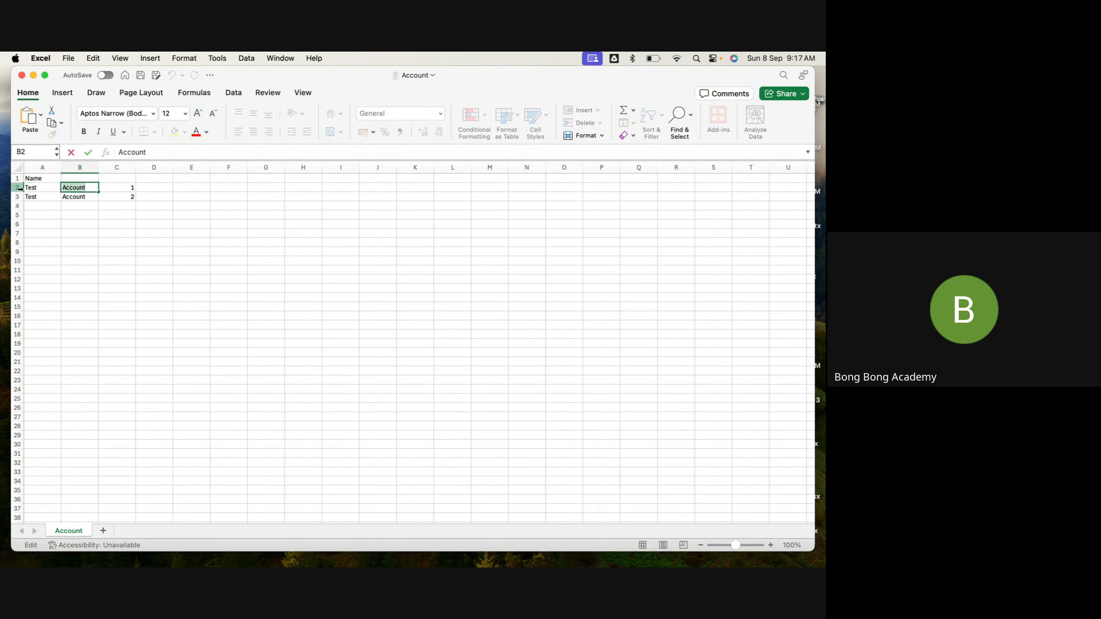
key("BackSpace")
double_click(46, 187)
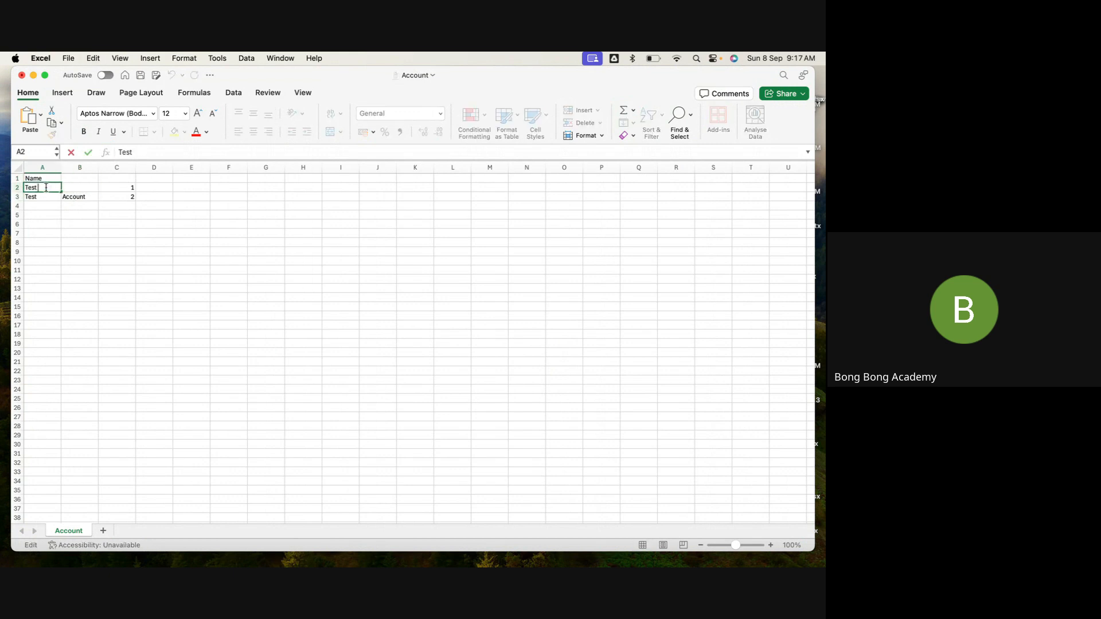
type("Account")
Step: Move the word Account from B3 into A3 to make Test Account, and clear the numbers in C2:C3
double_click(73, 197)
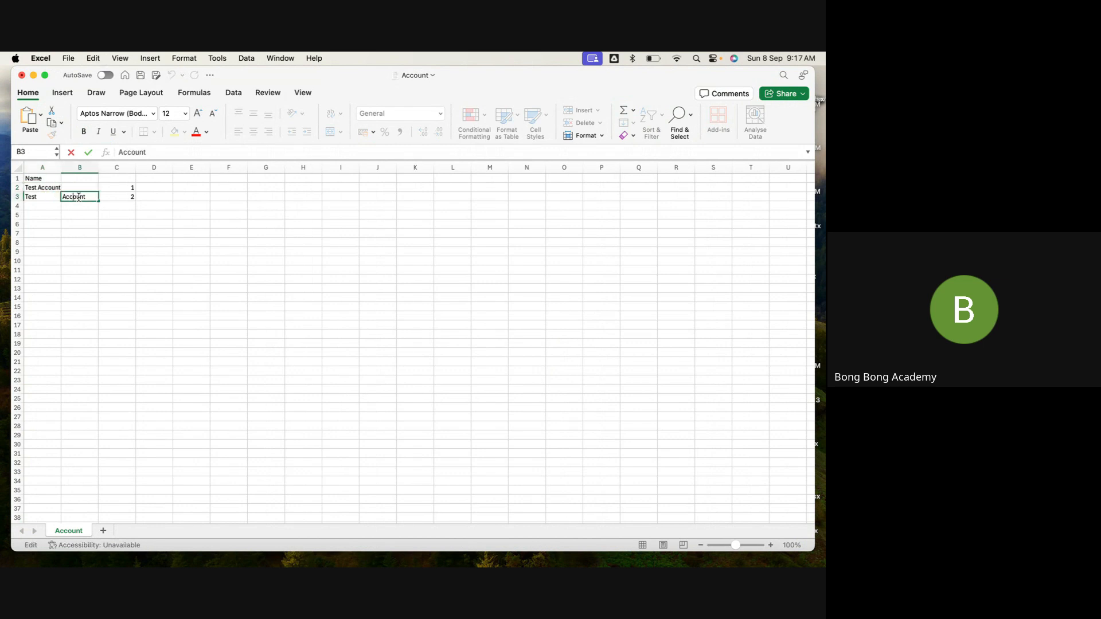
double_click(78, 197)
key("super+x")
double_click(43, 196)
key("super+v")
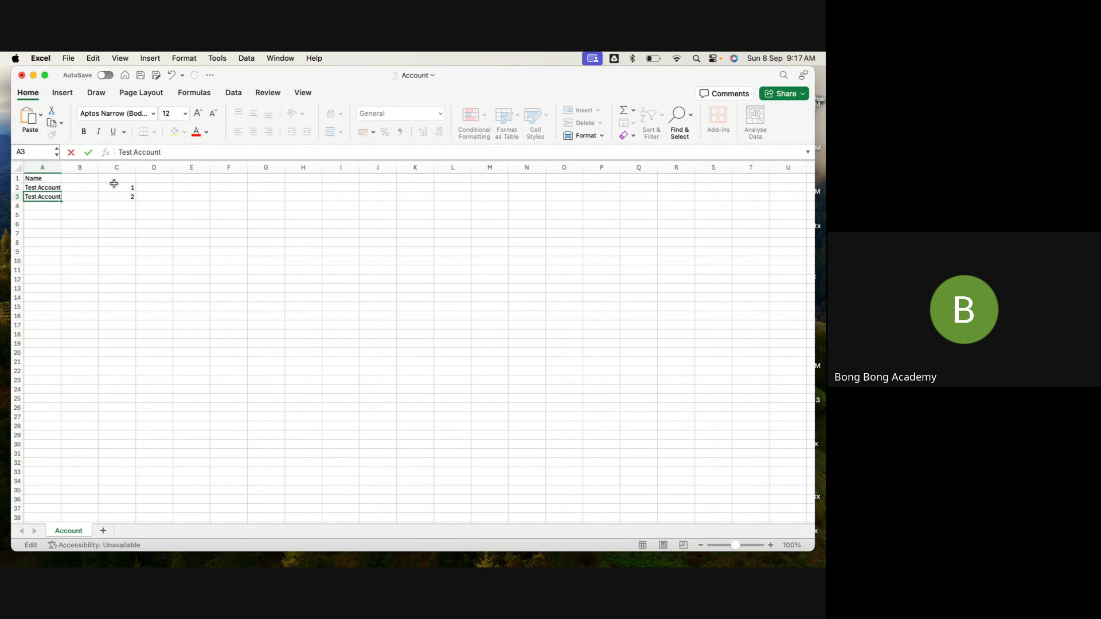
left_click_drag(113, 182, 115, 200)
key("Delete")
Step: Add the header MyID in B1 with the IDs Acc1 in B2 and Acc2 in B3
left_click(80, 178)
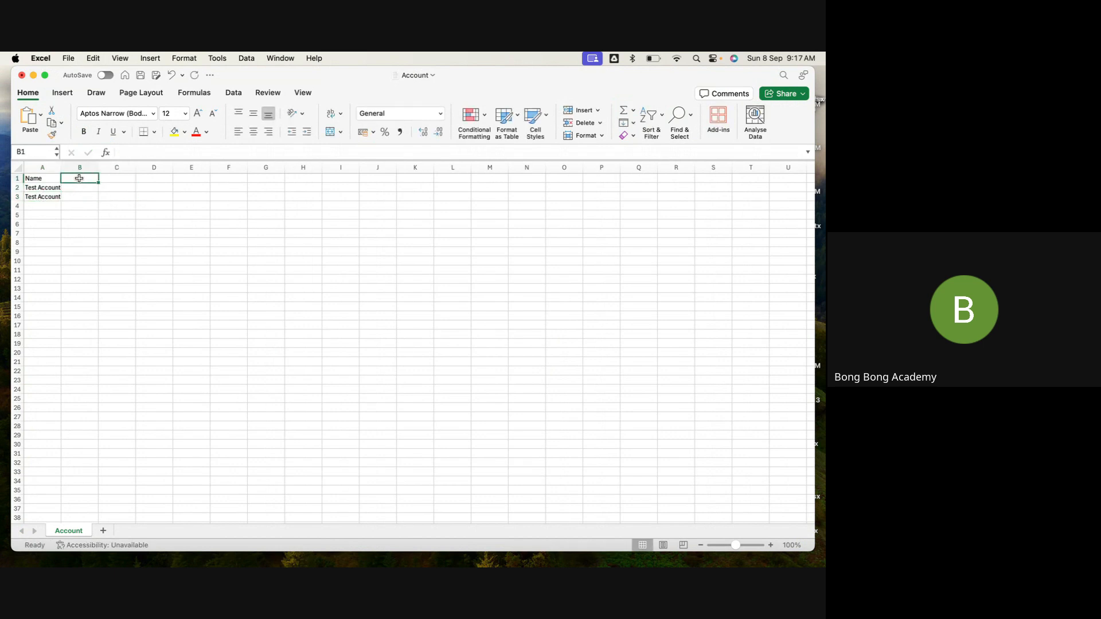
type("MyID")
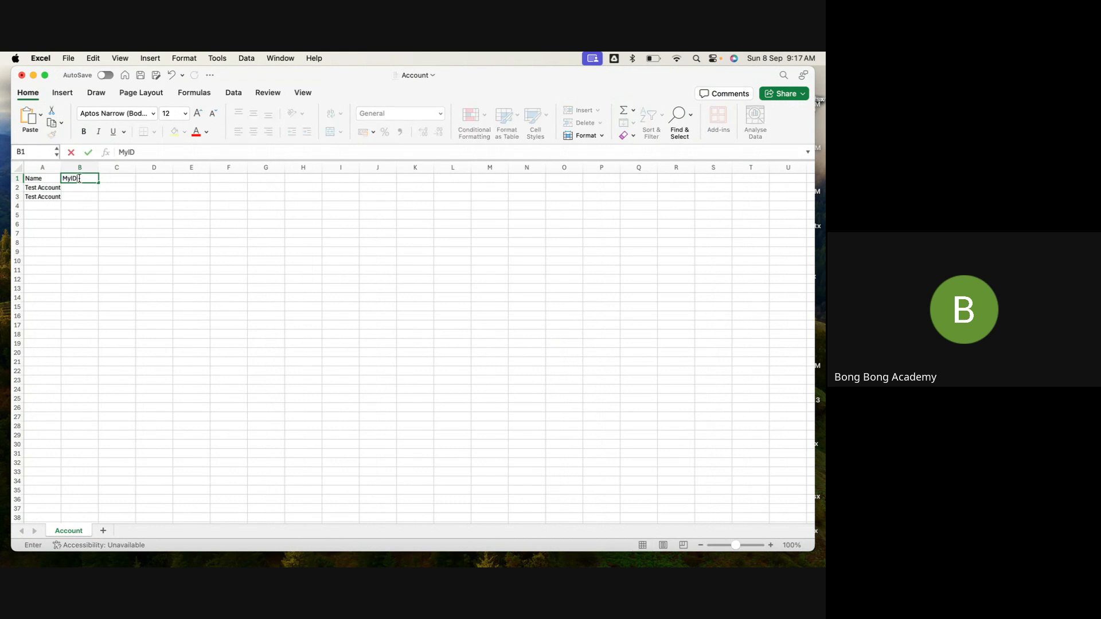
left_click(83, 188)
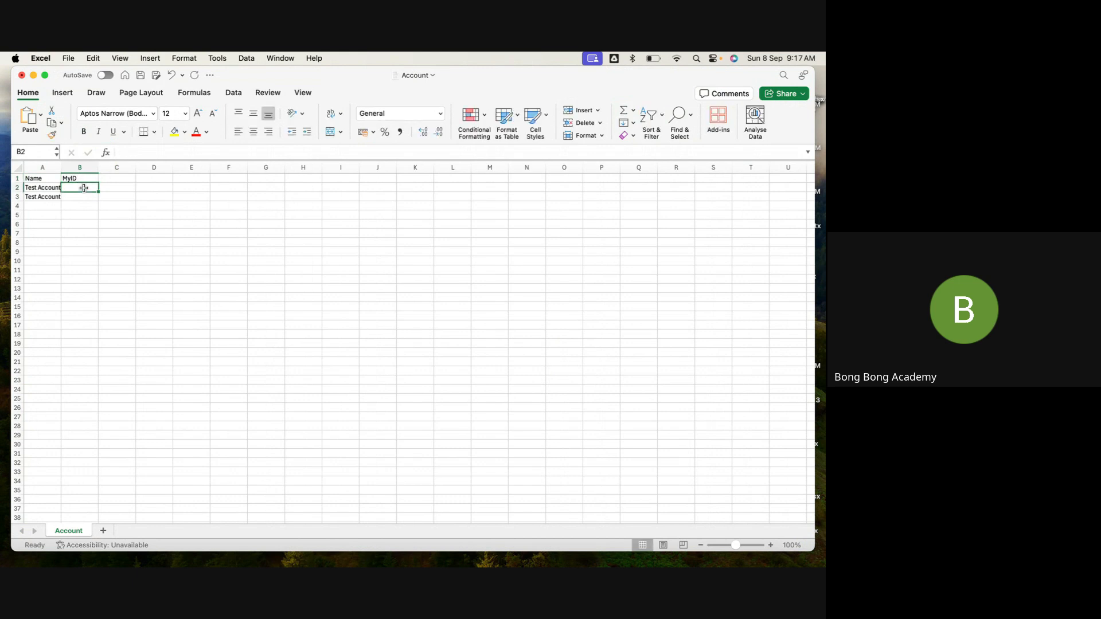
type("Acc1")
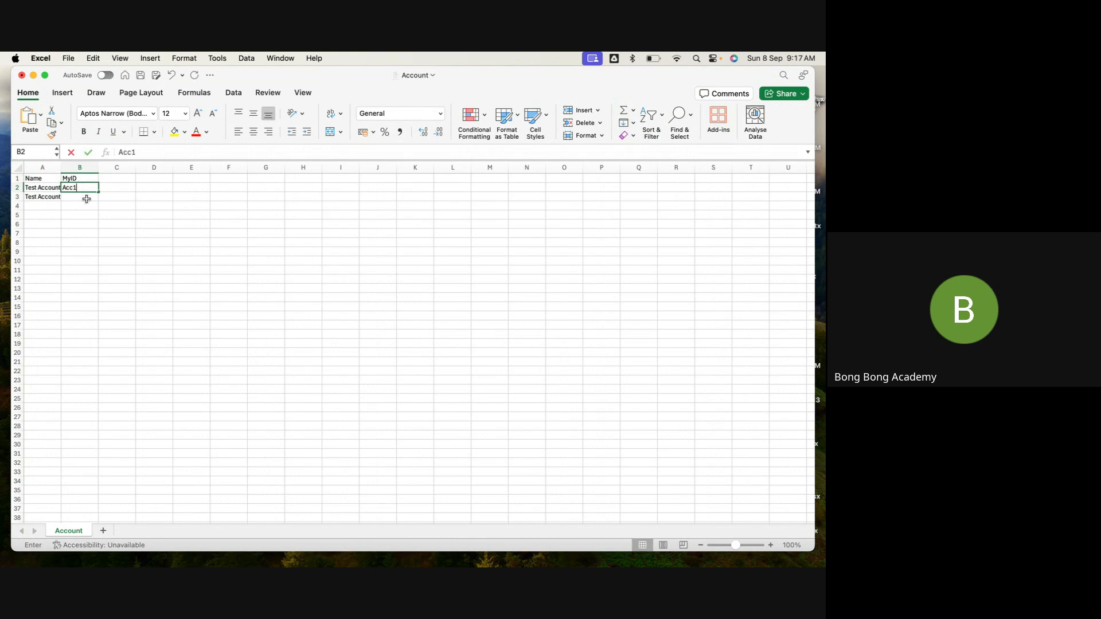
left_click(87, 197)
type("Acc1")
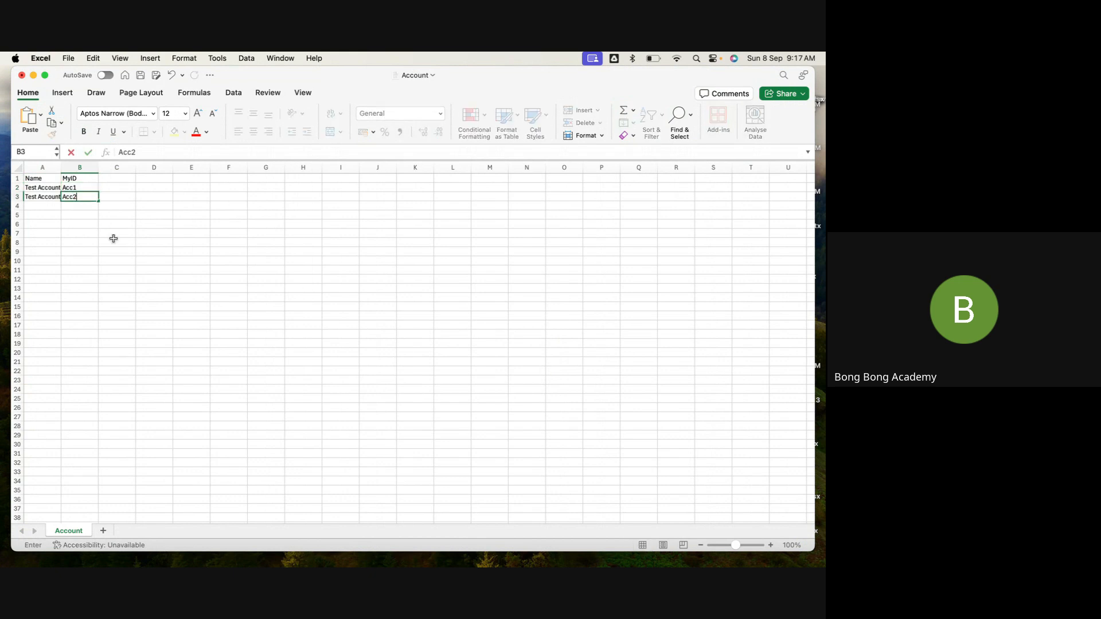
Step: Save the Account file, then close it and the Finder window
left_click(114, 239)
key("super+s")
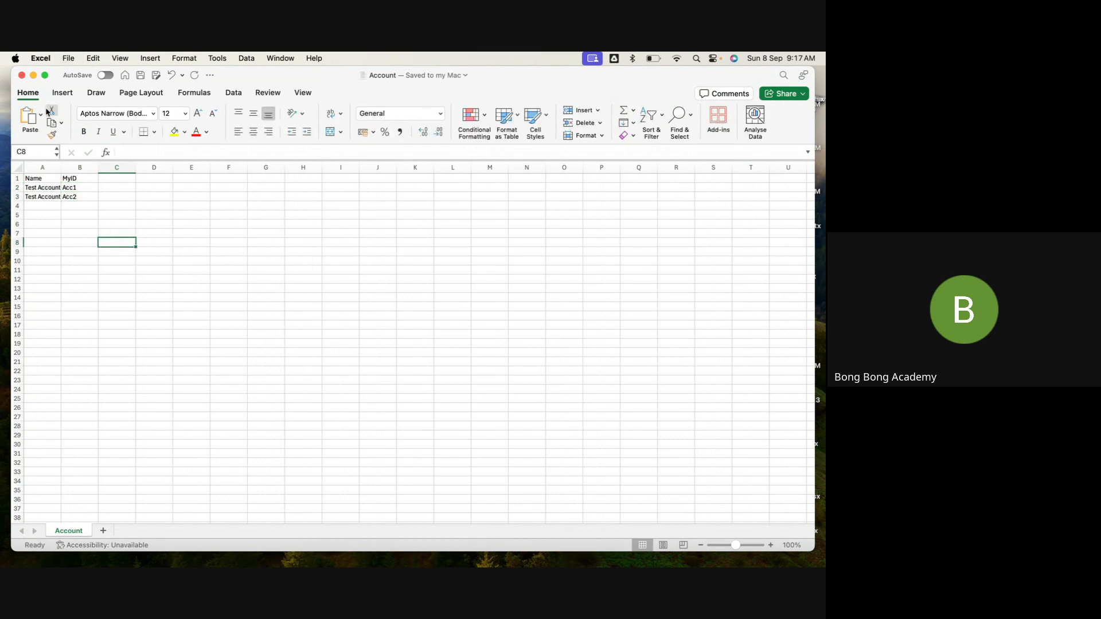
left_click(21, 76)
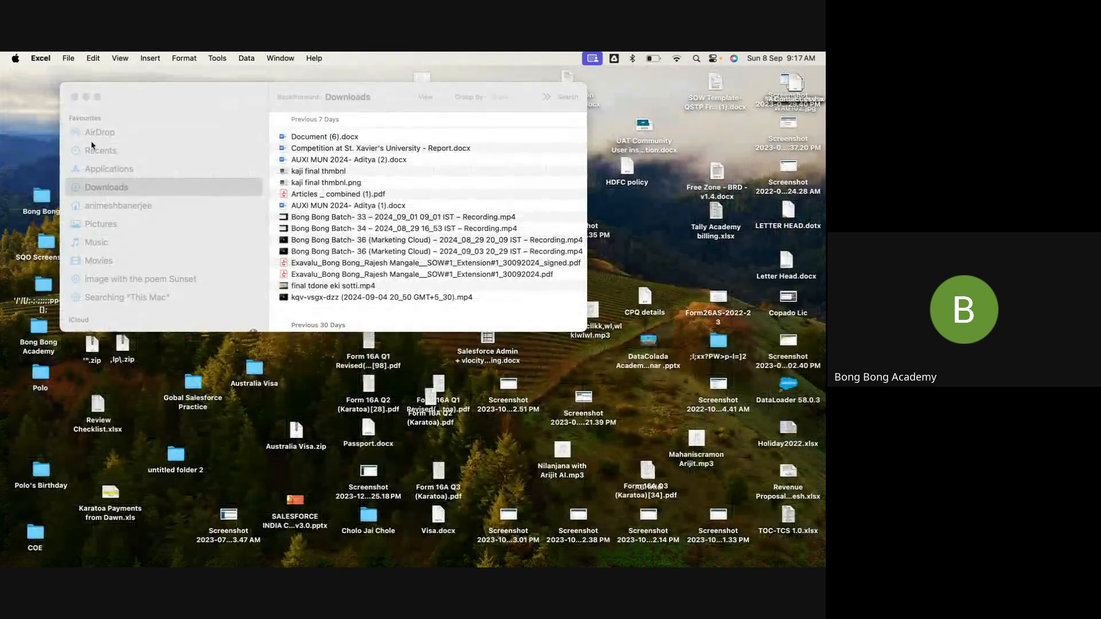
left_click(75, 97)
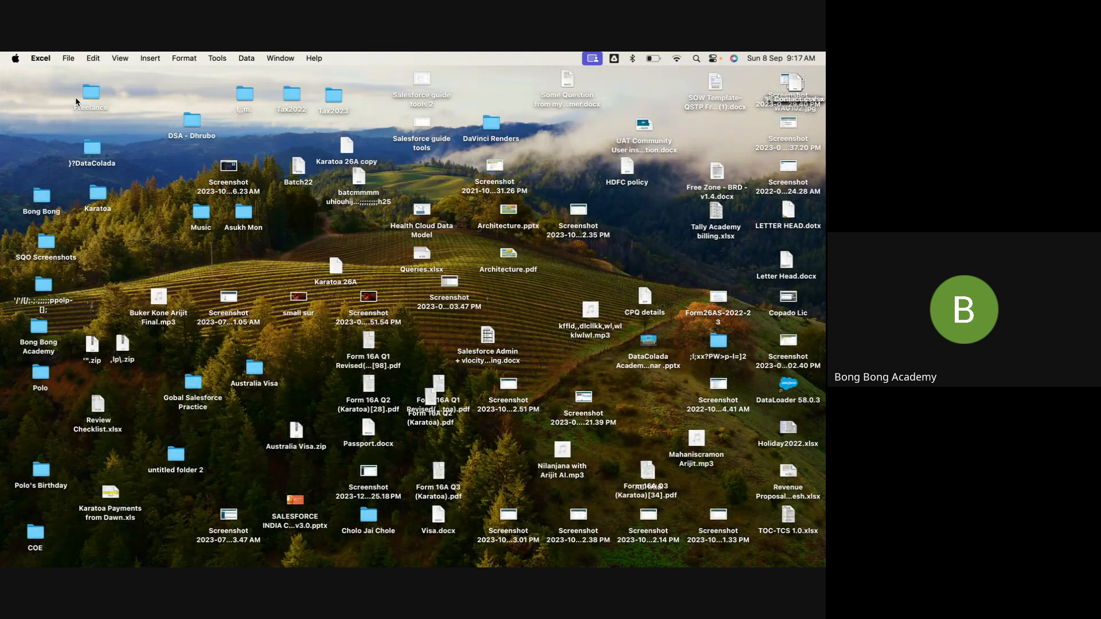
Step: Switch to Chrome, open Workbench in a new tab, agree to the terms of service and log in with Salesforce
left_click(130, 551)
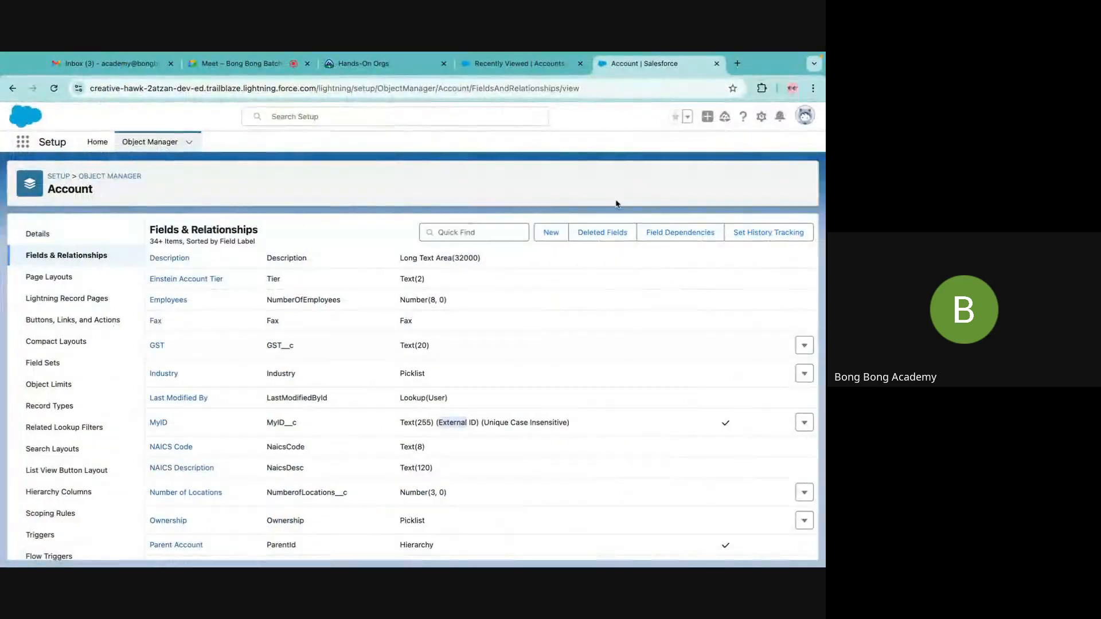
left_click(735, 63)
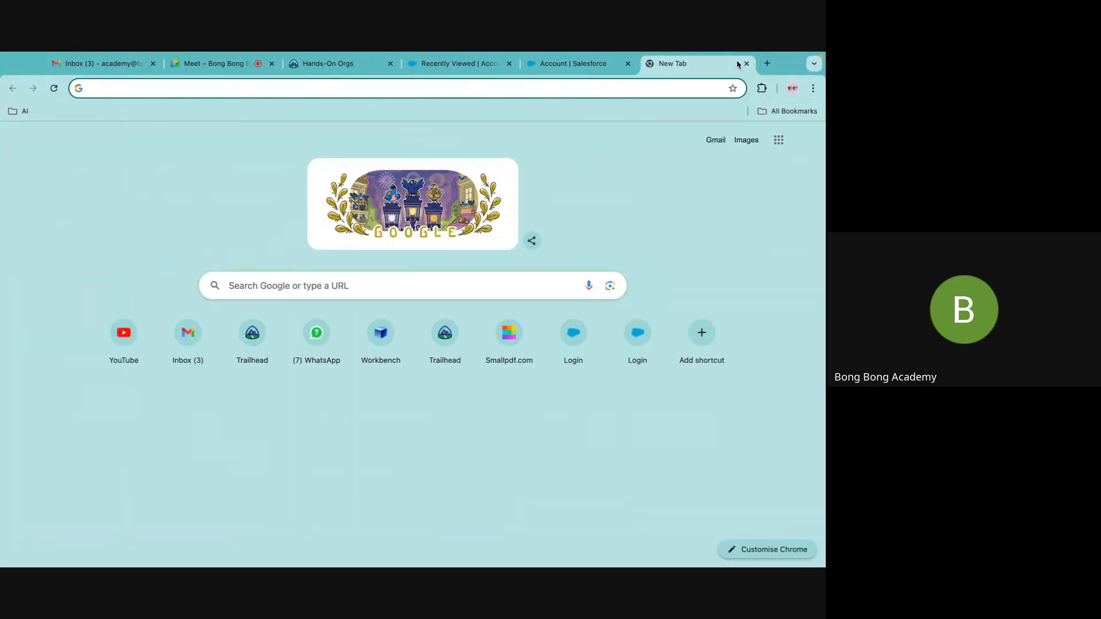
type("work")
key("Return")
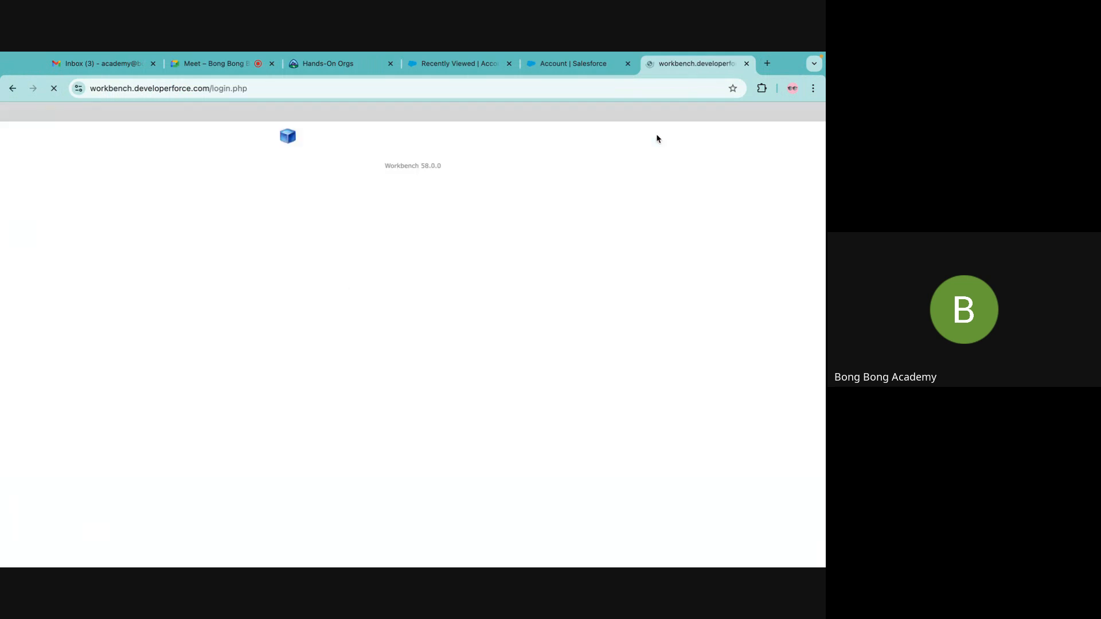
left_click(258, 176)
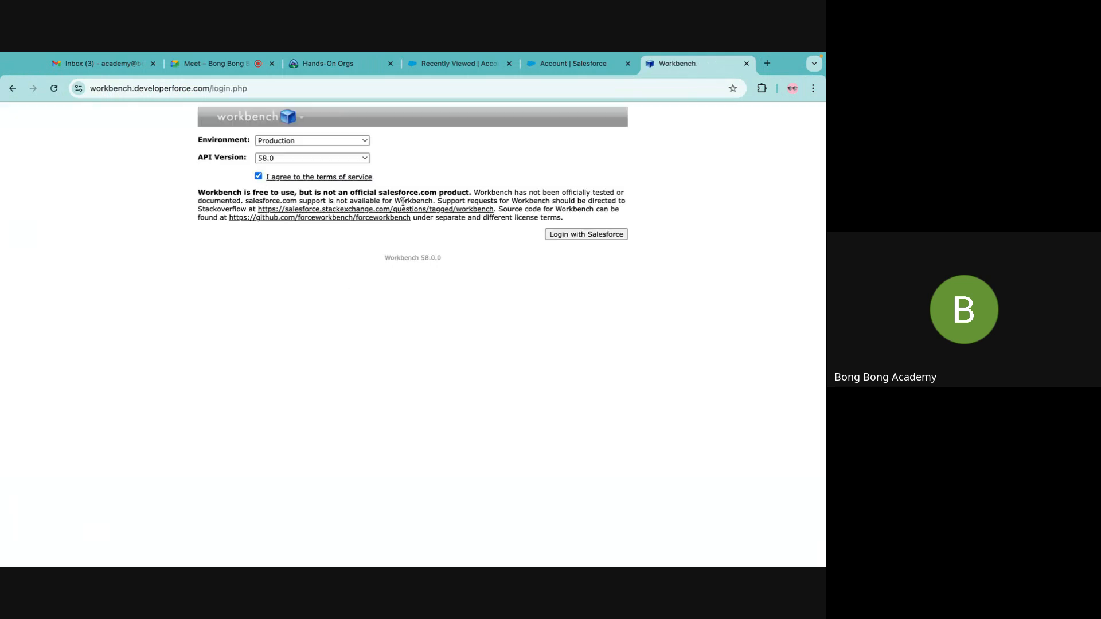
left_click(586, 234)
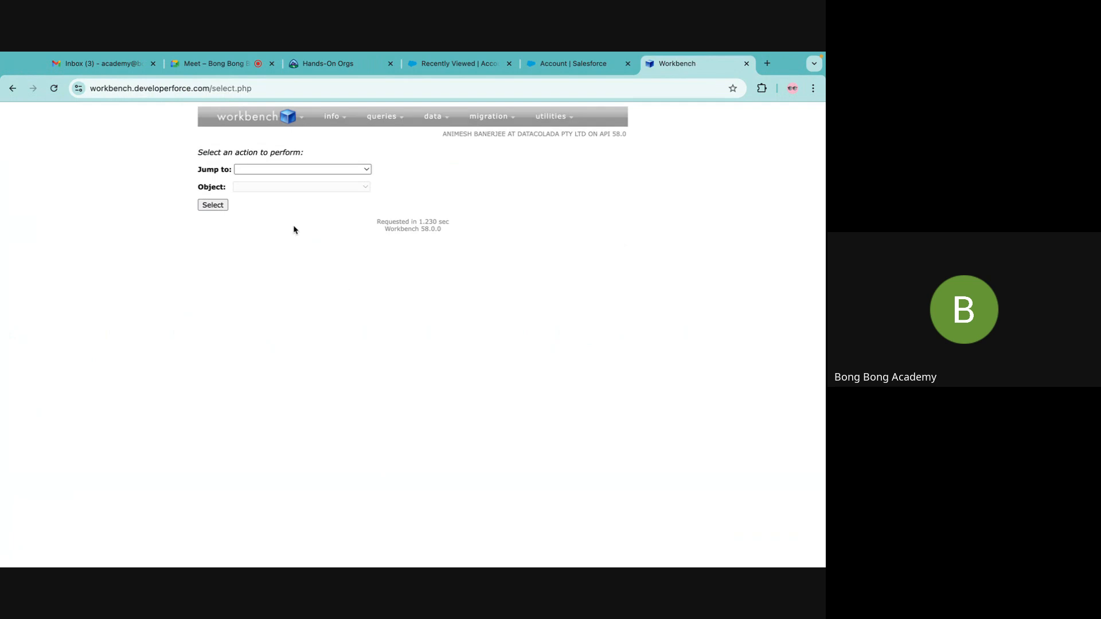
Step: Open the Workbench Insert page and set it to load Account records from a file
left_click(259, 172)
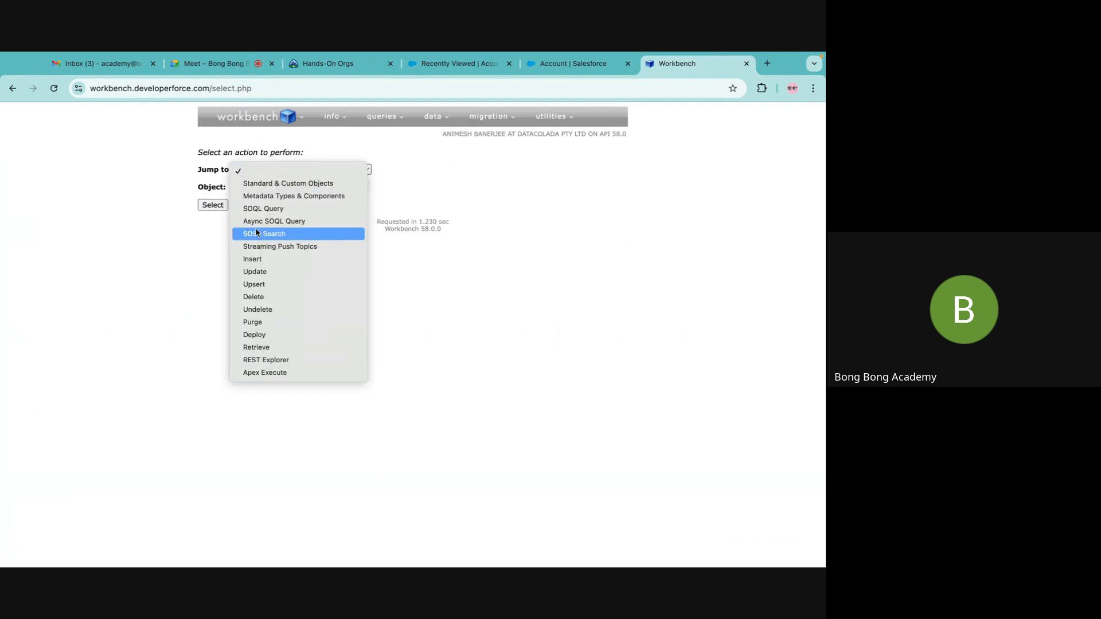
left_click(254, 210)
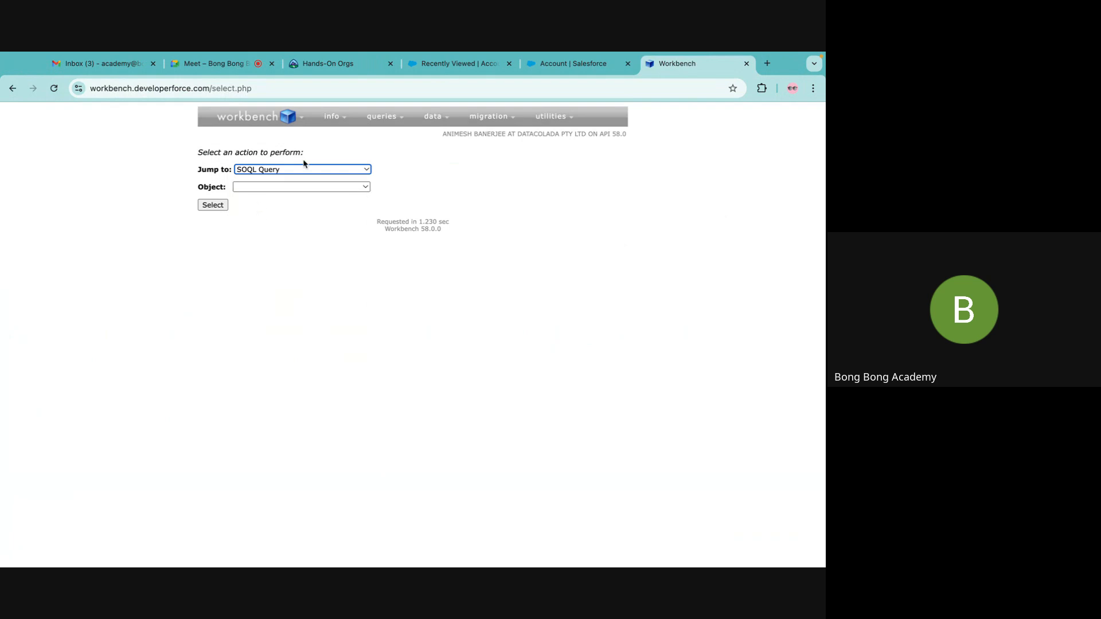
mouse_move(433, 117)
left_click(425, 138)
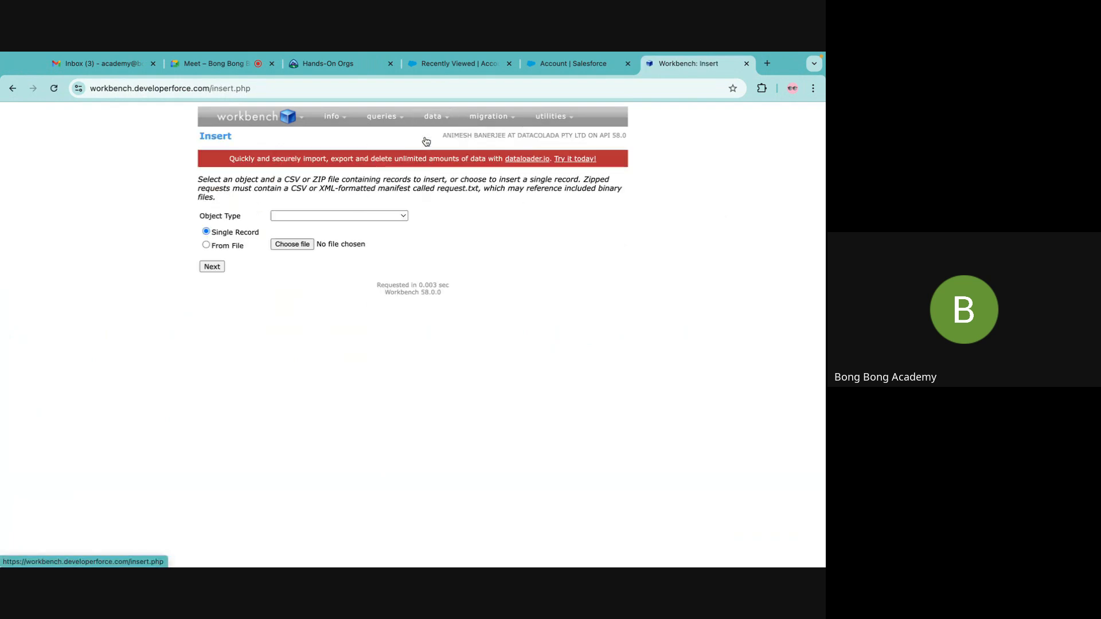
left_click(285, 216)
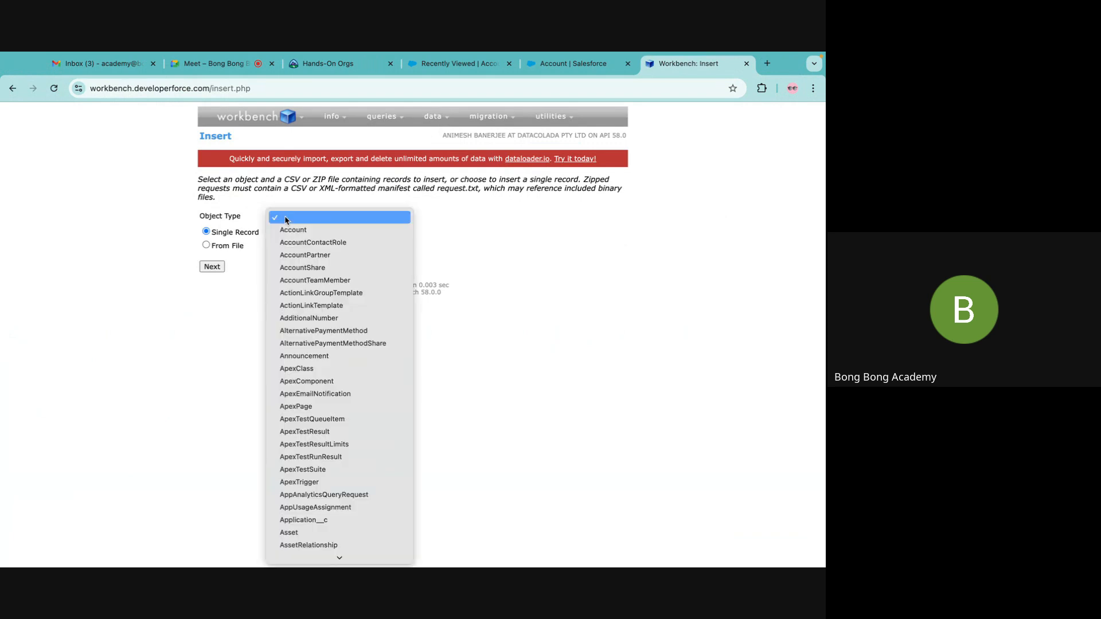
left_click(284, 229)
left_click(231, 246)
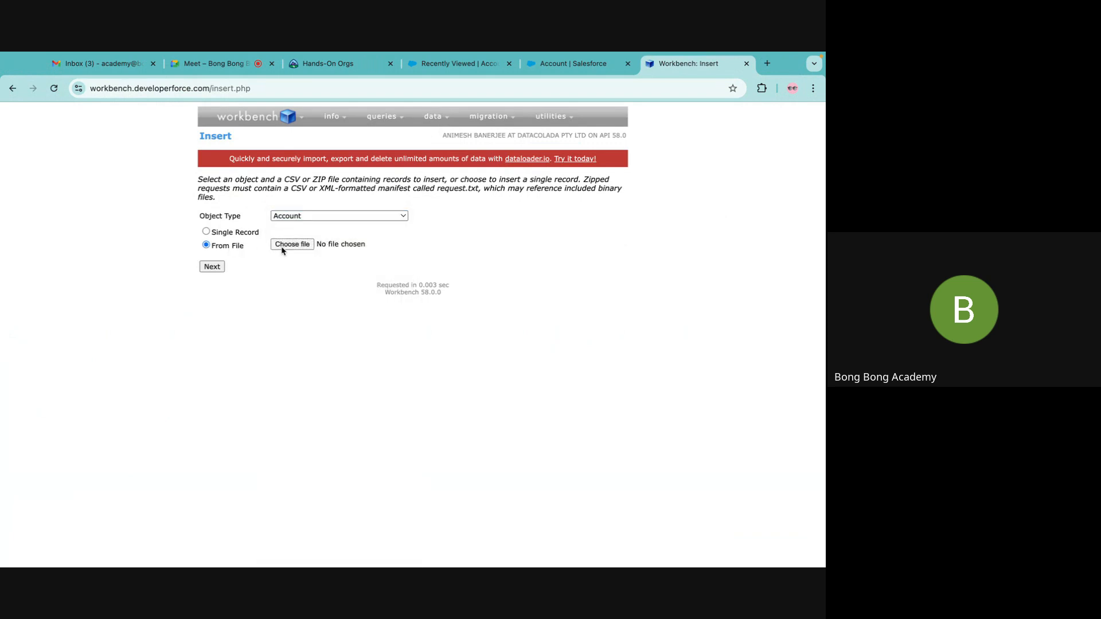
Step: Choose Account.csv from the iCloud Desktop folder and upload it to continue to the field mapping
left_click(282, 248)
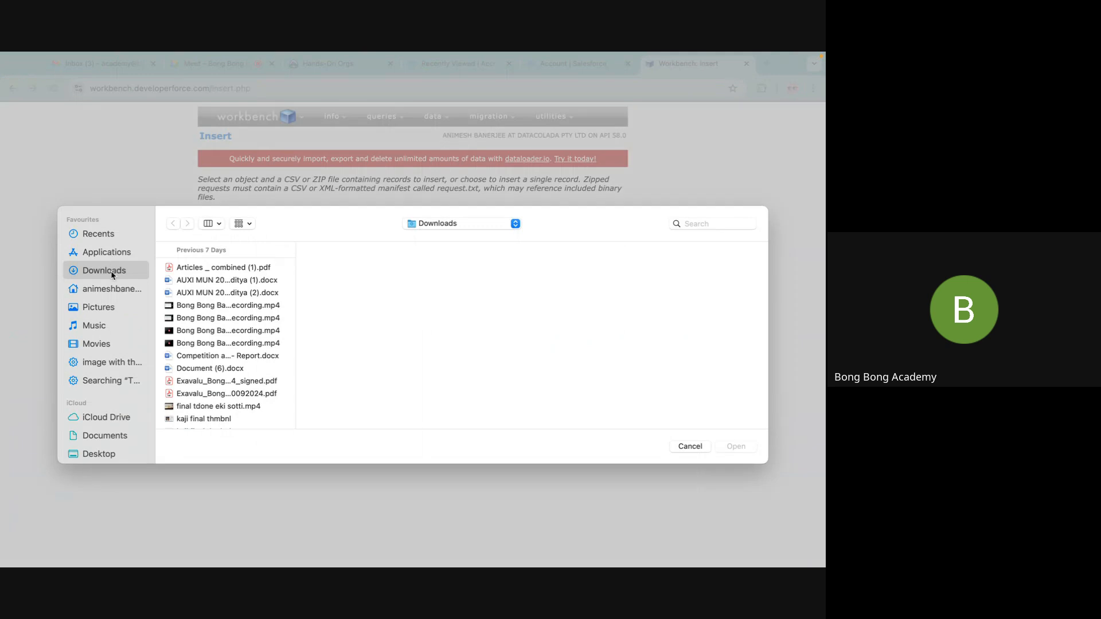
scroll(99, 381, "down", 3)
left_click(105, 374)
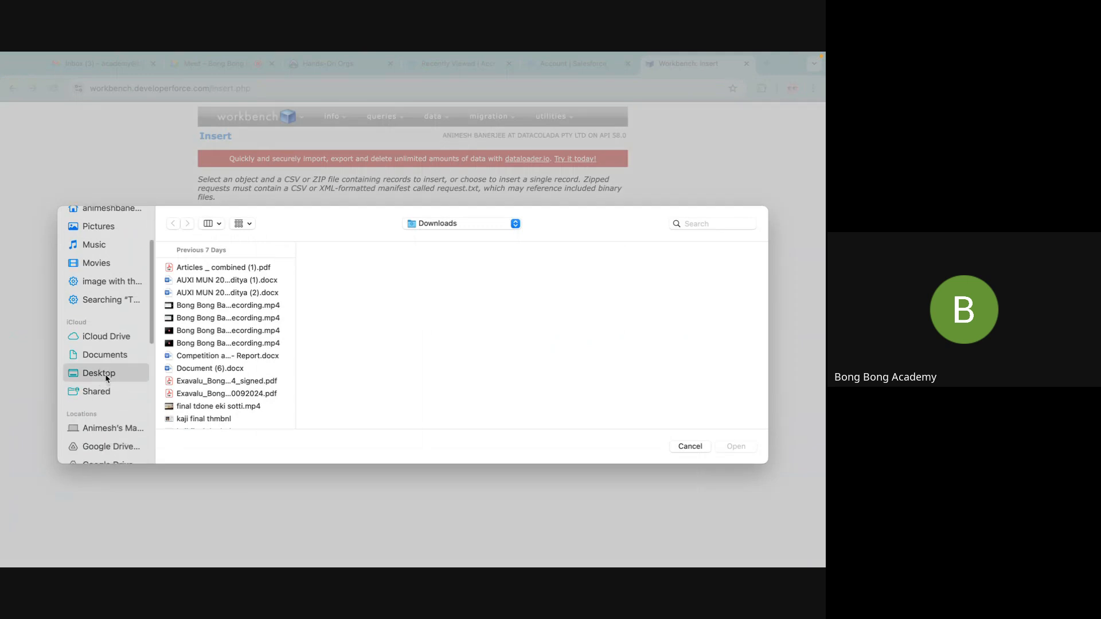
left_click(217, 268)
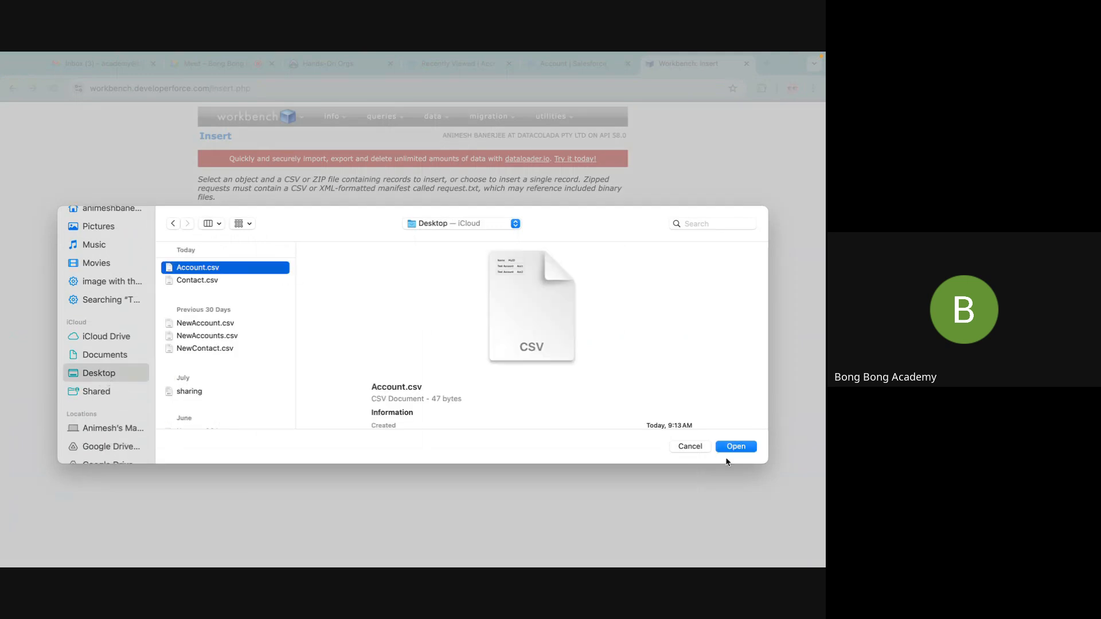
left_click(736, 447)
left_click(212, 267)
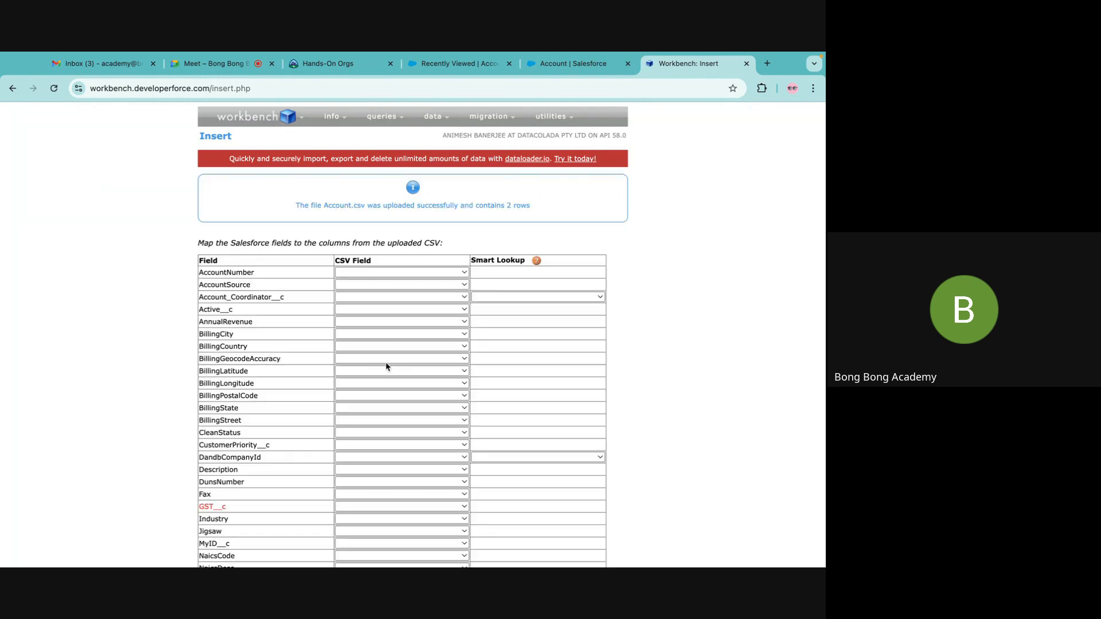
Step: Review the Account fields to map, including the required ones, and close Workbench without inserting
scroll(386, 366, "down", 3)
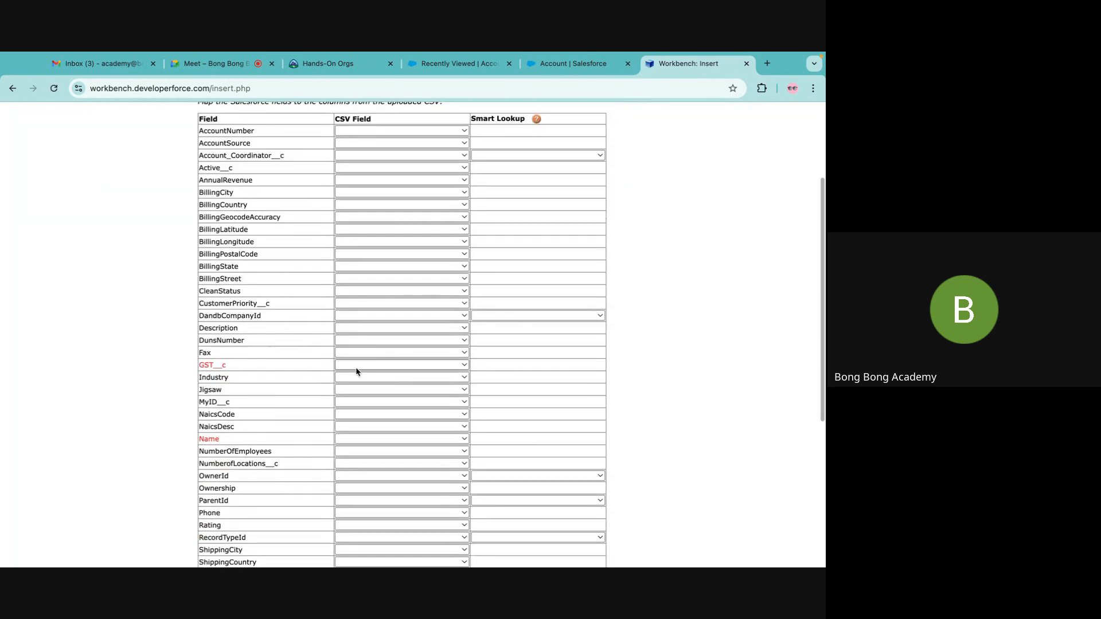
scroll(350, 376, "up", 3)
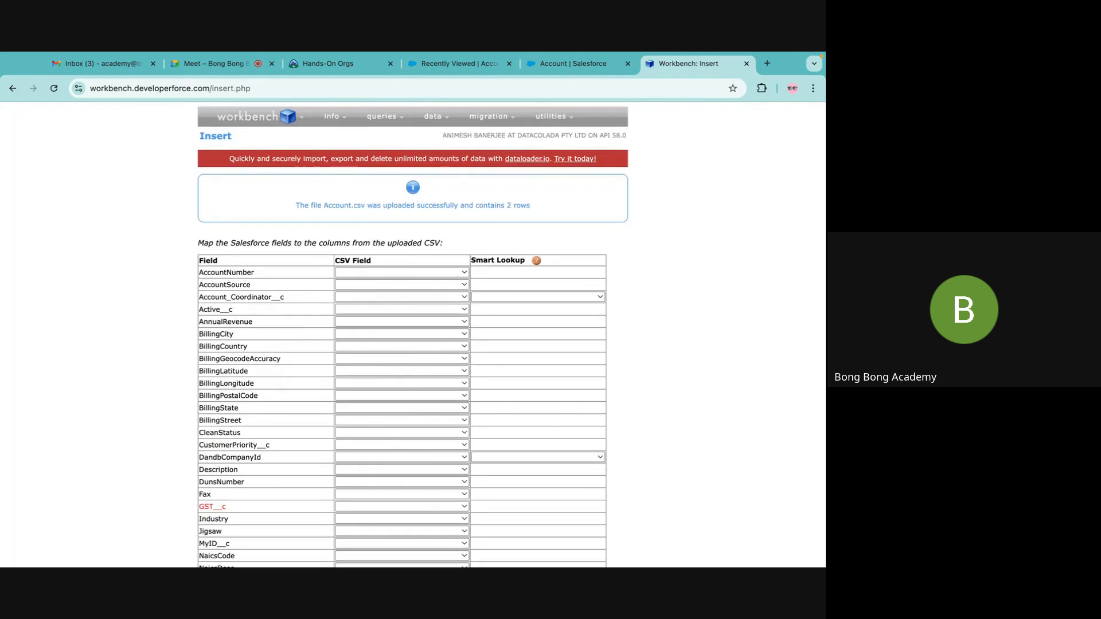
left_click(747, 63)
Step: Try to delete the GST custom field from the Account object in Salesforce Setup
left_click(520, 64)
left_click(617, 65)
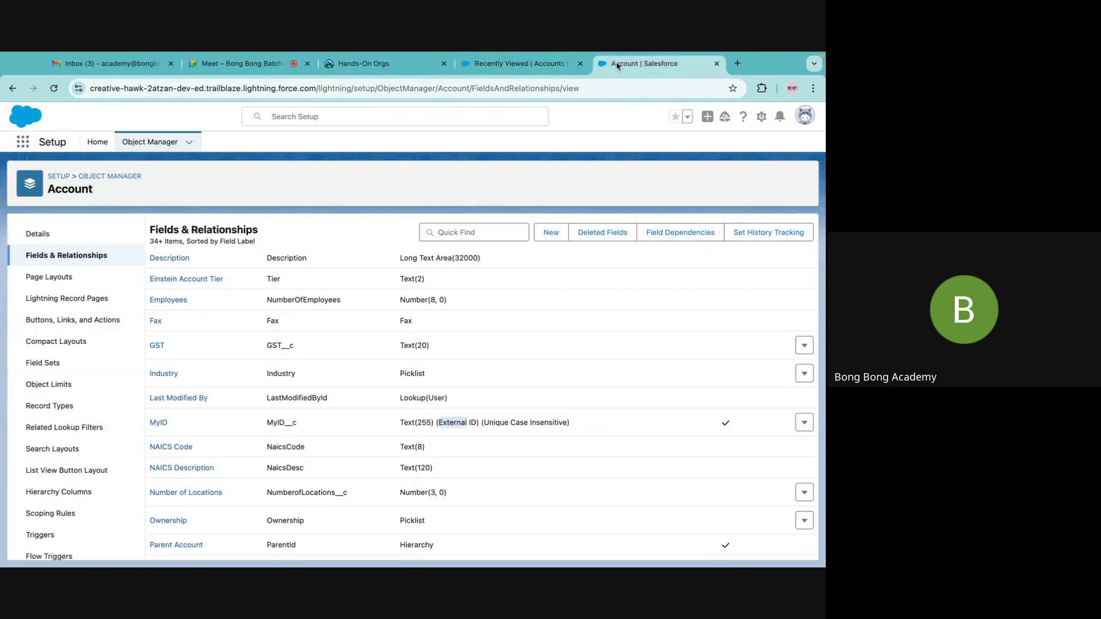
left_click(804, 345)
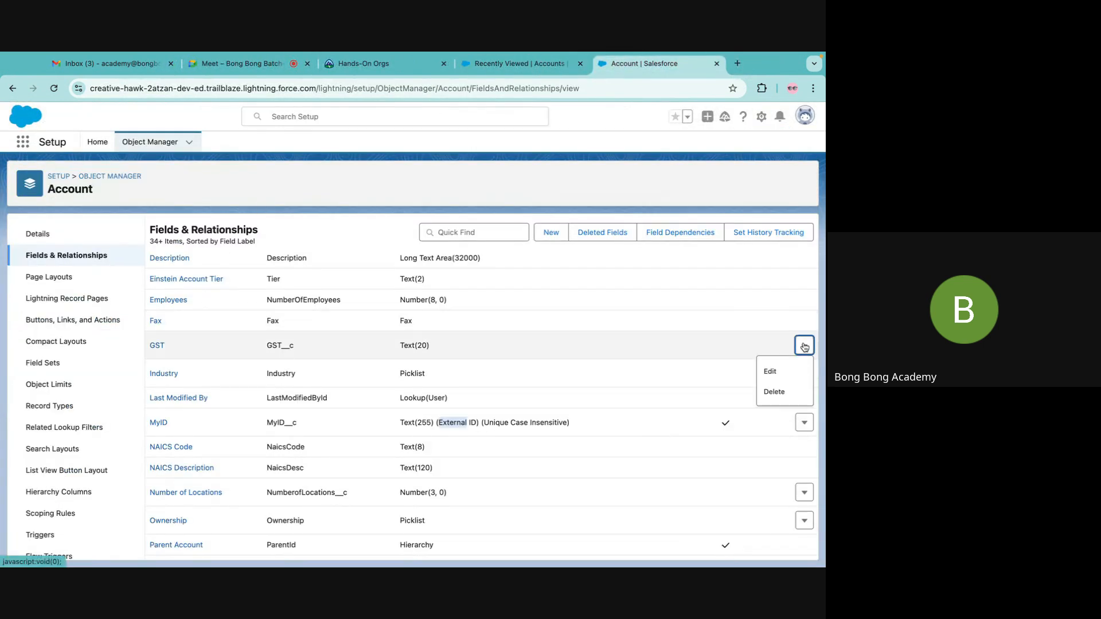
left_click(773, 392)
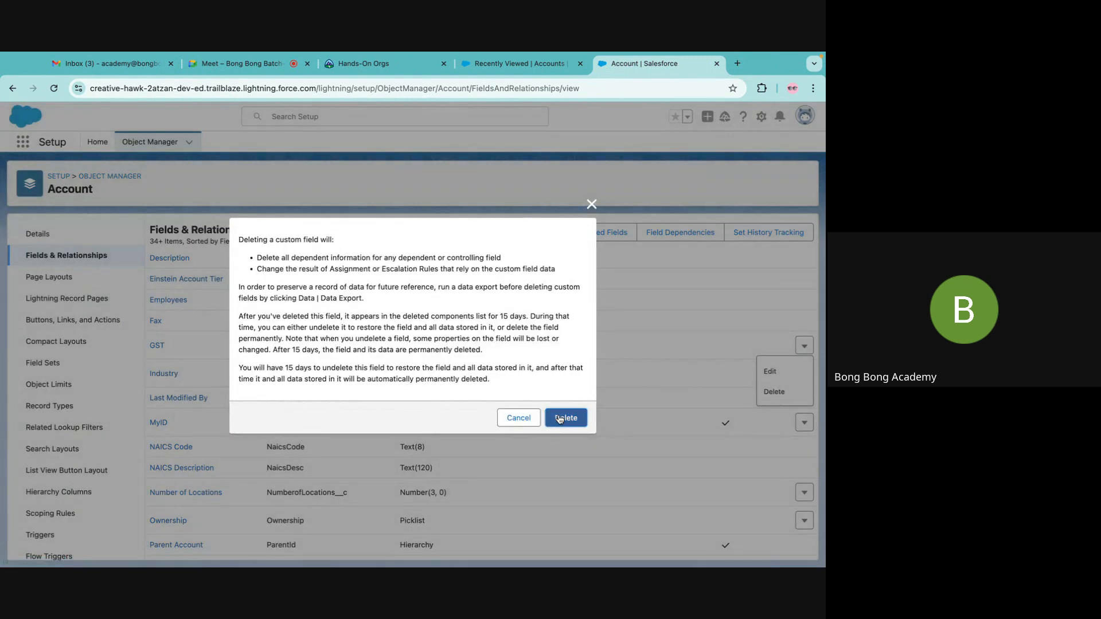
left_click(561, 416)
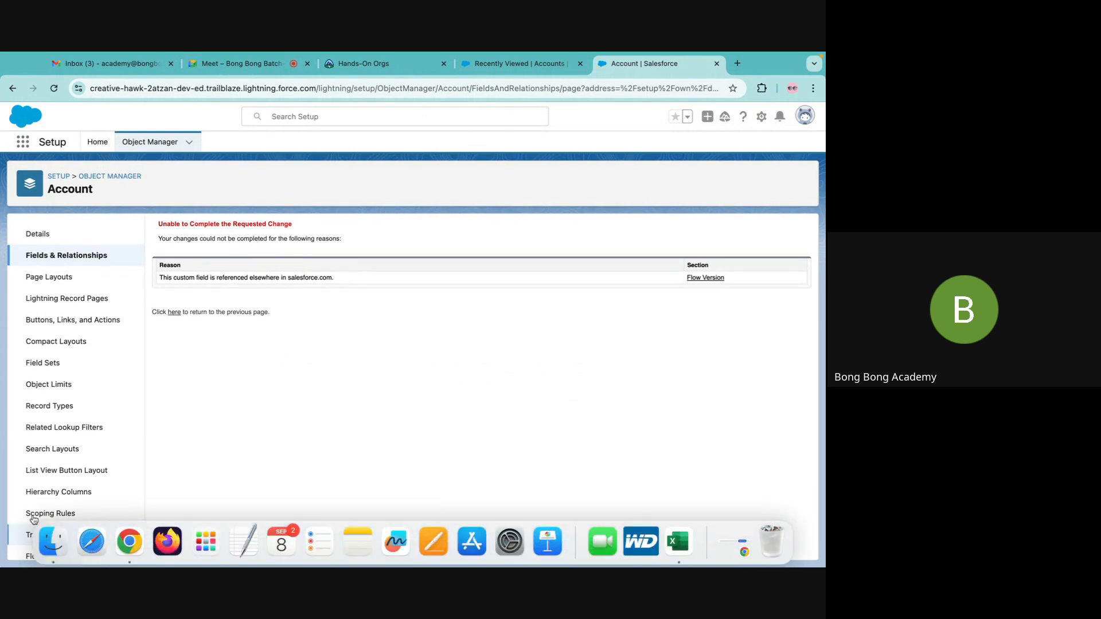
Step: Switch to Finder and open the iCloud Desktop folder
mouse_move(66, 566)
left_click(53, 548)
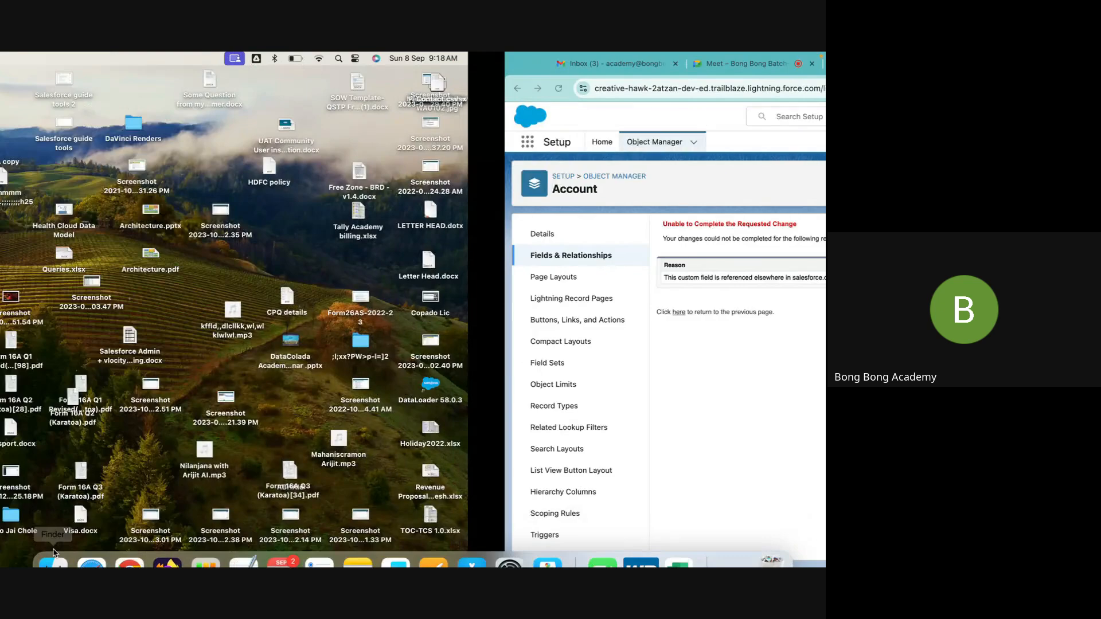
scroll(123, 289, "down", 5)
scroll(118, 212, "up", 10)
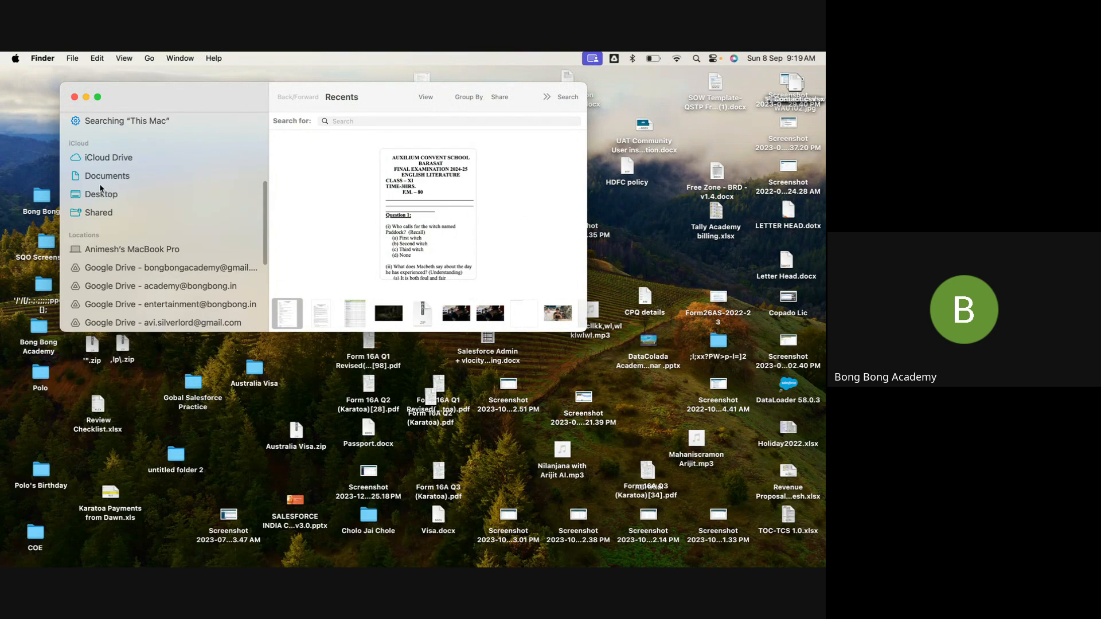
scroll(100, 187, "up", 2)
left_click(98, 226)
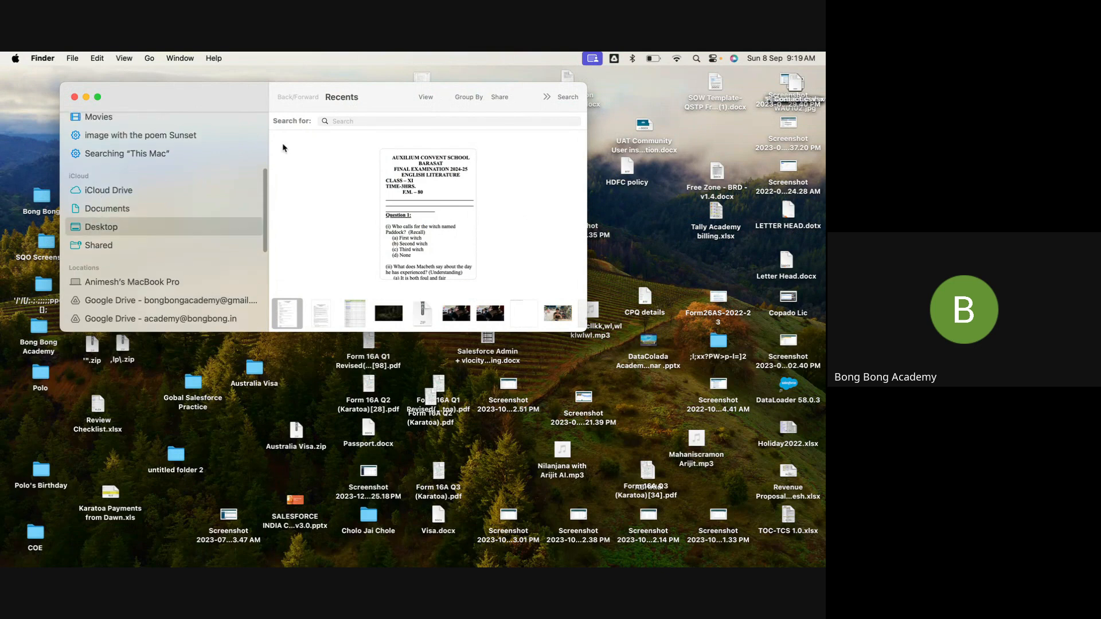
Step: Add the Date Added column to the Desktop file list and sort the files by it, newest first
scroll(336, 156, "down", 20)
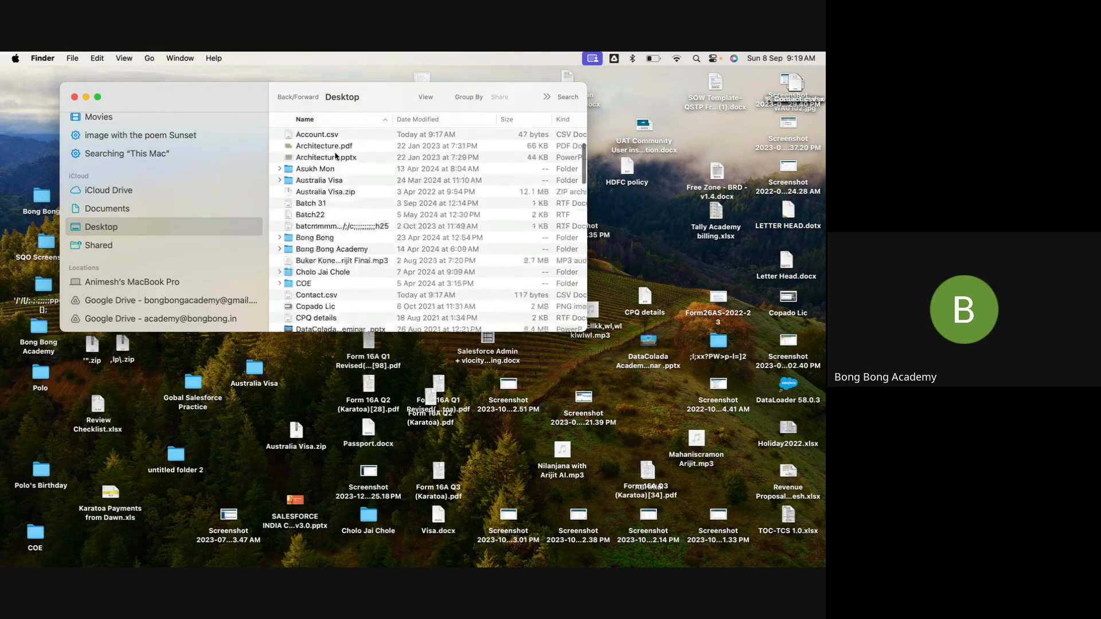
scroll(336, 155, "up", 10)
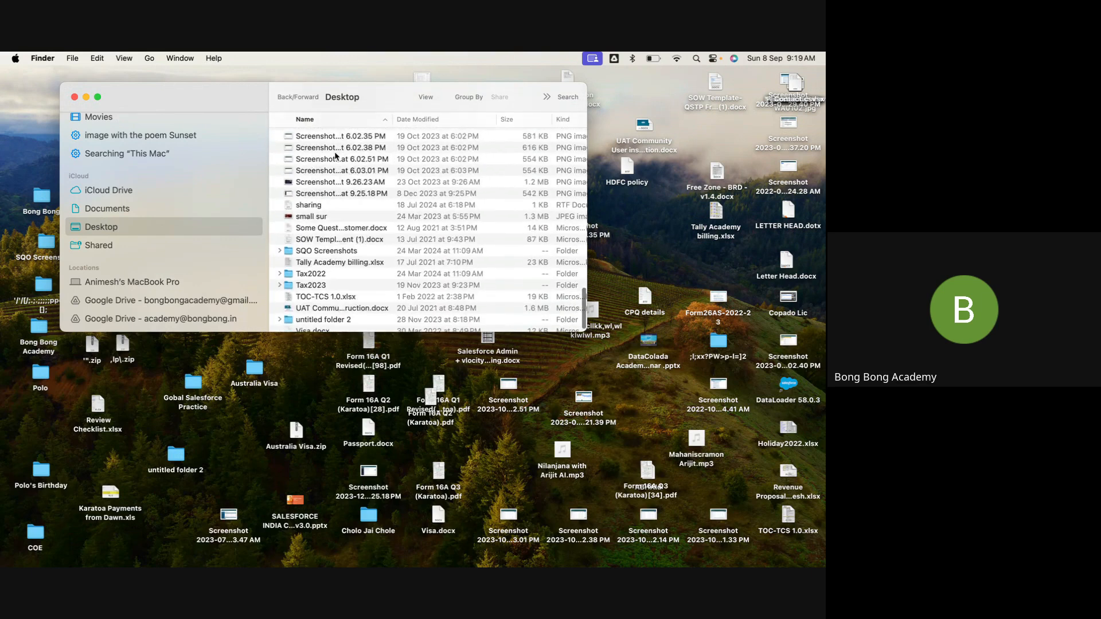
scroll(337, 155, "up", 5)
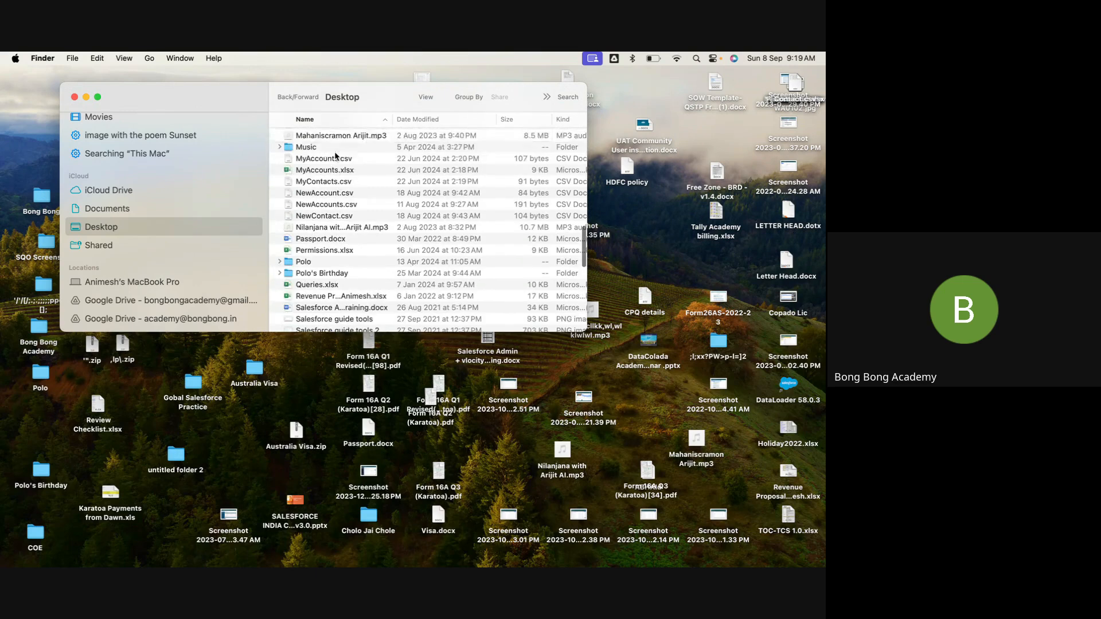
scroll(337, 156, "up", 10)
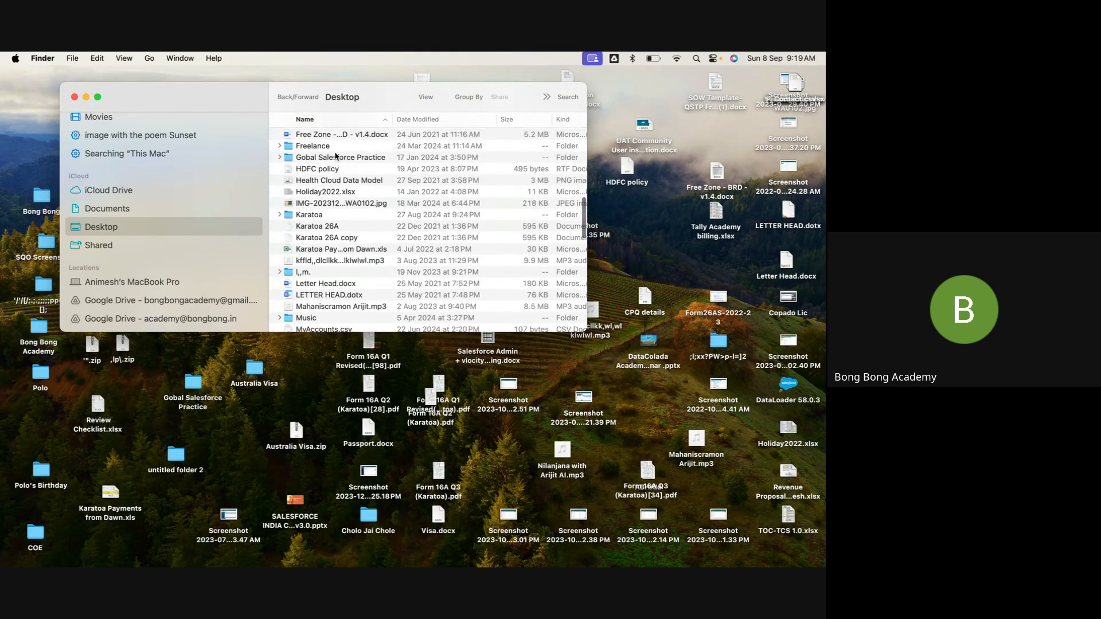
scroll(336, 155, "up", 3)
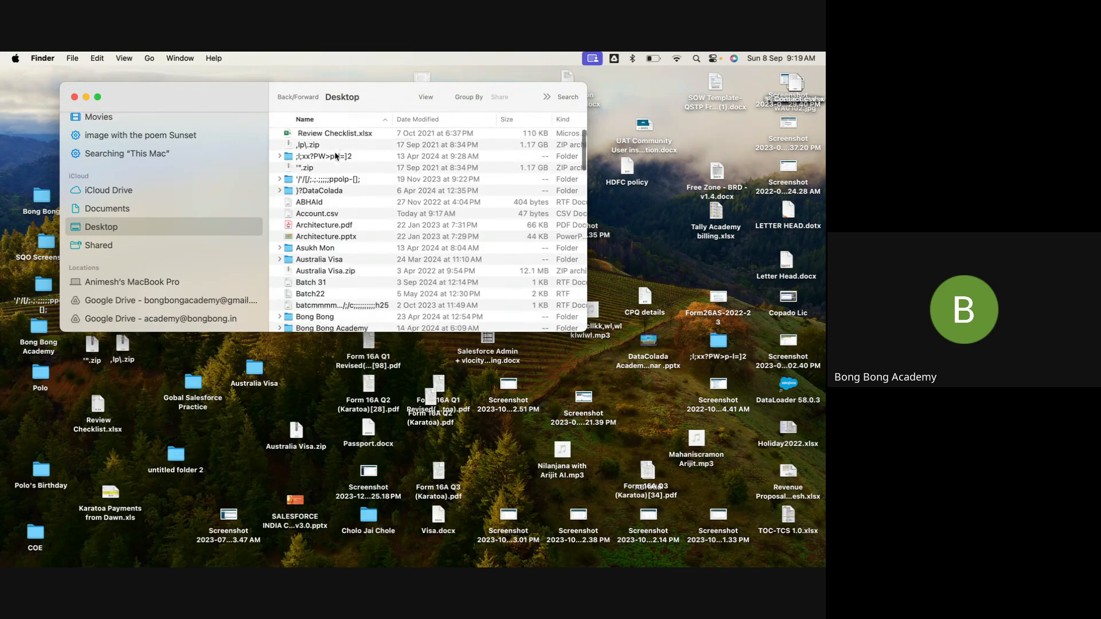
left_click(115, 213)
left_click(106, 228)
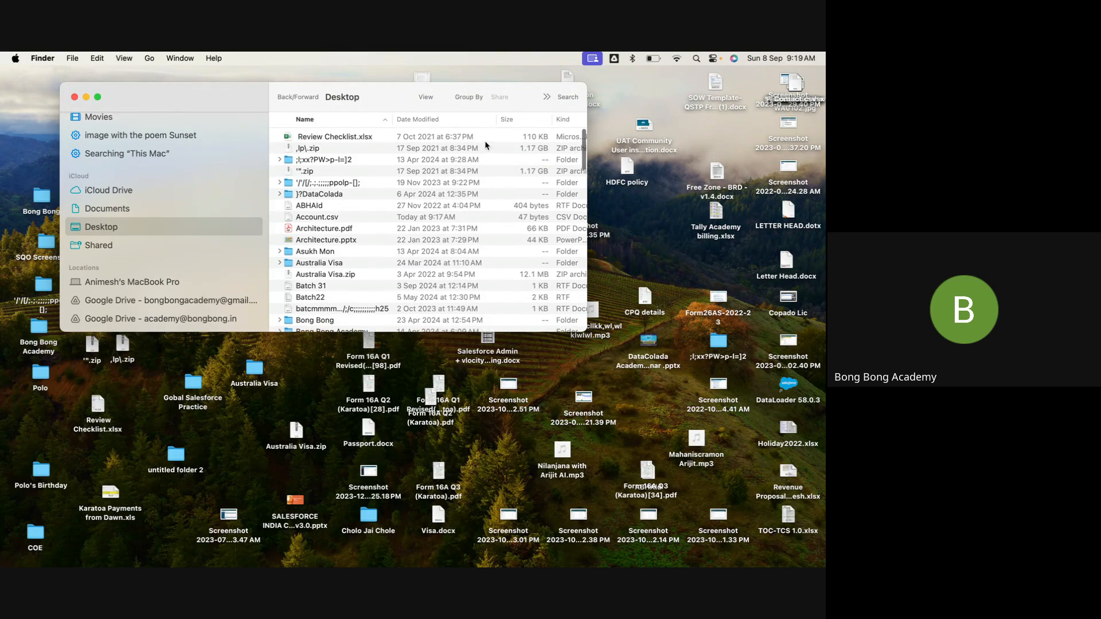
right_click(469, 119)
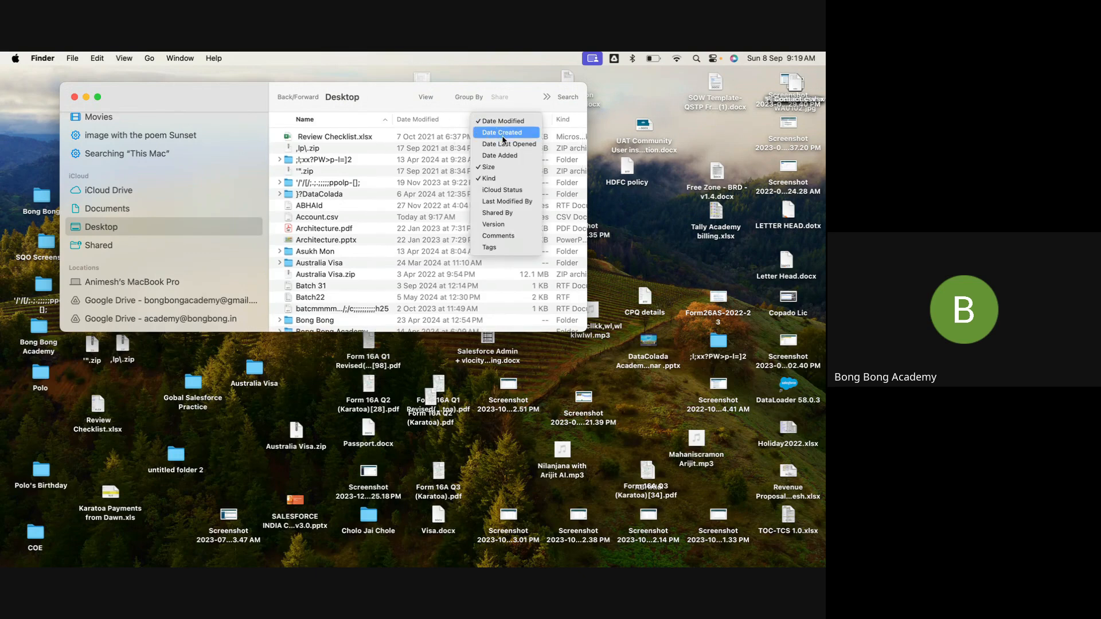
left_click(475, 140)
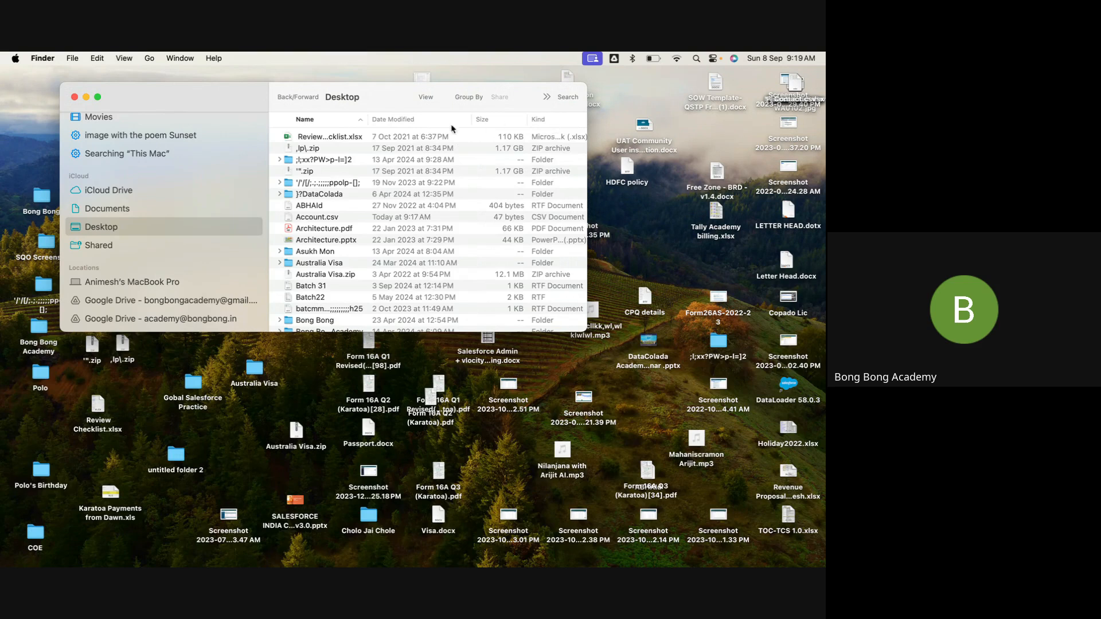
scroll(445, 150, "right", 5)
left_click(499, 120)
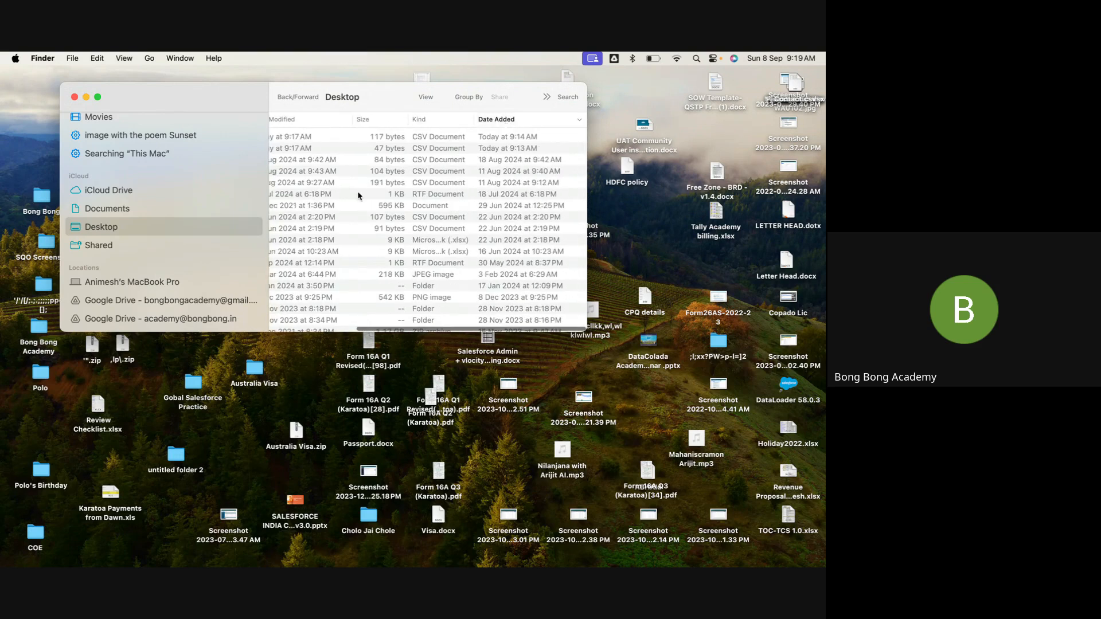
scroll(358, 197, "left", 5)
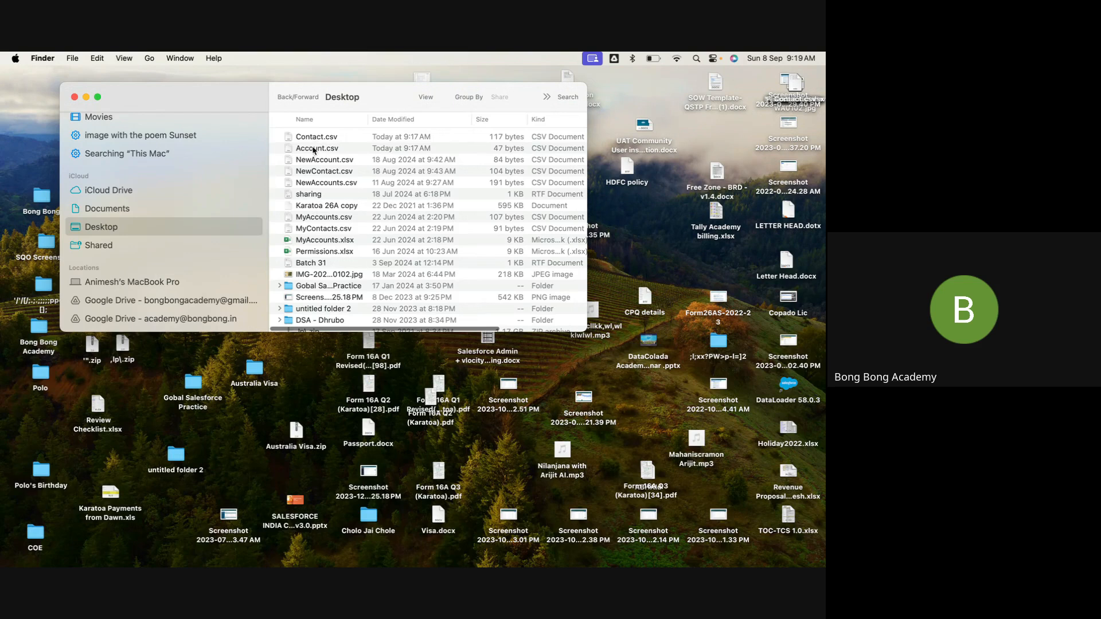
Step: Open Account.csv from the Desktop folder in Microsoft Excel
left_click(314, 150)
right_click(313, 150)
mouse_move(367, 167)
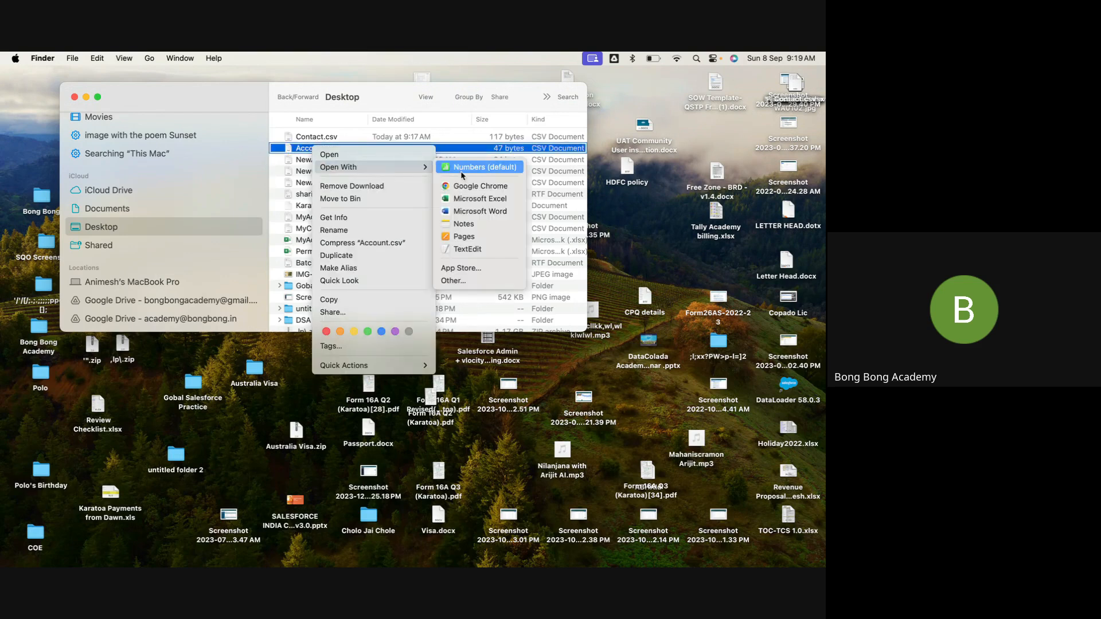
left_click(478, 198)
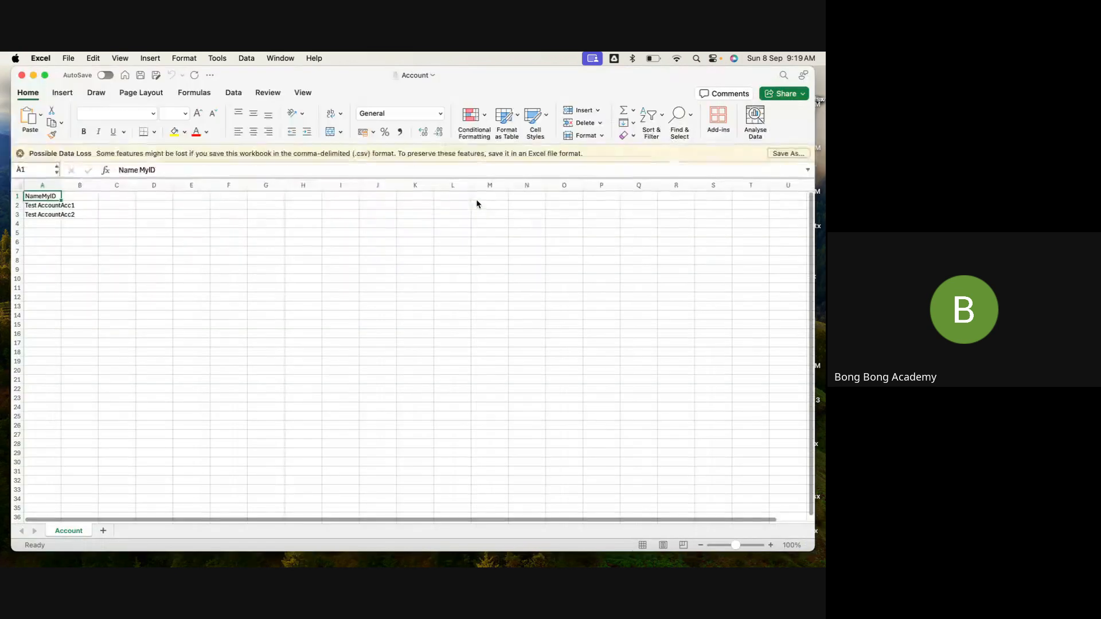
Step: Fit column A's width to its contents and move the MyID heading from cell A1 into B1
double_click(60, 186)
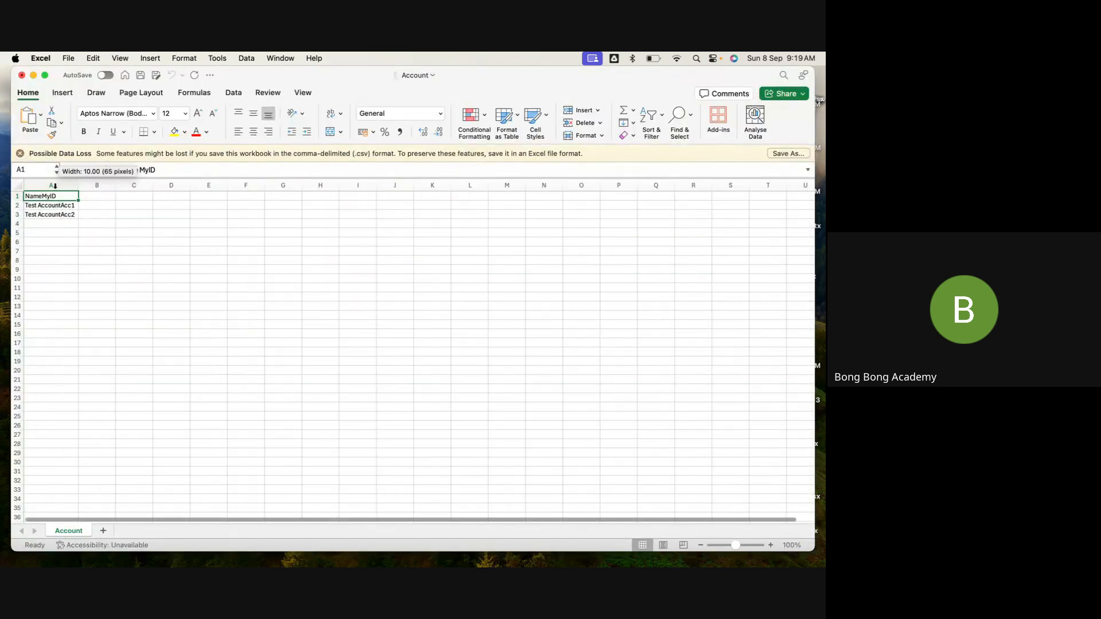
double_click(43, 196)
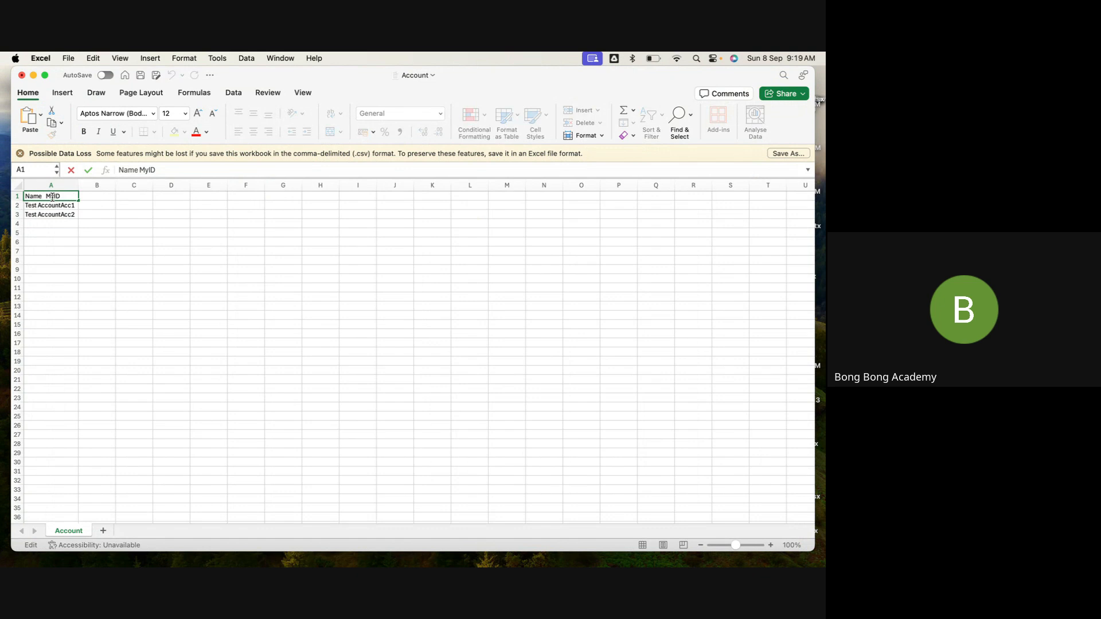
key("super+x")
left_click(89, 197)
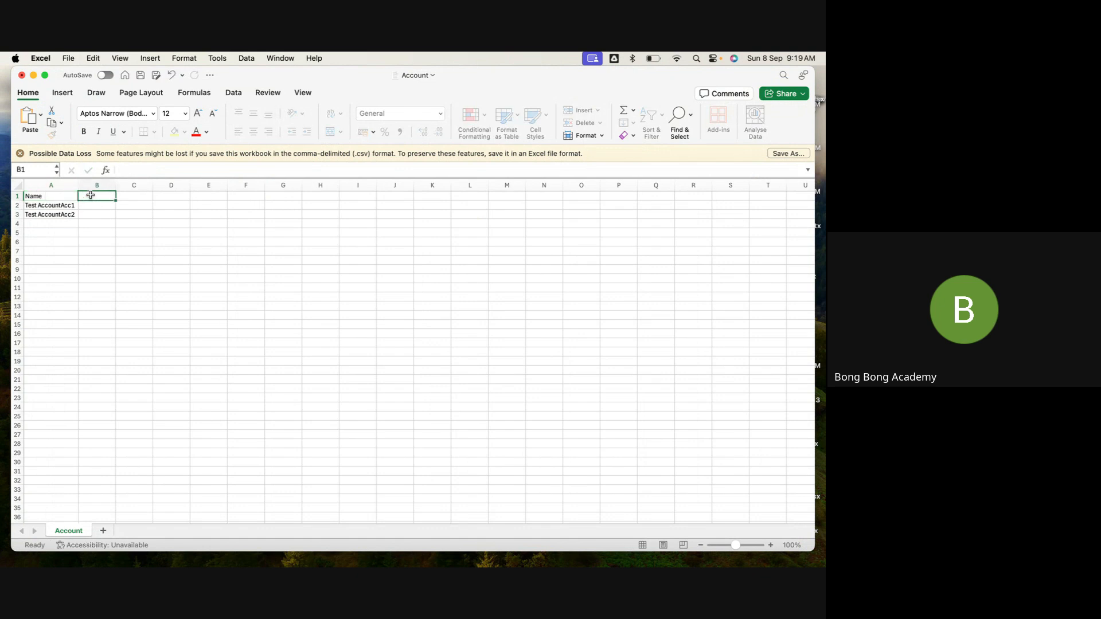
key("super+v")
Step: Move the Acc1 value out of the Test Account text in A2 into cell B2
left_click(55, 207)
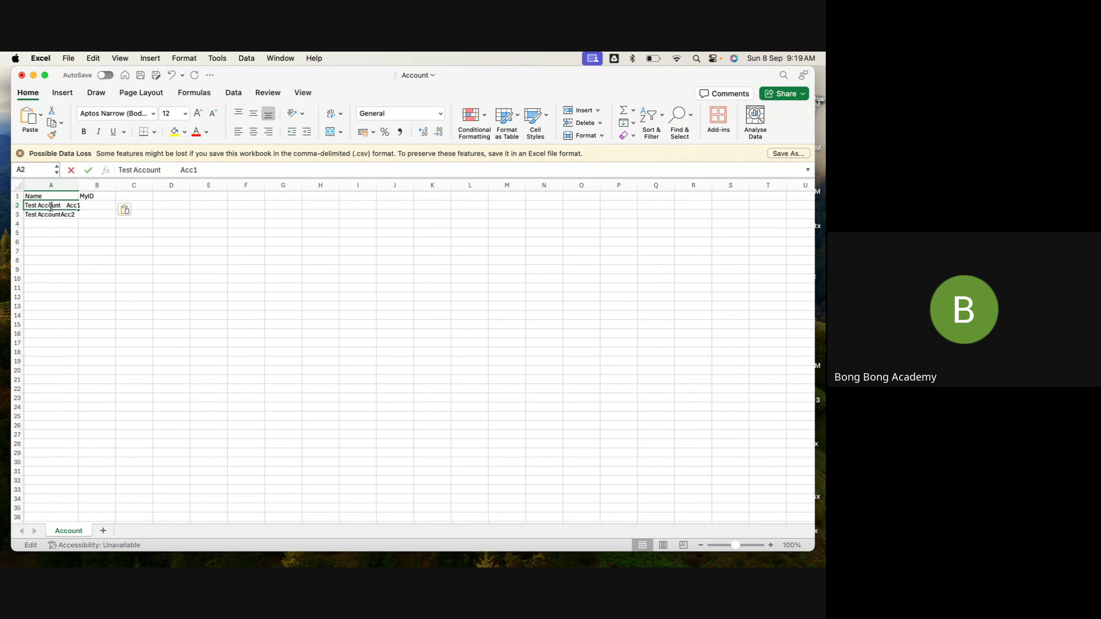
double_click(64, 206)
left_click_drag(64, 206, 138, 207)
key("super+x")
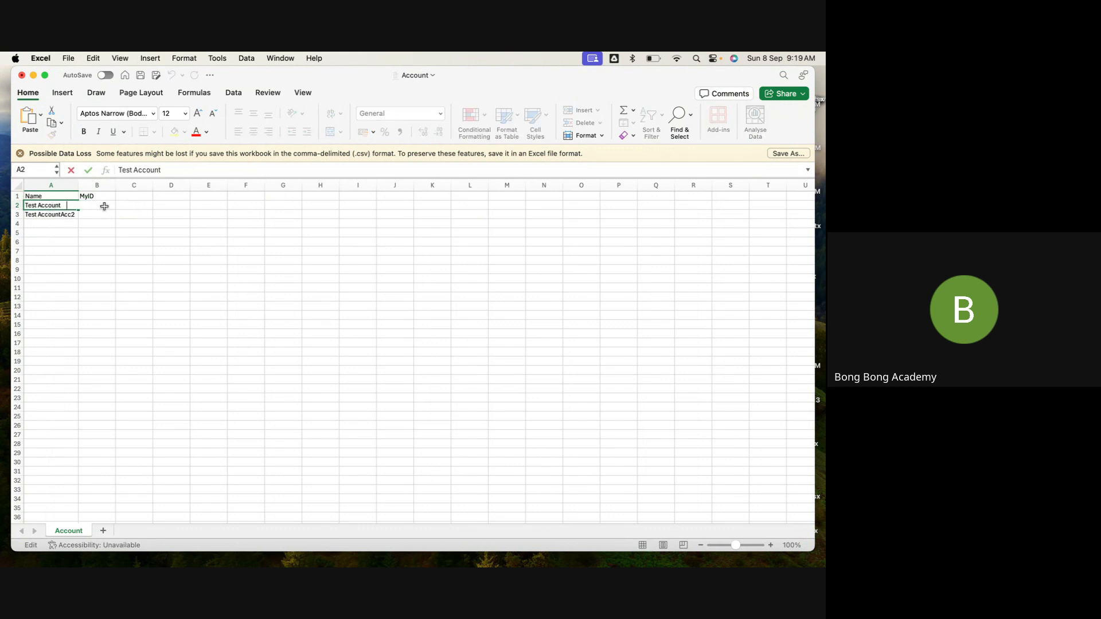
left_click(99, 236)
left_click(99, 214)
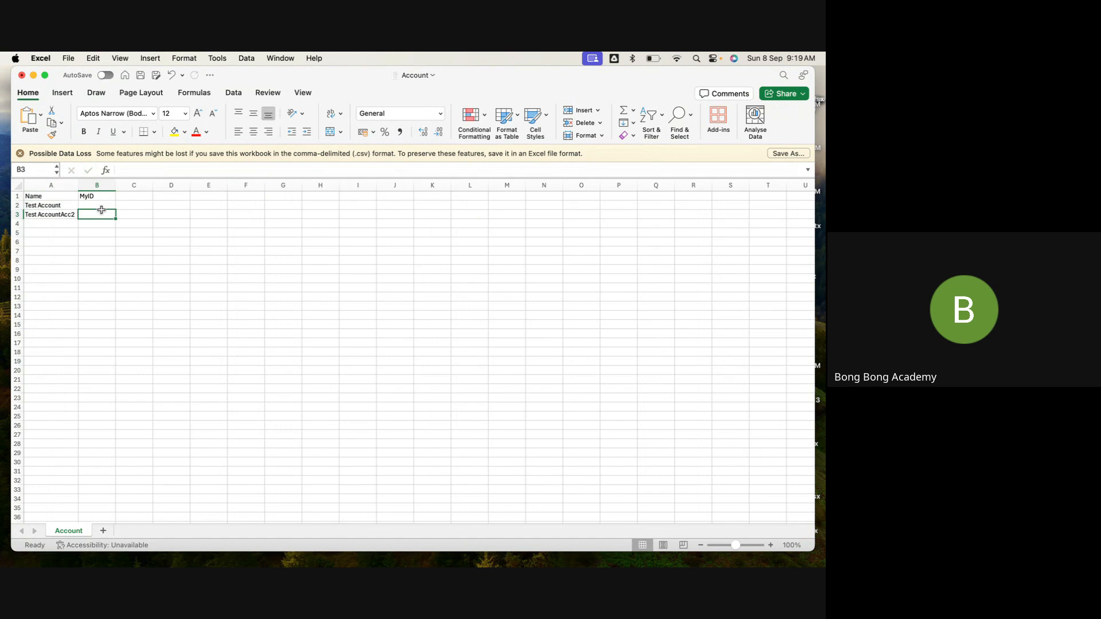
left_click(100, 205)
key("super+v")
Step: Move the Acc2 value out of the Test Account text in A3 into cell B3
double_click(66, 215)
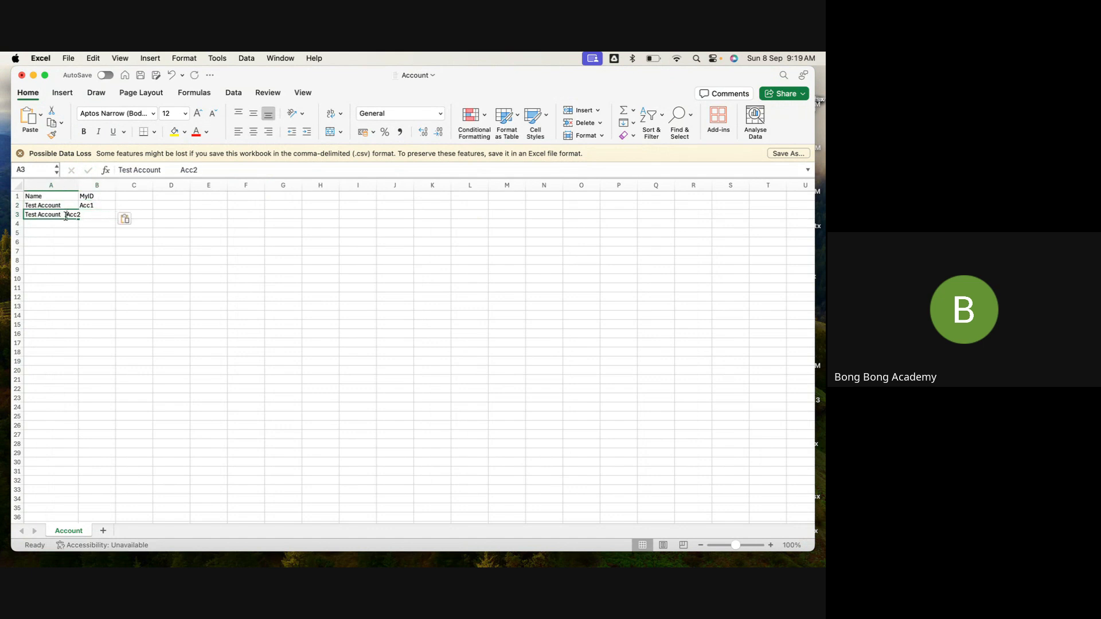
left_click_drag(67, 215, 133, 216)
key("super+x")
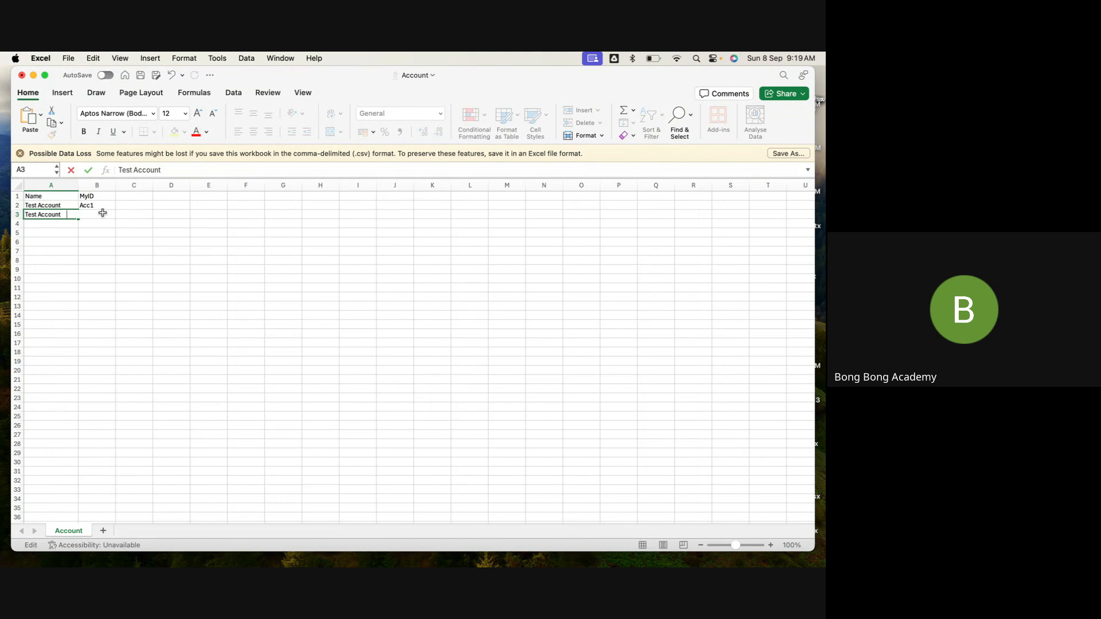
left_click(134, 252)
left_click(100, 218)
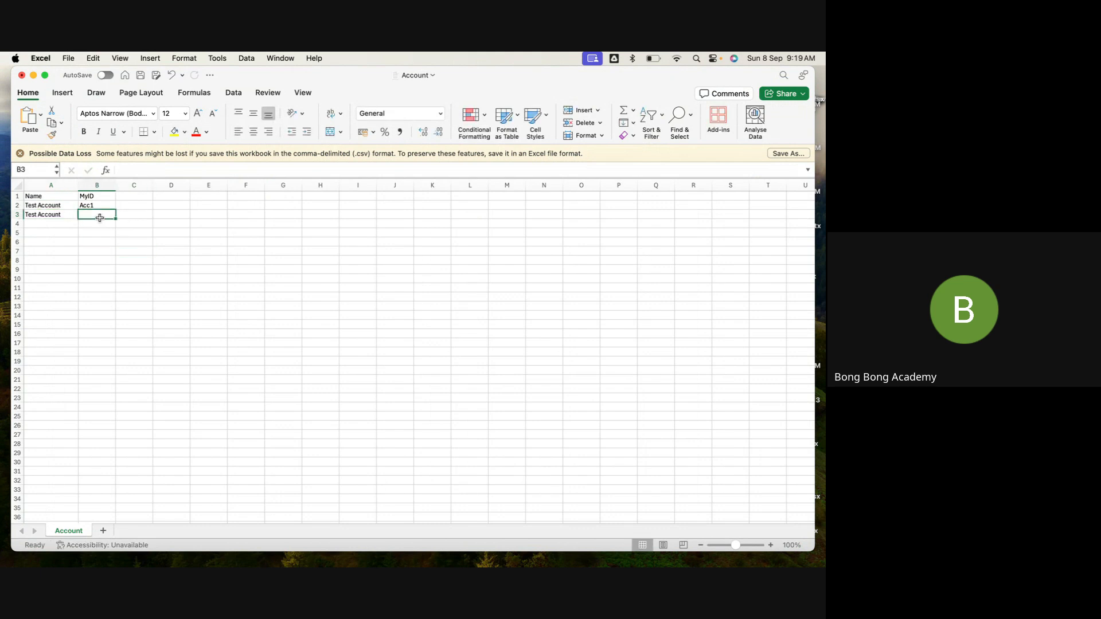
key("super+v")
left_click(98, 260)
Step: Save the sheet to the Desktop as Account in CSV UTF-8 (Comma-delimited) format, replacing the existing file
left_click(69, 58)
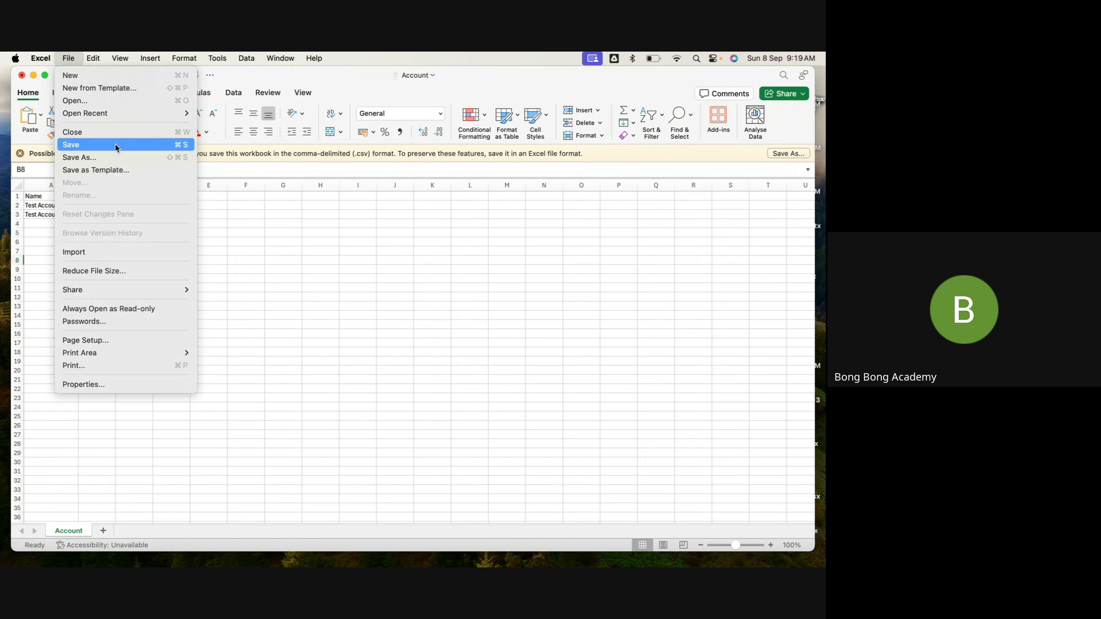
left_click(103, 159)
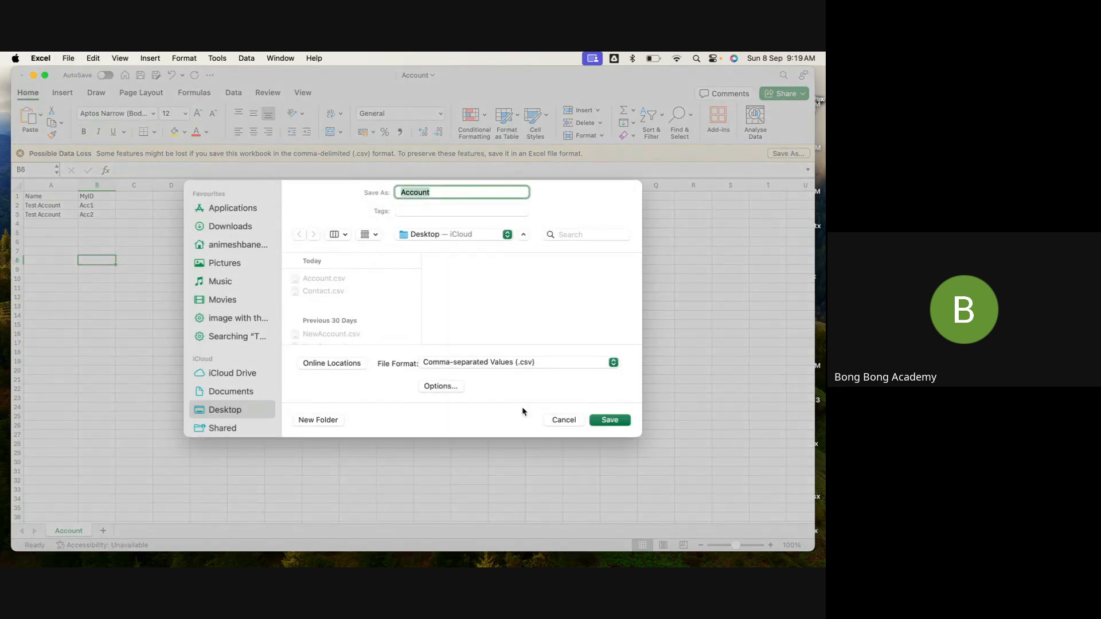
left_click(508, 368)
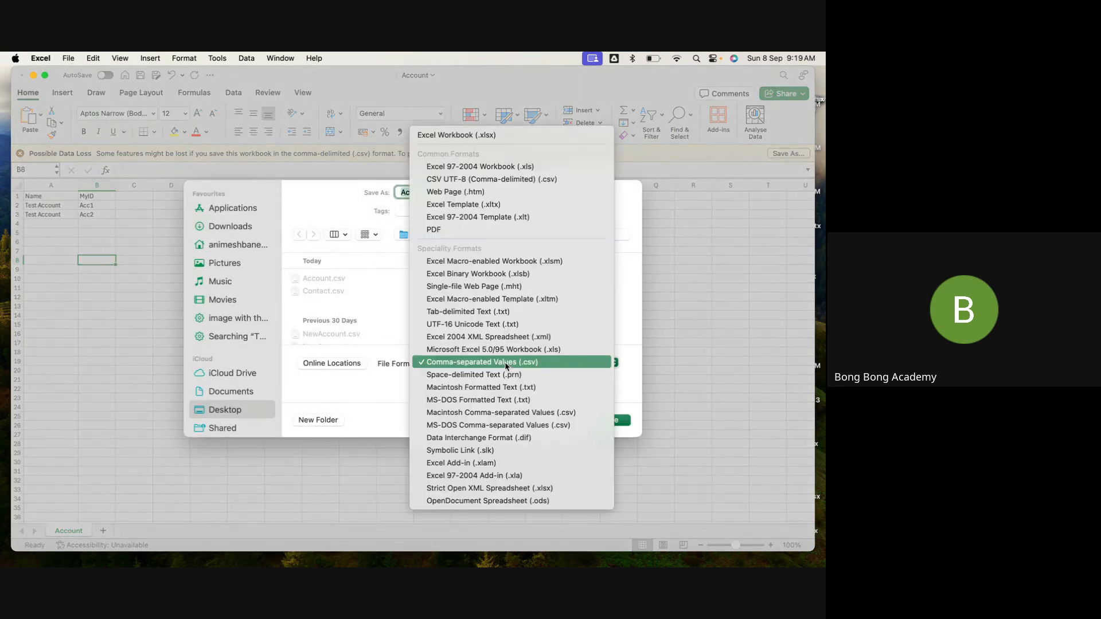
left_click(492, 180)
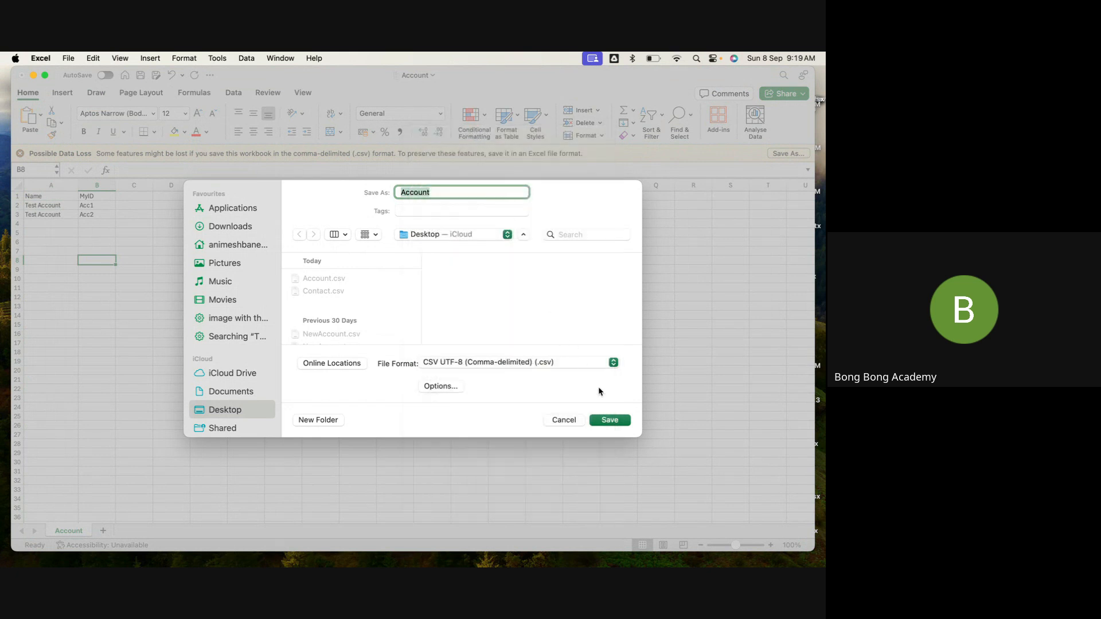
left_click(610, 419)
left_click(465, 365)
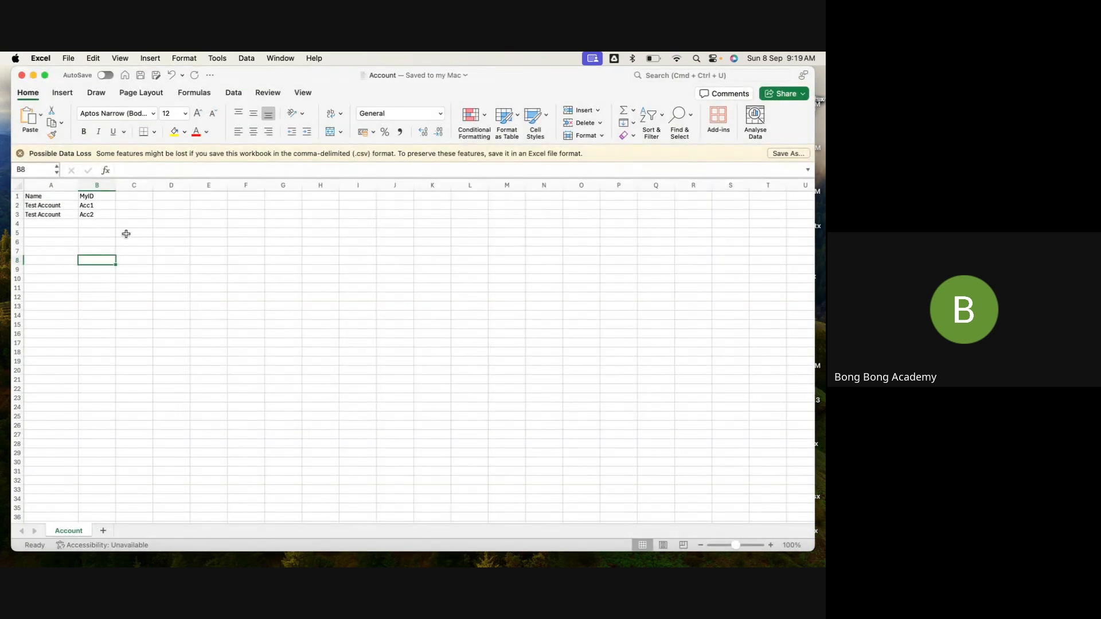
Step: Add a GST heading in C1, copy the Acc1 and Acc2 values into C2:C3, and save the file
left_click(126, 234)
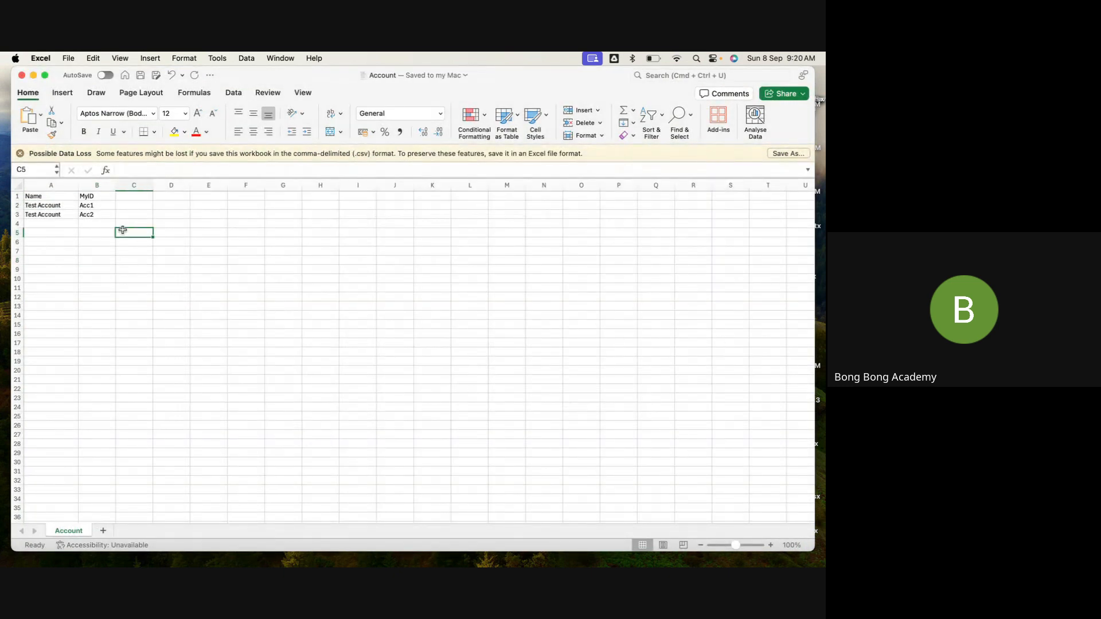
left_click(137, 197)
type("GST")
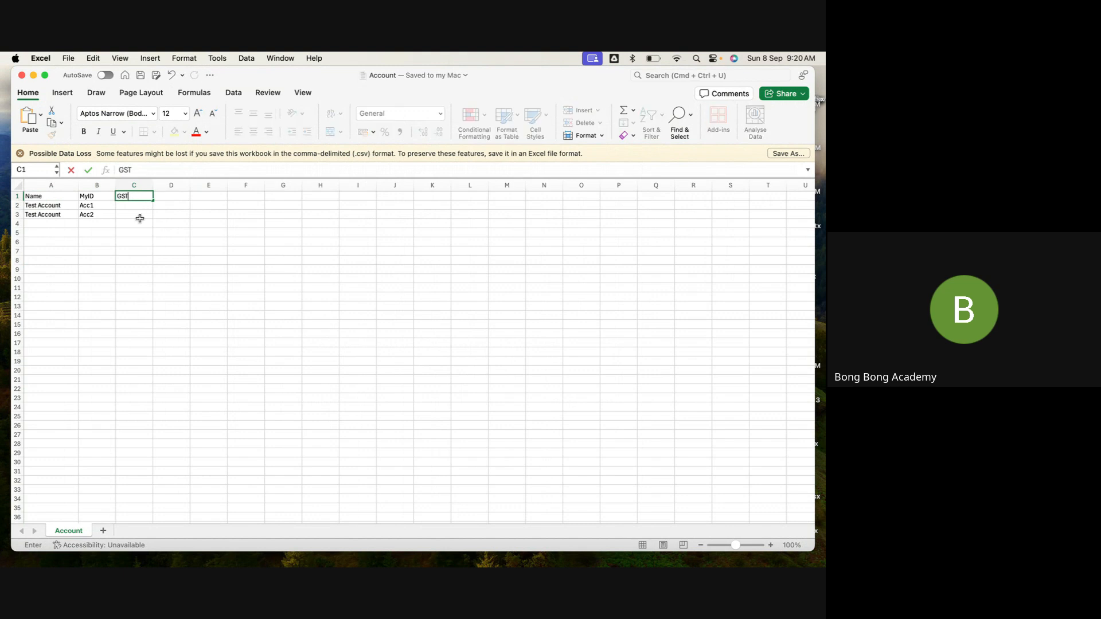
left_click(134, 241)
left_click(99, 207)
left_click_drag(99, 207, 100, 214)
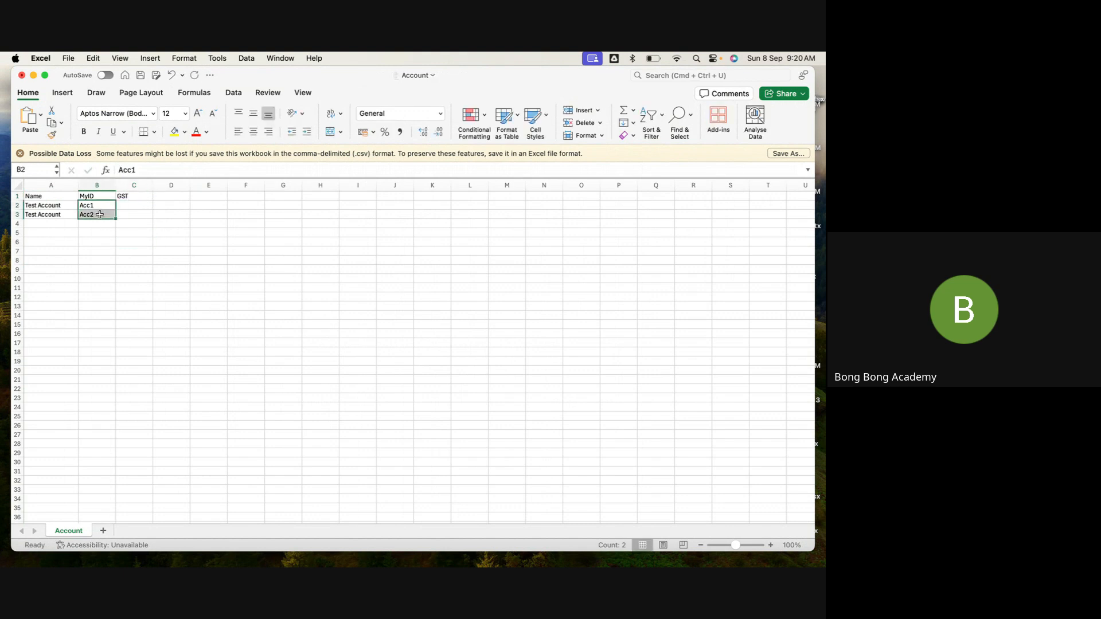
key("cmd+c")
left_click(124, 205)
key("cmd+v")
key("cmd+s")
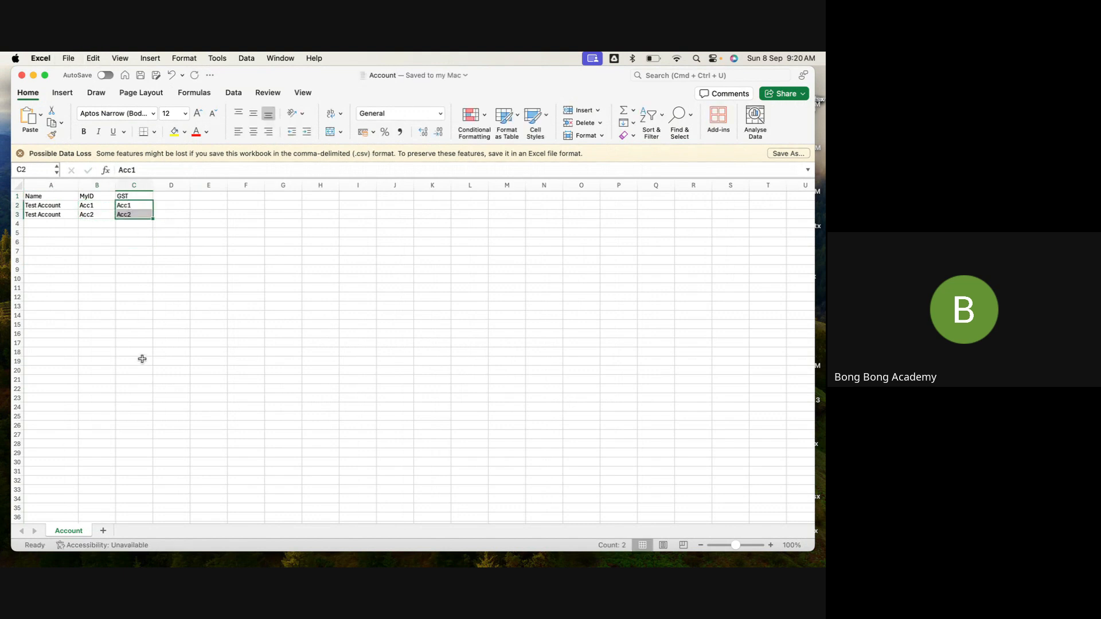
left_click(142, 359)
Step: Switch to Chrome, open workbench.developerforce.com in a new tab, and log in with Salesforce after accepting the terms of service
left_click(130, 551)
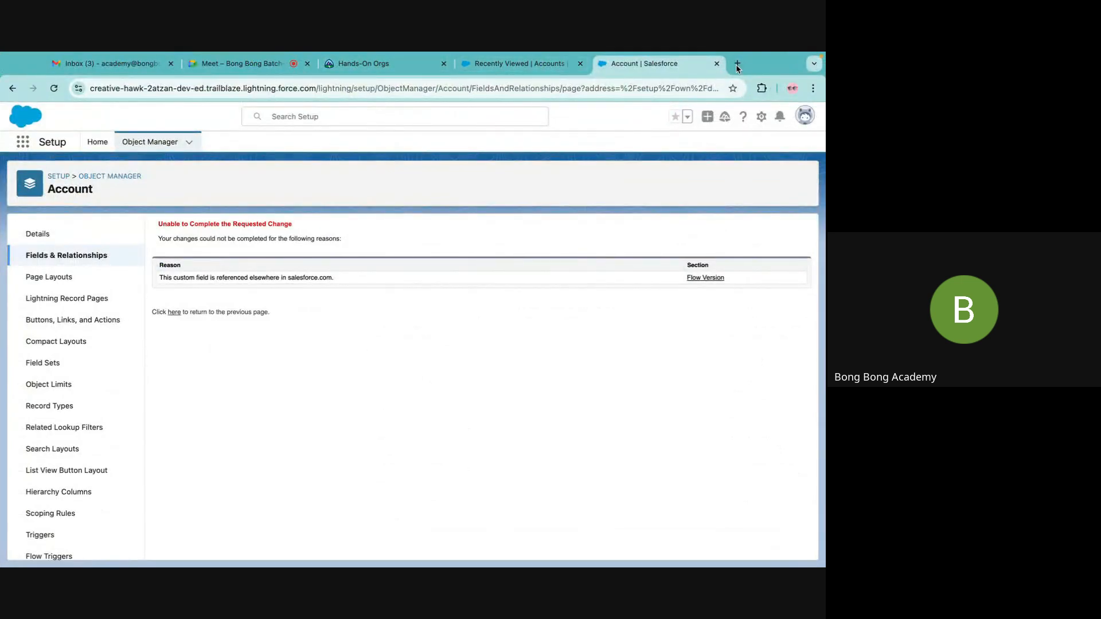
left_click(737, 65)
type("workbench.developerforce.com")
key("Return")
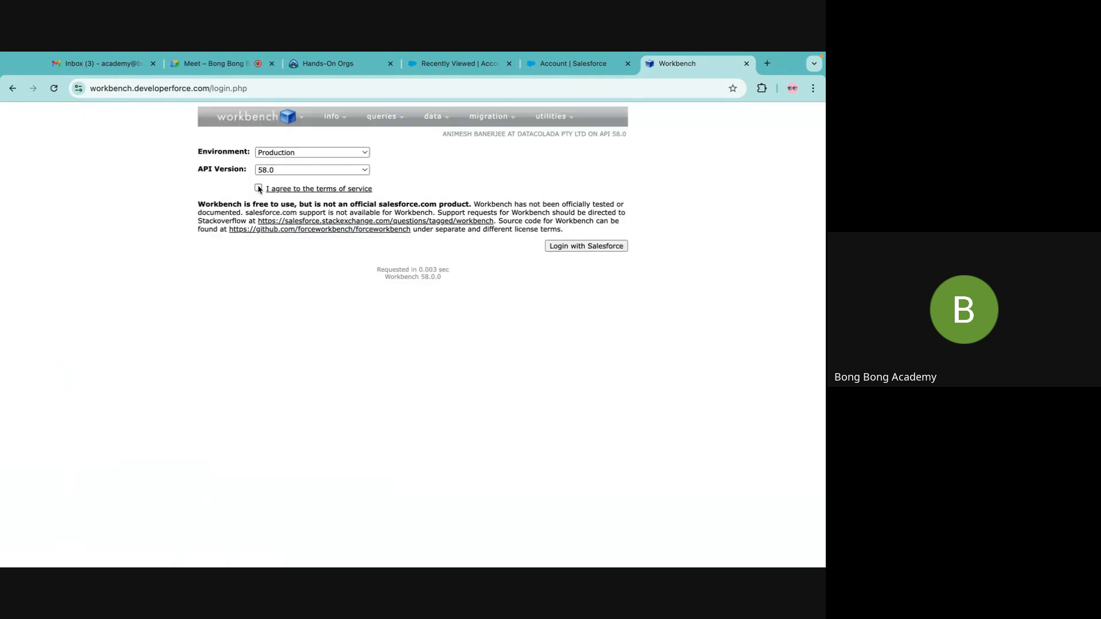
left_click(258, 188)
left_click(553, 250)
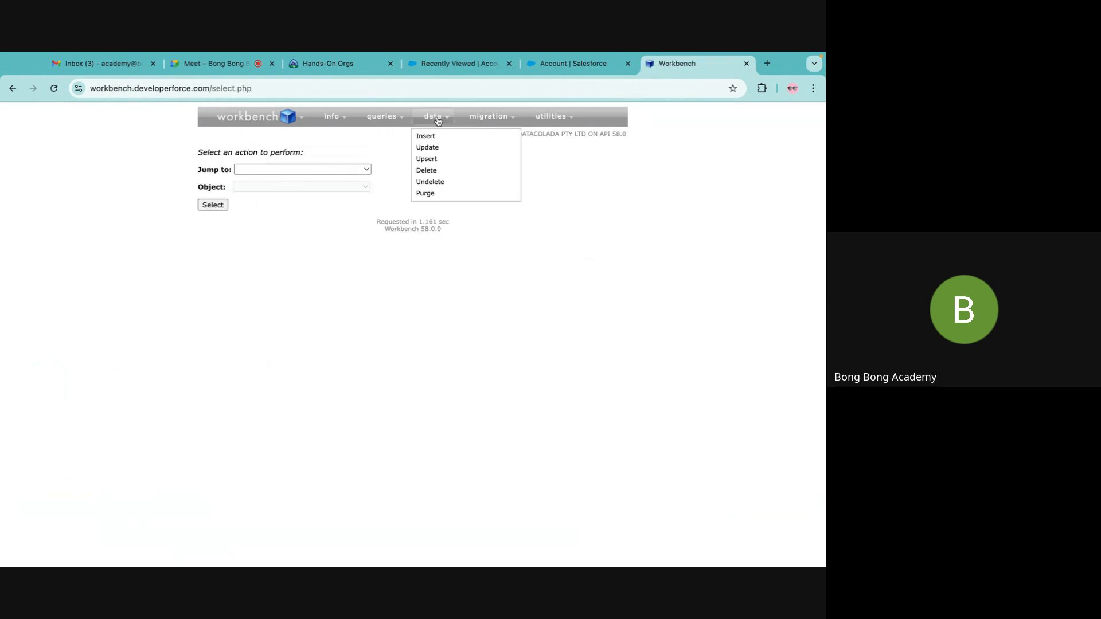
Step: Start a Workbench insert for the Account object from a file and upload Account.csv from the Desktop
left_click(431, 136)
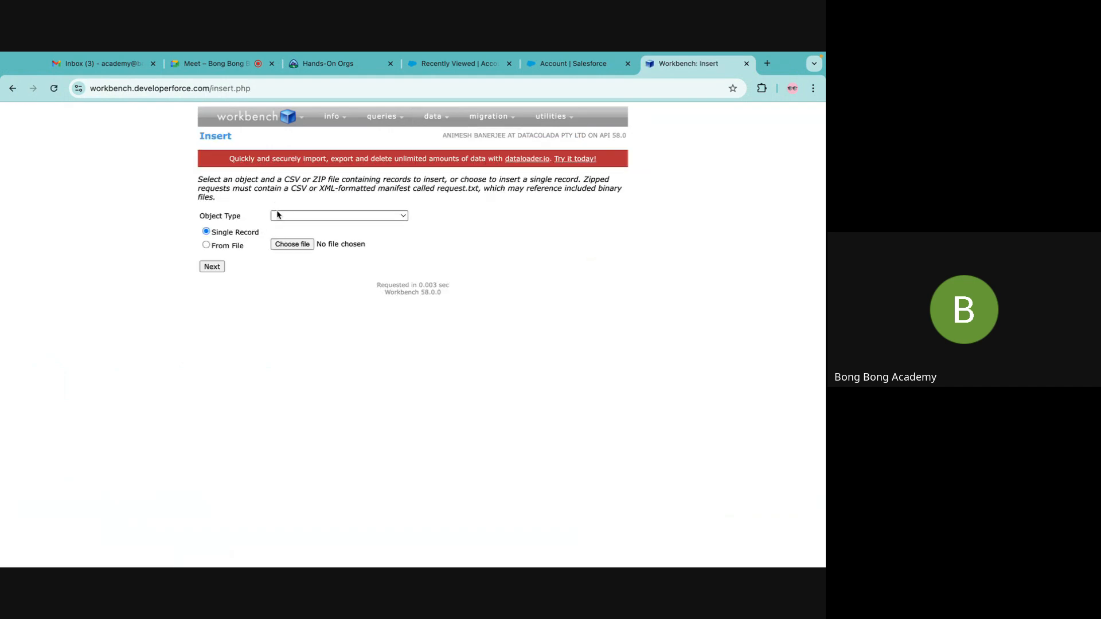
left_click(277, 217)
left_click(283, 229)
left_click(206, 245)
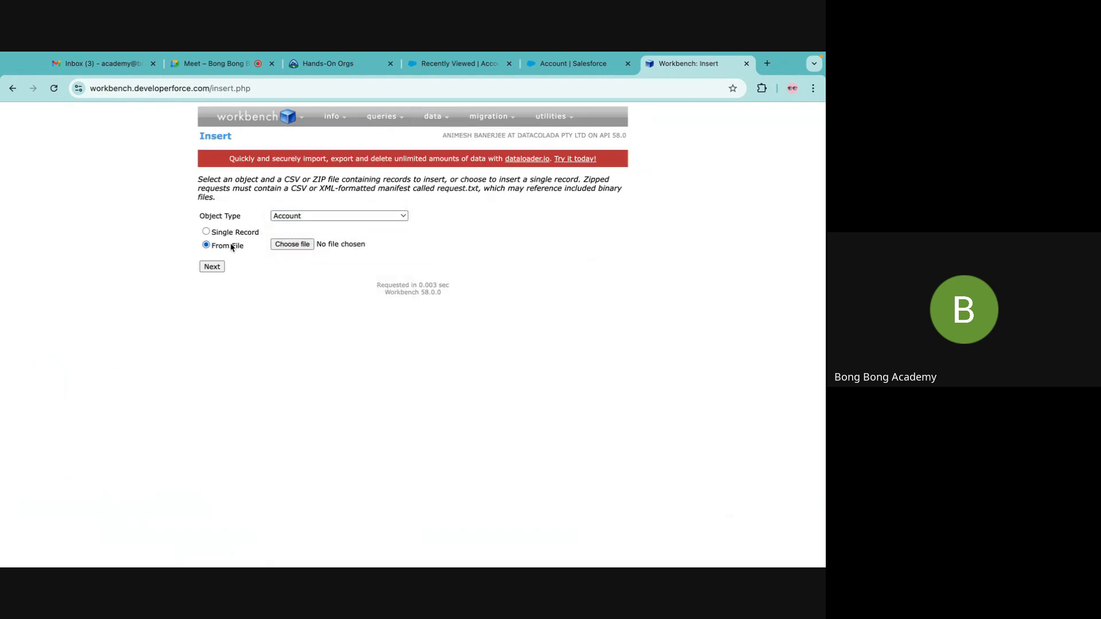
left_click(286, 248)
left_click(207, 269)
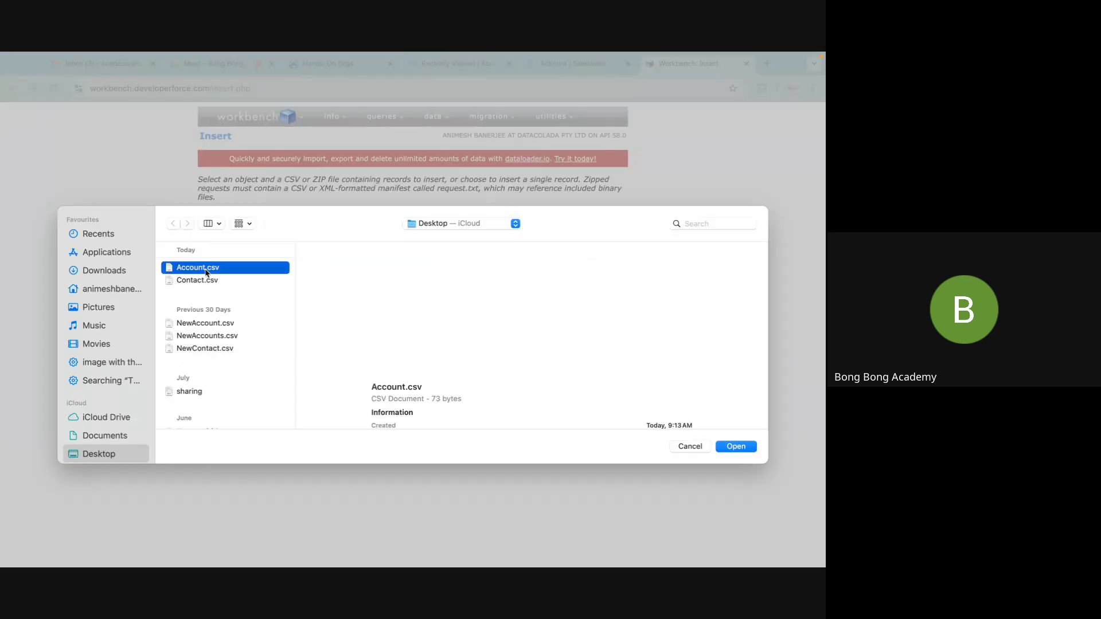
left_click(720, 448)
left_click(212, 267)
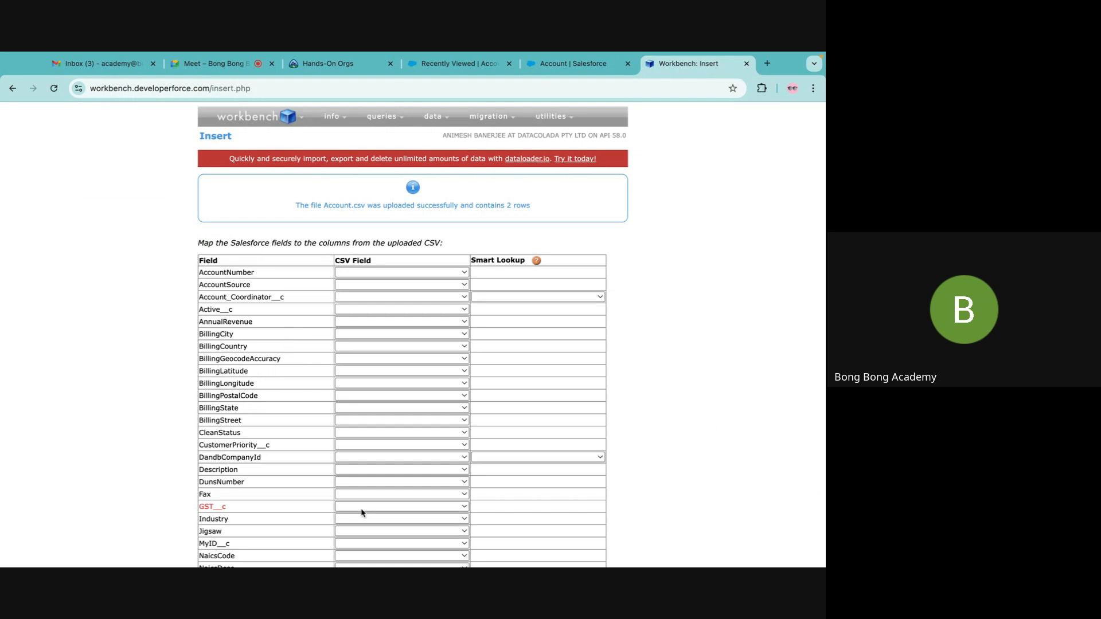
Step: Map the Account Name field to the "Name " CSV column and GST__c to the GST column
scroll(373, 464, "down", 3)
scroll(366, 396, "down", 2)
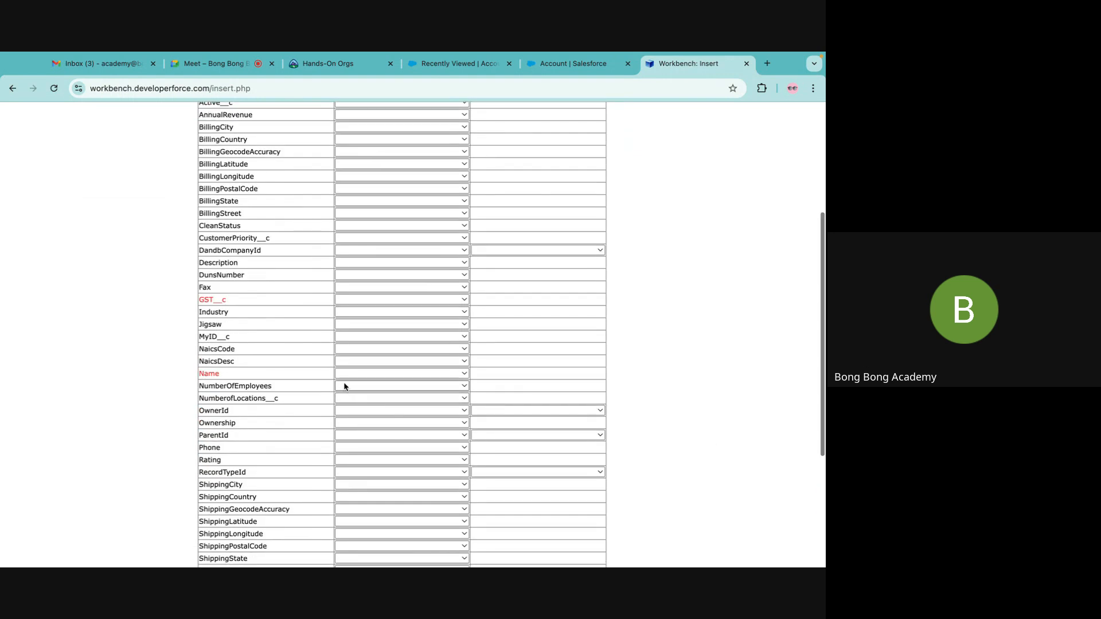
left_click(361, 373)
left_click(356, 388)
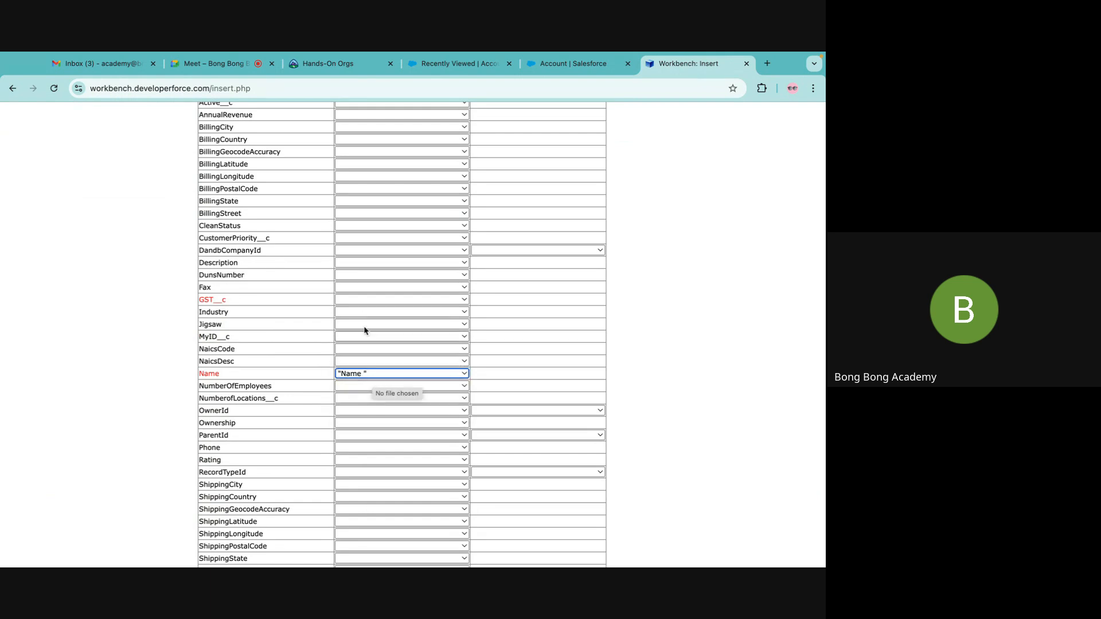
left_click(357, 303)
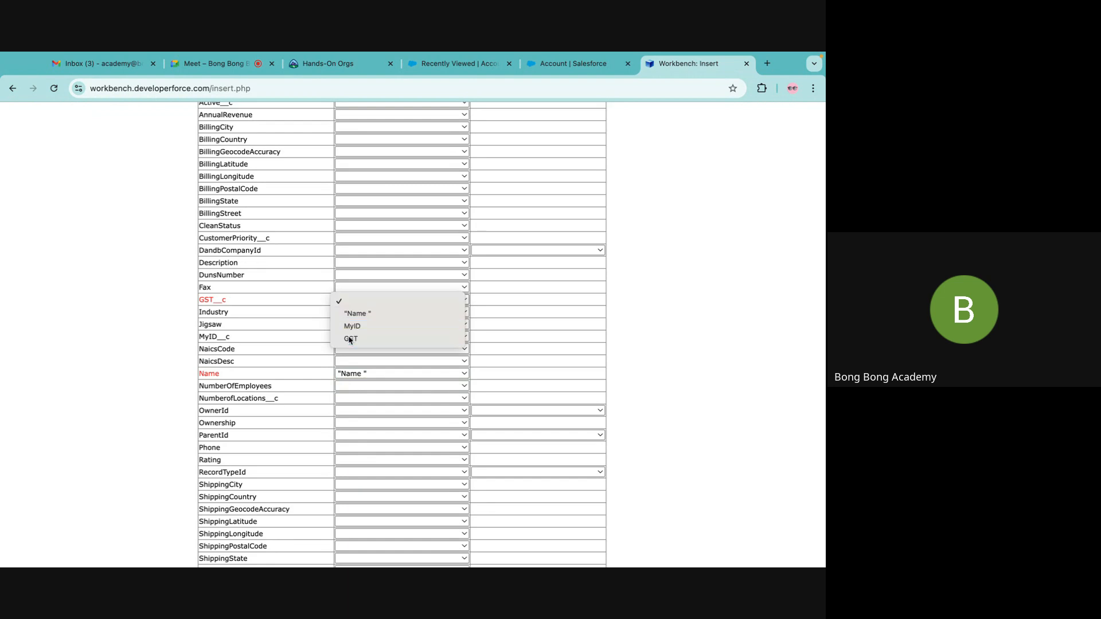
left_click(352, 324)
Step: Map MyID__c to the MyID CSV column, submit the field mapping, and confirm the Account insert
scroll(353, 381, "up", 1)
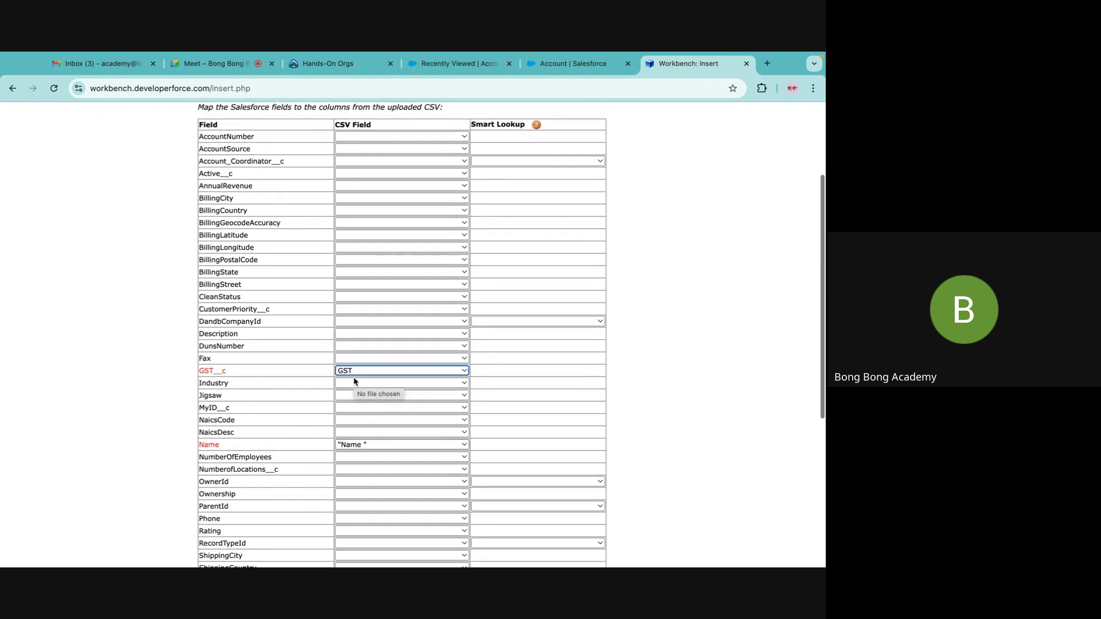
scroll(353, 380, "down", 2)
left_click(347, 271)
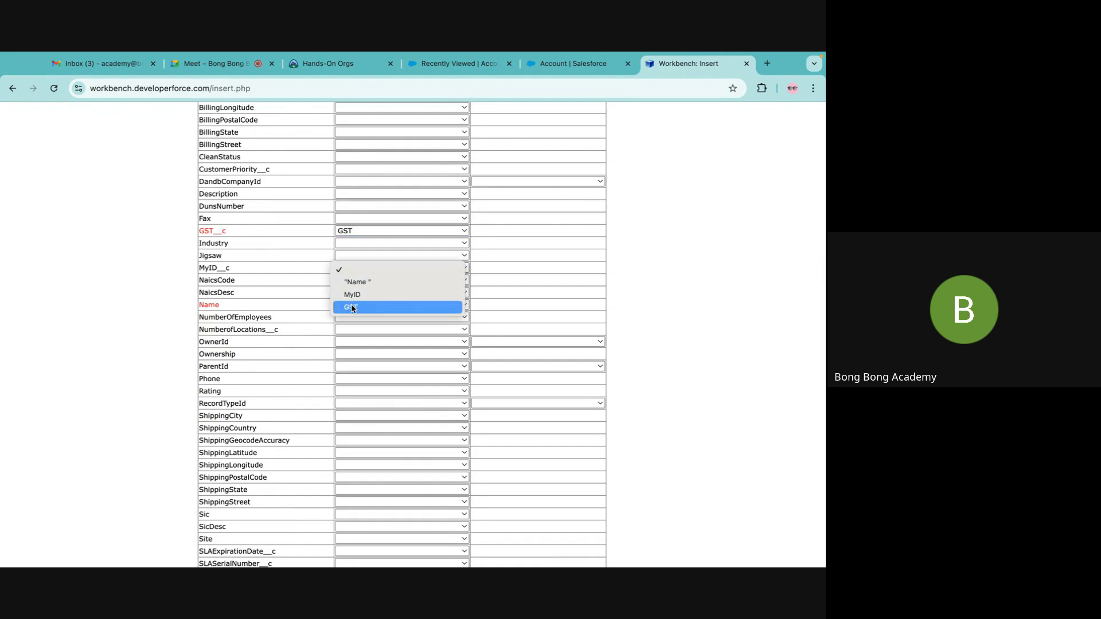
left_click(352, 294)
scroll(380, 405, "down", 3)
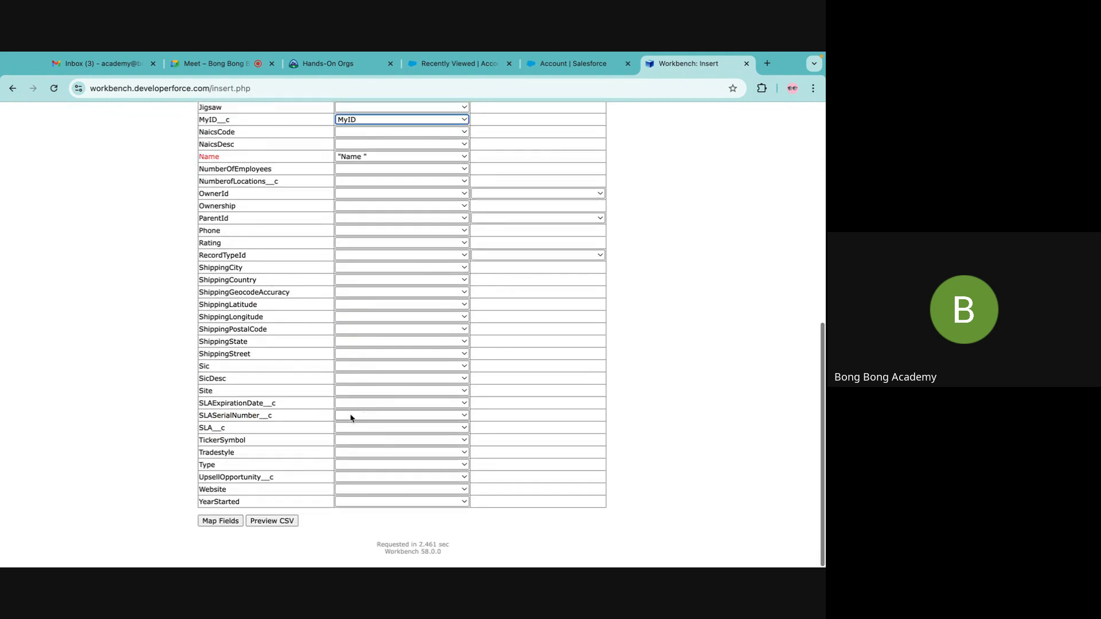
left_click(227, 529)
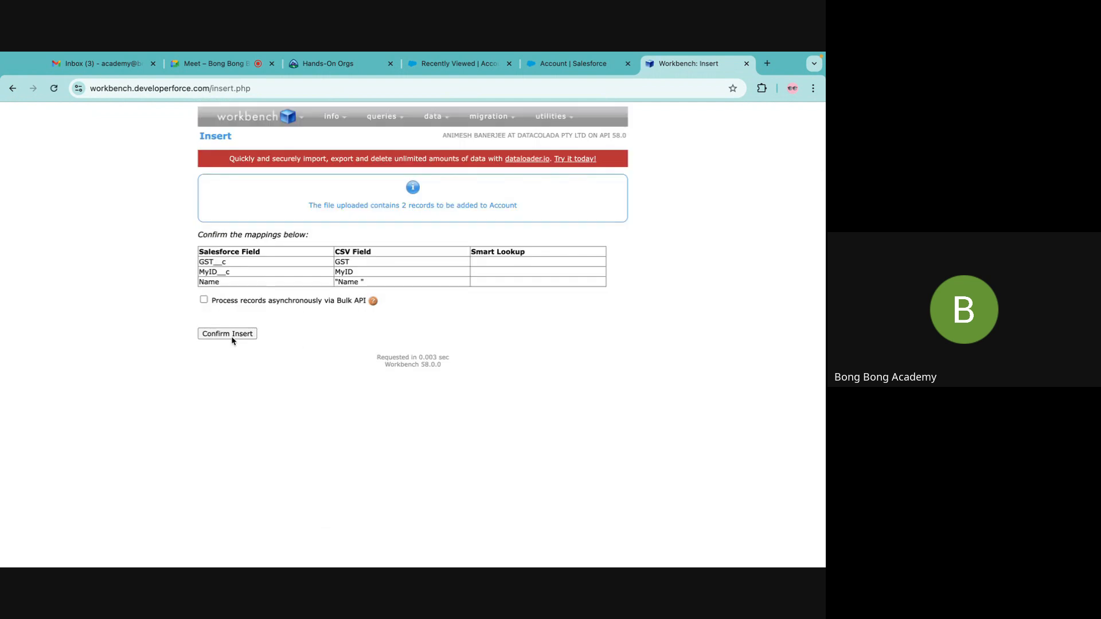
left_click(232, 338)
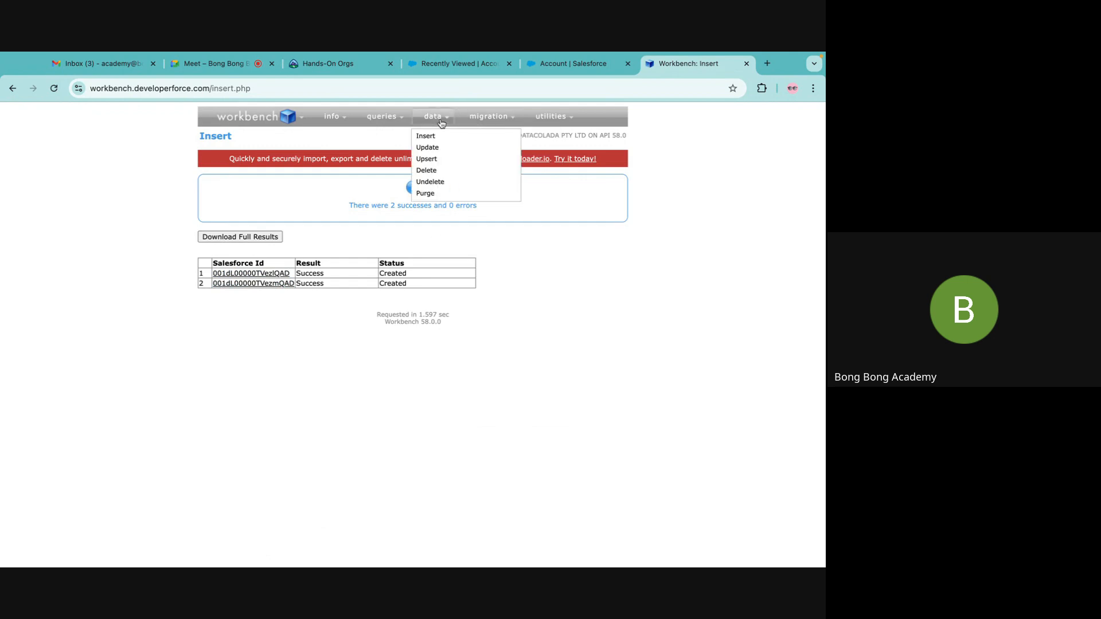
Step: Start a new Workbench insert and choose Contact as the object type
left_click(433, 136)
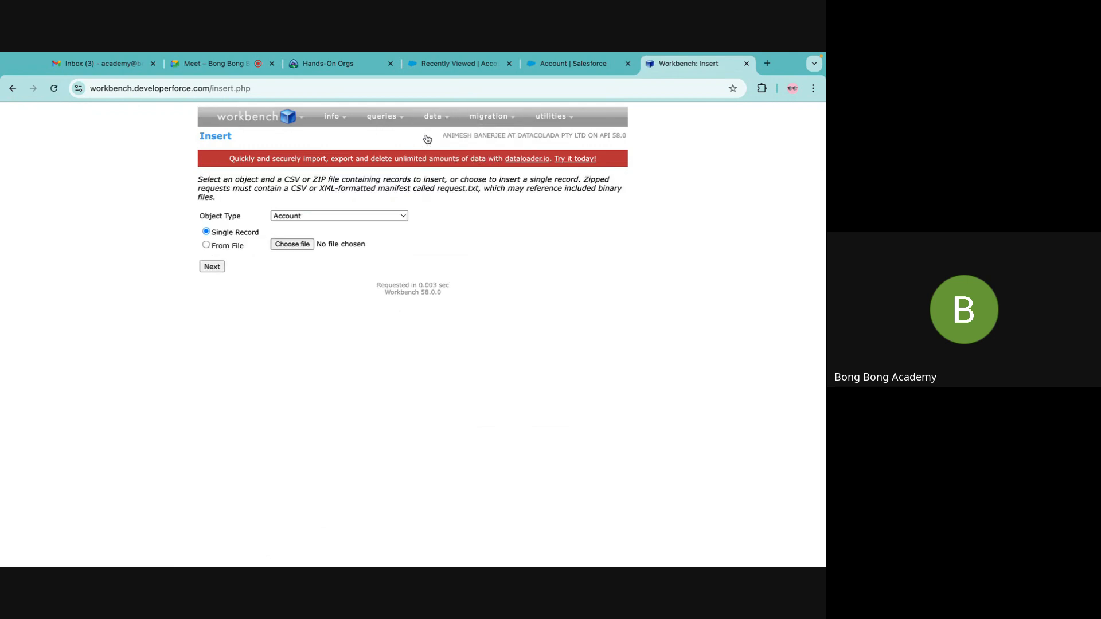
left_click(362, 218)
scroll(344, 344, "down", 3)
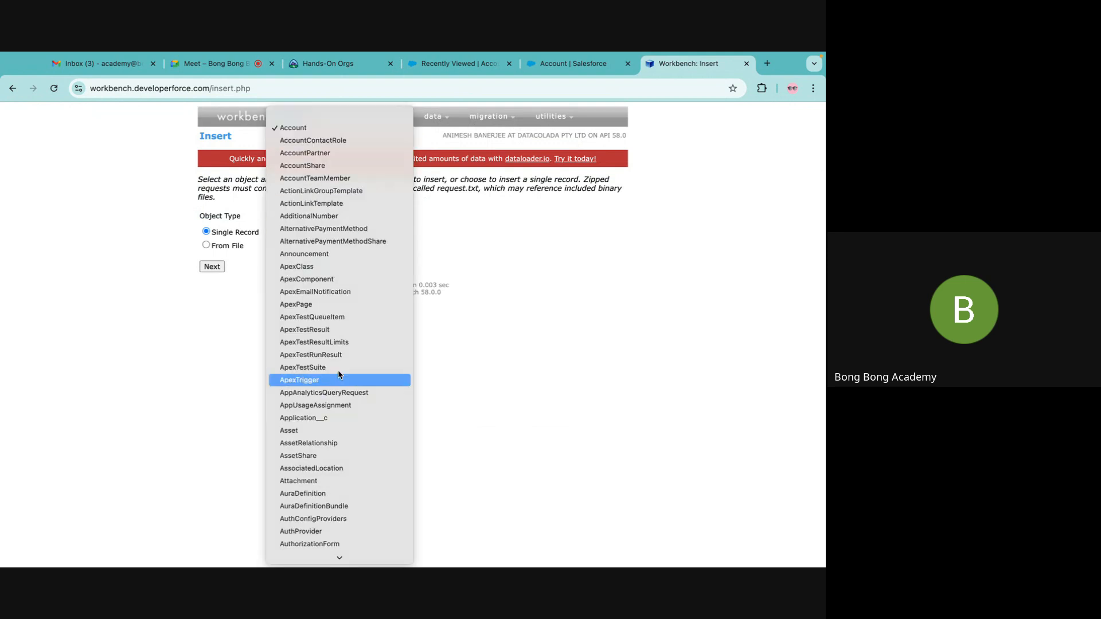
scroll(335, 358, "down", 10)
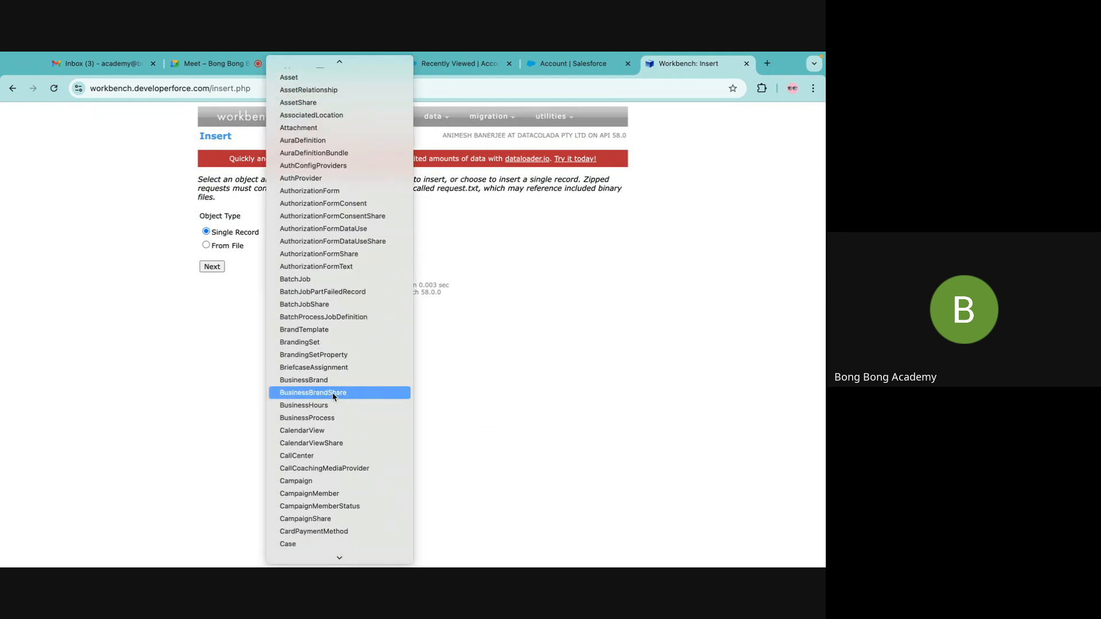
scroll(331, 420, "down", 7)
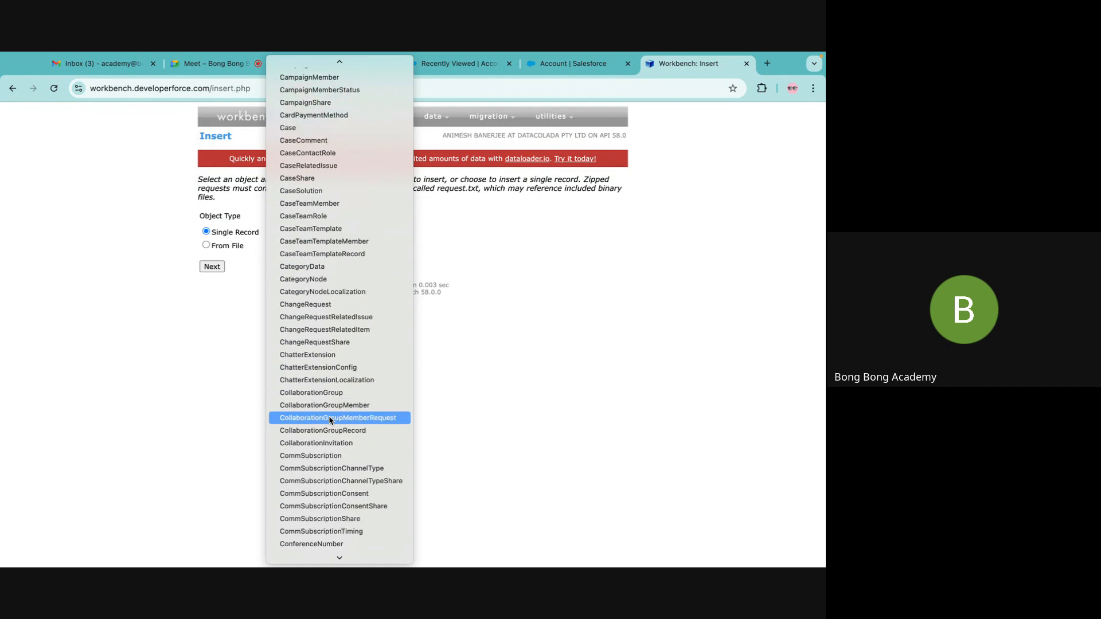
scroll(331, 420, "down", 5)
left_click(298, 510)
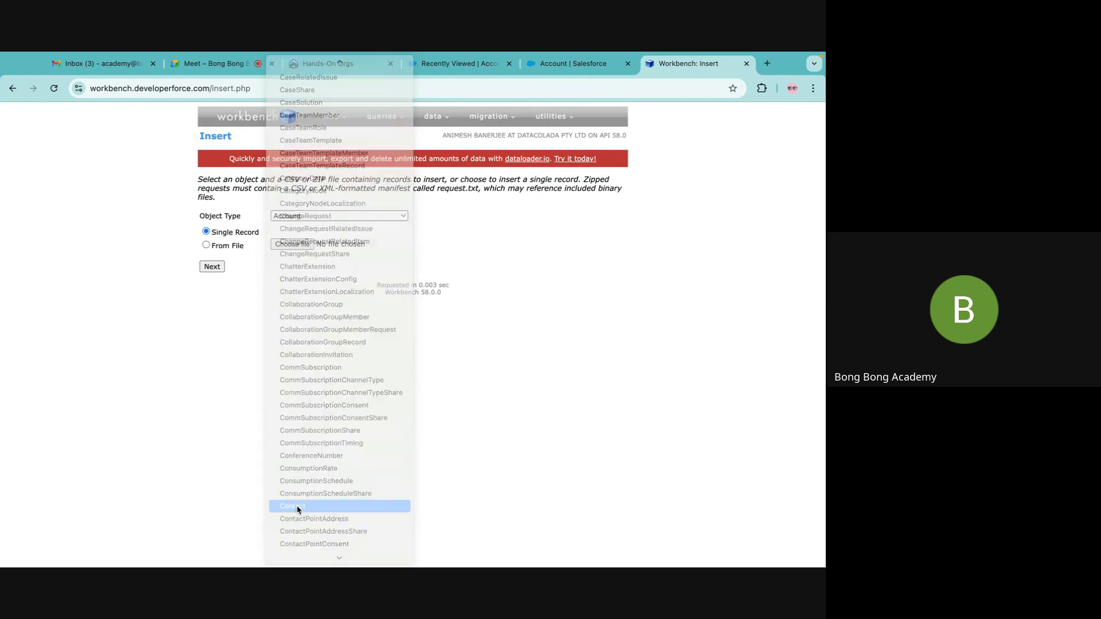
Step: Set the Contact insert to use a file and upload Contact.csv from the Desktop
left_click(234, 247)
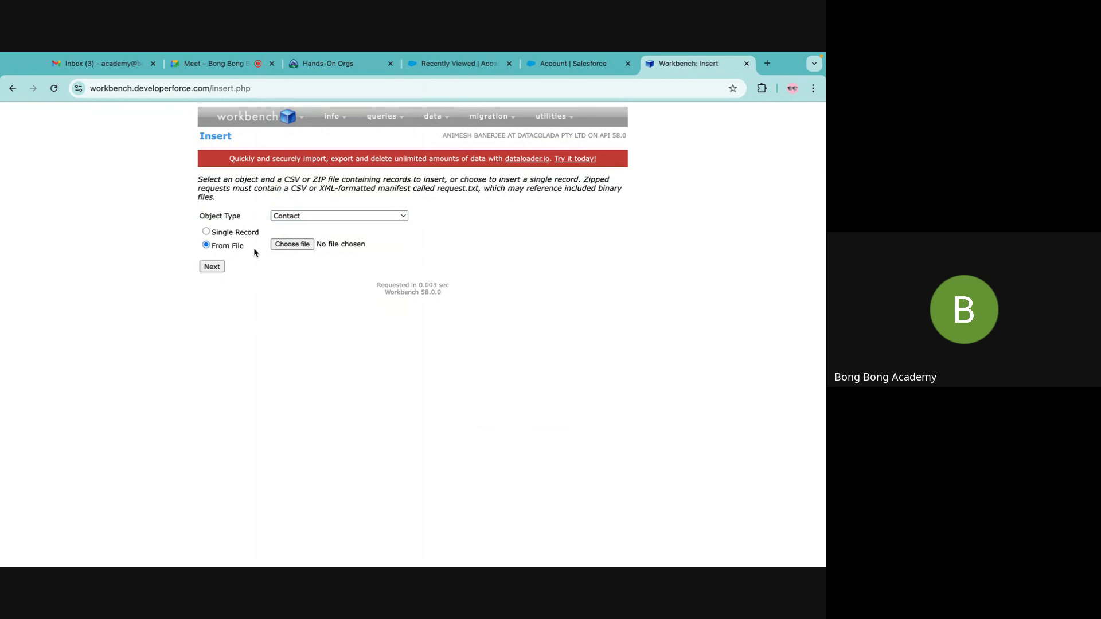
left_click(293, 250)
left_click(224, 281)
left_click(739, 449)
left_click(212, 267)
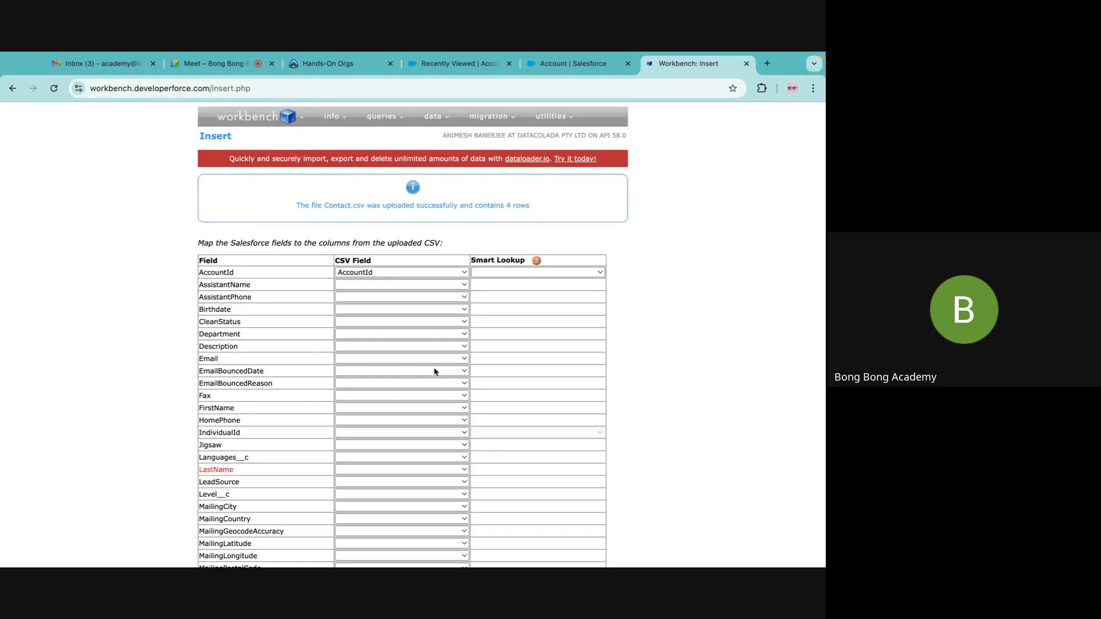
Step: Try to insert the contacts with LastName mapped to Last Name, FirstName to First Name, and no Smart Lookup for AccountId
scroll(337, 325, "down", 3)
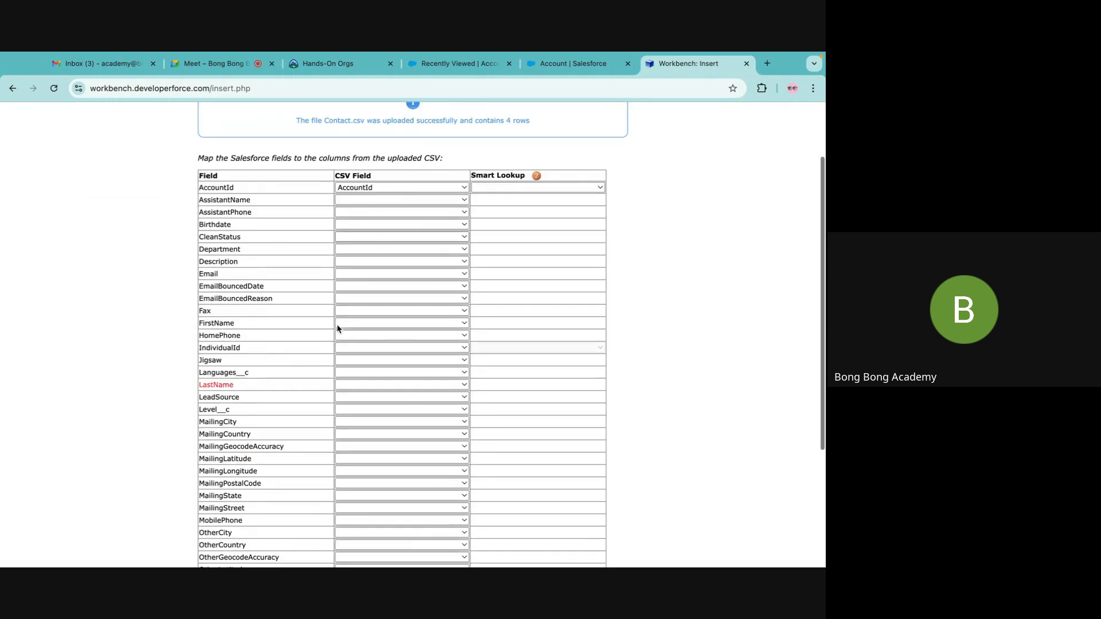
left_click(363, 384)
left_click(354, 412)
scroll(353, 408, "down", 4)
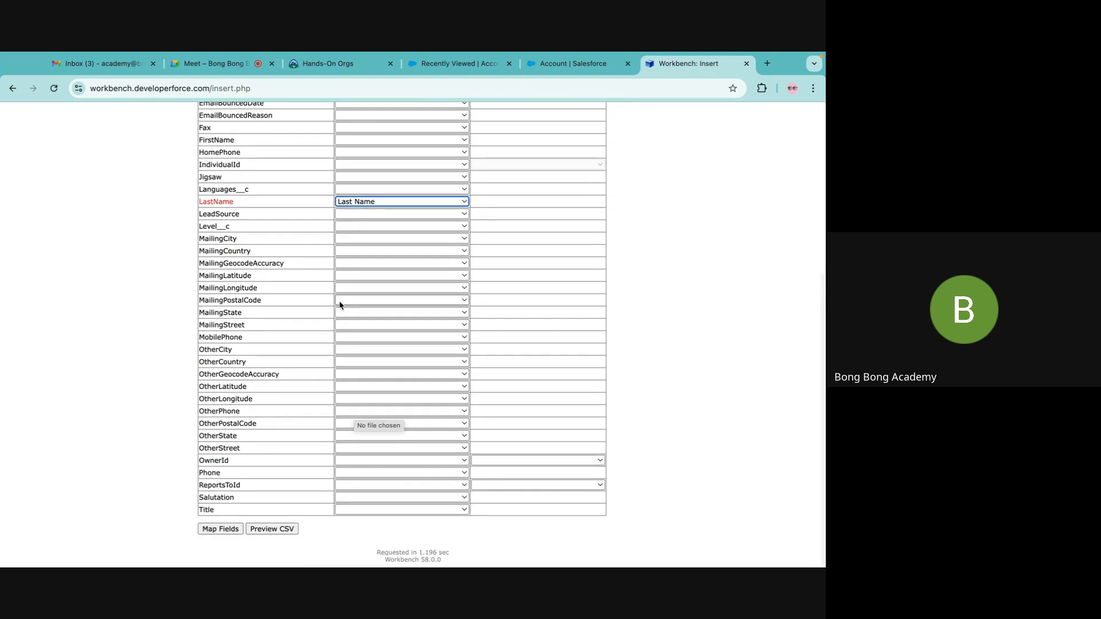
left_click(361, 141)
left_click(361, 154)
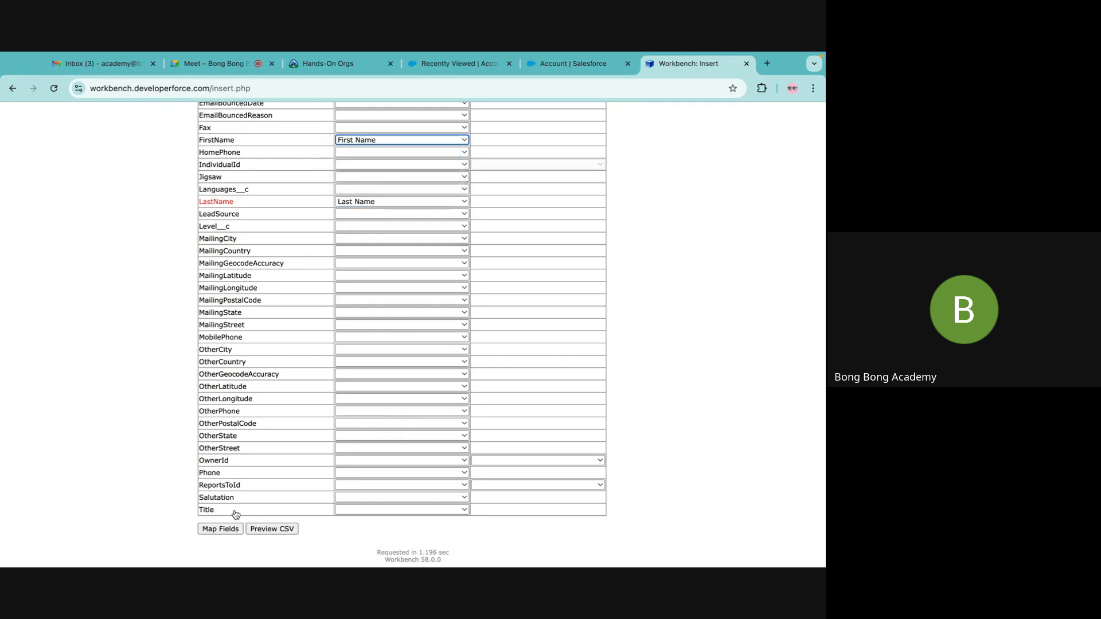
left_click(220, 529)
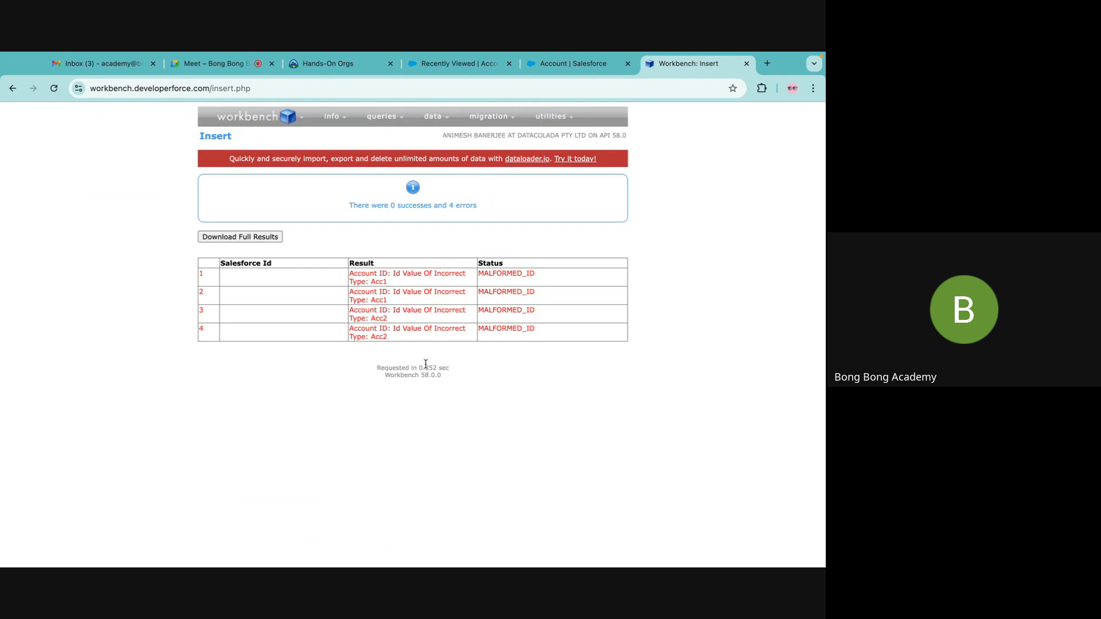
double_click(357, 293)
left_click_drag(380, 294, 388, 295)
double_click(375, 300)
double_click(375, 282)
mouse_move(431, 121)
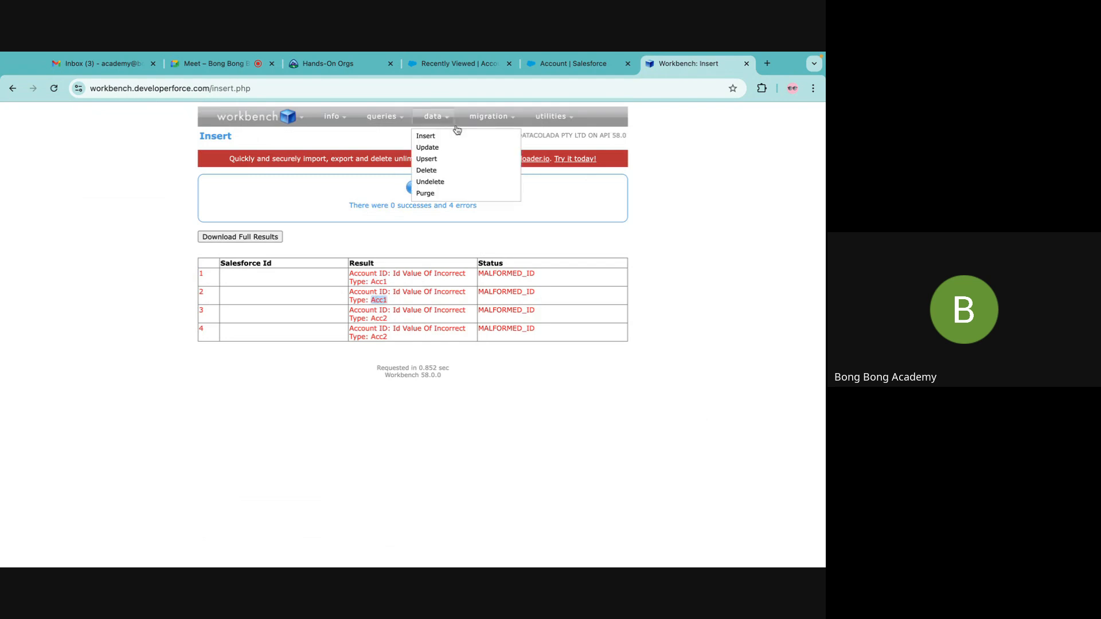
left_click(426, 138)
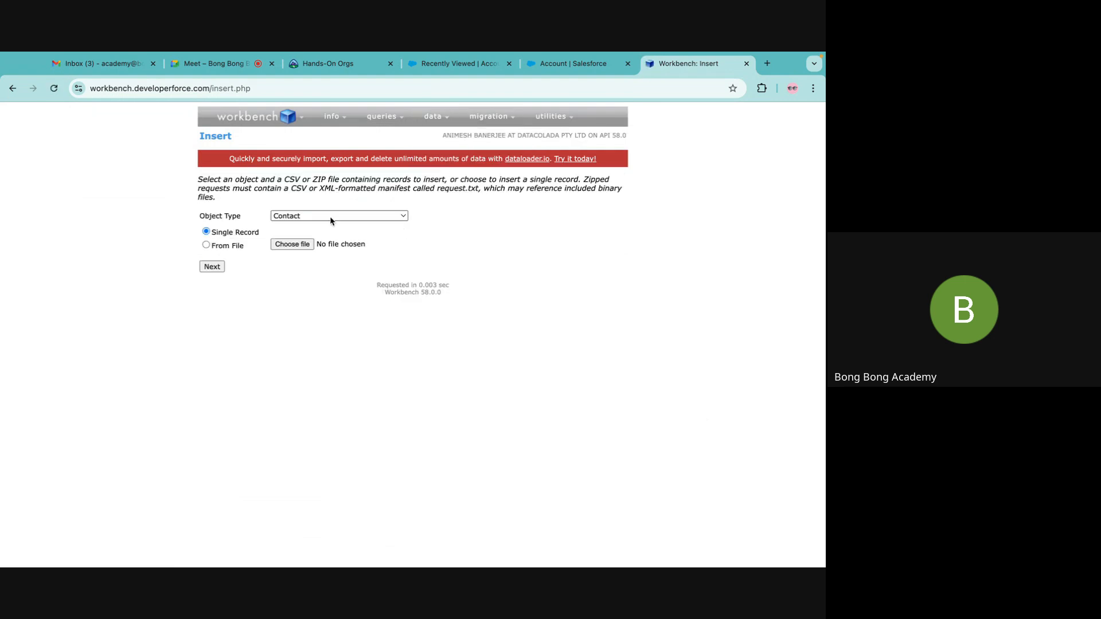
left_click(319, 250)
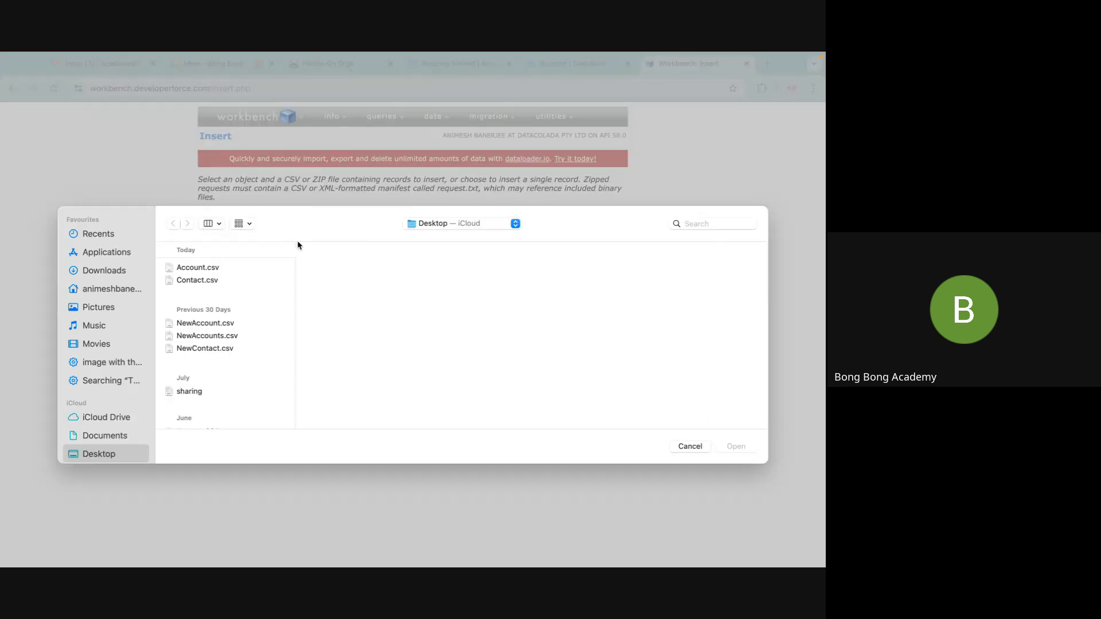
left_click(207, 282)
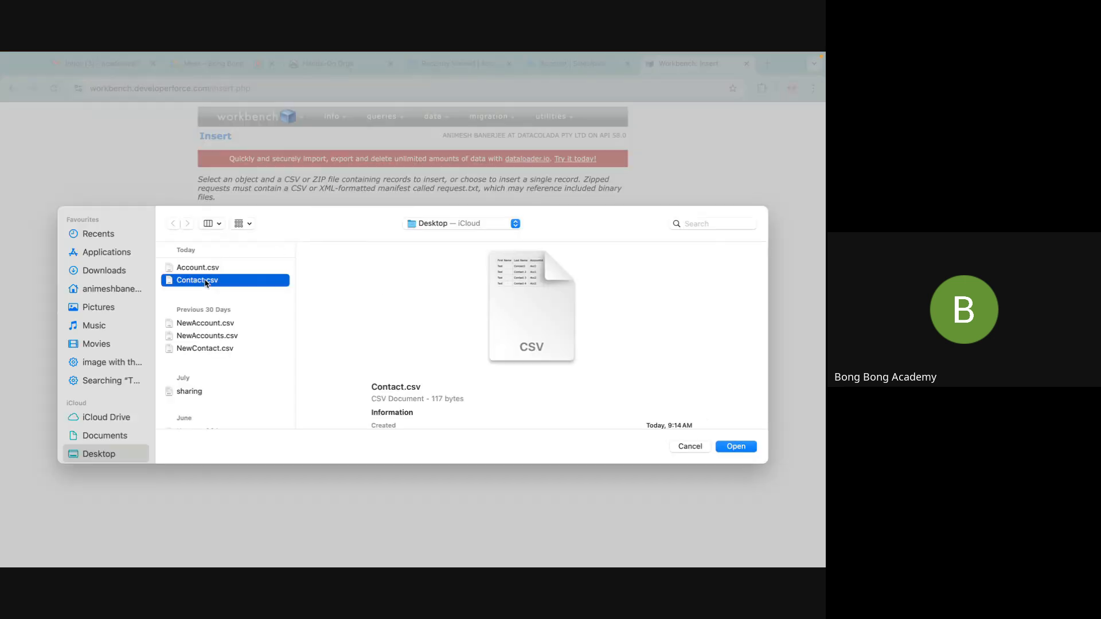
left_click(728, 446)
left_click(211, 267)
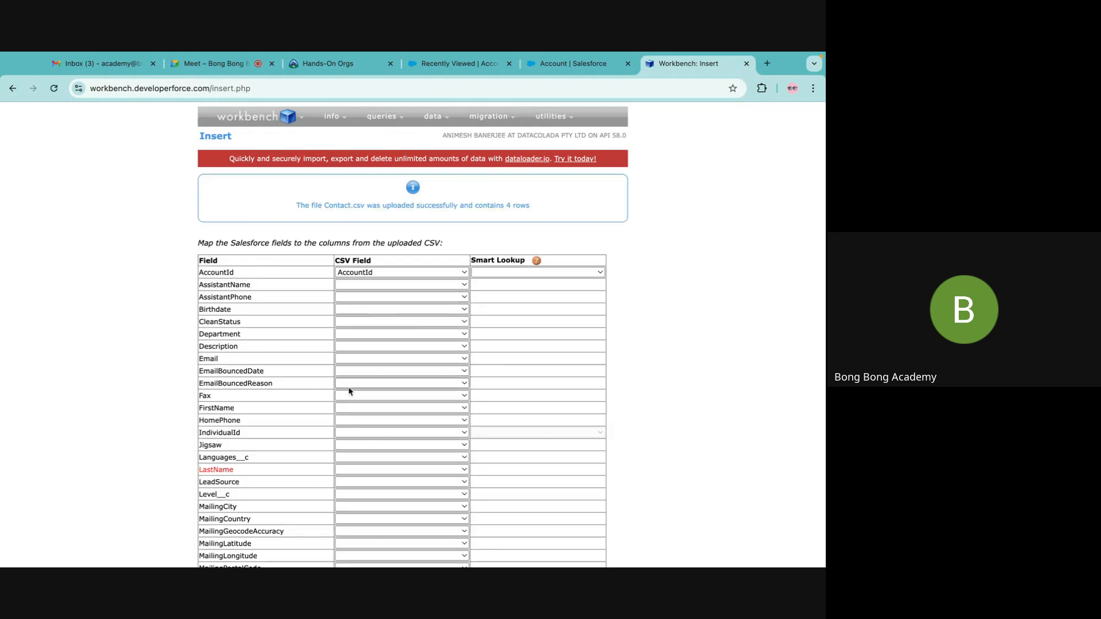
left_click(352, 470)
left_click(351, 497)
scroll(351, 499, "down", 5)
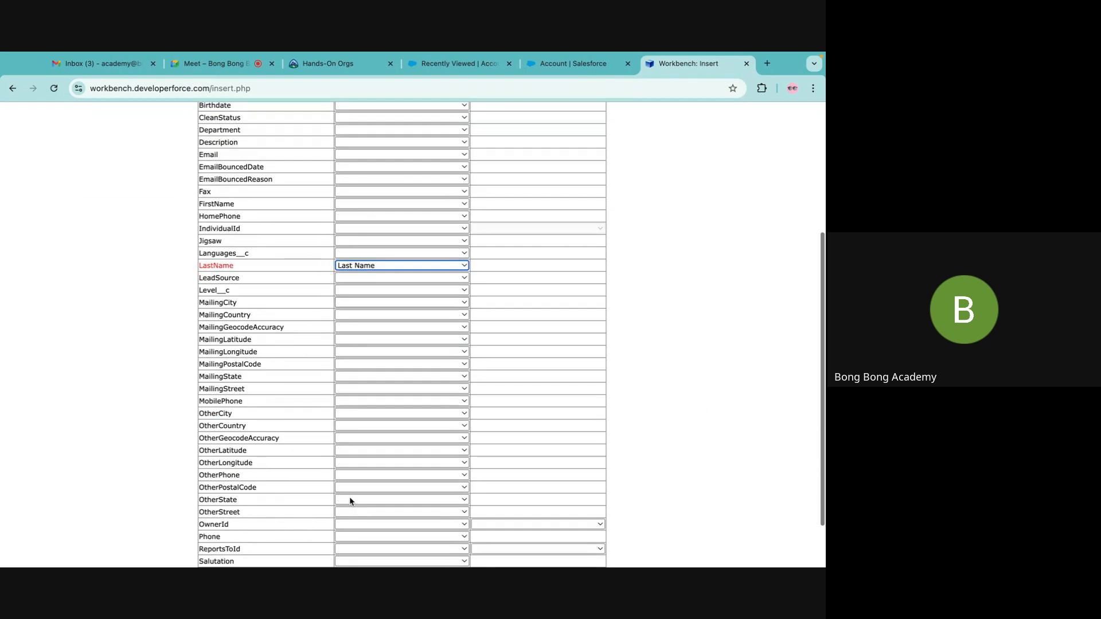
scroll(351, 499, "up", 2)
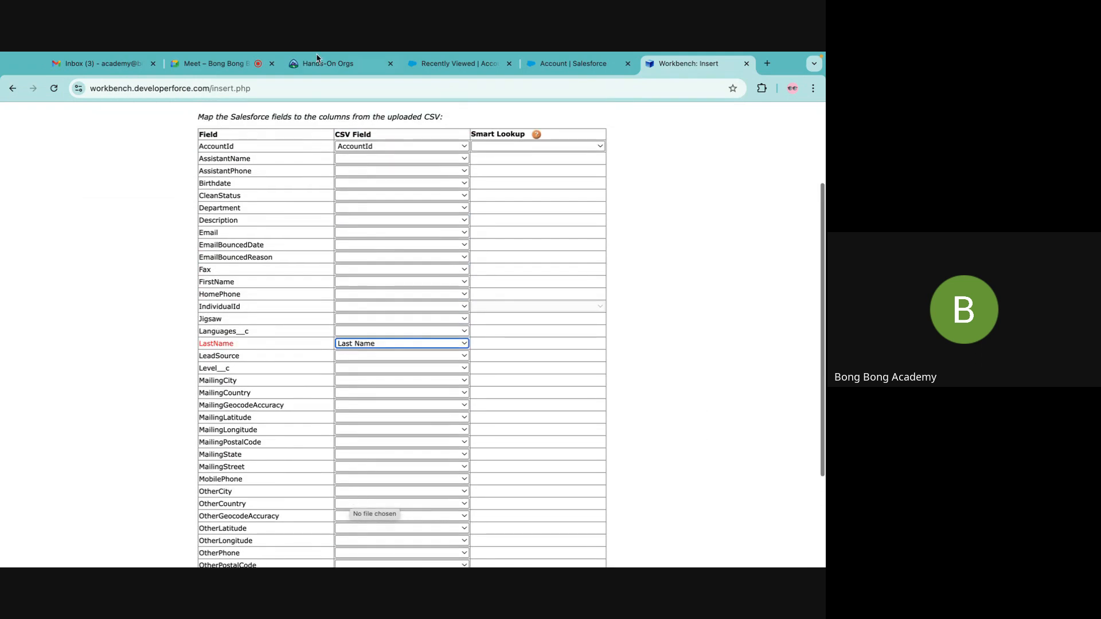
left_click(232, 64)
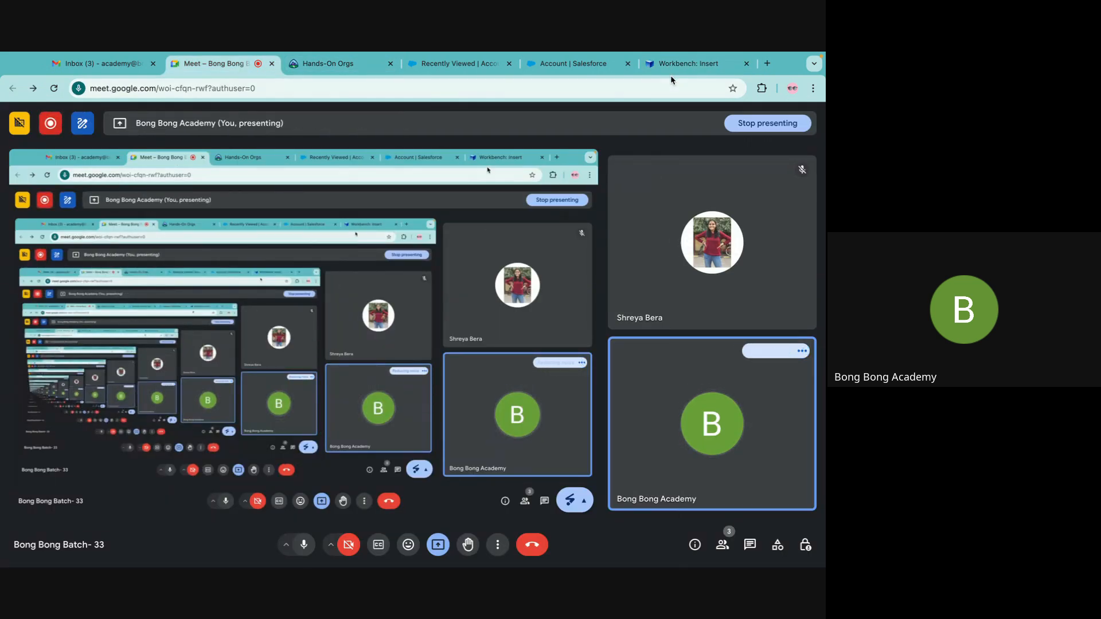
left_click(688, 64)
scroll(356, 452, "down", 1)
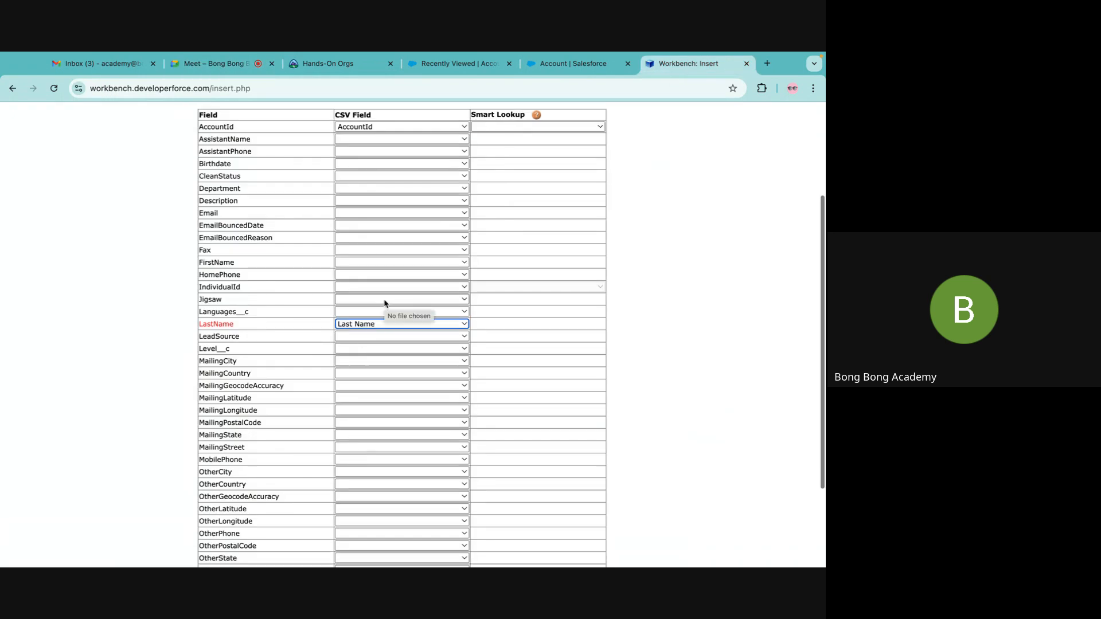
left_click(359, 262)
left_click(357, 279)
scroll(266, 466, "down", 3)
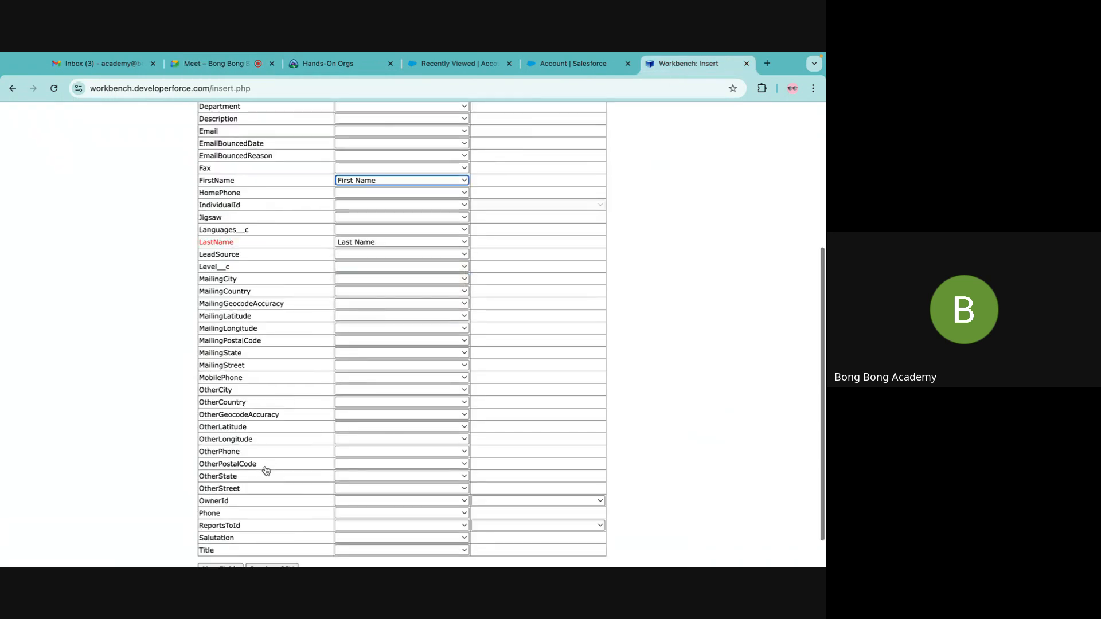
left_click(216, 563)
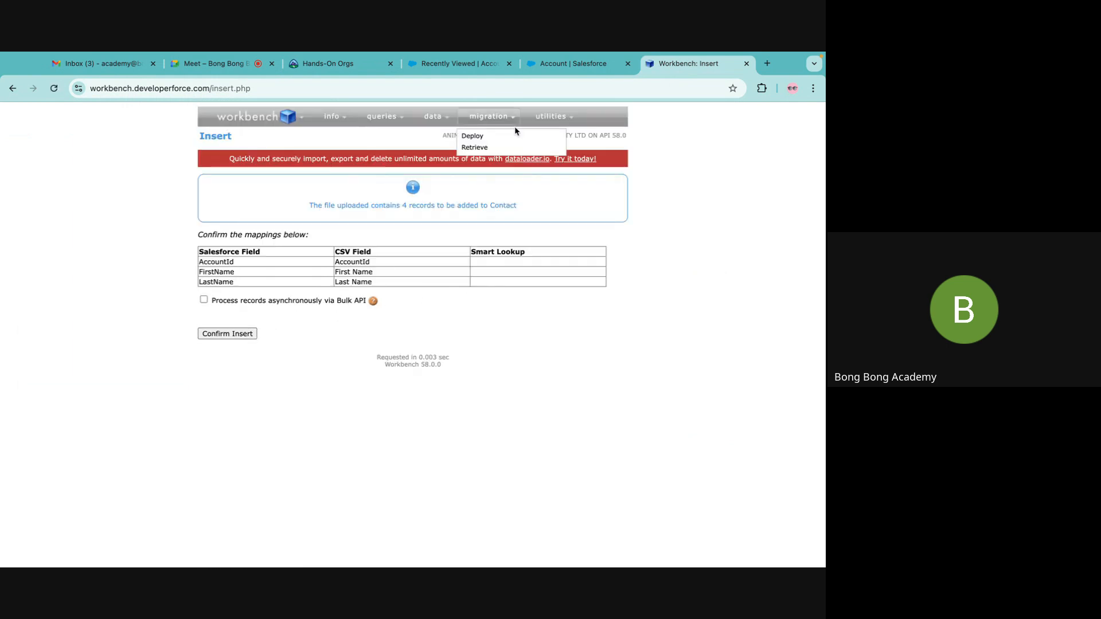
Step: Restart the Workbench insert for the Contact object from a file and upload Contact.csv
mouse_move(433, 116)
left_click(425, 136)
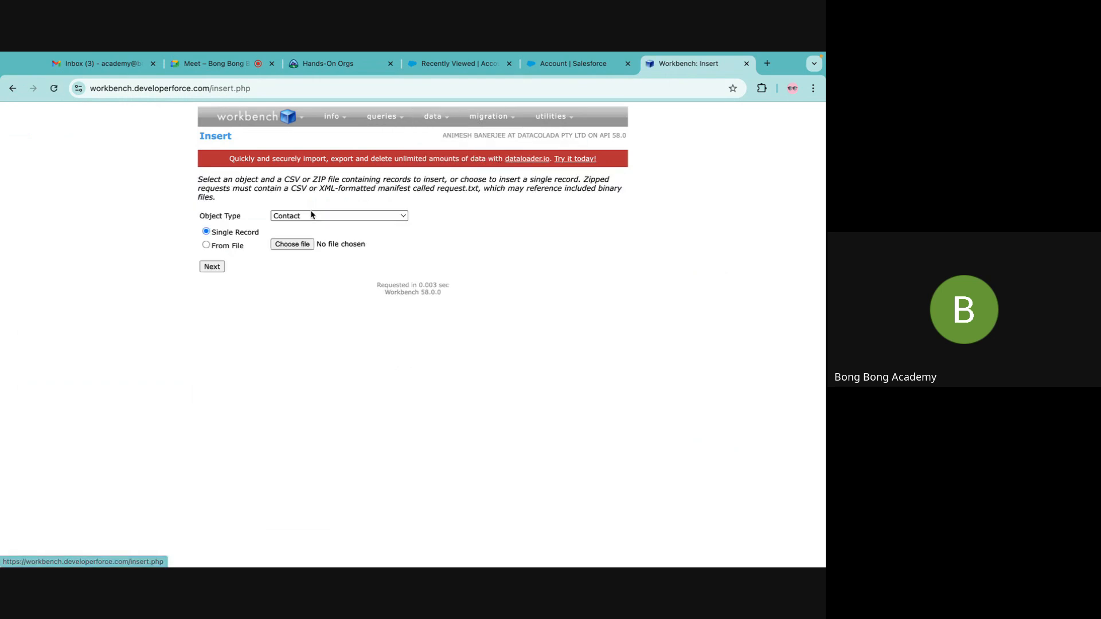
left_click(230, 247)
left_click(293, 245)
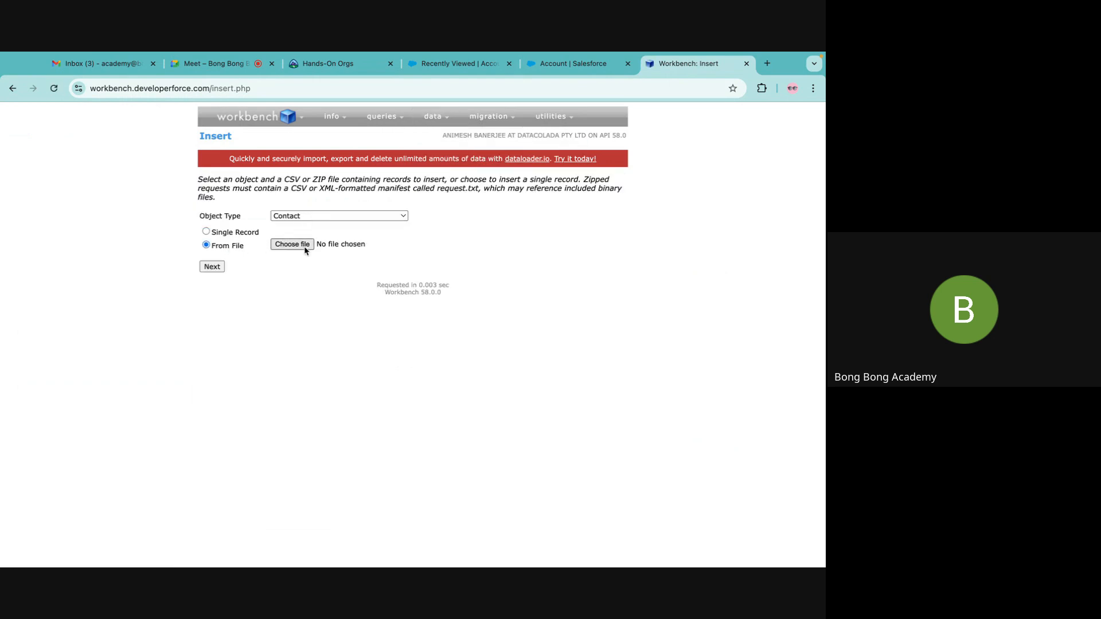
left_click(243, 279)
left_click(736, 447)
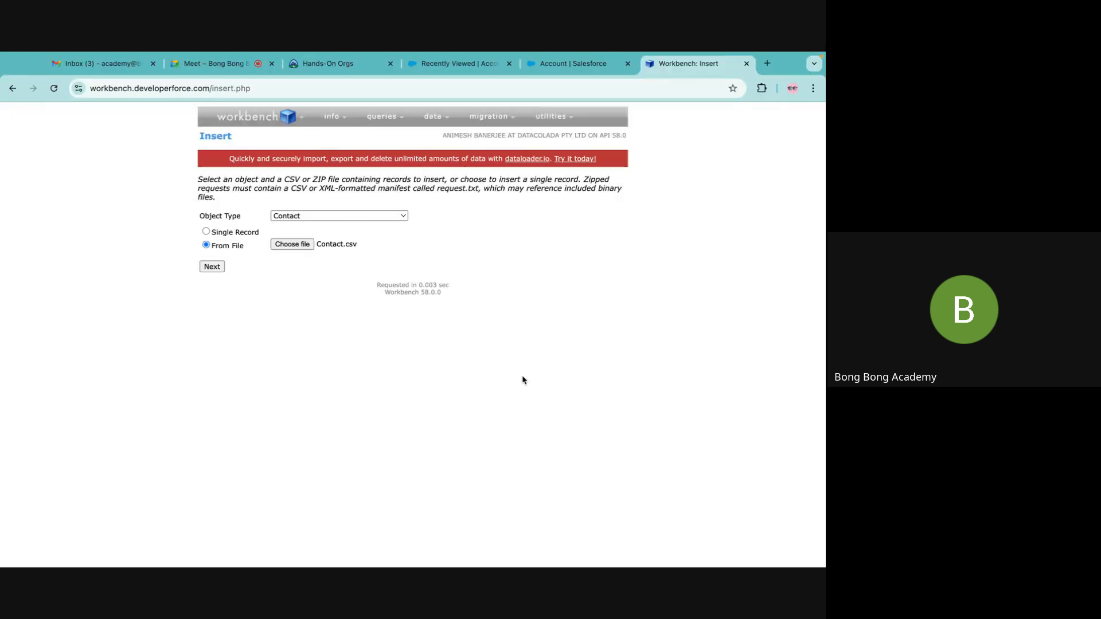
left_click(211, 268)
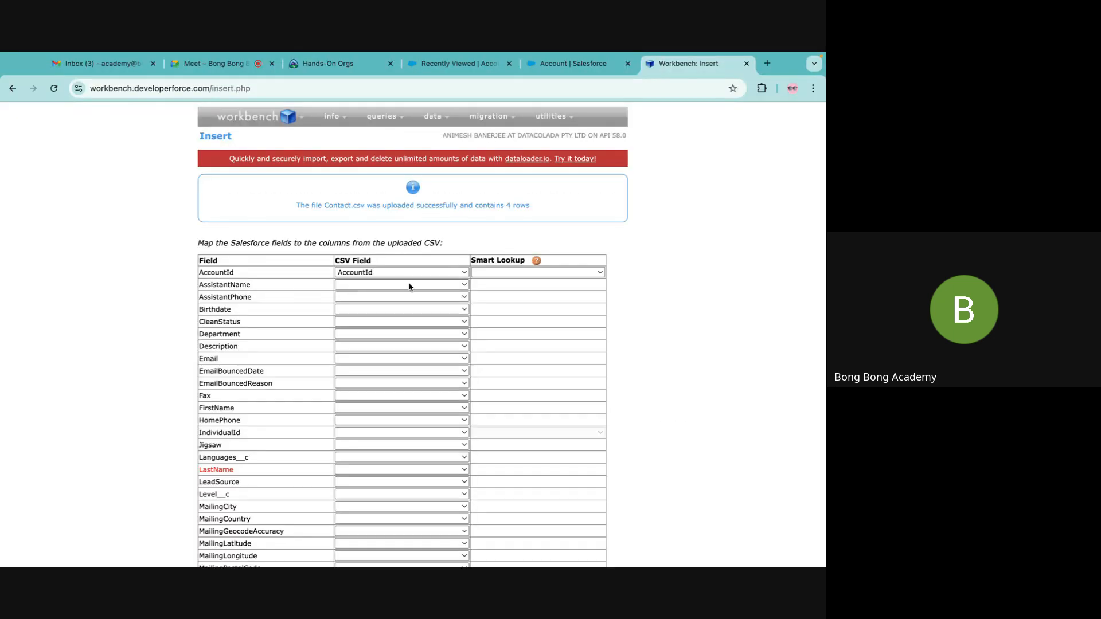
Step: Keep AccountId mapped to the AccountId CSV column and set its Smart Lookup to Account.MyID__c
left_click(515, 274)
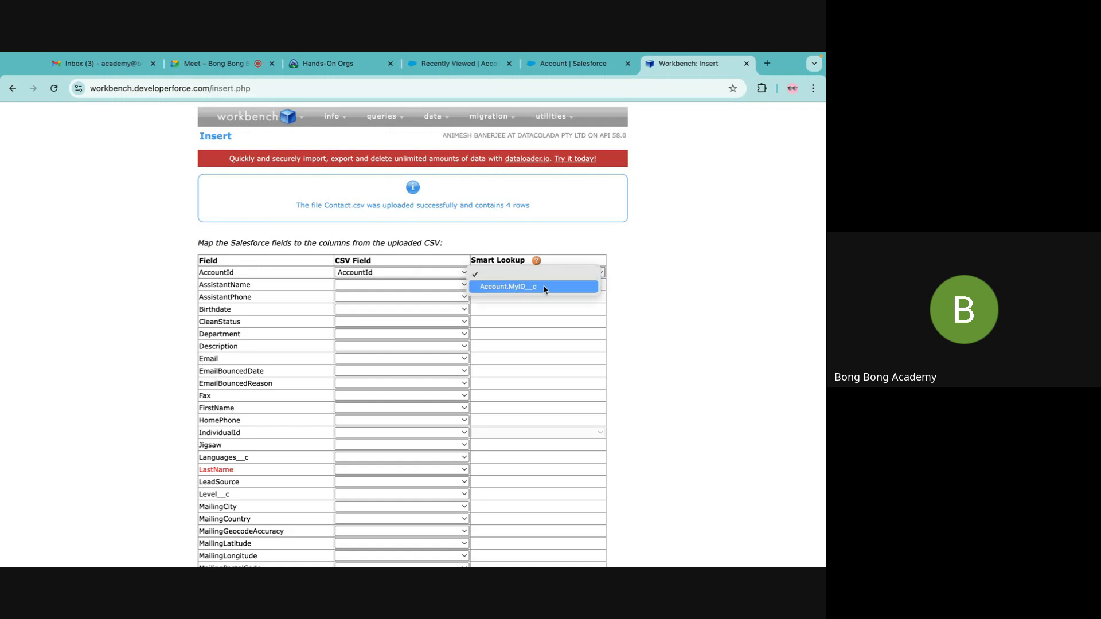
left_click(374, 279)
left_click(368, 276)
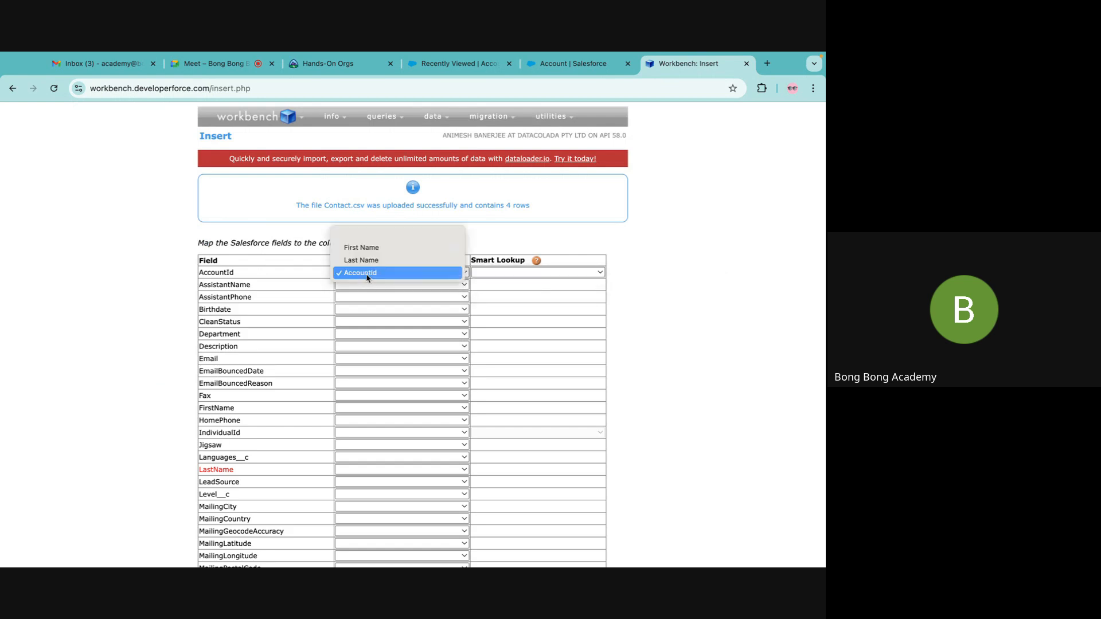
left_click(367, 274)
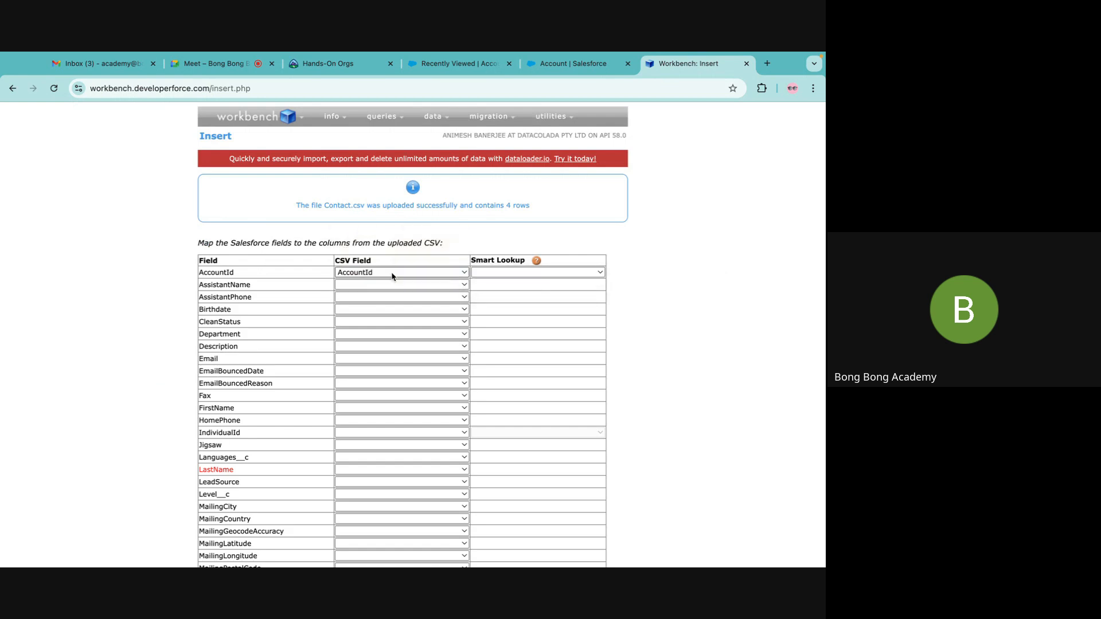
left_click(491, 274)
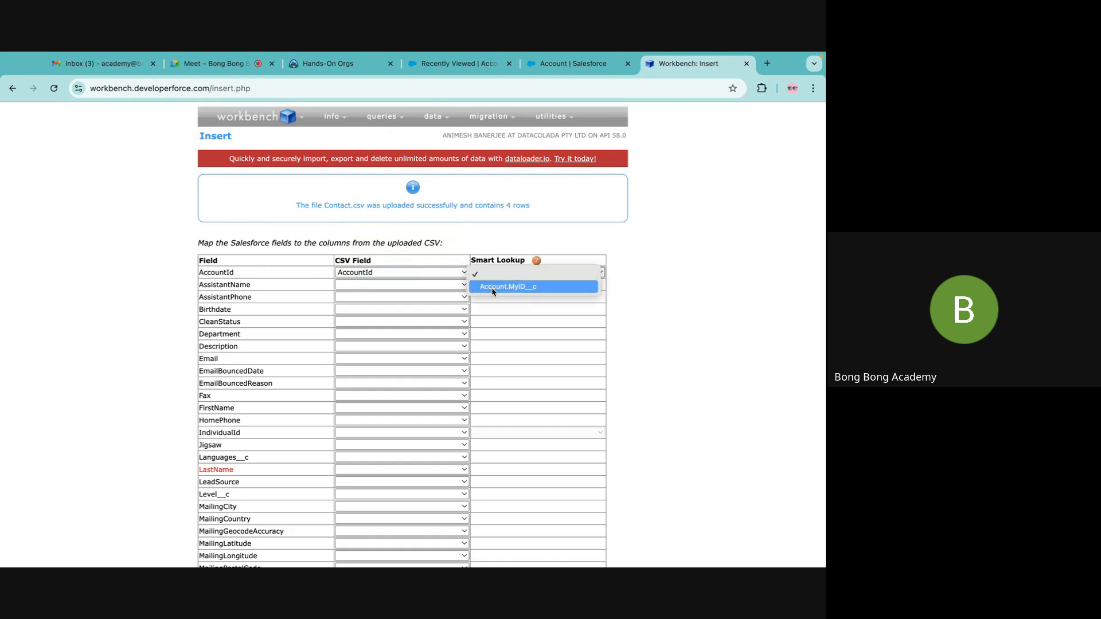
left_click(492, 292)
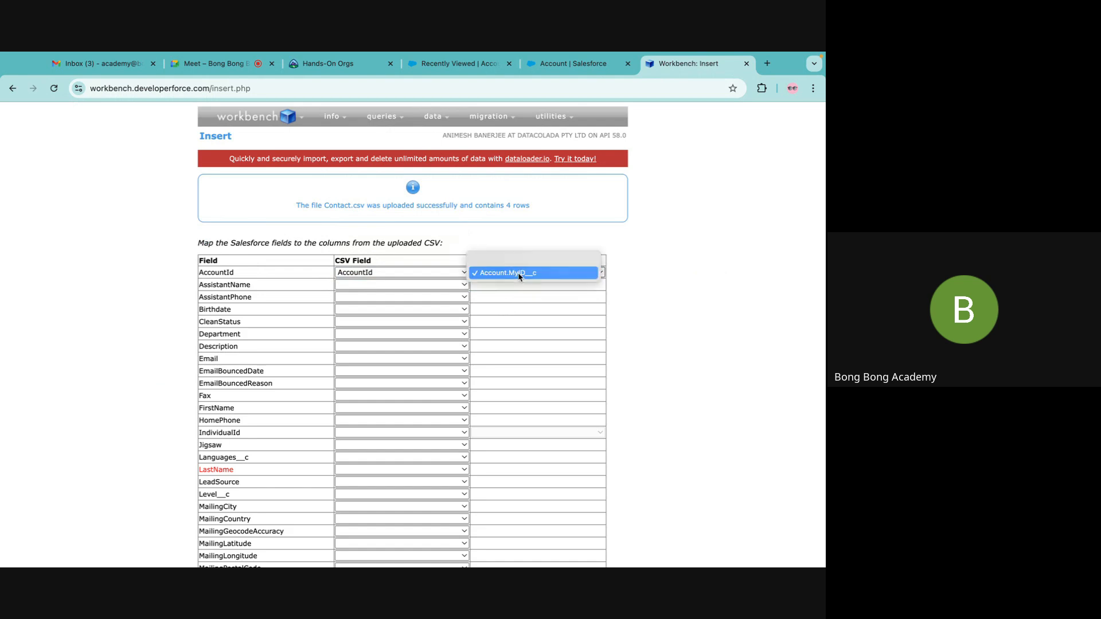
left_click(518, 273)
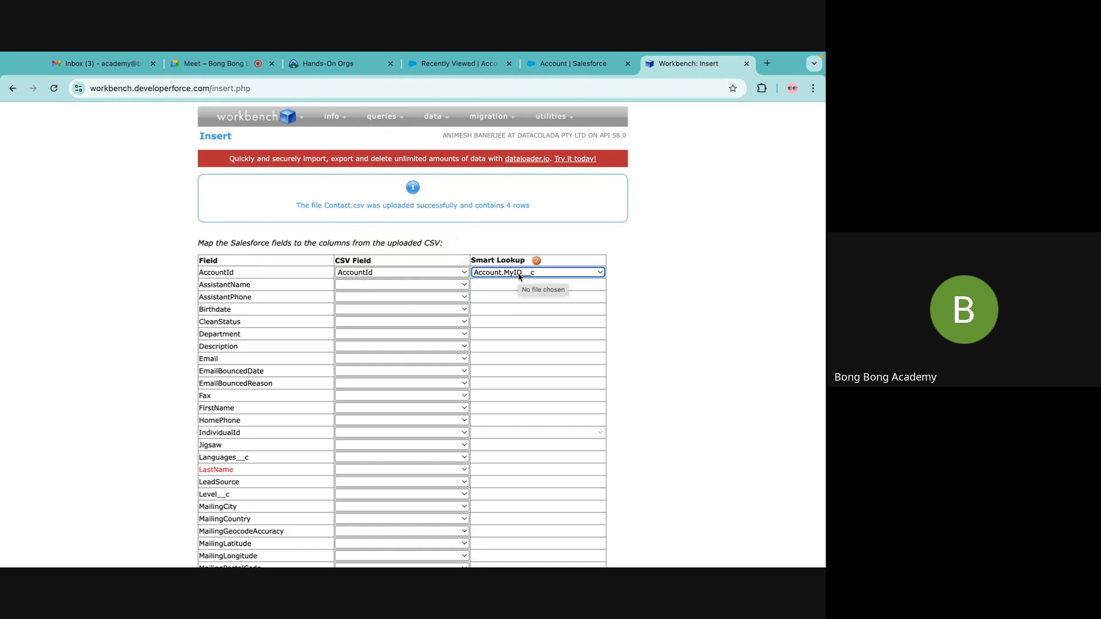
left_click(519, 274)
left_click(519, 274)
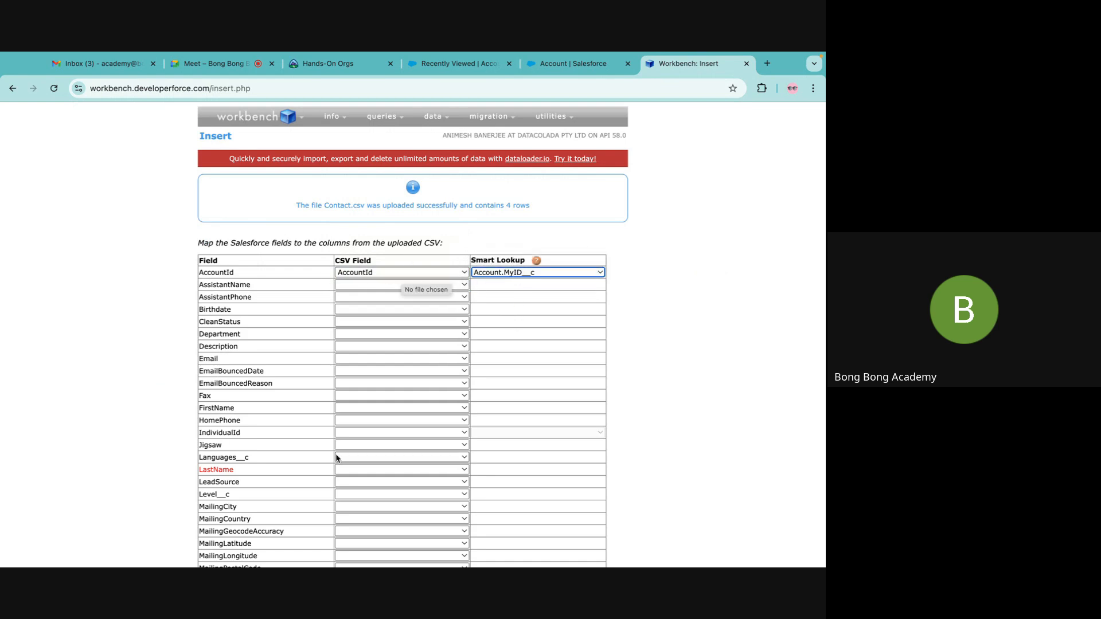
Step: Map the Contact LastName field to the Last Name CSV column and FirstName to First Name
left_click(341, 469)
left_click(349, 496)
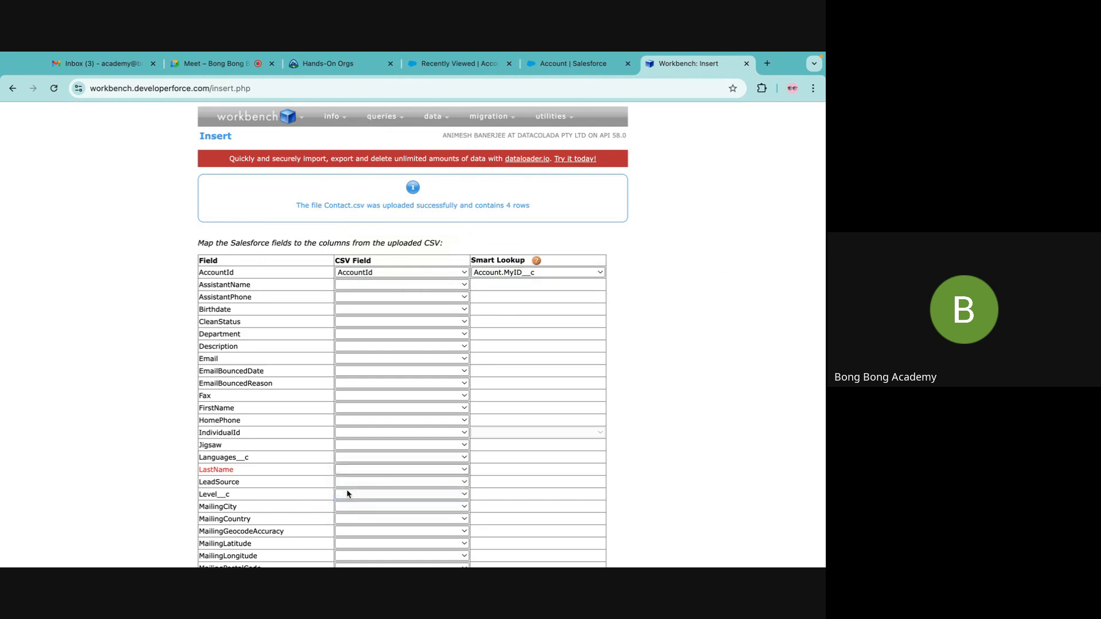
left_click(362, 408)
left_click(347, 424)
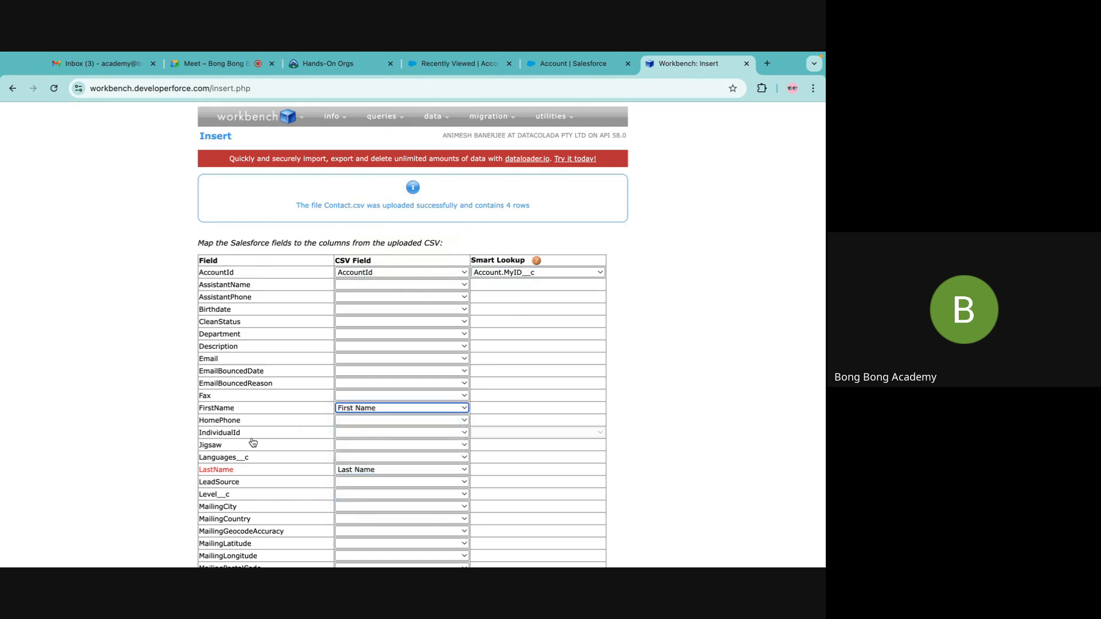
Step: Apply the Contact field mapping with the Account.MyID__c Smart Lookup and confirm the insert of Contact.csv
scroll(253, 443, "down", 2)
scroll(229, 496, "down", 3)
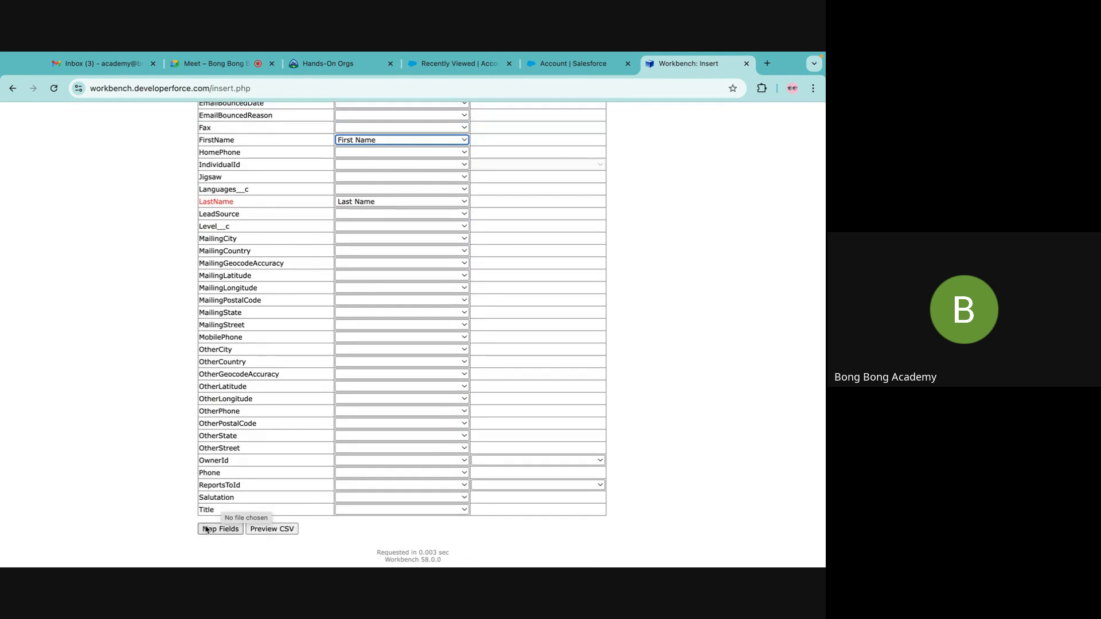
left_click(211, 528)
left_click(250, 334)
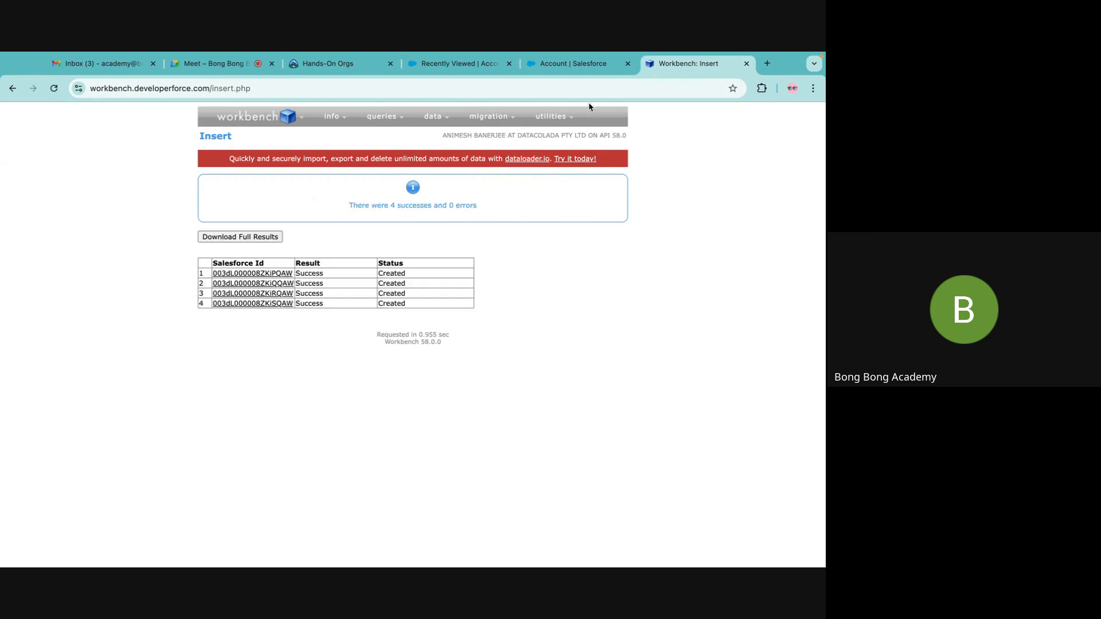
Step: Switch to the Salesforce Sales app and look through the All Accounts list view for the inserted accounts
left_click(567, 68)
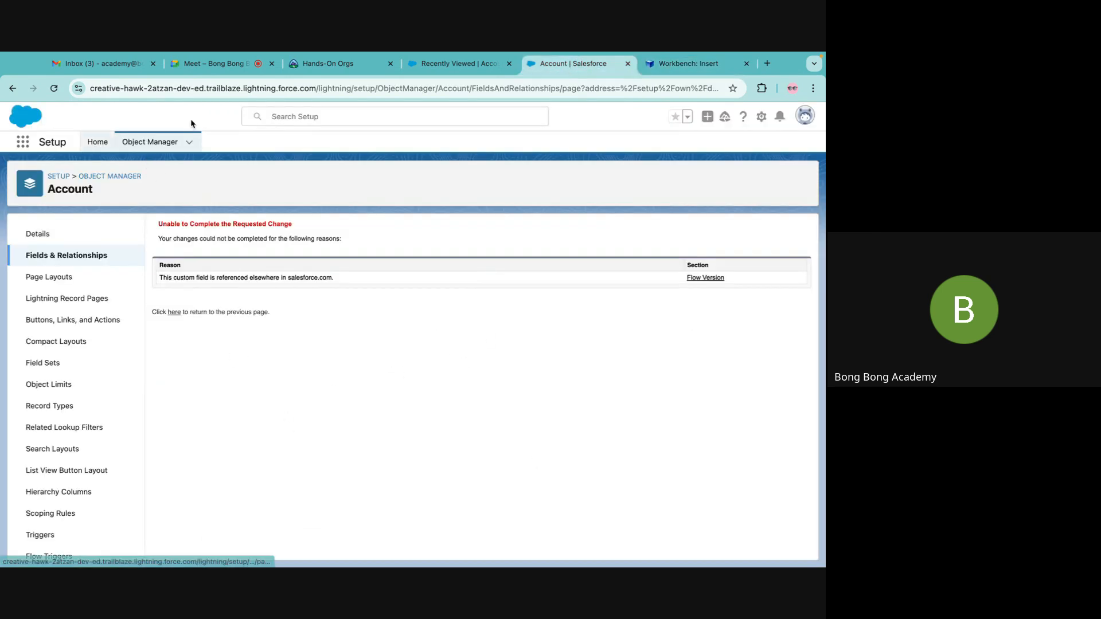
left_click(437, 66)
left_click(359, 144)
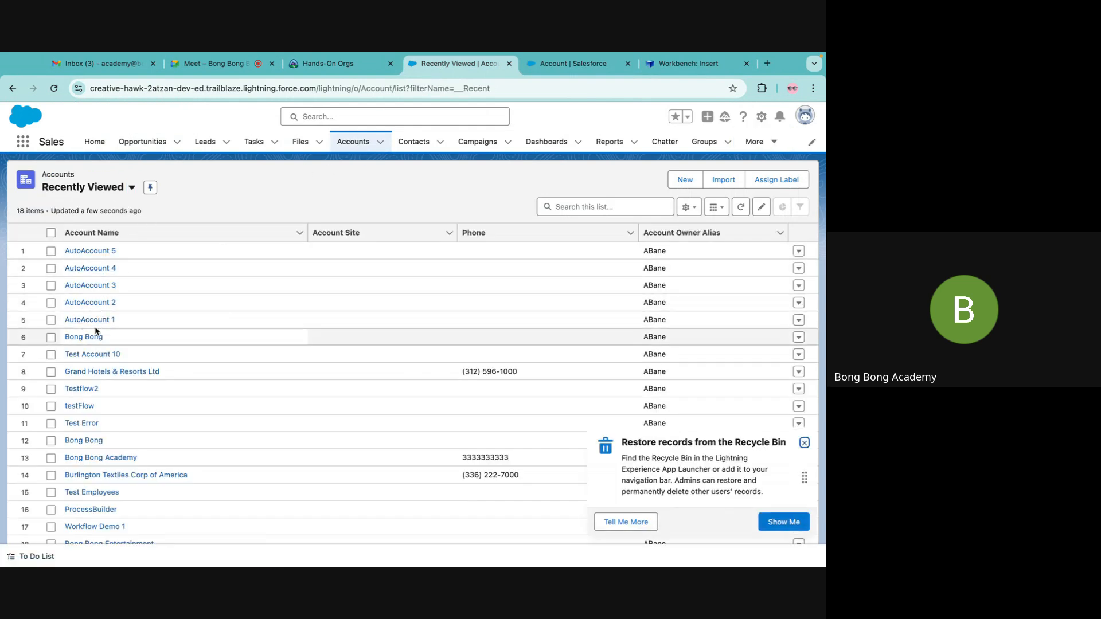
scroll(112, 349, "down", 1)
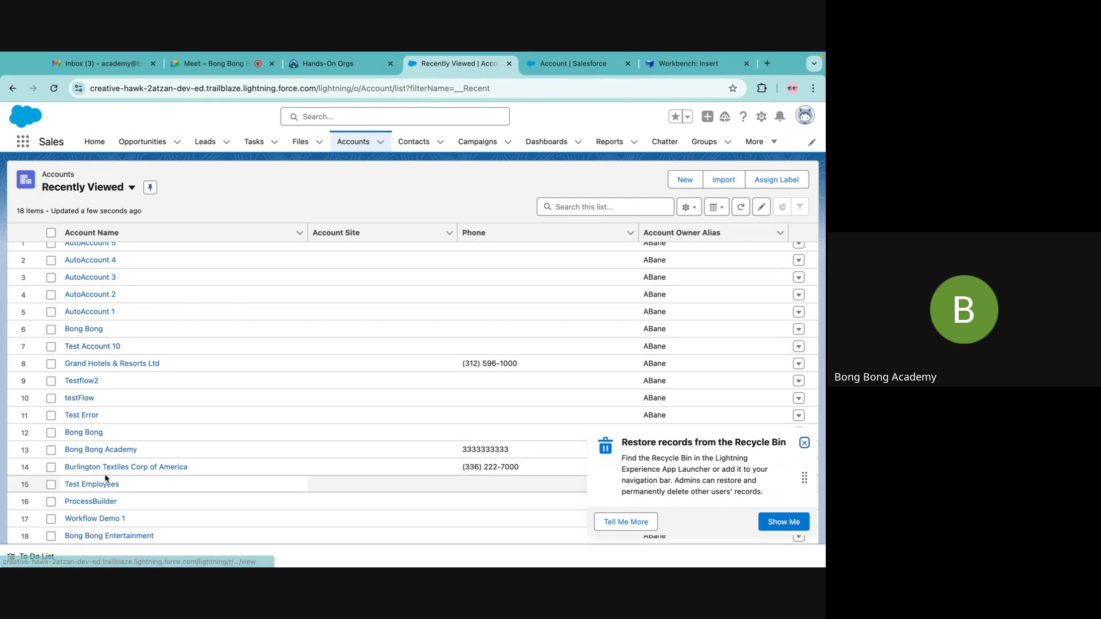
scroll(85, 407, "up", 1)
left_click(132, 187)
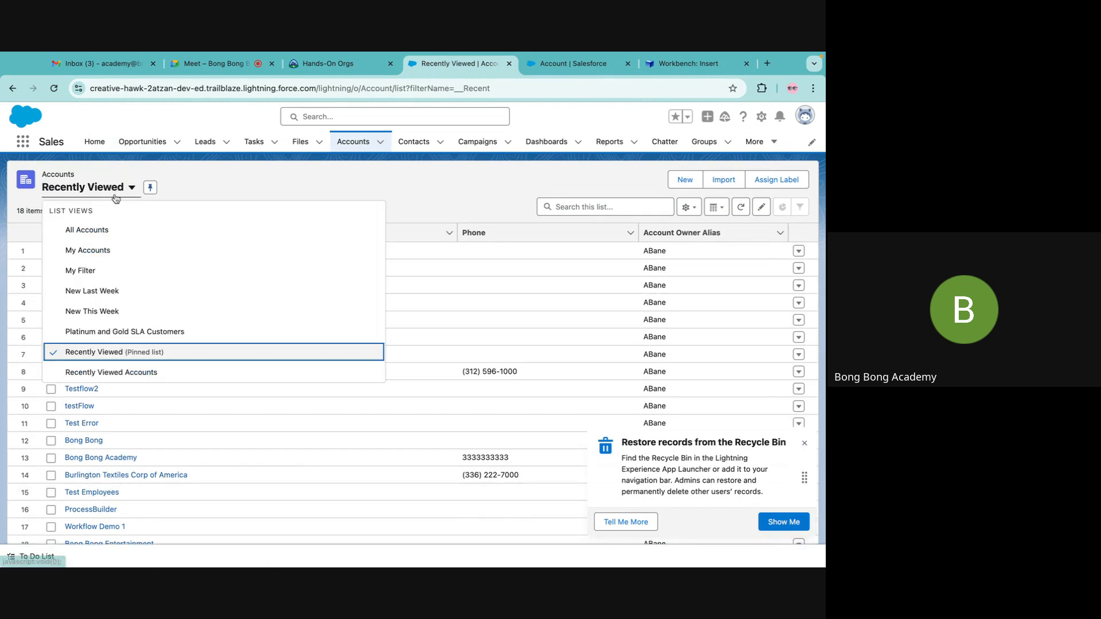
left_click(98, 231)
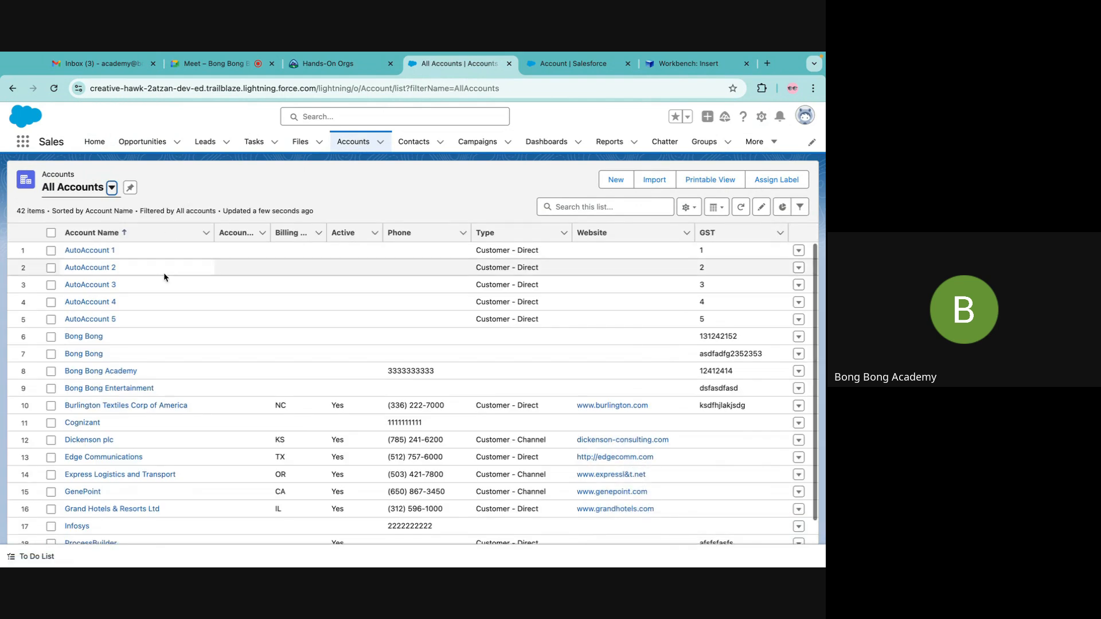
scroll(164, 273, "down", 10)
scroll(164, 277, "up", 2)
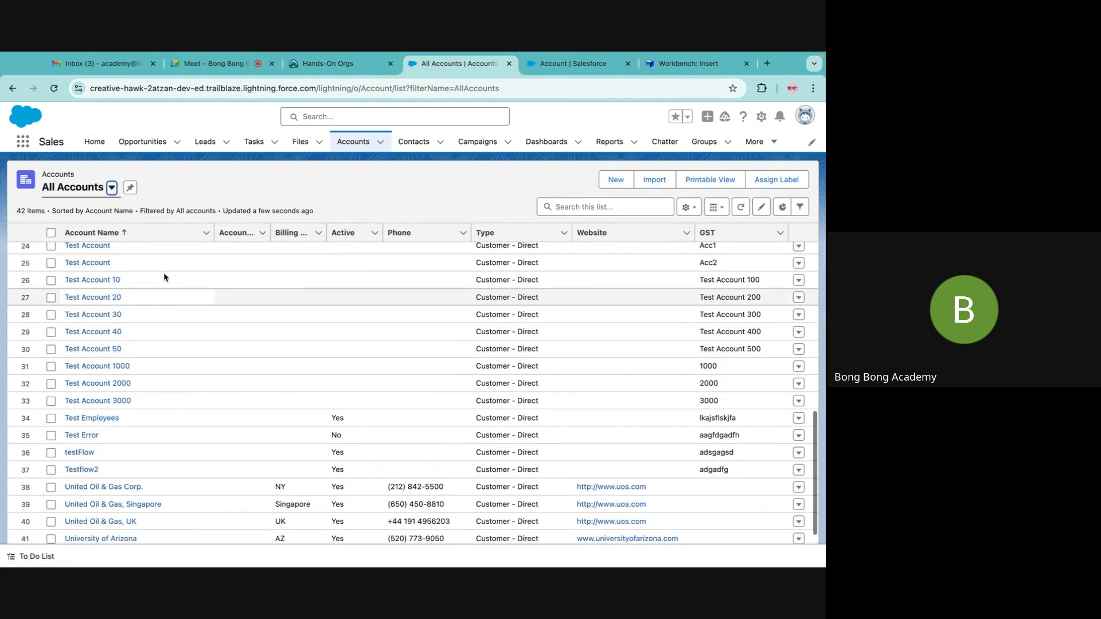
scroll(164, 277, "up", 5)
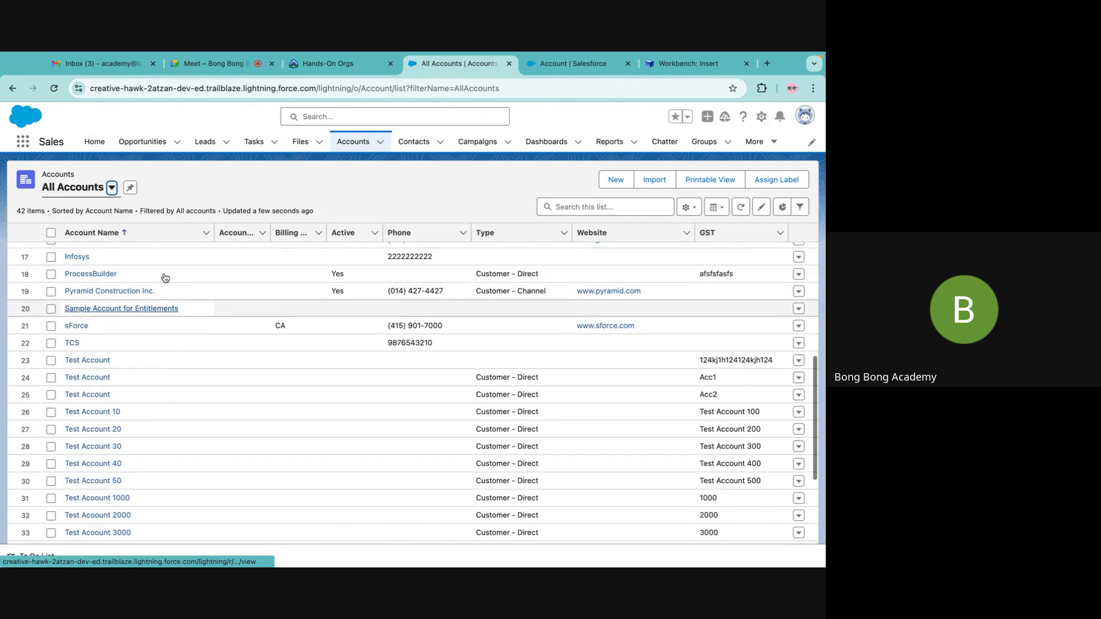
scroll(166, 278, "up", 4)
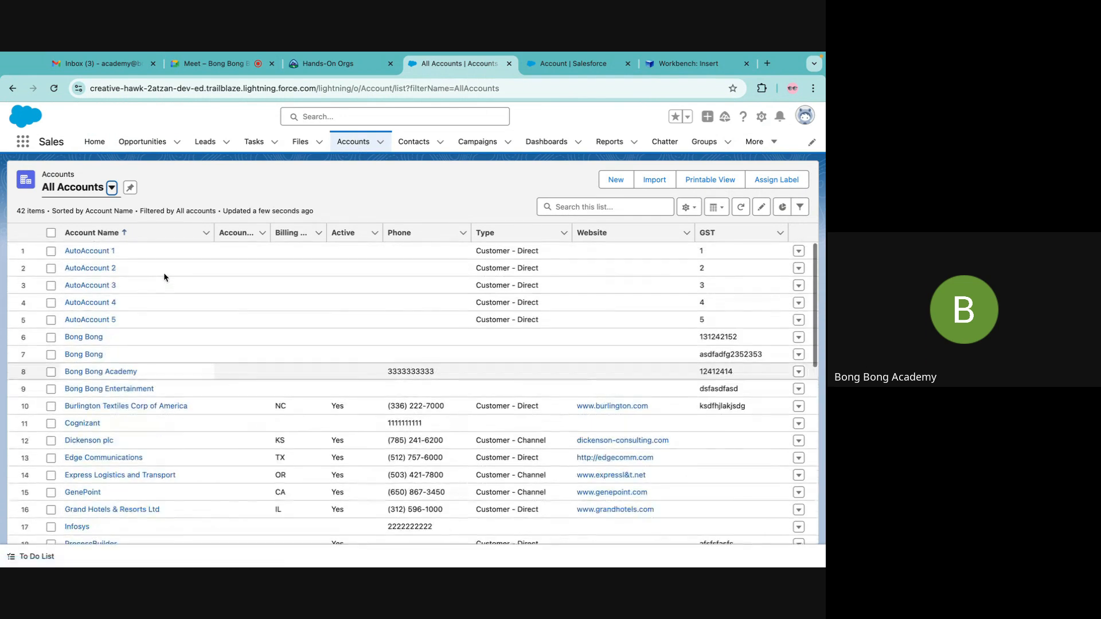
Step: Sort the All Accounts list by Account Name in descending order and look through it
left_click(125, 236)
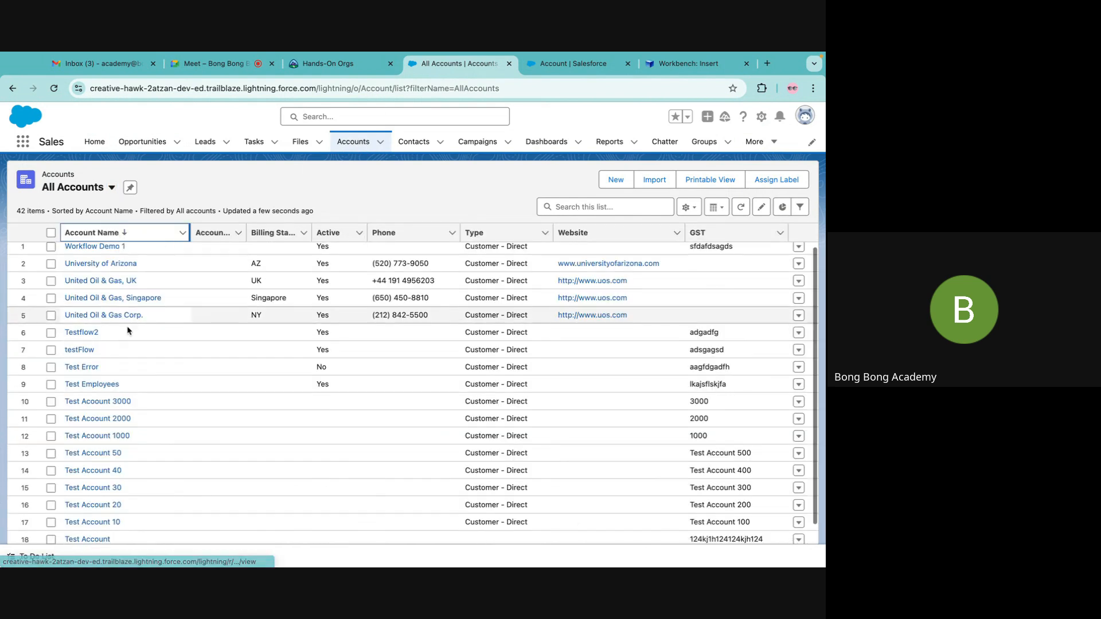
scroll(128, 330, "down", 5)
scroll(127, 330, "down", 6)
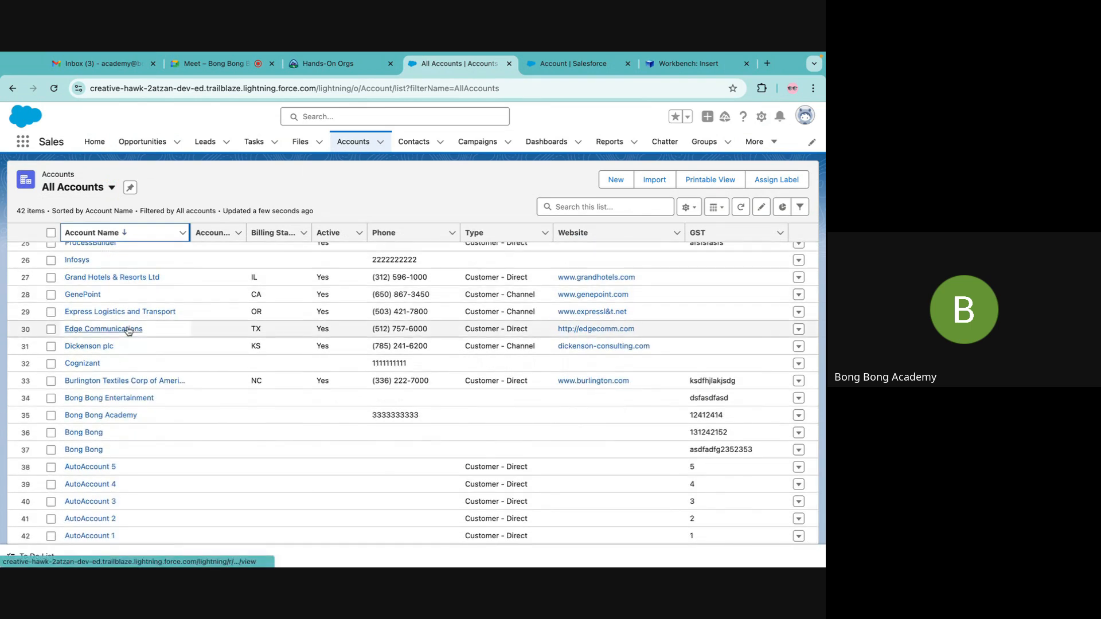
scroll(129, 330, "up", 8)
Step: Show the All Contacts list view and find the newly inserted test contacts
left_click(413, 142)
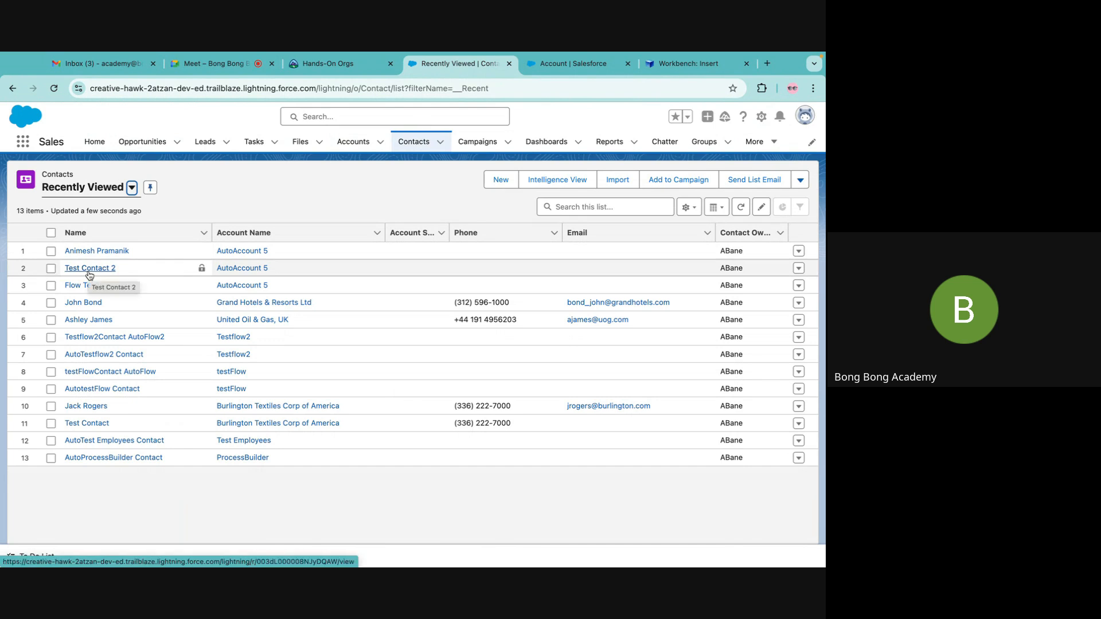
left_click(132, 188)
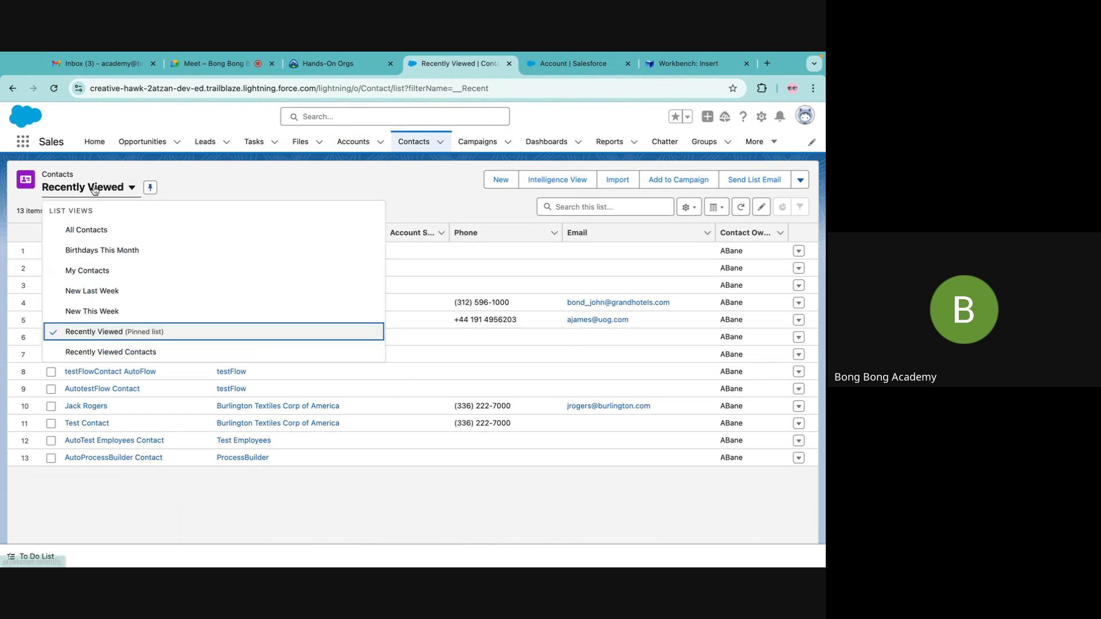
left_click(91, 230)
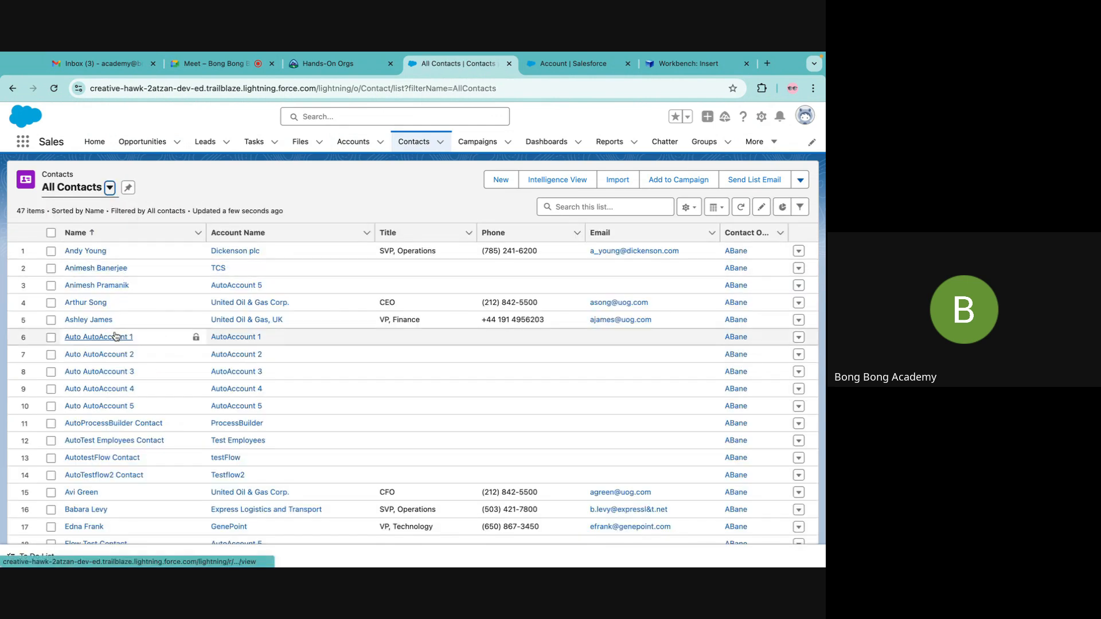
scroll(115, 337, "down", 10)
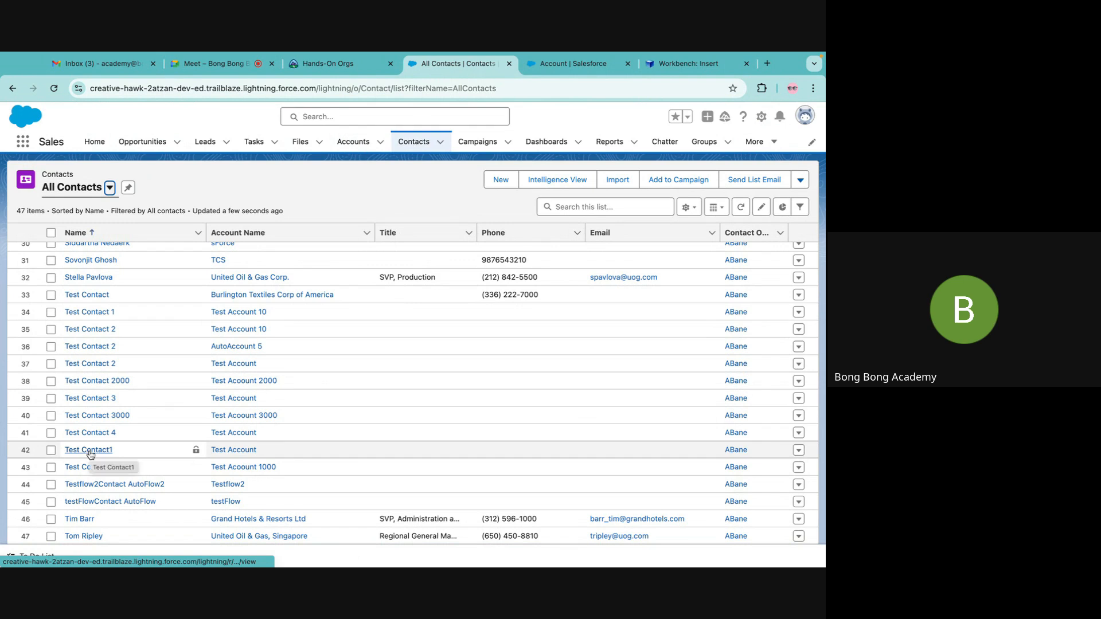
Step: Open the account linked to Test Contact1, check its GST value and related contacts, and return to the All Contacts list
left_click(226, 453)
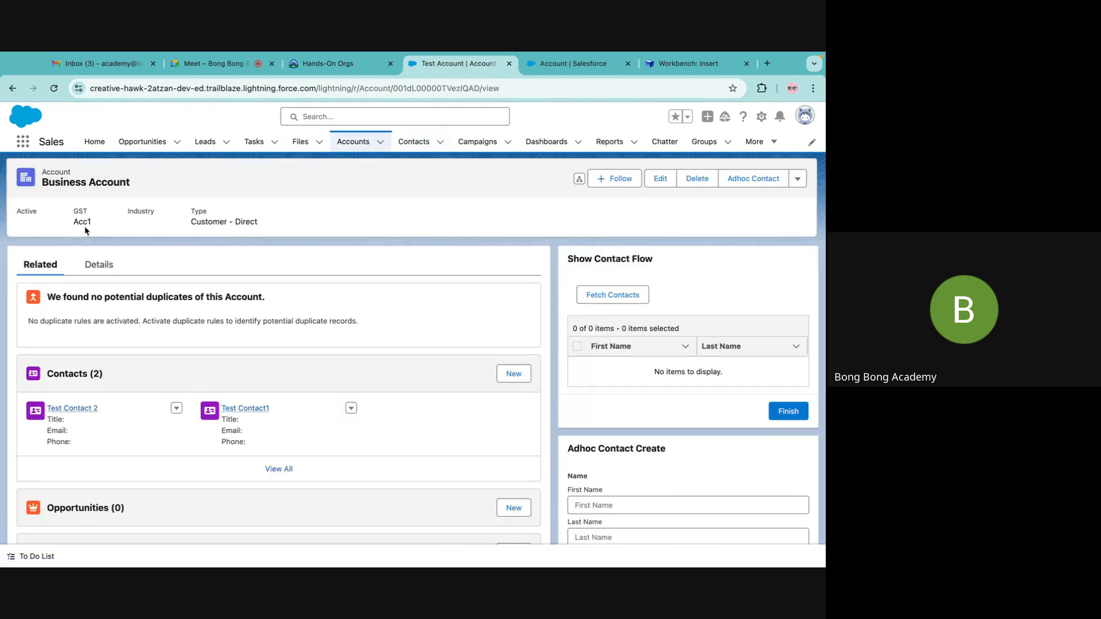
double_click(82, 223)
mouse_move(79, 409)
key("alt+Left")
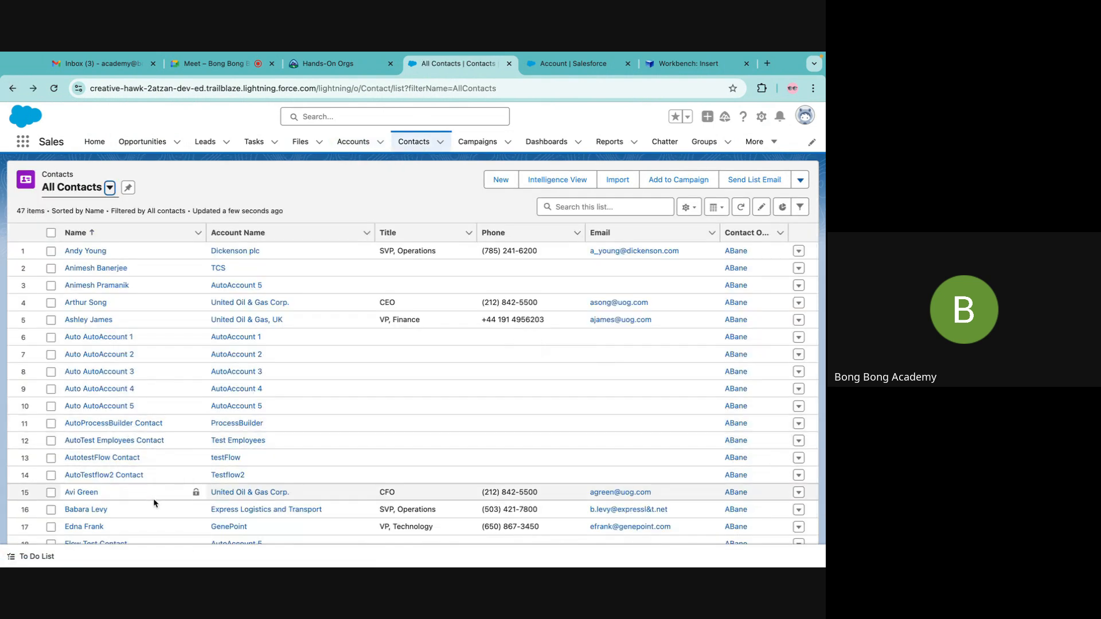
scroll(152, 503, "down", 10)
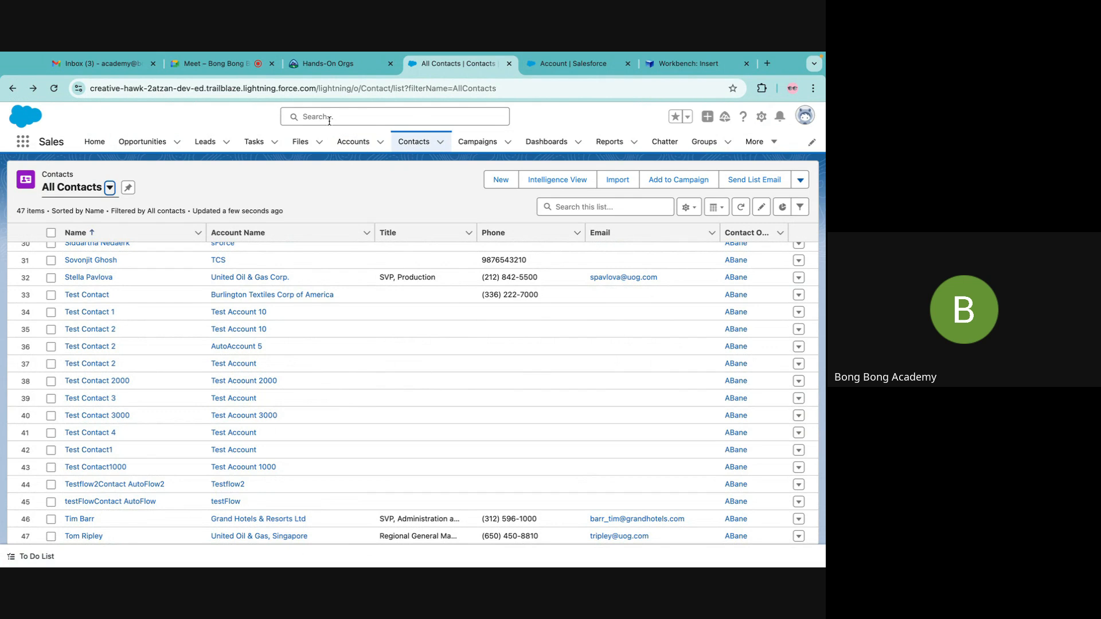
Step: Close the Salesforce and Workbench pages and launch the Salesforce org again from Hands-On Orgs
left_click(510, 64)
left_click(509, 64)
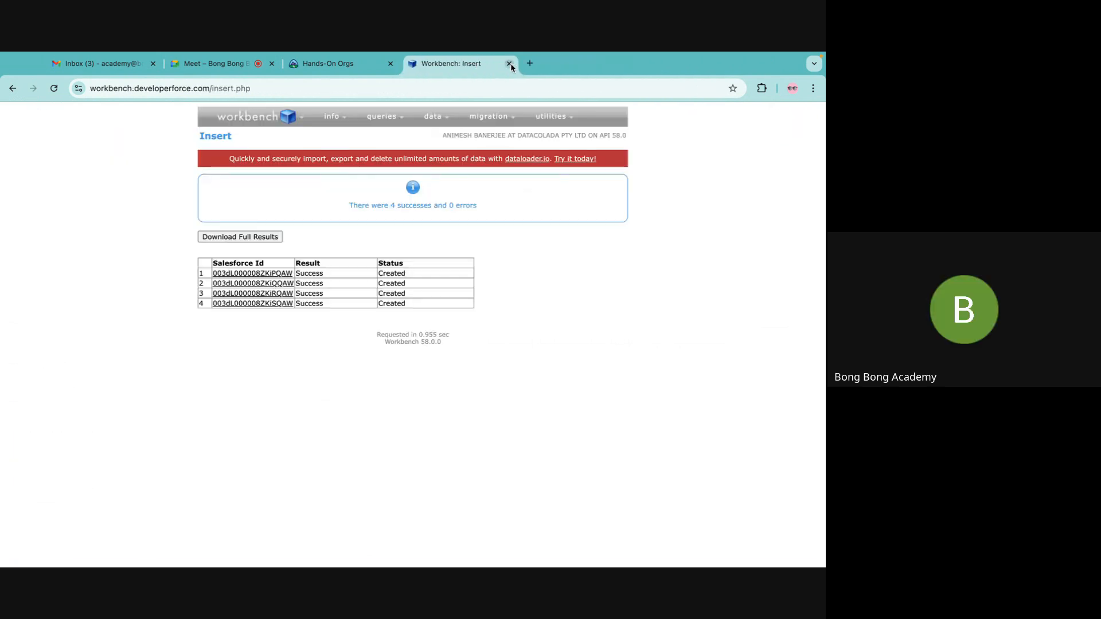
left_click(510, 64)
left_click(726, 320)
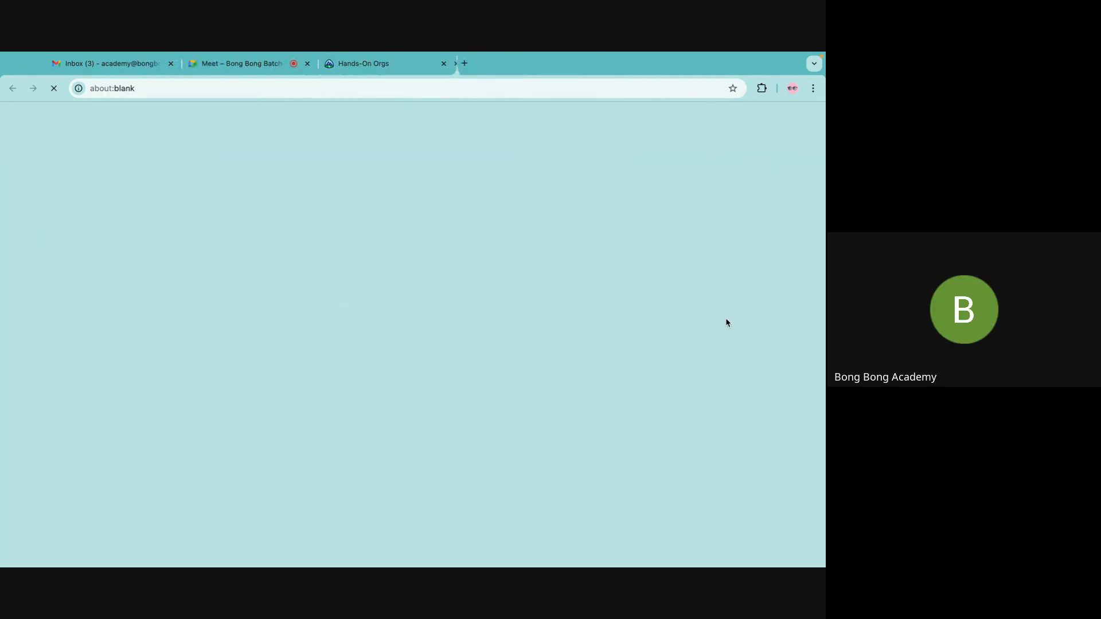
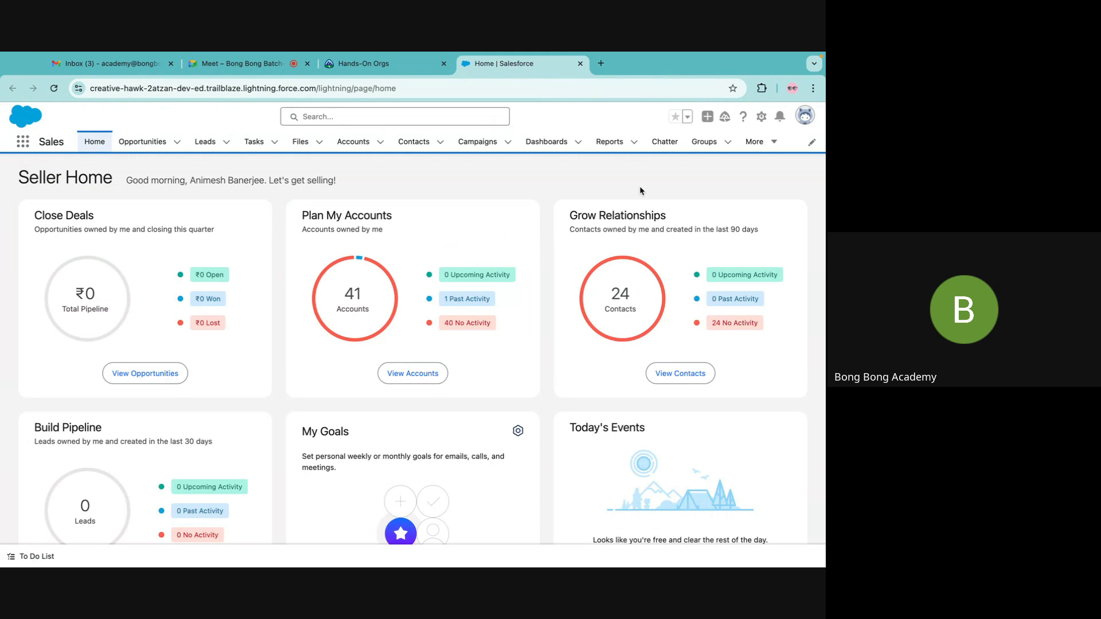
Step: Switch to Excel, close the Account workbook and the Desktop file window, and return to Chrome
mouse_move(602, 542)
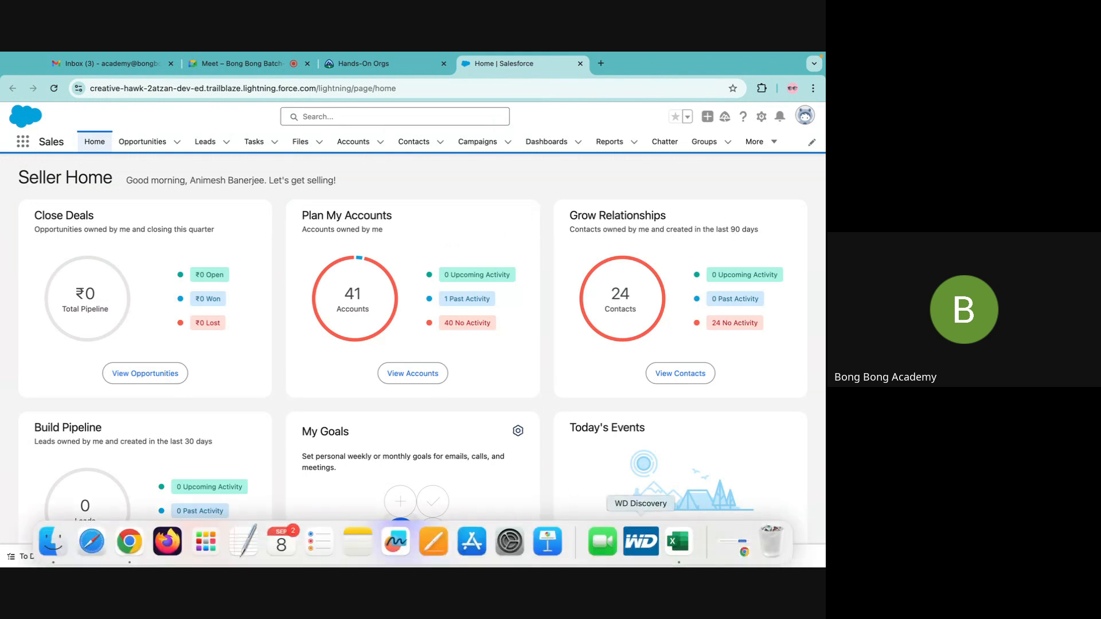
left_click(678, 542)
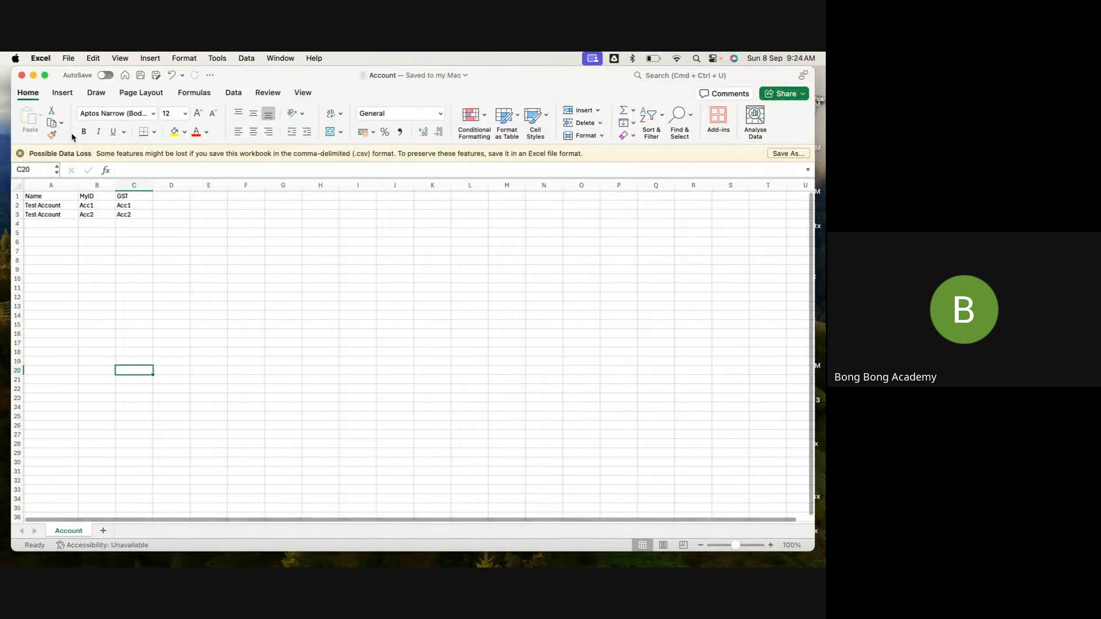
left_click(21, 75)
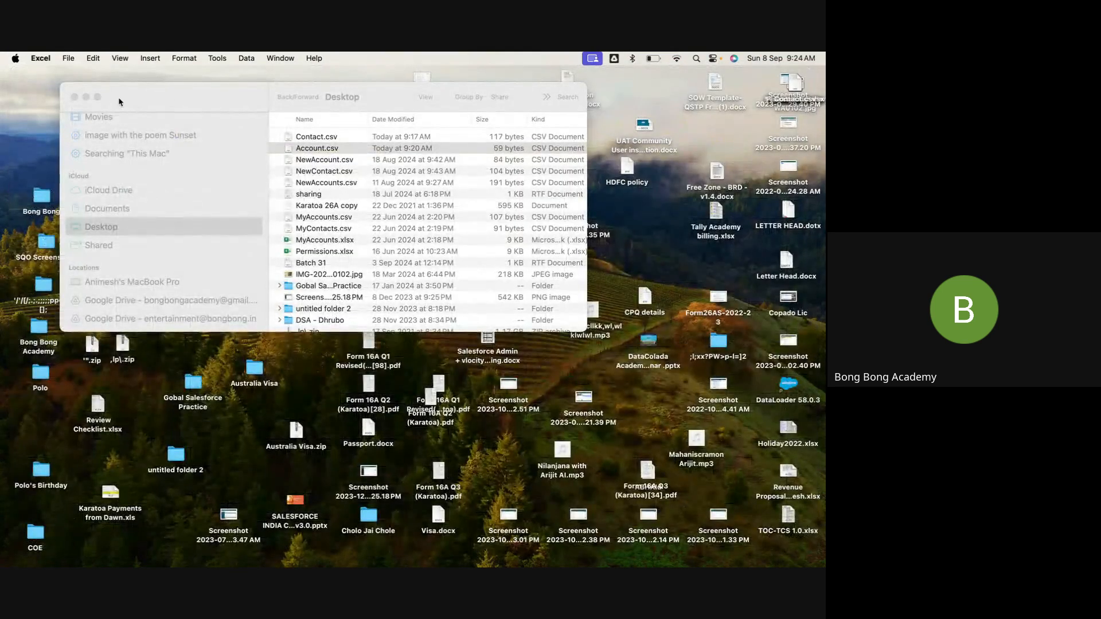
left_click(74, 97)
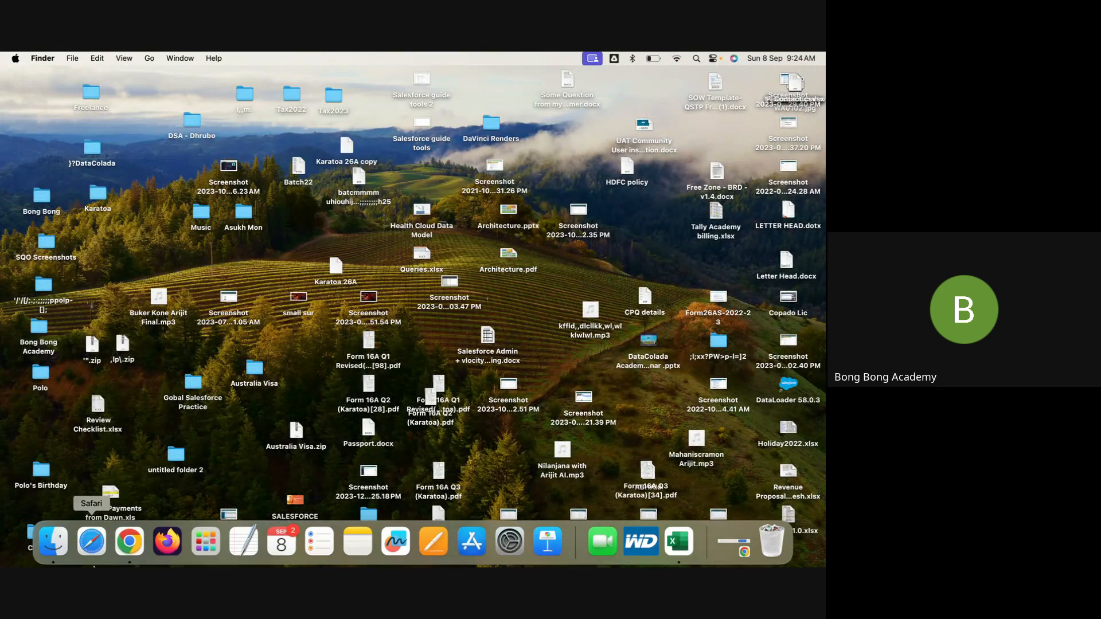
left_click(128, 556)
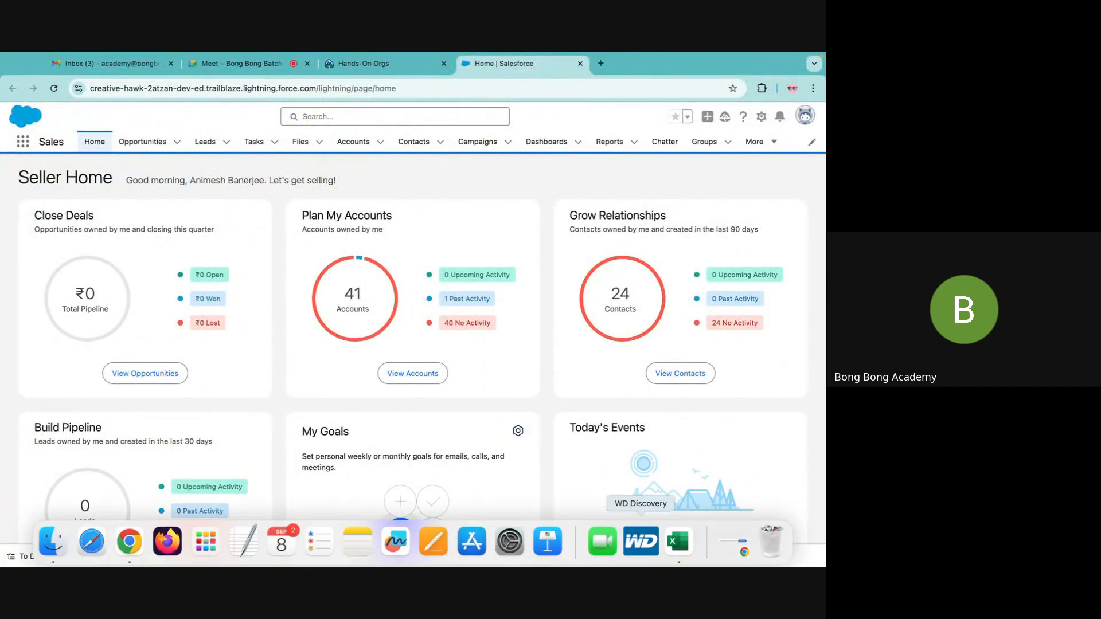
Step: Switch to Excel, create a blank workbook, and widen columns A to D
left_click(679, 548)
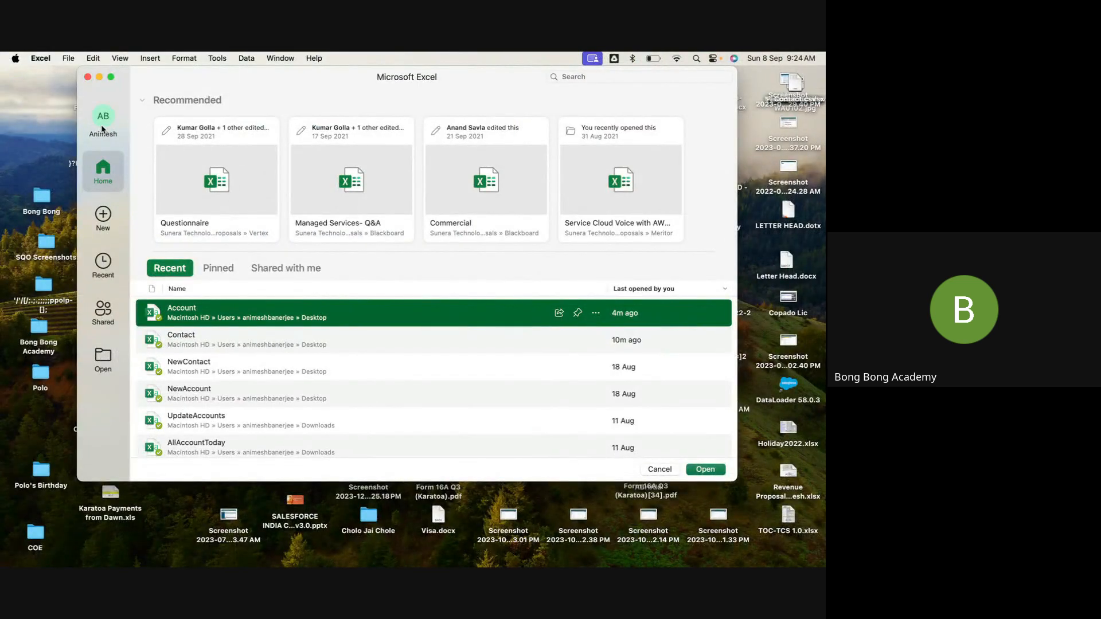
left_click(68, 58)
left_click(86, 71)
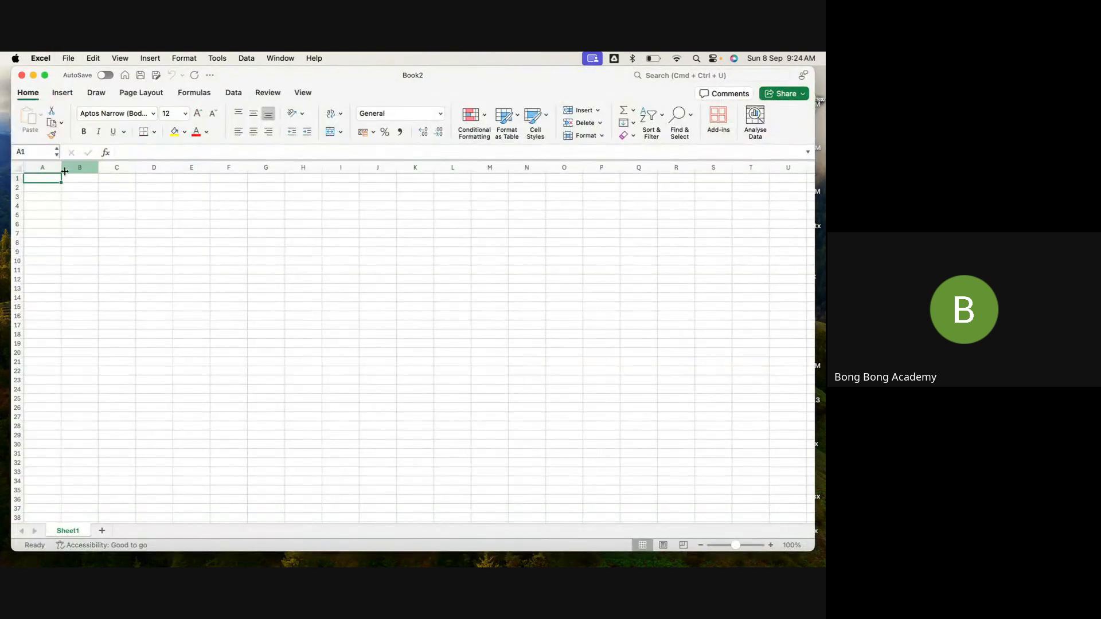
left_click_drag(62, 167, 398, 169)
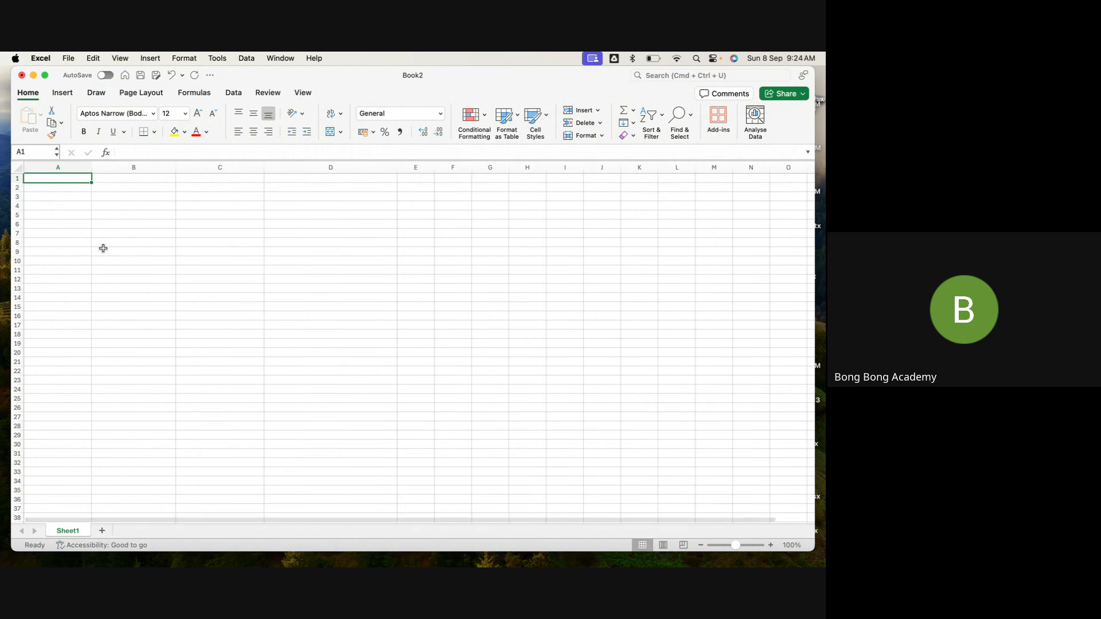
Step: Enter the heading Column 1 in cell A1
type("Colum")
key("BackSpace")
key("BackSpace")
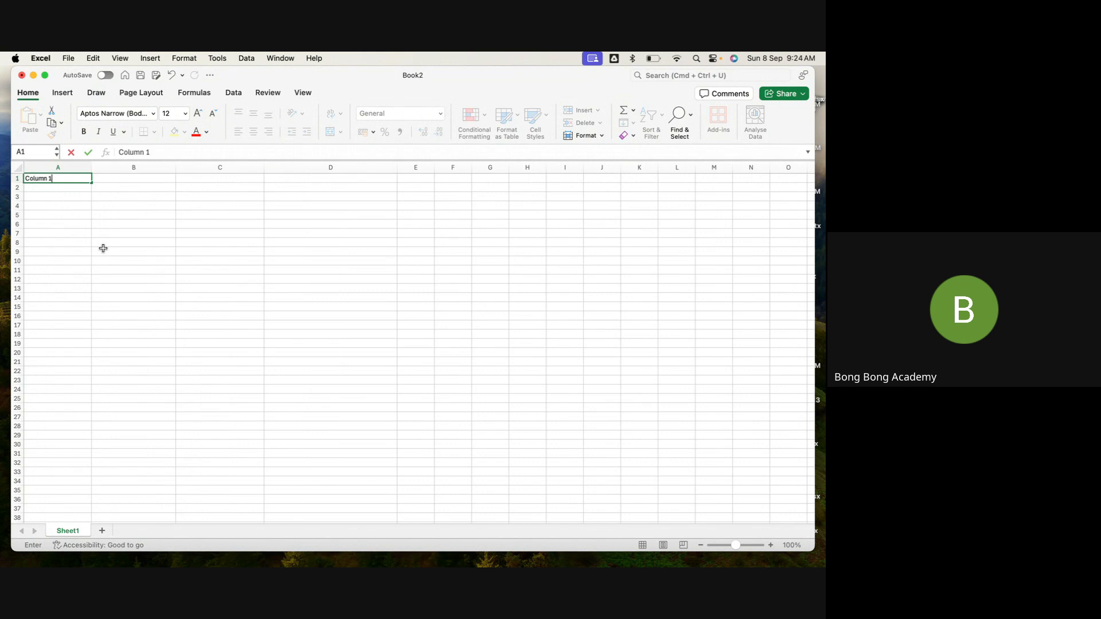
left_click(103, 248)
Step: Copy the A1 heading into cell B1 and change the copy to Column 2
left_click(59, 182)
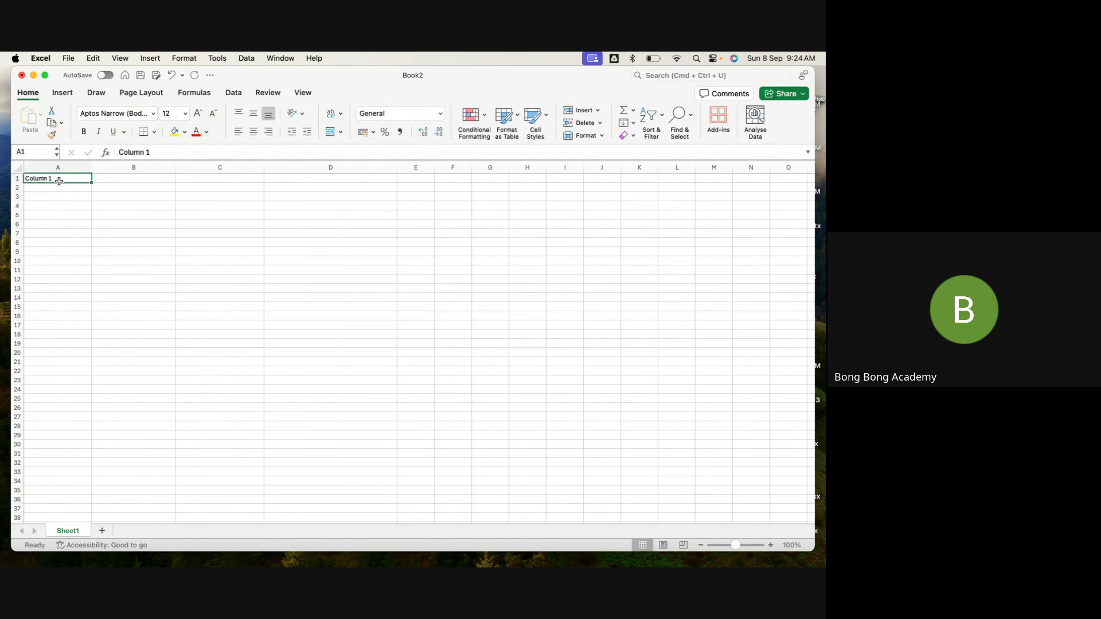
key("super+c")
left_click(140, 178)
key("super+v")
double_click(173, 180)
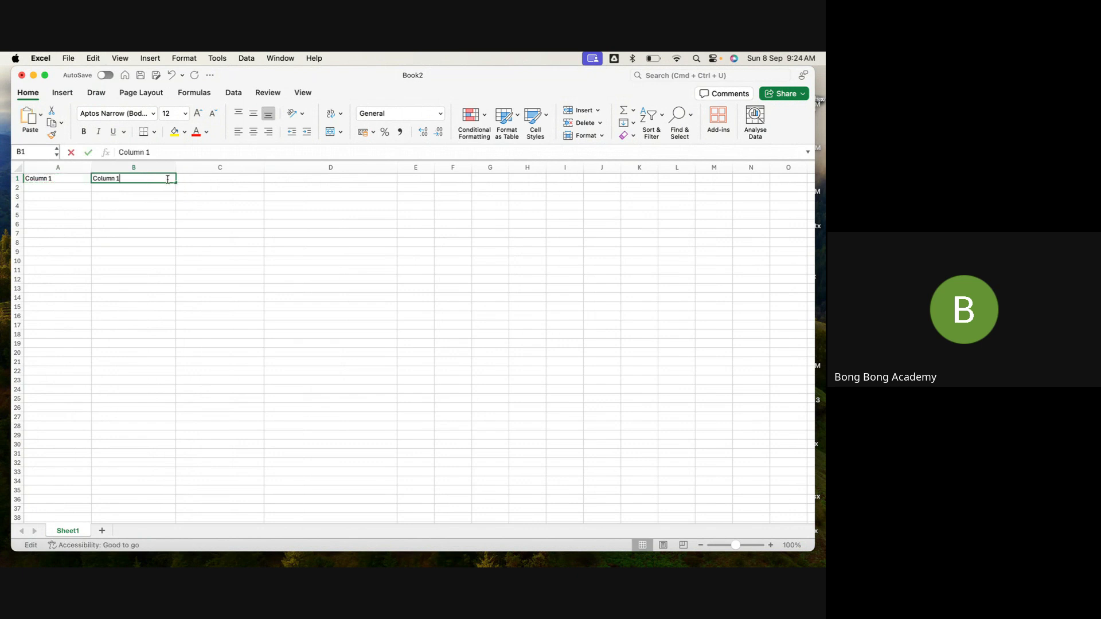
key("BackSpace")
type("2")
left_click(178, 233)
left_click(220, 167)
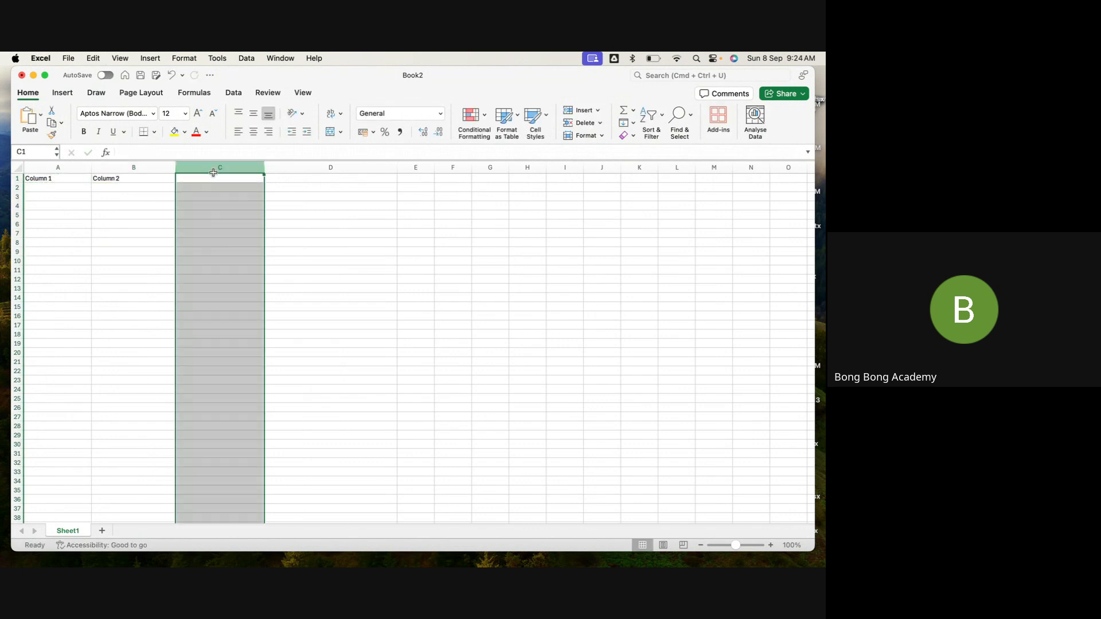
left_click(133, 167)
left_click(134, 182)
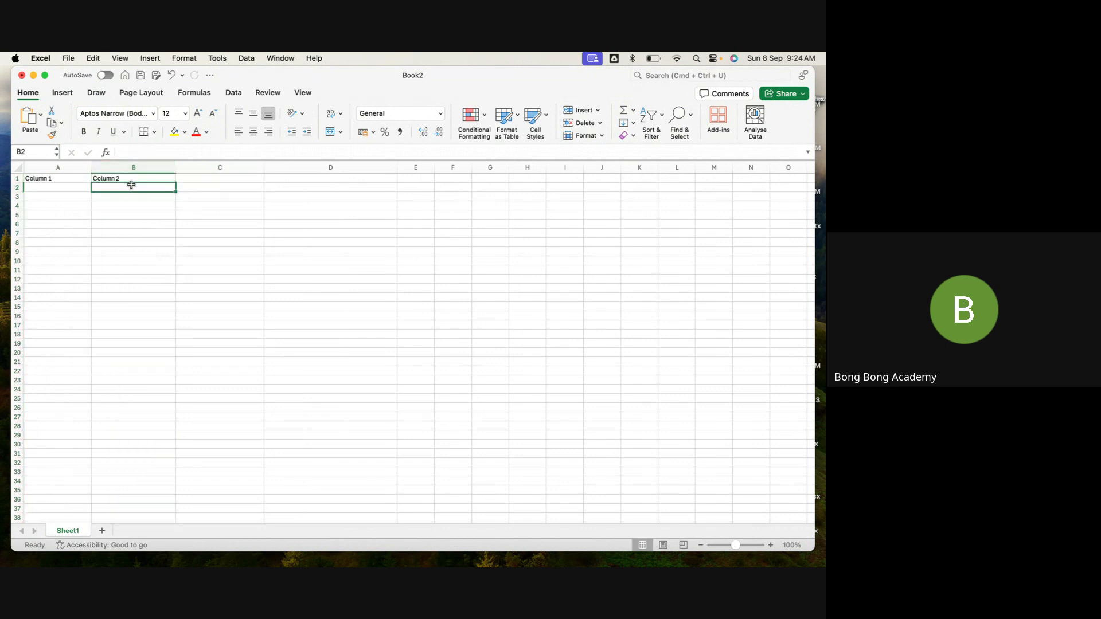
Step: Copy the Column 2 heading from cell B1 into C1 and change the copy to Column 3
key("super+c")
left_click(224, 182)
key("super+v")
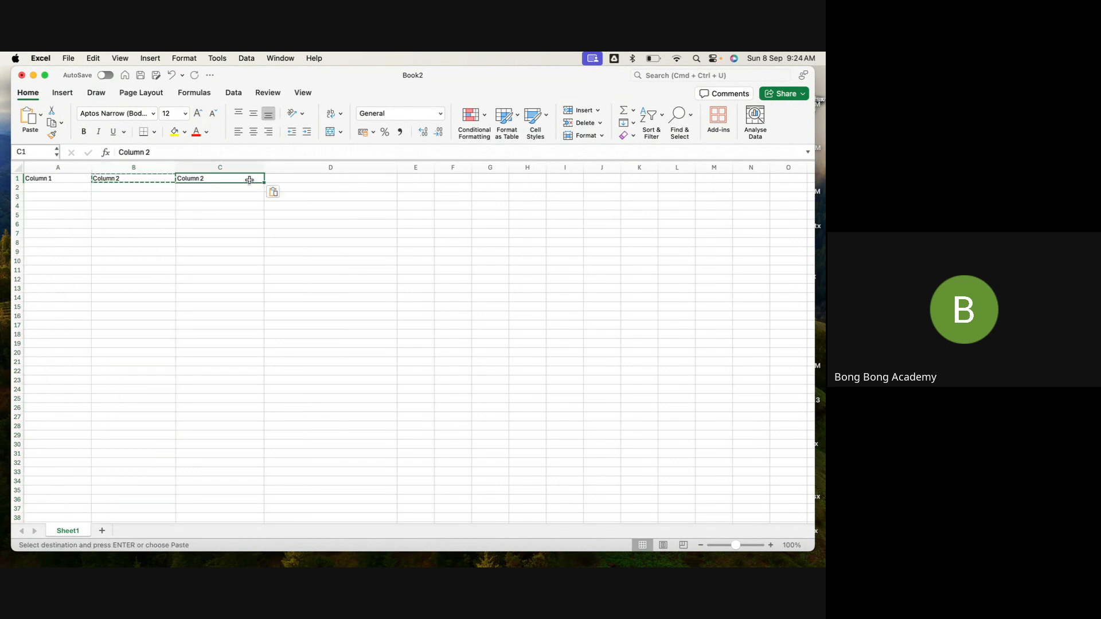
double_click(250, 179)
key("BackSpace")
type("3")
left_click(308, 179)
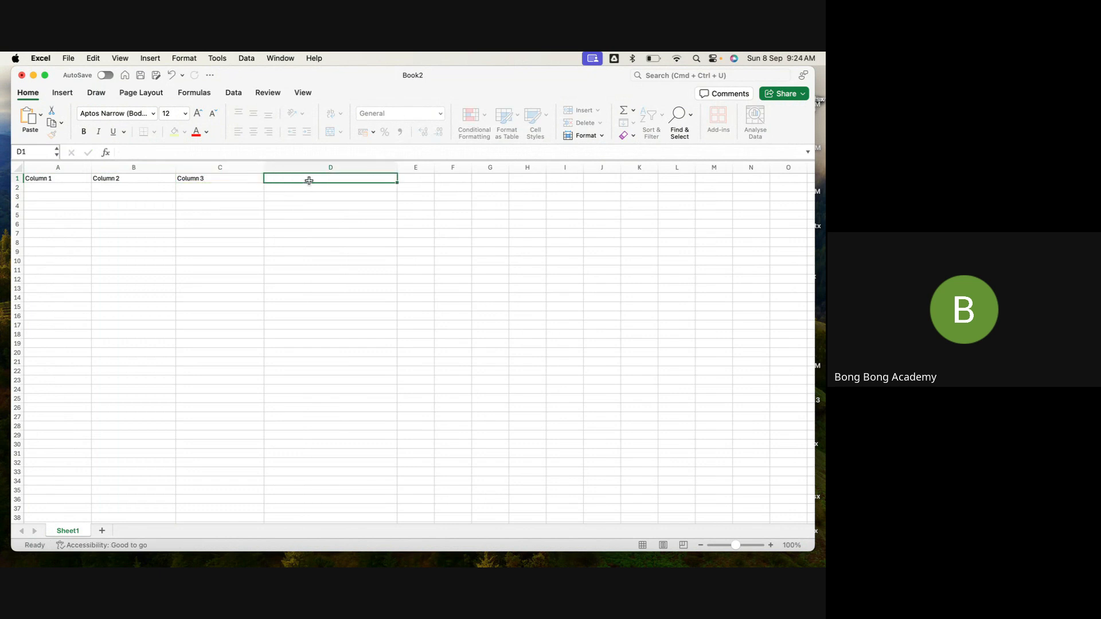
Step: Copy the Column 3 heading from cell C1 into D1 and change the copy to Column 4
left_click(219, 180)
key("super+c")
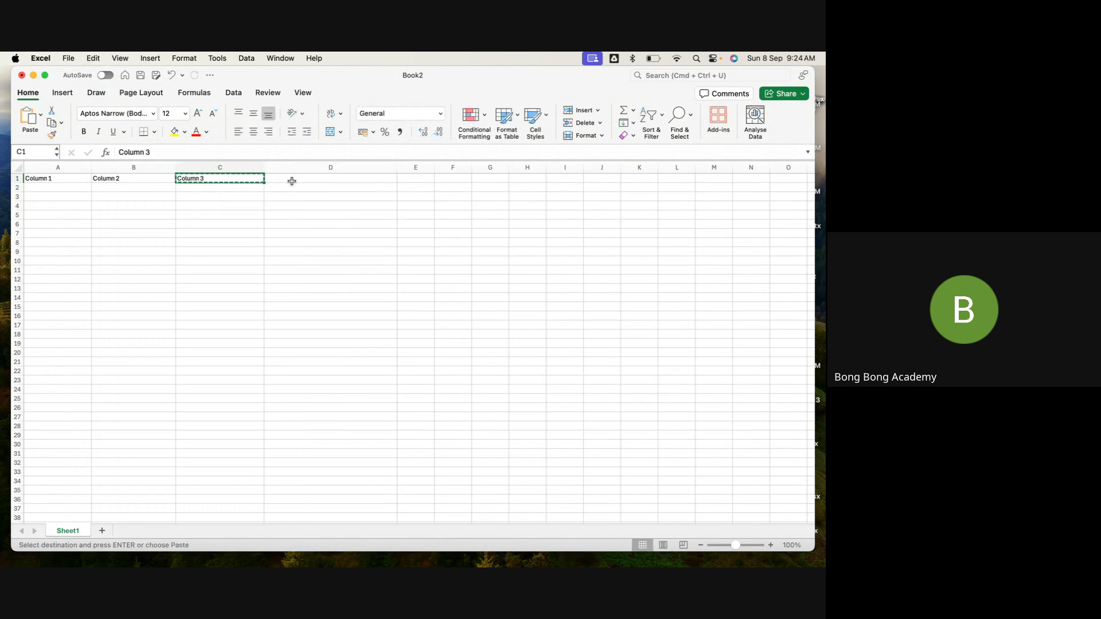
left_click(291, 180)
key("super+v")
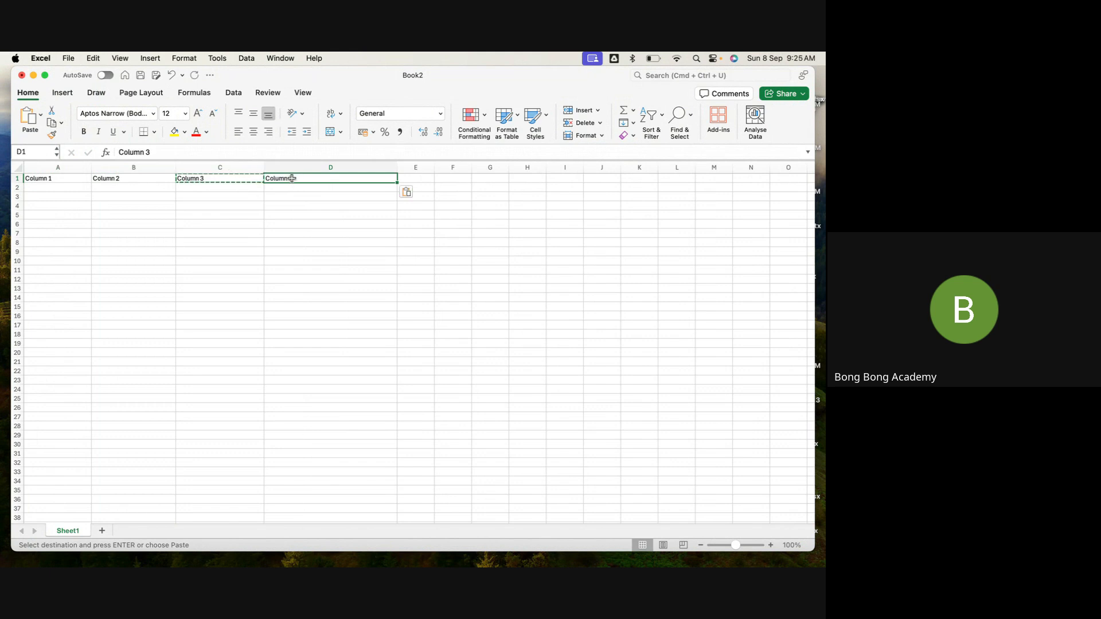
double_click(293, 179)
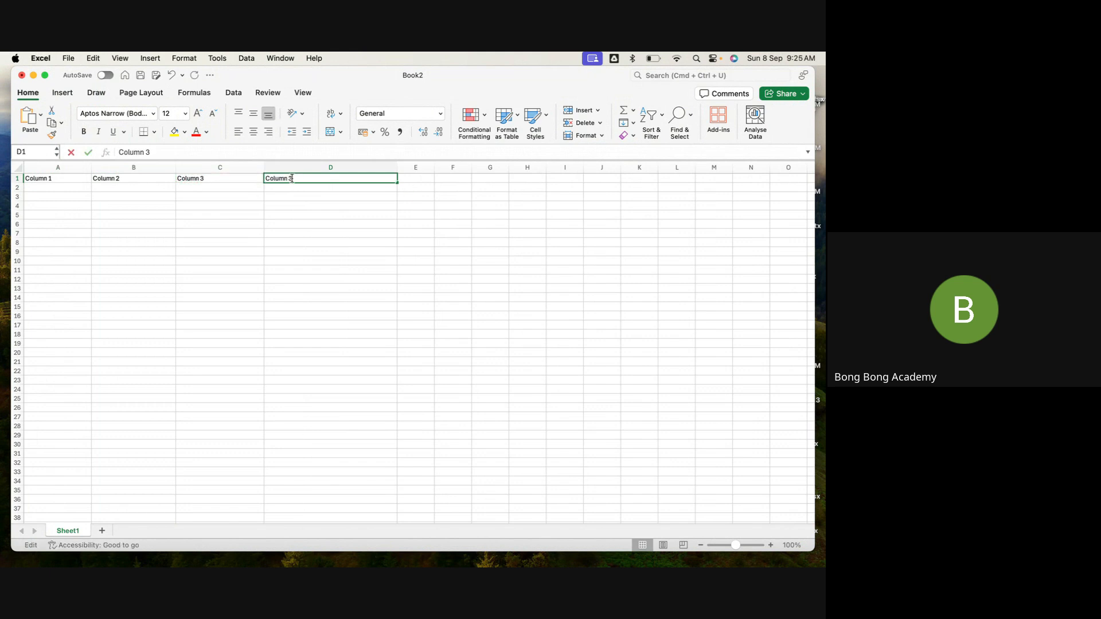
left_click(498, 214)
left_click(433, 180)
type("Tab")
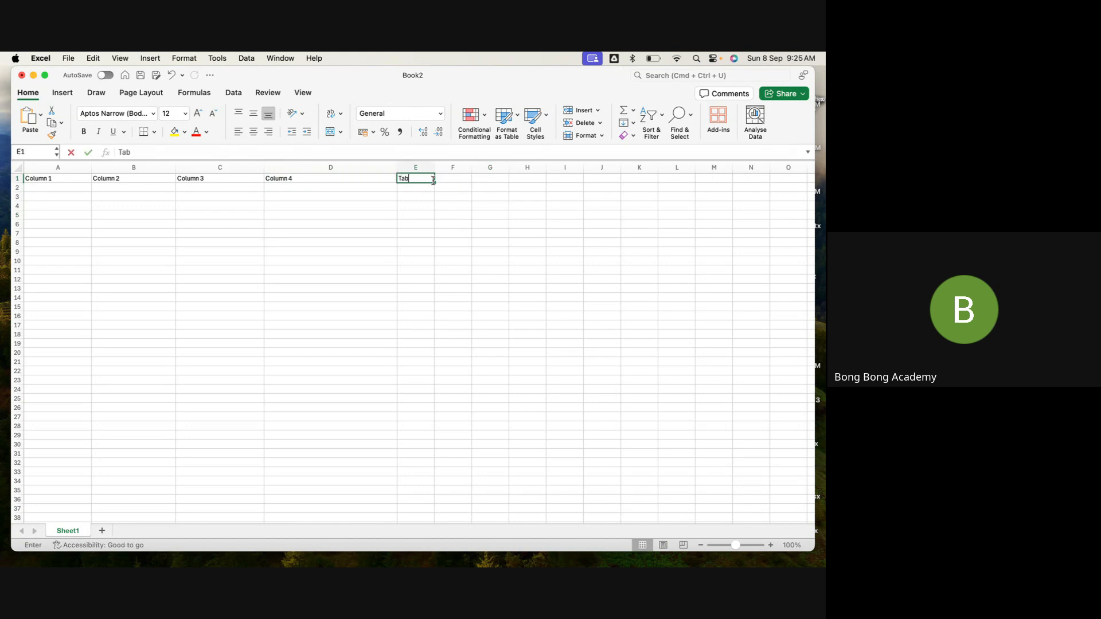
key("BackSpace")
key("BackSpace")
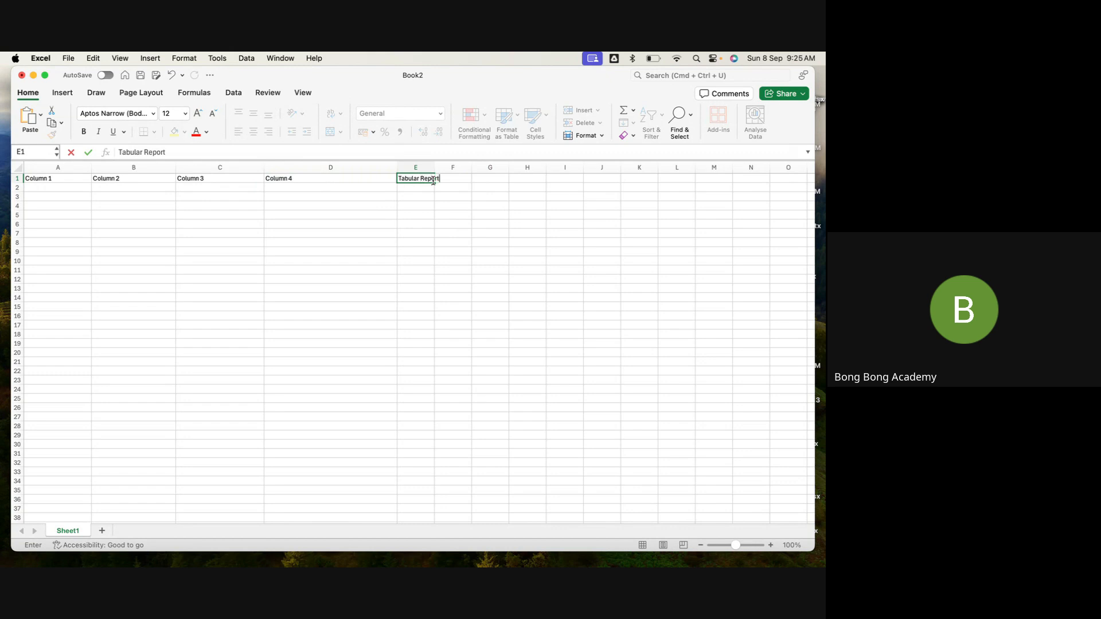
double_click(435, 168)
left_click(426, 225)
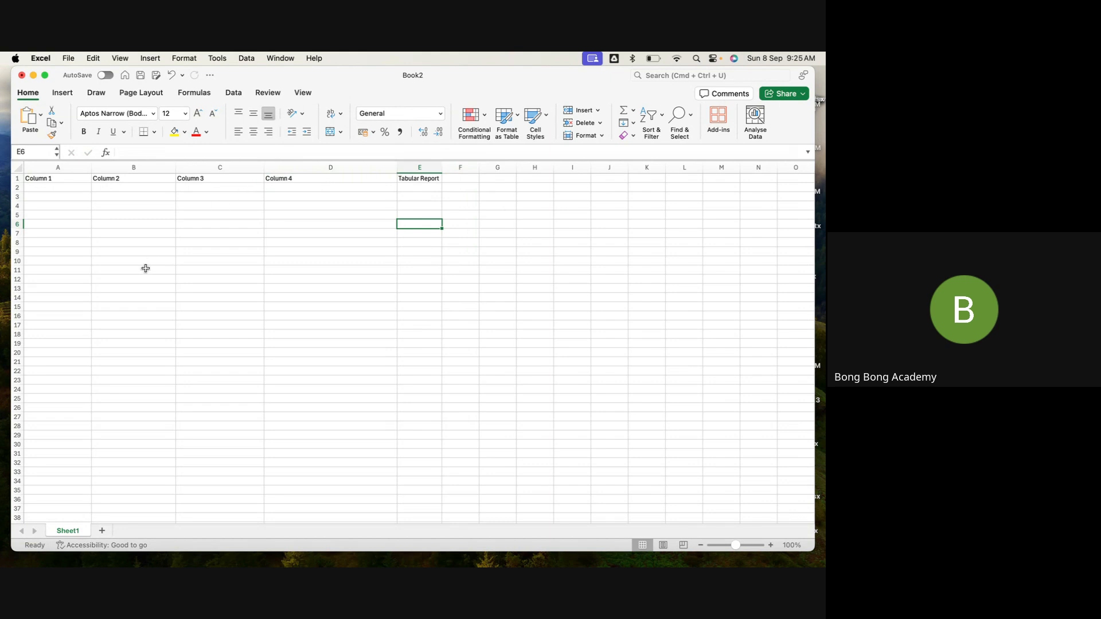
left_click(406, 180)
key("Delete")
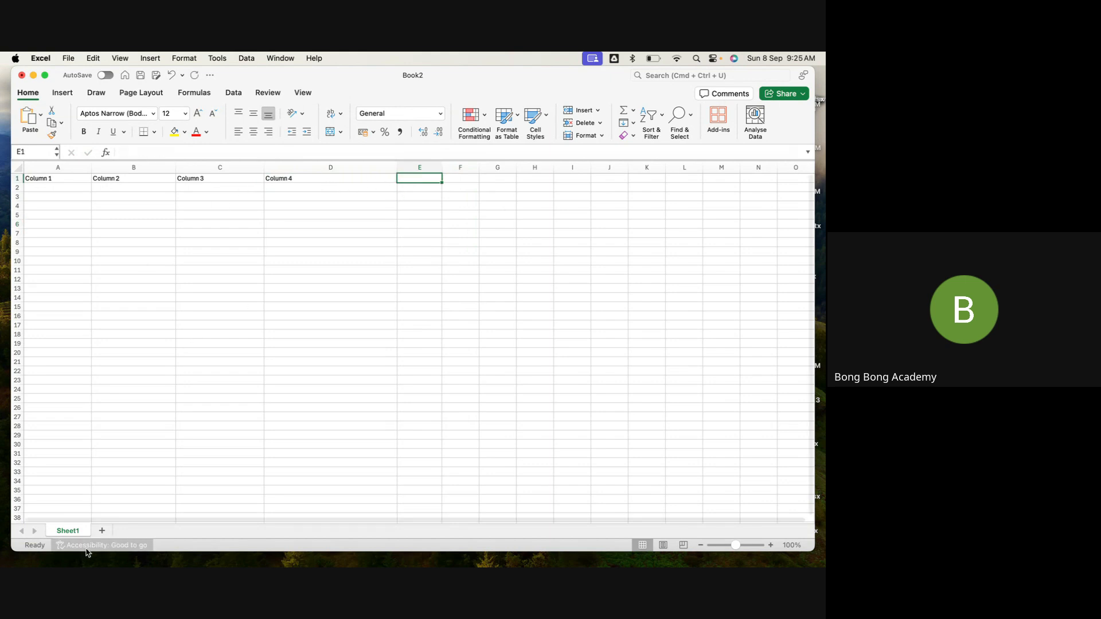
Step: Rename the worksheet Sheet1 as Tabular Report
right_click(68, 533)
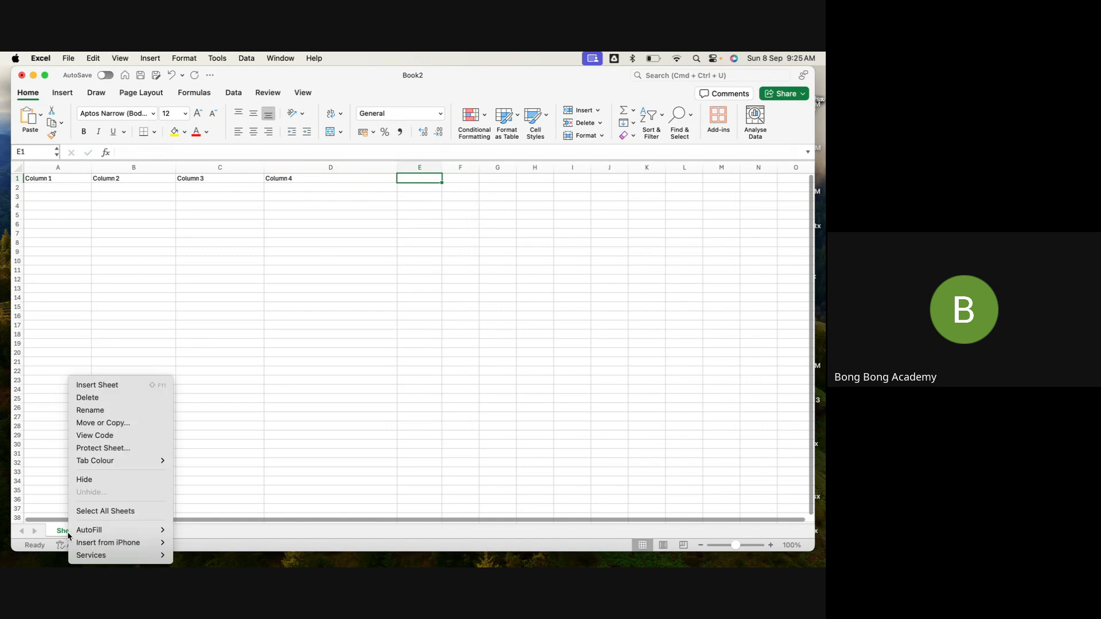
left_click(92, 410)
type("Tabula")
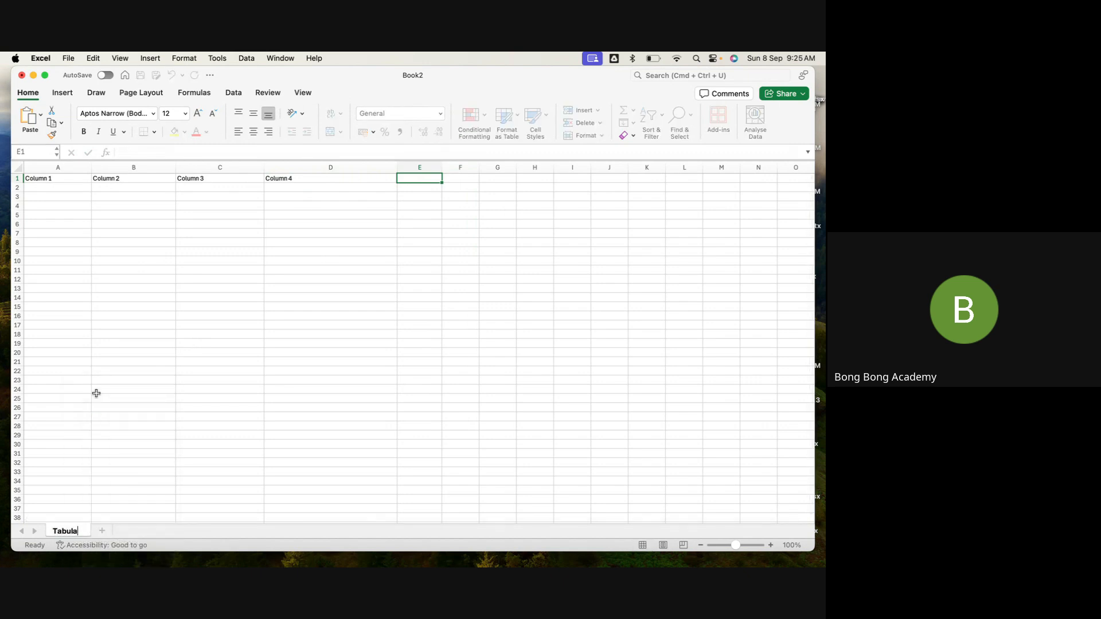
type("r Report")
left_click(133, 334)
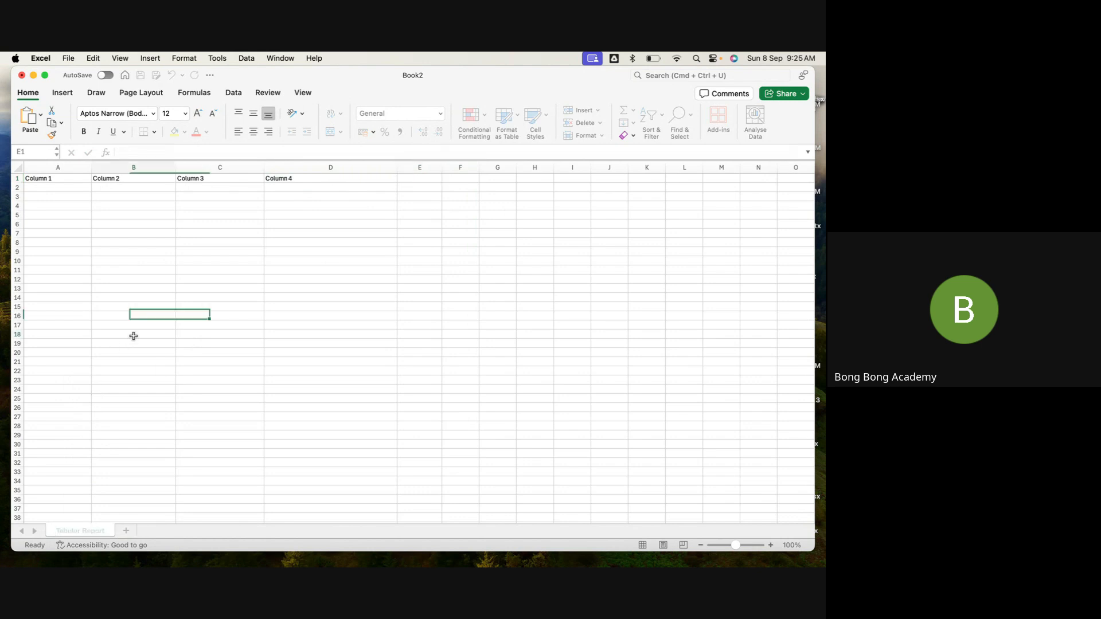
Step: Fill cells A2 to A5 under Column 1 with Value 1, Value 2, Value 3 and Value 4
left_click(59, 193)
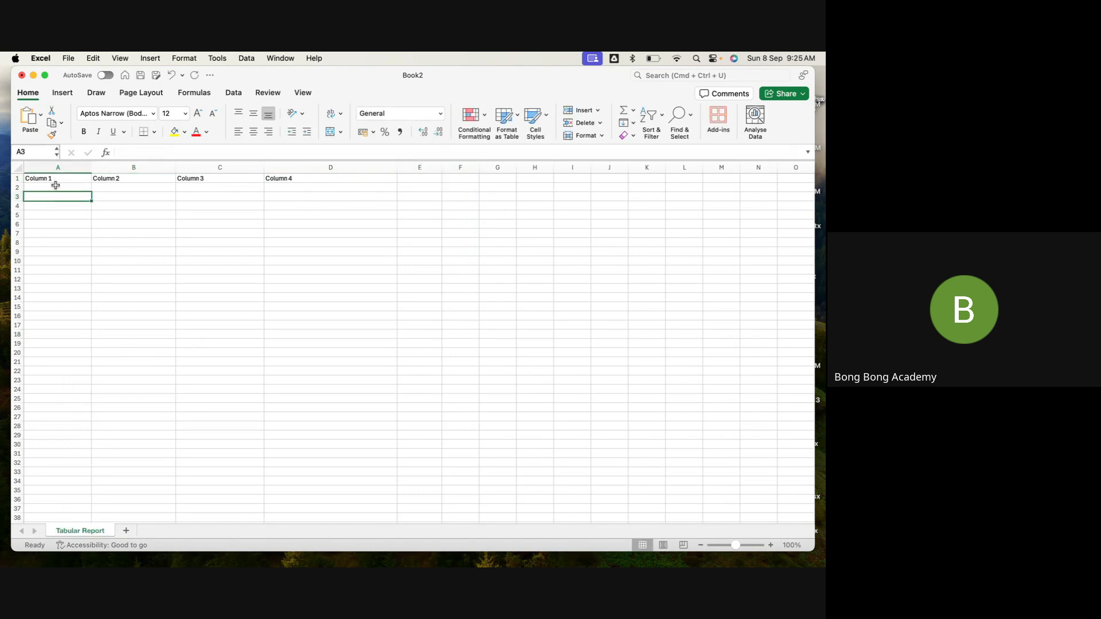
left_click(56, 186)
type("Value 1")
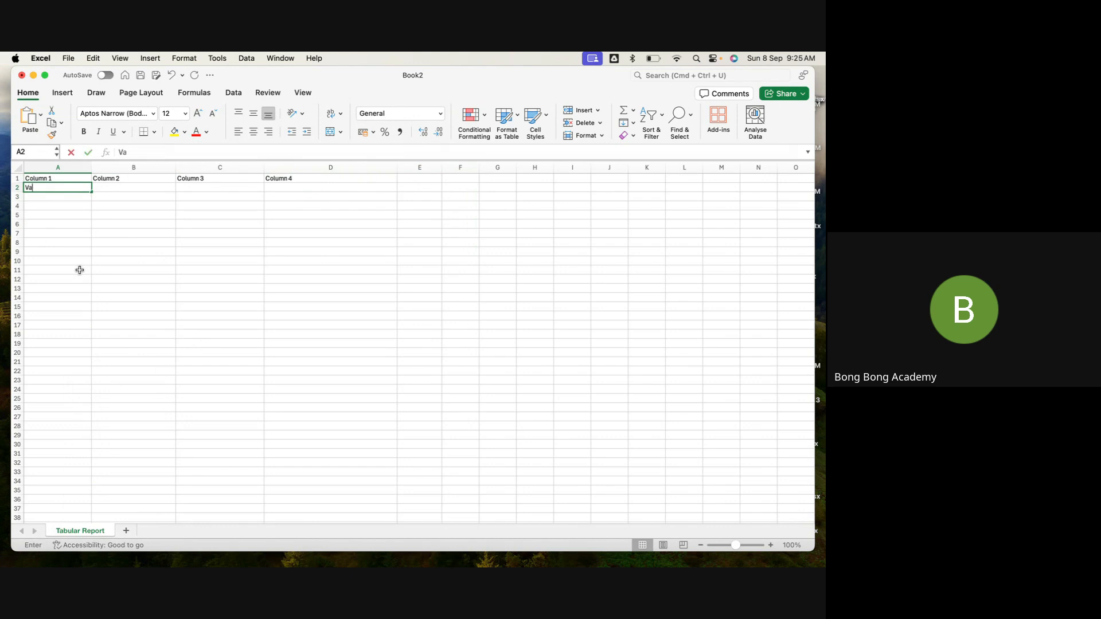
left_click(48, 197)
type("Value 2")
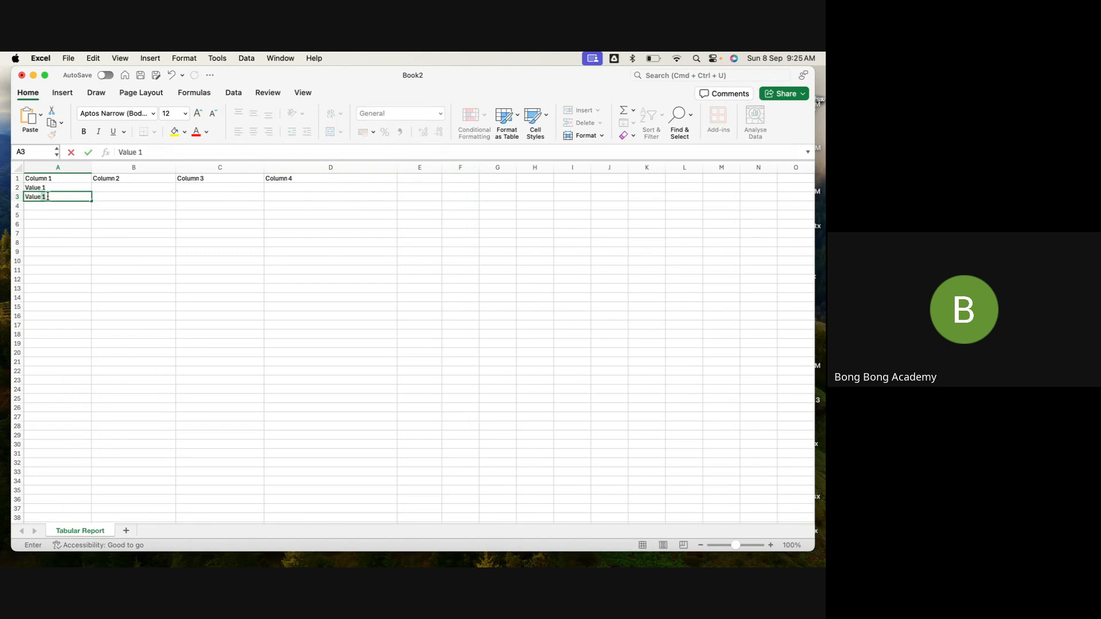
key("Return")
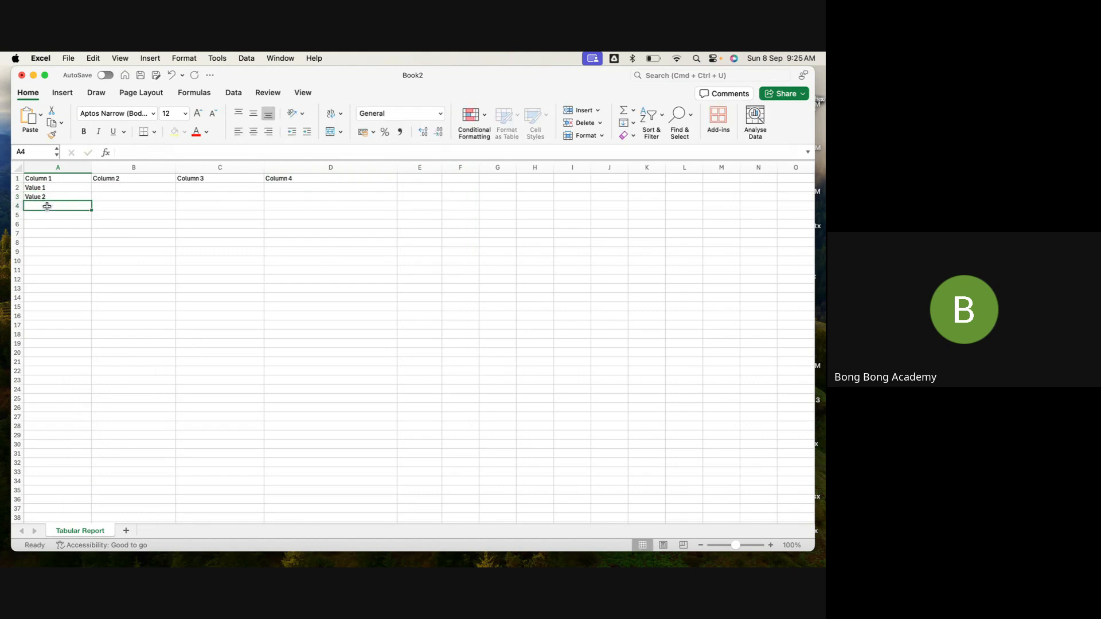
type("Value ")
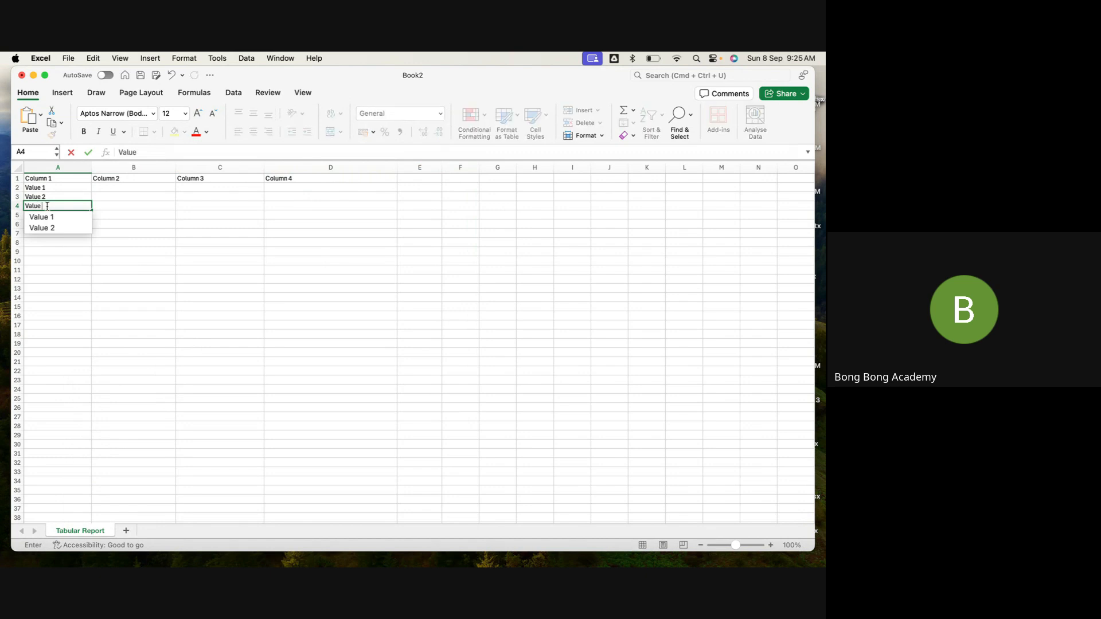
type("3")
key("Return")
type("Valu")
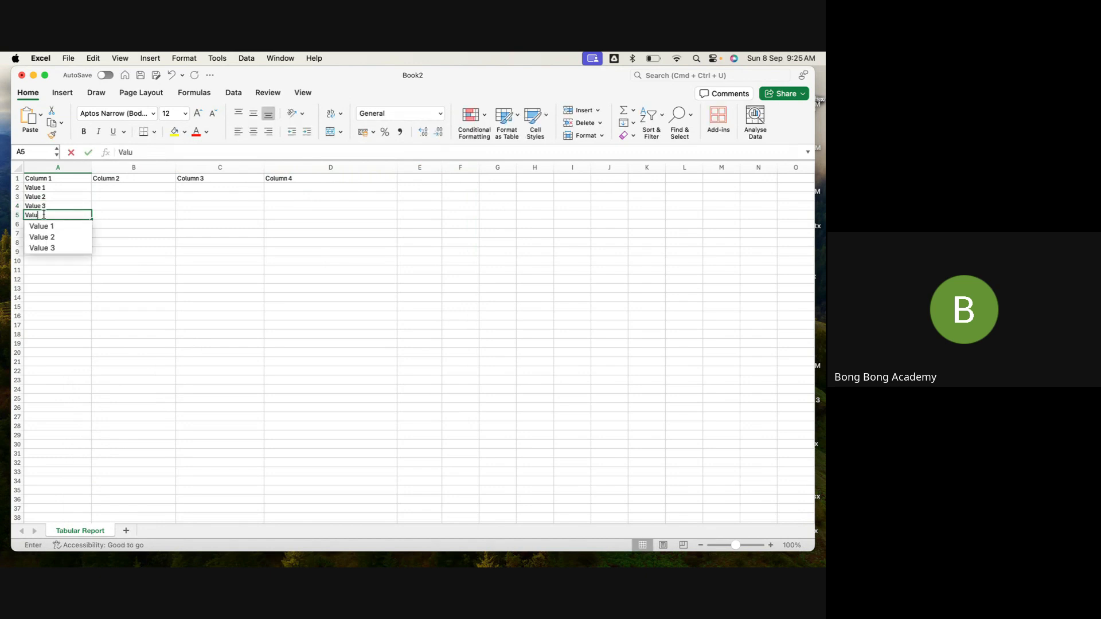
type("e 4")
left_click(121, 284)
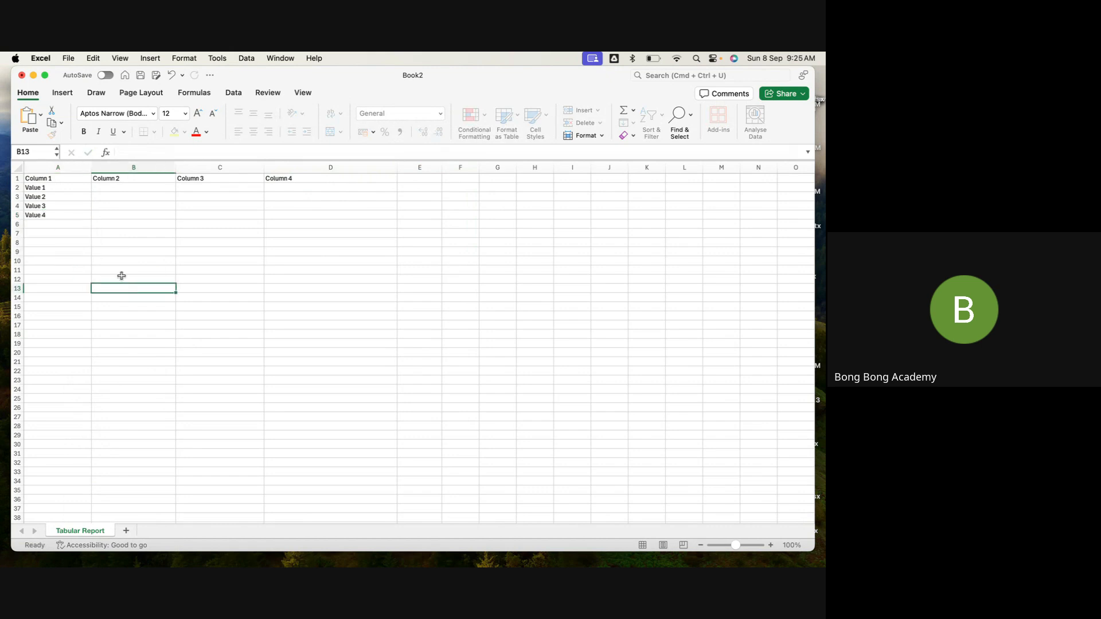
Step: Fill cells B2 to B5 under Column 2 with Value 10, Value 10, Value 11 and Value 11
left_click(57, 188)
left_click(131, 186)
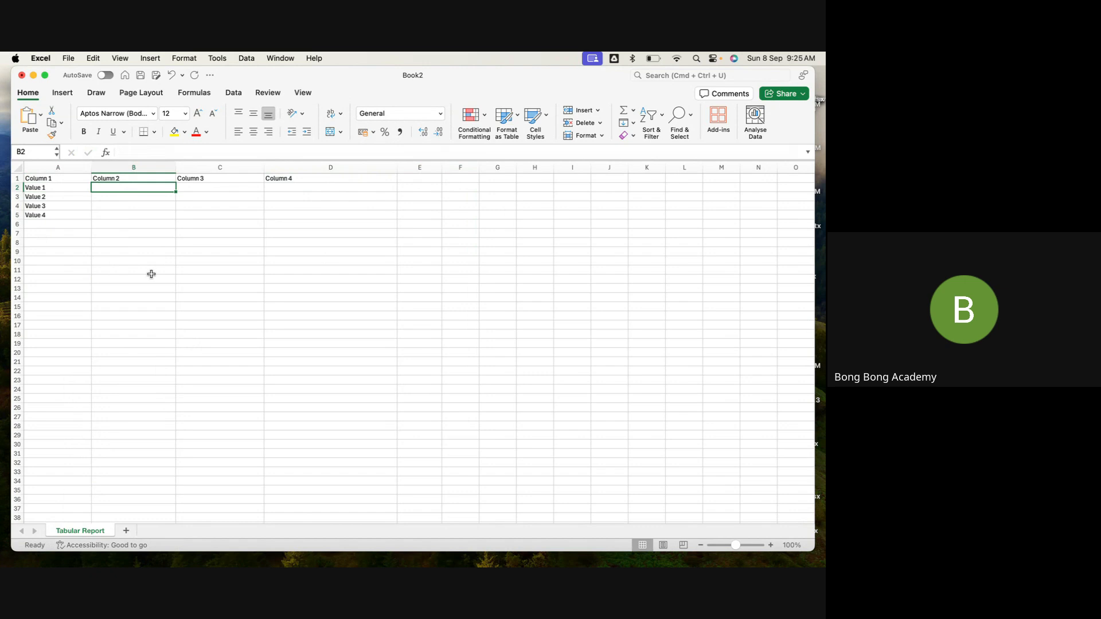
type("Value 10")
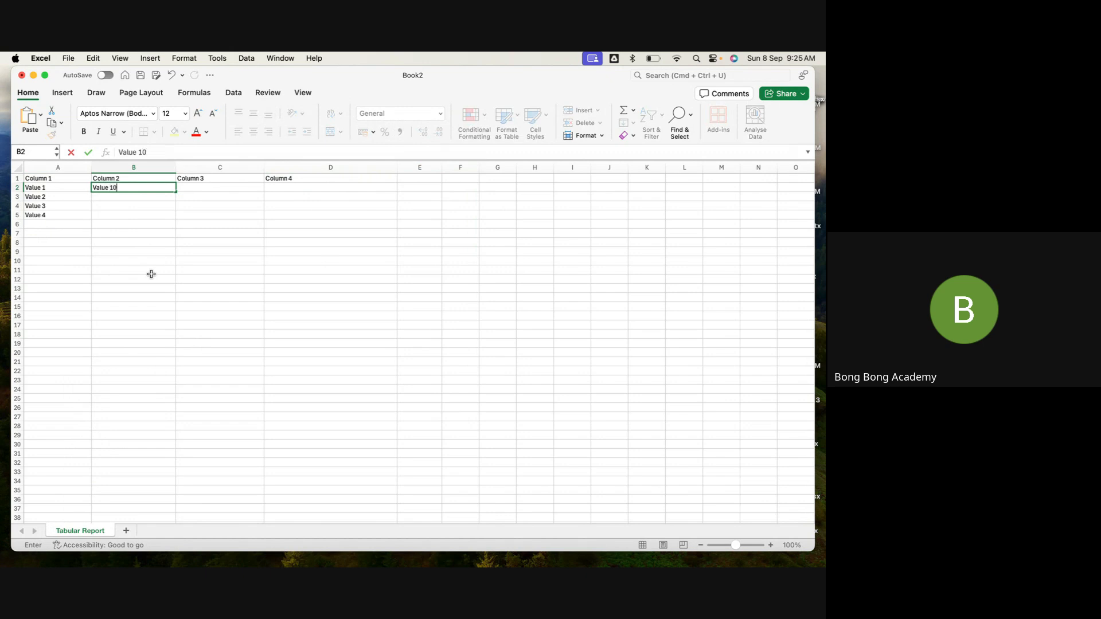
type("Value")
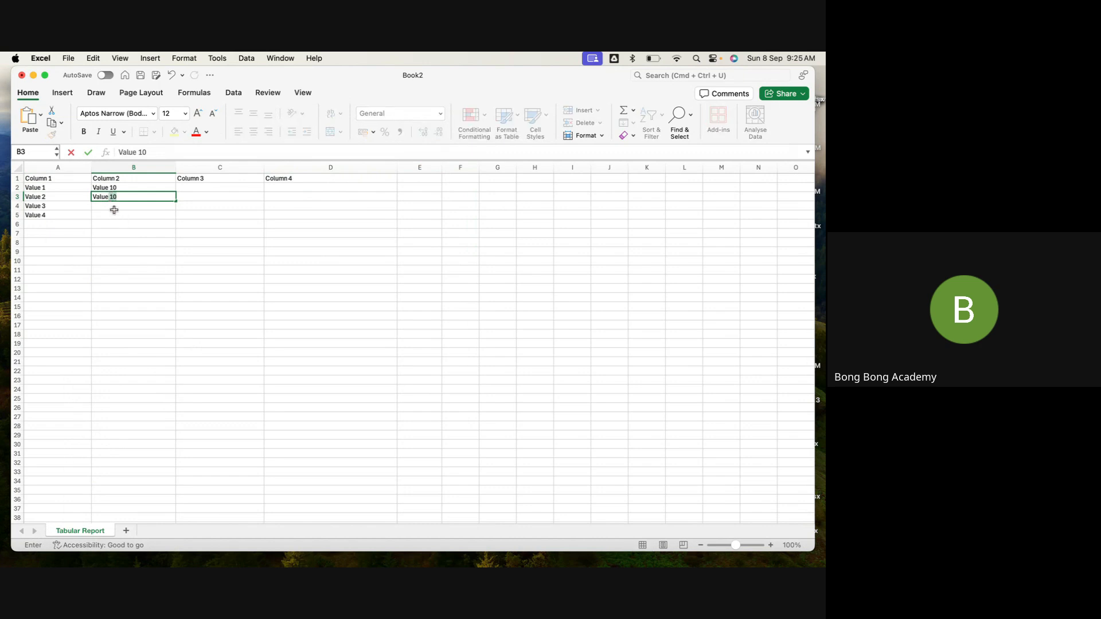
left_click(113, 209)
type("V")
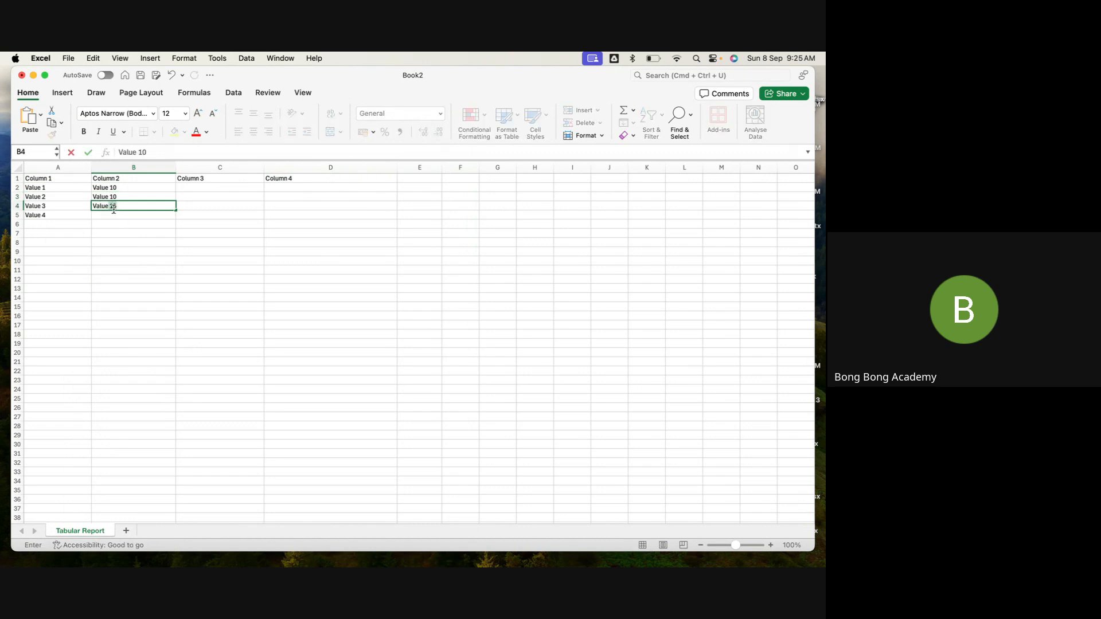
type("1")
left_click(115, 218)
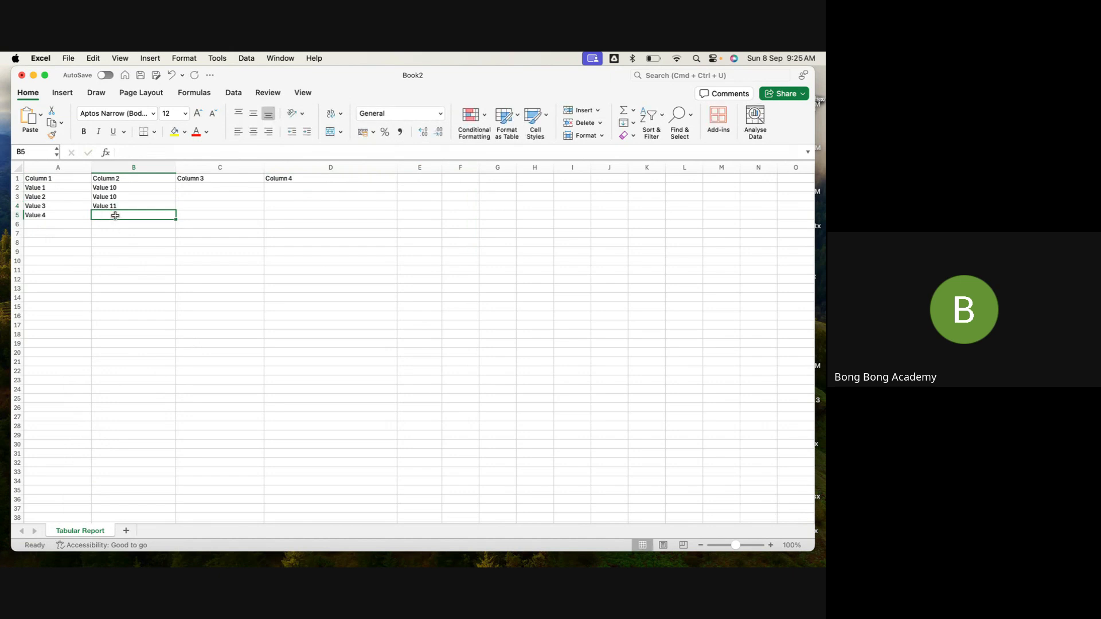
type("Value 1")
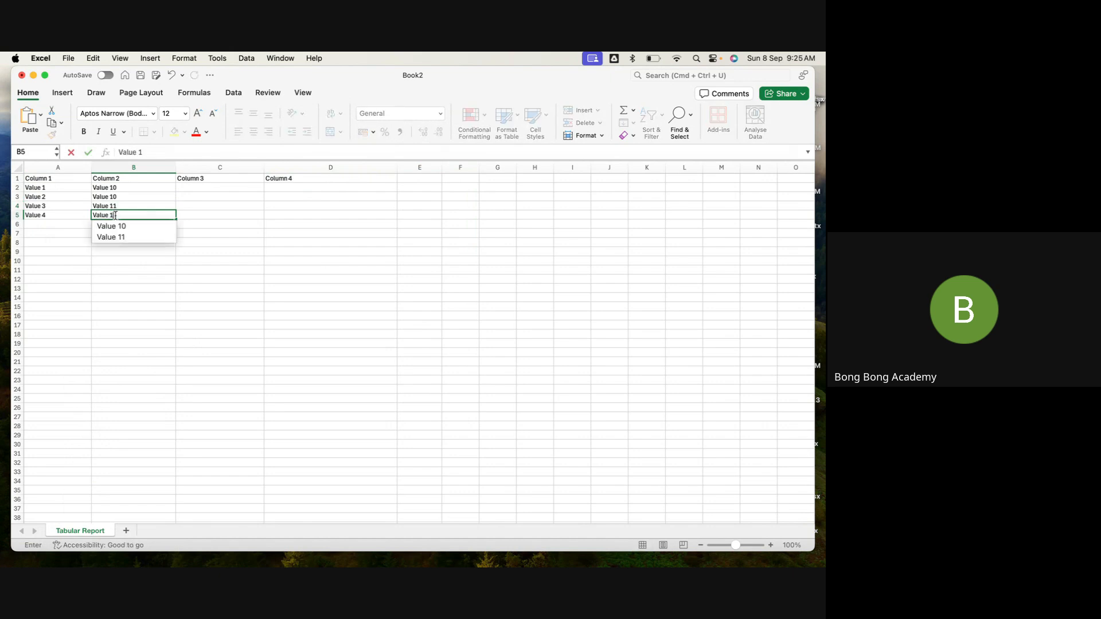
type("1")
left_click(208, 316)
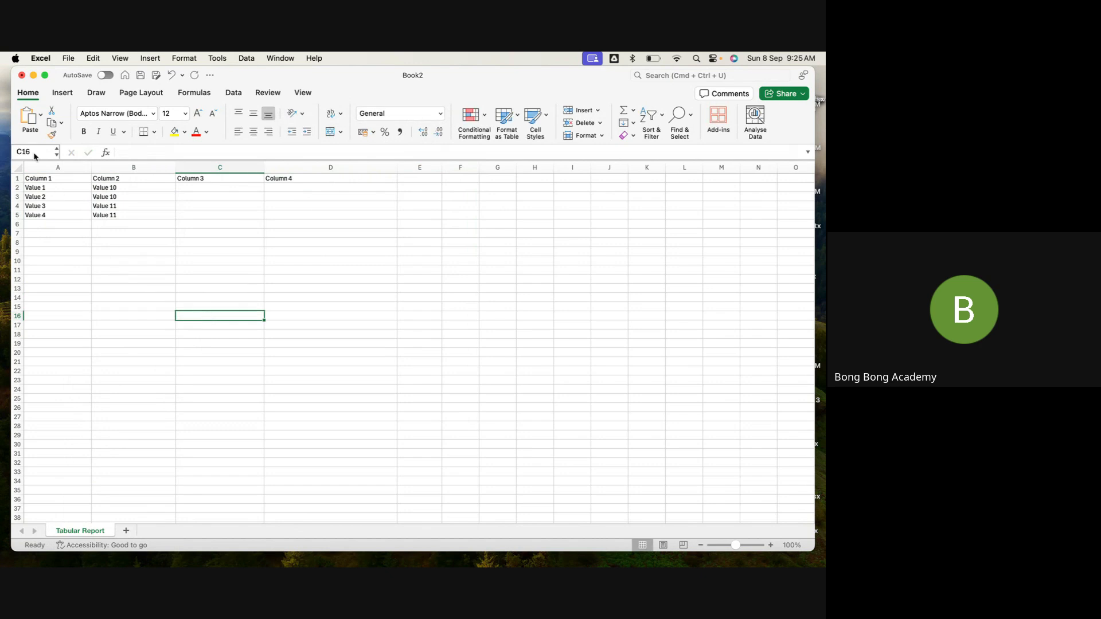
Step: Copy the table in A1:D5 and paste it at cell A1 of a new worksheet
left_click_drag(59, 179, 283, 211)
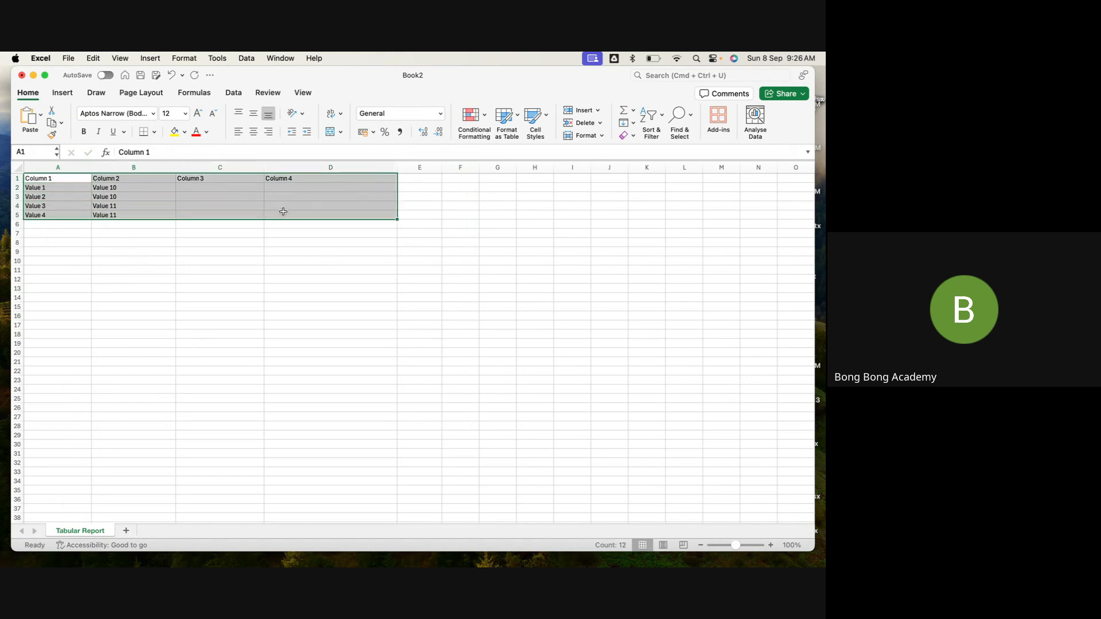
key("super+c")
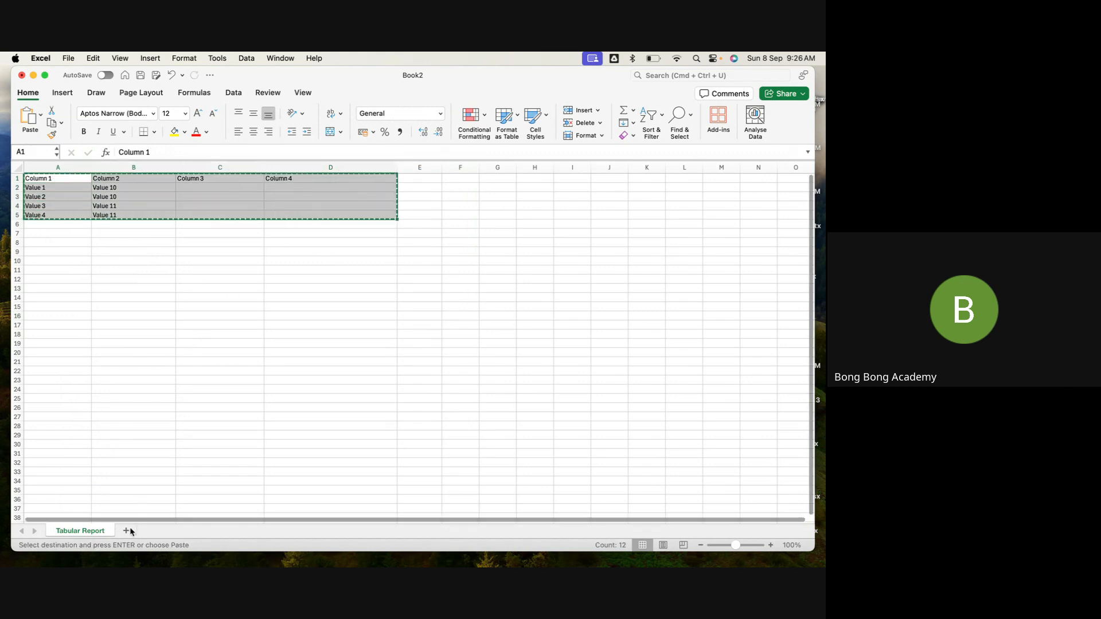
left_click(126, 530)
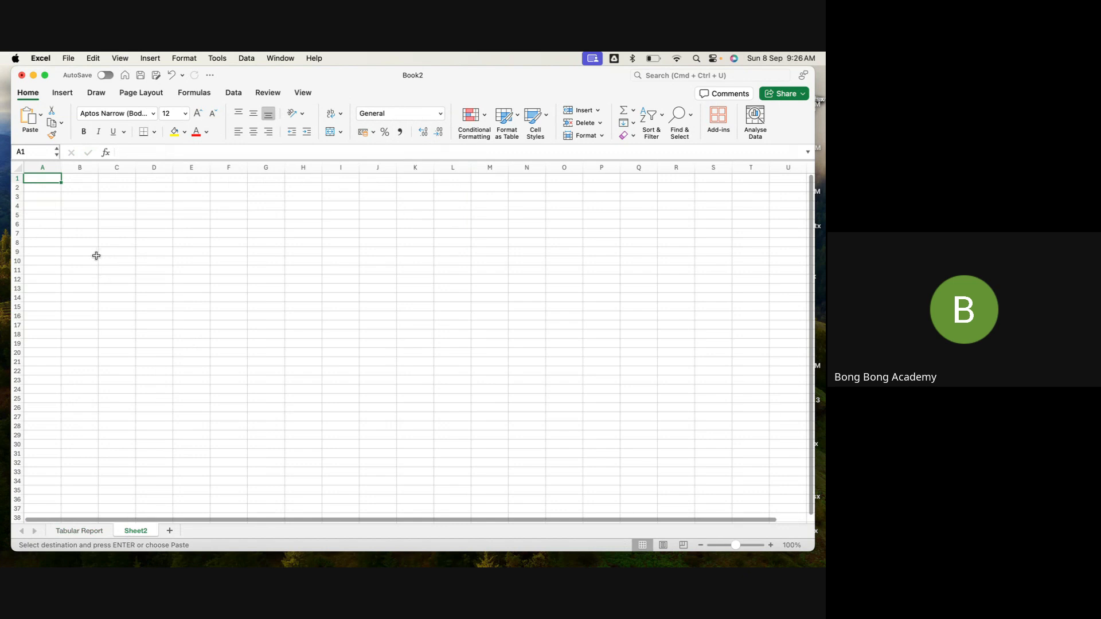
key("super+v")
left_click(216, 231)
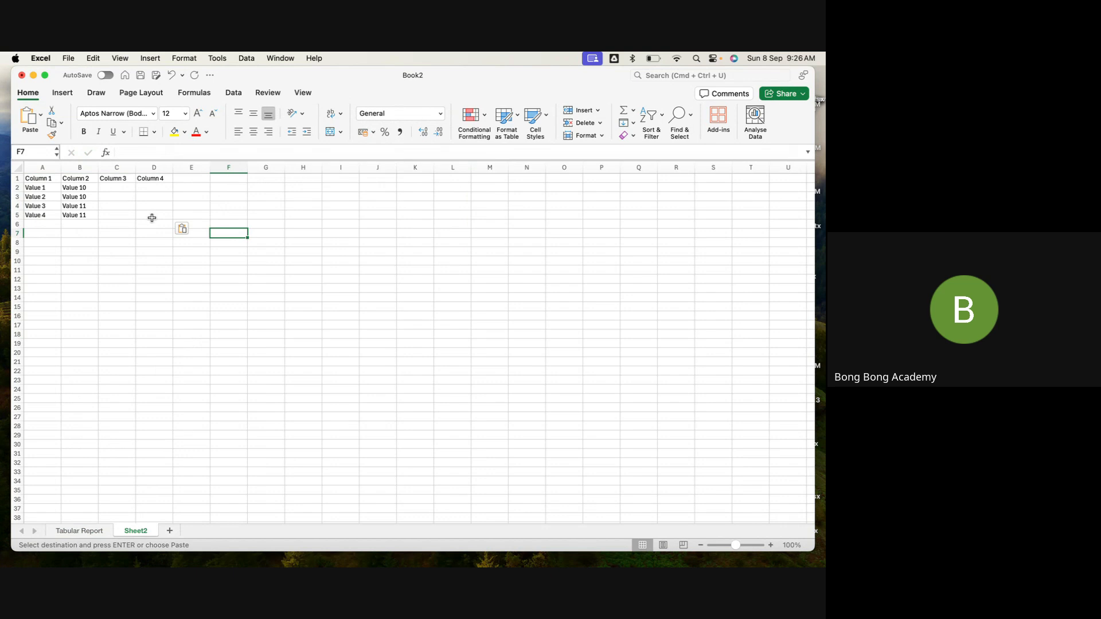
Step: Clear the contents of the pasted table in A1:D5 on Sheet2
left_click_drag(48, 188, 74, 202)
left_click(84, 177)
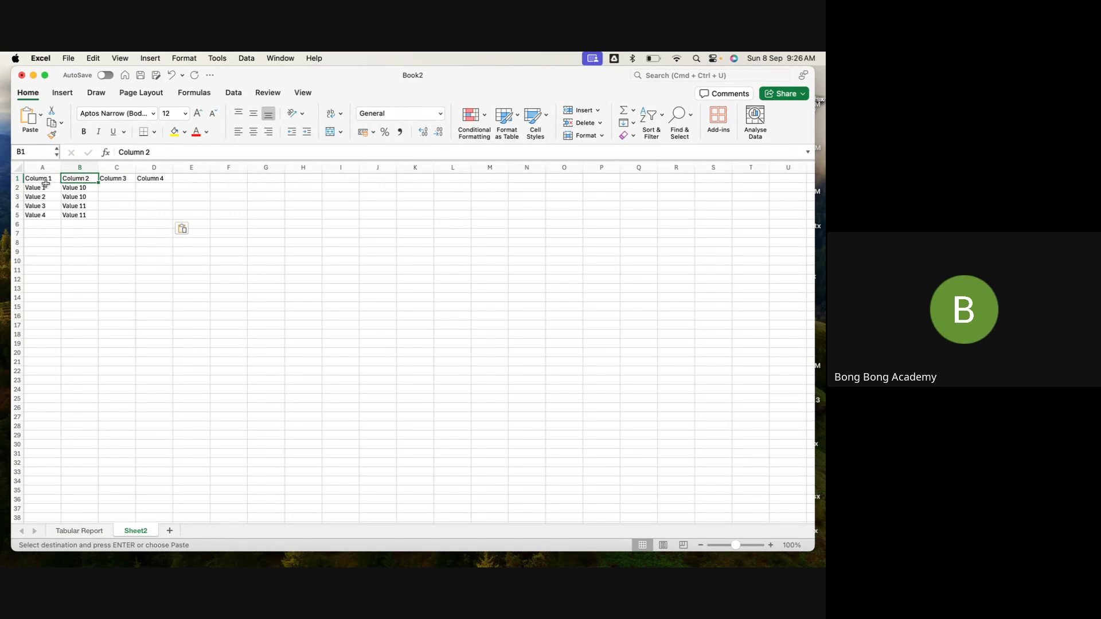
left_click_drag(36, 178, 166, 217)
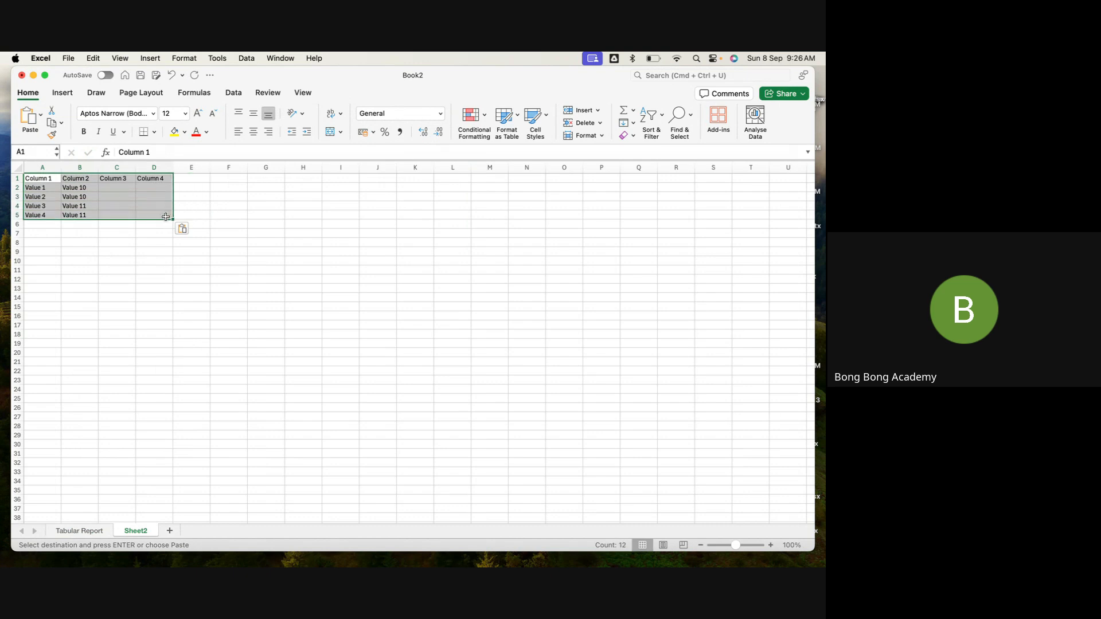
key("Delete")
left_click(91, 233)
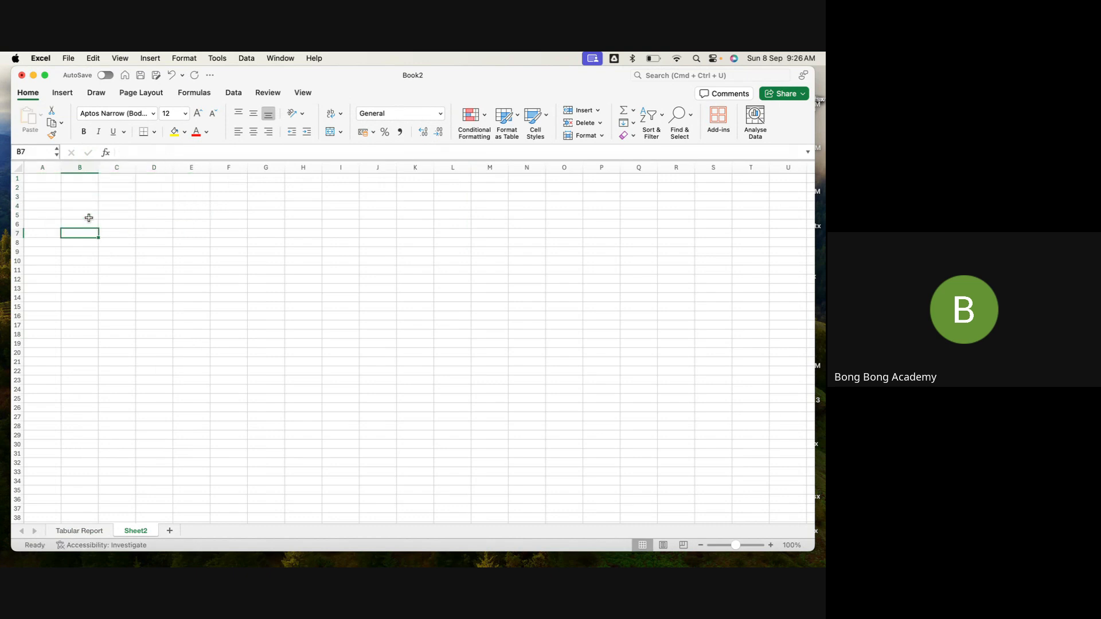
Step: Insert a pivot table at cell B3 of Sheet2, using range A1:B5 of the Tabular Report sheet as its source
left_click(85, 531)
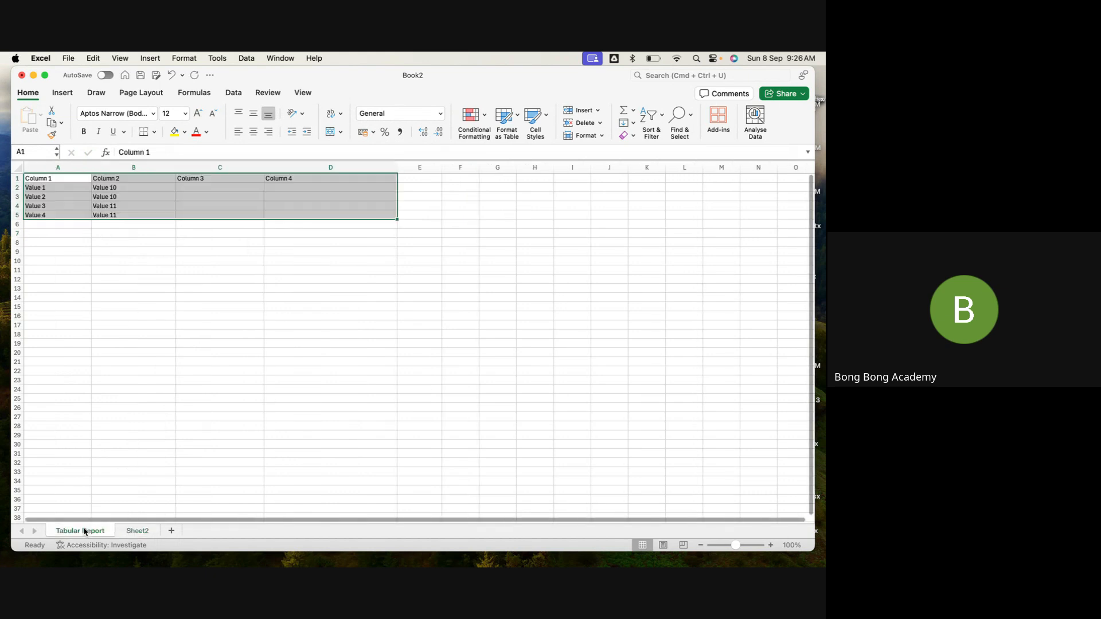
left_click(108, 259)
left_click_drag(35, 178, 163, 215)
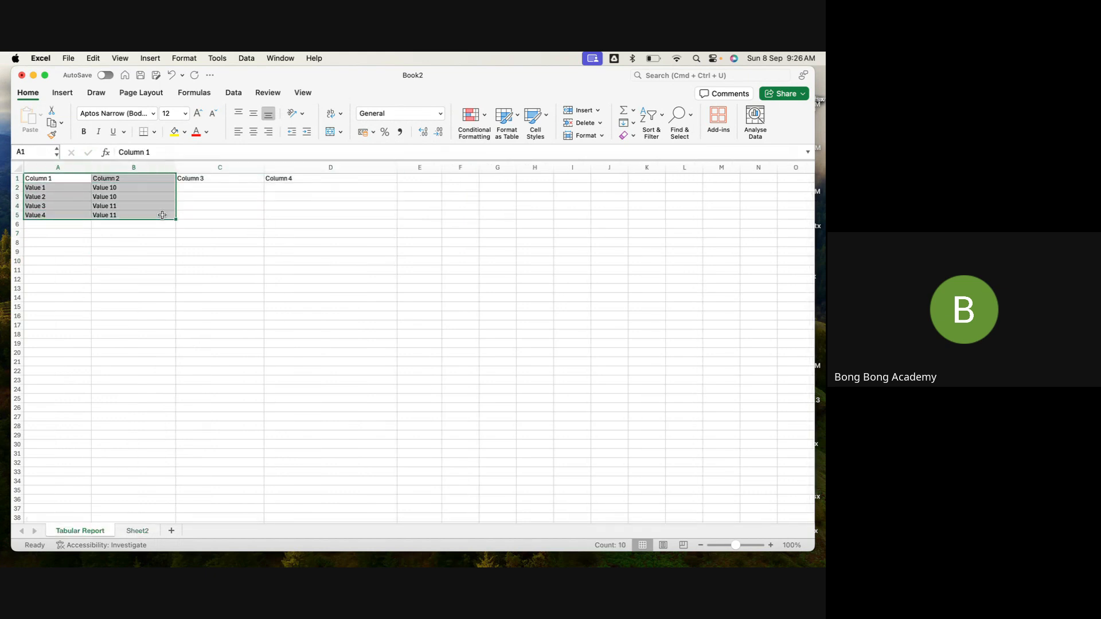
left_click(74, 253)
left_click(136, 531)
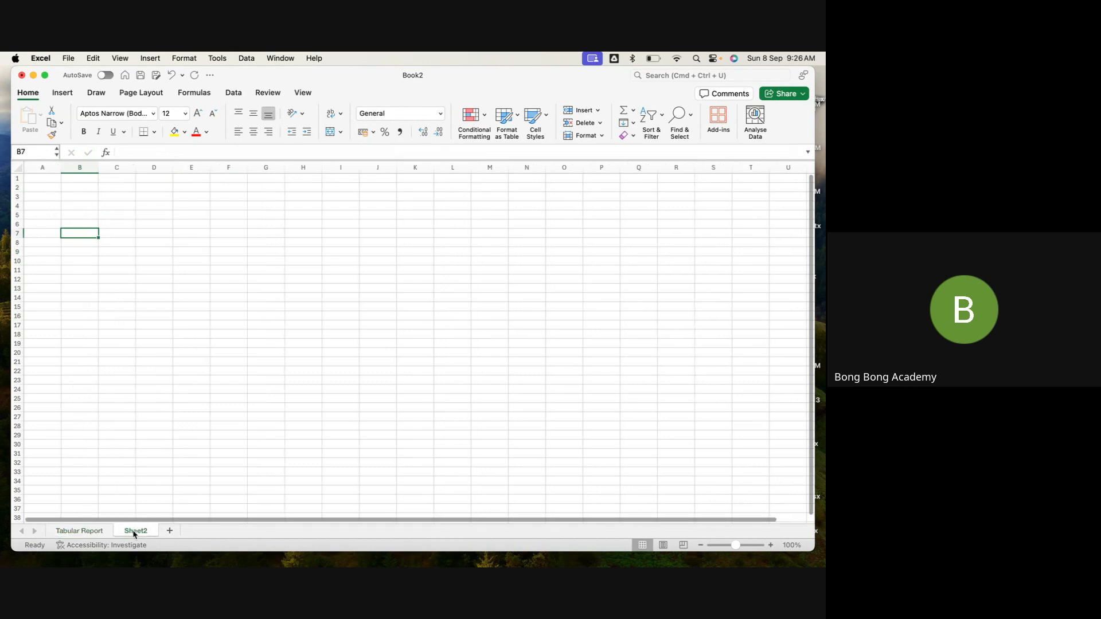
left_click(87, 197)
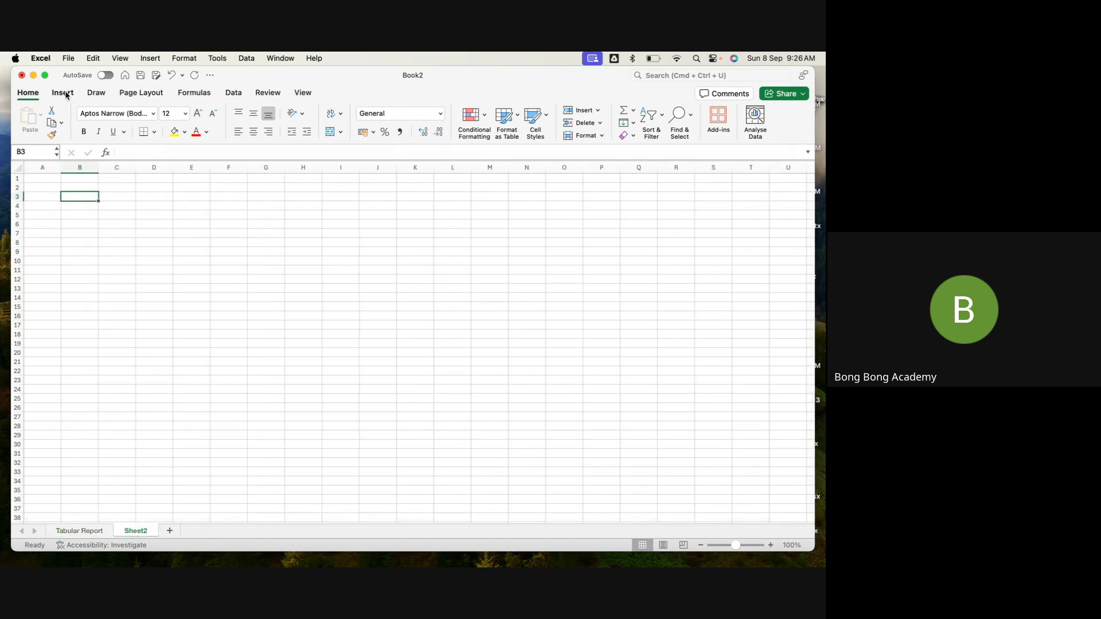
left_click(62, 93)
left_click(27, 120)
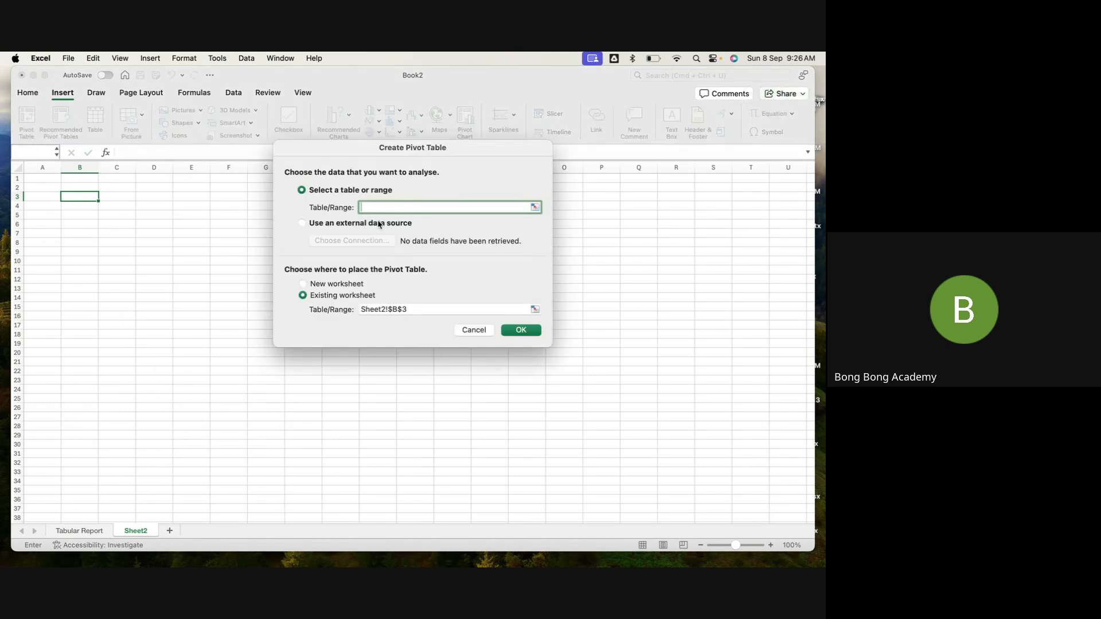
left_click(80, 531)
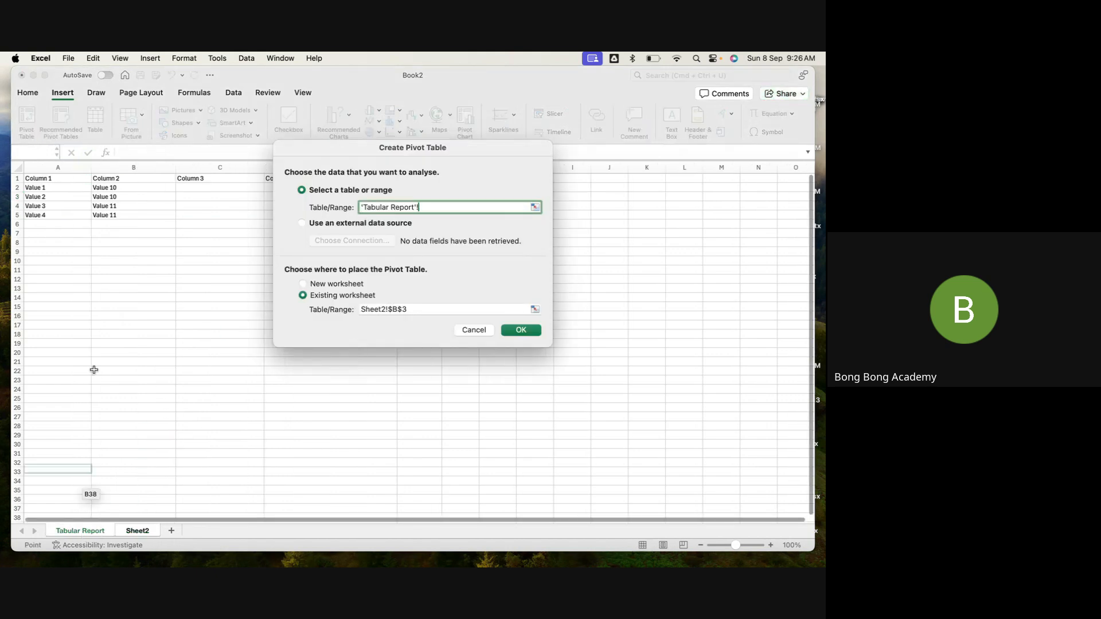
left_click_drag(55, 179, 160, 215)
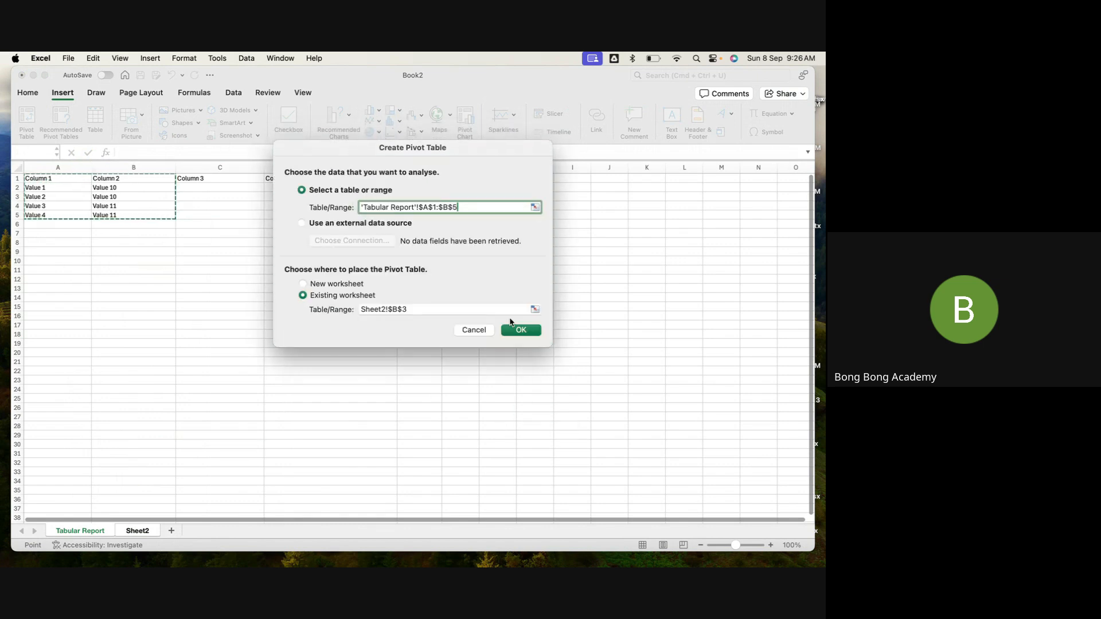
left_click(512, 332)
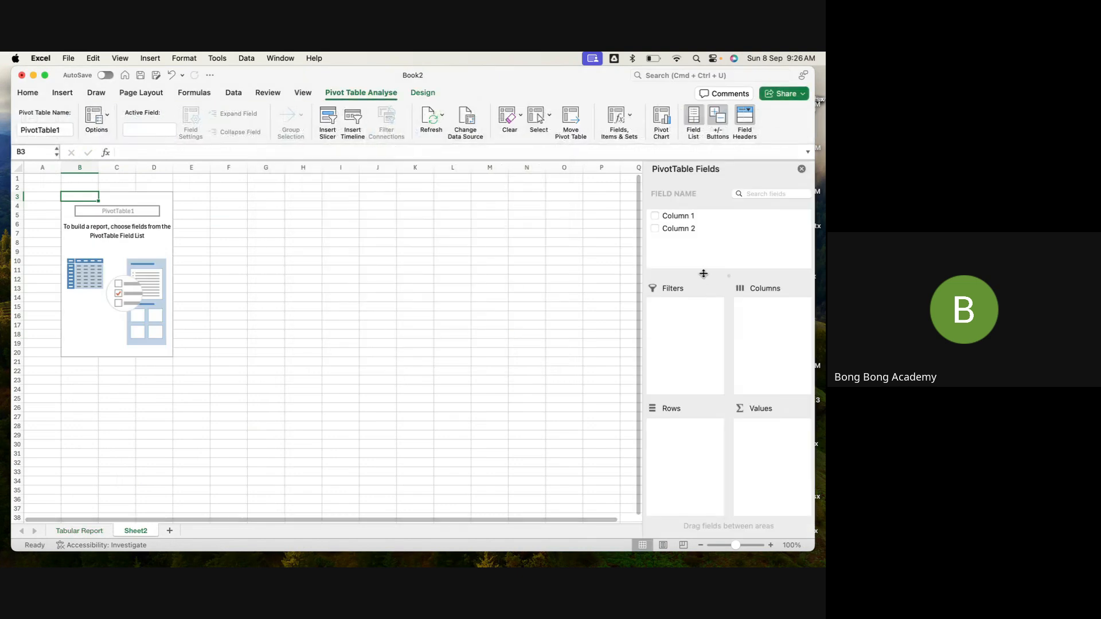
Step: Add Column 2 to the pivot table's rows and Column 1 to its values as a count, and close the field list
left_click(674, 232)
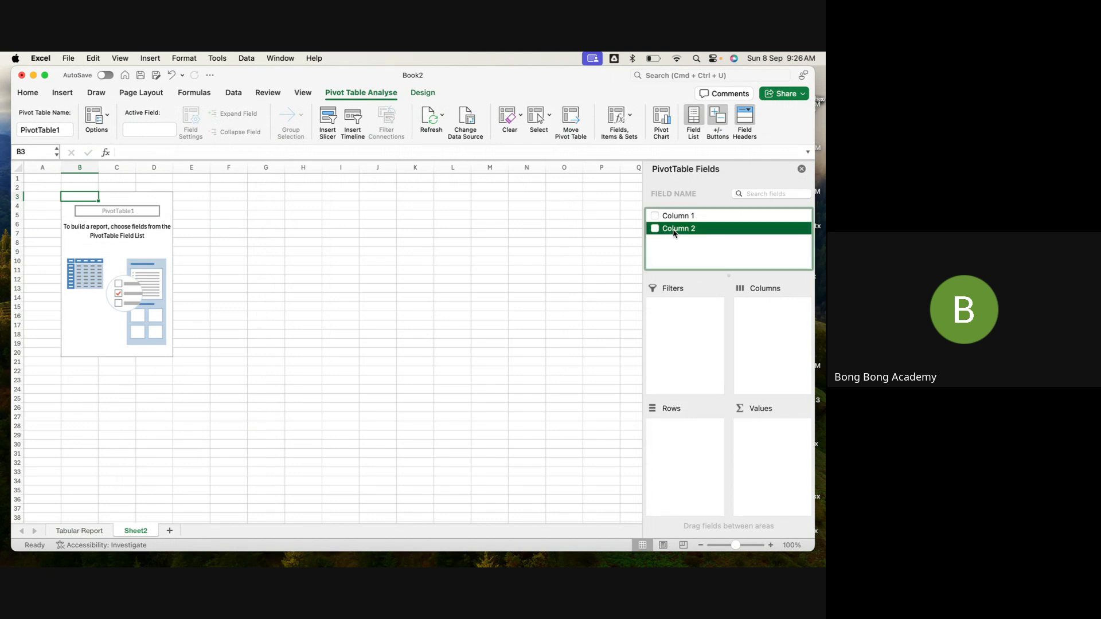
left_click_drag(675, 231, 686, 448)
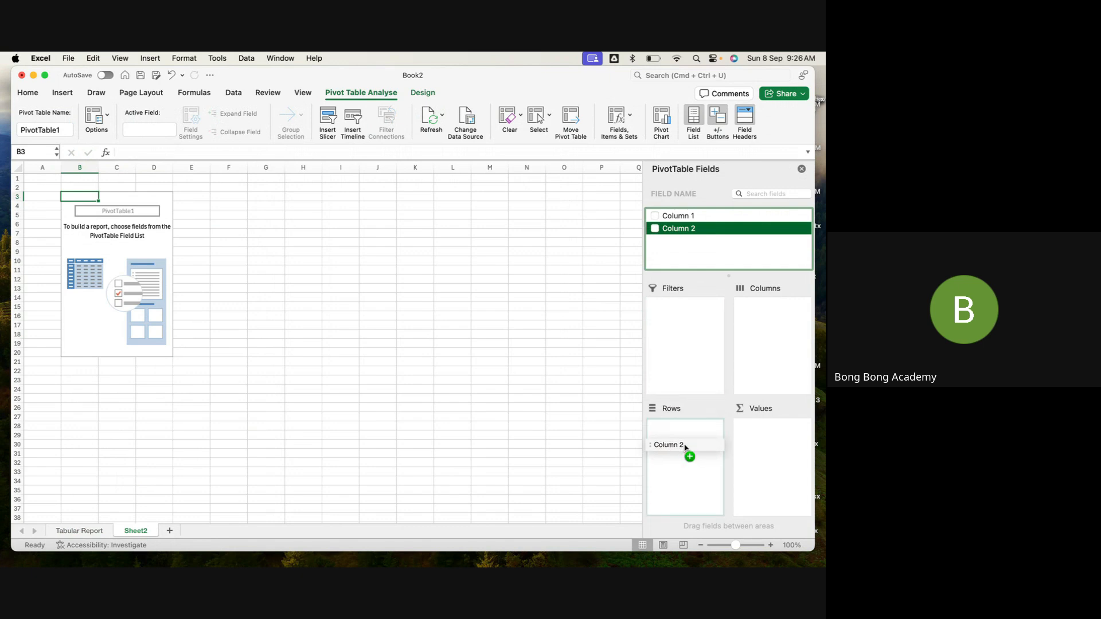
left_click_drag(685, 448, 686, 448)
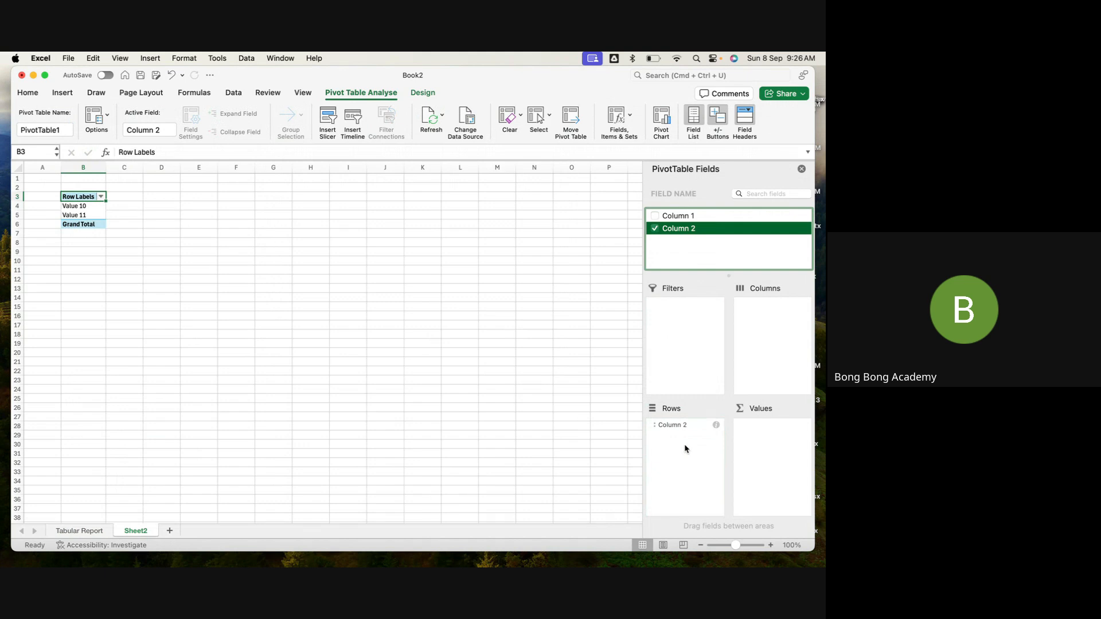
left_click_drag(679, 220, 801, 453)
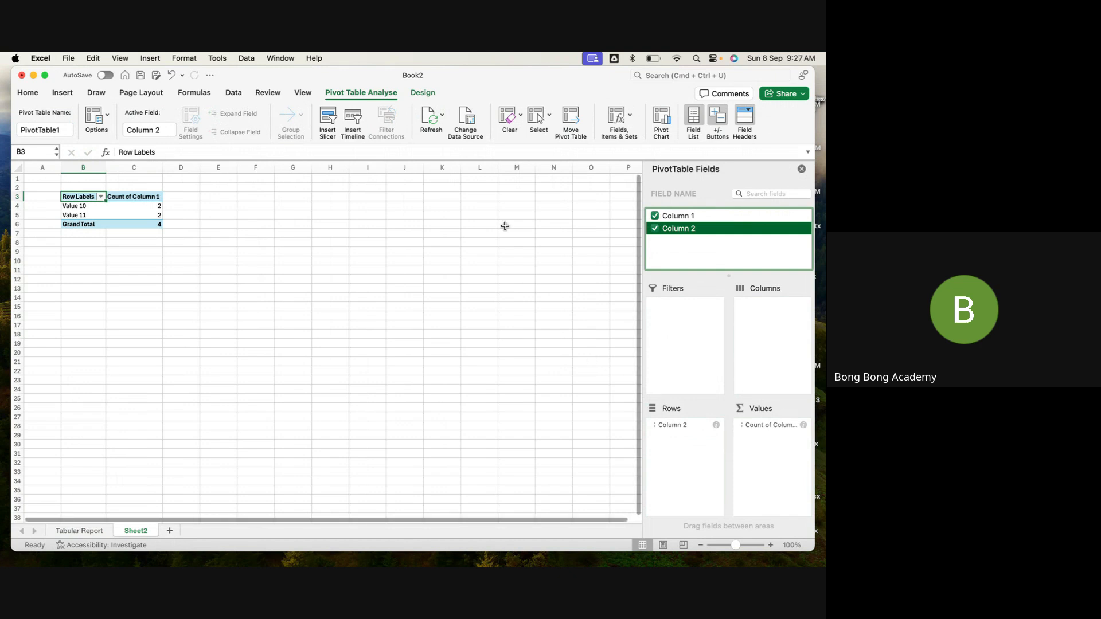
left_click(802, 170)
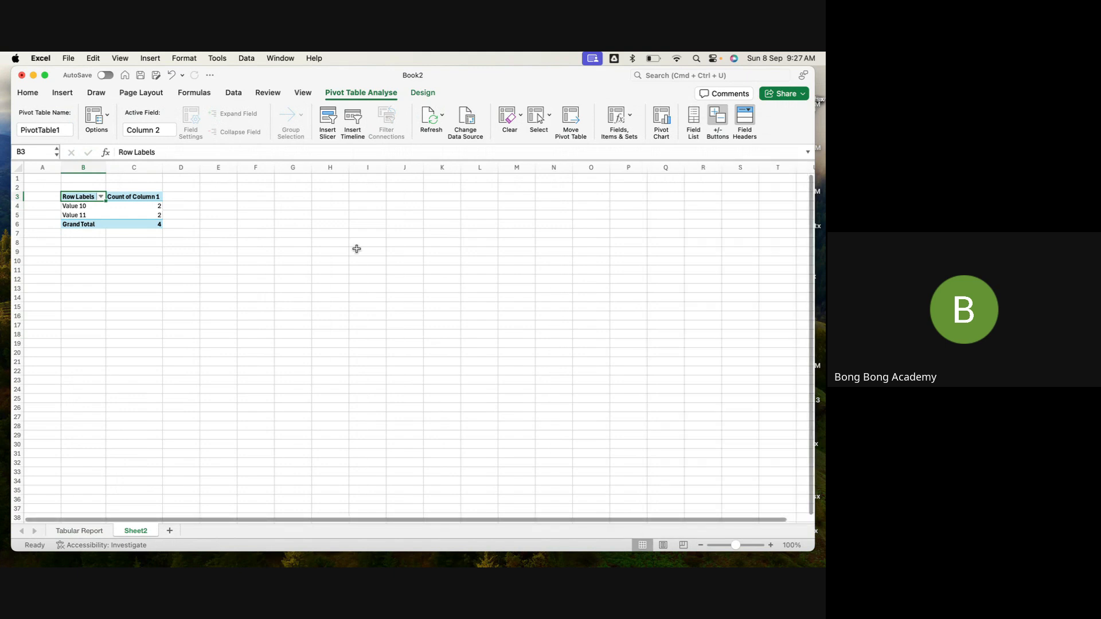
Step: Compare the pivot table's Value 10 and Value 11 rows and their counts with the source data on the Tabular Report sheet
left_click(78, 532)
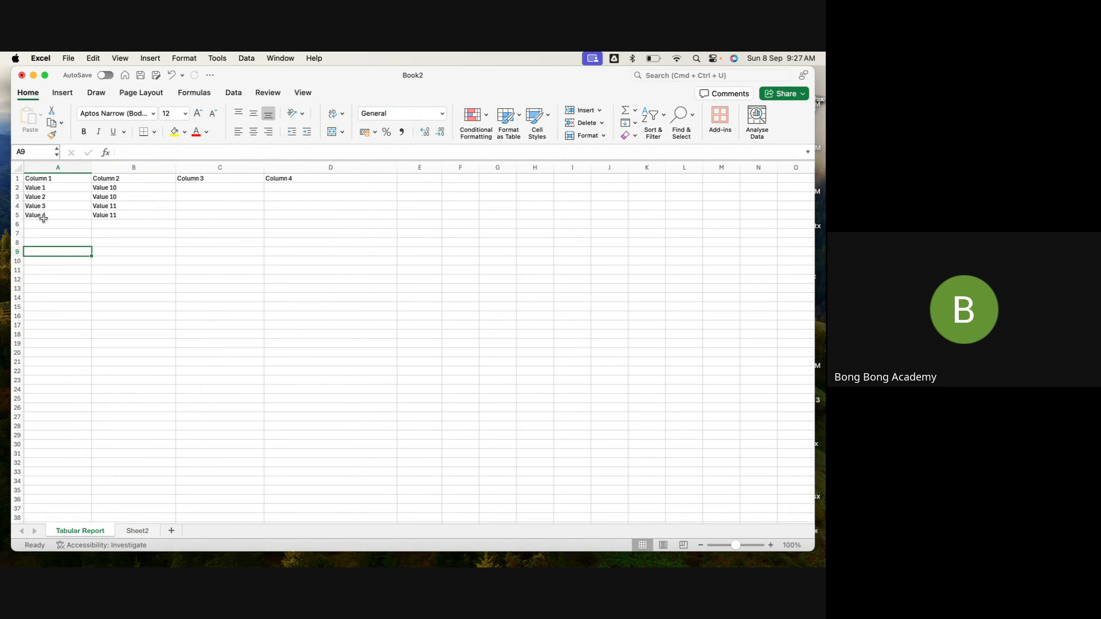
left_click(138, 531)
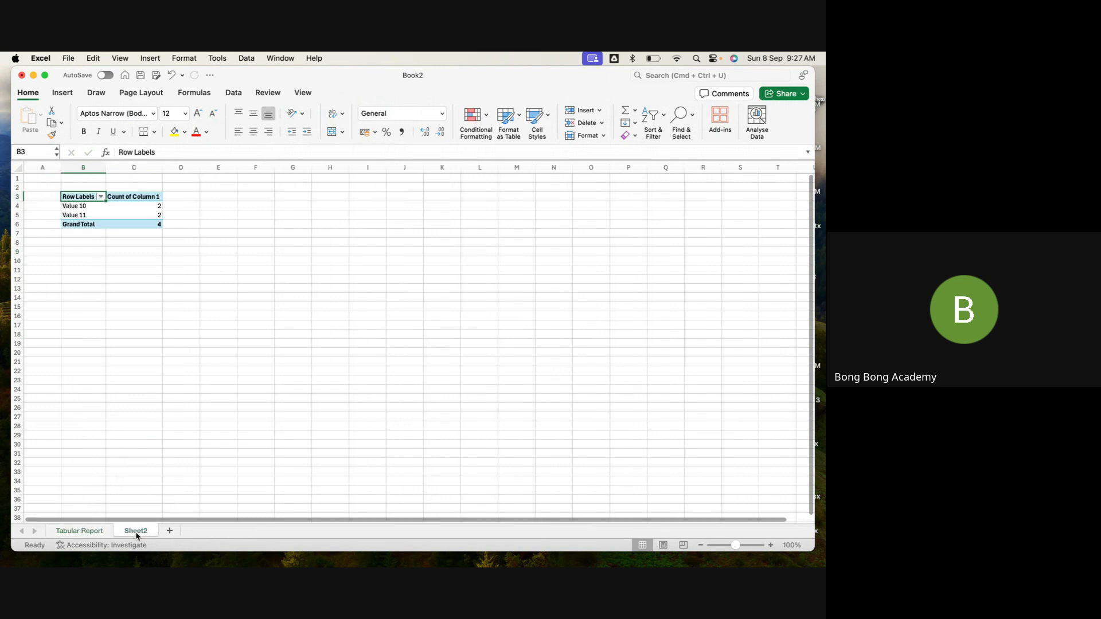
left_click(80, 205)
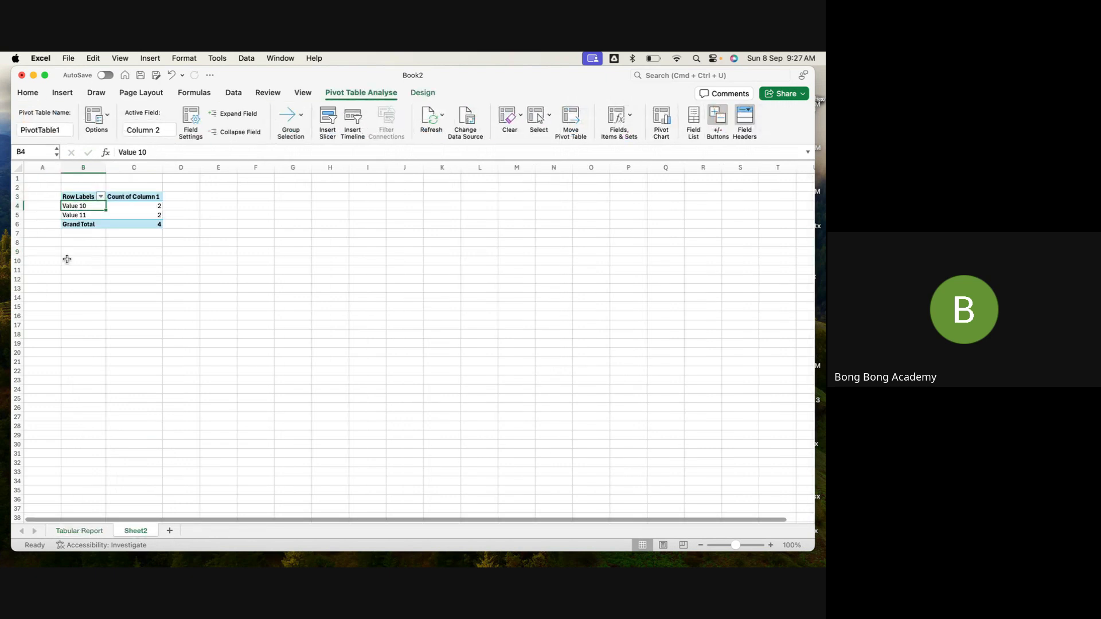
left_click(152, 206)
left_click(76, 217)
left_click(150, 212)
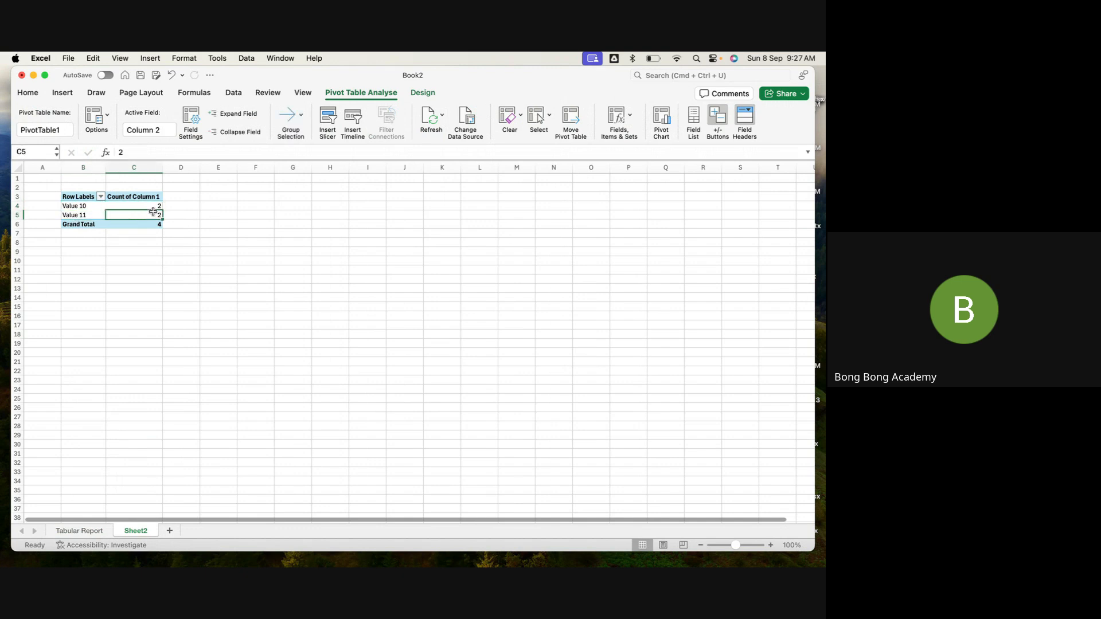
left_click(147, 352)
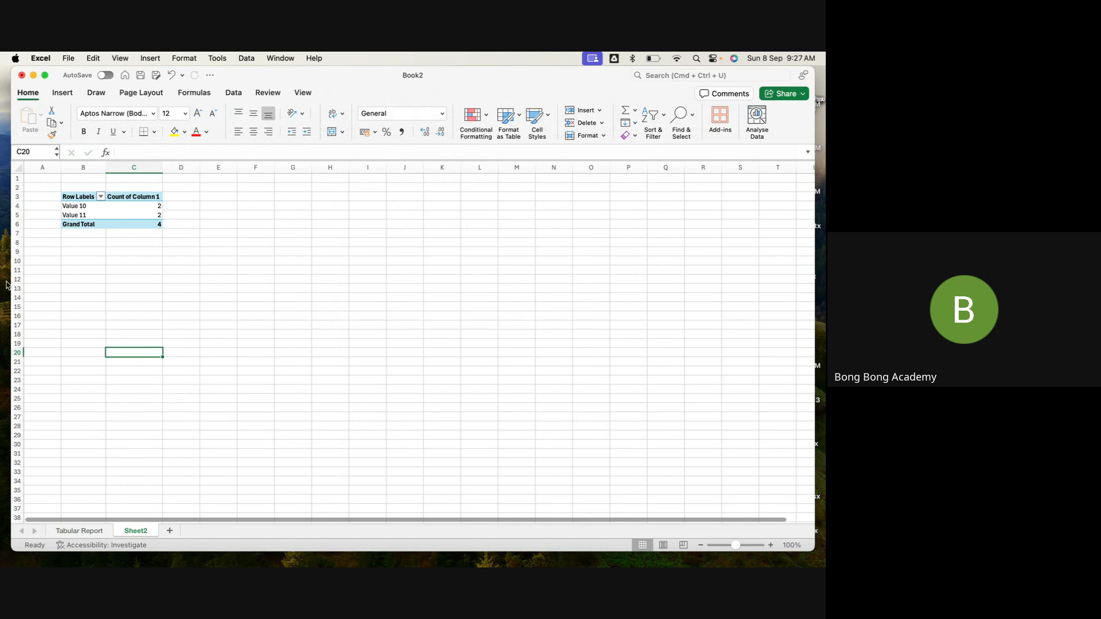
Step: Rename Sheet2 as Summary Report
right_click(137, 533)
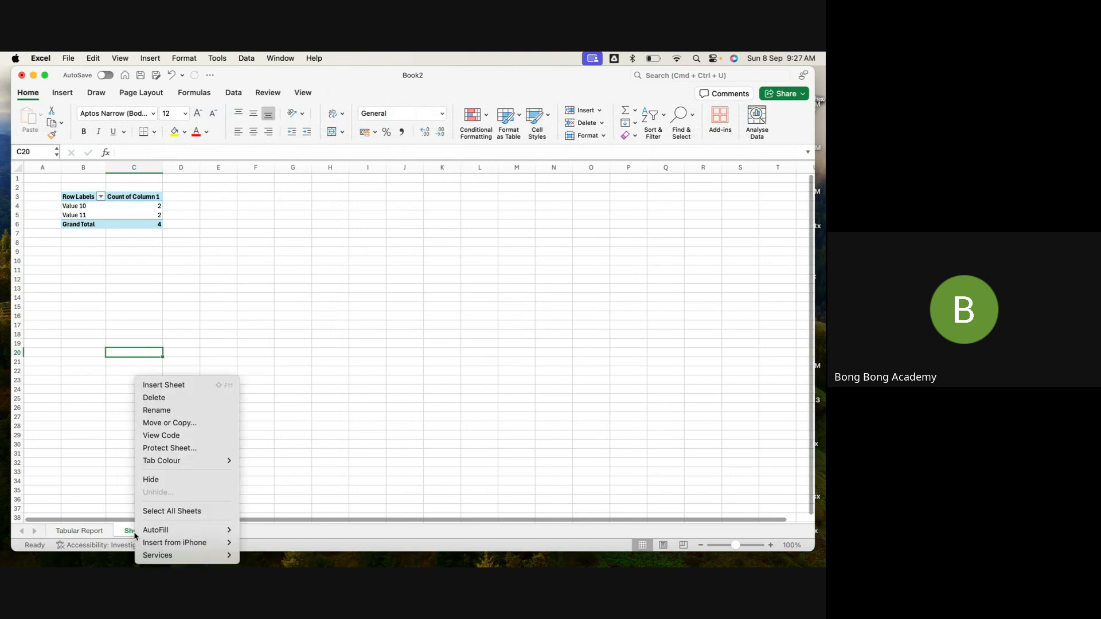
left_click(159, 412)
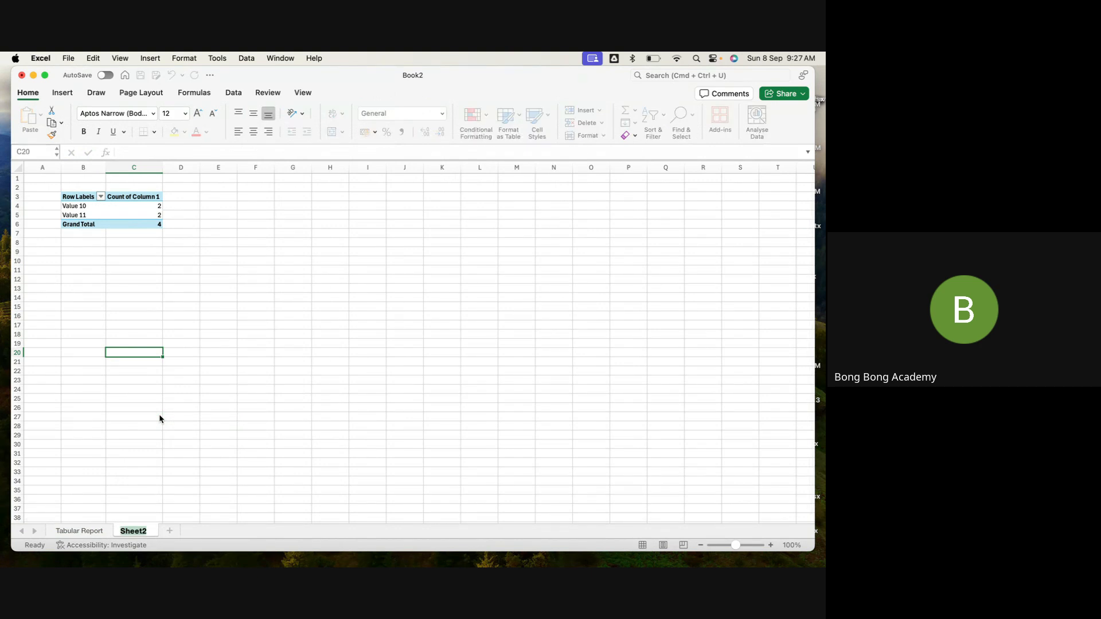
type("Summary Report")
key("BackSpace")
key("BackSpace")
key("BackSpace")
key("BackSpace")
type("port")
left_click(216, 390)
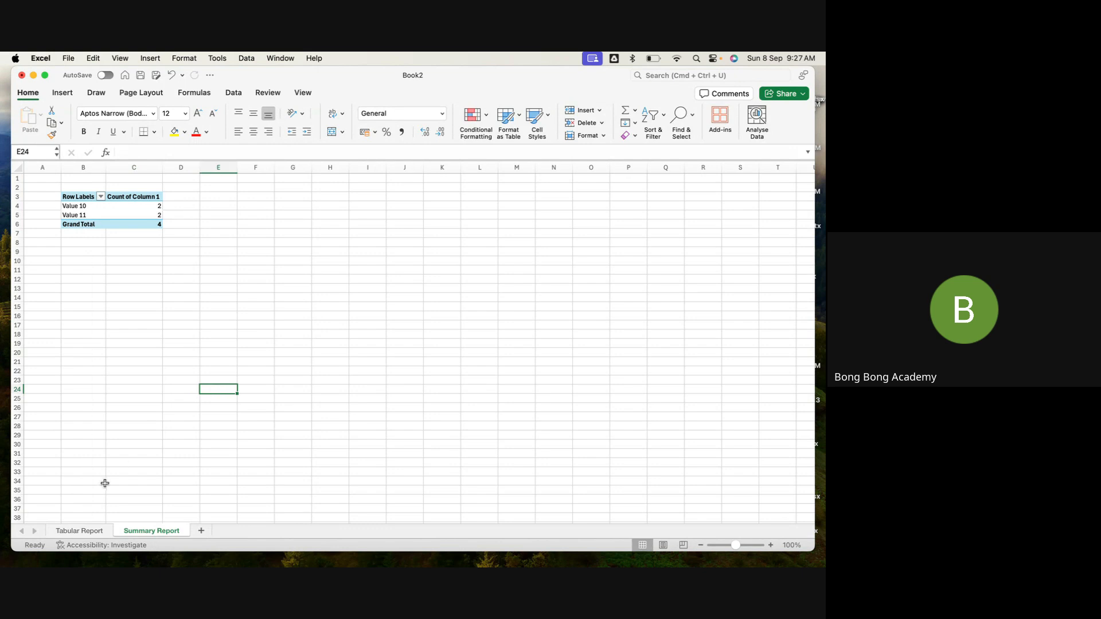
Step: Fill cells C2 to C5 under Column 3 of the Tabular Report sheet with Value 12
left_click(81, 529)
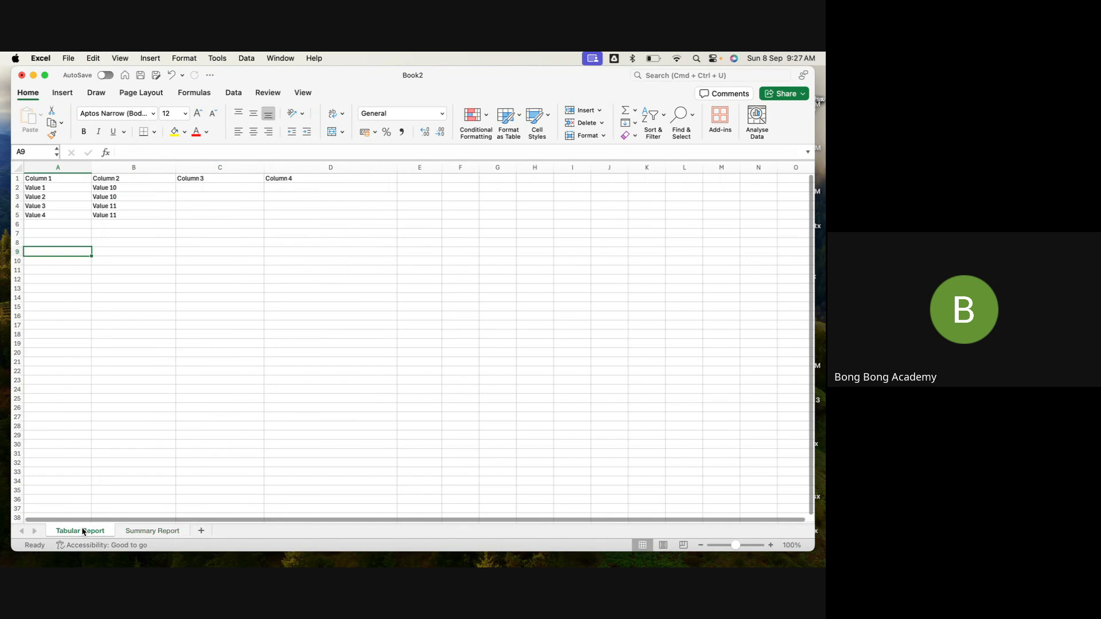
left_click(195, 183)
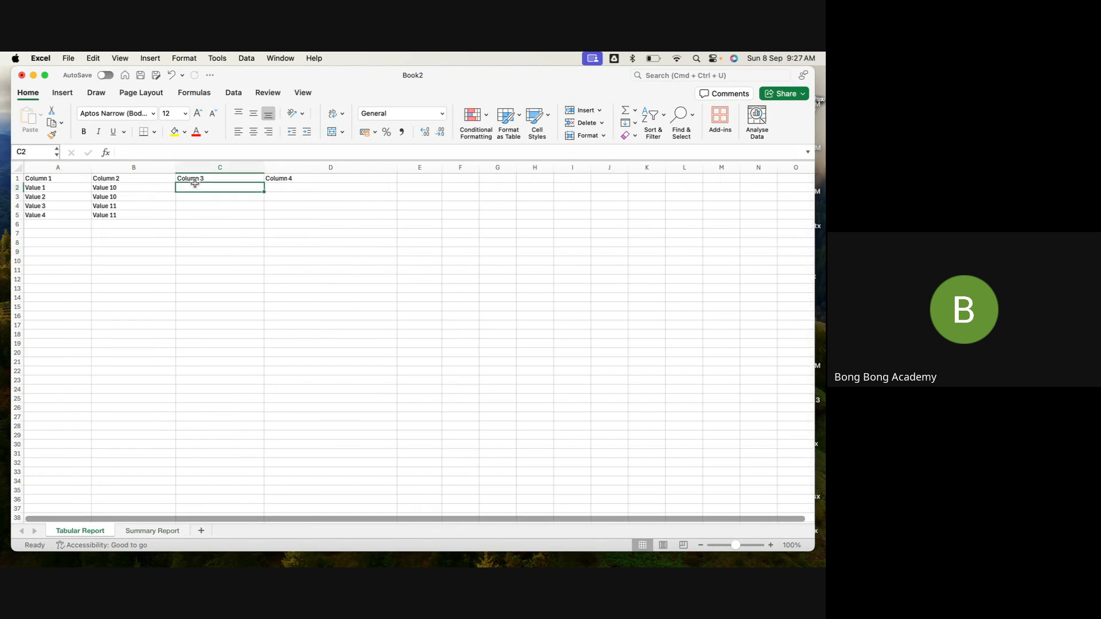
type("Value 12")
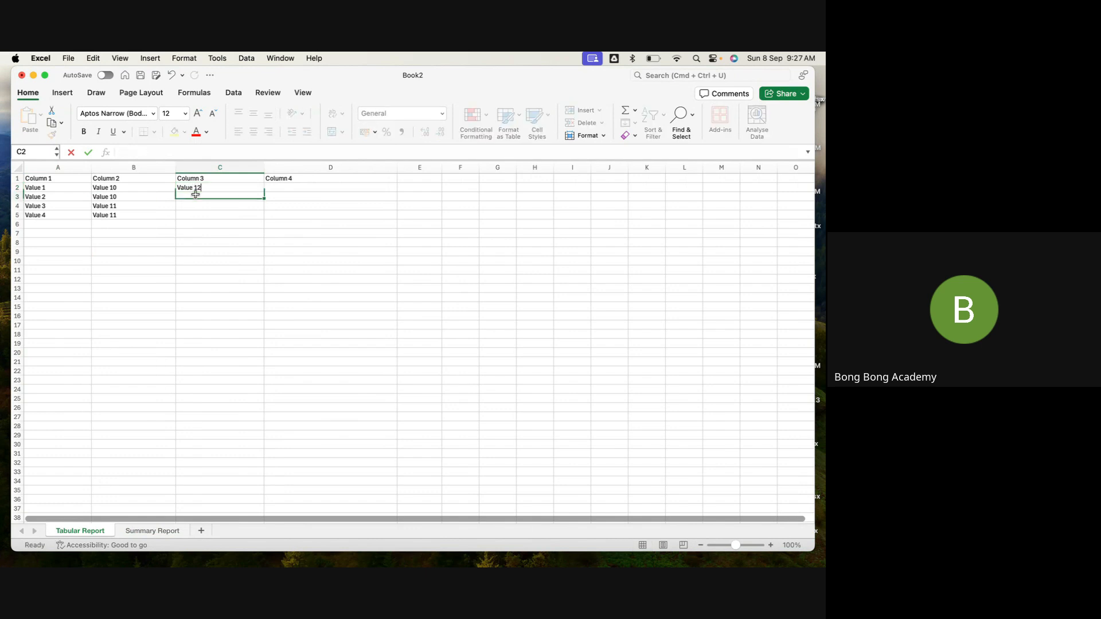
key("Return")
left_click(200, 189)
key("super+c")
left_click_drag(200, 196, 199, 211)
key("super+v")
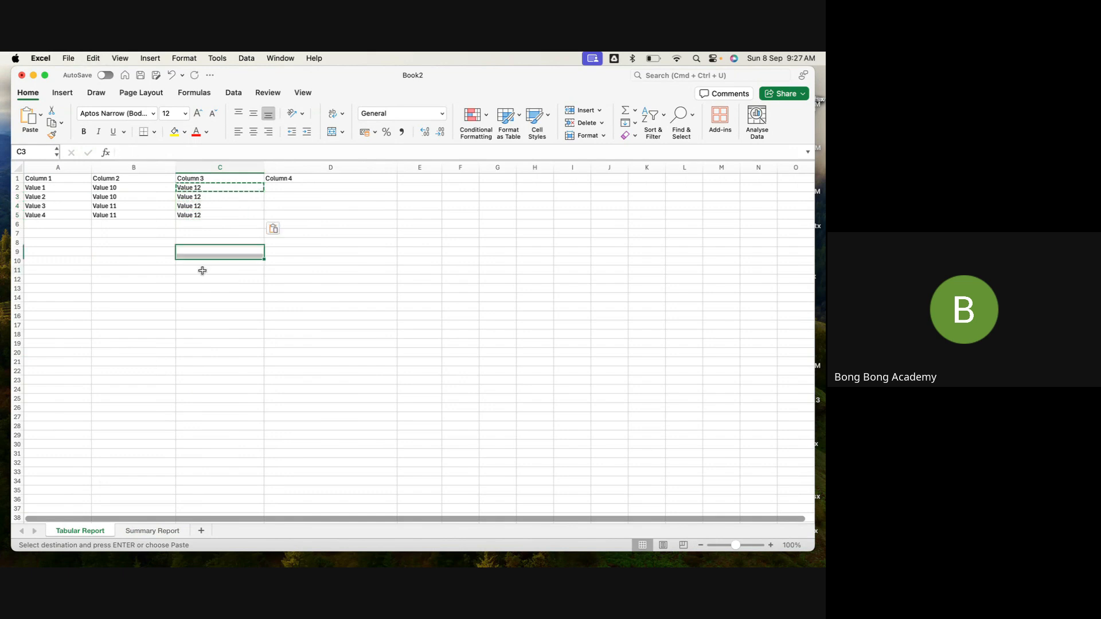
left_click(202, 270)
Step: Delete the pivot table cells in A2:E10 of the Summary Report sheet, shifting the remaining cells left
left_click(150, 531)
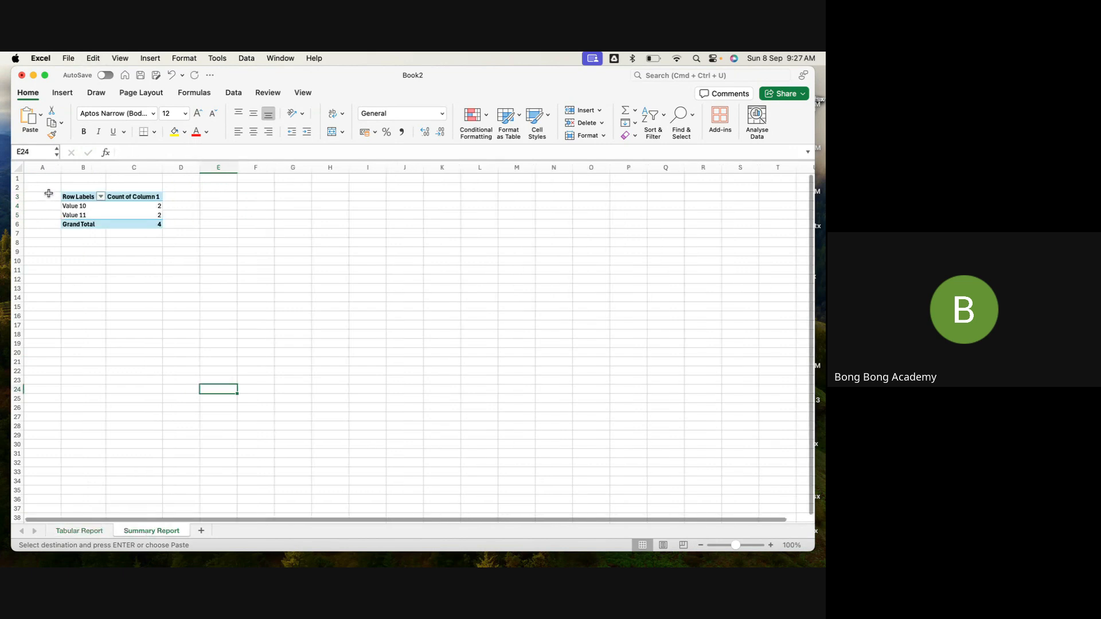
left_click_drag(46, 189, 236, 263)
right_click(154, 239)
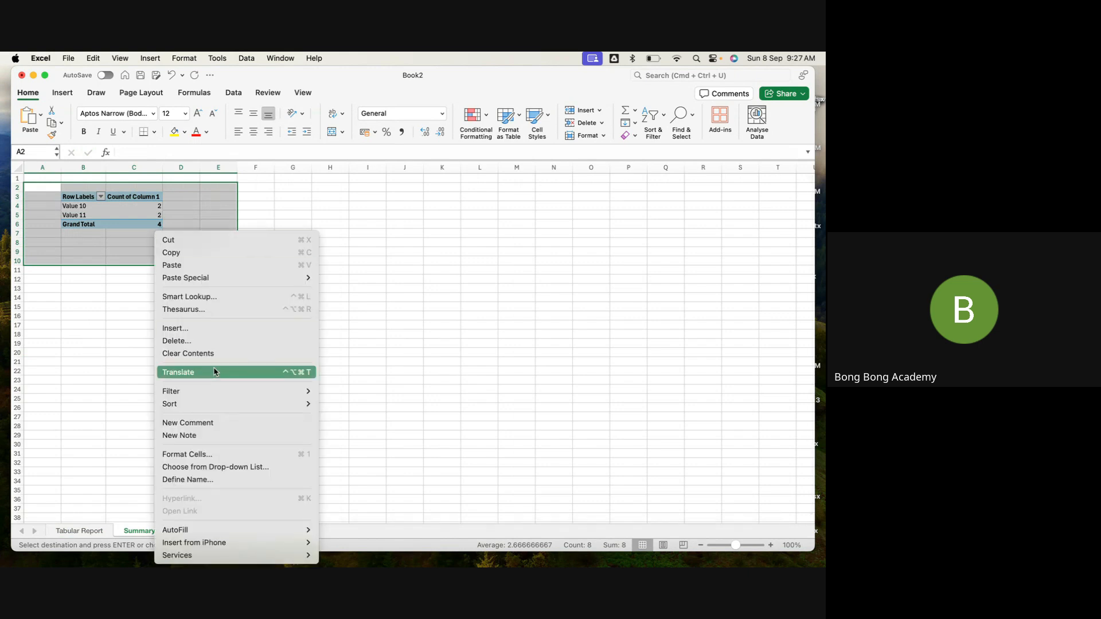
left_click(182, 341)
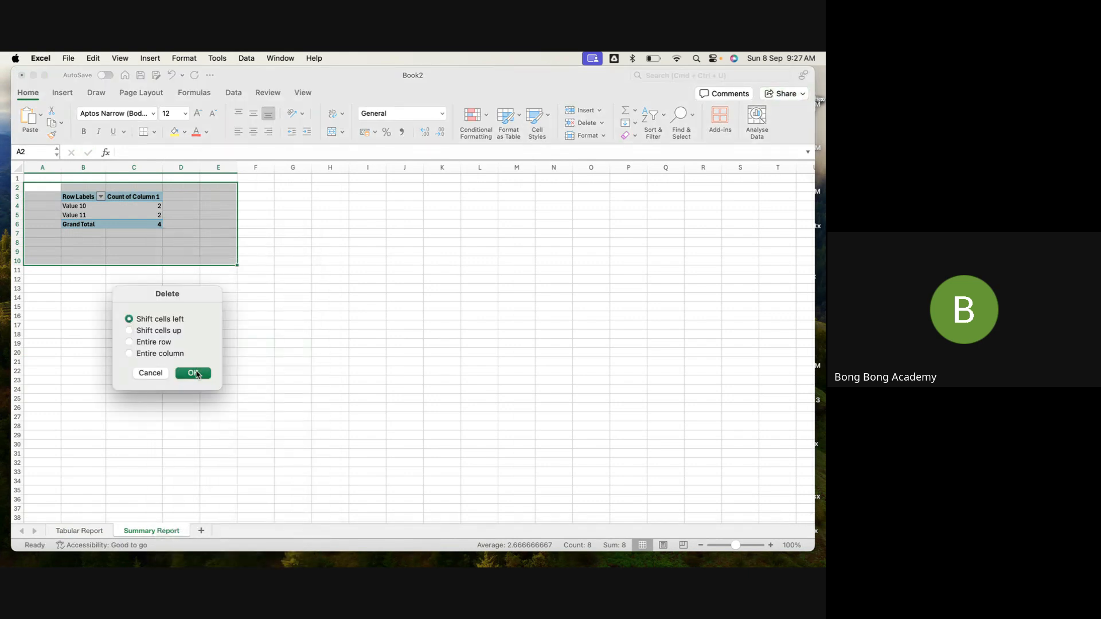
left_click(194, 373)
left_click(126, 287)
Step: Insert a pivot table at cell B5 of the Summary Report sheet from range A1:C5 of the Tabular Report sheet
left_click(88, 214)
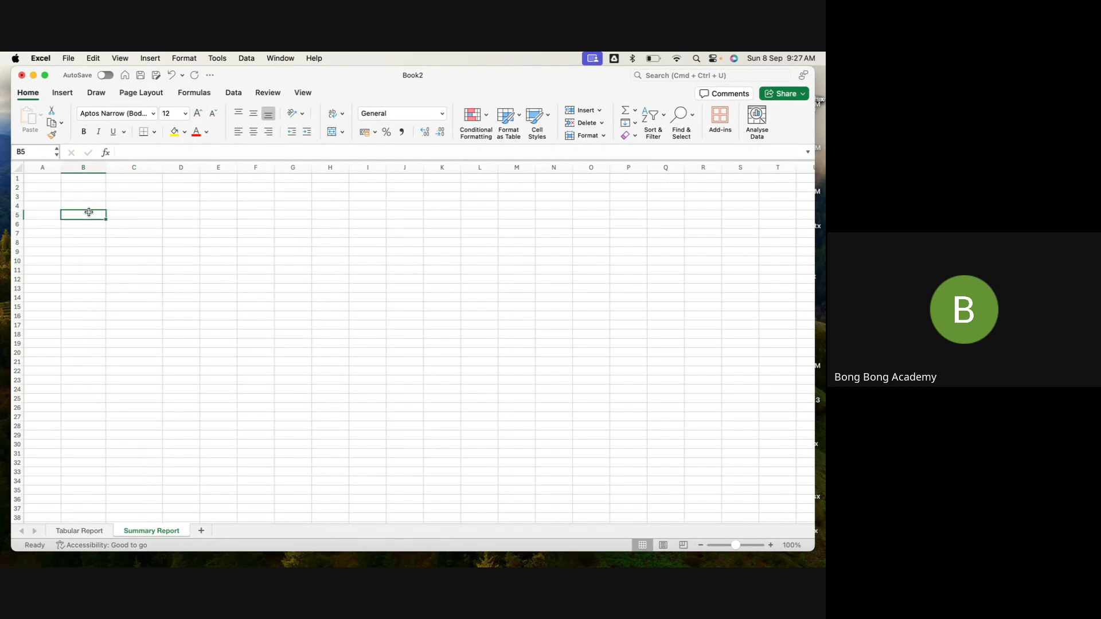
left_click(63, 93)
left_click(26, 120)
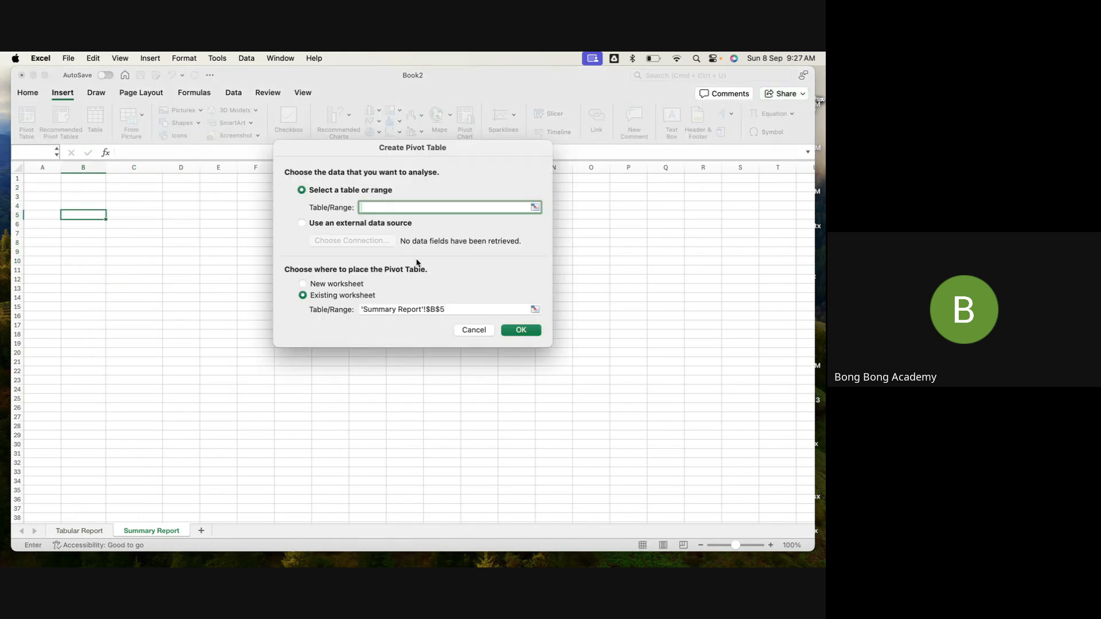
left_click(79, 531)
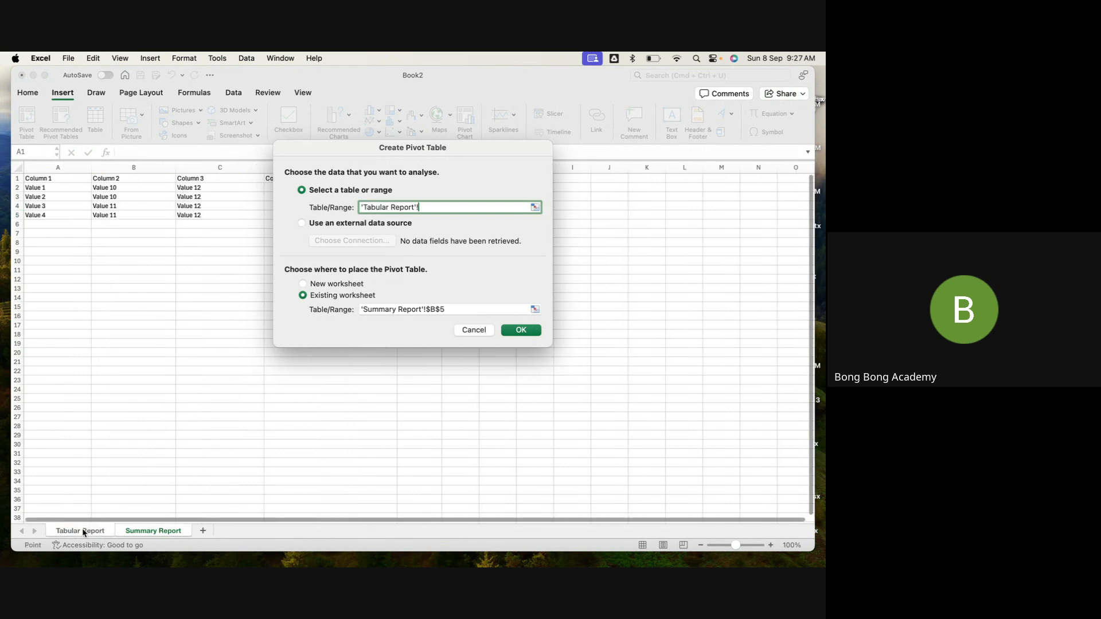
left_click_drag(43, 179, 232, 216)
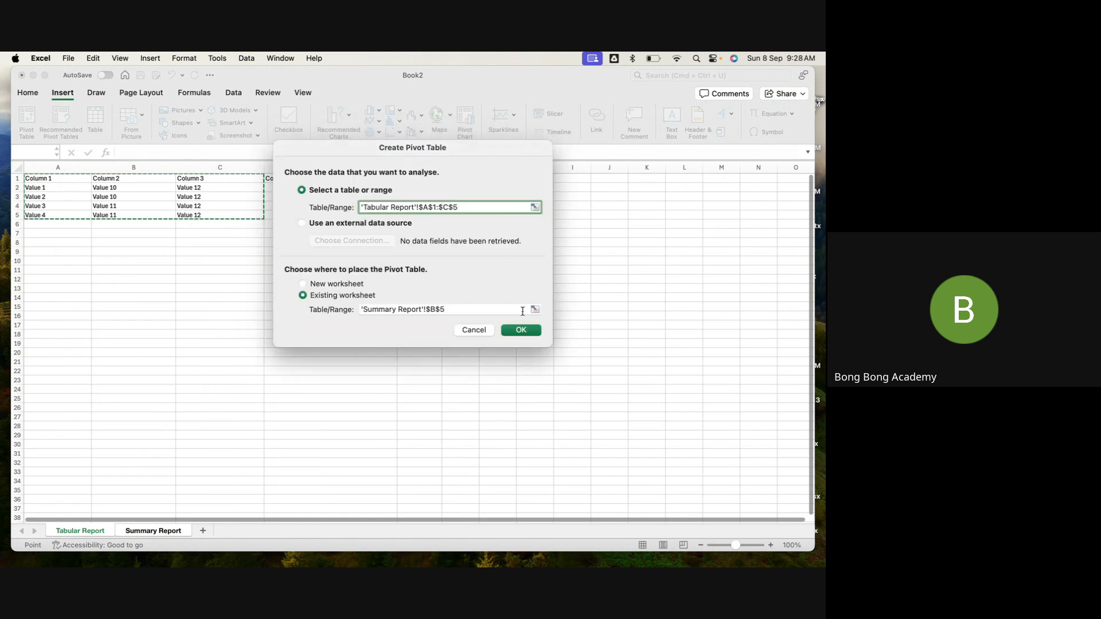
left_click(519, 329)
Step: Group the pivot table's rows by Column 3 and then Column 2, with the count of Column 1 as values
left_click(89, 261)
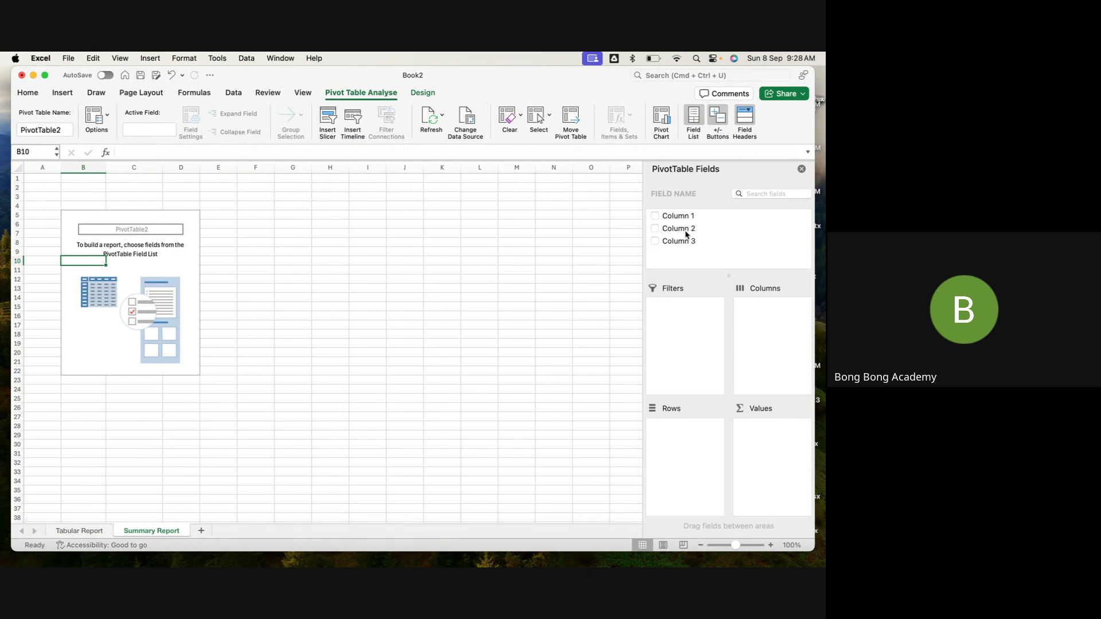
left_click_drag(683, 243, 695, 443)
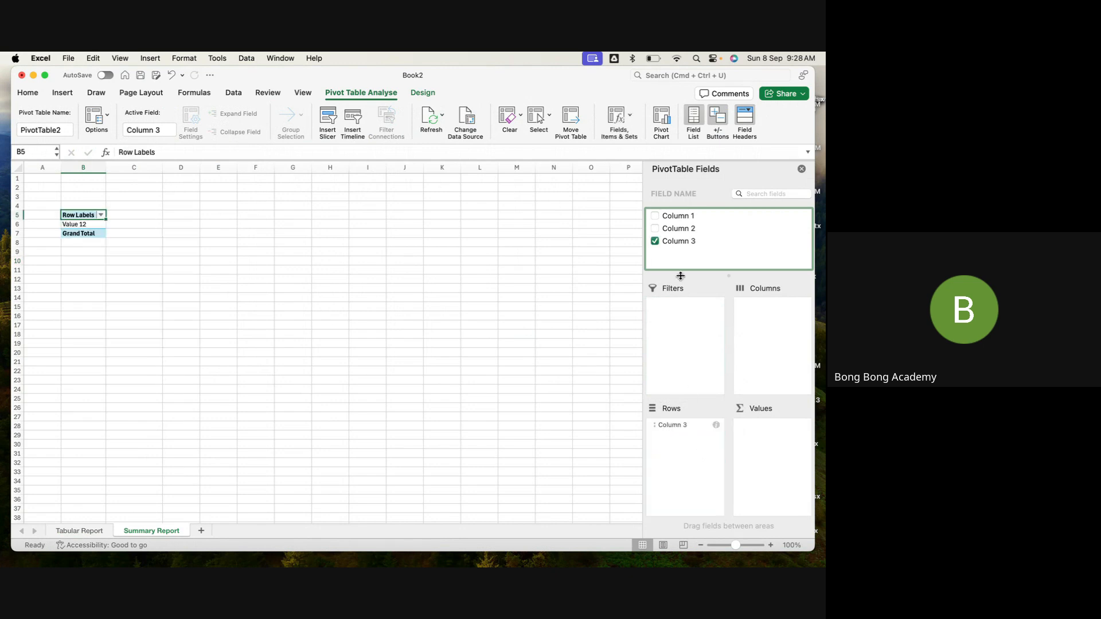
left_click_drag(676, 231, 695, 437)
left_click_drag(680, 220, 813, 477)
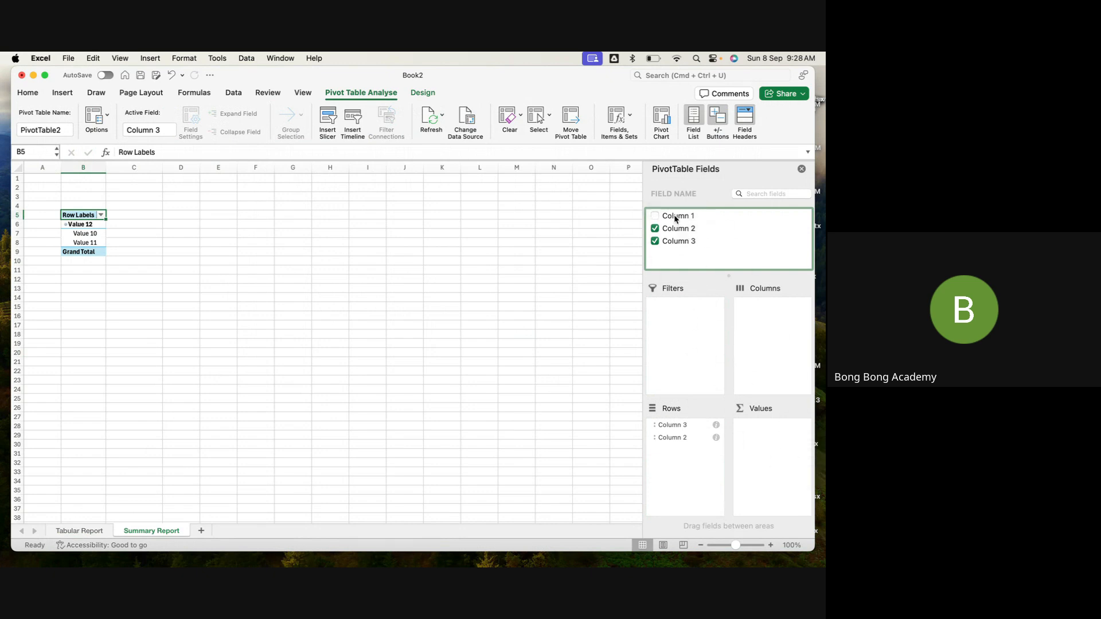
left_click_drag(675, 217, 779, 475)
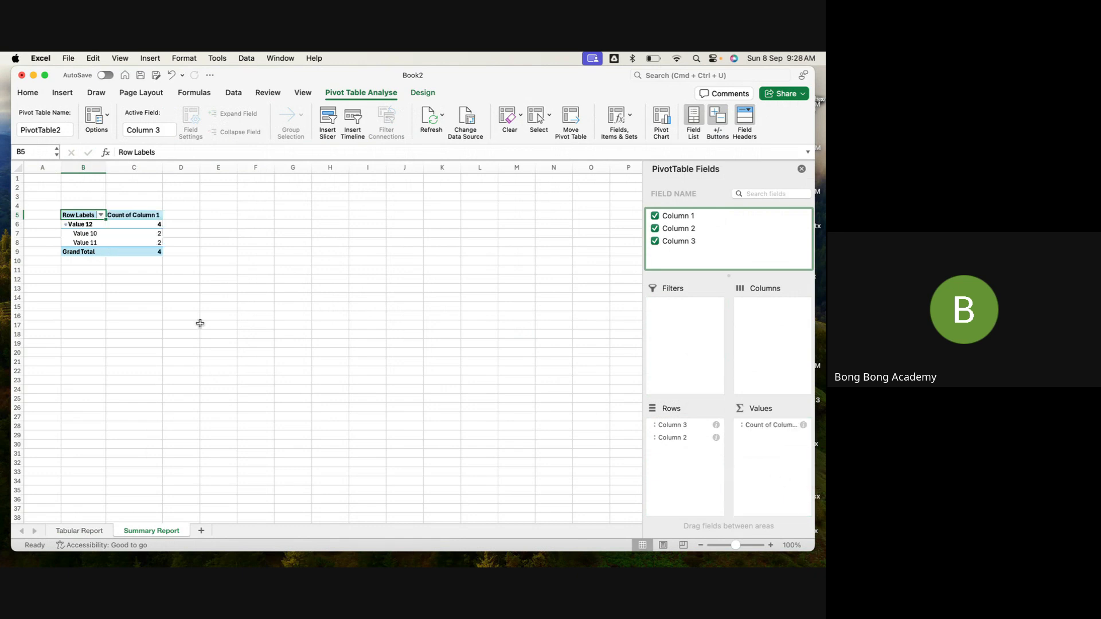
left_click(82, 224)
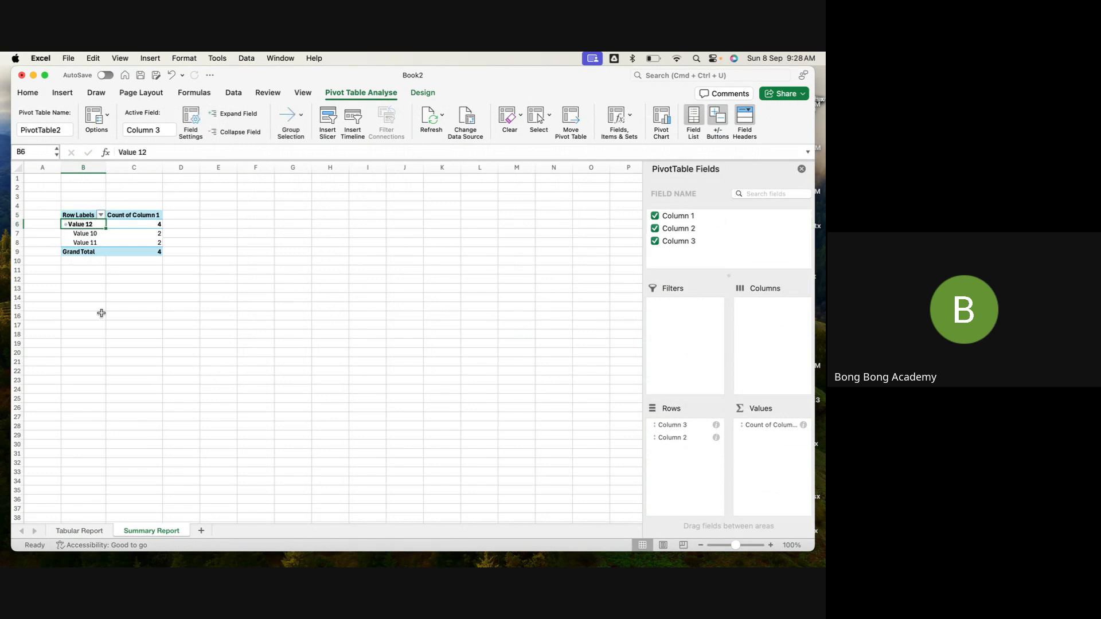
Step: Compare the pivot table's row labels and counts with the Column 2 and Column 3 data on the Tabular Report sheet
left_click(91, 234)
left_click(90, 242)
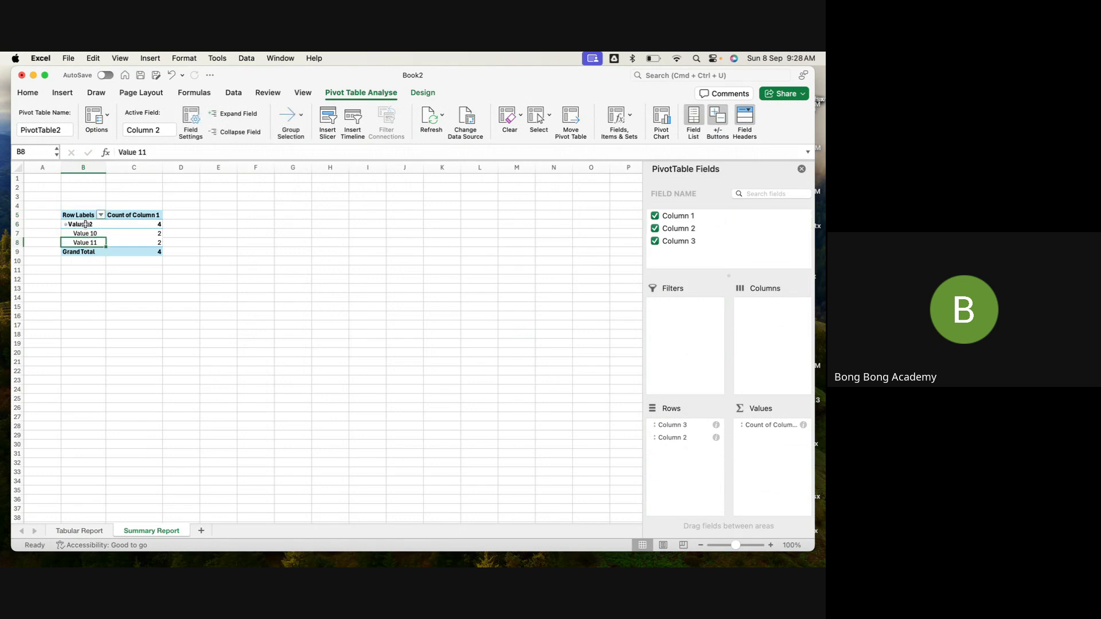
left_click(86, 225)
left_click(88, 234)
left_click(85, 244)
left_click(152, 226)
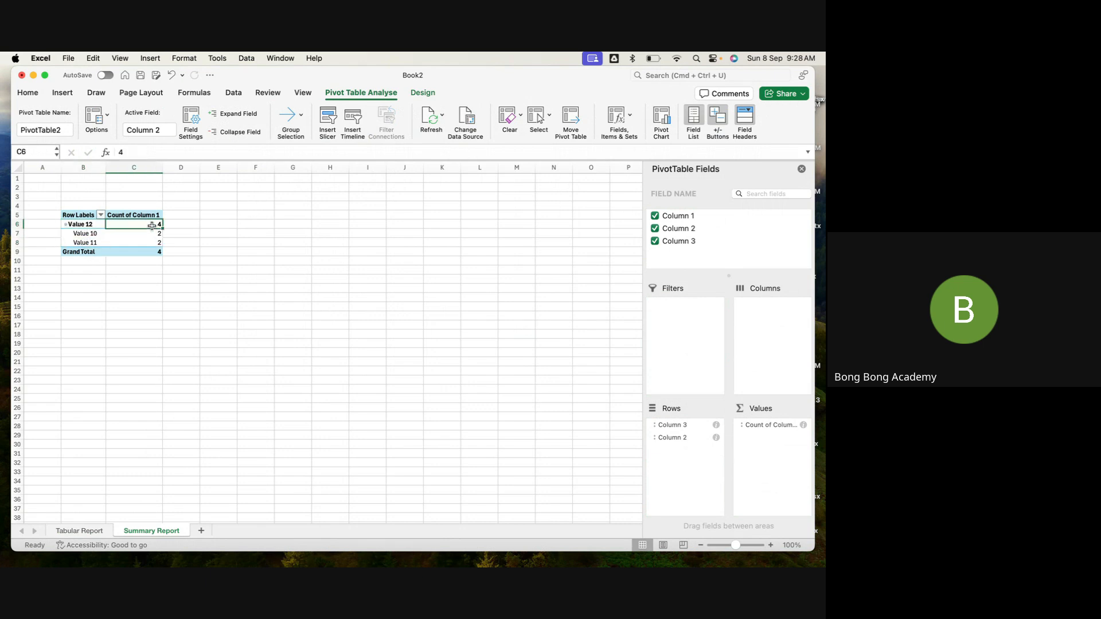
left_click(81, 531)
left_click_drag(112, 180, 115, 216)
left_click_drag(219, 177, 216, 216)
left_click(150, 531)
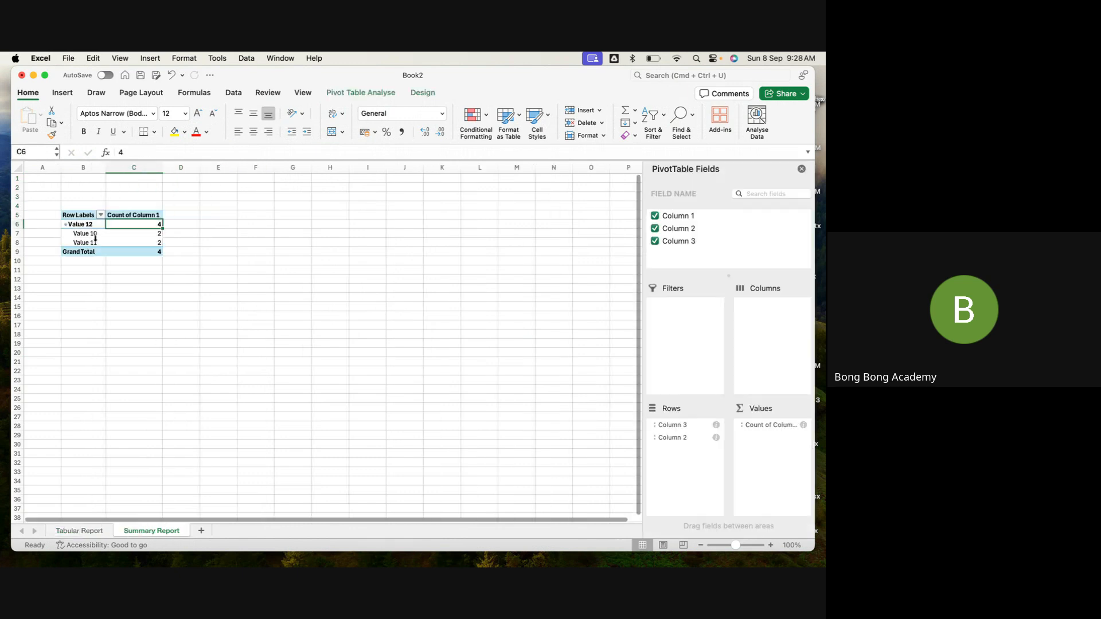
Step: Examine how the Column 3 and Column 2 row fields relate to the pivot table's nested labels, counts and grand total
left_click(89, 224)
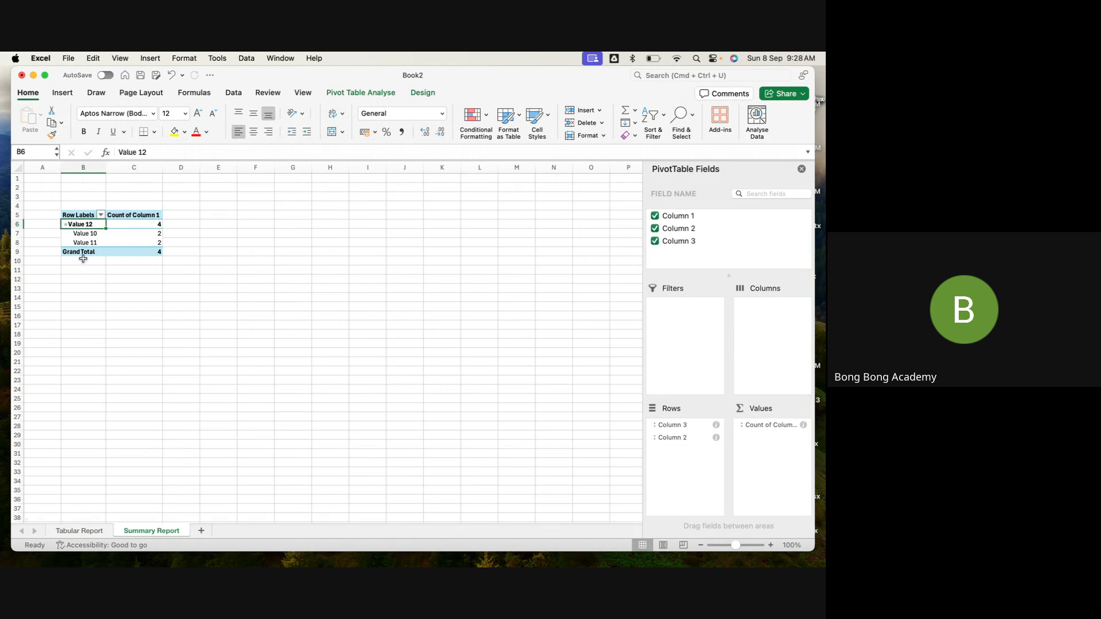
left_click(86, 233)
left_click(85, 244)
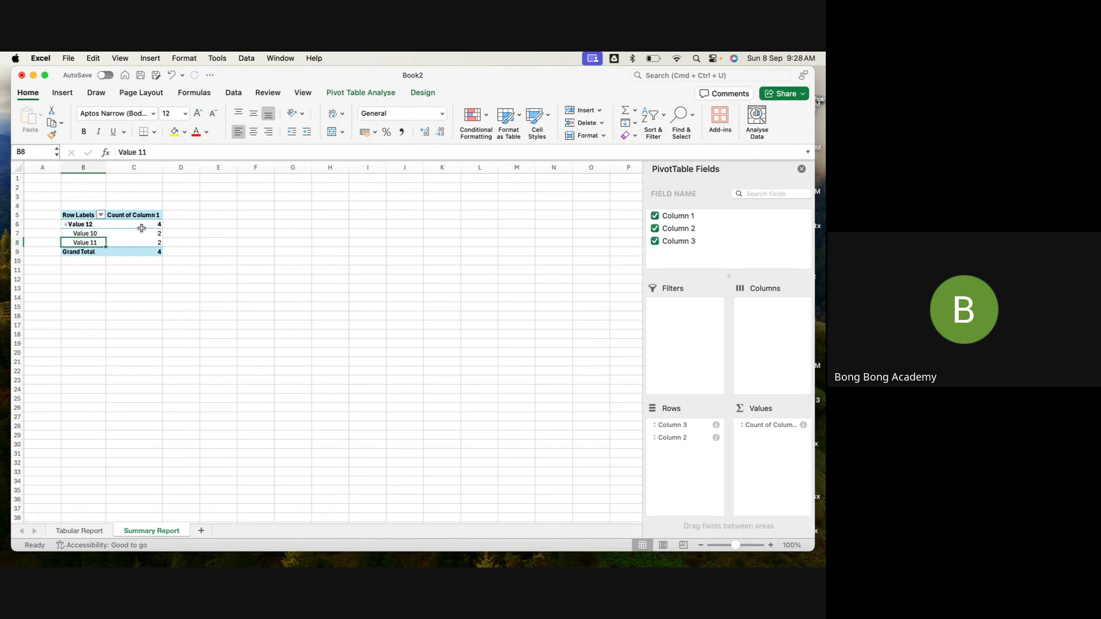
left_click(151, 242)
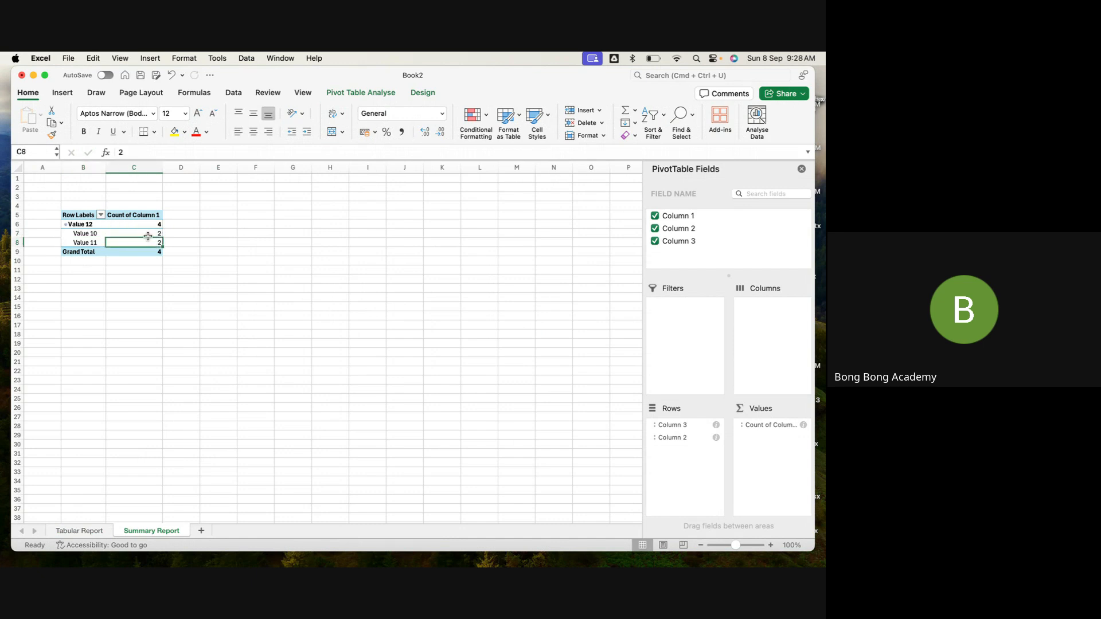
left_click(147, 222)
left_click(139, 251)
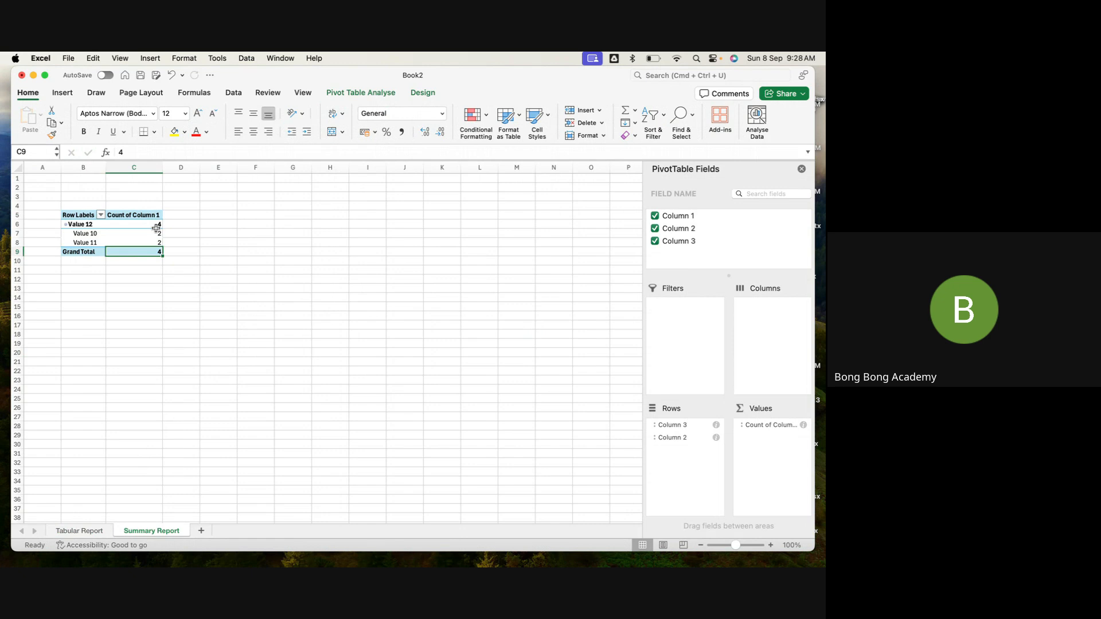
left_click(679, 426)
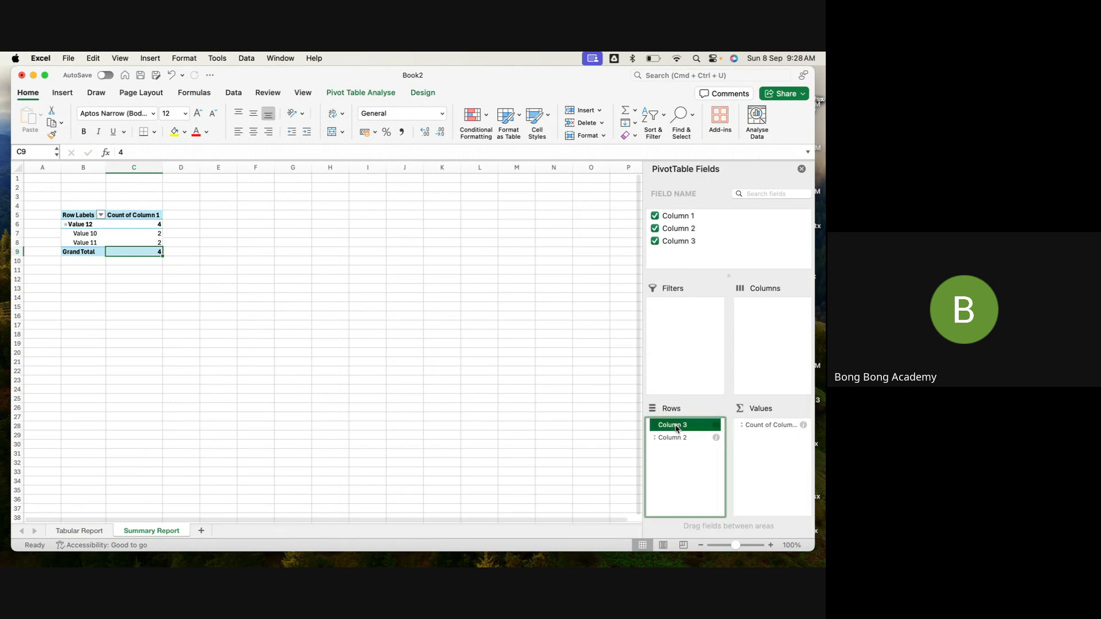
left_click(672, 438)
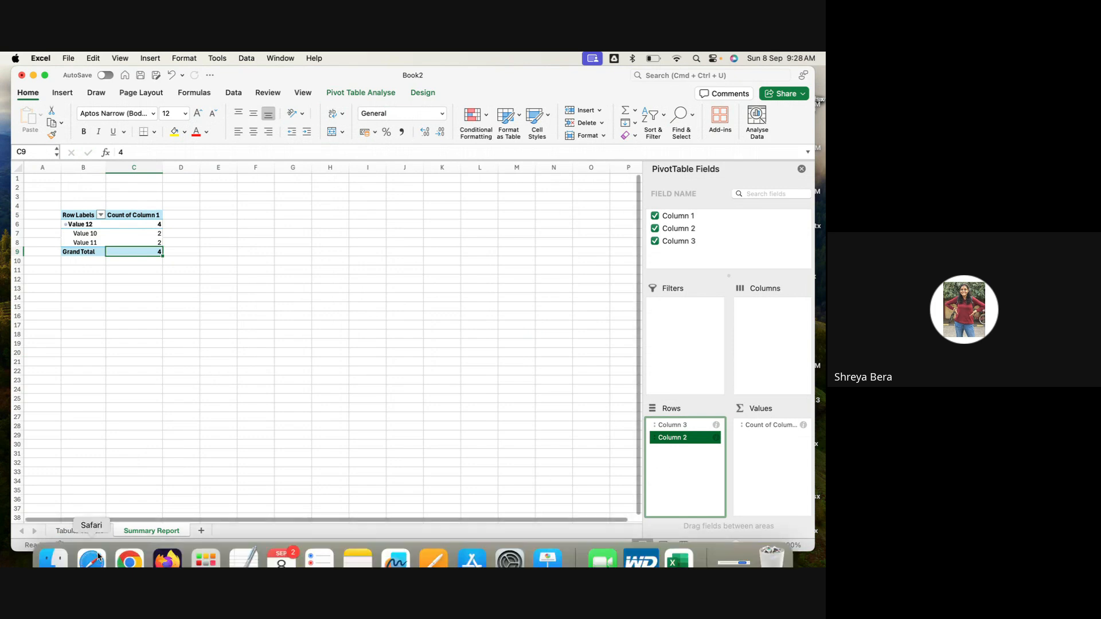
Step: On the Tabular Report sheet, copy the entry in C2 to C6 and change the copy to Value 13
left_click(80, 529)
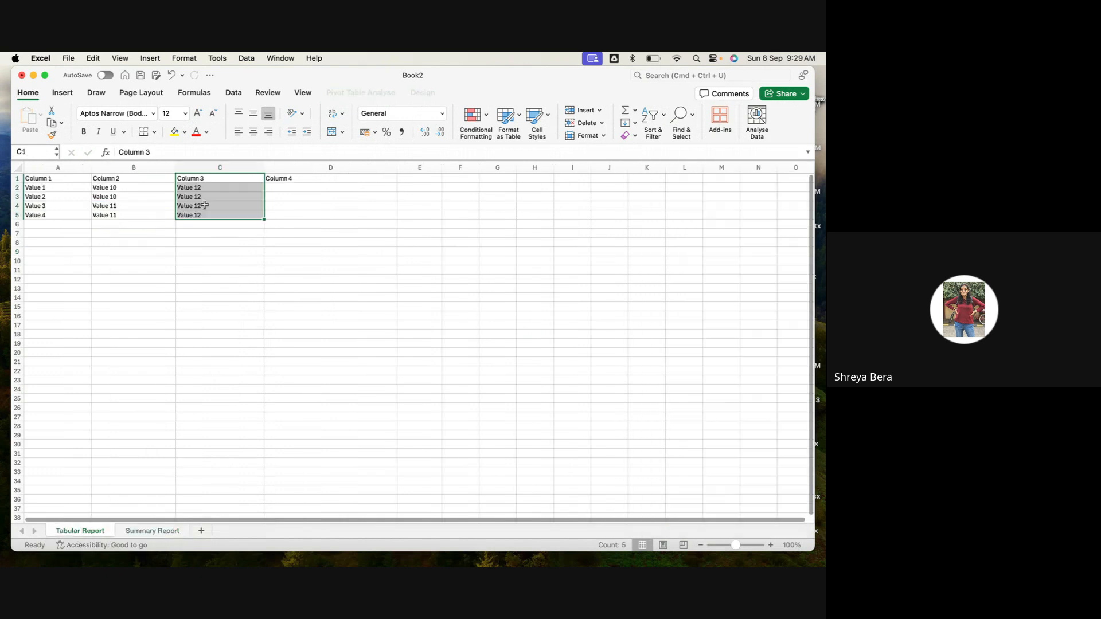
left_click(182, 260)
left_click_drag(195, 187, 204, 215)
left_click(205, 214)
left_click(202, 190)
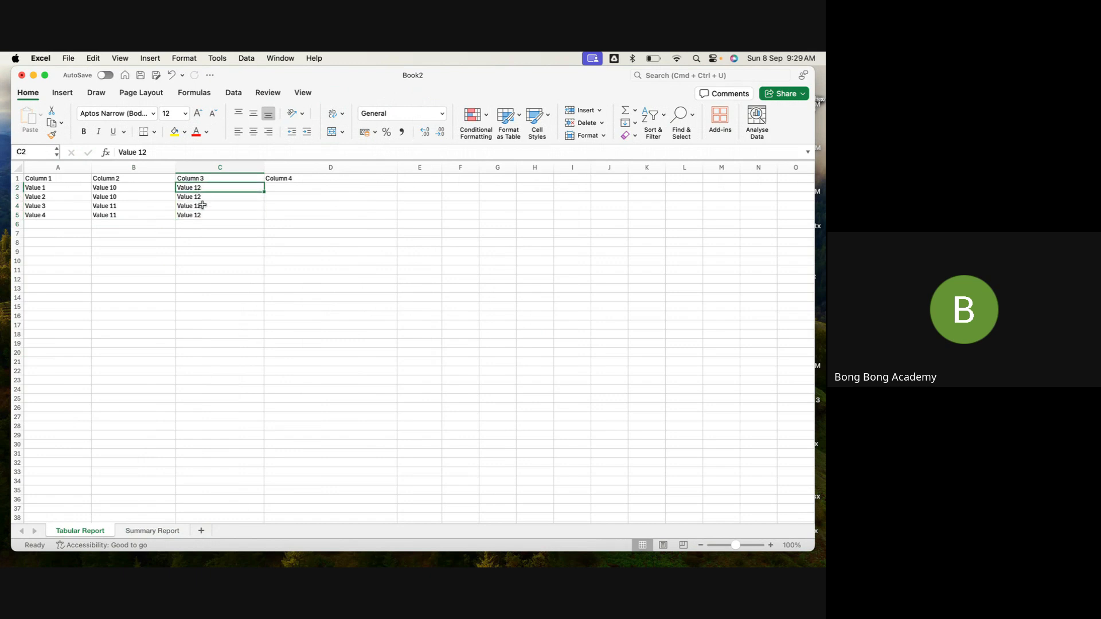
key("super+c")
left_click(236, 223)
key("super+v")
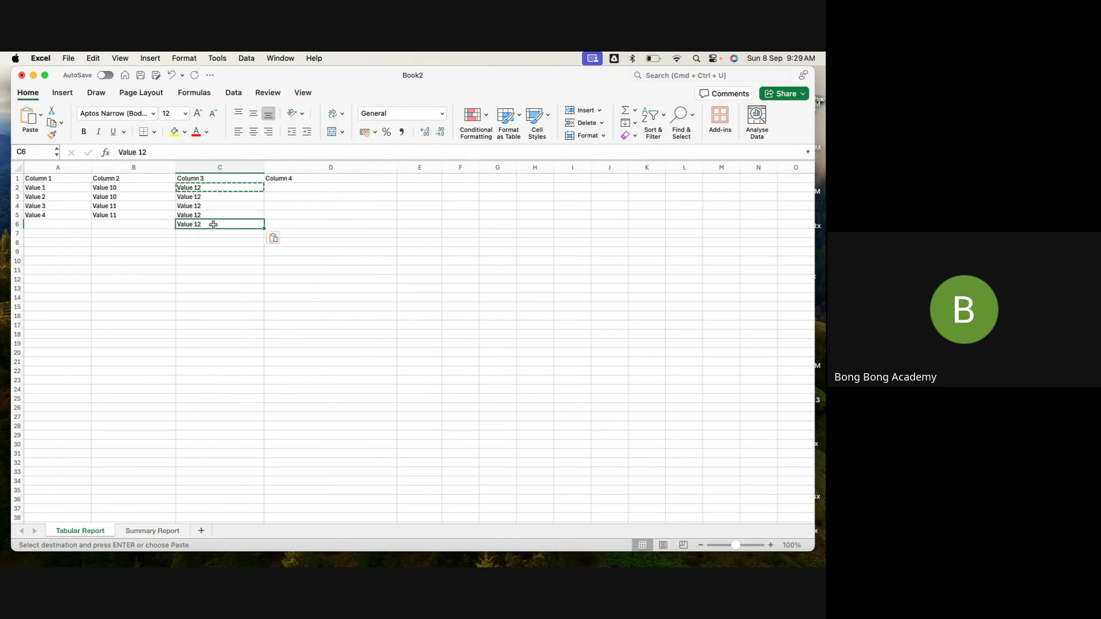
double_click(214, 225)
key("BackSpace")
key("Return")
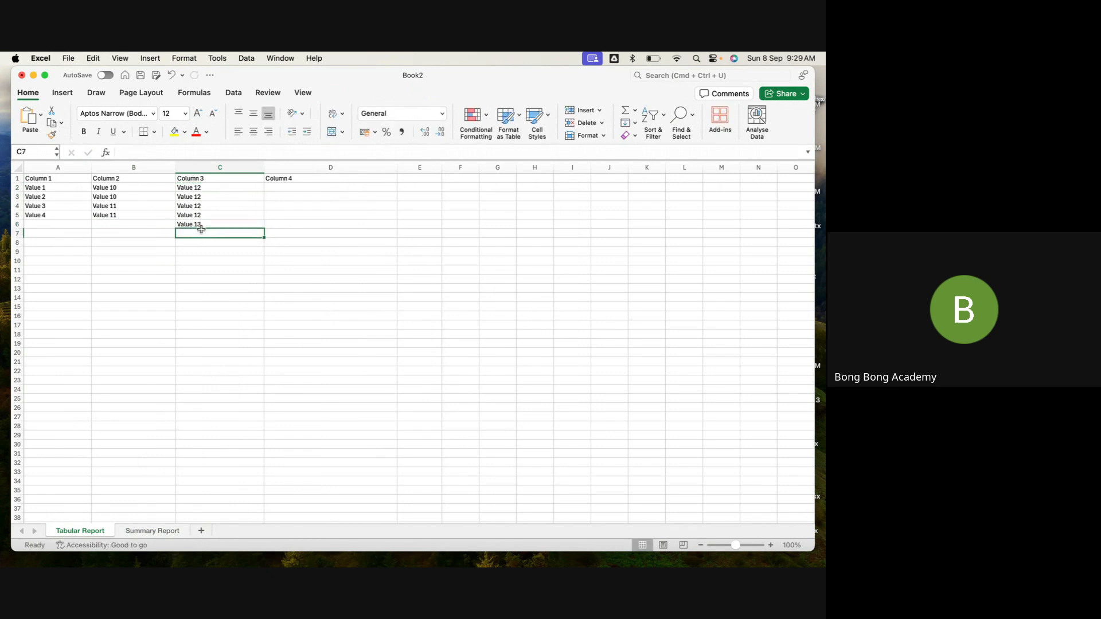
Step: Copy Value 13 from C6 into cells C7 through C10
left_click(200, 229)
key("super+c")
left_click(196, 231)
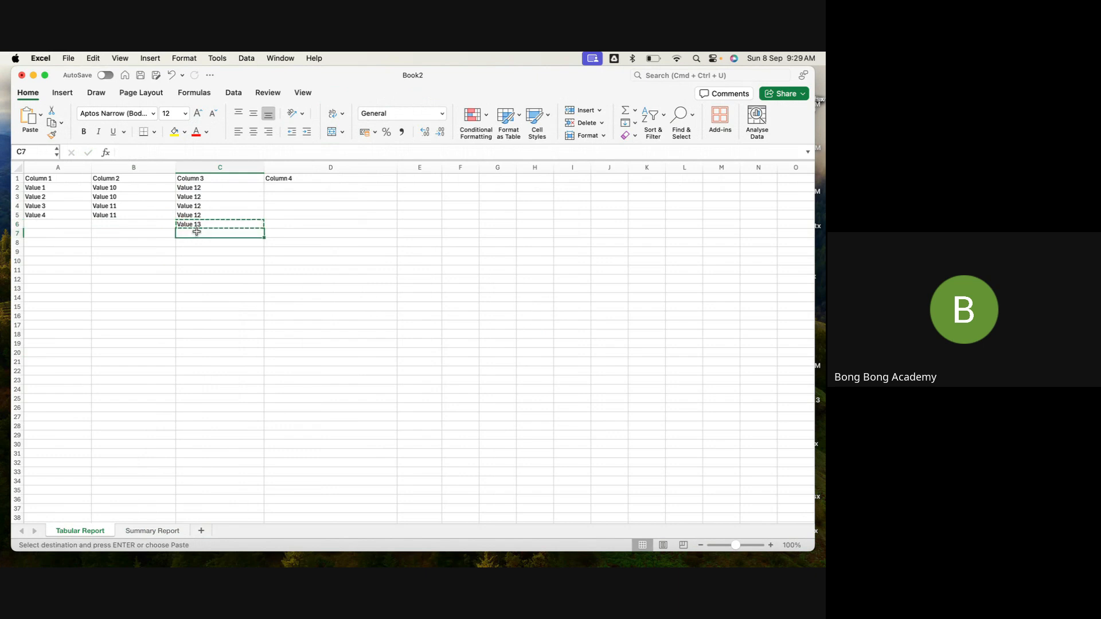
key("super+v")
key("Down")
key("super+v")
key("Down")
key("super+v")
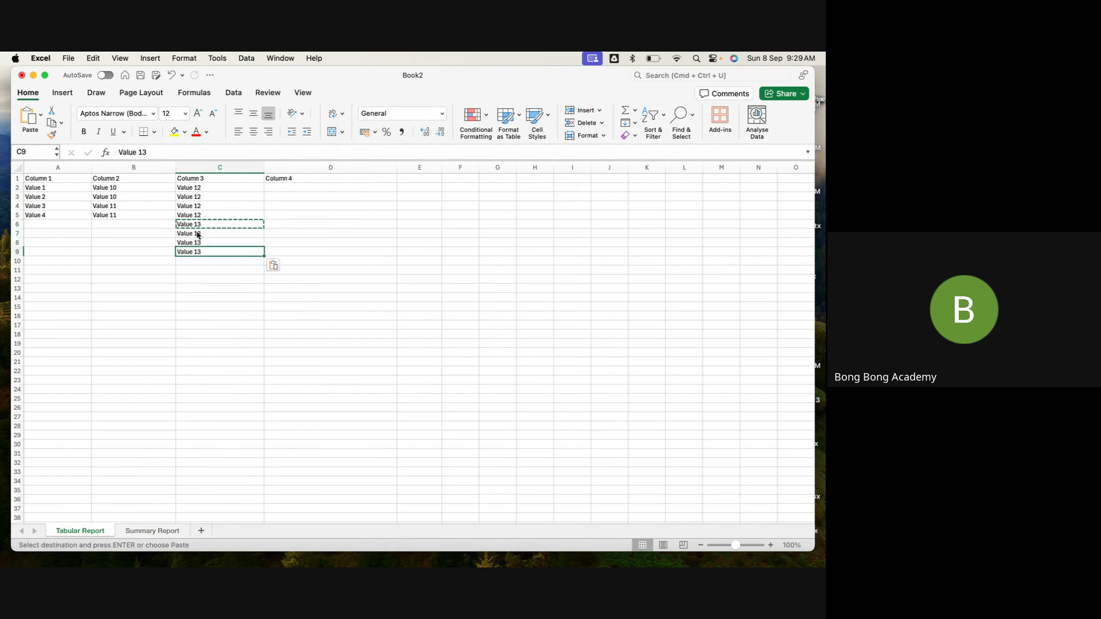
key("Down")
key("super+v")
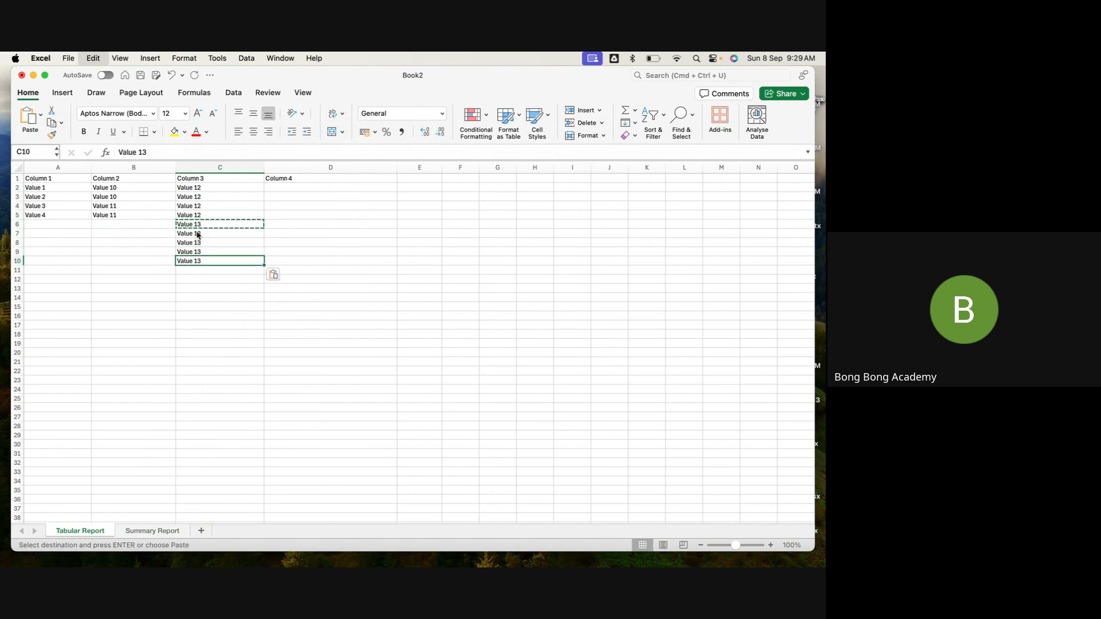
Step: Copy the Column 2 values in B2:B5 into B6:B9
left_click(111, 188)
left_click_drag(112, 188, 113, 216)
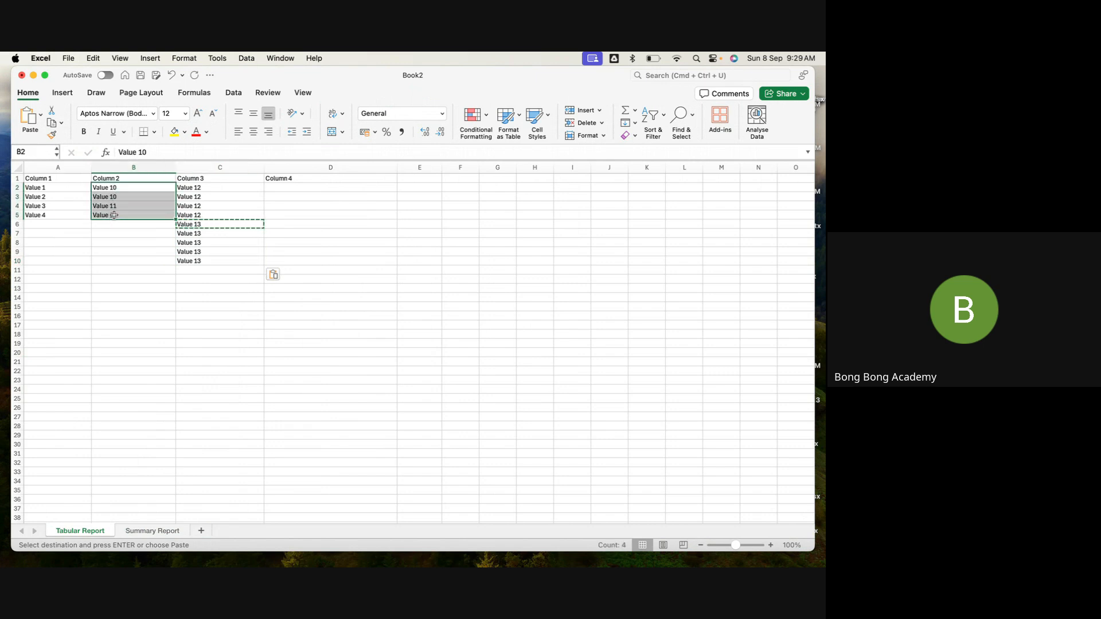
key("super+c")
left_click(115, 224)
key("super+v")
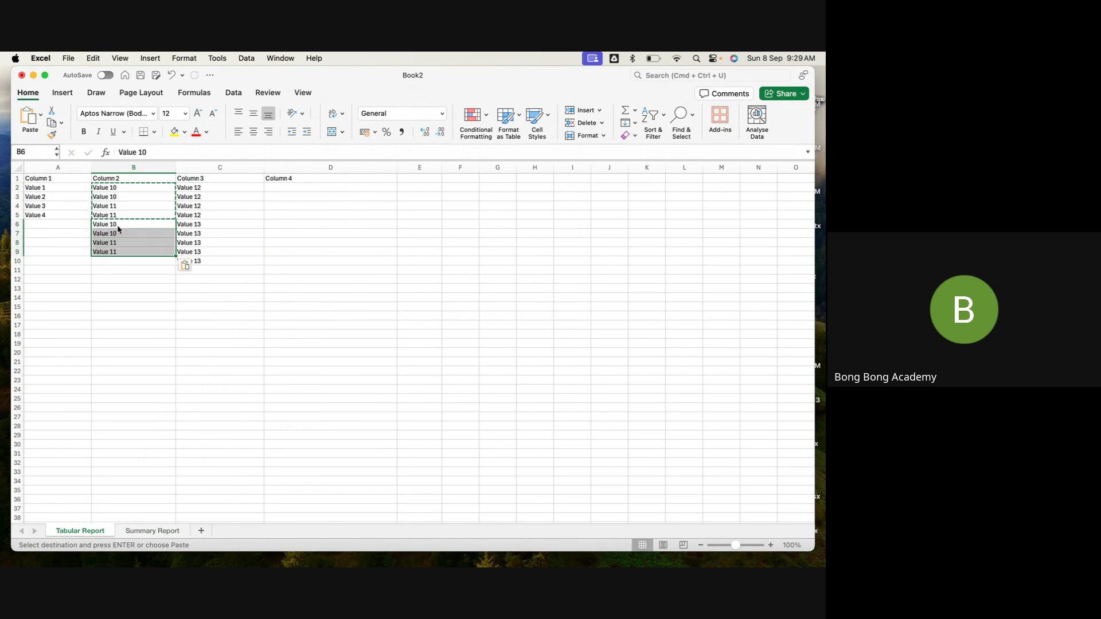
Step: Insert a new row 8 and fill it with Value 10 in Column 2 and Value 13 in Column 3
right_click(16, 243)
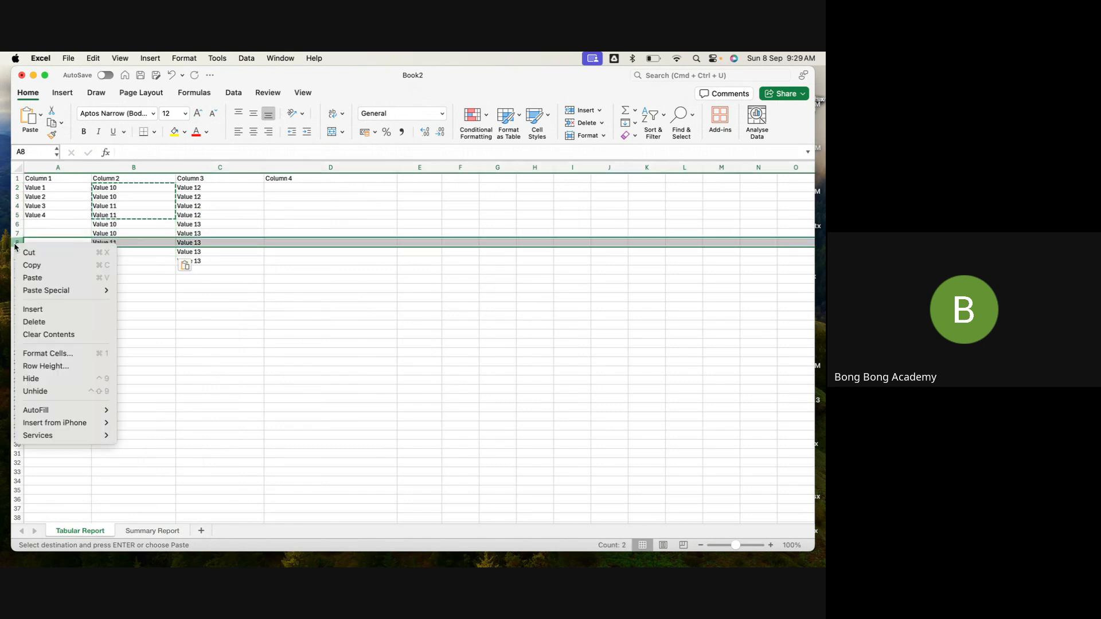
left_click(53, 309)
left_click(113, 233)
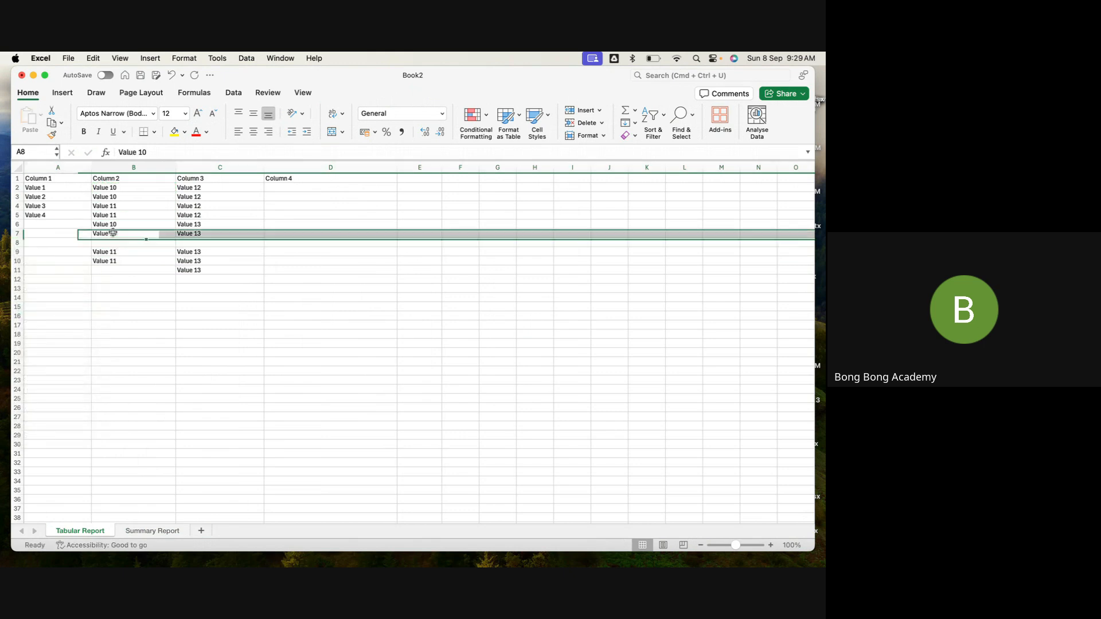
key("super+c")
left_click(116, 242)
key("super+v")
left_click(190, 233)
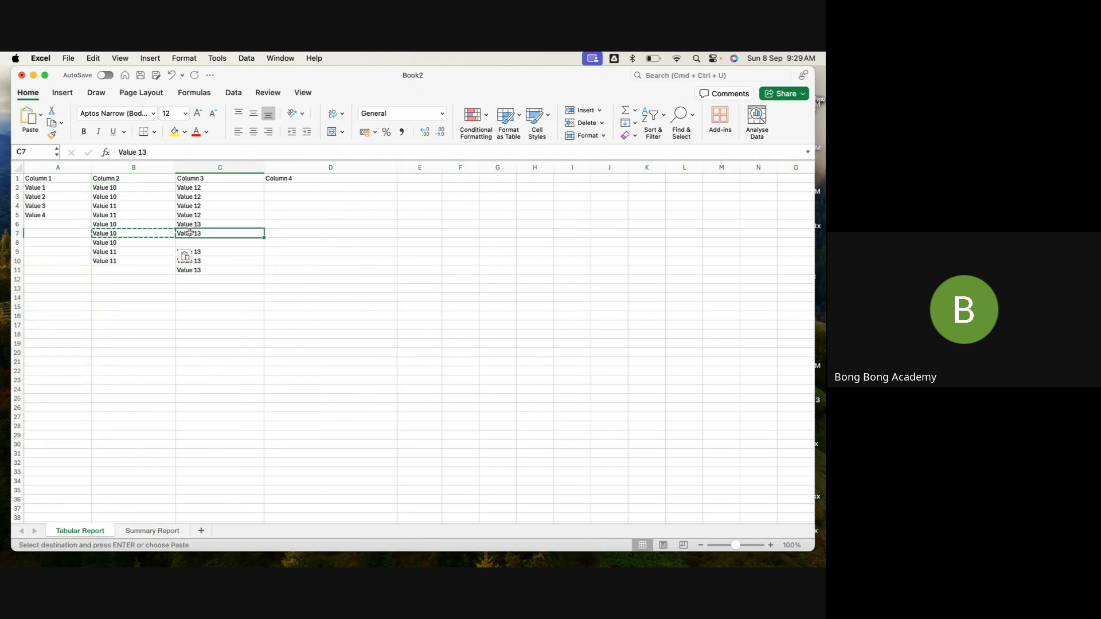
key("super+c")
left_click(189, 243)
key("super+v")
Step: Copy Value 11 from B10 into the empty cell B11
left_click(123, 270)
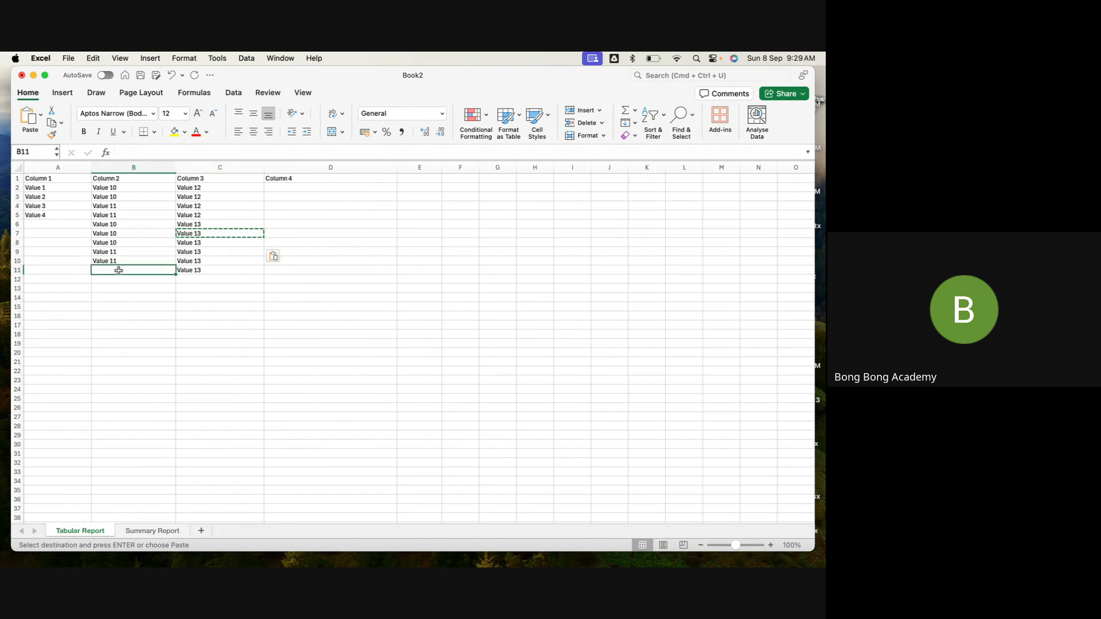
left_click(123, 261)
key("super+c")
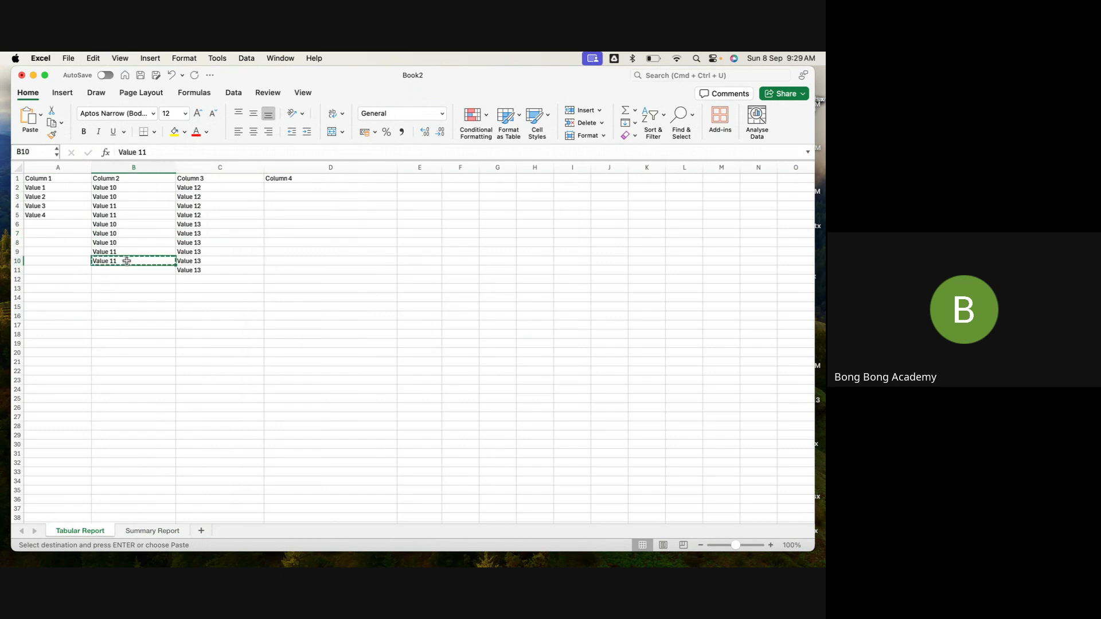
left_click(120, 273)
key("super+v")
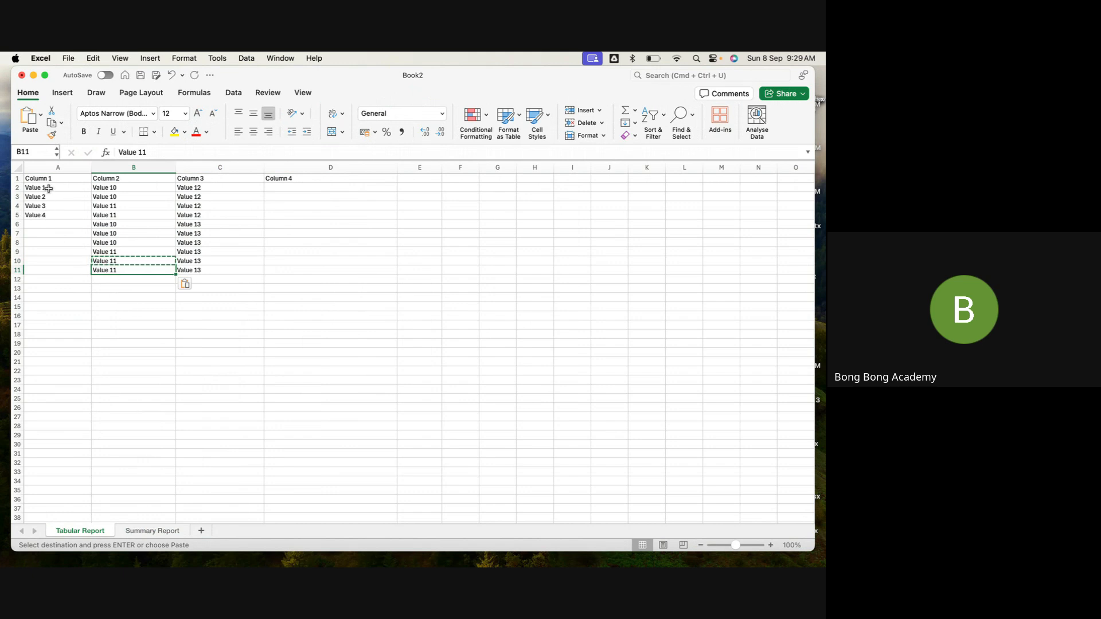
Step: Enter 10, 20, 30, 40 and 50 in cells A2 through A6 of Column 1
left_click(49, 188)
type("10")
key("Return")
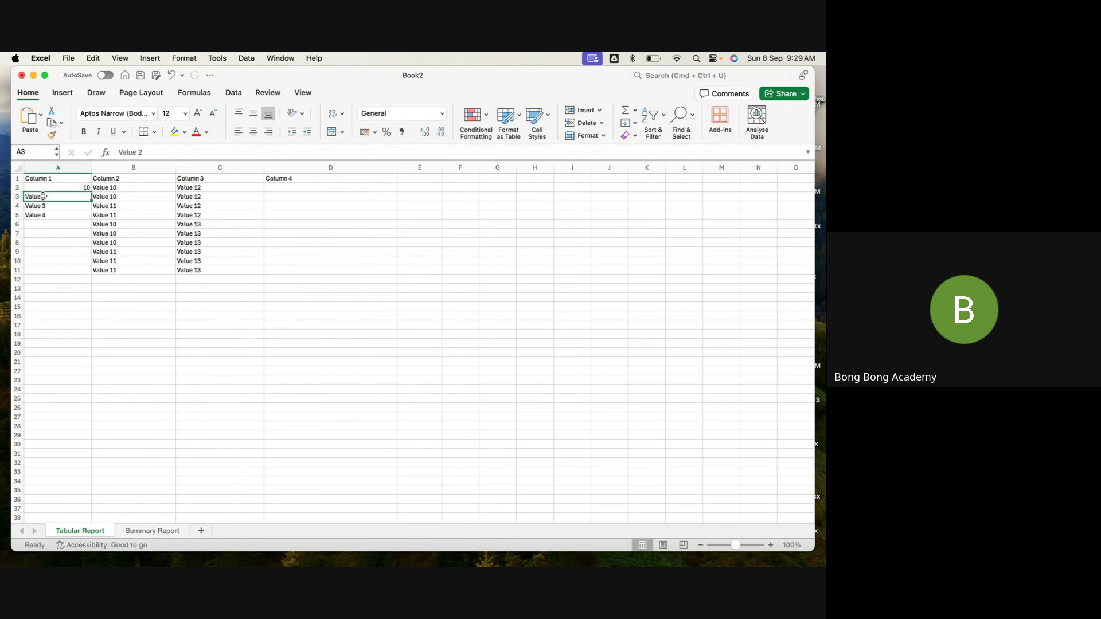
type("20")
key("Return")
type("30")
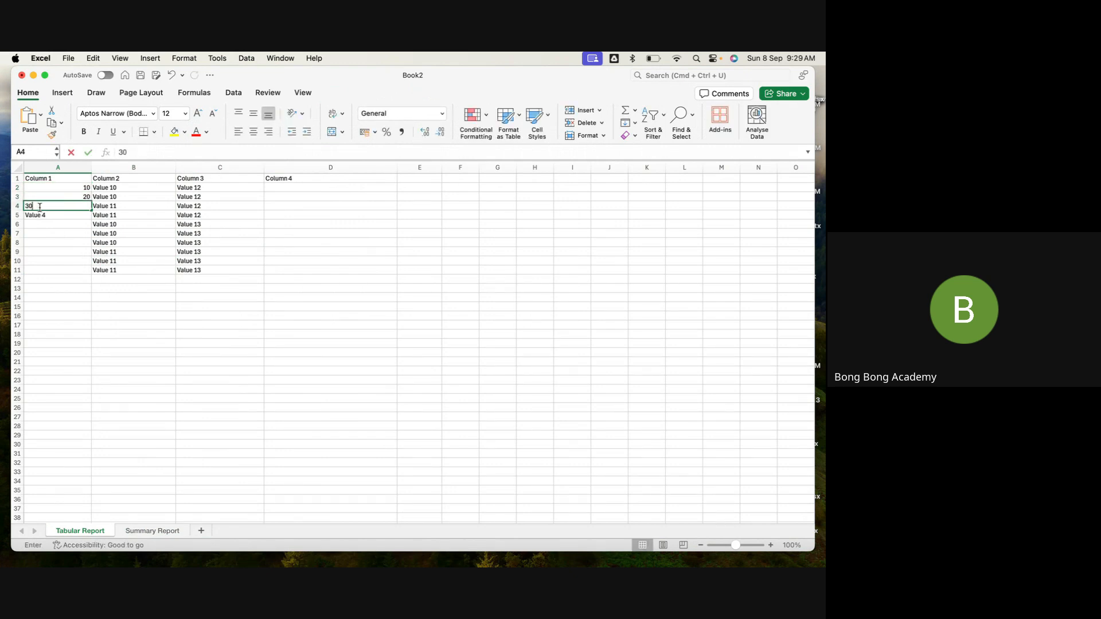
key("Return")
type("40")
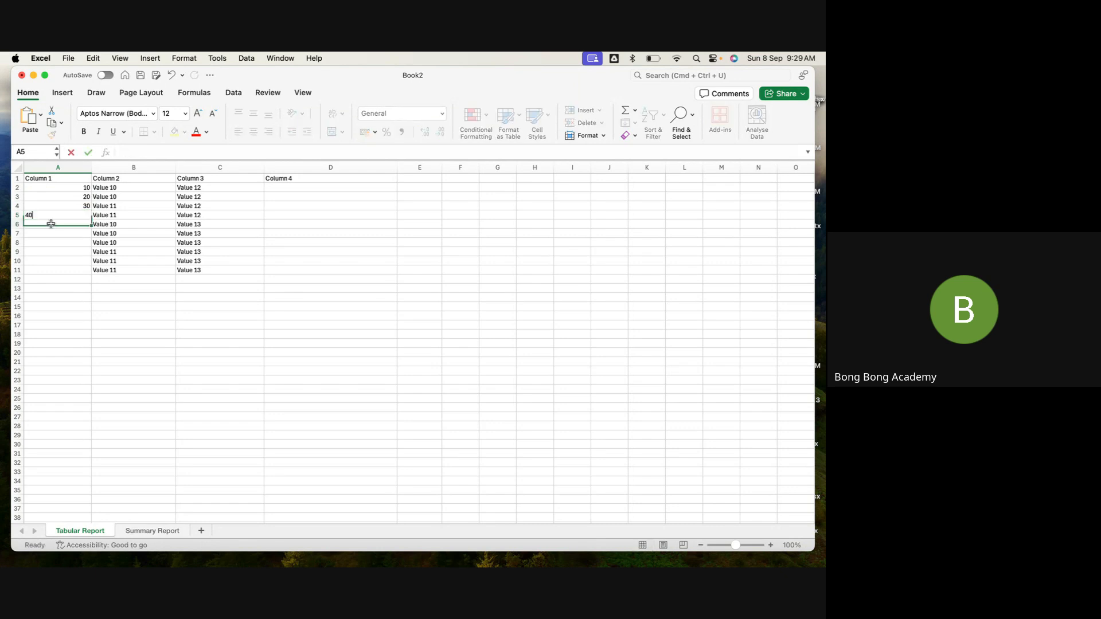
key("Return")
type("50")
key("Return")
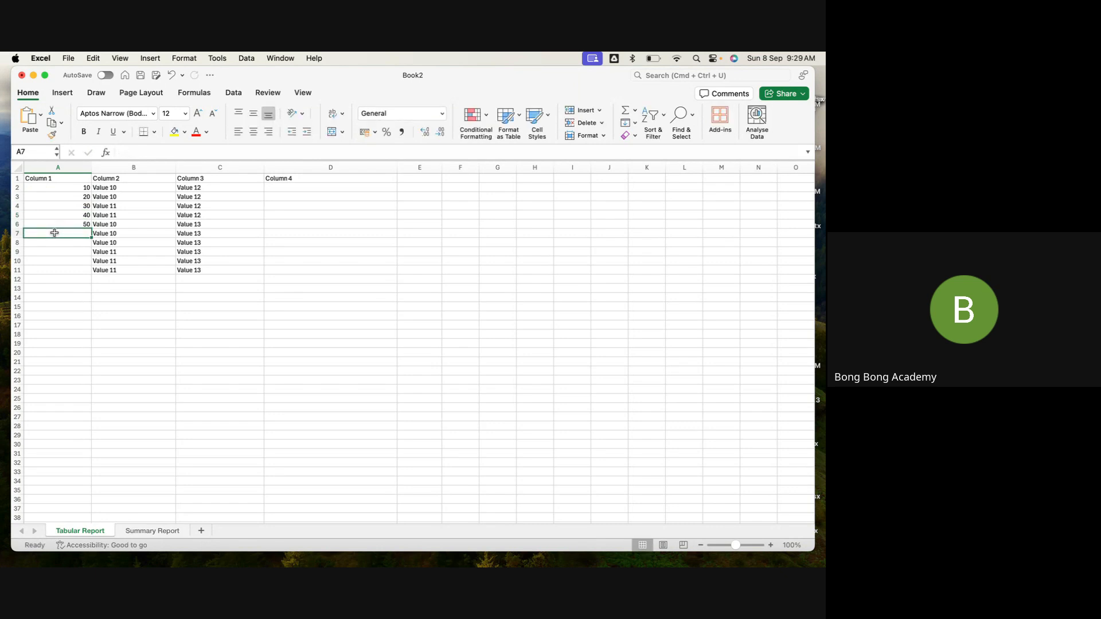
Step: Enter 60, 70, 80, 90 and 100 in cells A7 through A11 of Column 1
type("60")
key("Return")
type("70")
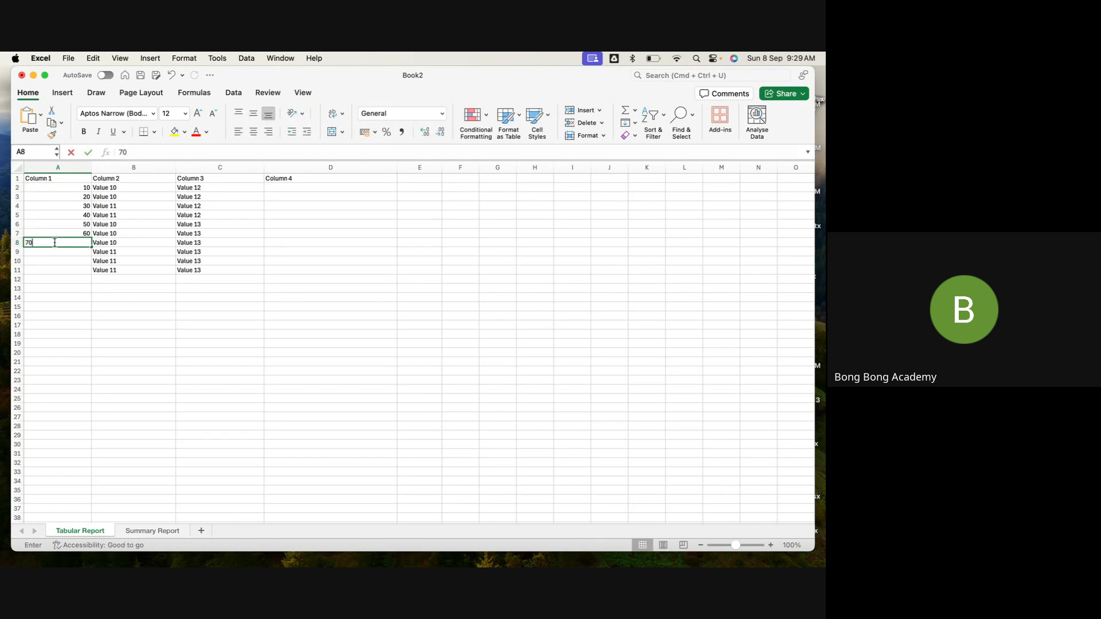
key("Return")
type("80")
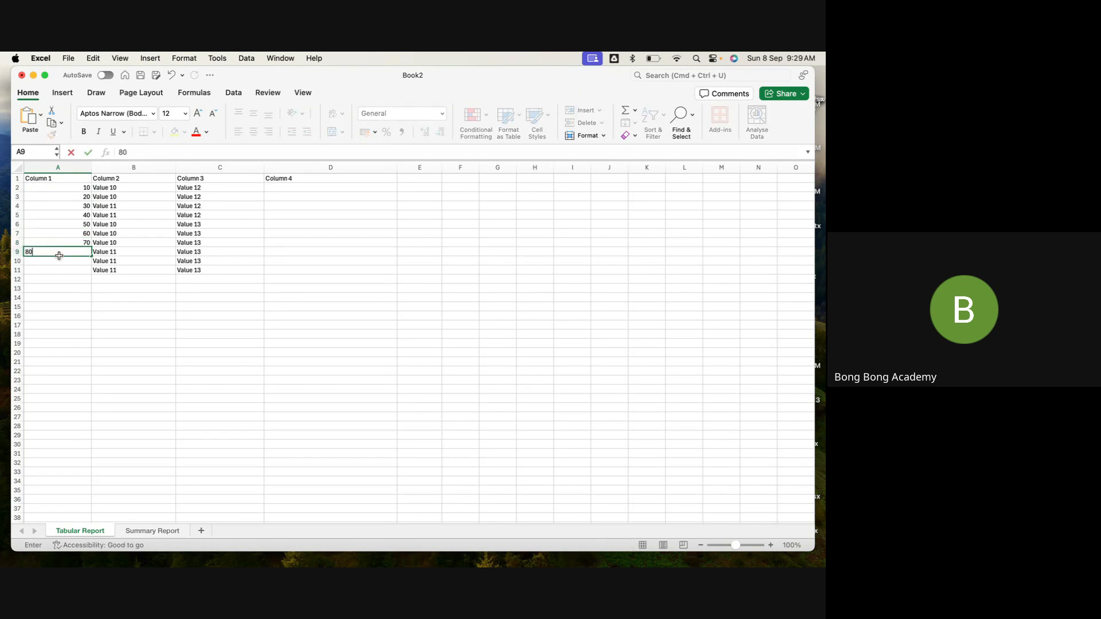
key("Return")
type("90")
key("Return")
type("100")
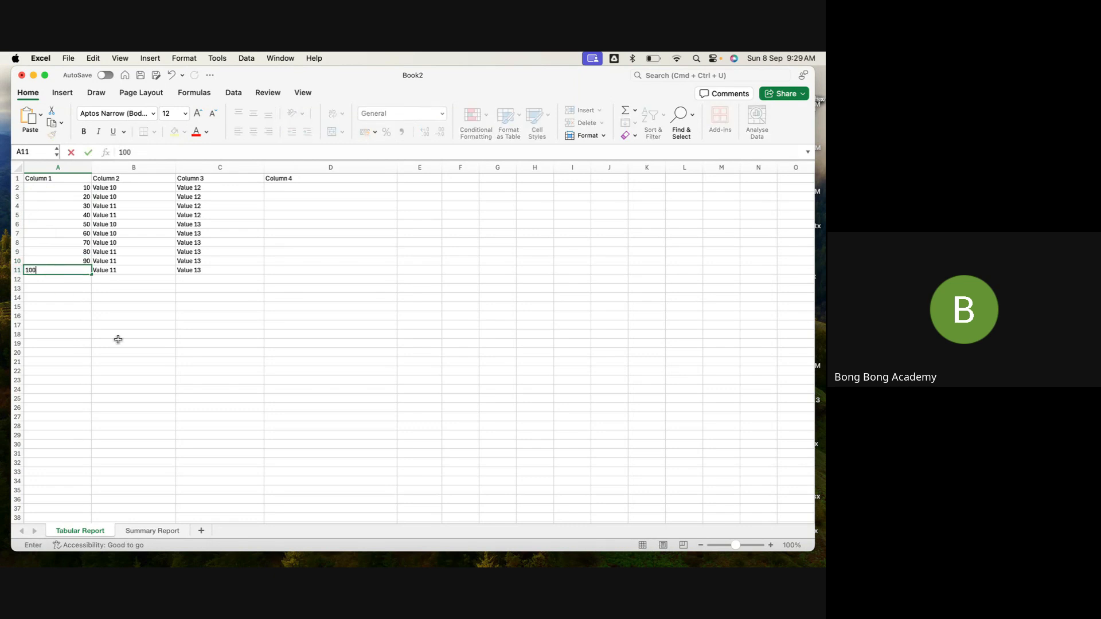
left_click(118, 340)
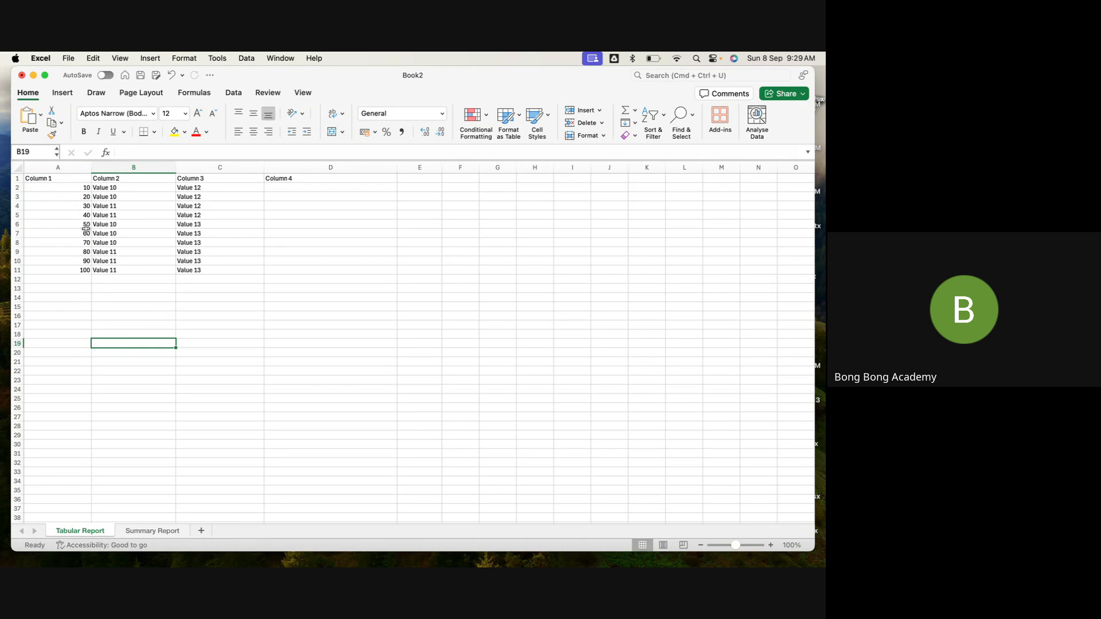
Step: Add filters to the Column 1 to Column 3 headers and exclude Value 13 from Column 3
left_click_drag(41, 179, 229, 178)
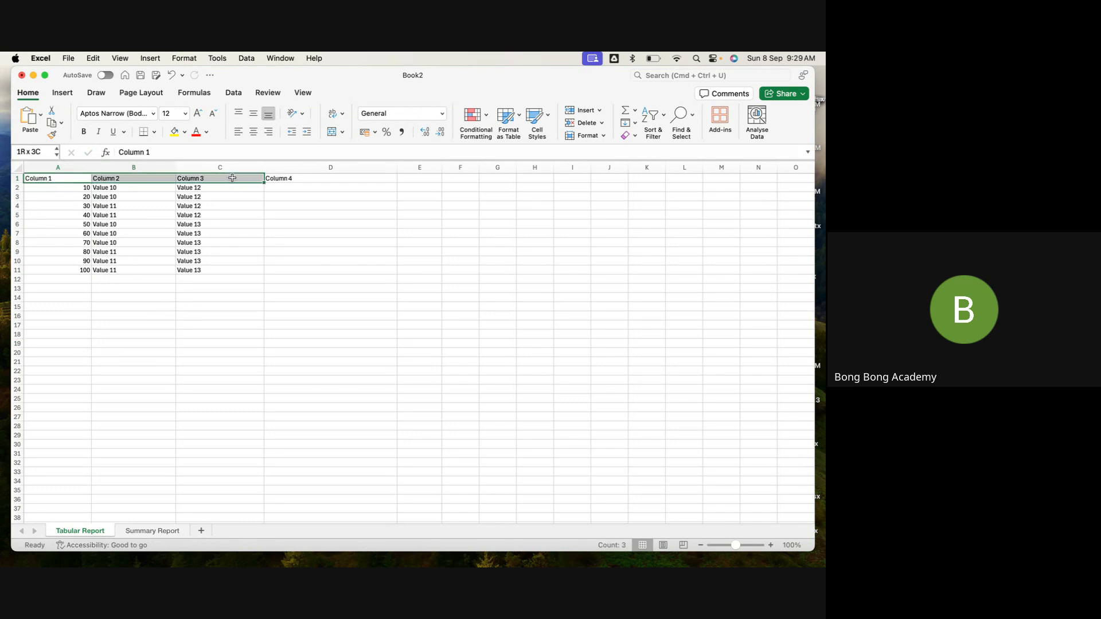
left_click(652, 116)
left_click(670, 183)
left_click(317, 239)
left_click(260, 180)
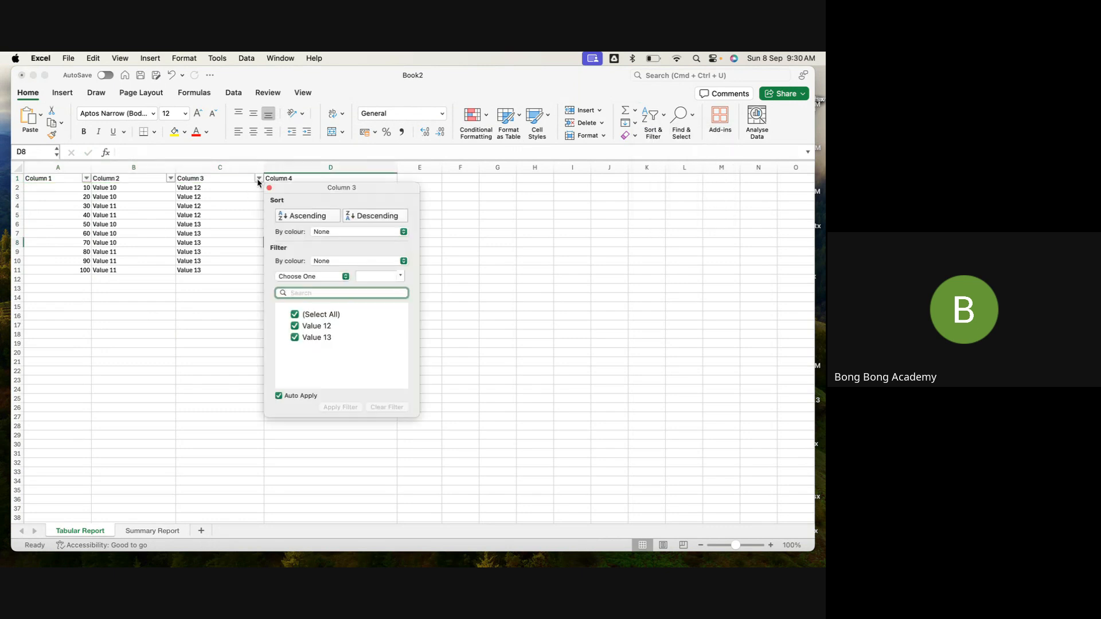
left_click(296, 337)
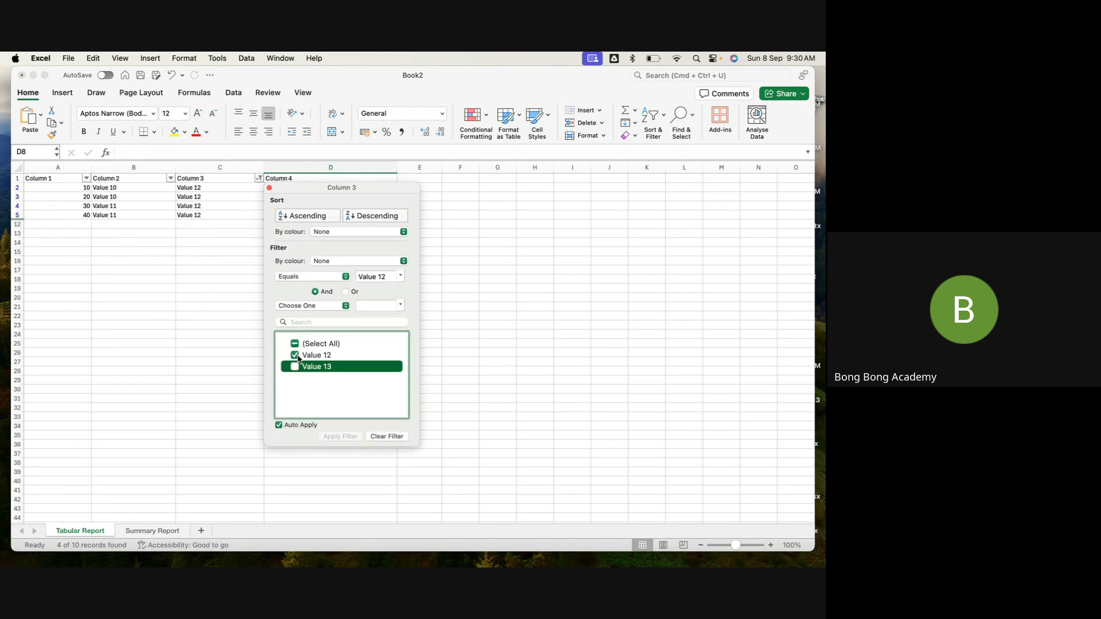
Step: Re-include Value 13 in the Column 3 filter, try excluding Value 12, and restore all Column 3 values
left_click(295, 367)
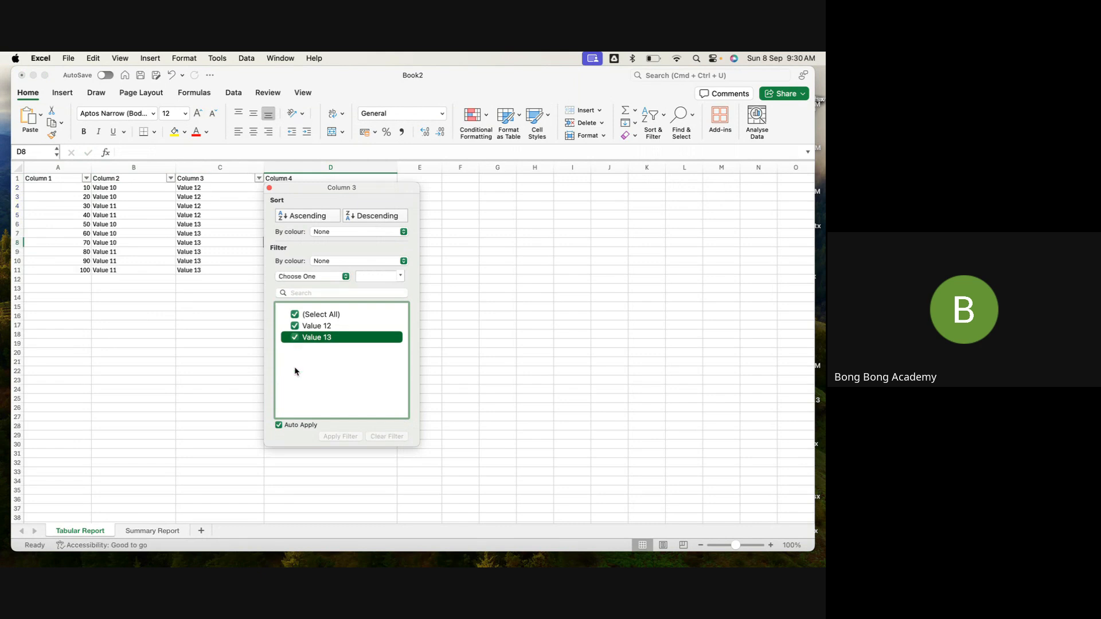
left_click(295, 329)
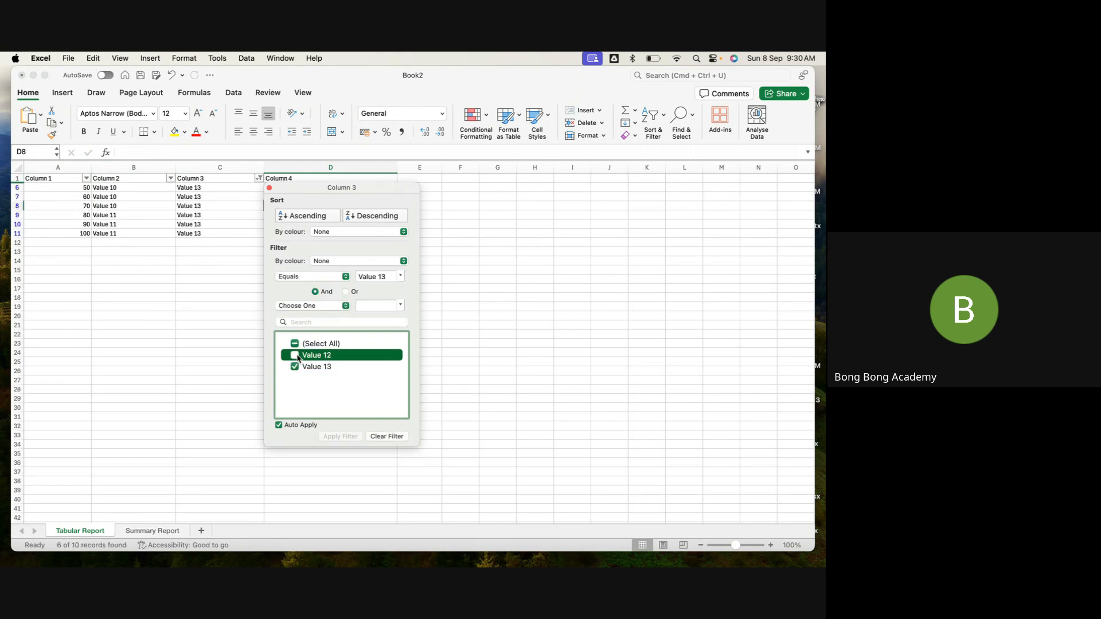
left_click(296, 356)
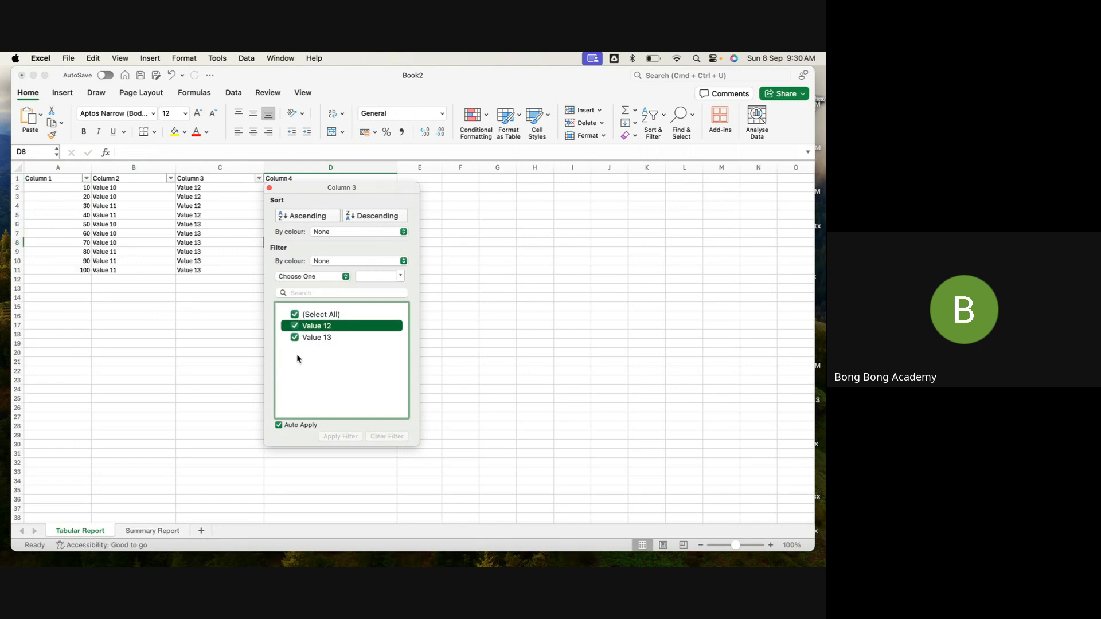
left_click(269, 187)
Step: Filter out Value 10 in Column 2 to view the Value 11 rows, and restore all Column 2 values
left_click(170, 178)
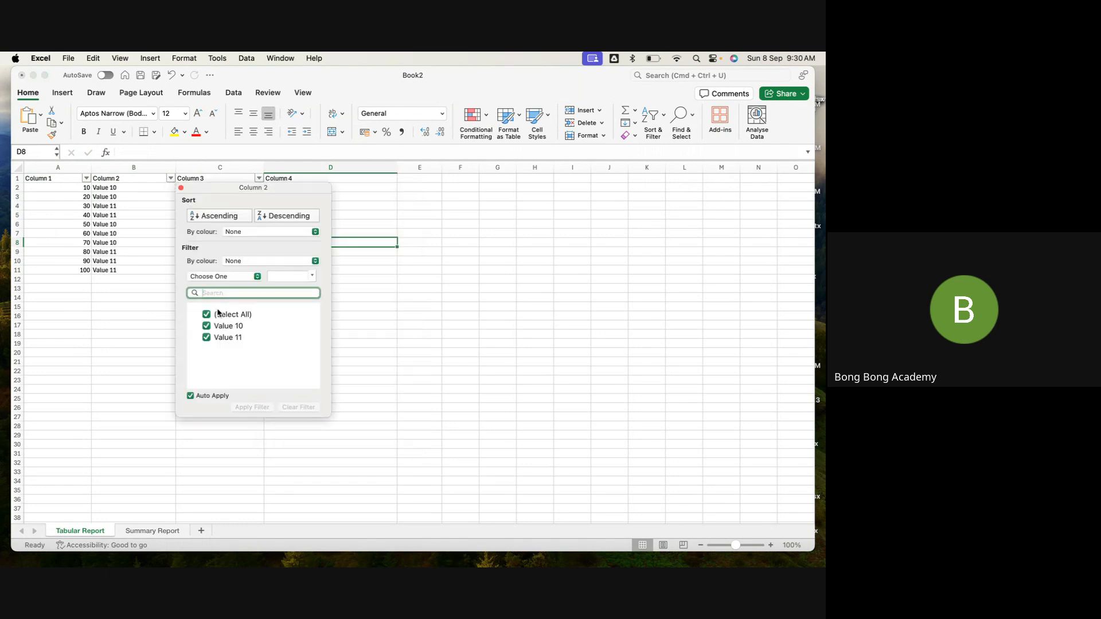
left_click(207, 328)
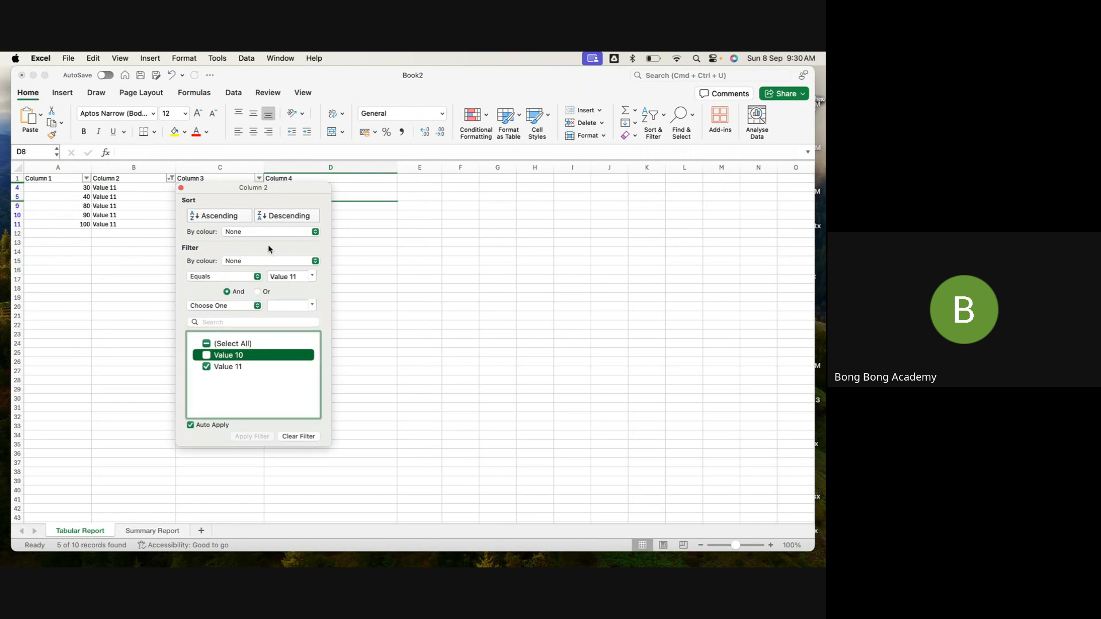
left_click_drag(238, 188, 493, 188)
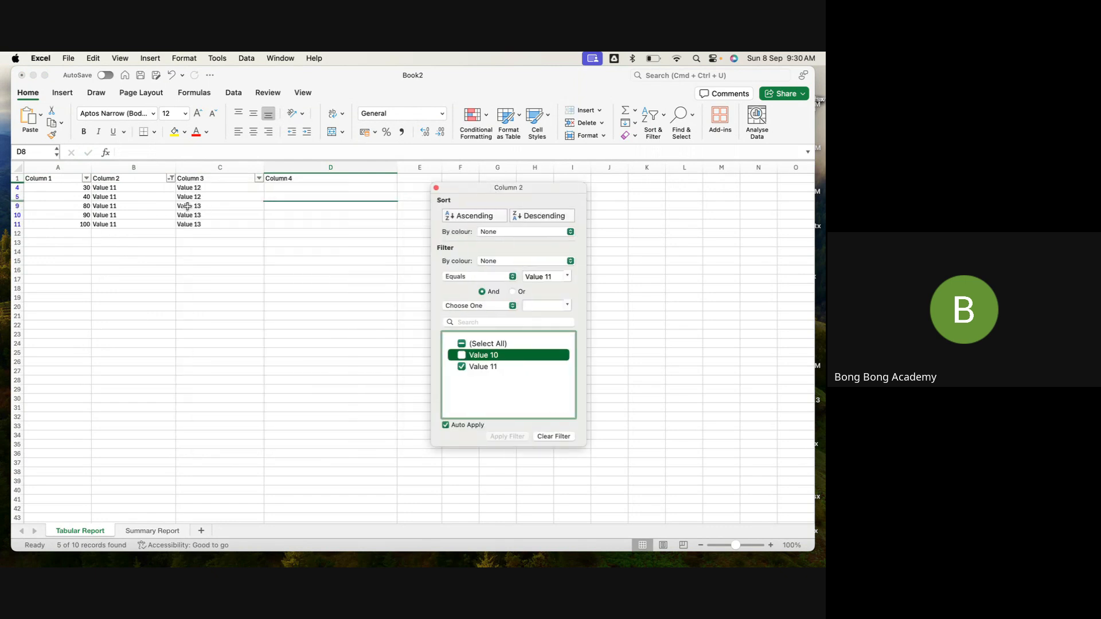
left_click(462, 356)
left_click(356, 339)
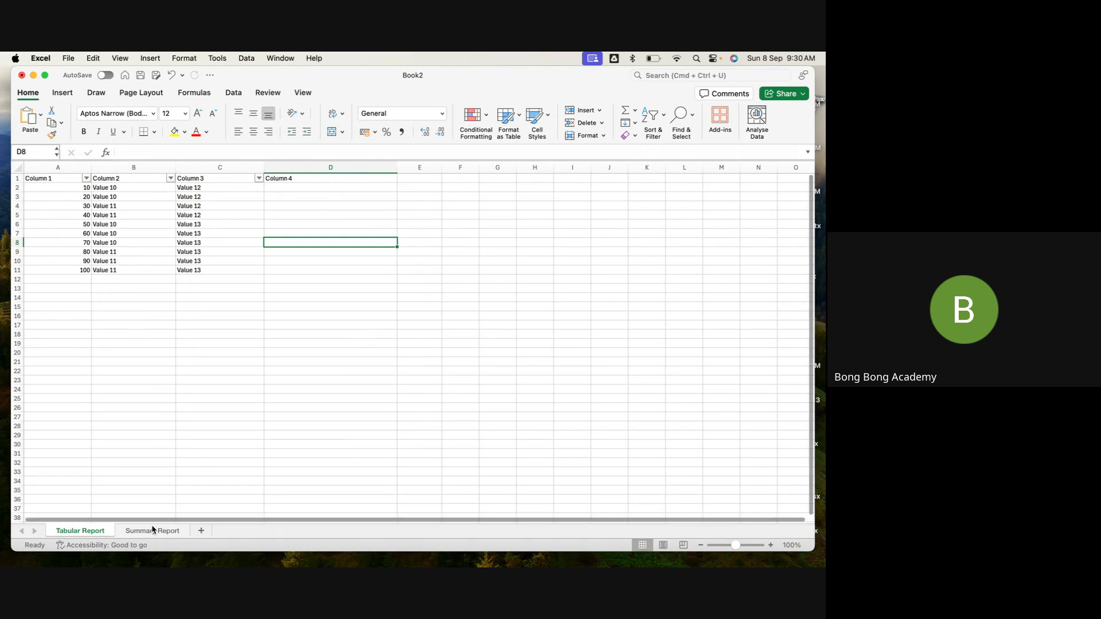
Step: Remove the old pivot table from the Summary Report sheet by deleting the contents of A3:E17
key("super+s")
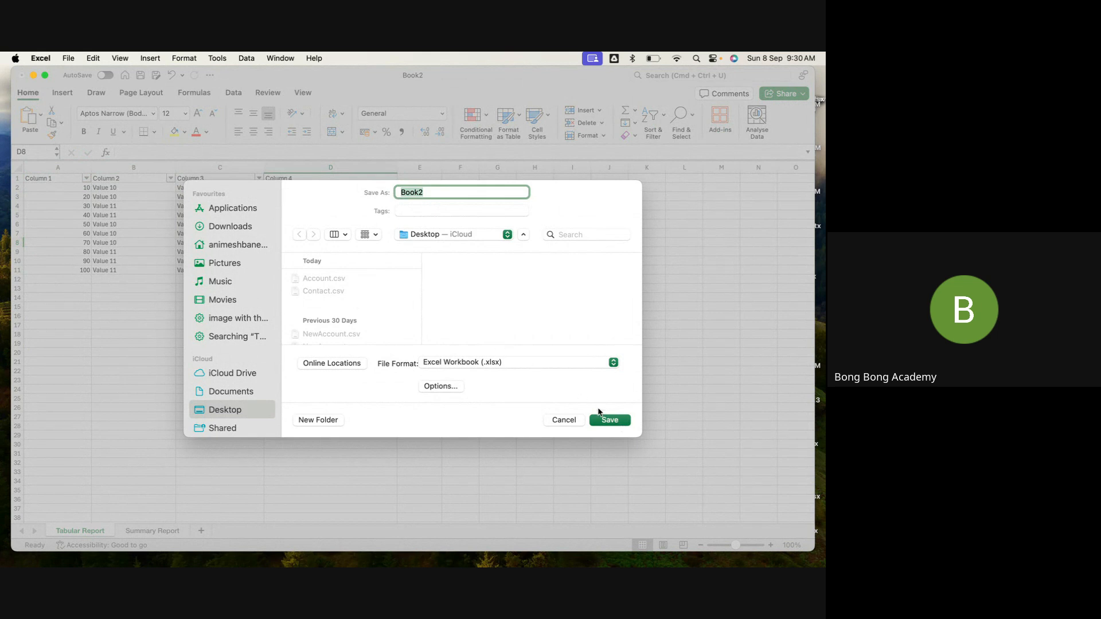
left_click(565, 422)
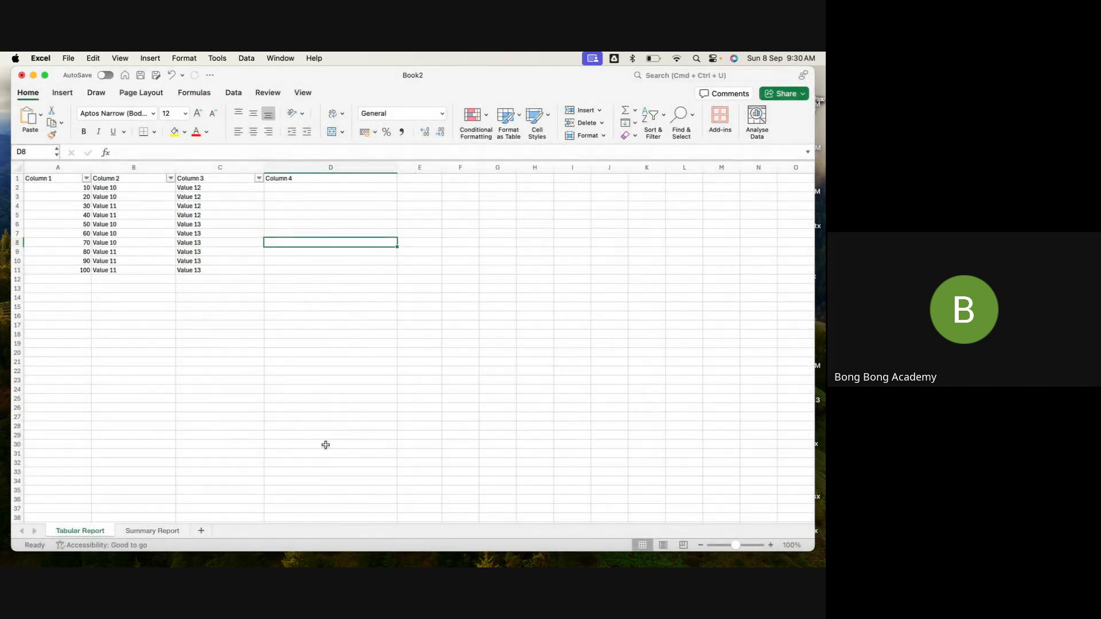
left_click(161, 529)
left_click_drag(52, 197, 212, 322)
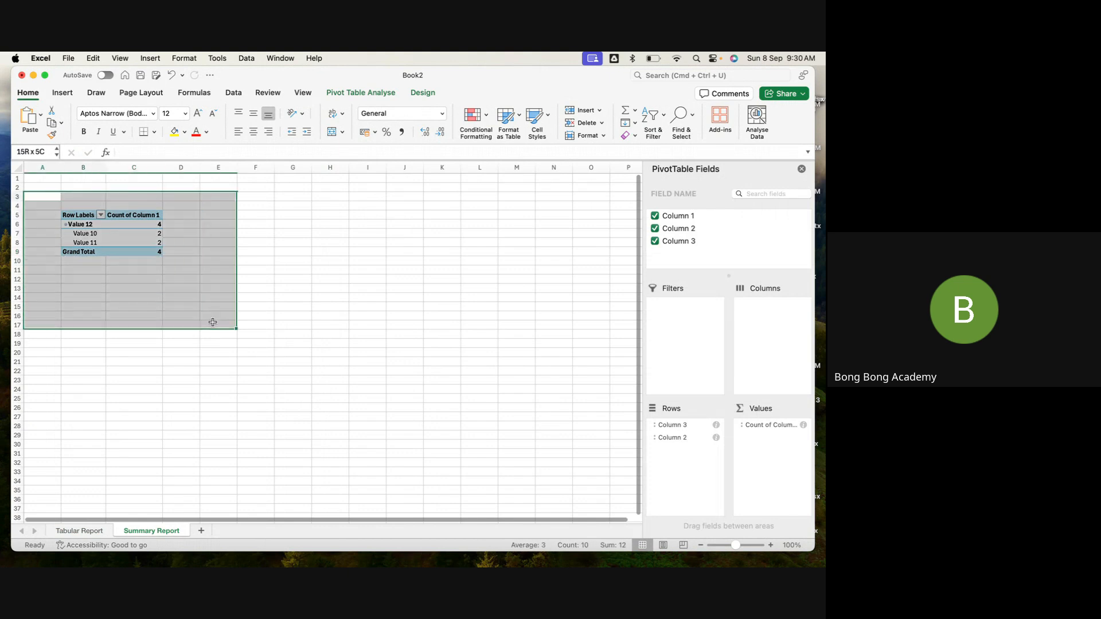
right_click(138, 277)
left_click(165, 341)
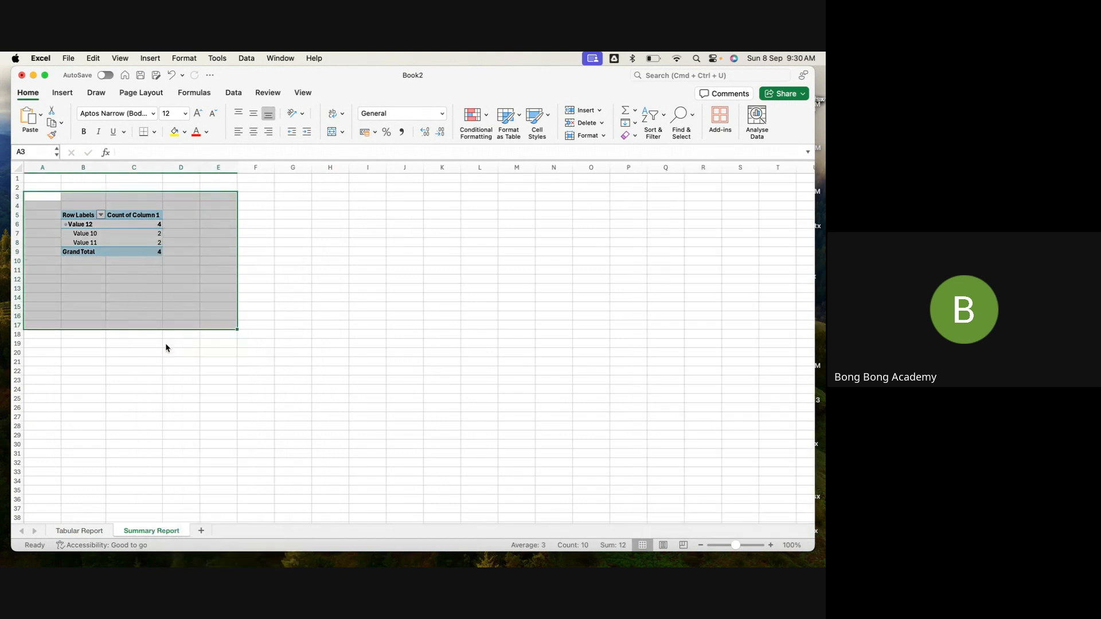
left_click(195, 380)
Step: Create a pivot table at cell B6 of the Summary Report sheet from the Tabular Report range A1:C11
left_click(86, 529)
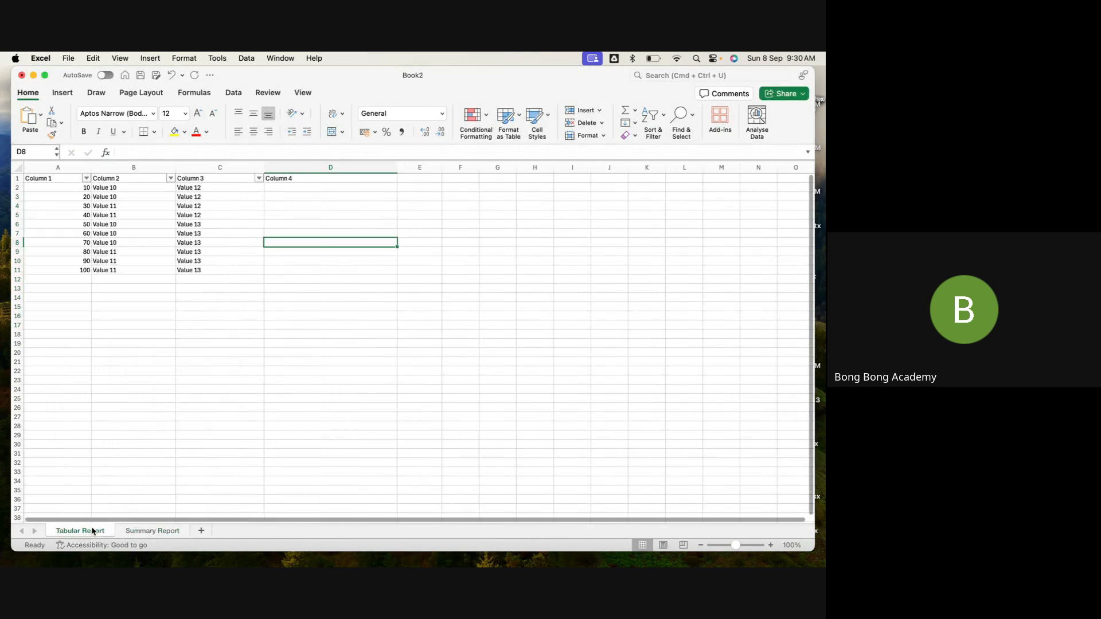
left_click(161, 531)
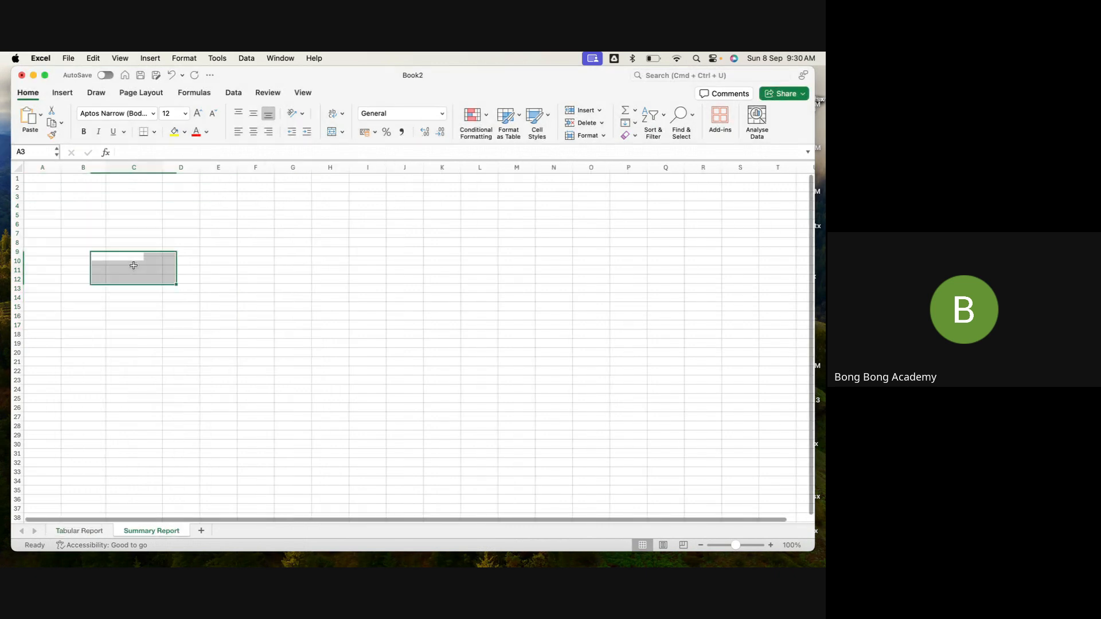
left_click(91, 230)
left_click(62, 92)
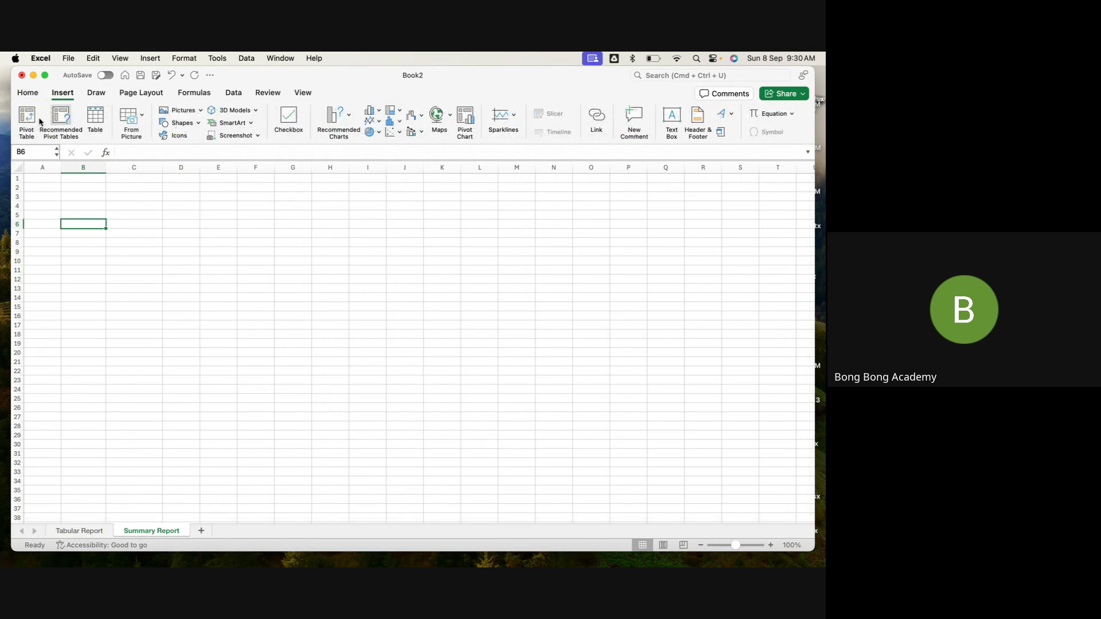
left_click(26, 120)
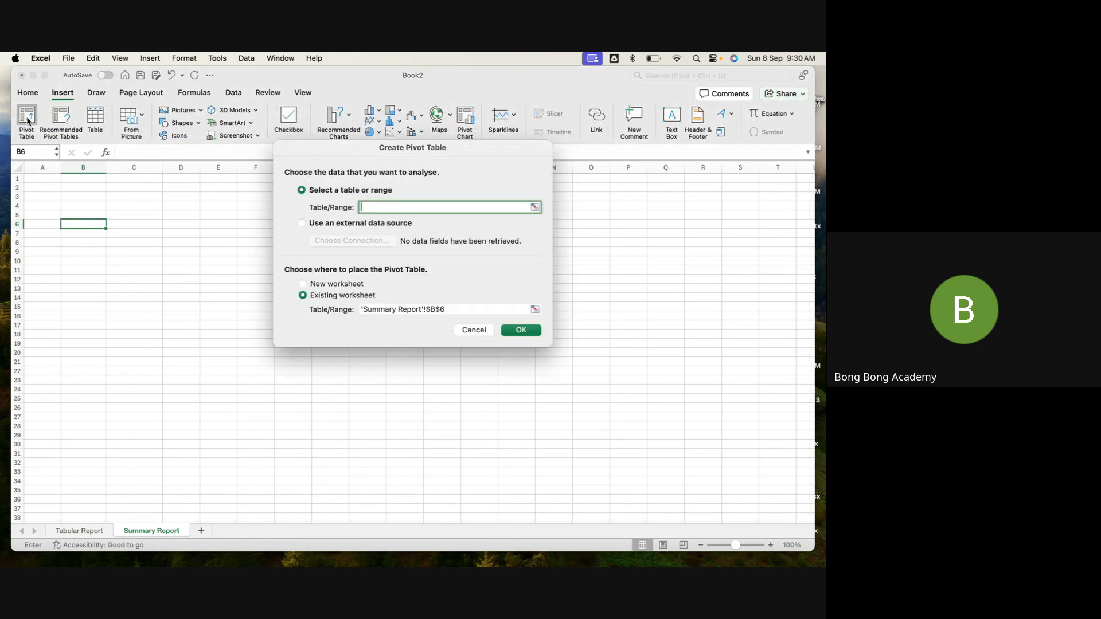
left_click(79, 530)
left_click_drag(42, 178, 233, 270)
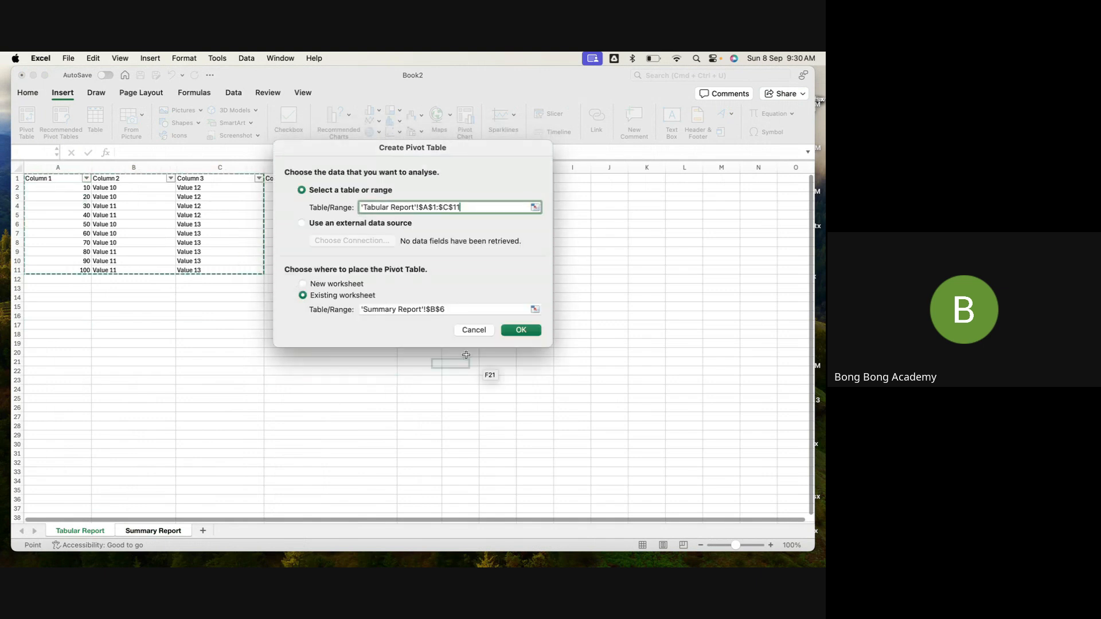
left_click(518, 330)
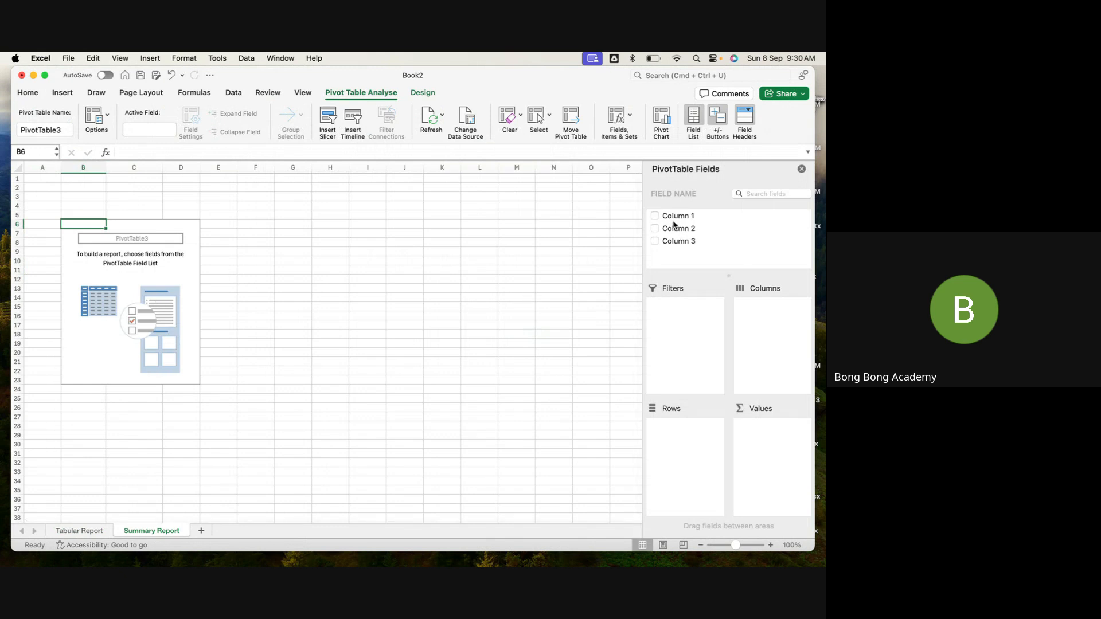
Step: Add Column 3 and Column 2 as nested pivot table rows and Column 1 as the summed value
left_click_drag(673, 243, 683, 449)
left_click_drag(679, 230, 699, 457)
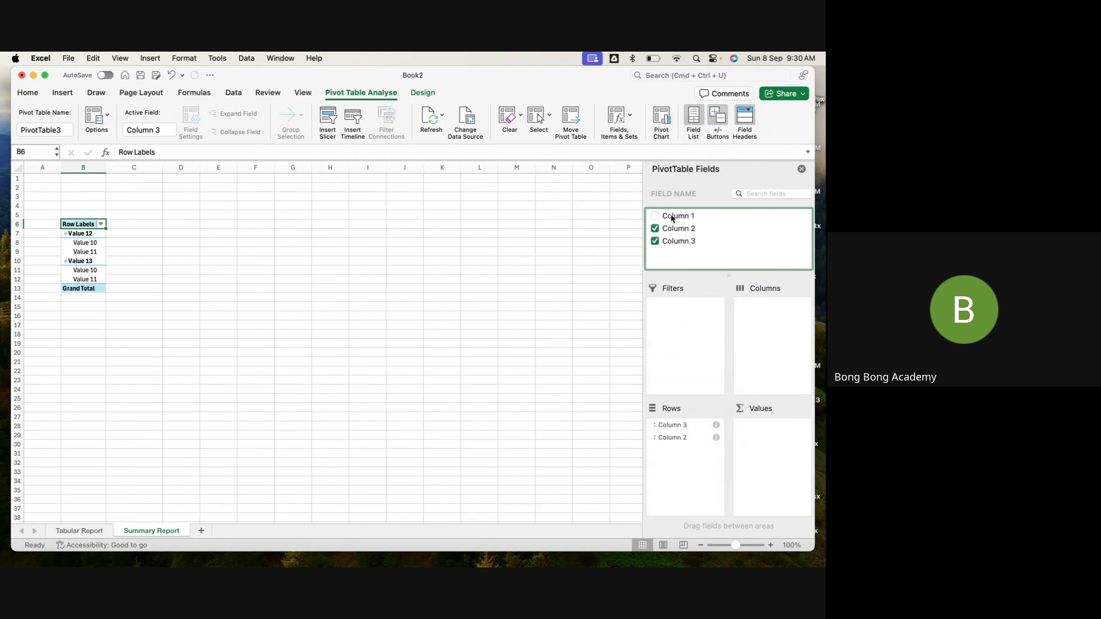
left_click_drag(673, 218, 789, 441)
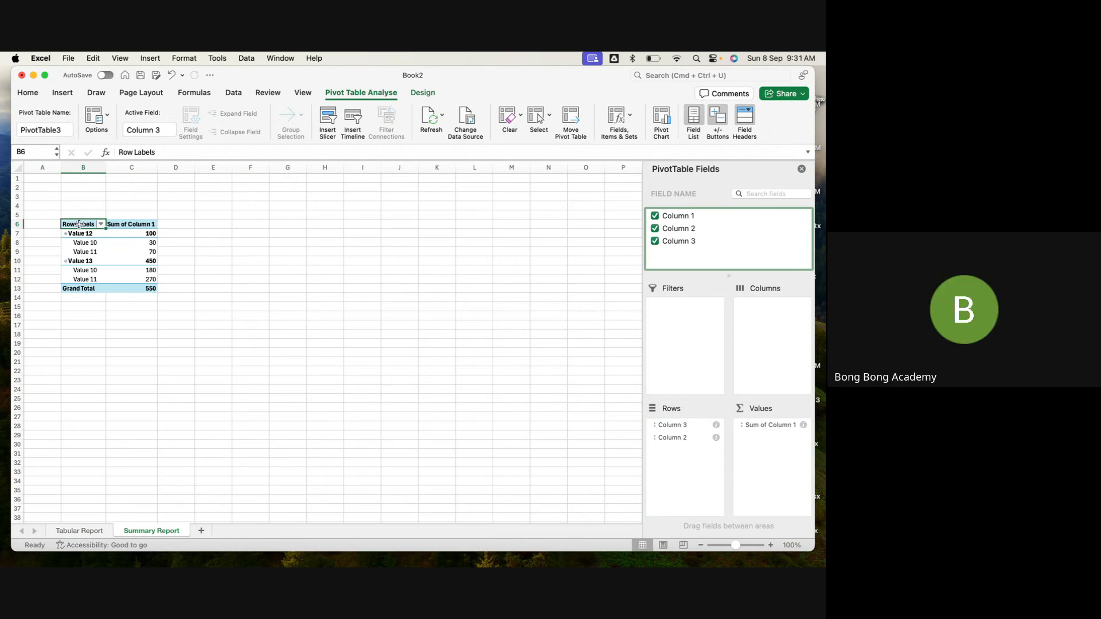
Step: Examine the nested Value 10 and Value 11 rows, their sums and subtotals, and the options for the Sum of Column 1 field
left_click(85, 243)
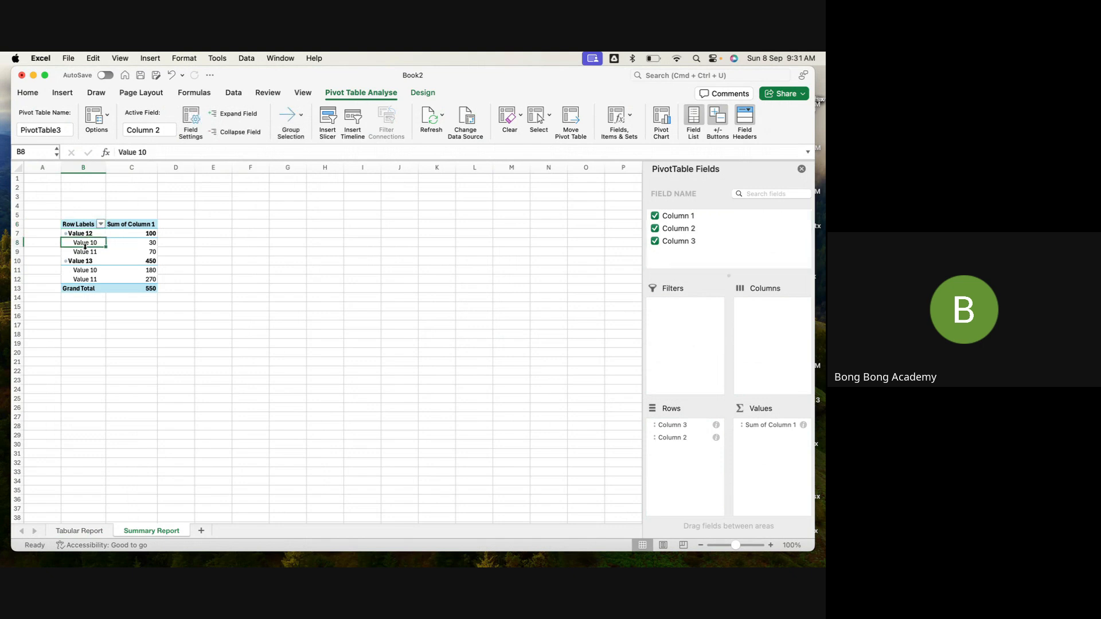
left_click(84, 252)
left_click(86, 270)
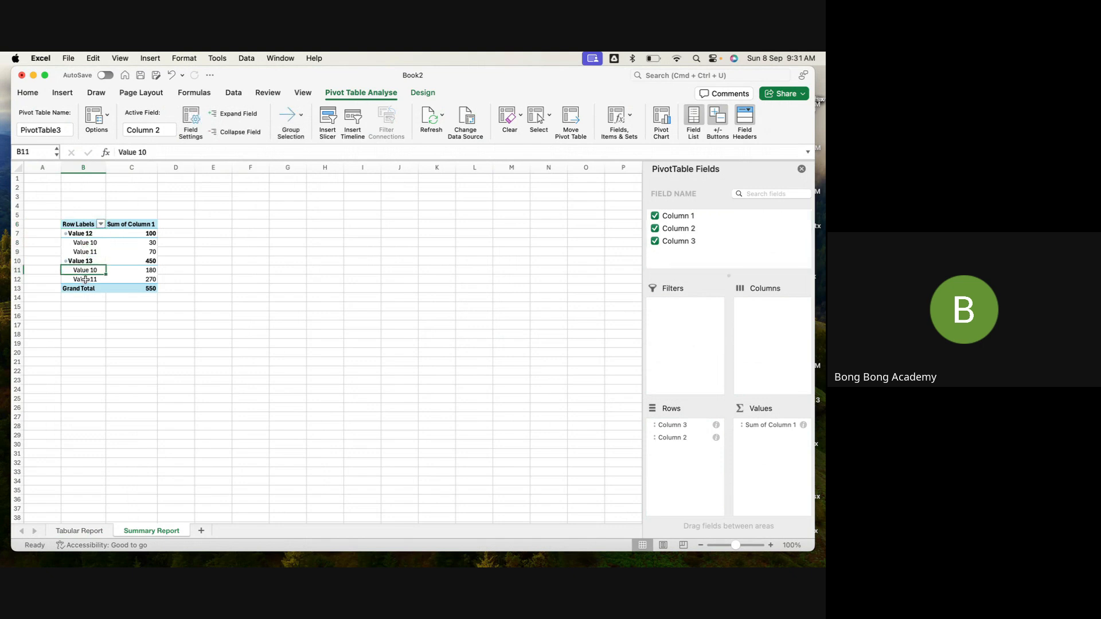
left_click(85, 279)
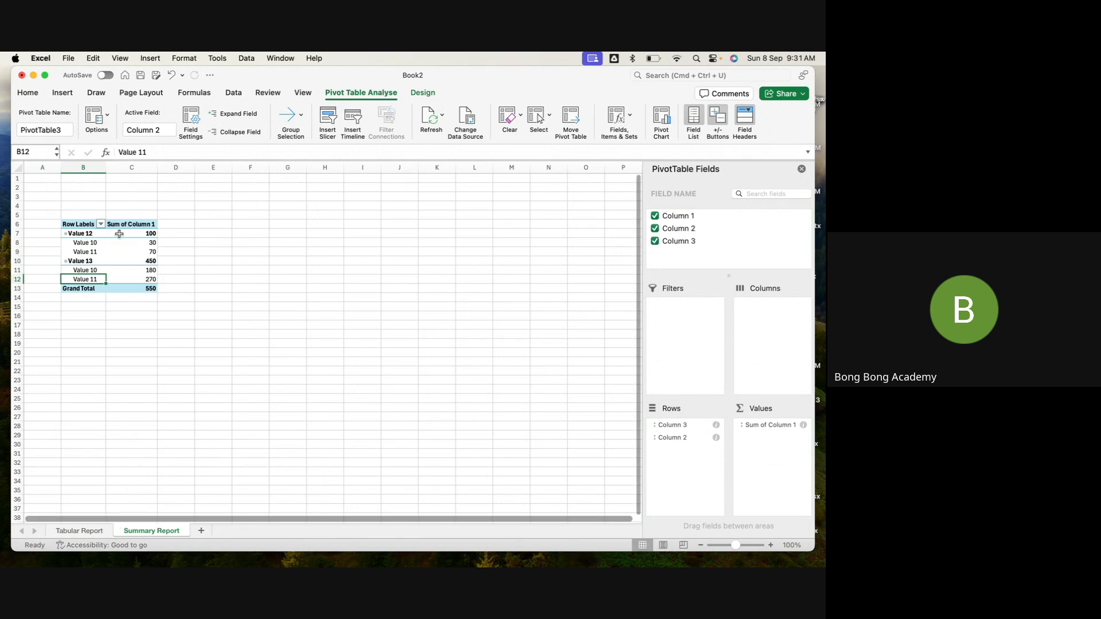
left_click(149, 270)
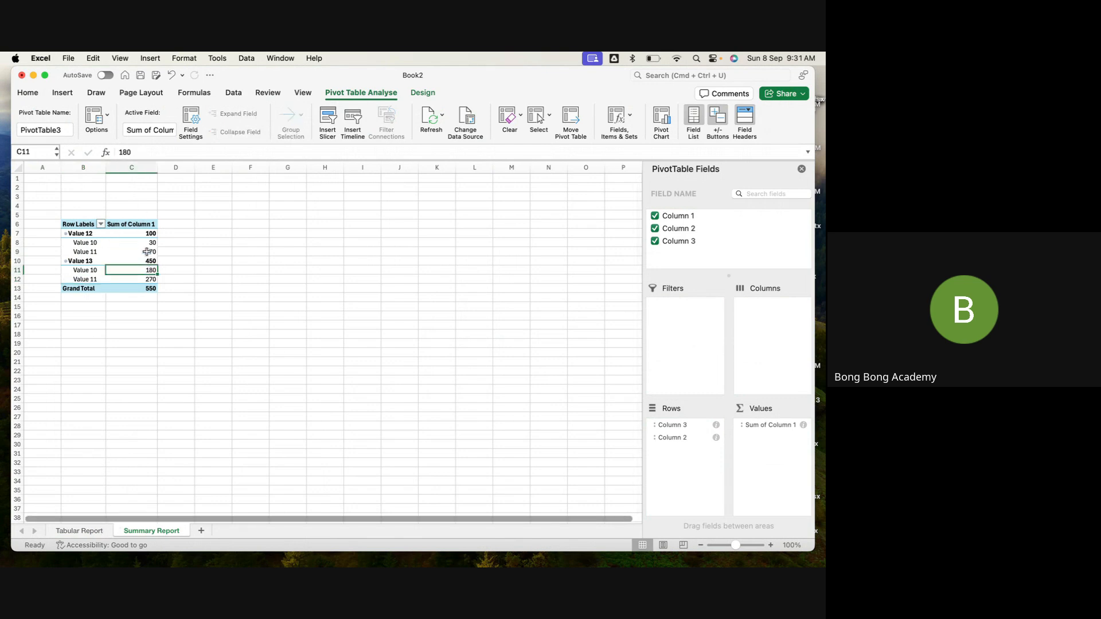
left_click(149, 232)
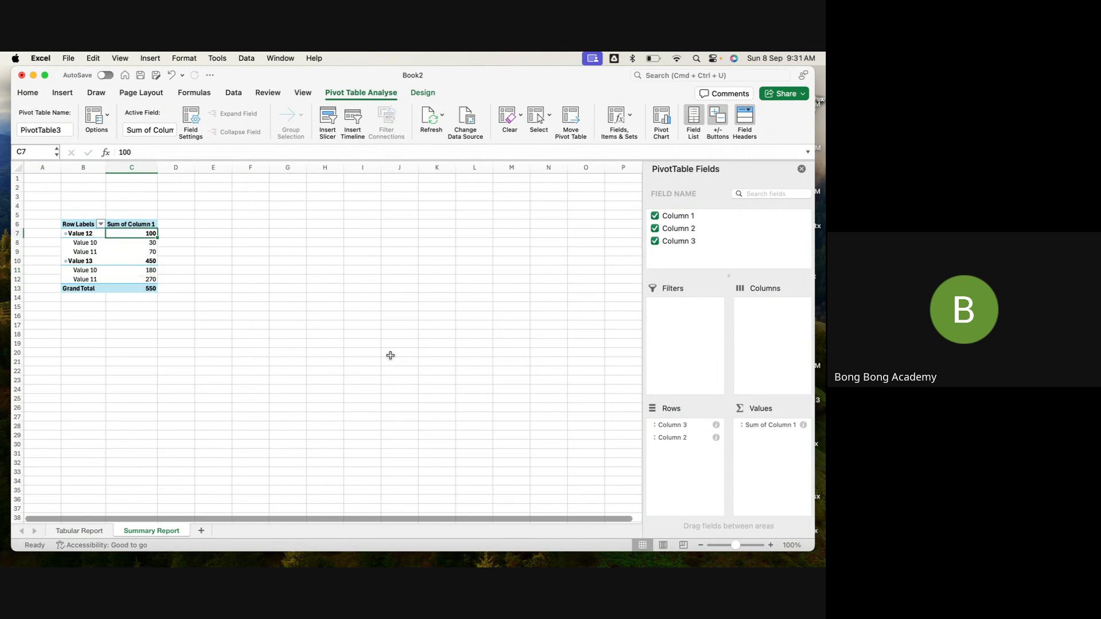
left_click(761, 425)
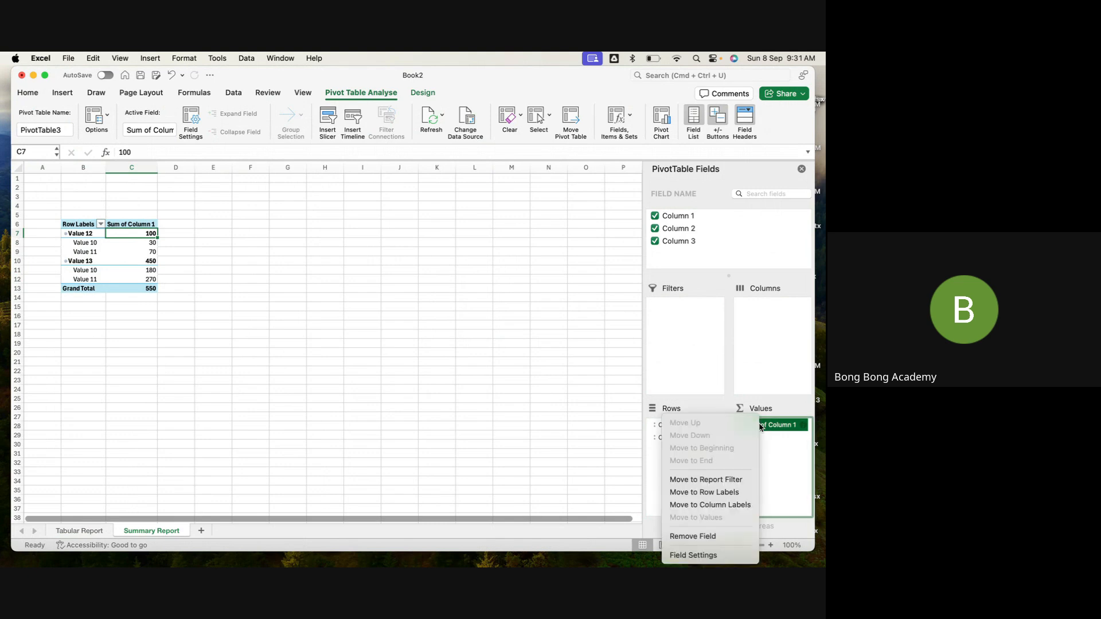
left_click(782, 476)
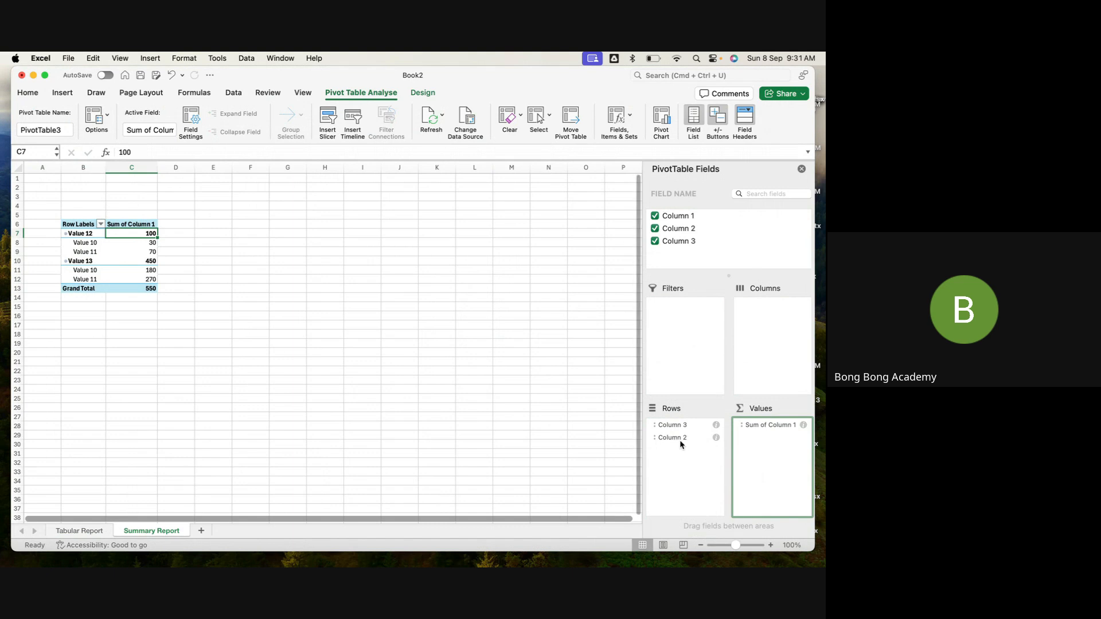
Step: Try Column 2 as the pivot table's column field and return it to the rows beneath Column 3
left_click_drag(675, 438, 789, 357)
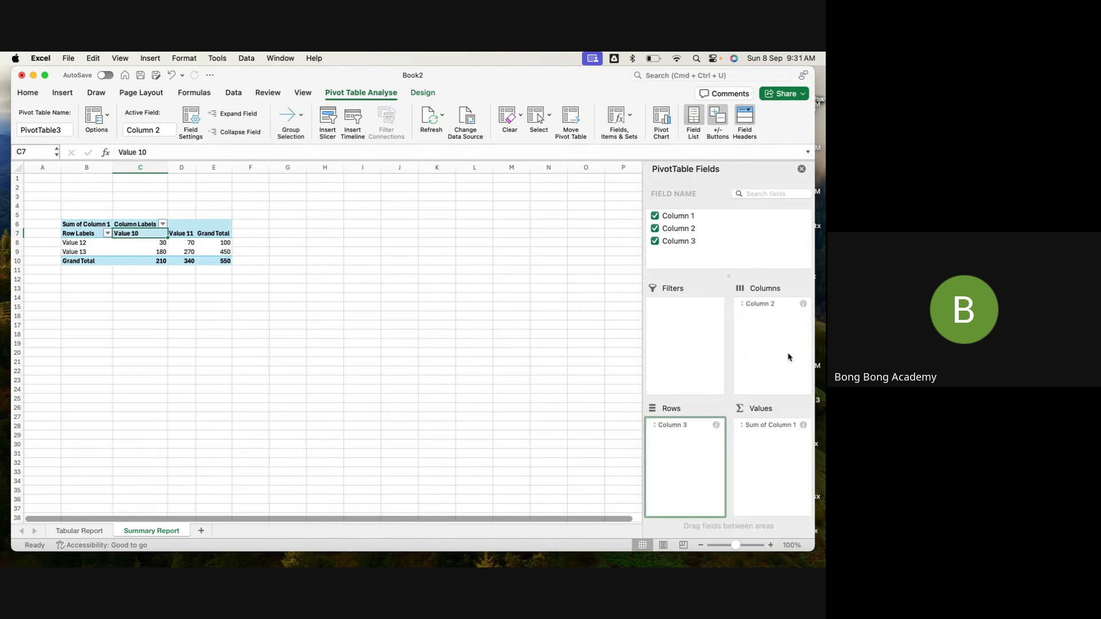
left_click(488, 342)
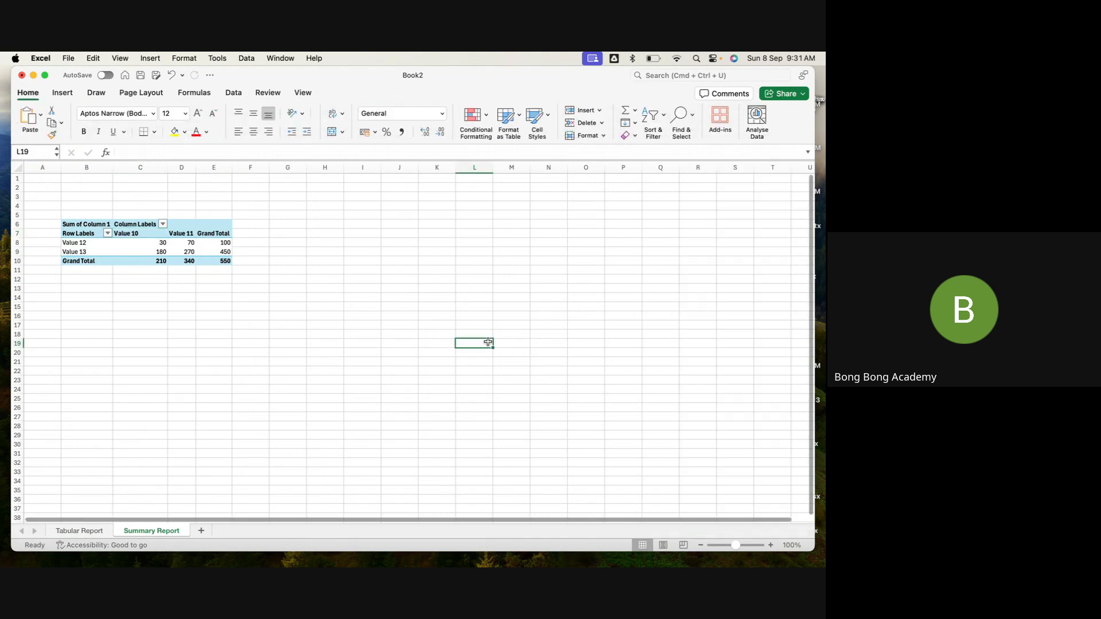
left_click(124, 234)
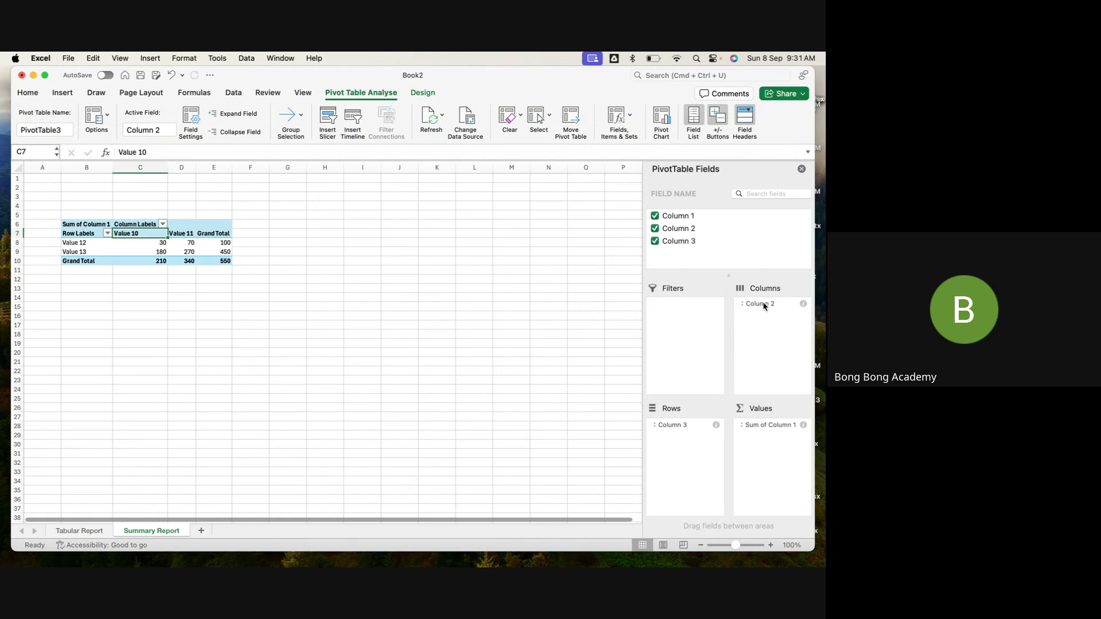
left_click_drag(764, 306, 704, 452)
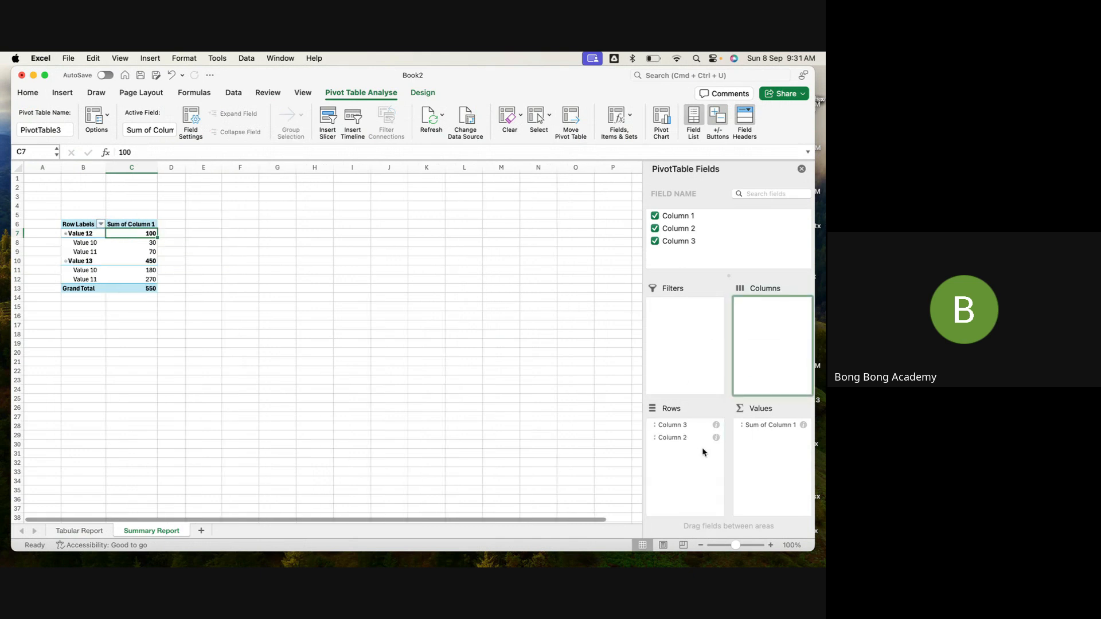
Step: Move Column 2 from the pivot table's rows to its columns and examine where Value 12 and Value 10 intersect
left_click_drag(680, 440, 790, 343)
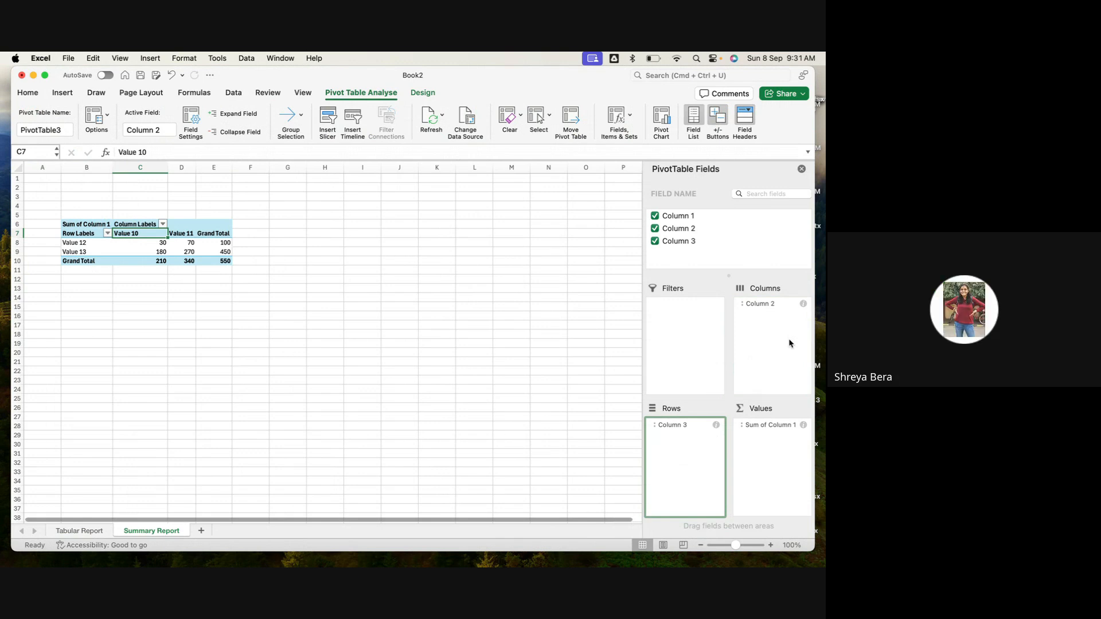
left_click(77, 245)
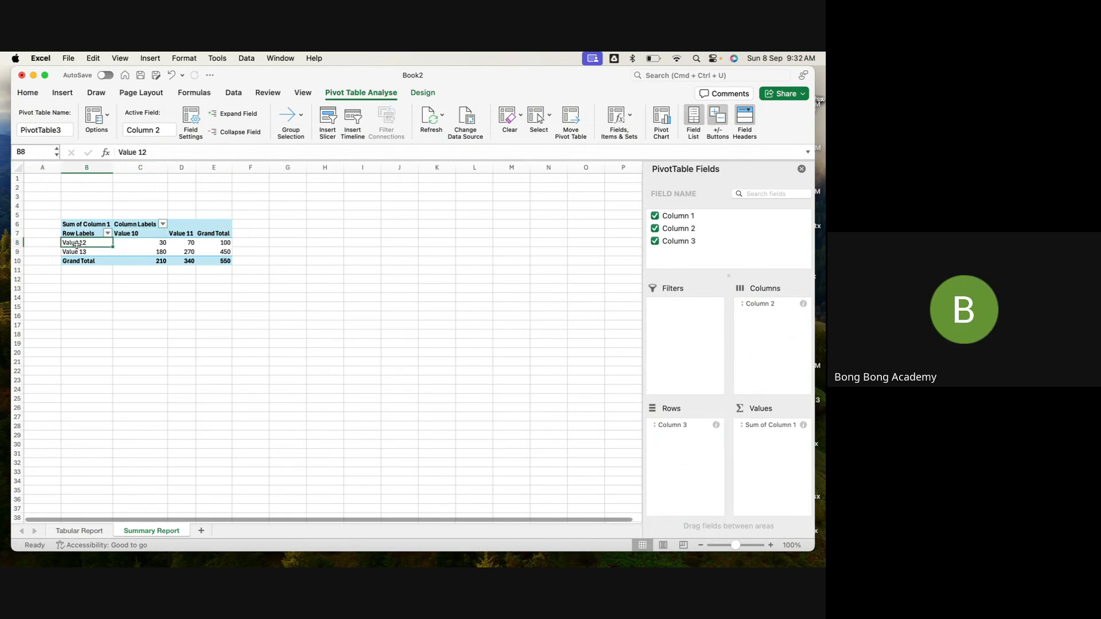
left_click(132, 234)
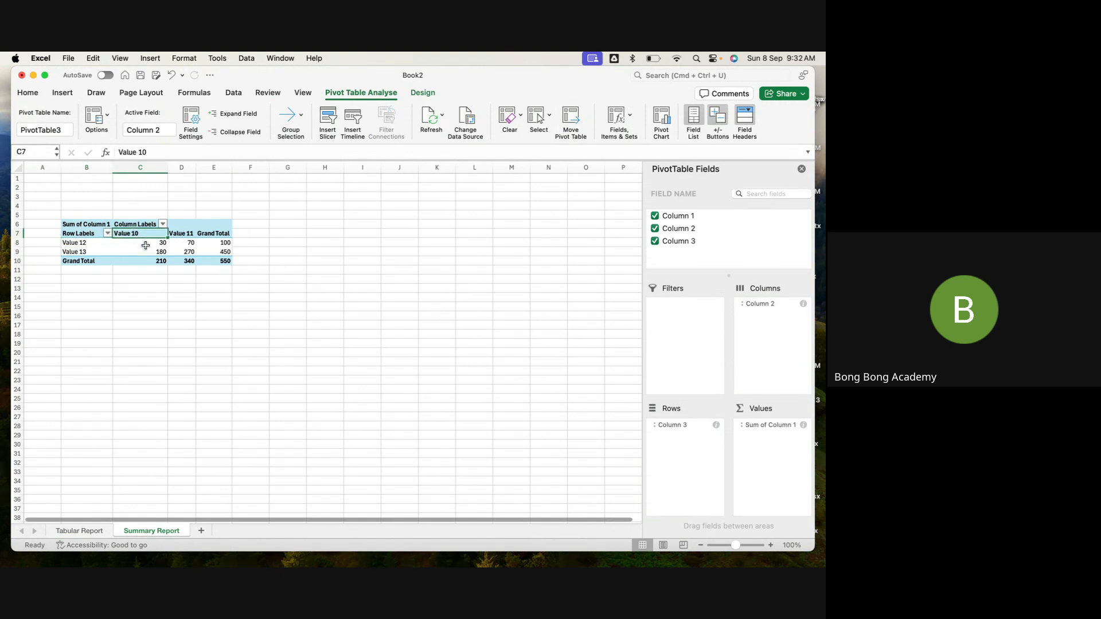
left_click(146, 245)
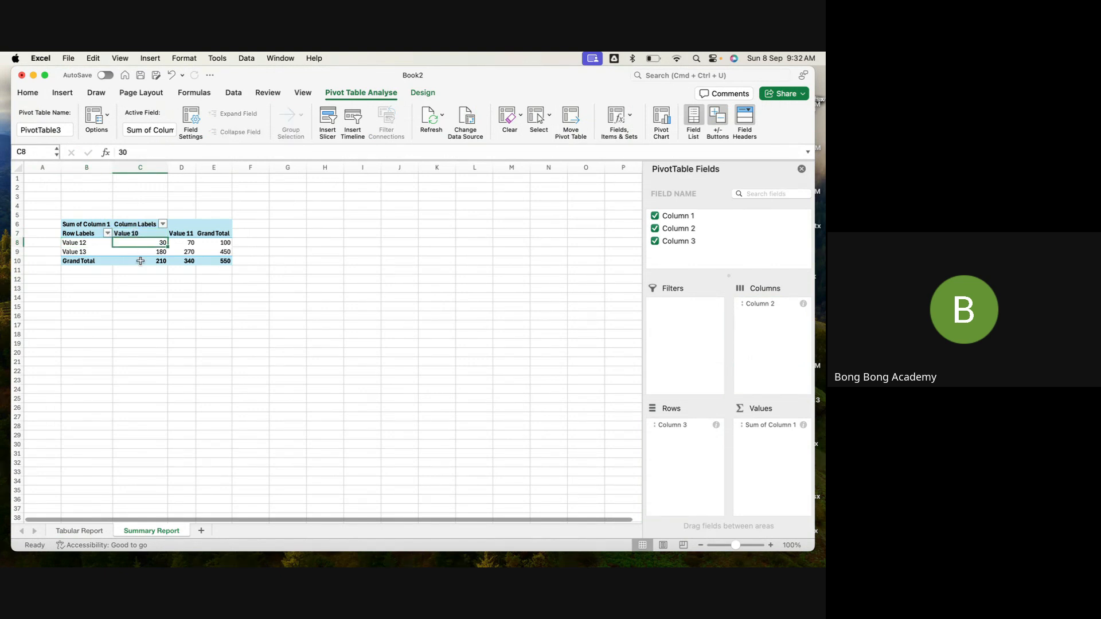
left_click(88, 244)
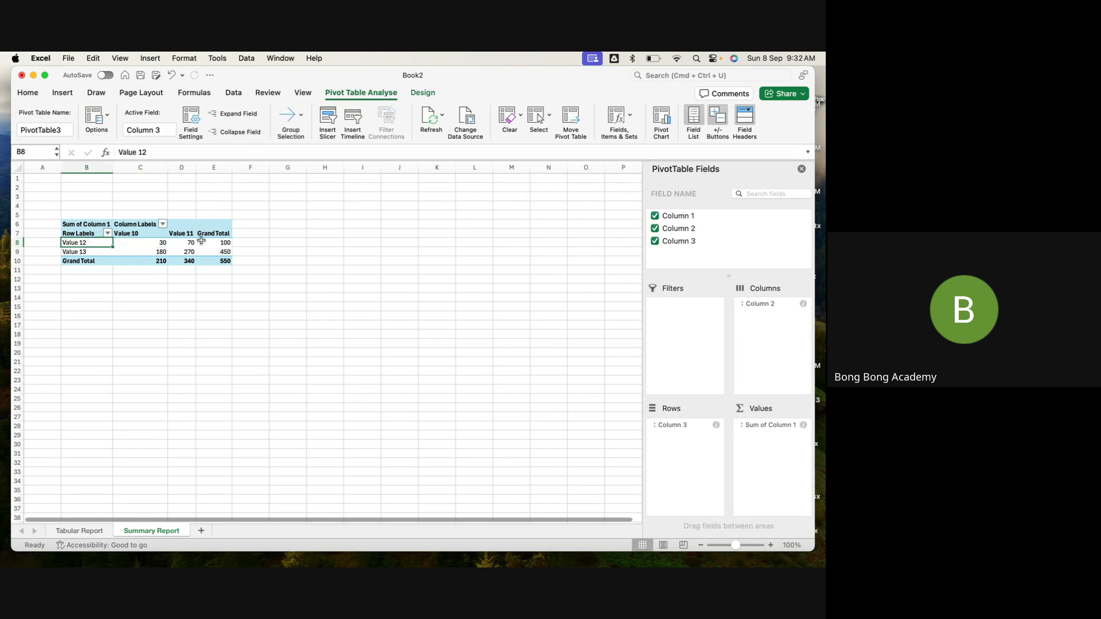
Step: Try Column 2 as a nested row beneath Column 3, compare Value 12's Value 10 and Value 11 sums, and return it to the columns
left_click(184, 233)
left_click(186, 246)
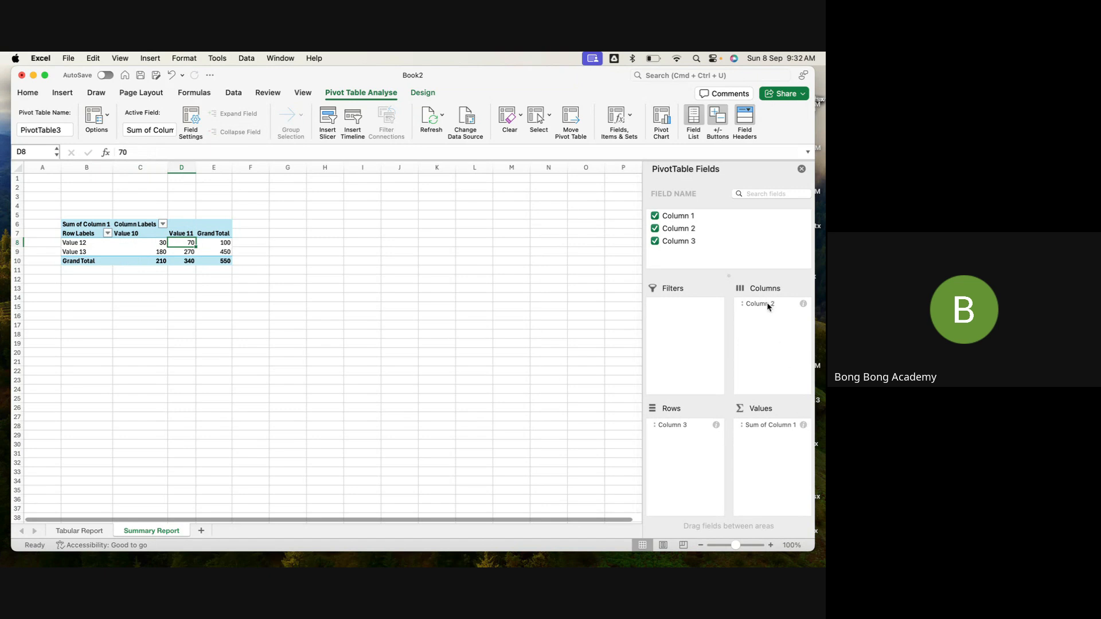
left_click_drag(769, 306, 677, 463)
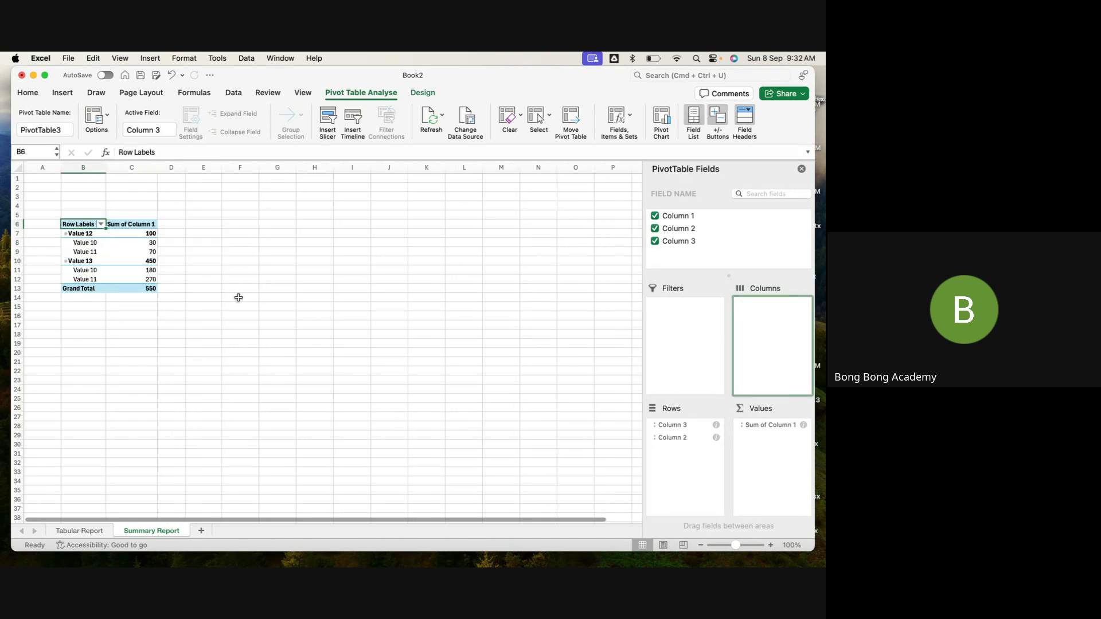
left_click(148, 242)
left_click(148, 252)
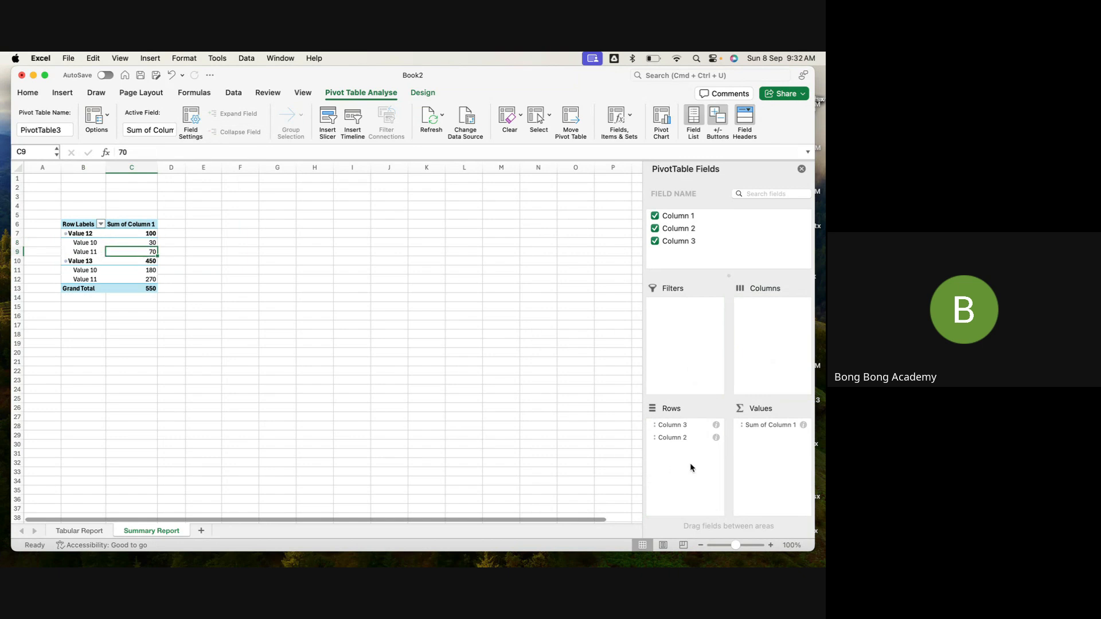
left_click_drag(672, 438, 700, 403)
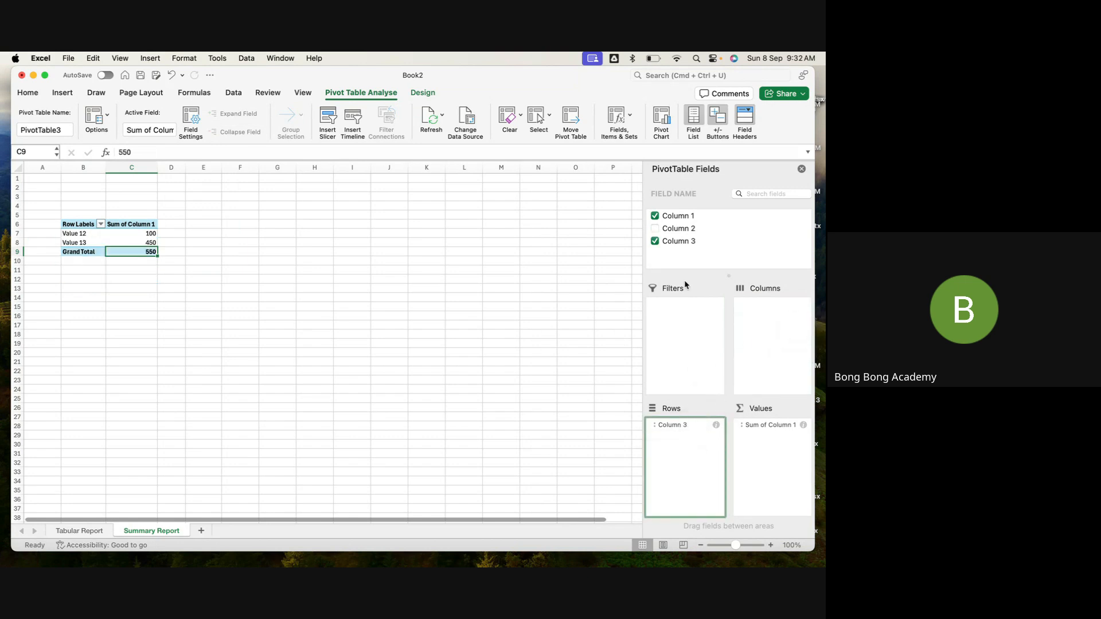
left_click_drag(686, 230, 762, 318)
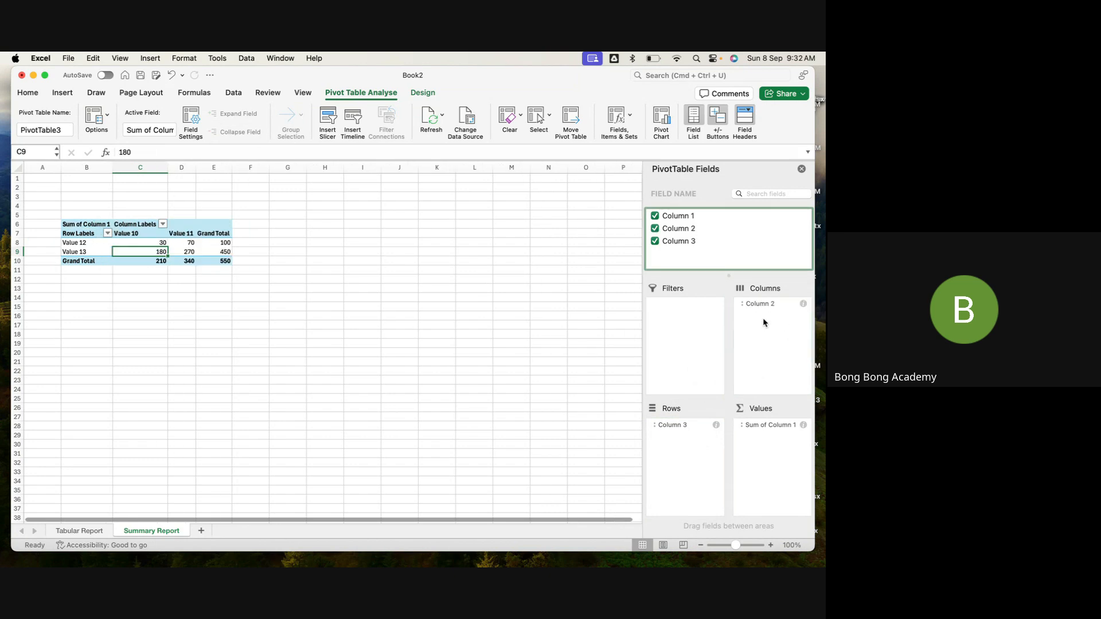
left_click(415, 307)
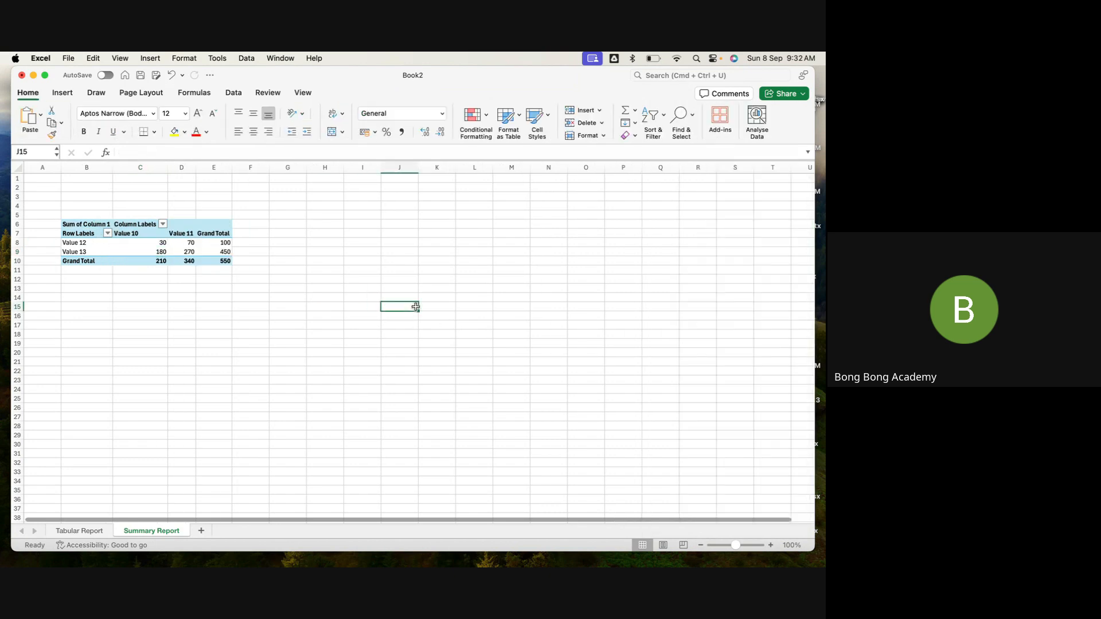
Step: Rename the Summary Report sheet as Matrix Report
right_click(135, 532)
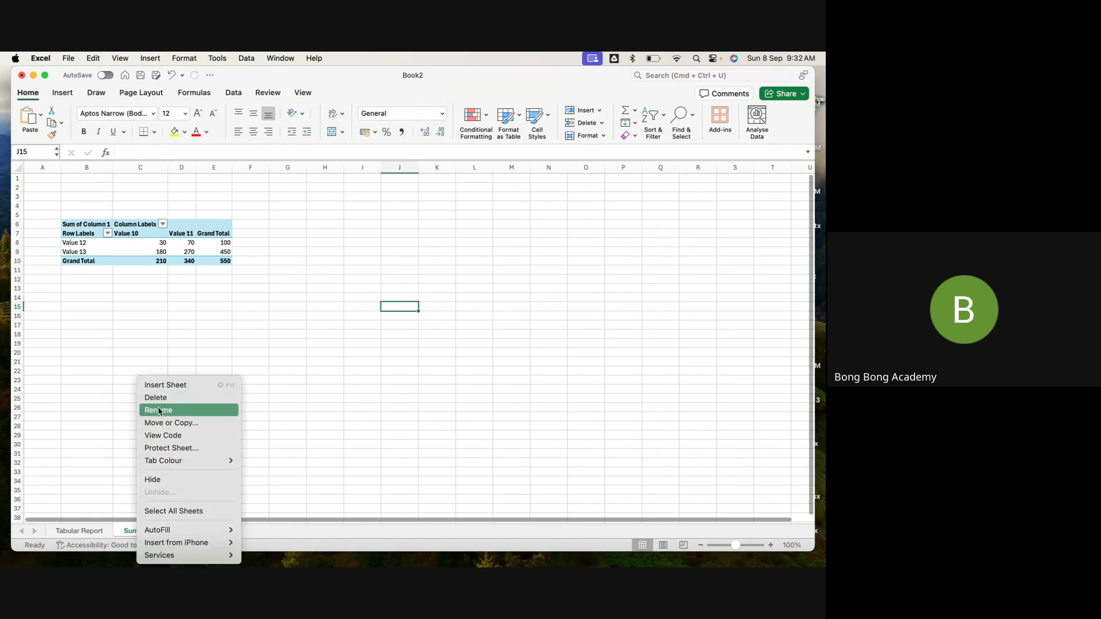
left_click(159, 410)
double_click(133, 532)
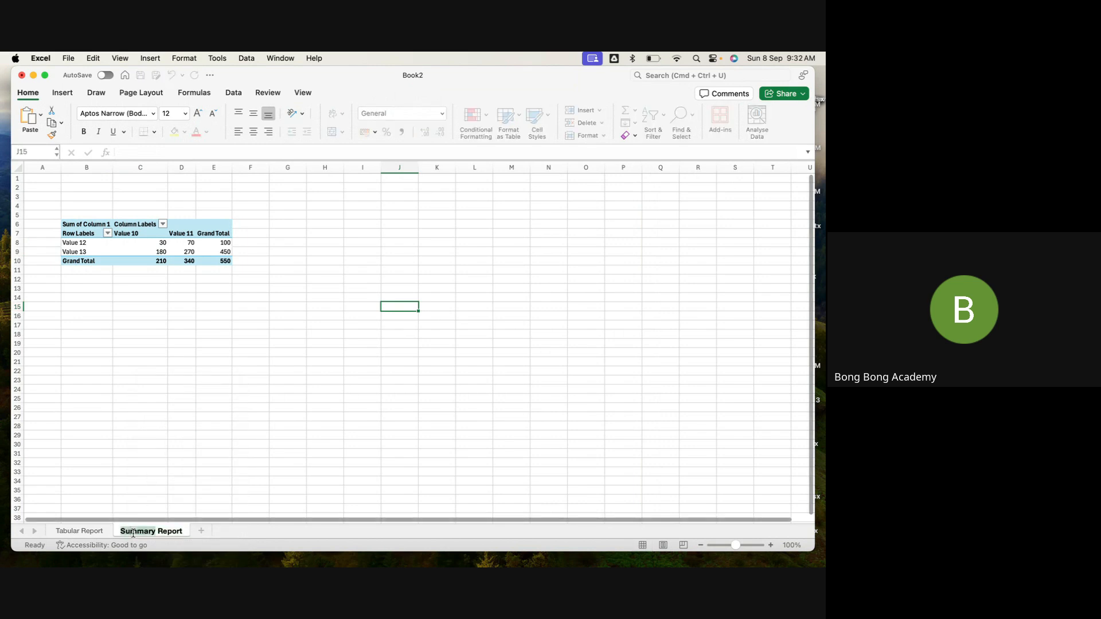
type("Matrix")
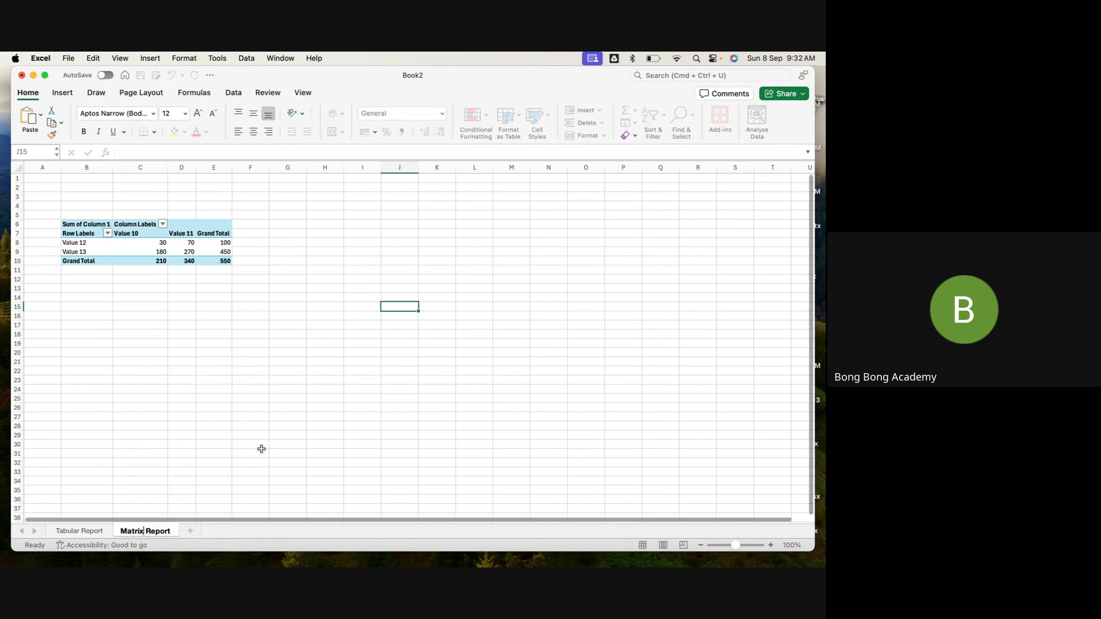
left_click(262, 449)
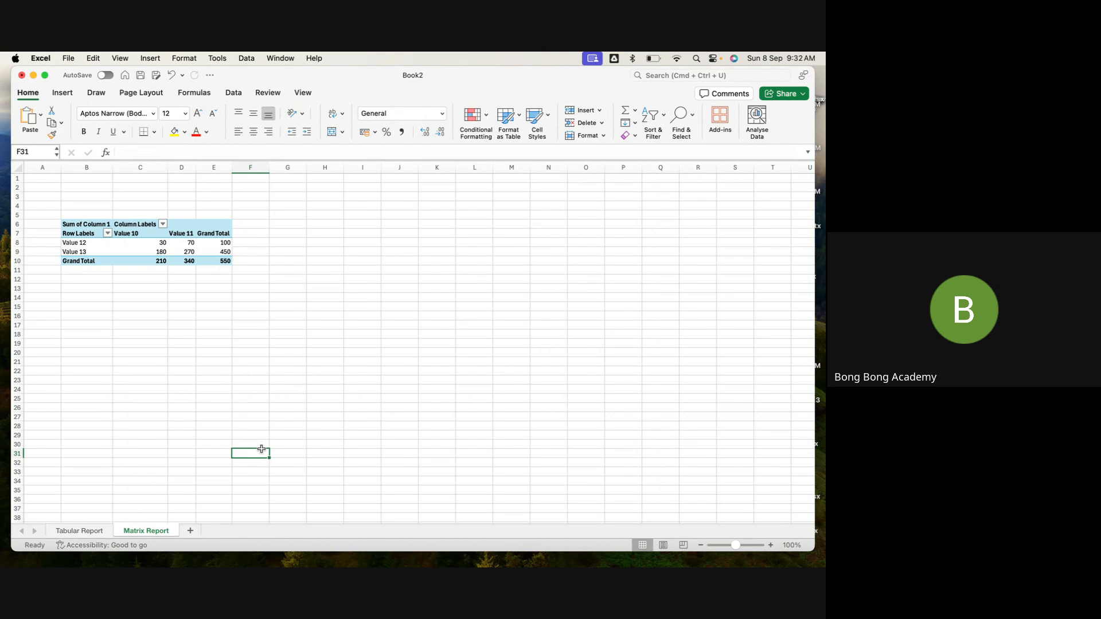
Step: Total the Column 1 values A2:A11 in cell A12 of the Tabular Report sheet with AutoSum
left_click(91, 532)
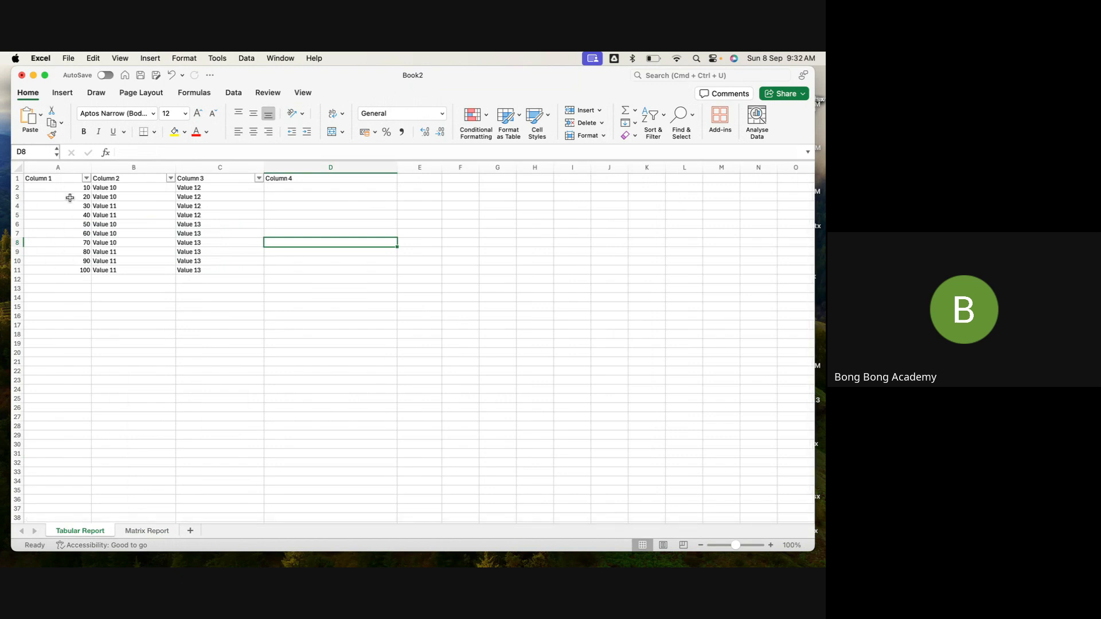
left_click_drag(76, 188, 76, 283)
left_click(624, 110)
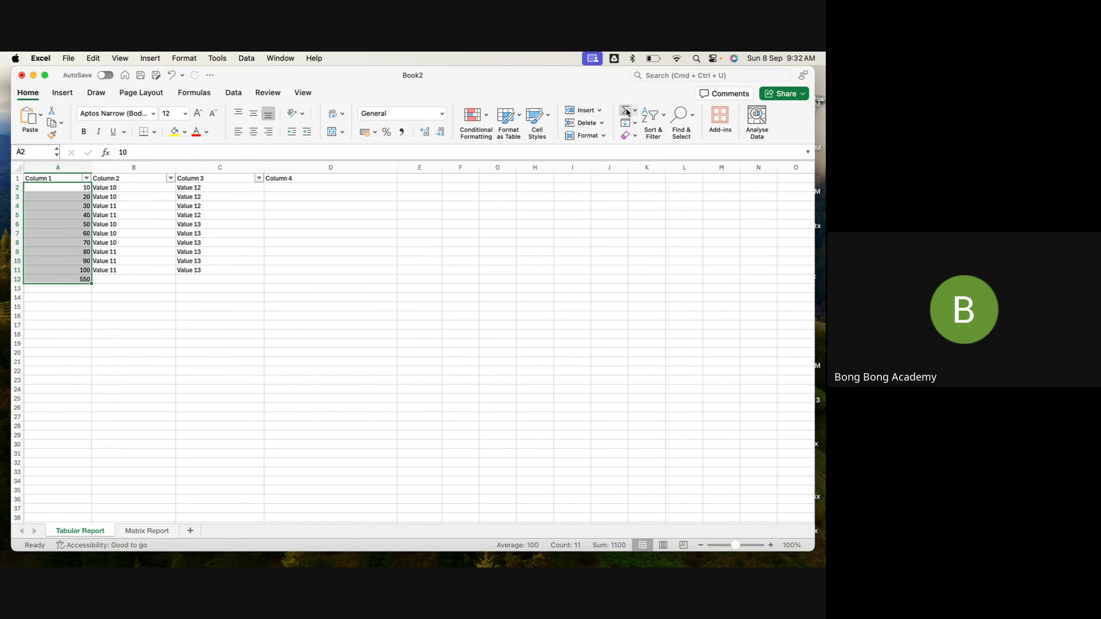
left_click(233, 304)
left_click(50, 279)
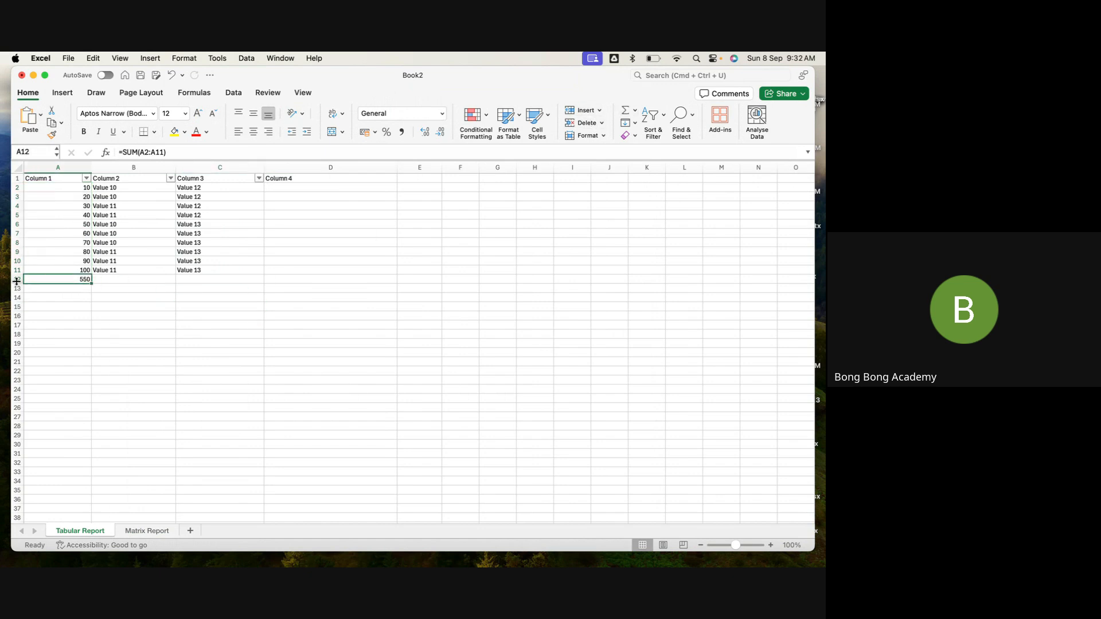
Step: Apply a thick box border around the total row's cells A12:C12
left_click_drag(46, 280, 248, 281)
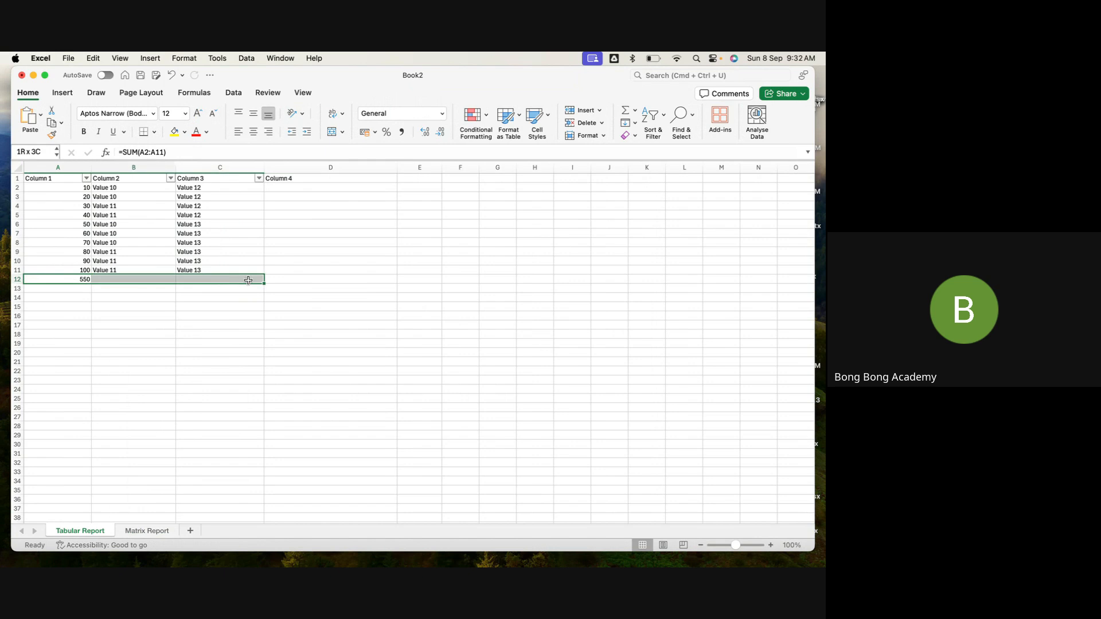
left_click(154, 133)
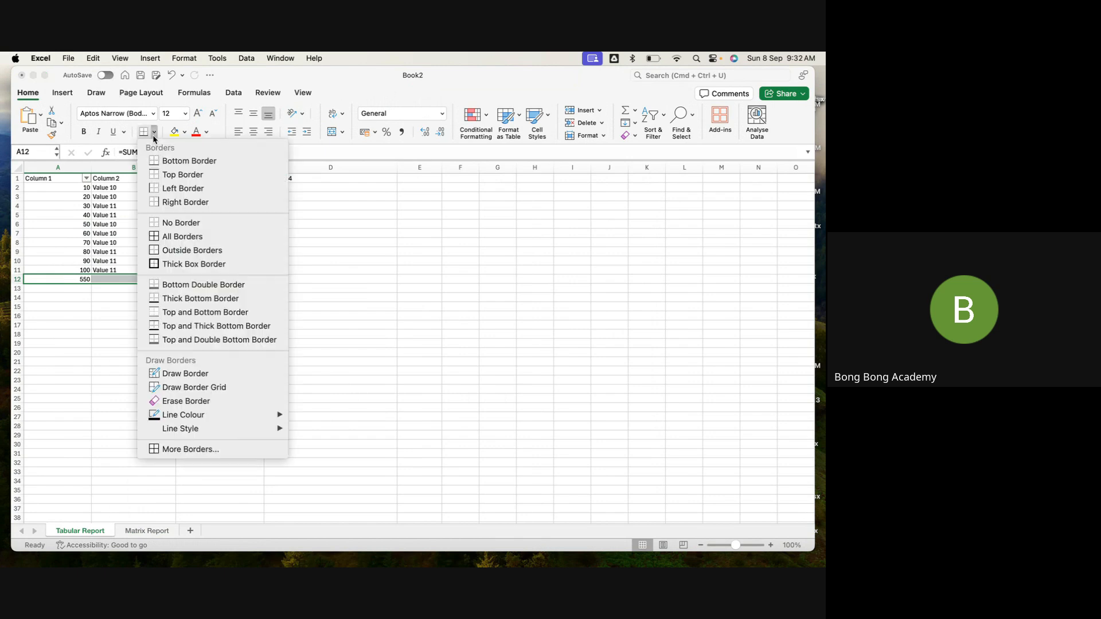
left_click(170, 262)
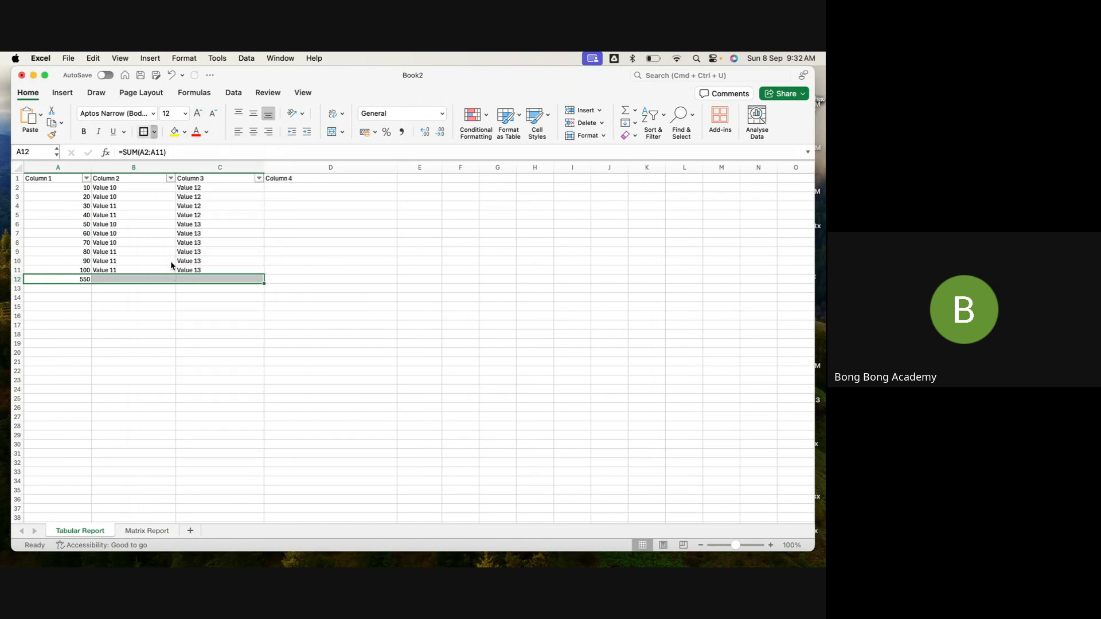
left_click(153, 336)
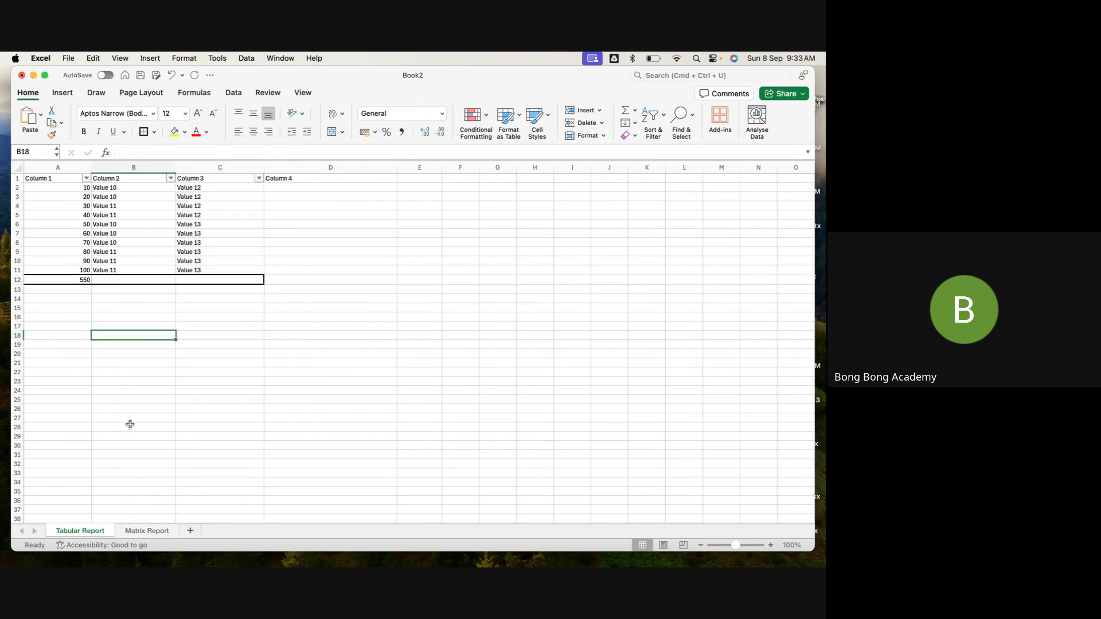
Step: Switch to Salesforce in the browser and open the Object Manager in Setup
left_click(128, 540)
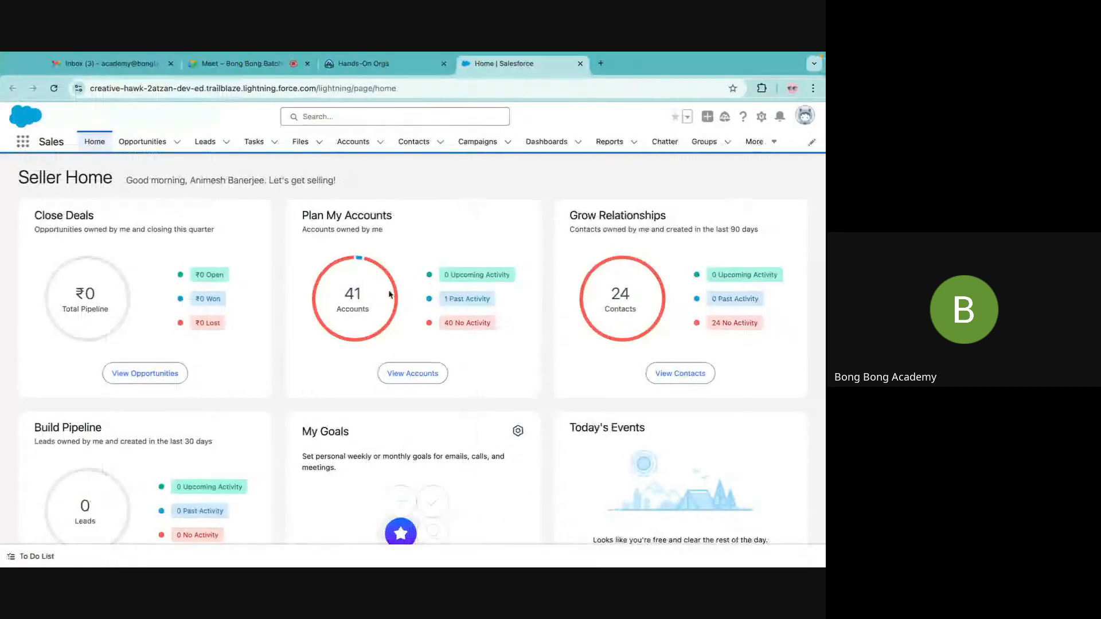
left_click(761, 116)
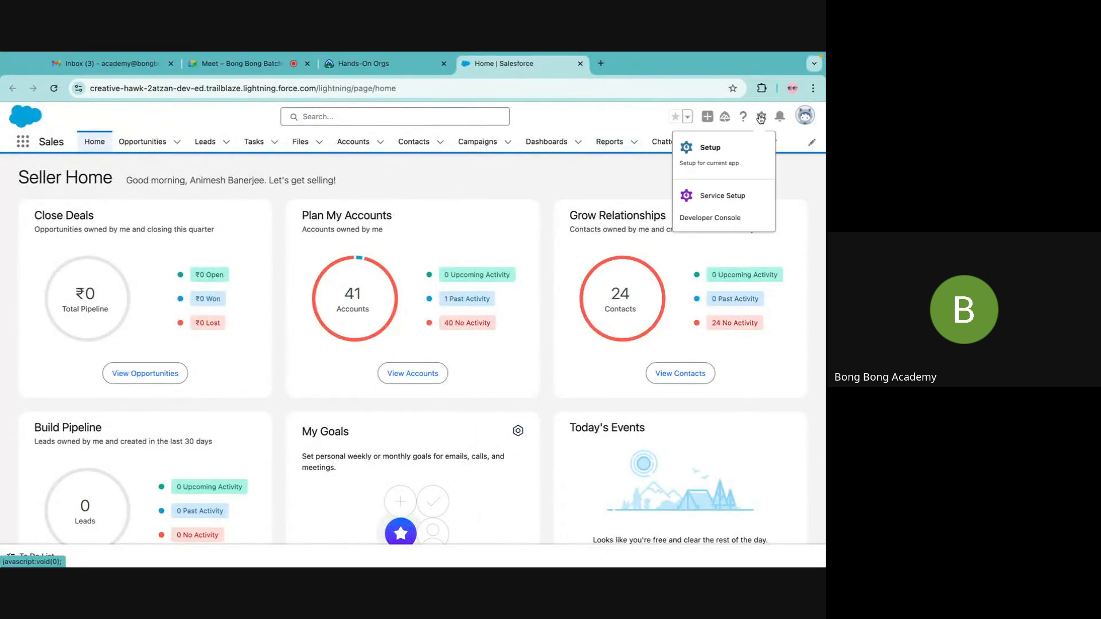
left_click(705, 150)
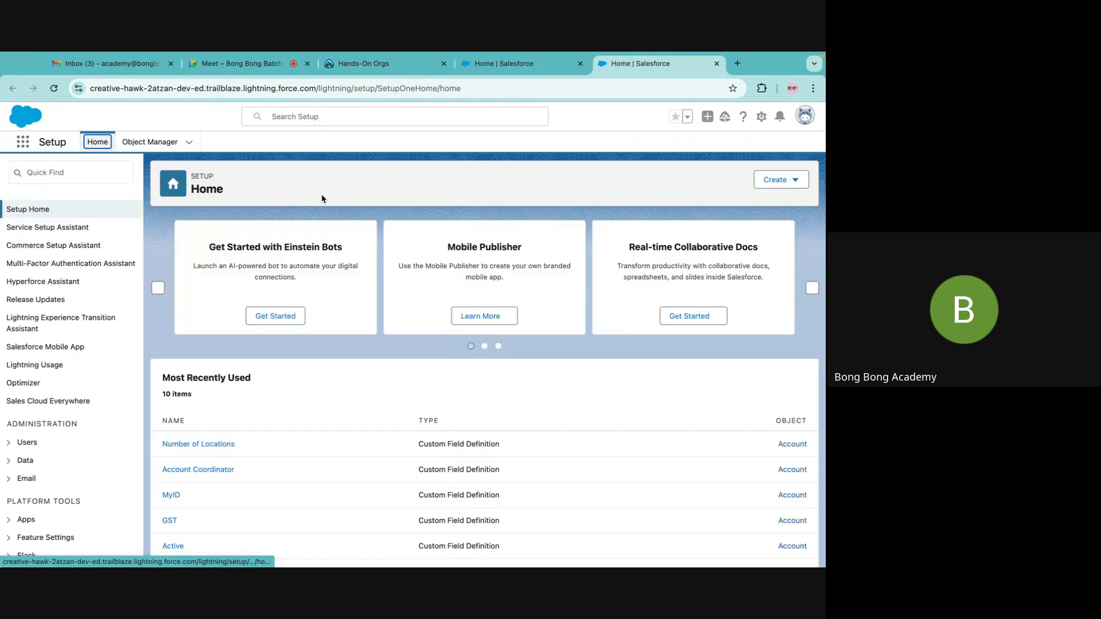
left_click(172, 144)
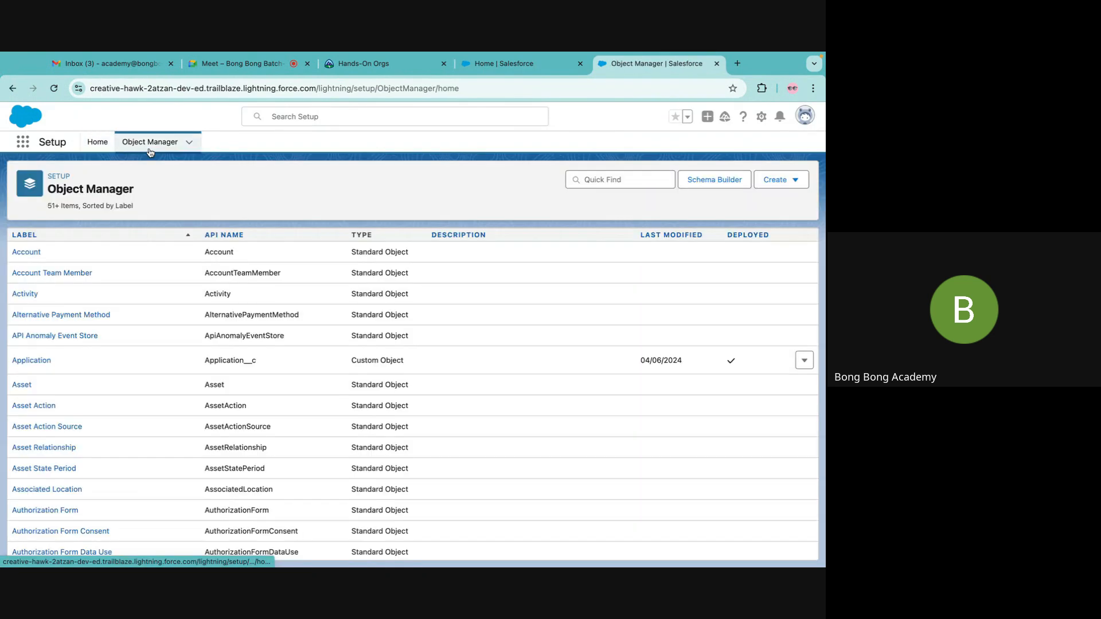
scroll(171, 292, "down", 3)
scroll(171, 292, "up", 3)
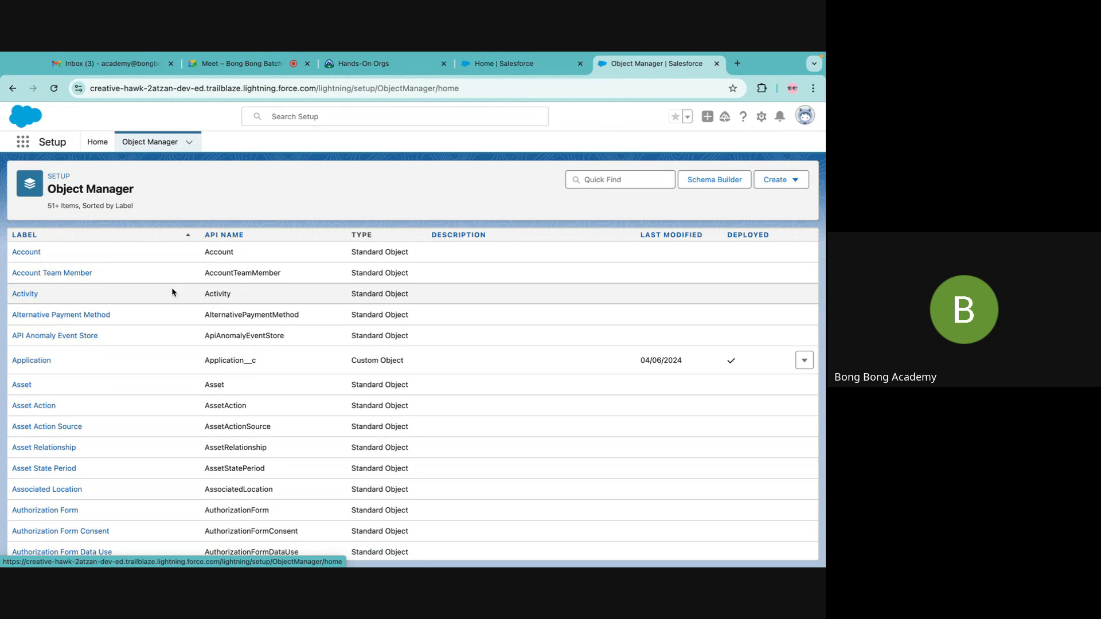
Step: Search the Object Manager for "applicat" and open the custom object Application
left_click(601, 180)
type("accout")
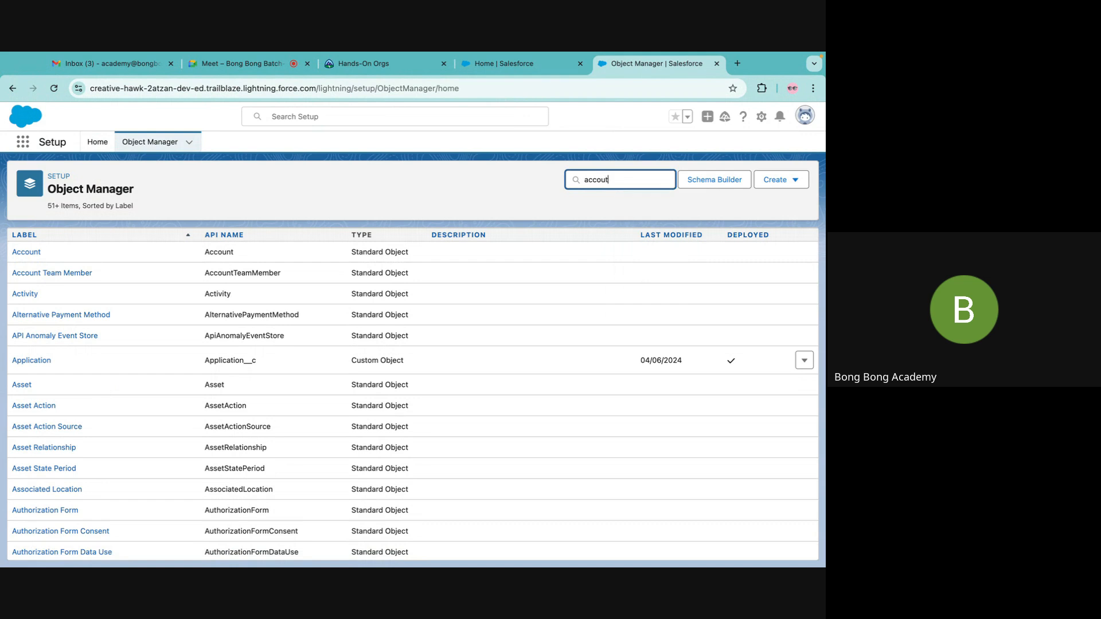
key("BackSpace")
key("BackSpace")
key("BackSpace")
key("BackSpace")
key("BackSpace")
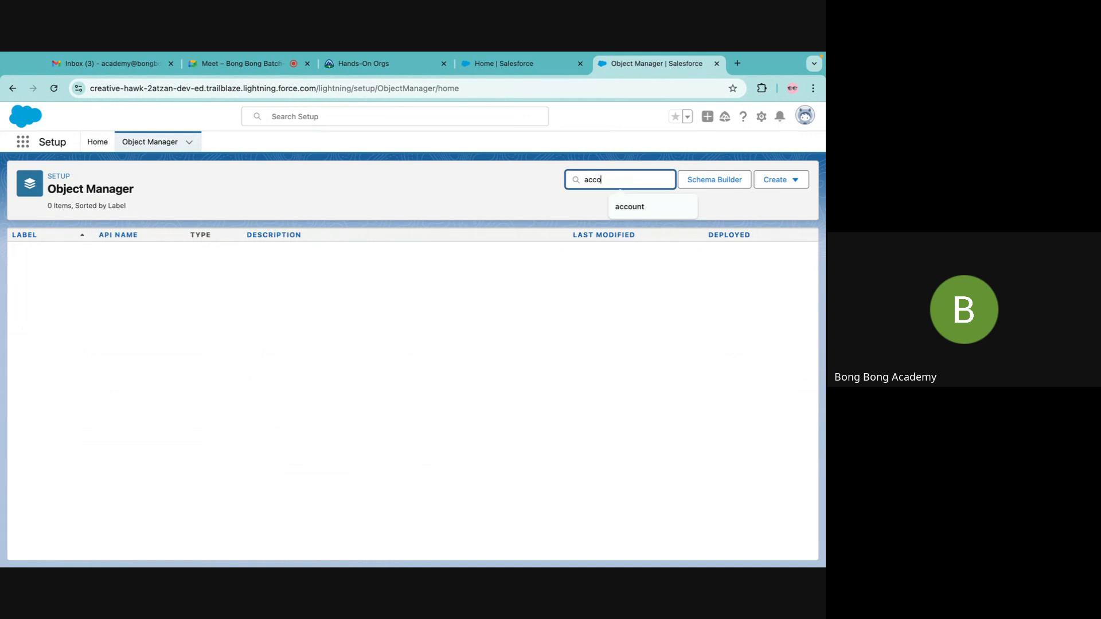
type("pplicat")
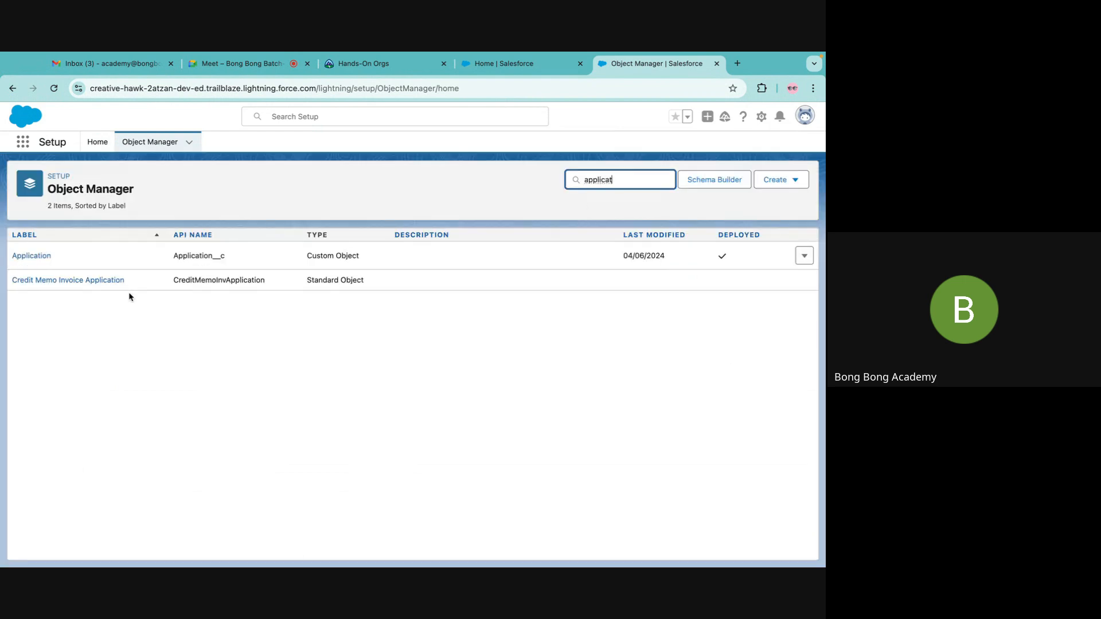
left_click(46, 256)
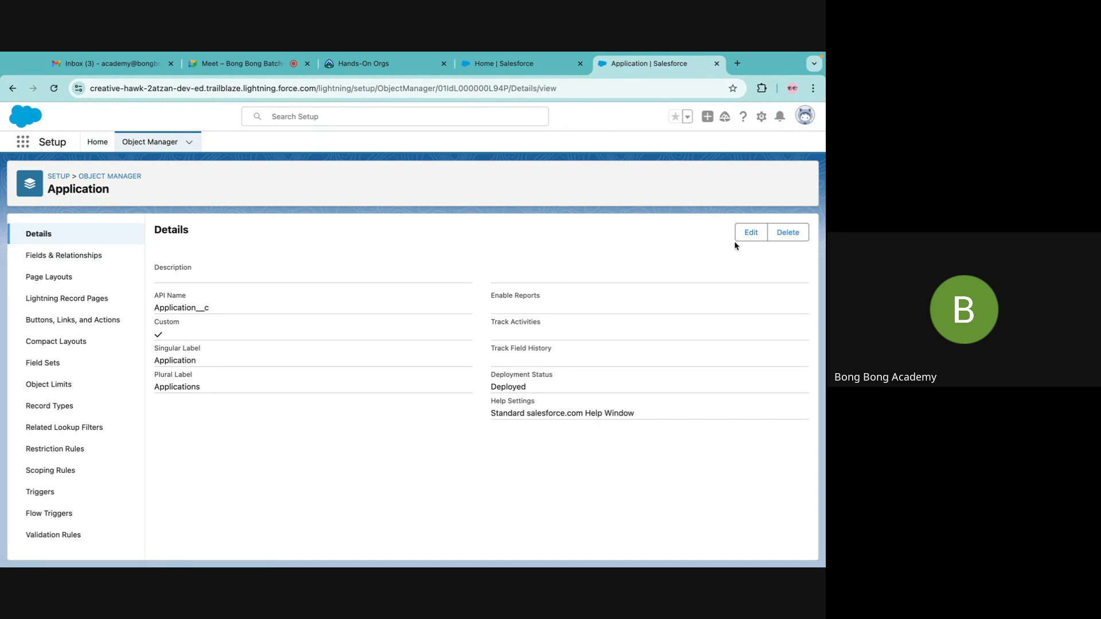
Step: Edit the Application object's definition to enable Allow Reports, and save it
left_click(746, 232)
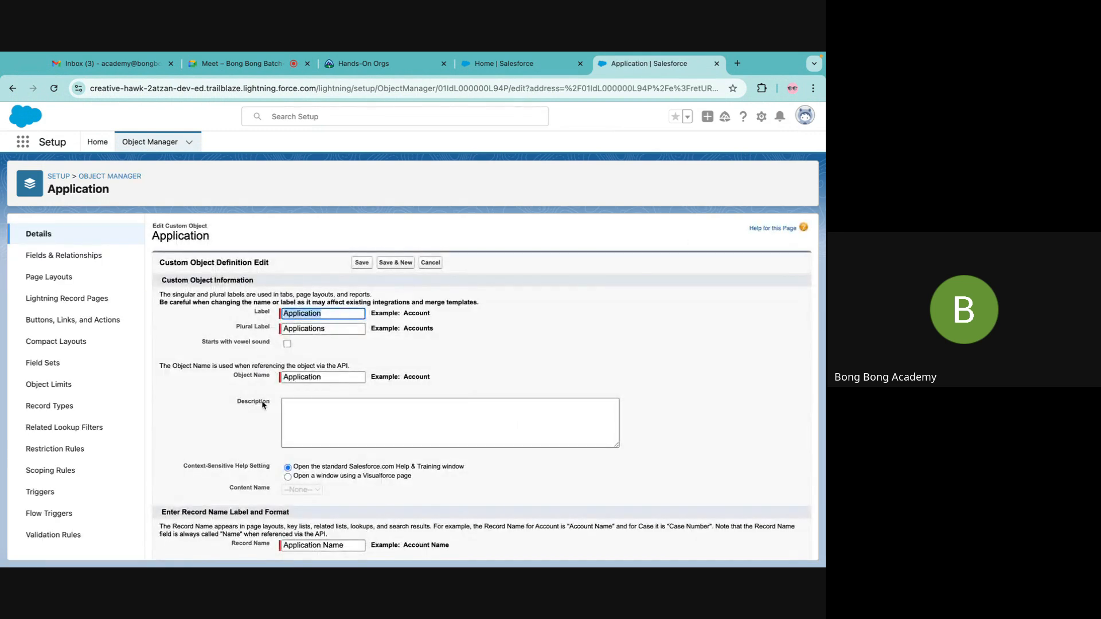
scroll(281, 365, "down", 5)
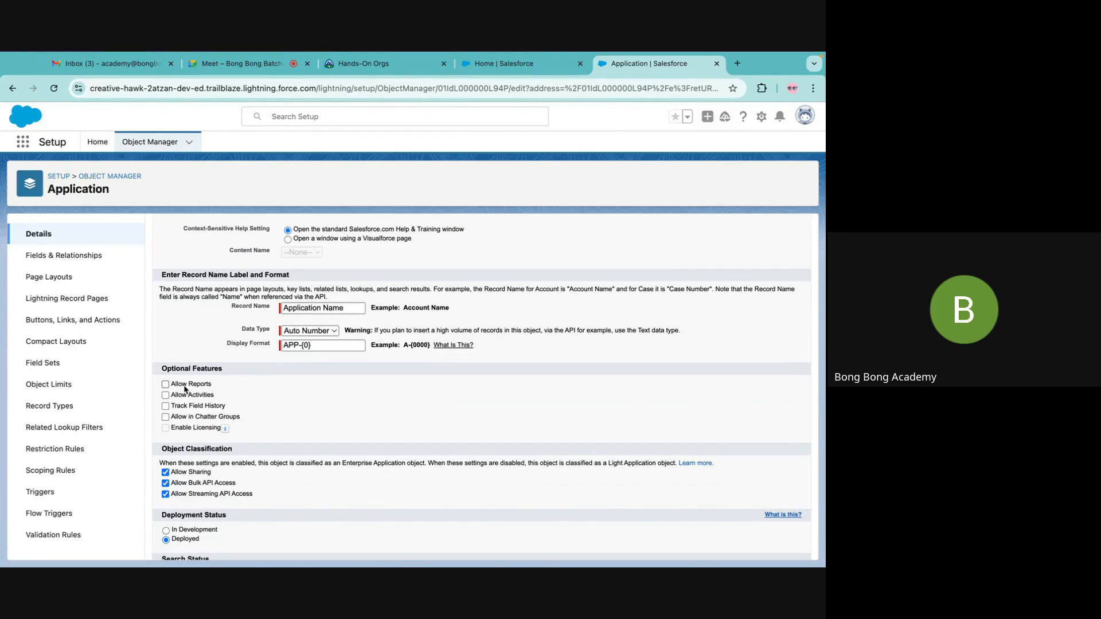
scroll(185, 388, "up", 5)
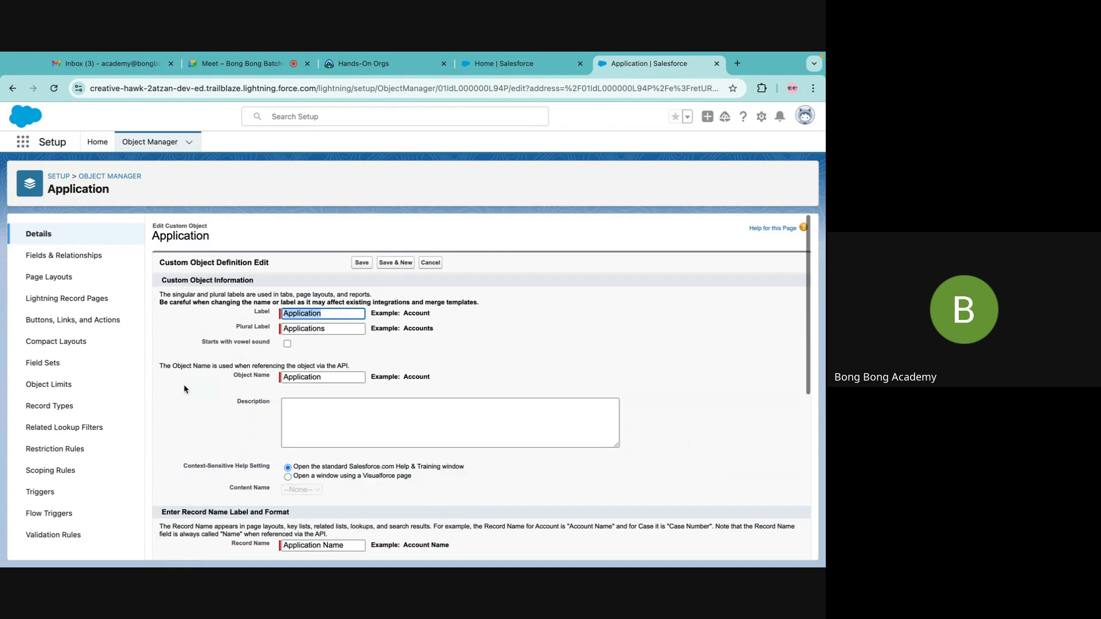
scroll(196, 326, "down", 7)
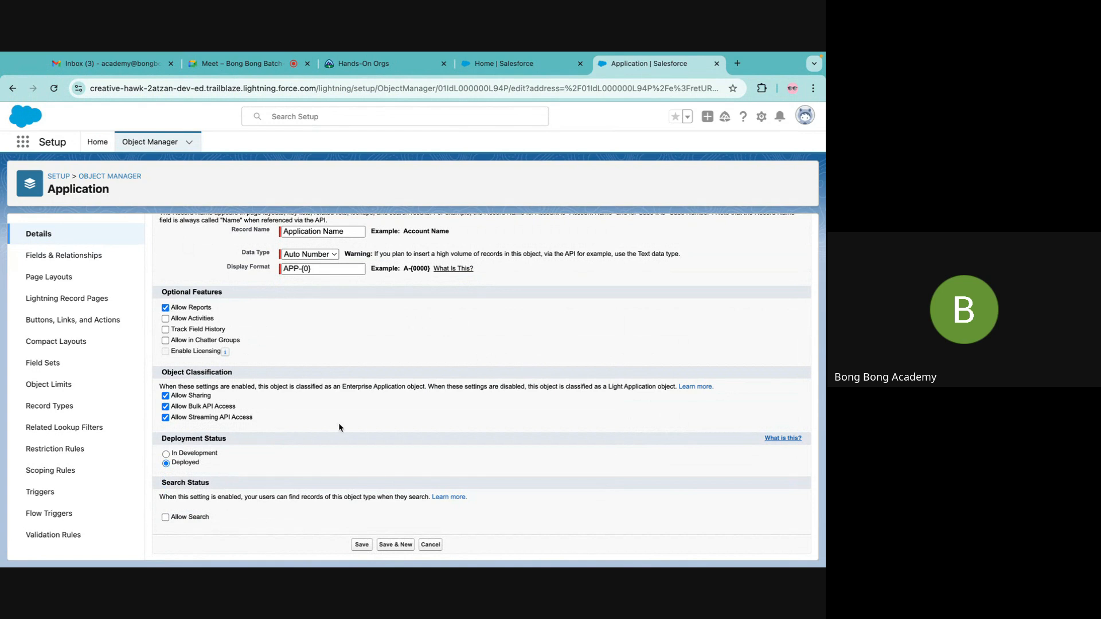
left_click(362, 545)
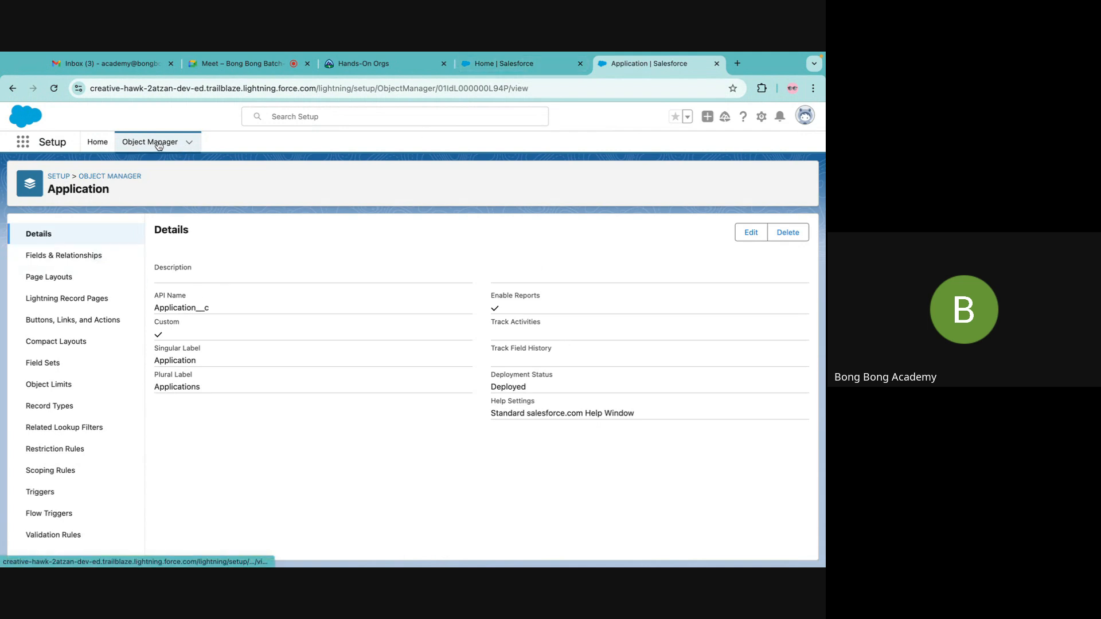
Step: Return to the Setup home page, search the App Launcher for "report" and open Reports
left_click(97, 142)
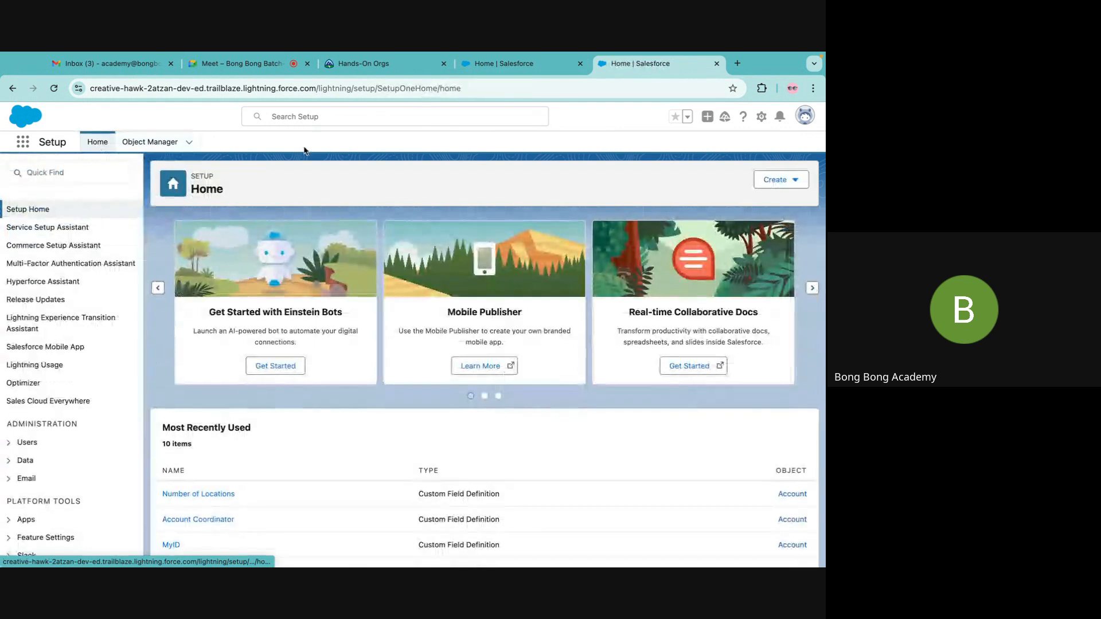
left_click(23, 142)
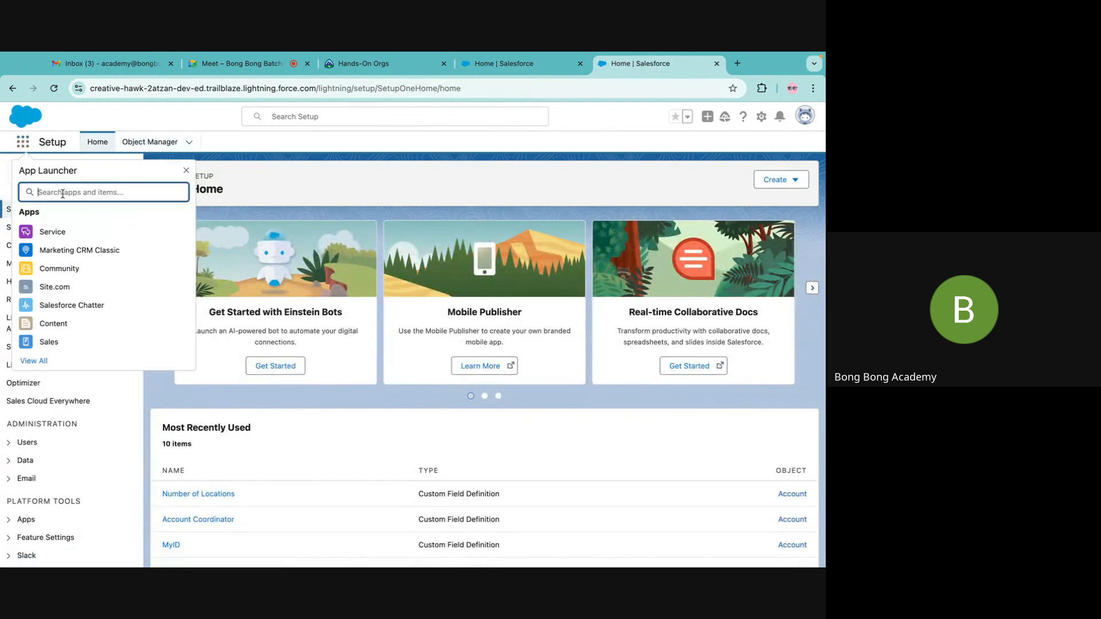
type("report")
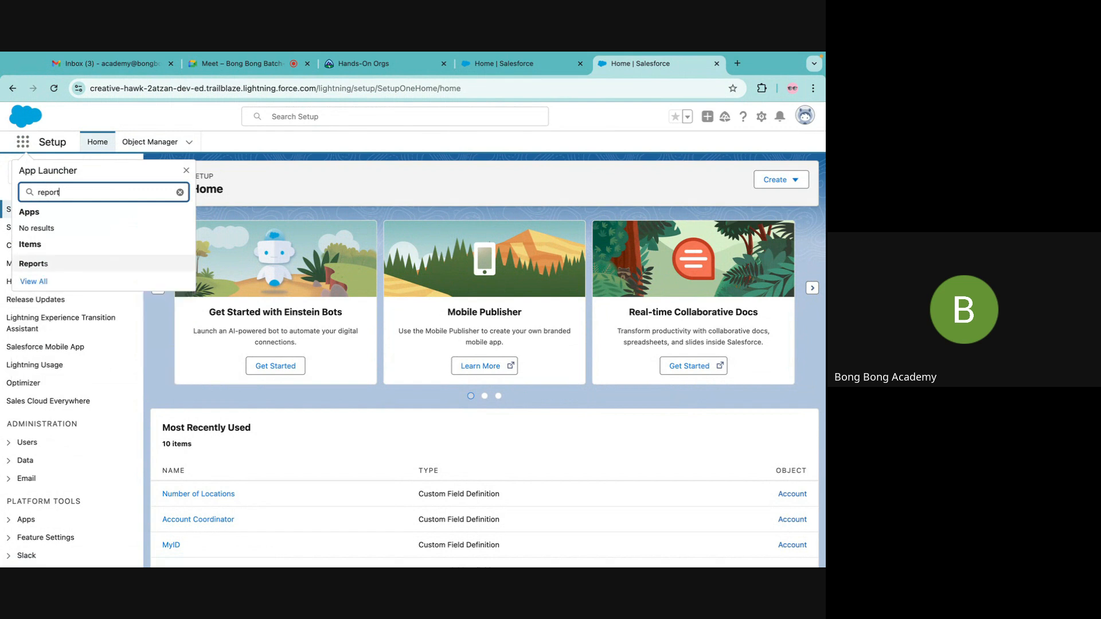
left_click(51, 267)
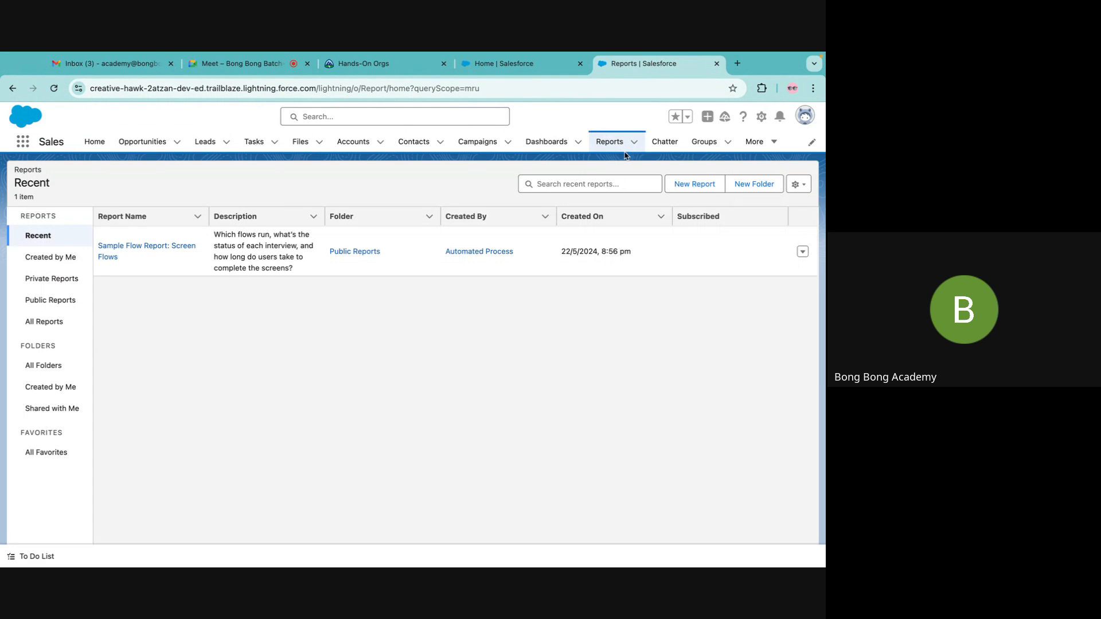
Step: Create a new report, search the report types for "opp" and start it with the Opportunities type
left_click(694, 184)
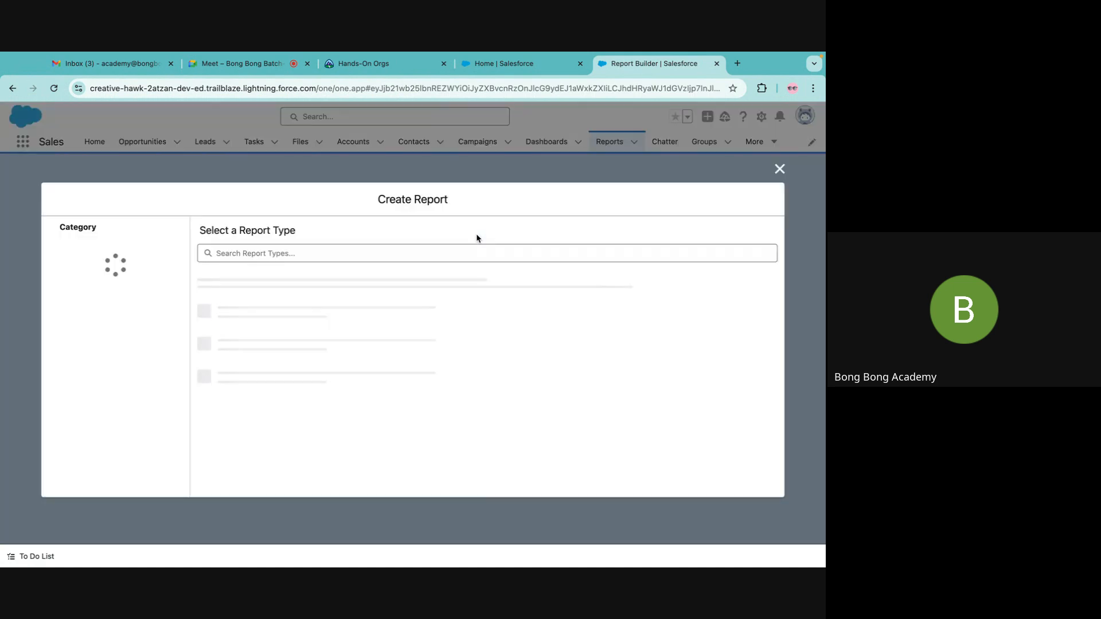
left_click(230, 254)
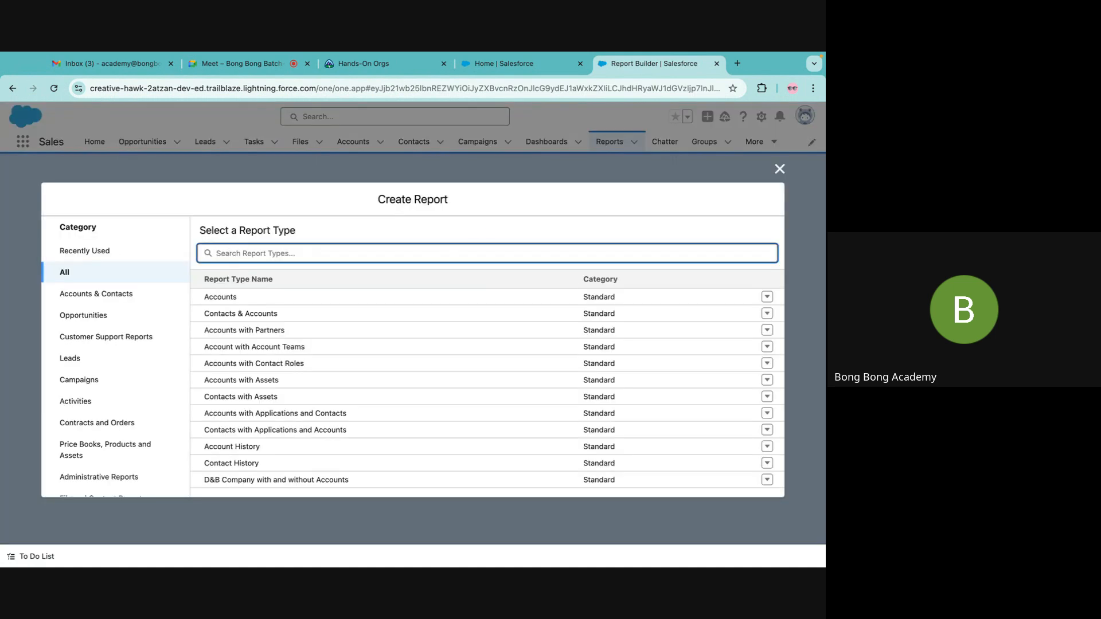
type("opp")
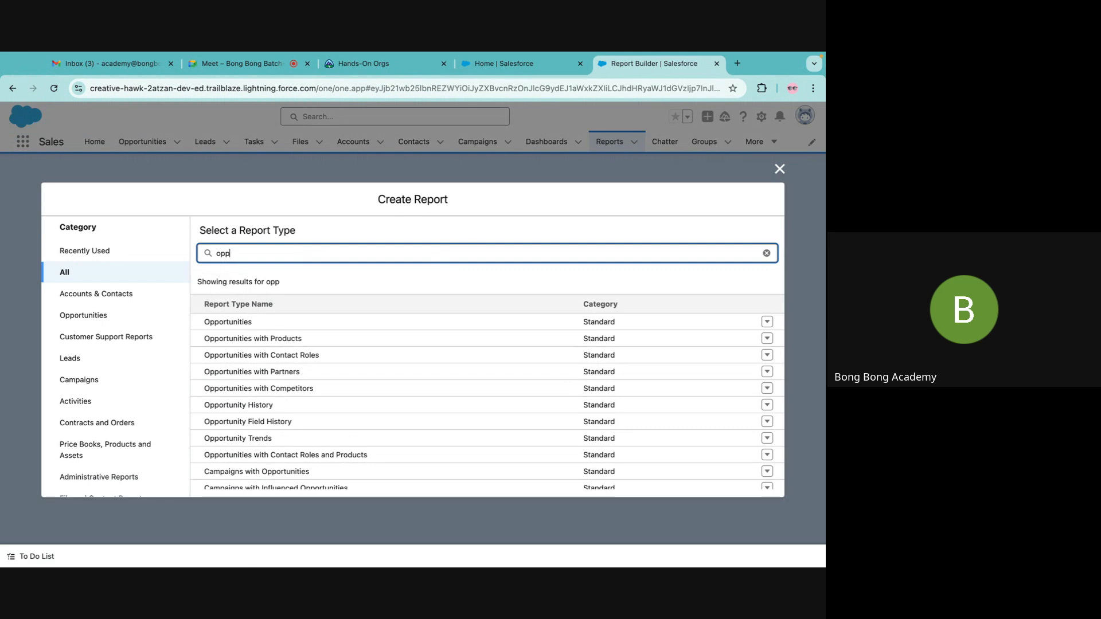
left_click(239, 322)
left_click(634, 296)
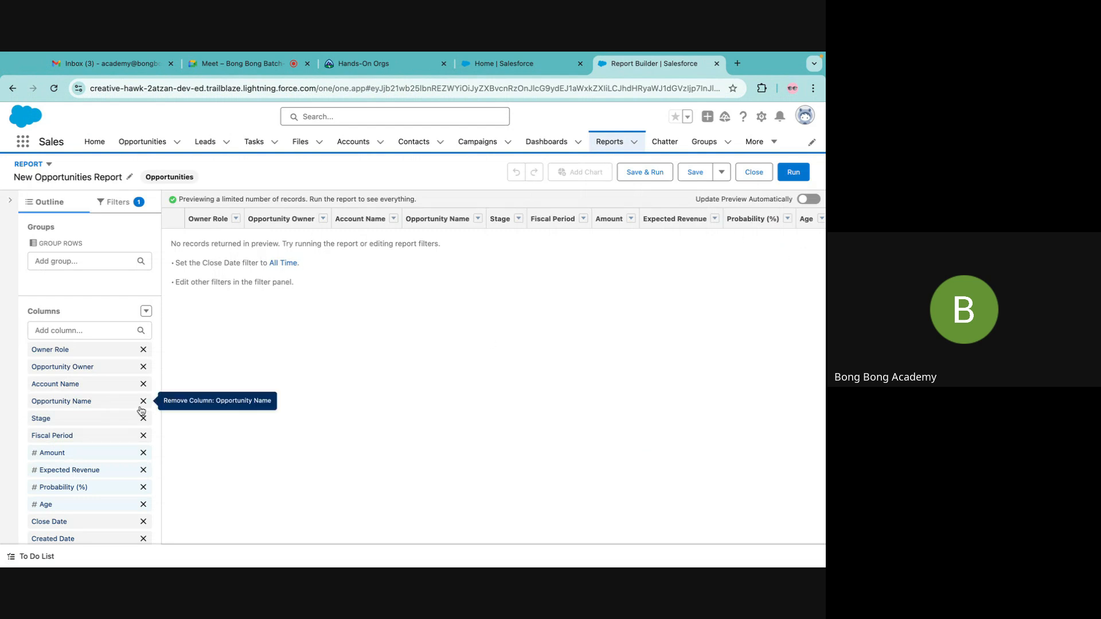
Step: Remove the Owner Role and Opportunity Owner columns and move Opportunity Name ahead of Account Name
scroll(119, 440, "down", 2)
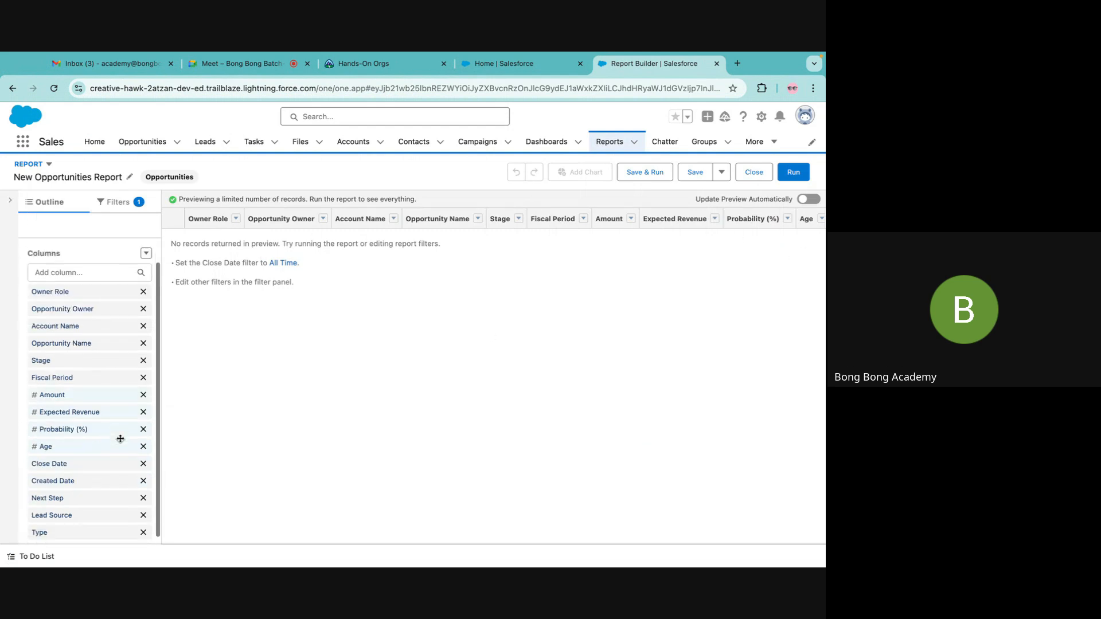
left_click(143, 291)
left_click(143, 294)
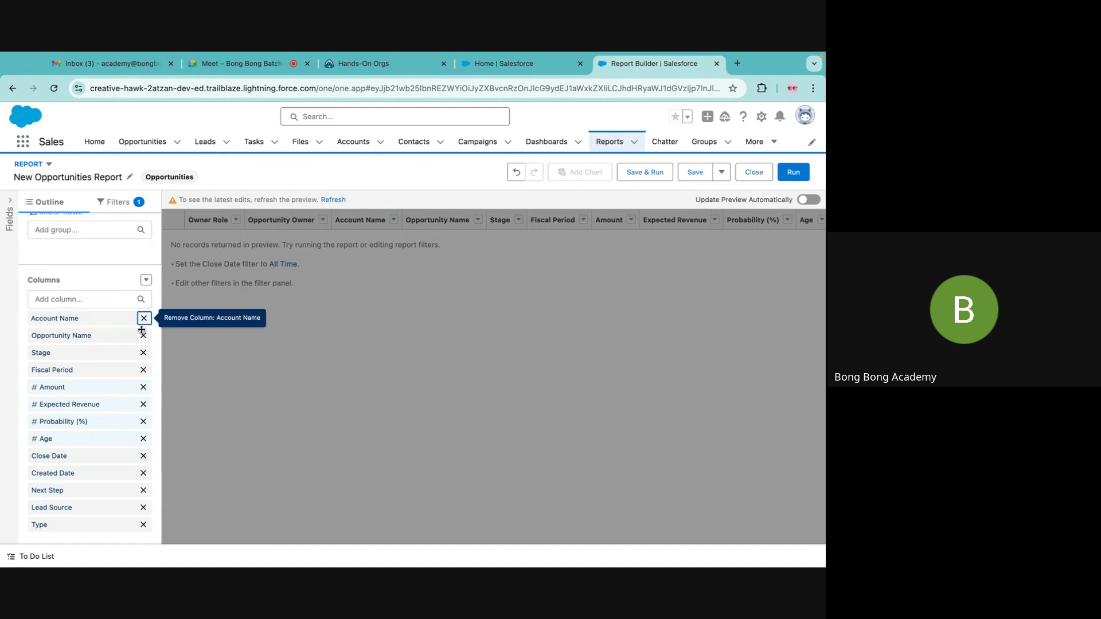
left_click_drag(103, 336, 98, 312)
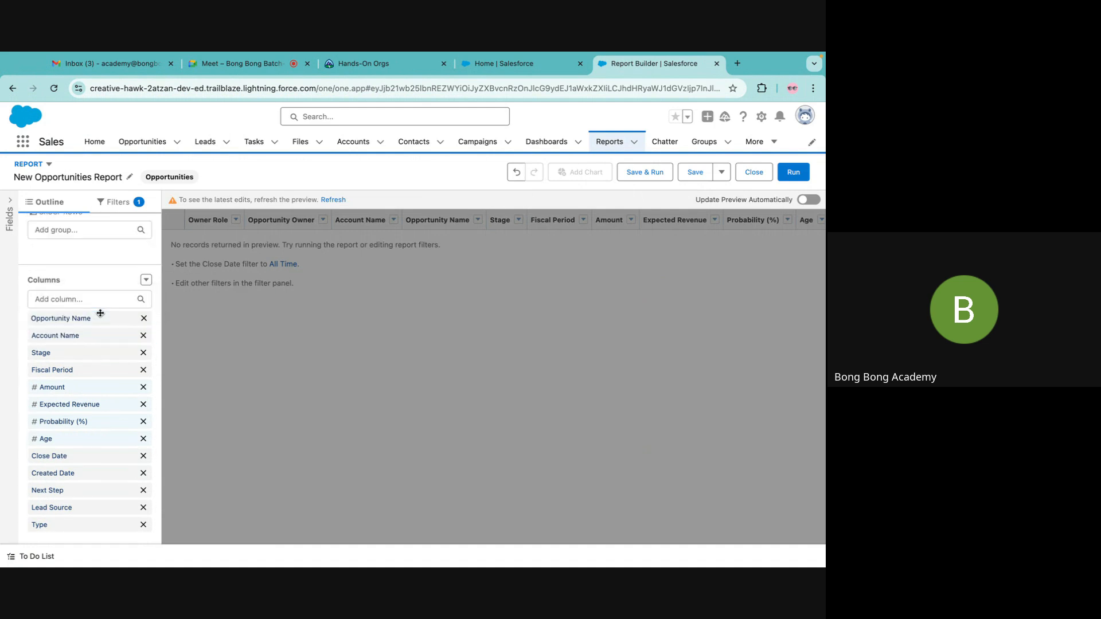
Step: Remove the Fiscal Period, Expected Revenue, Probability (%), Age, Close Date, Created Date and Next Step columns from the report
left_click(143, 370)
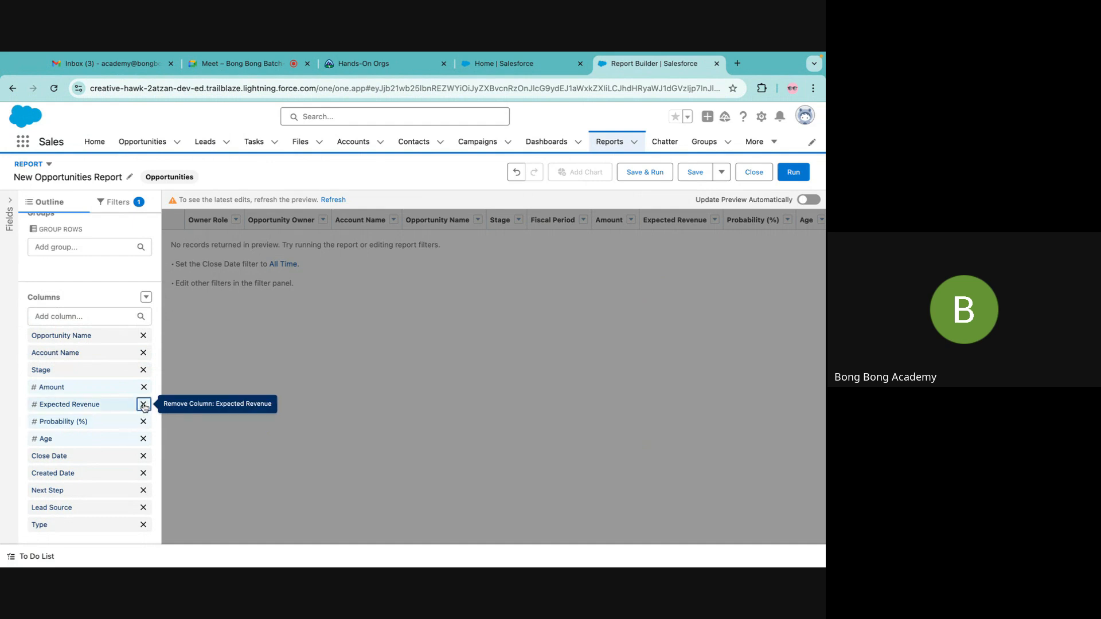
left_click(144, 405)
left_click(144, 419)
left_click(143, 419)
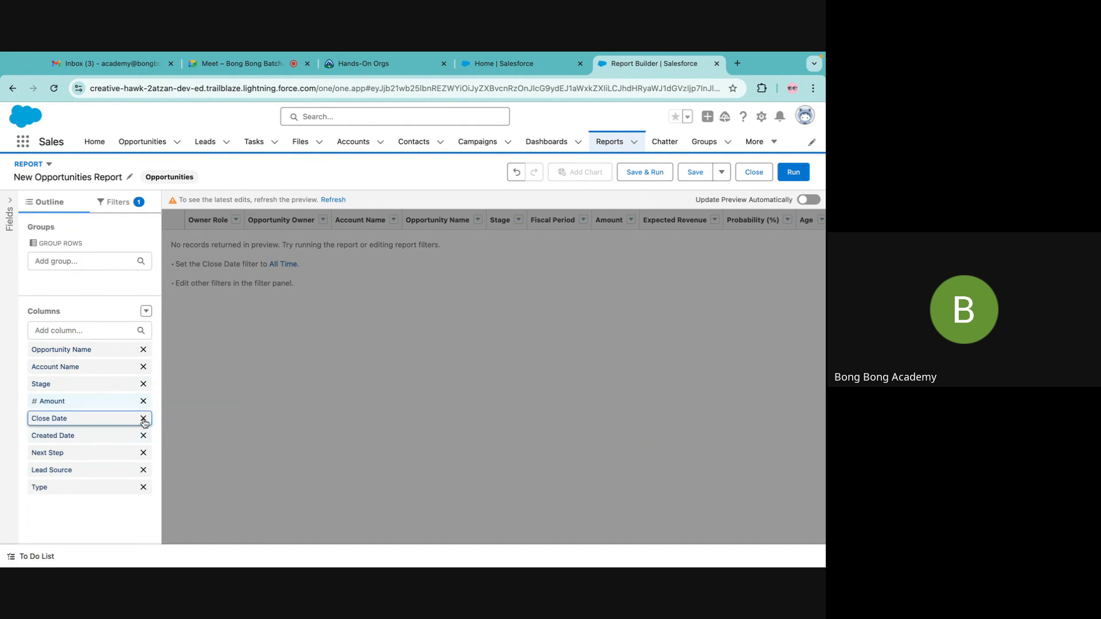
left_click(143, 418)
left_click(143, 418)
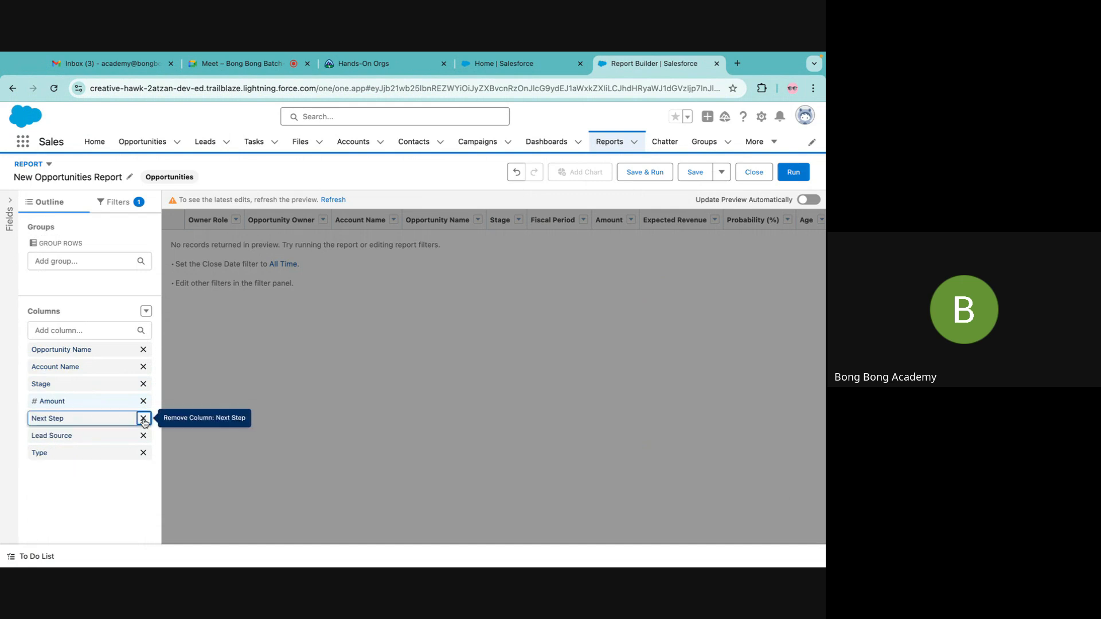
left_click(144, 419)
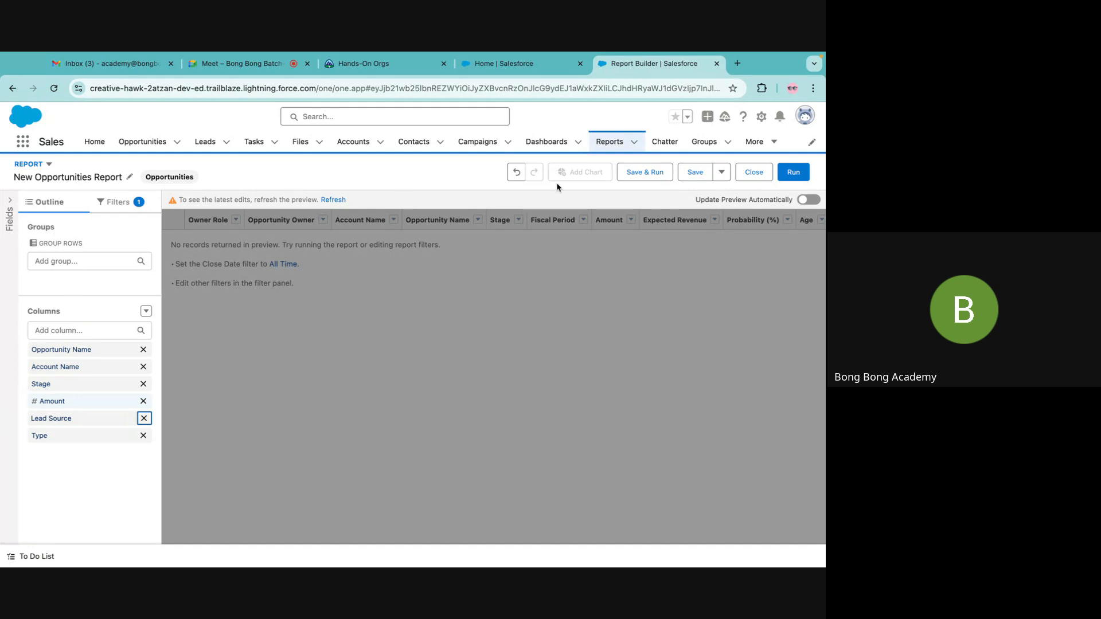
Step: Save the report as "My Oppty Report" in the Public Reports folder and run it
left_click(644, 181)
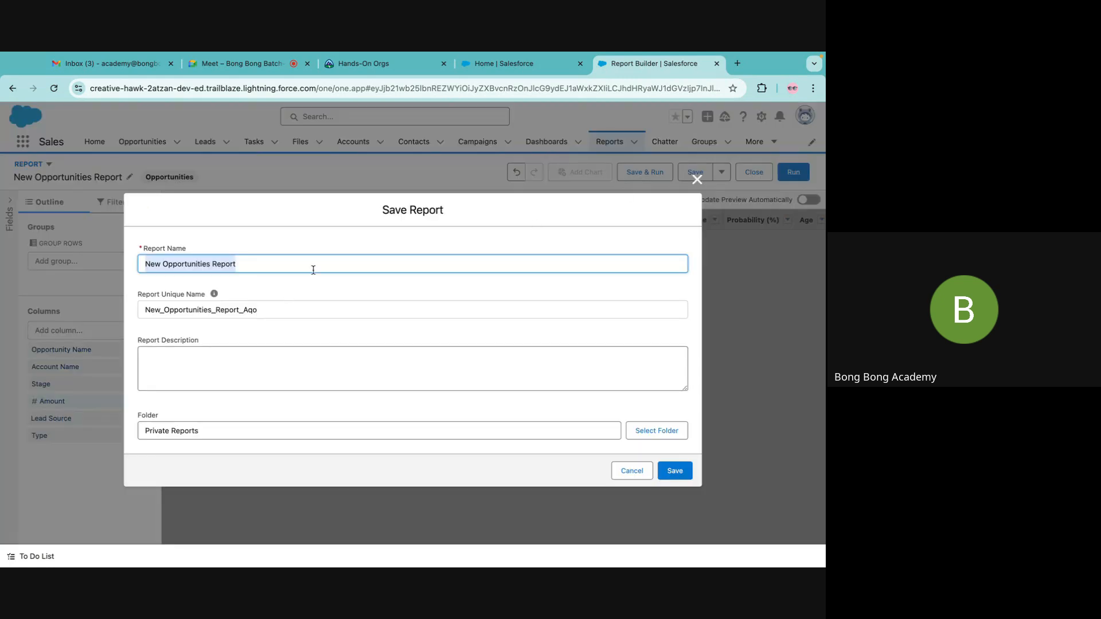
type("My A")
key("BackSpace")
type("O")
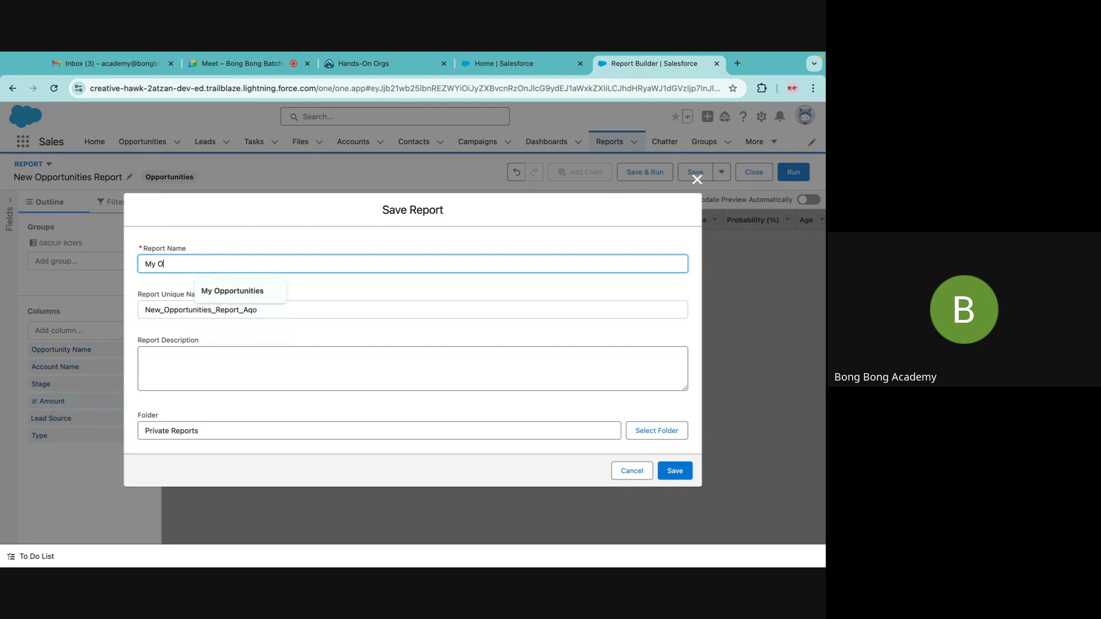
type("ppty Report")
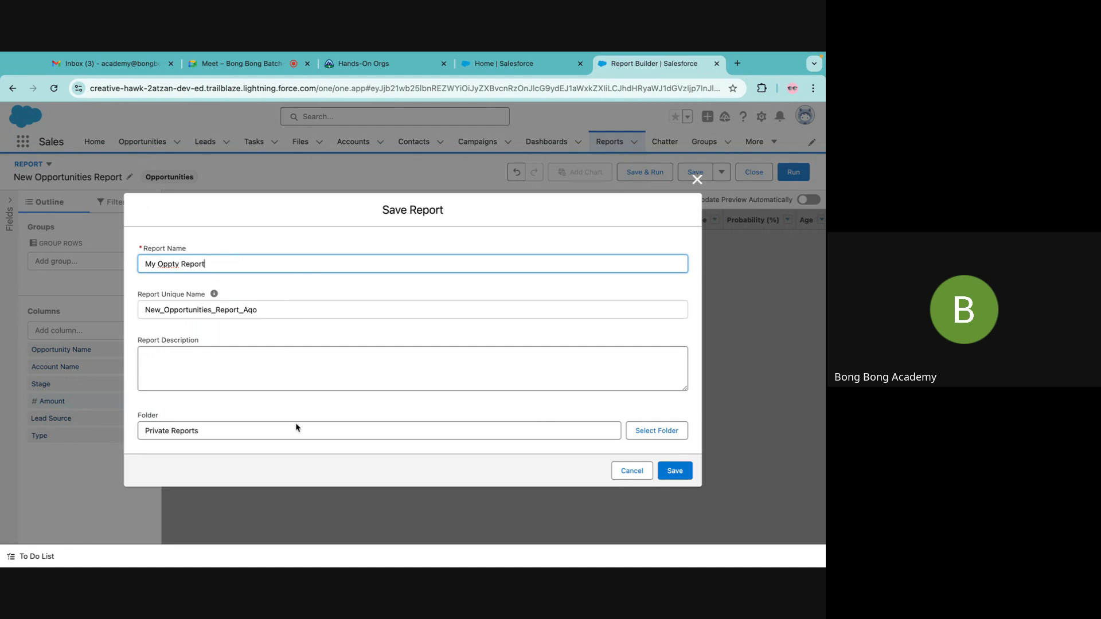
left_click(269, 367)
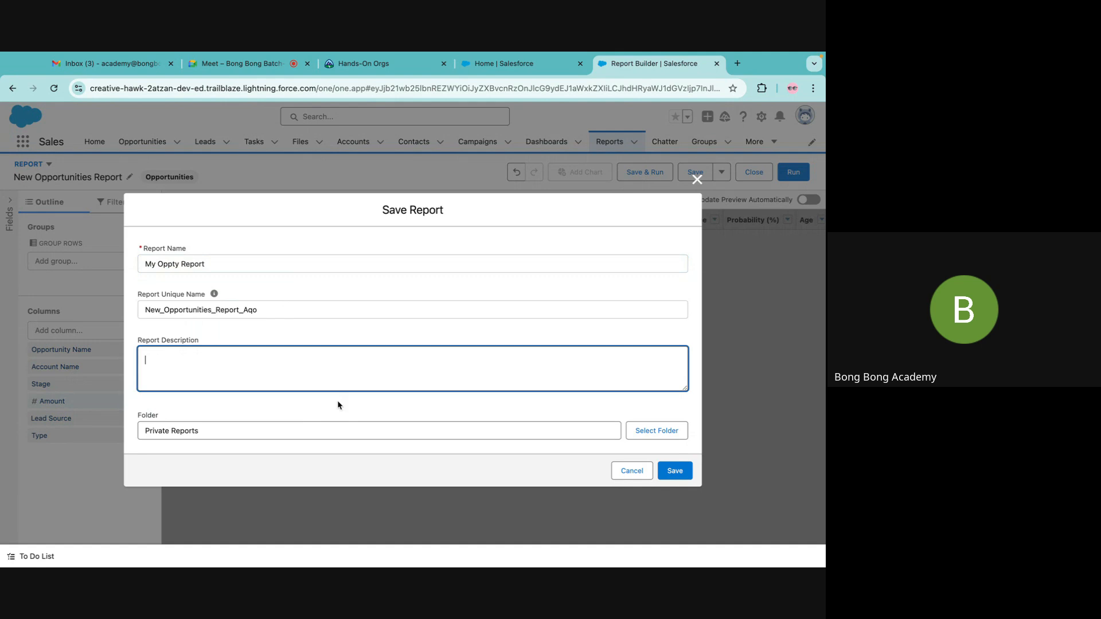
left_click(638, 437)
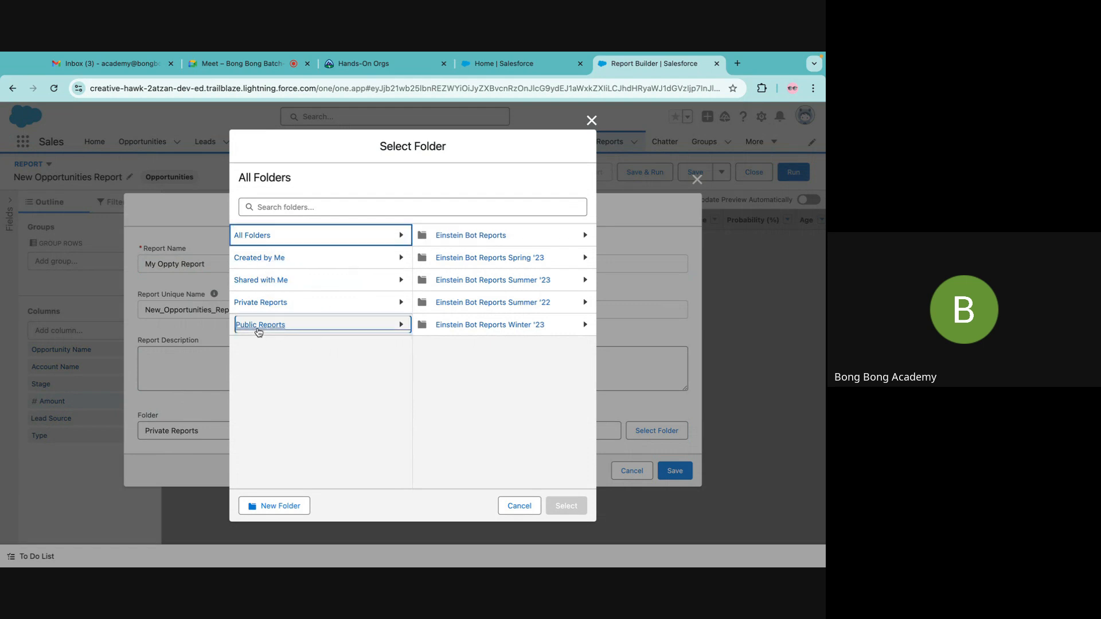
left_click(277, 326)
left_click(527, 499)
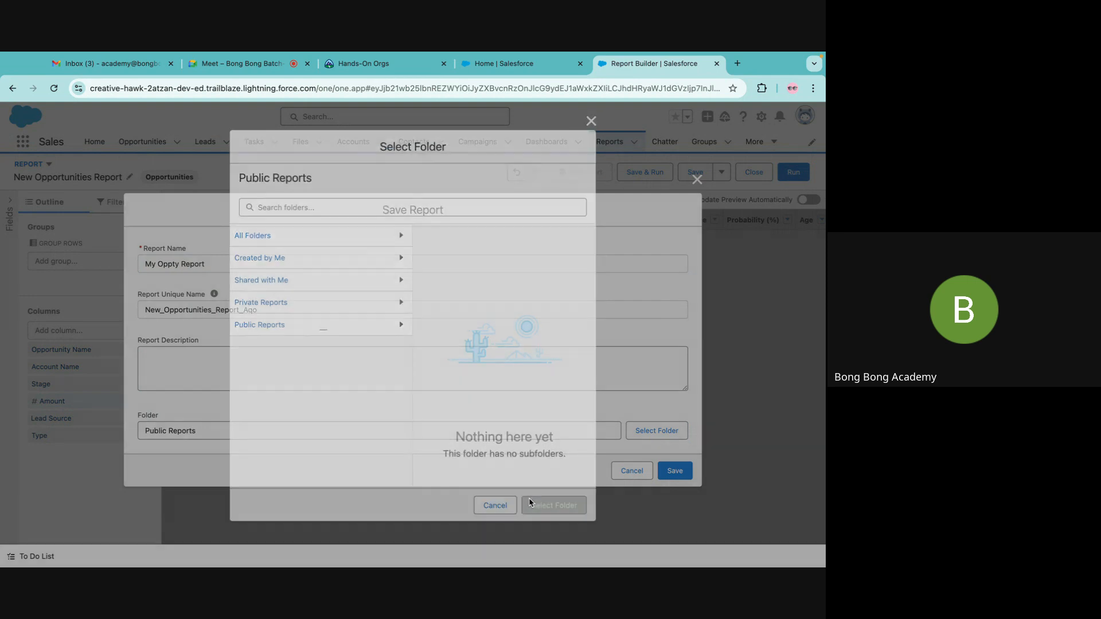
left_click(674, 469)
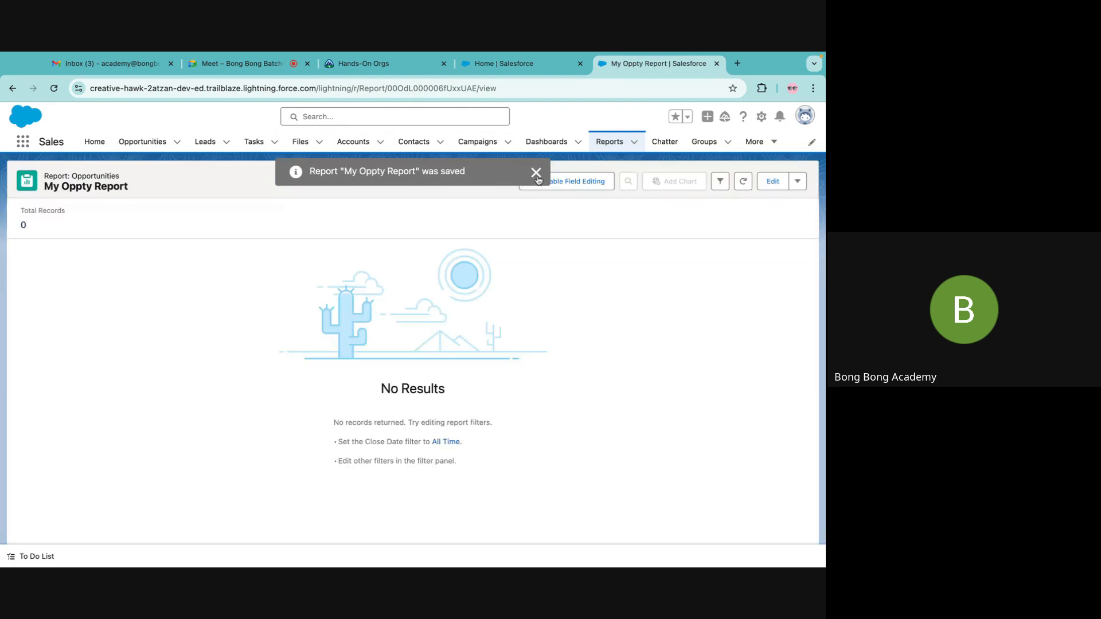
left_click(536, 173)
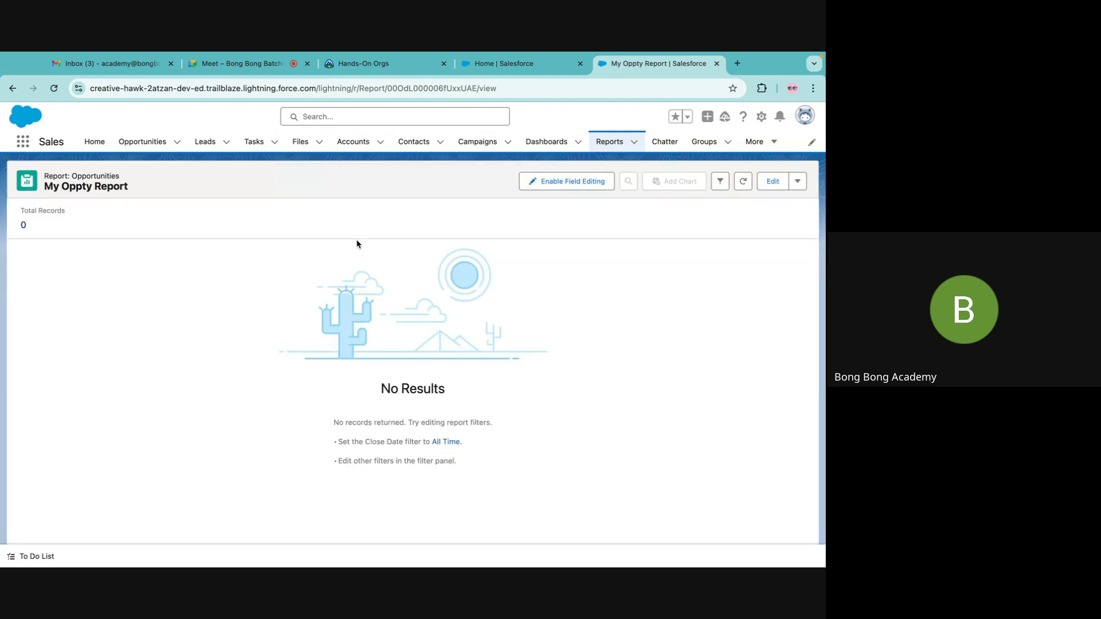
Step: Edit the report's Close Date filter to the range All Time, and save and run the report
left_click(768, 182)
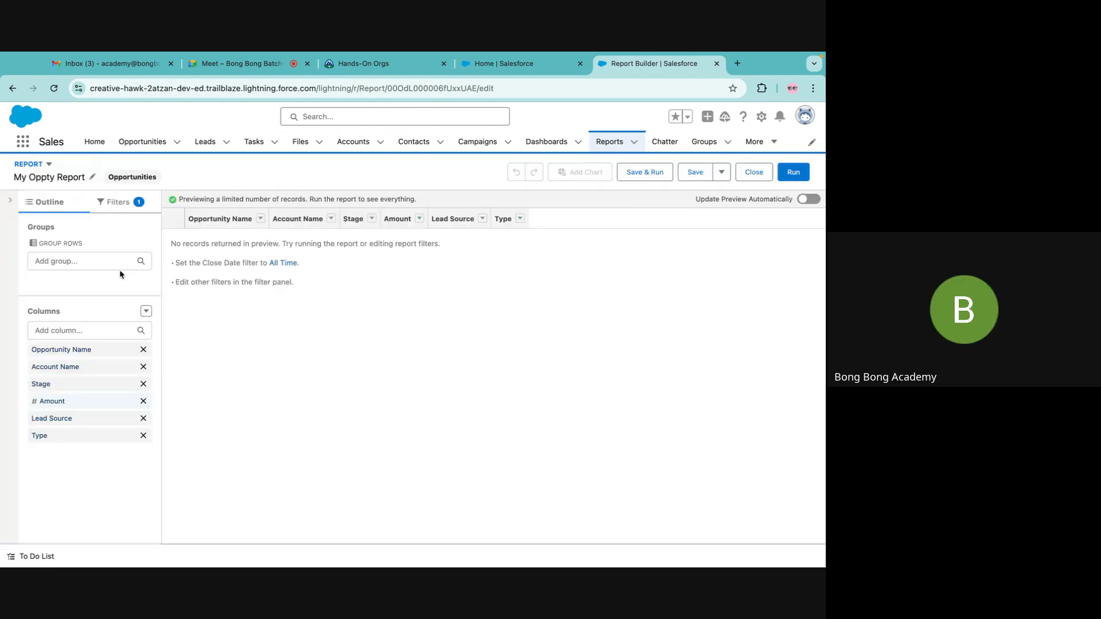
left_click(118, 207)
left_click(75, 309)
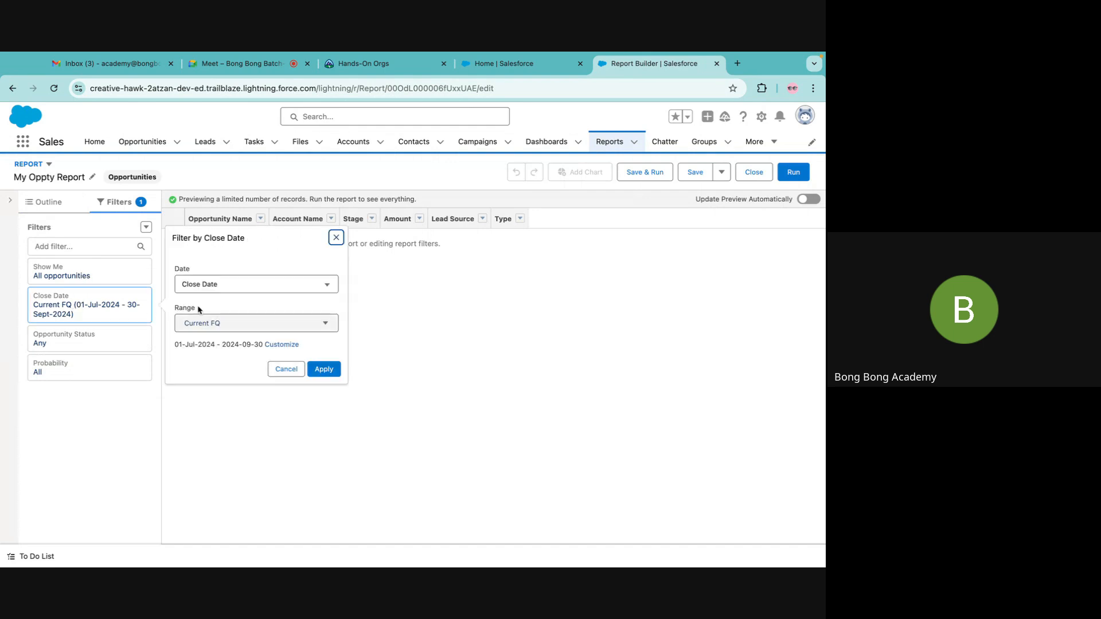
left_click(213, 324)
left_click(213, 344)
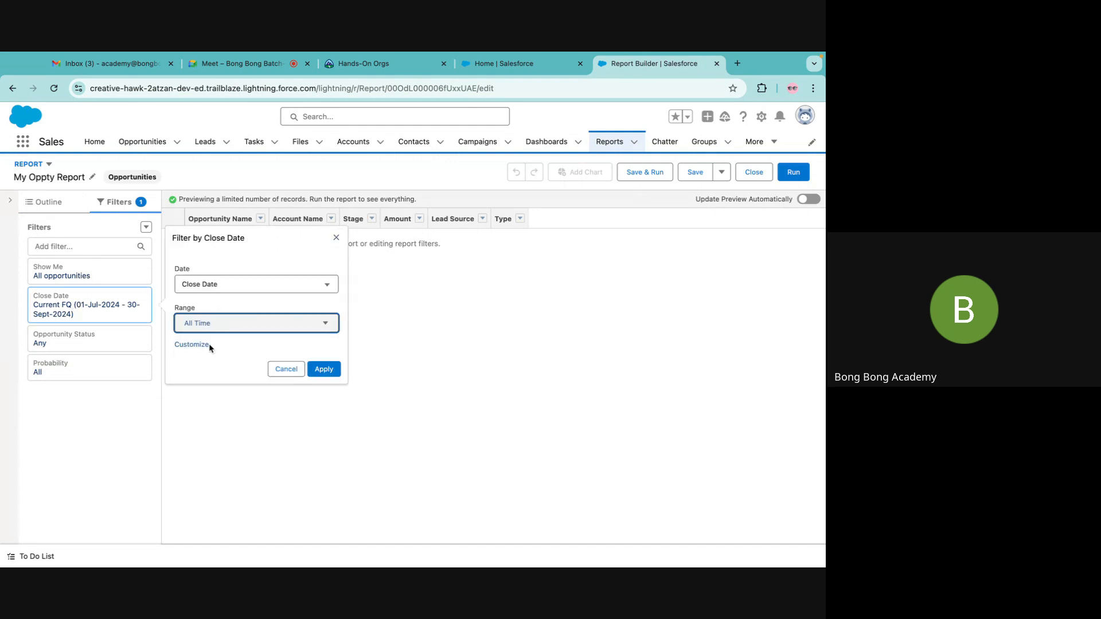
left_click(319, 369)
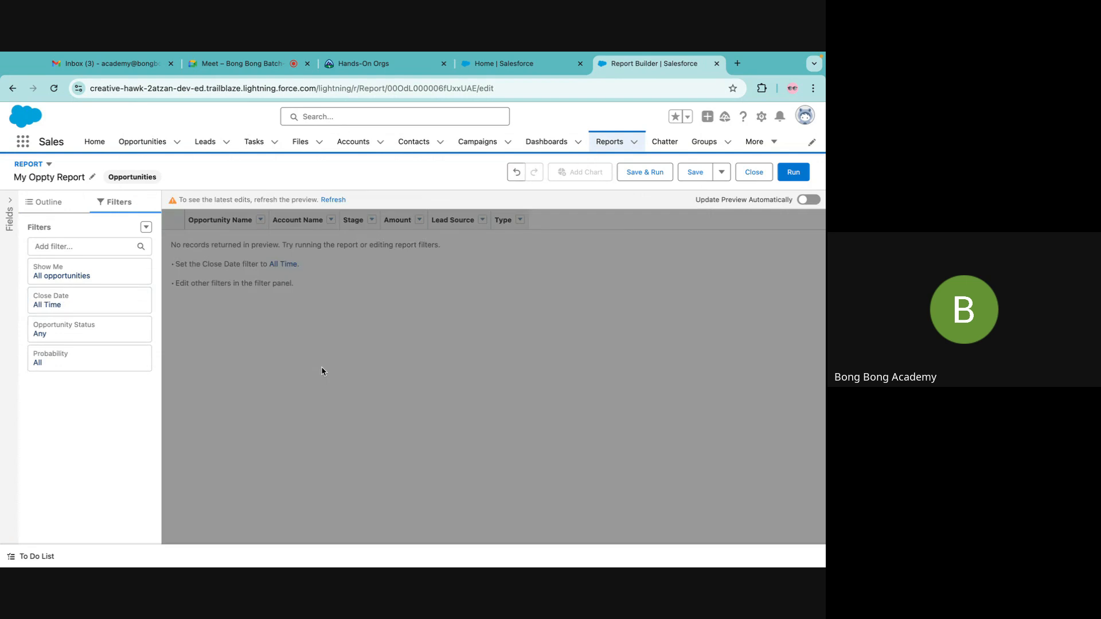
left_click(659, 171)
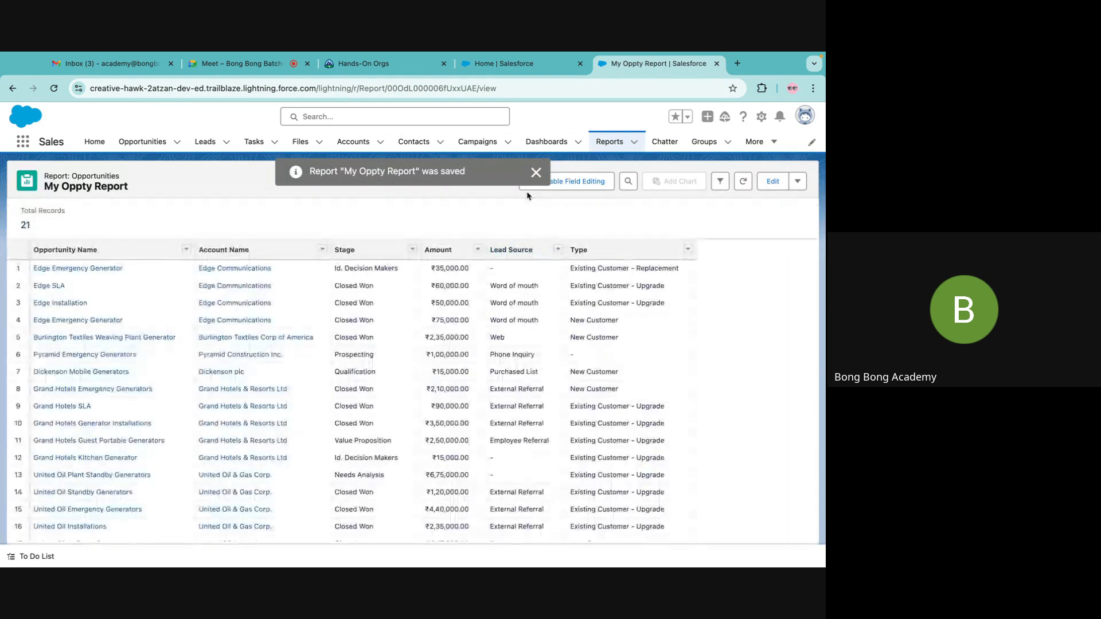
Step: Look through all opportunity rows of the tabular report from first to last
scroll(363, 281, "down", 3)
scroll(363, 282, "down", 2)
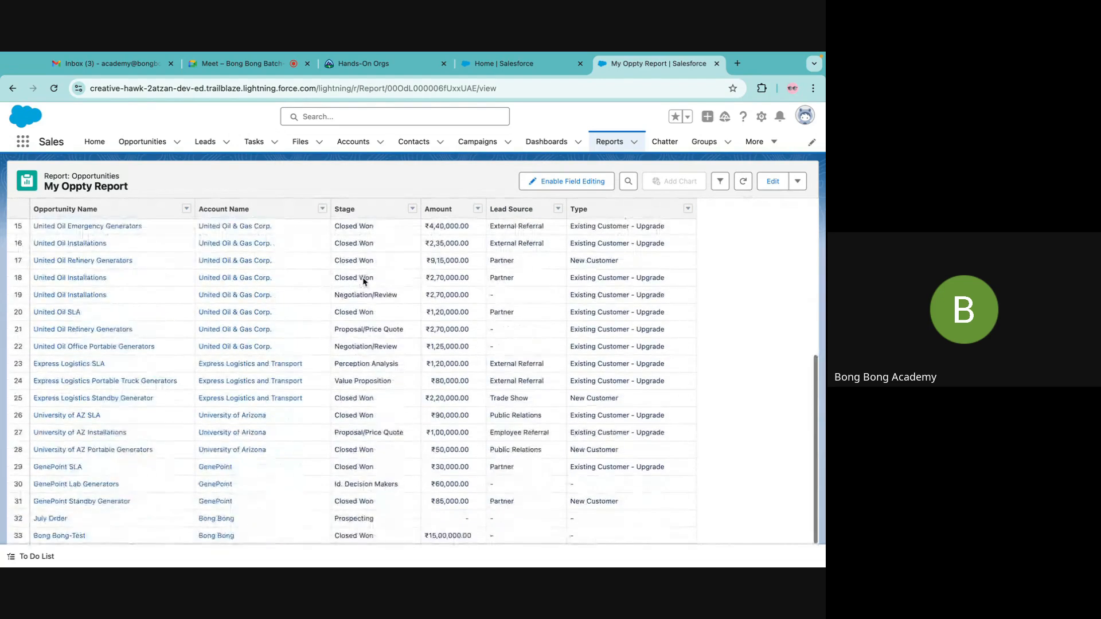
scroll(363, 281, "up", 6)
scroll(363, 282, "down", 5)
scroll(363, 282, "up", 6)
scroll(363, 282, "down", 5)
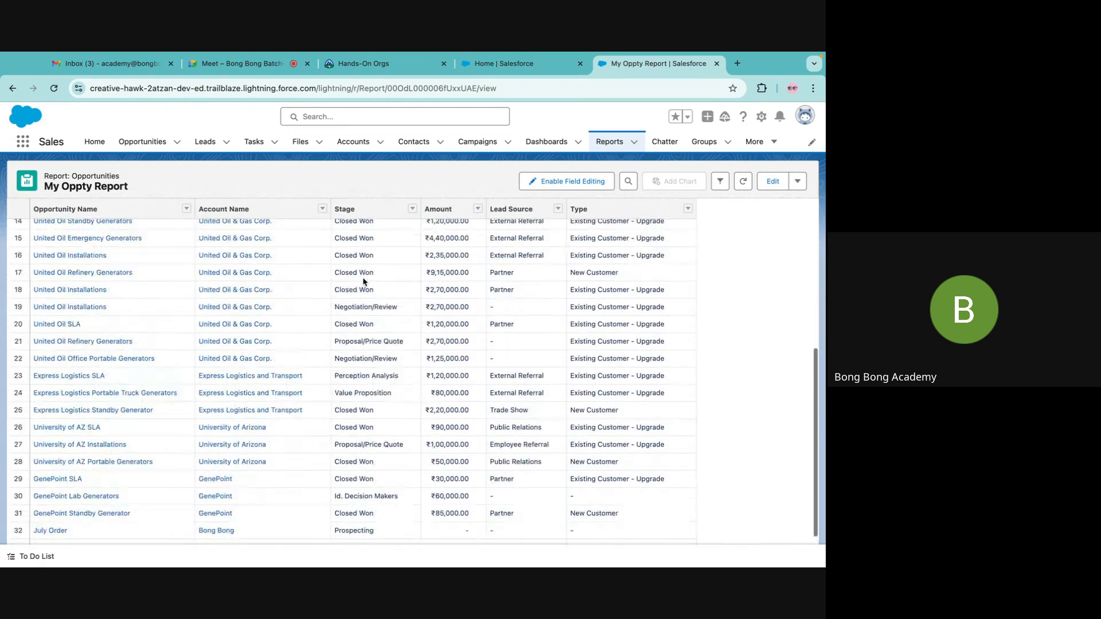
scroll(363, 282, "up", 5)
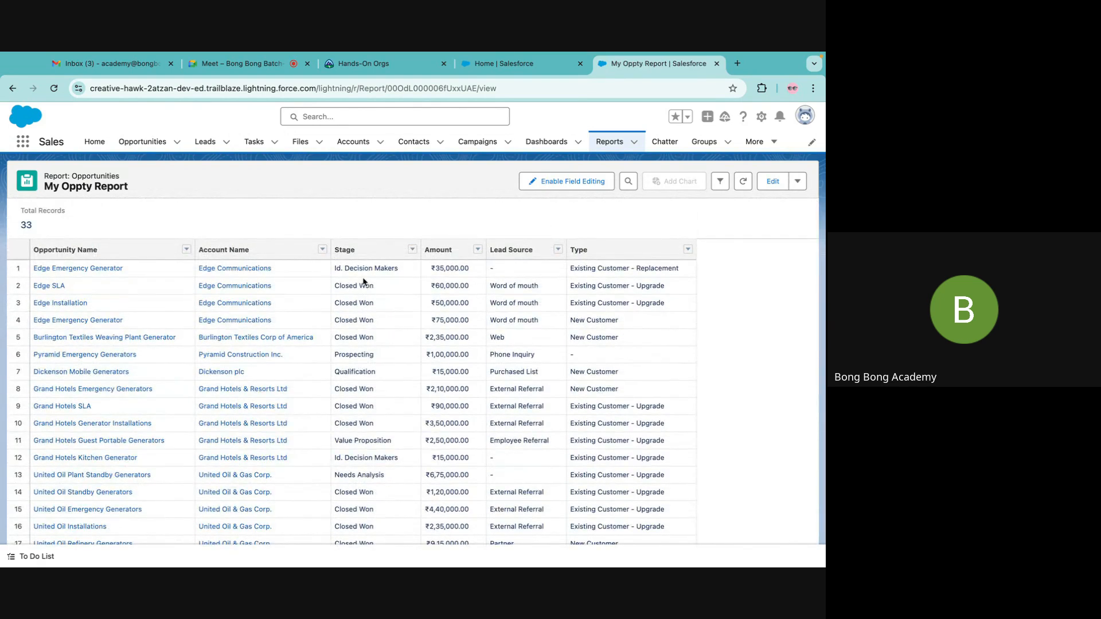
Step: Group the report's rows by Stage, and switch the detail rows off and back on
left_click(413, 250)
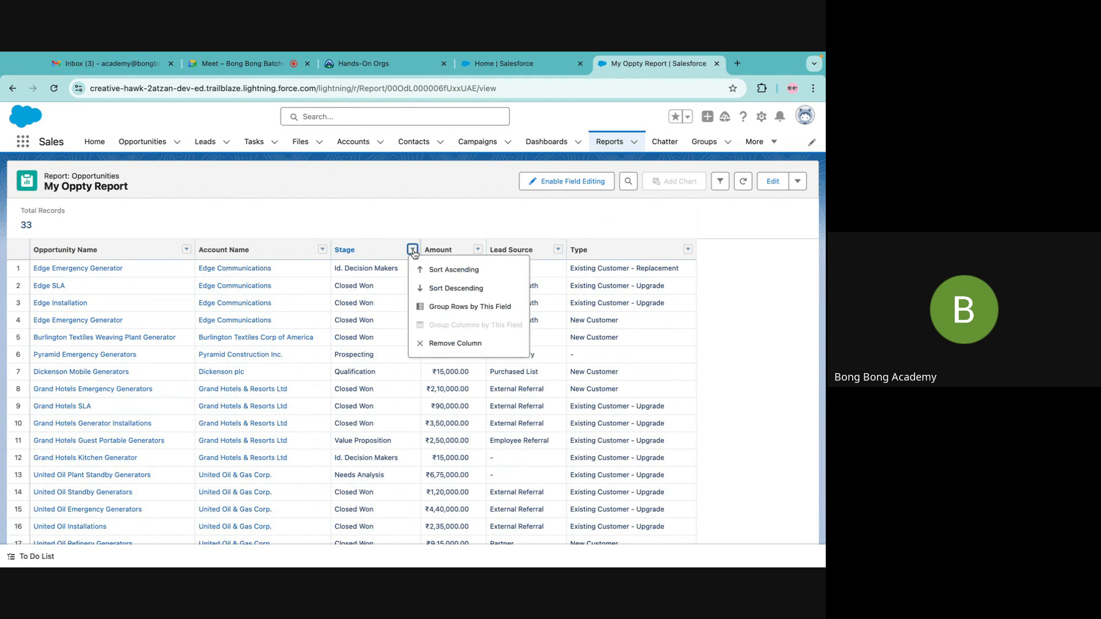
left_click(442, 309)
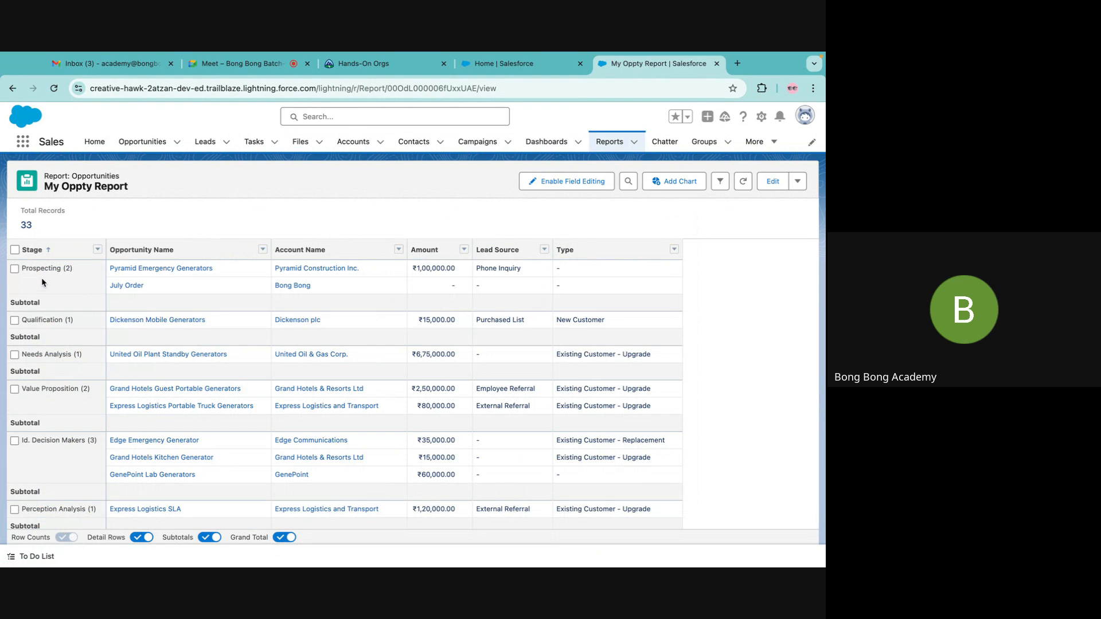
left_click(138, 537)
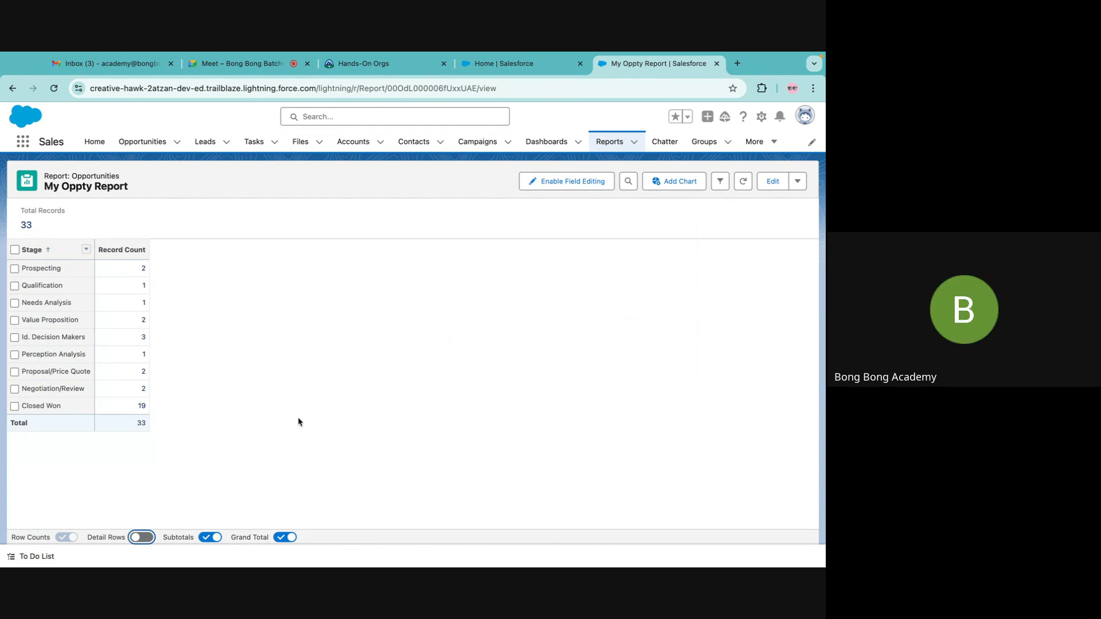
left_click(151, 538)
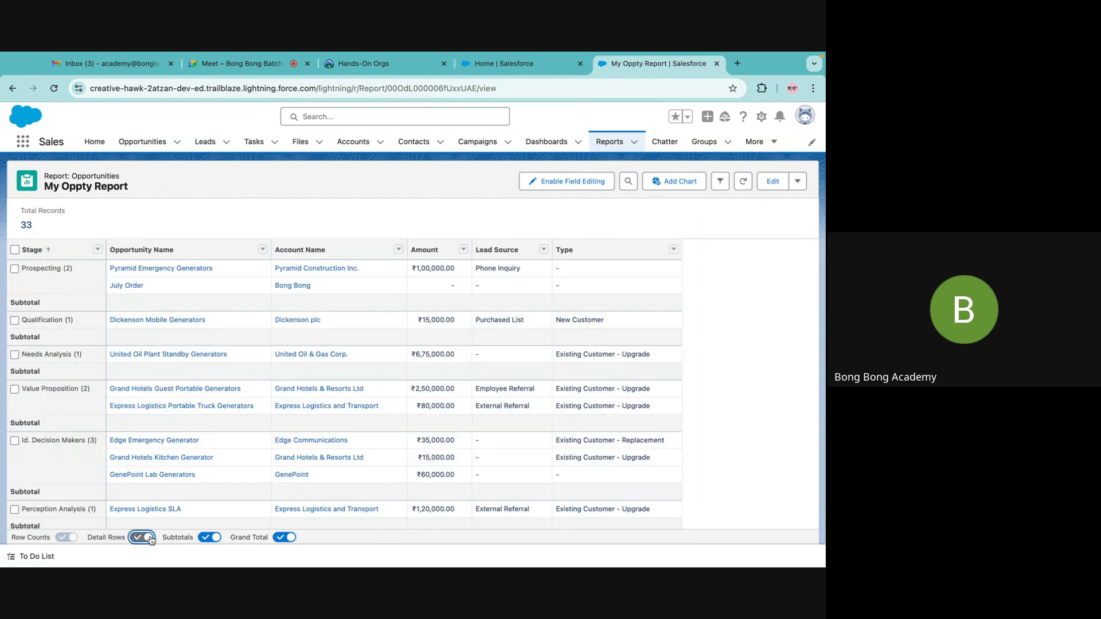
Step: Edit the report and remove the Stage grouping from its rows
left_click(772, 183)
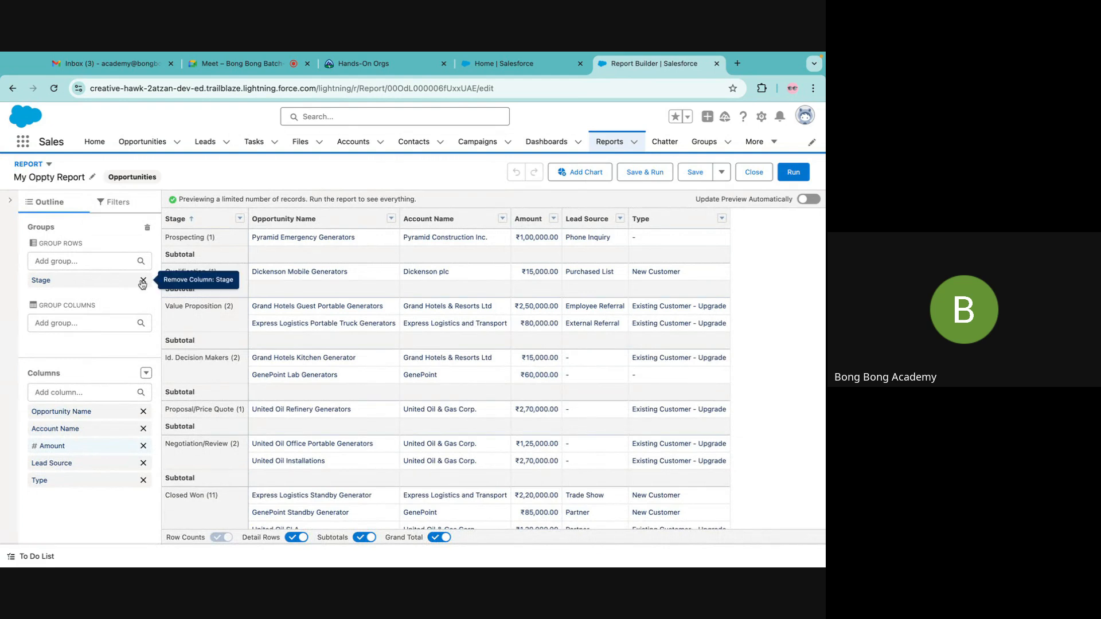
left_click(142, 281)
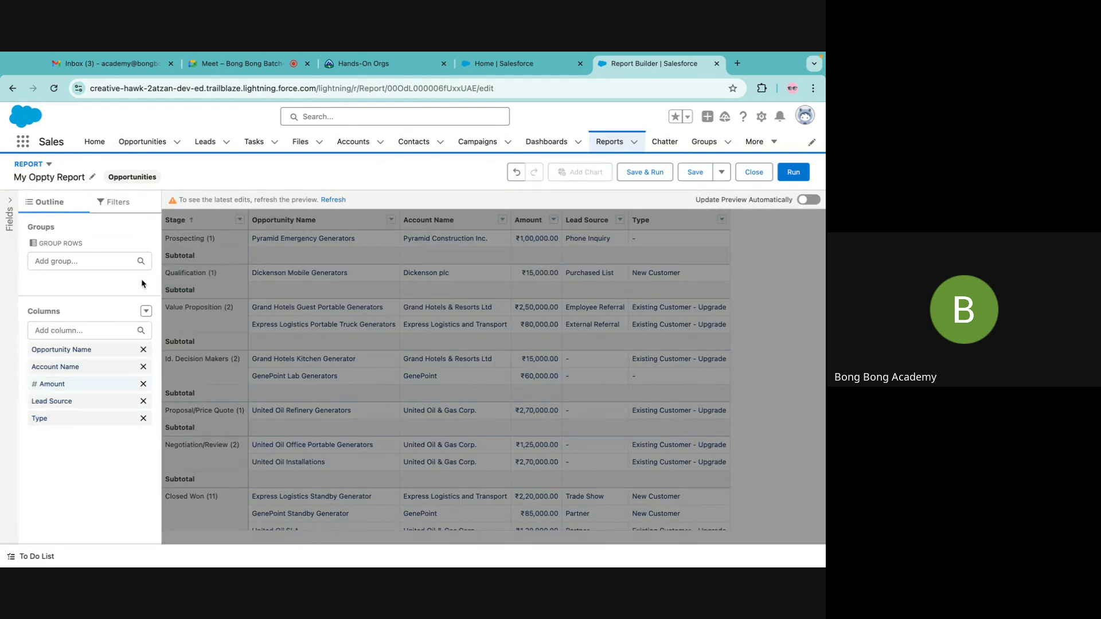
left_click(64, 263)
type("atage")
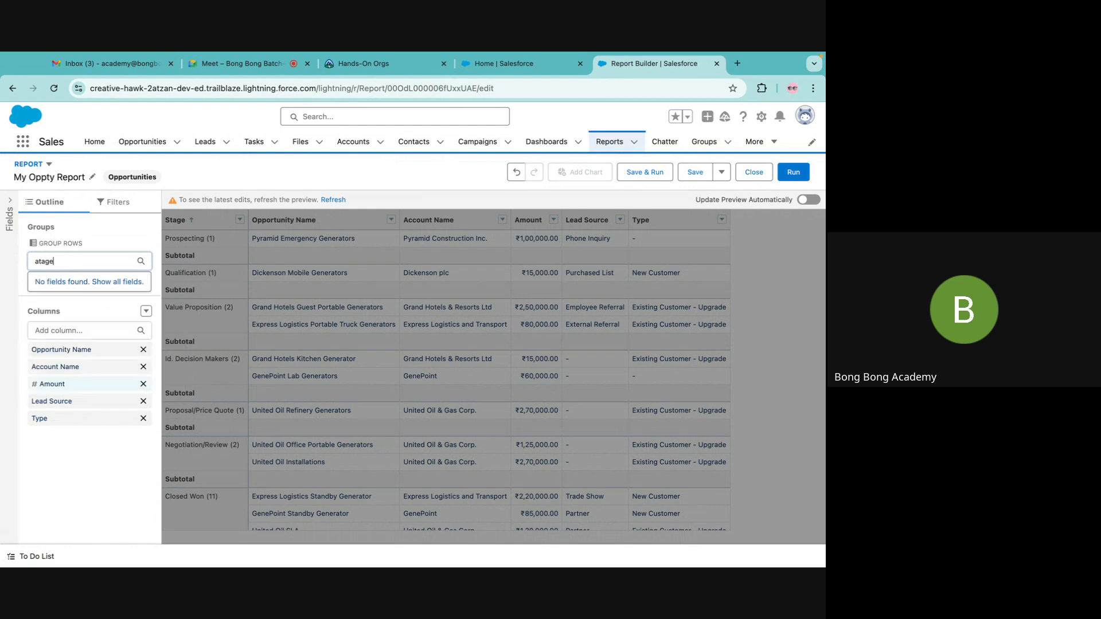
key("BackSpace")
key("BackSpace")
key("BackSpace")
key("BackSpace")
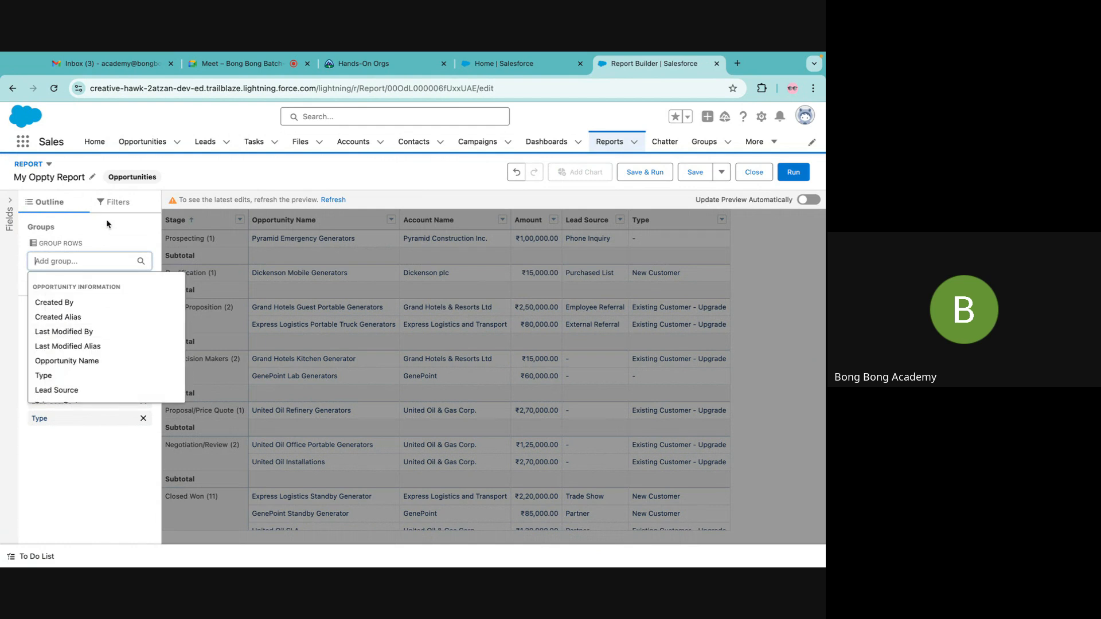
Step: Add Stage as a column, move it into the row groups, and save and run the report
left_click(106, 223)
left_click(75, 331)
type("stage")
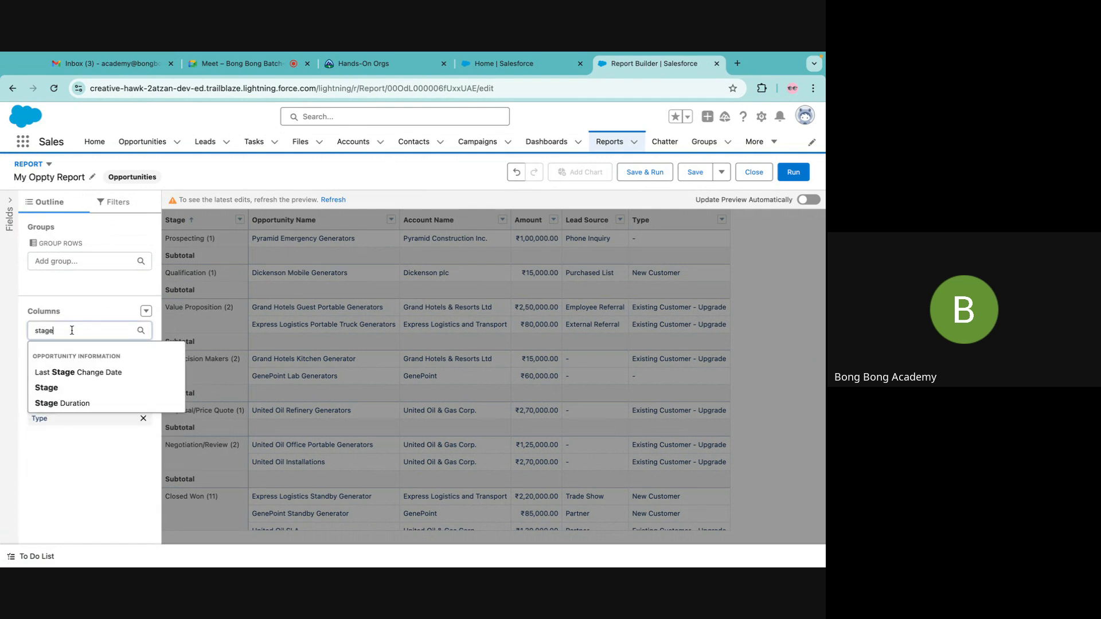
left_click(46, 388)
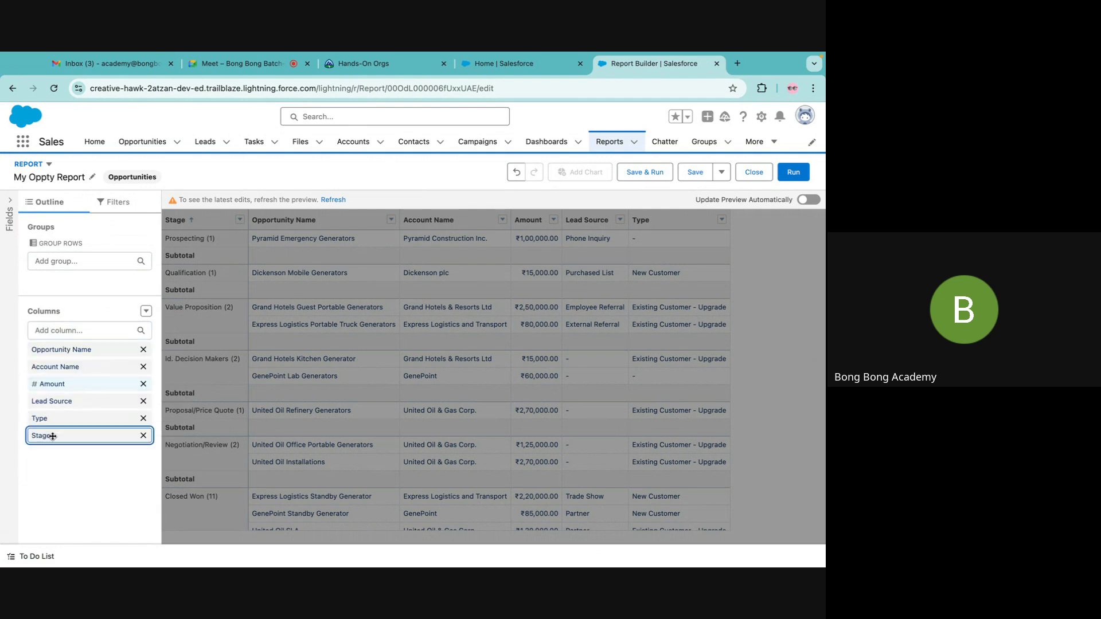
left_click_drag(52, 437, 69, 281)
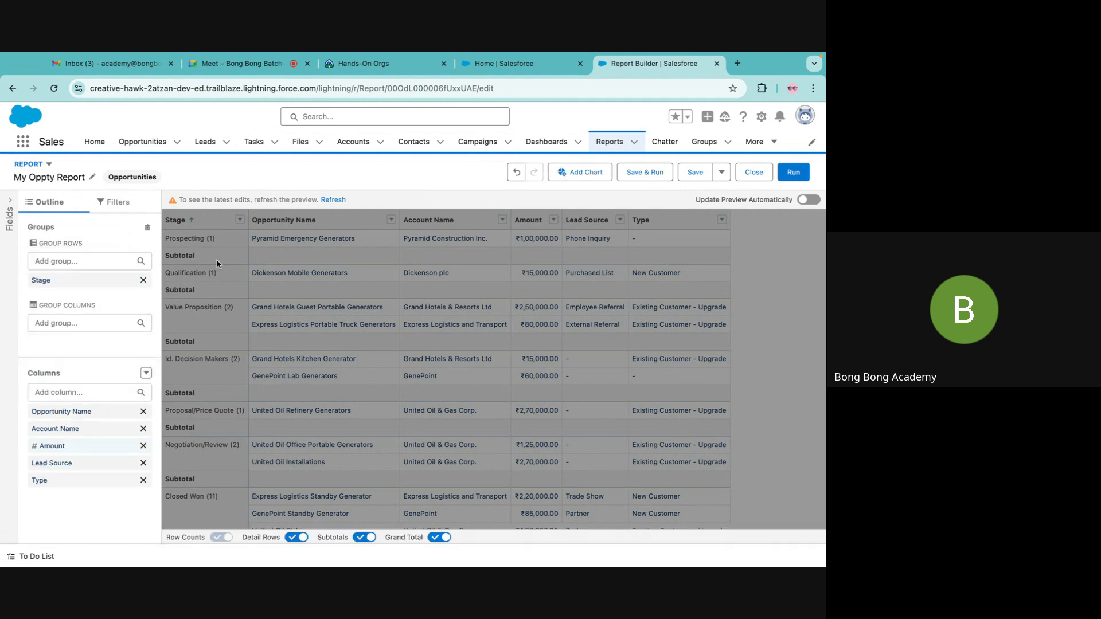
left_click(645, 172)
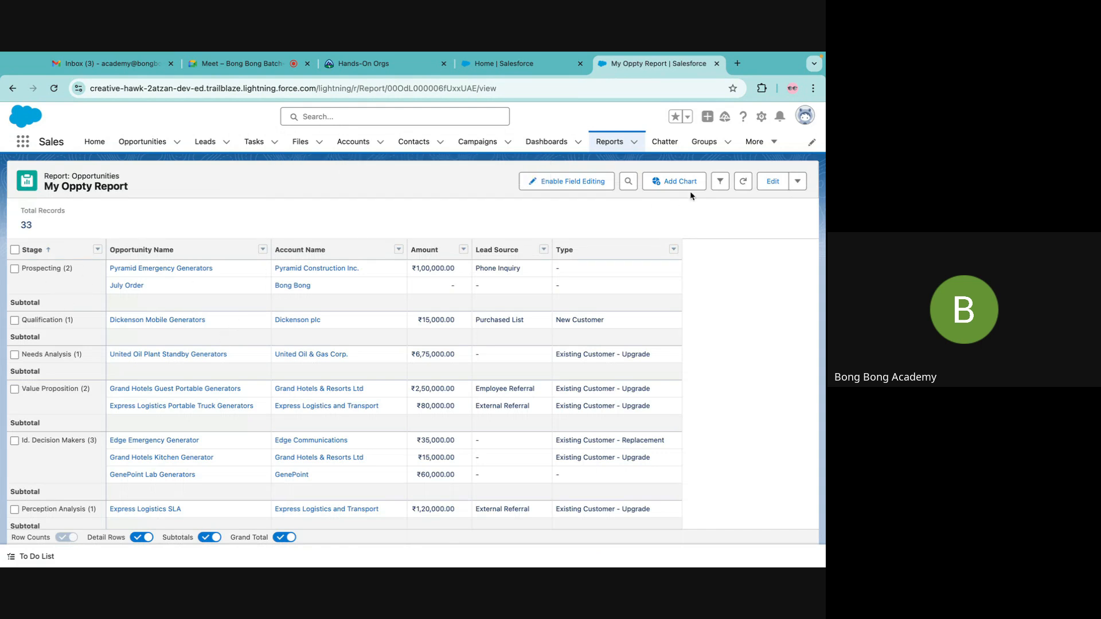
Step: Summarize the report's Amount column by Sum, and save and run the report
left_click(772, 183)
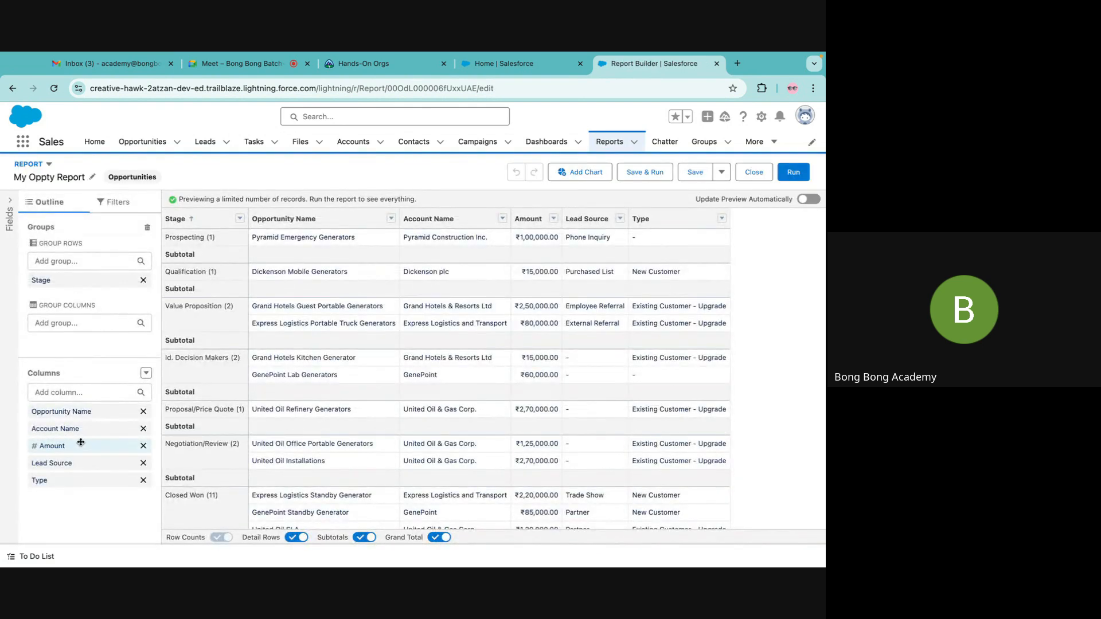
left_click(74, 447)
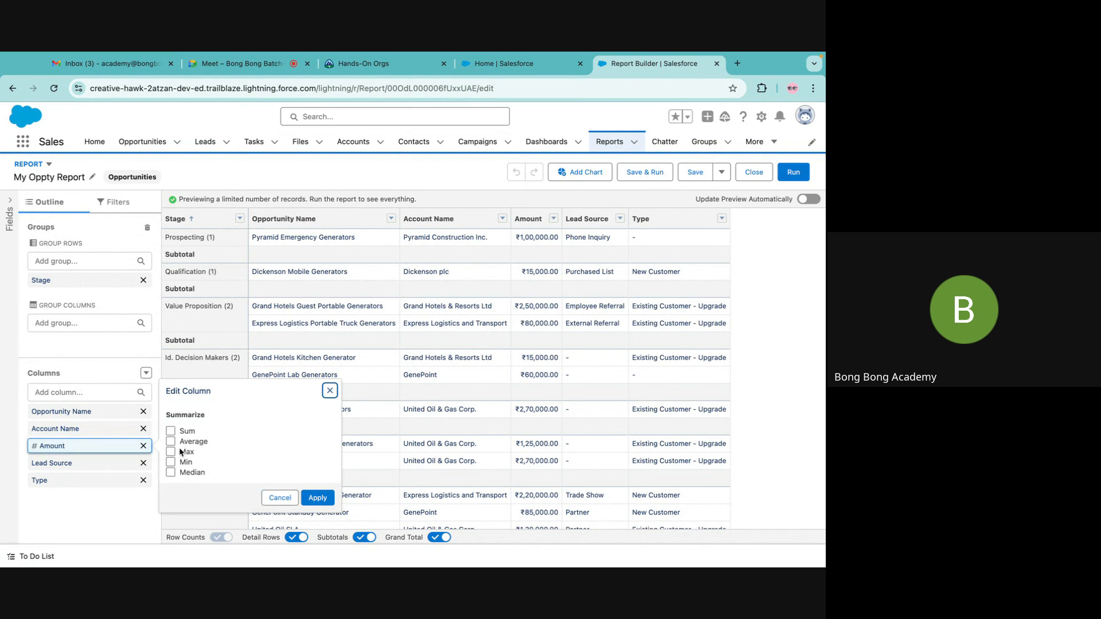
left_click(171, 431)
left_click(317, 498)
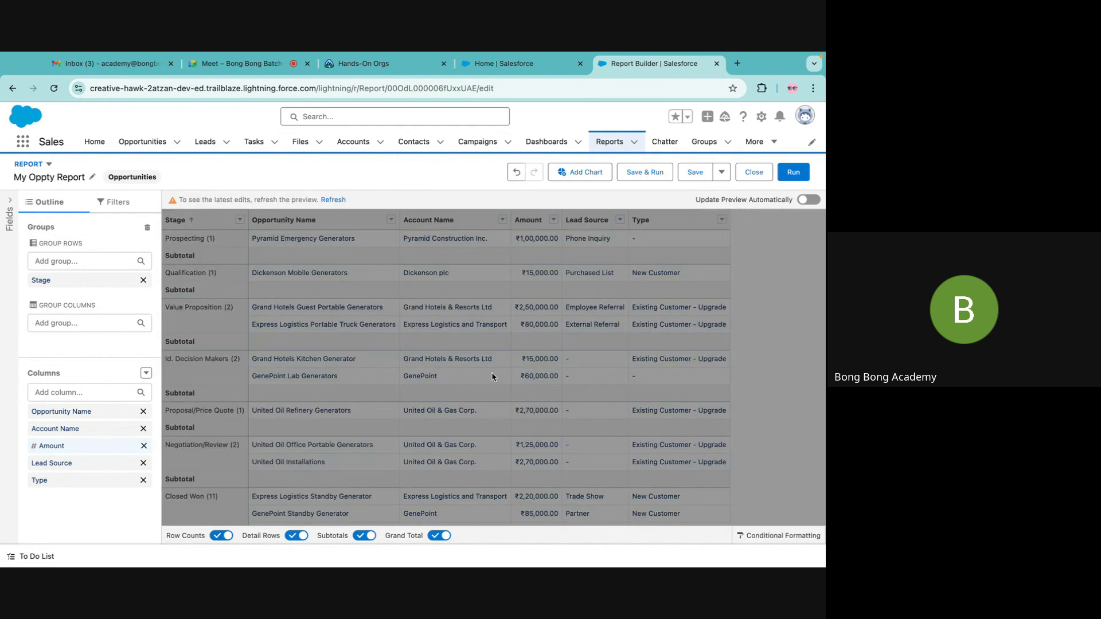
left_click(655, 175)
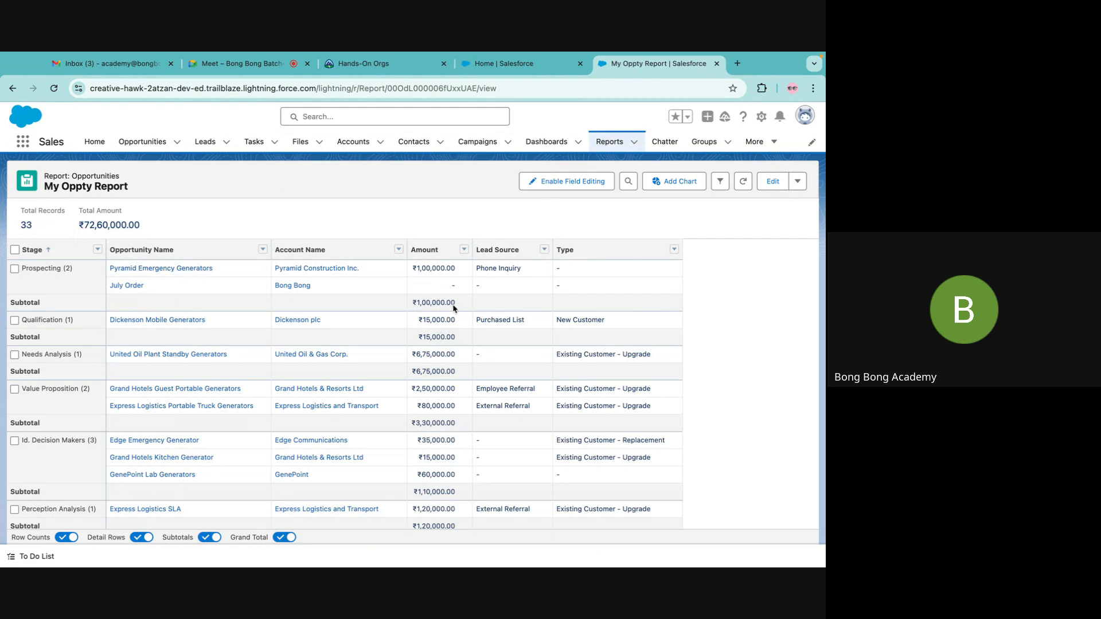
Step: Hide the detail rows to review each stage's summed amount and record count, and show them again to check the stage subtotals
left_click(141, 537)
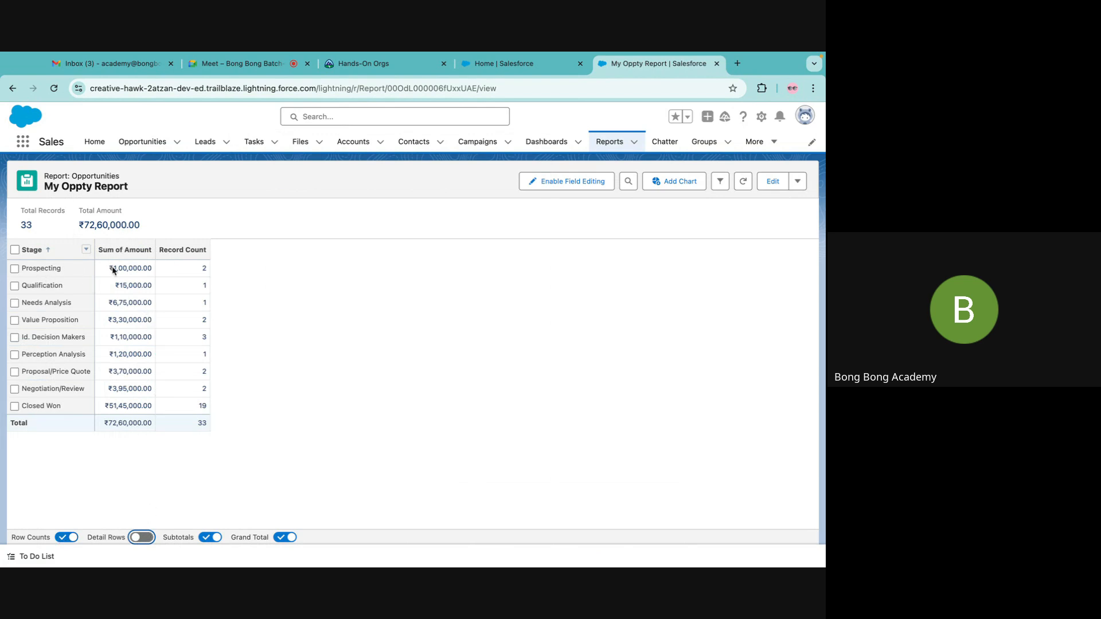
left_click_drag(113, 269, 164, 298)
left_click(109, 326)
left_click_drag(107, 323, 155, 321)
left_click(204, 324)
left_click_drag(207, 342, 98, 249)
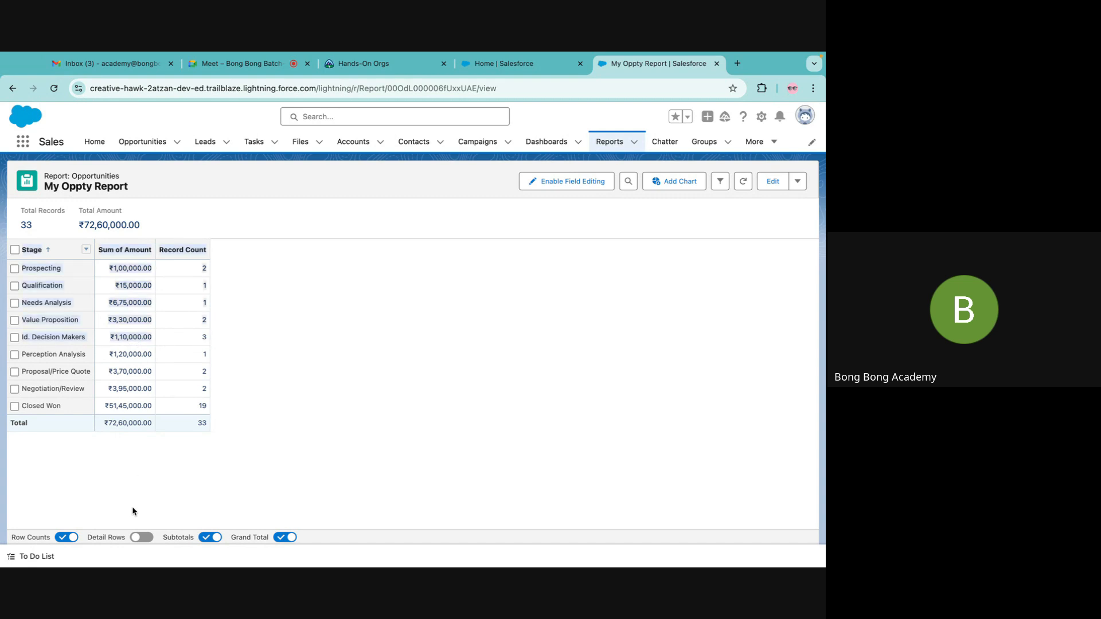
left_click(143, 538)
scroll(222, 408, "down", 3)
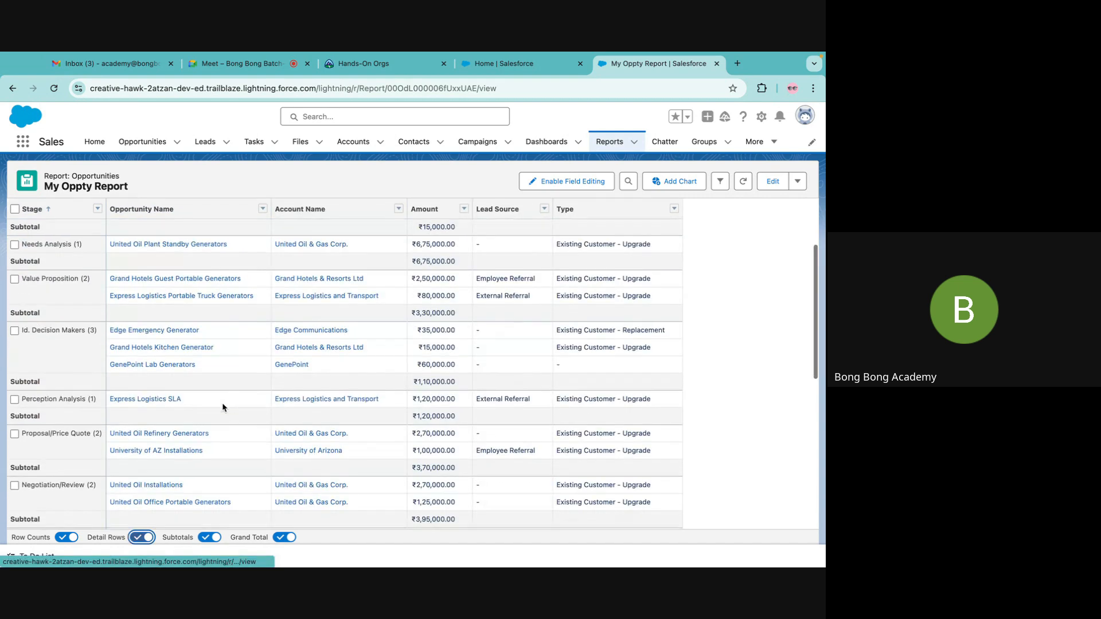
left_click_drag(436, 331, 437, 366)
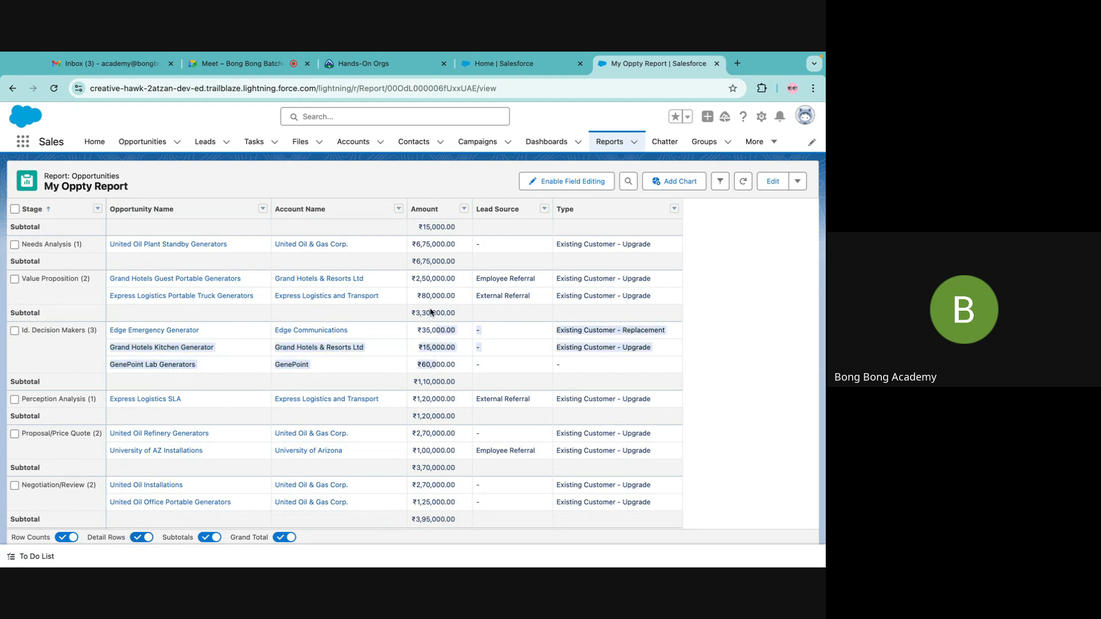
left_click(439, 384)
scroll(421, 405, "up", 3)
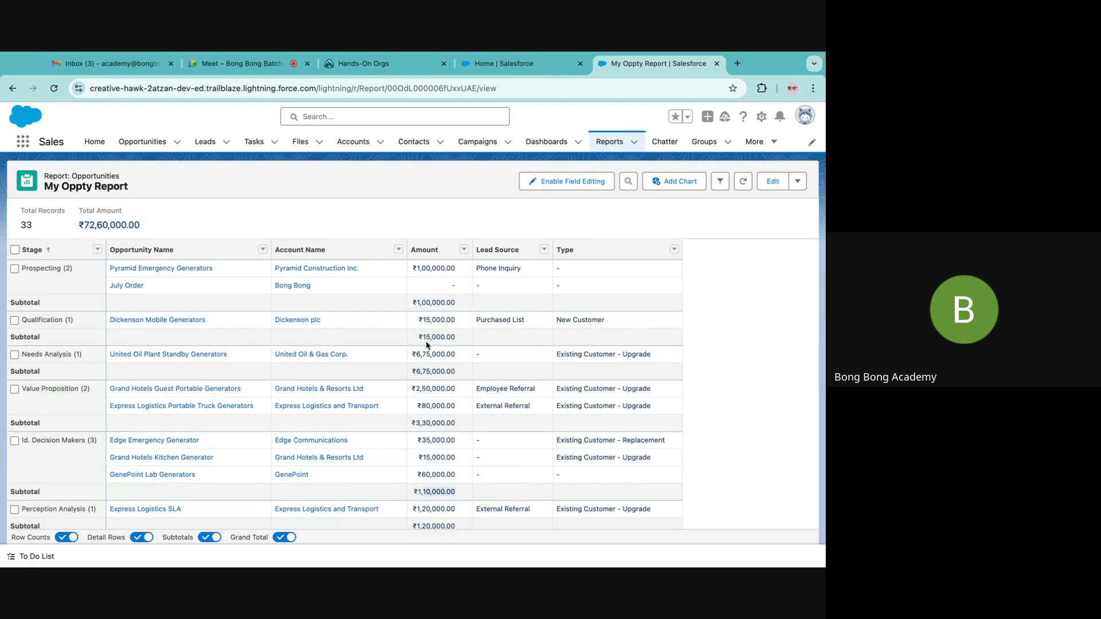
Step: Switch the report's subtotals and grand total off, look through the rows, and switch both back on
scroll(426, 342, "down", 3)
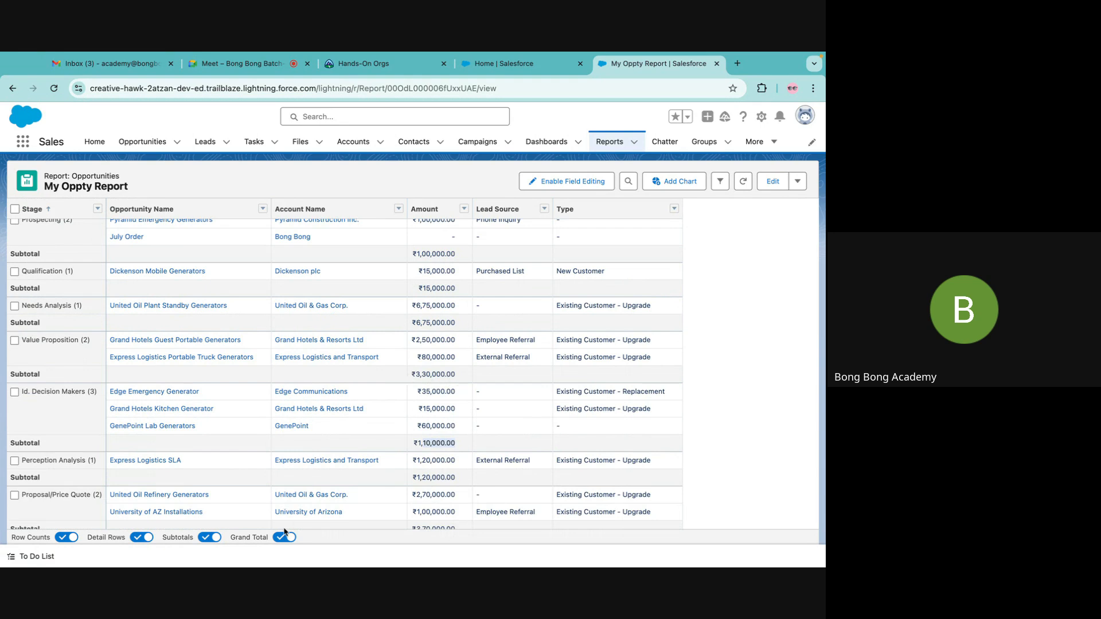
left_click(209, 537)
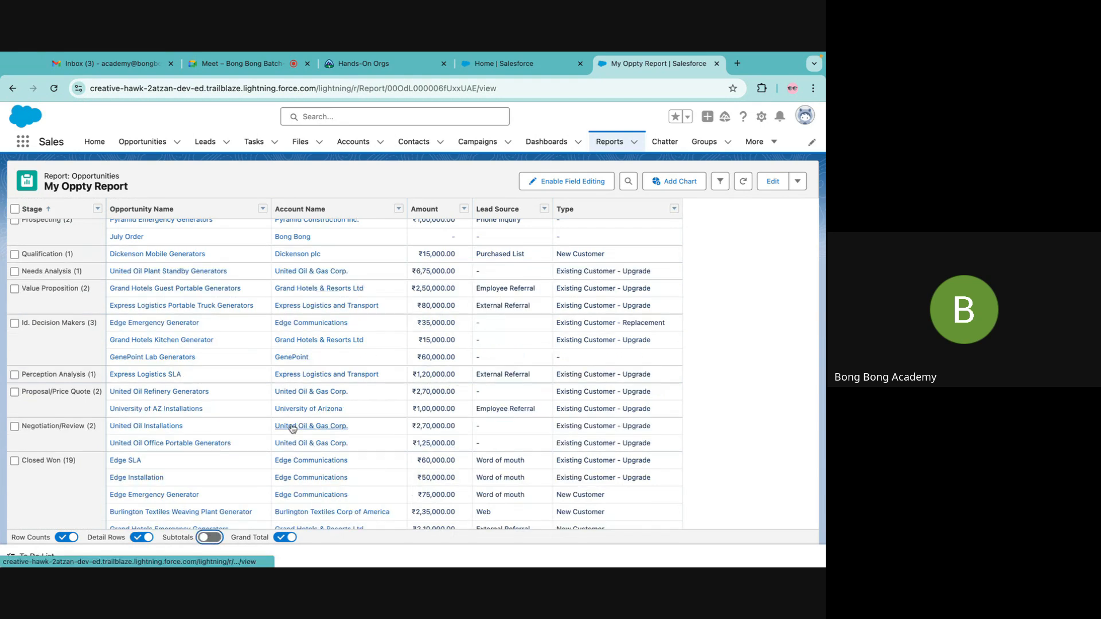
scroll(292, 429, "down", 2)
scroll(292, 426, "down", 2)
scroll(290, 427, "up", 6)
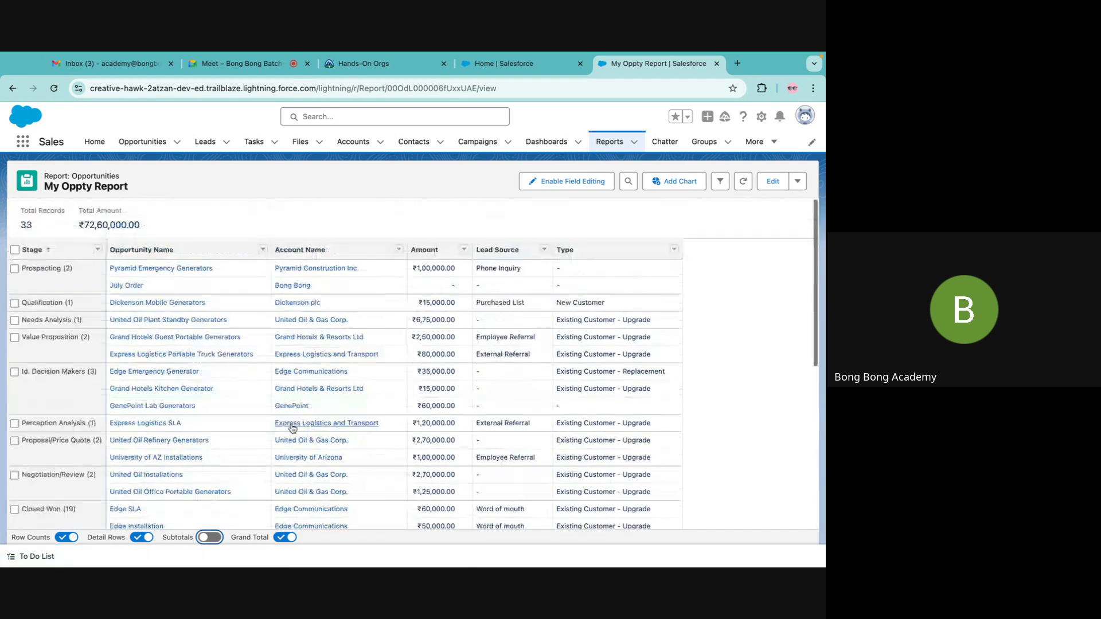
left_click(285, 537)
scroll(295, 466, "down", 10)
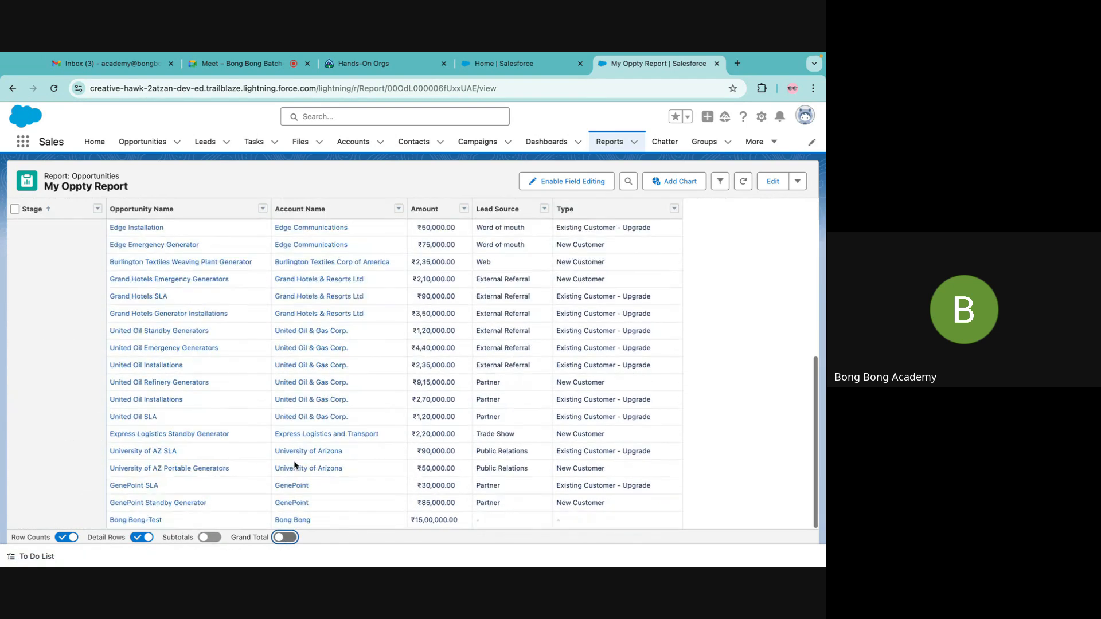
scroll(295, 465, "up", 4)
left_click(285, 537)
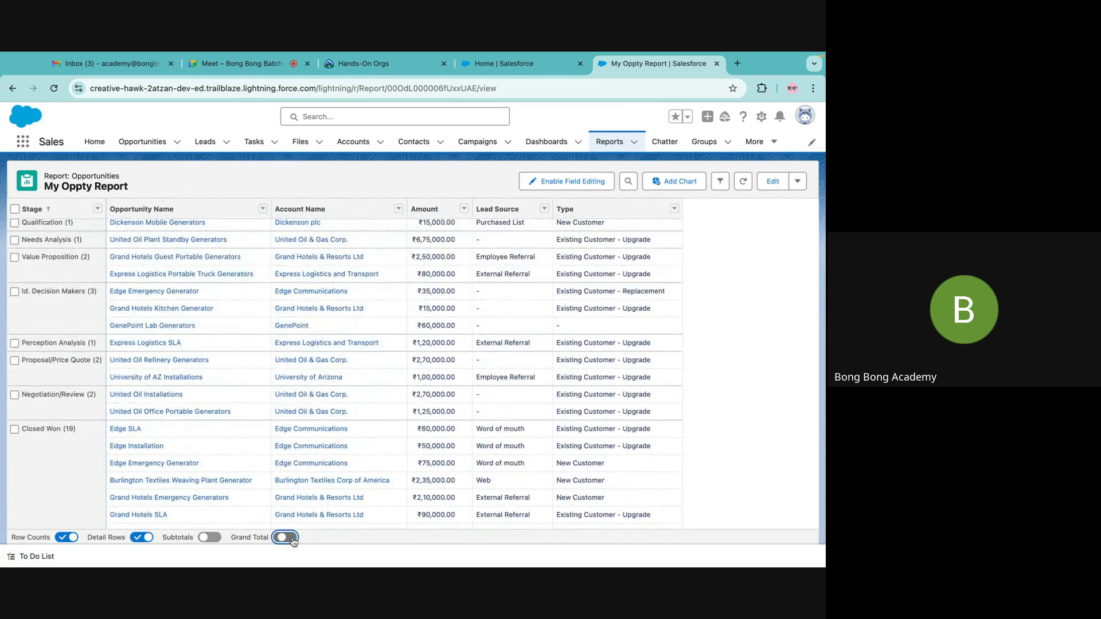
left_click(210, 538)
scroll(346, 473, "up", 3)
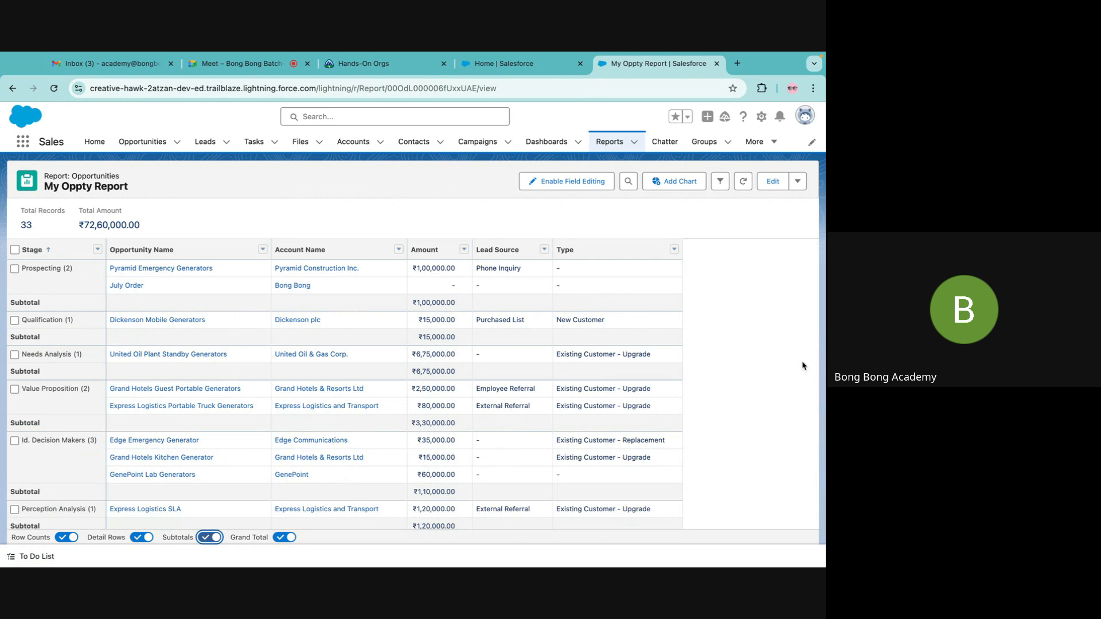
Step: Add Type as a second row group below Stage, and save and run the report
left_click(772, 181)
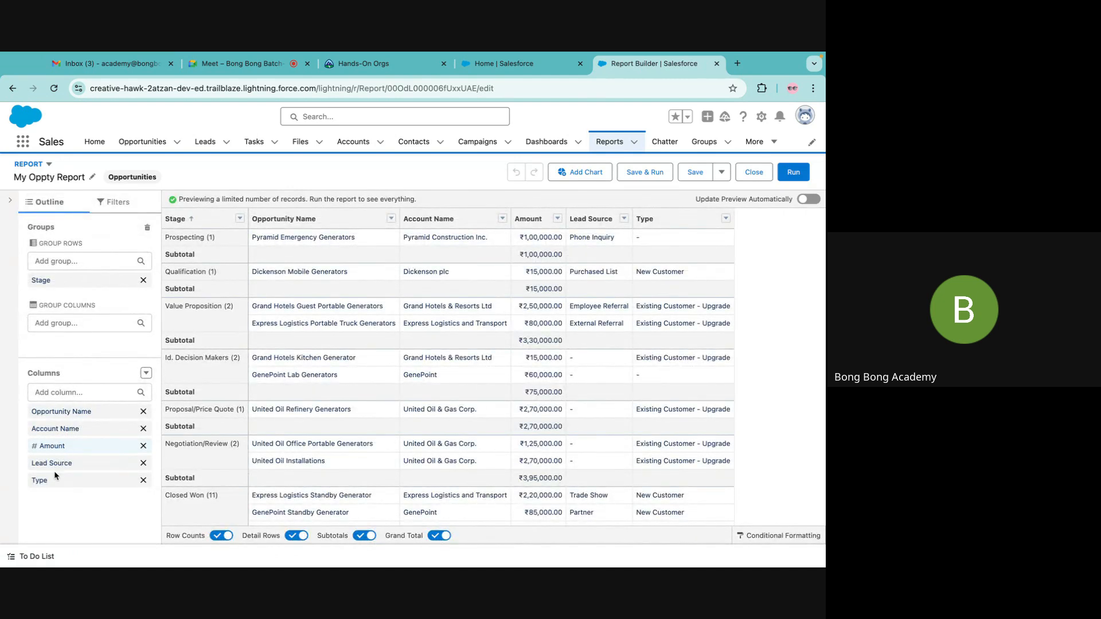
left_click_drag(52, 481, 67, 287)
left_click(643, 175)
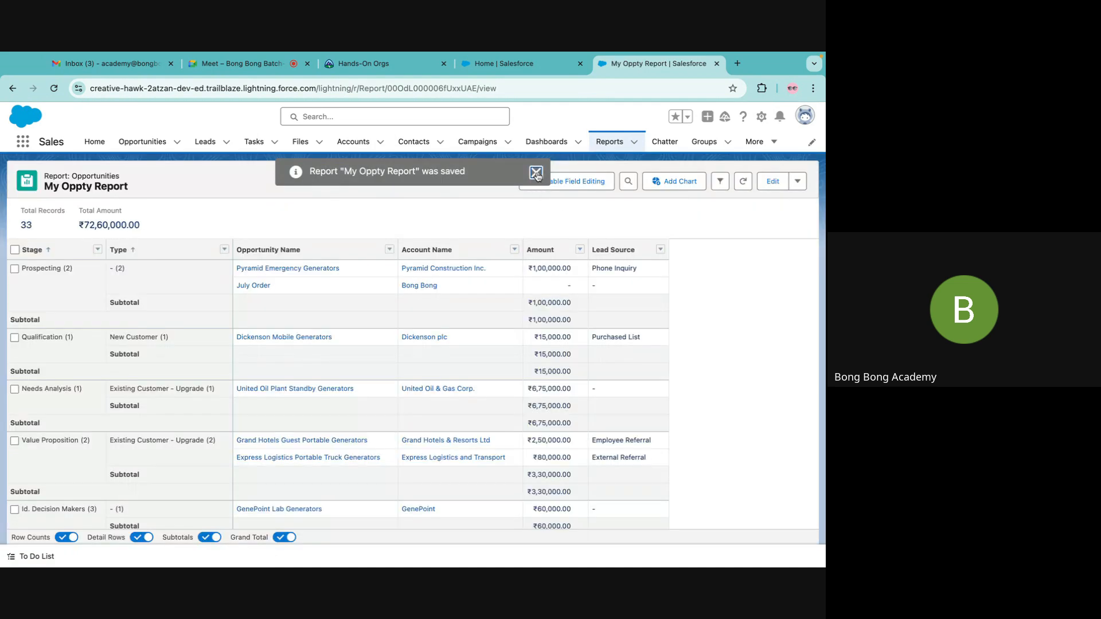
Step: Hide the detail rows and subtotals, and examine how the Id. Decision Makers stage breaks down by Type
left_click(141, 537)
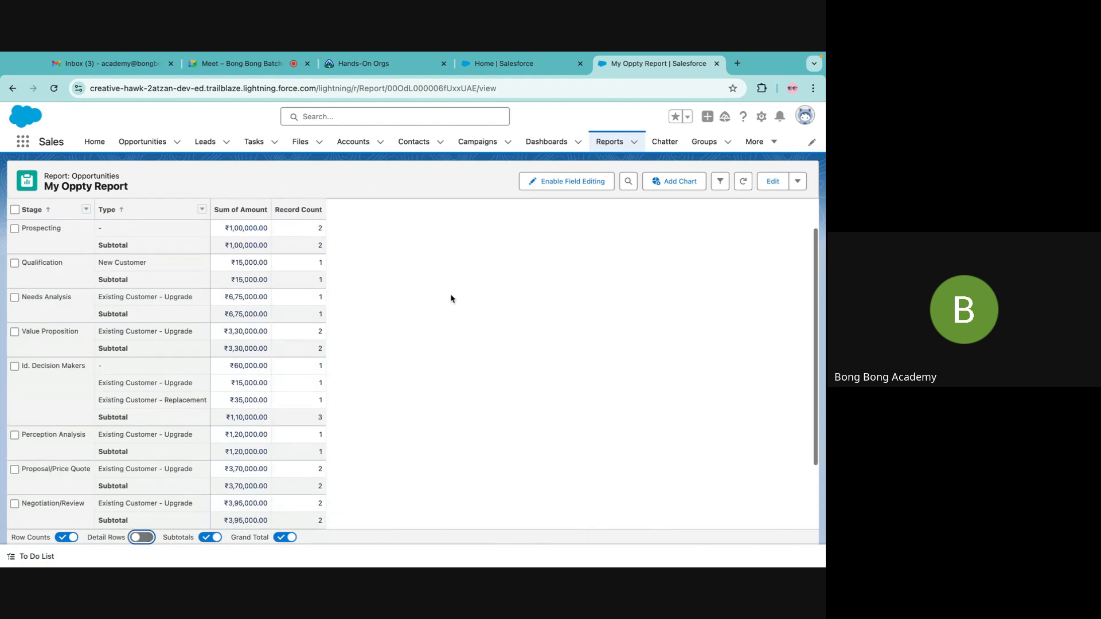
left_click(206, 539)
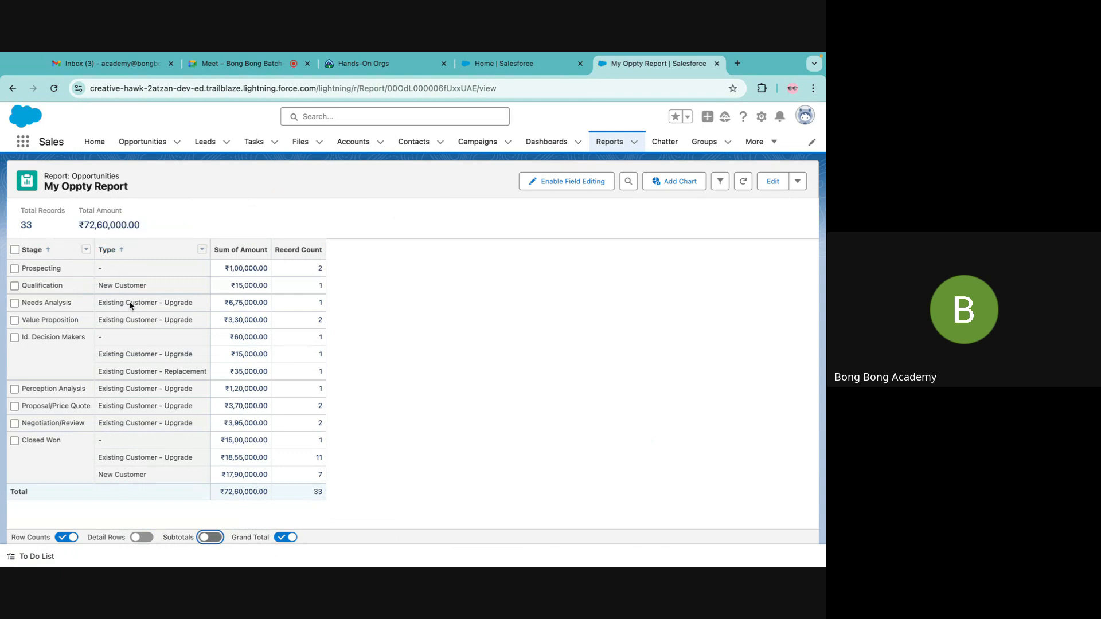
left_click_drag(21, 338, 92, 340)
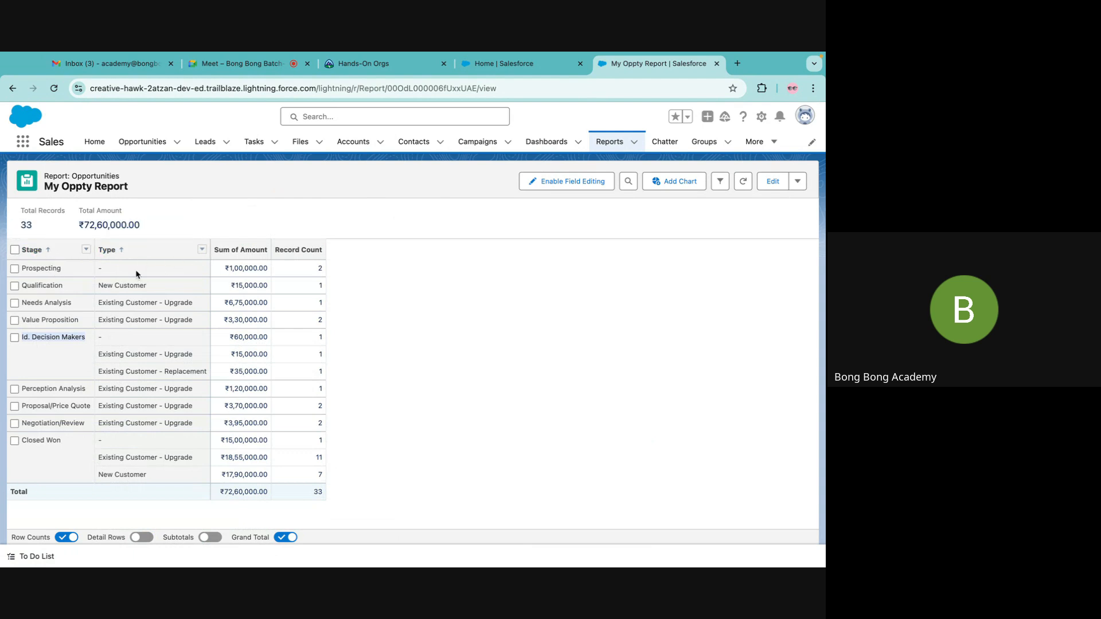
Step: Move the Type grouping from rows to columns to make a matrix report, and save and run it
left_click(774, 182)
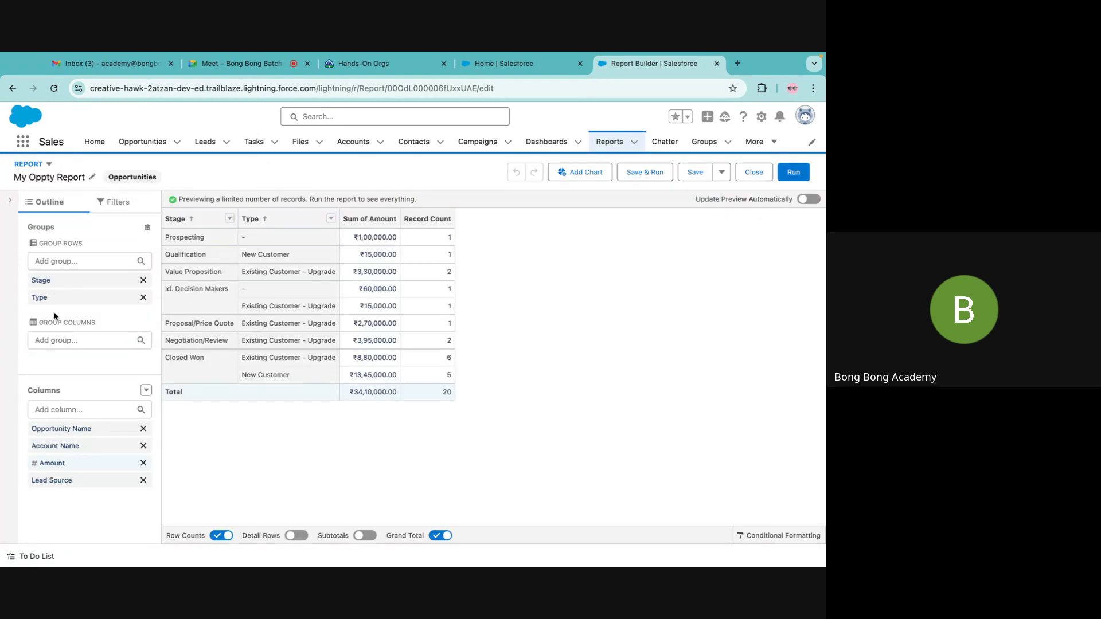
left_click_drag(51, 298, 81, 355)
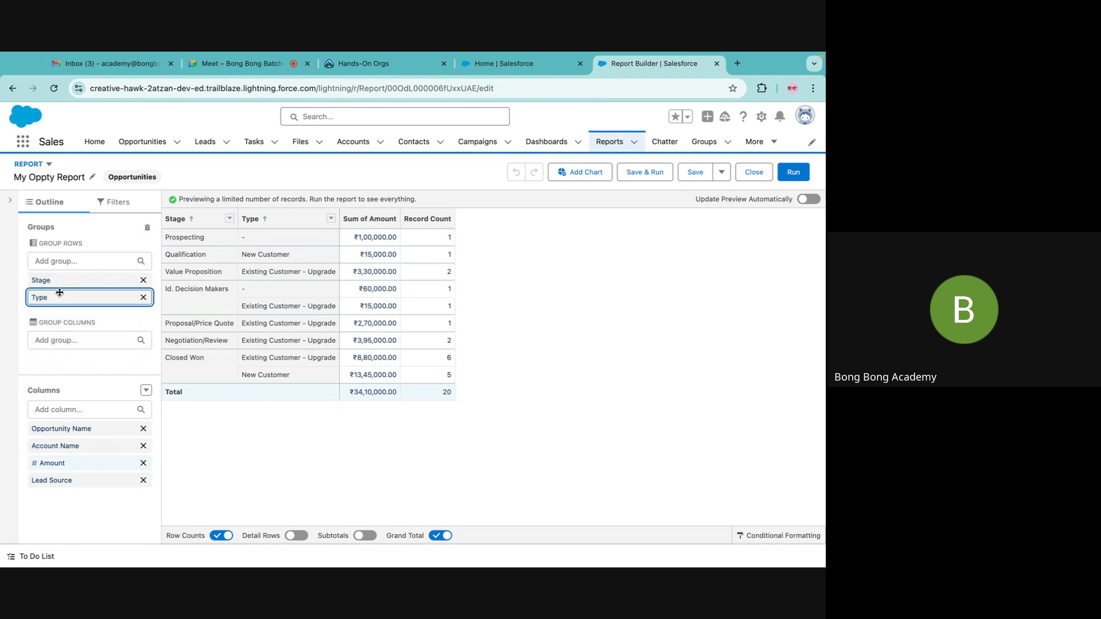
left_click_drag(60, 297, 61, 350)
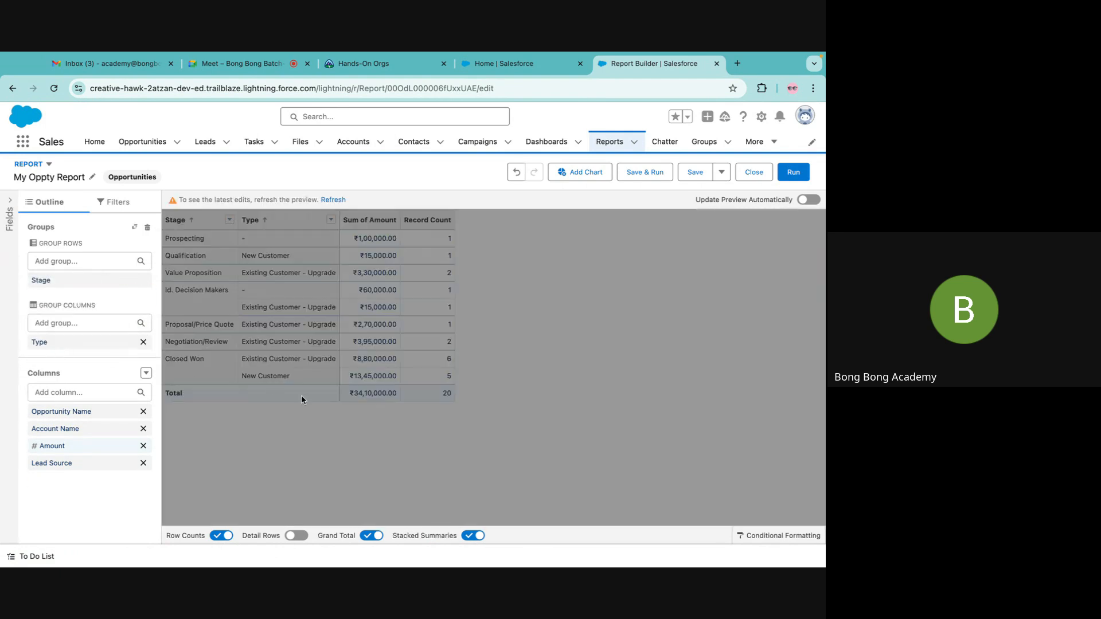
left_click(637, 175)
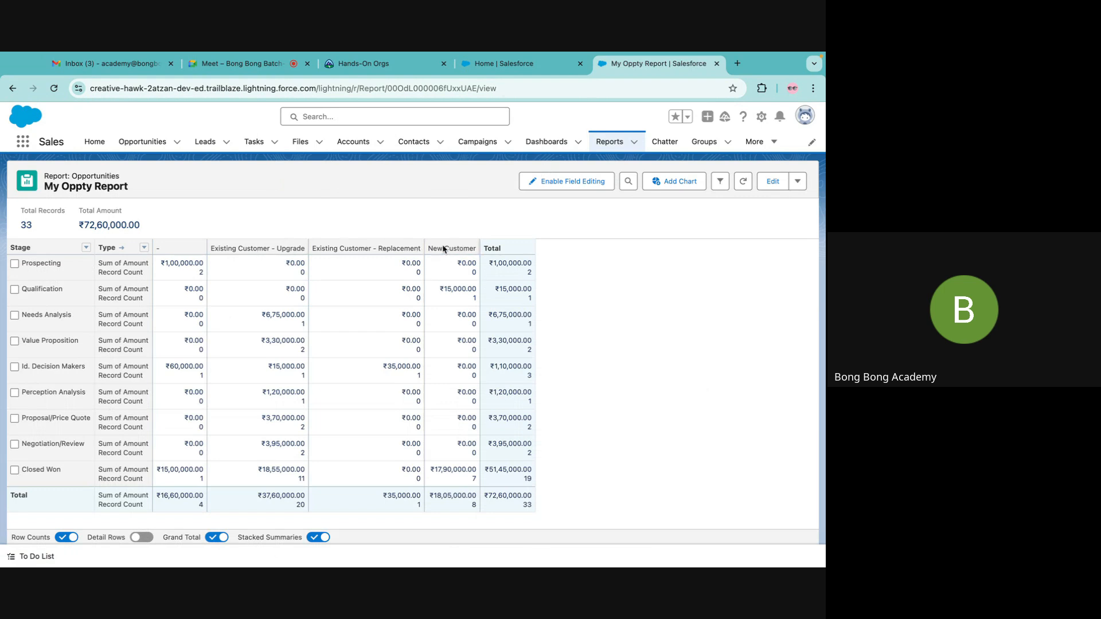
Step: Show the detail records behind the matrix cell for stage Value Proposition and type Existing Customer - Upgrade
left_click(269, 304)
left_click(263, 344)
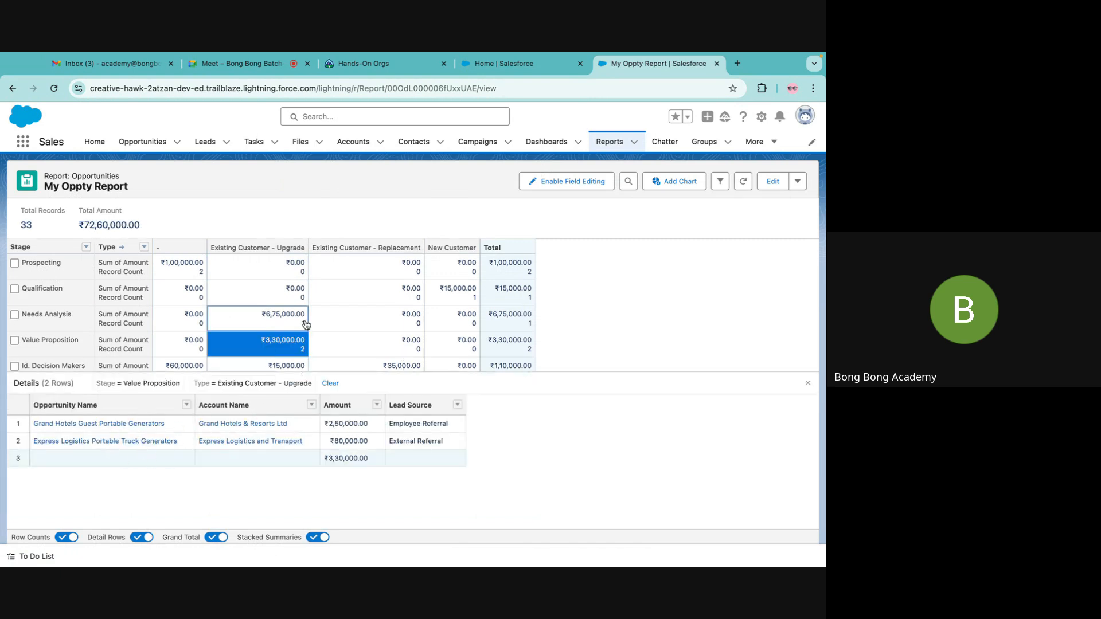
left_click(140, 539)
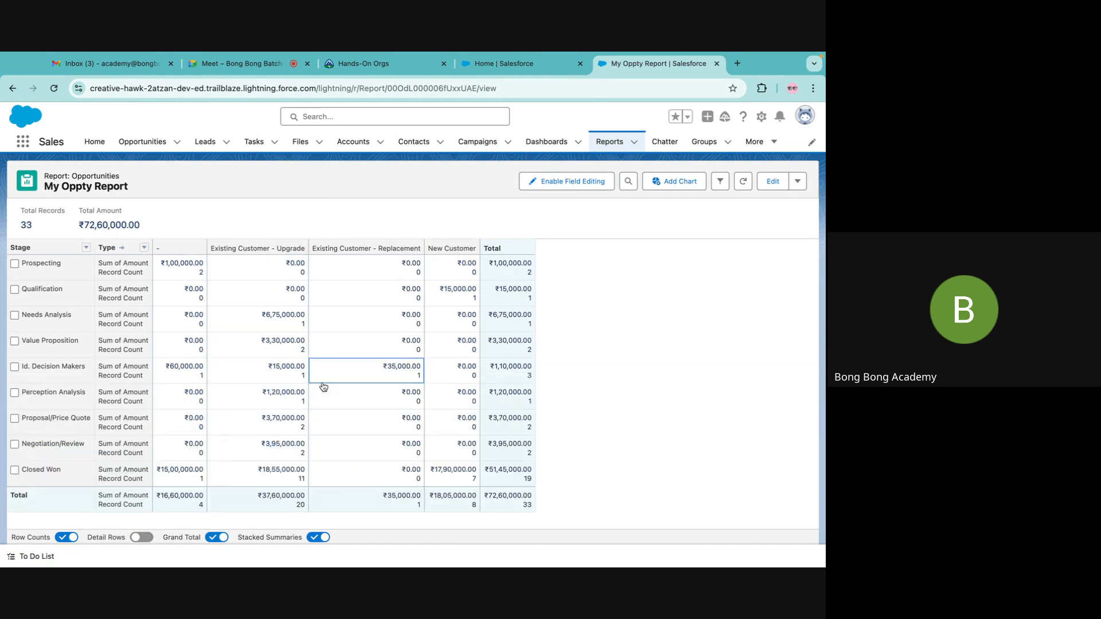
left_click(290, 353)
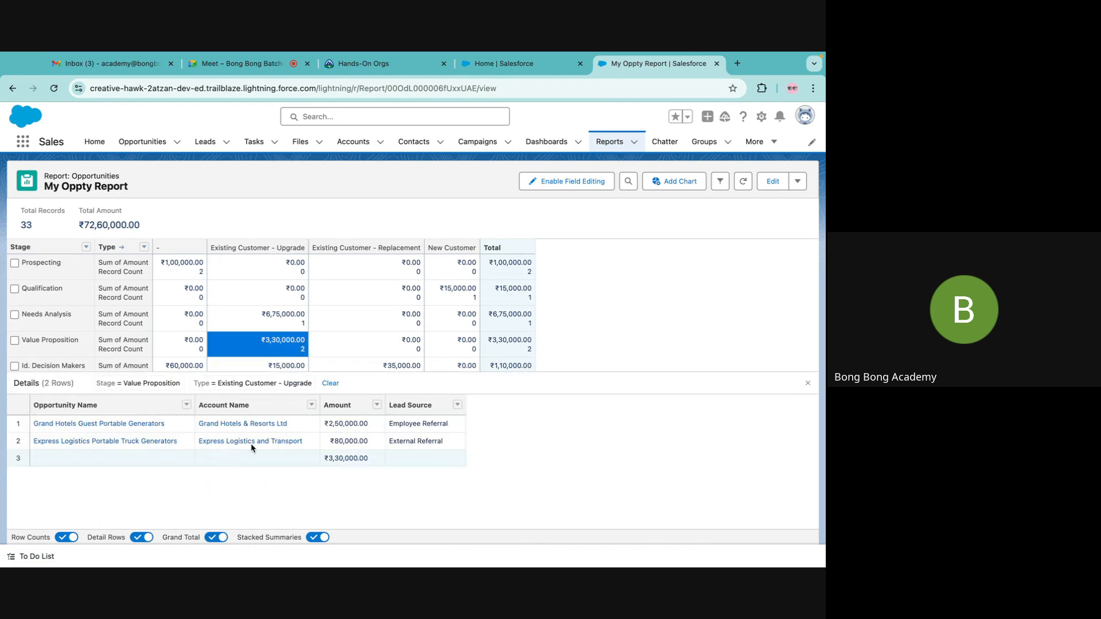
Step: Turn off row counts, detail rows, the grand total and stacked summaries in the matrix report
left_click(65, 539)
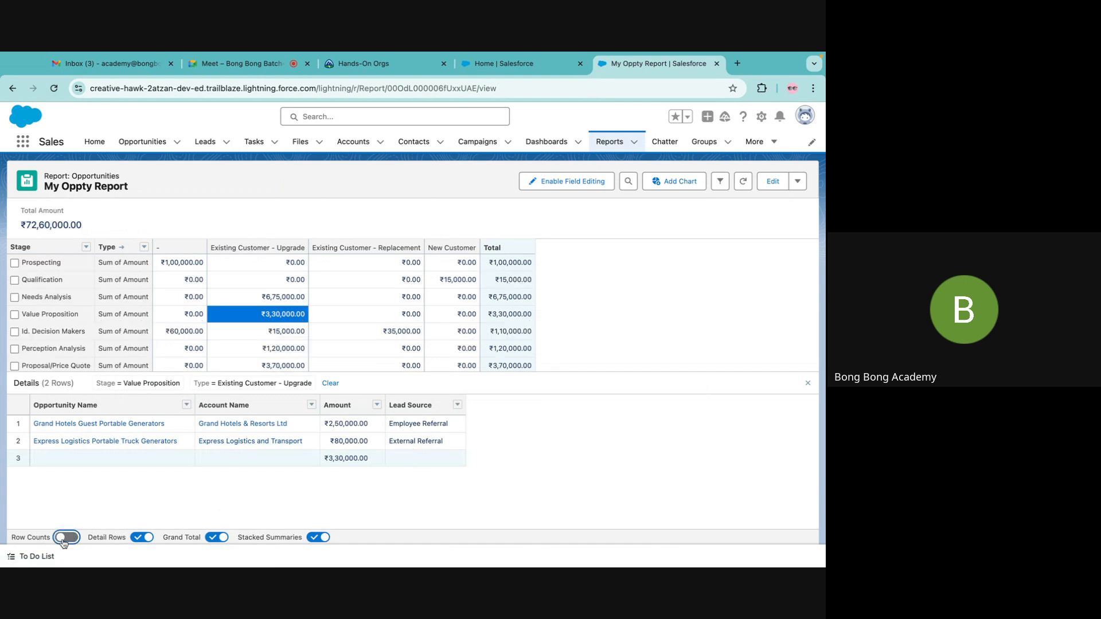
left_click(140, 538)
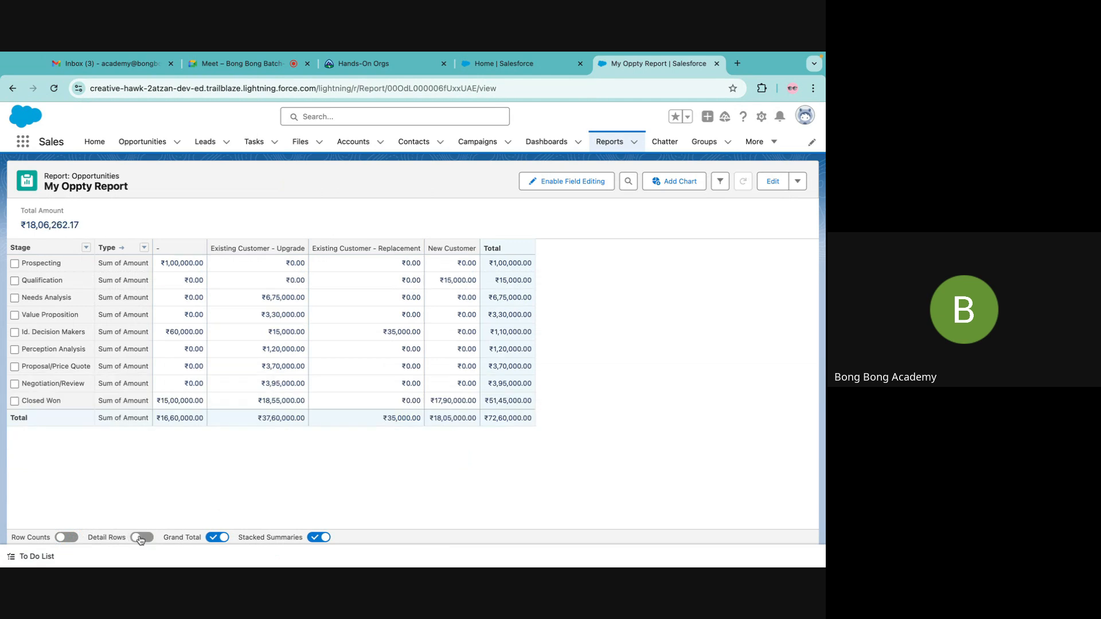
left_click(215, 538)
left_click(316, 538)
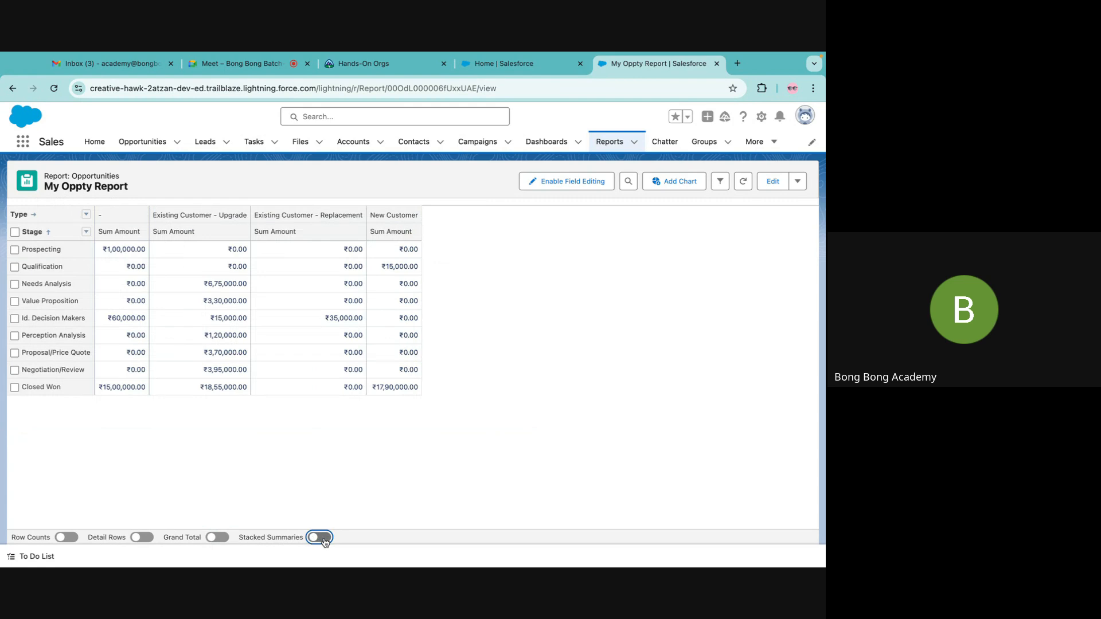
Step: Compare the matrix layout with stacked summaries on and off, leaving them off
left_click(323, 541)
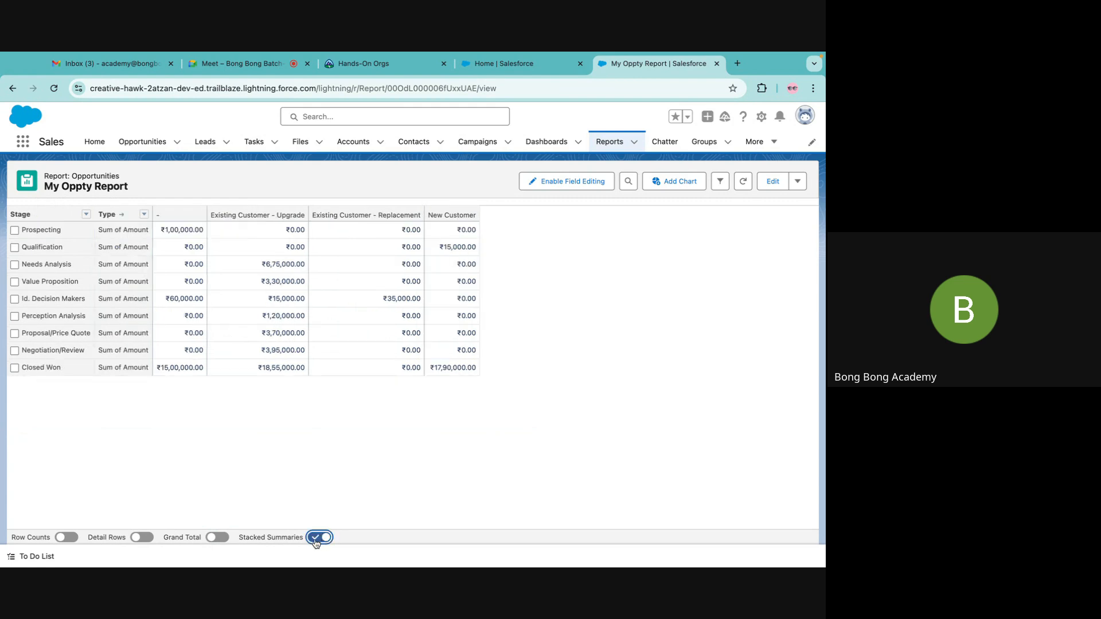
left_click(316, 539)
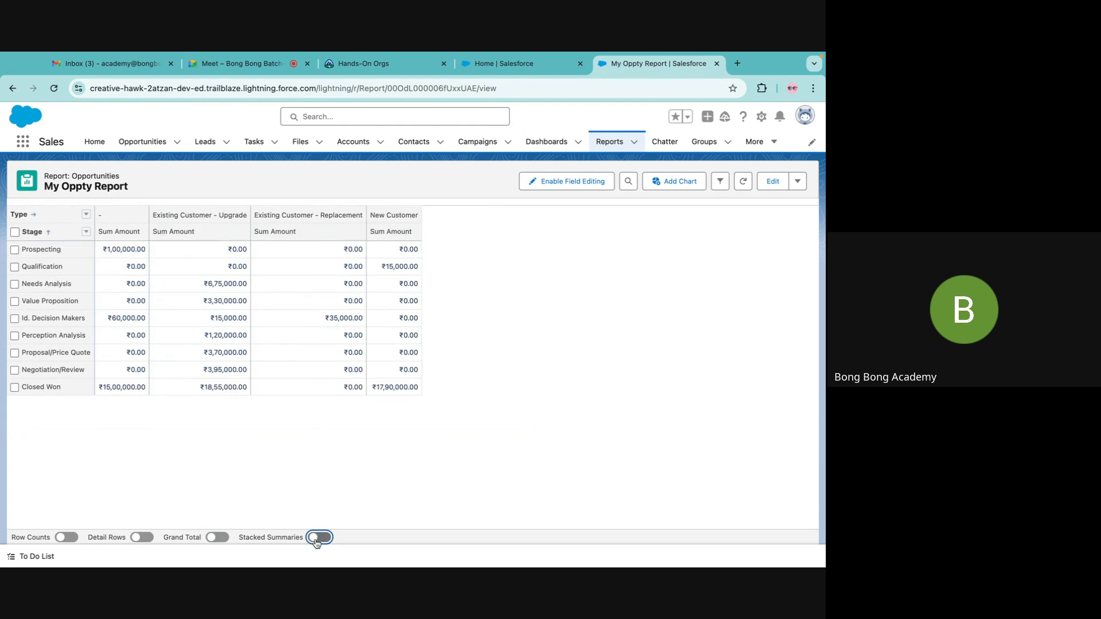
left_click(317, 539)
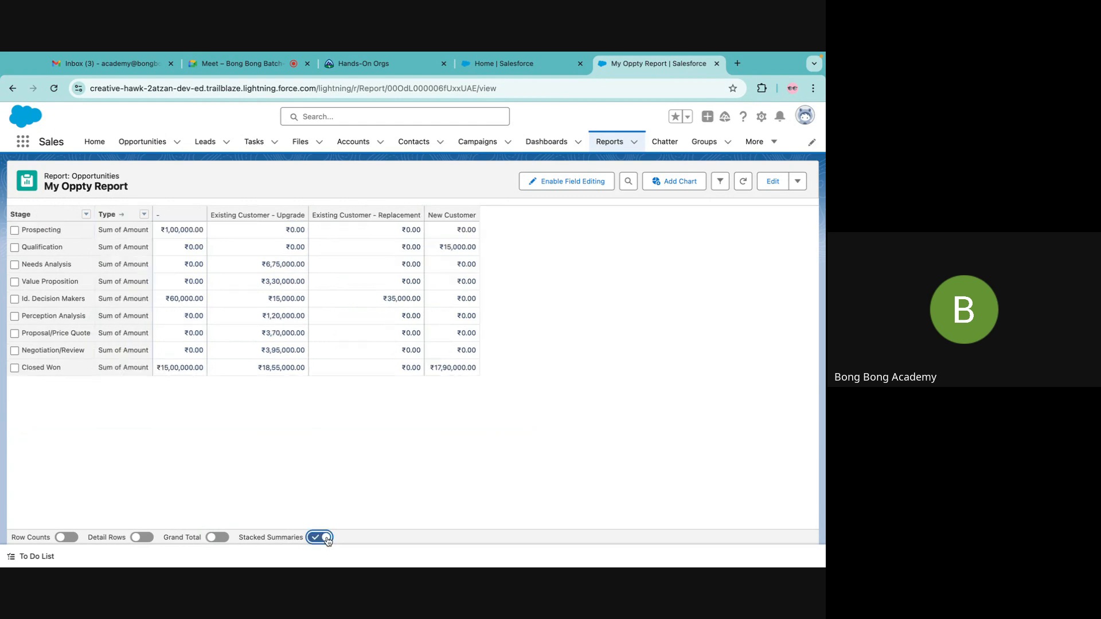
left_click(317, 540)
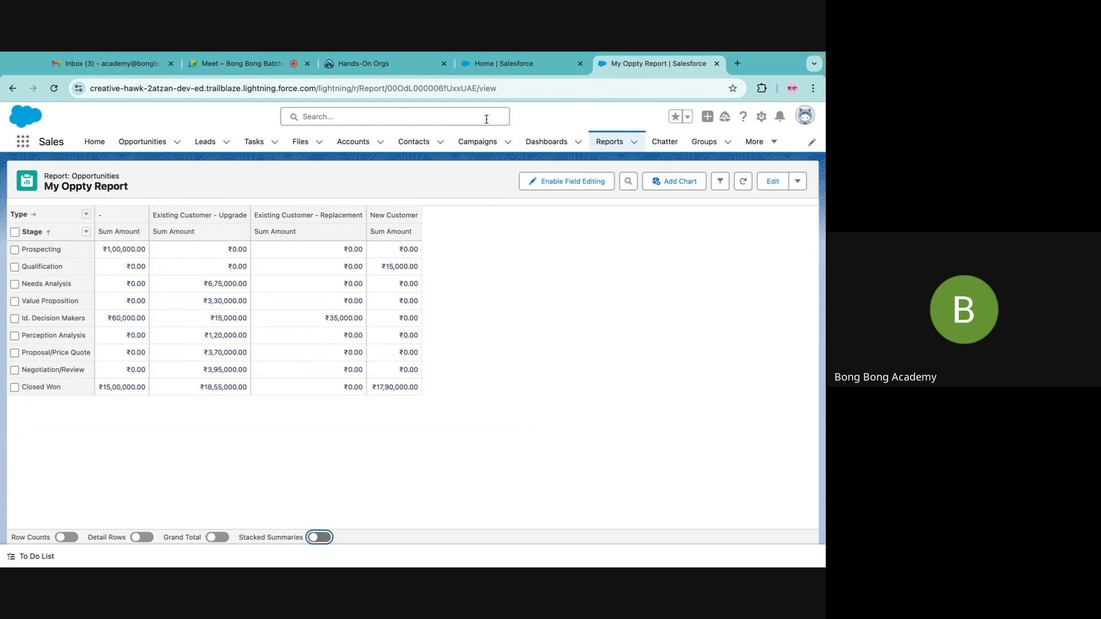
Step: Go to the Reports list, start a new report and list all available report types
left_click(603, 149)
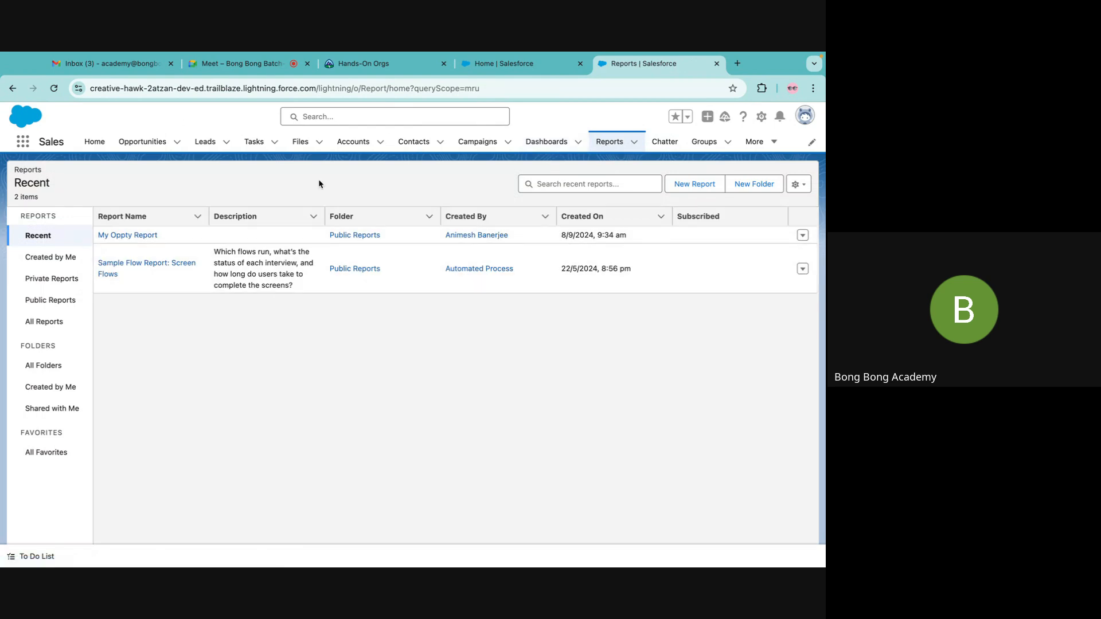
left_click(46, 322)
left_click(674, 183)
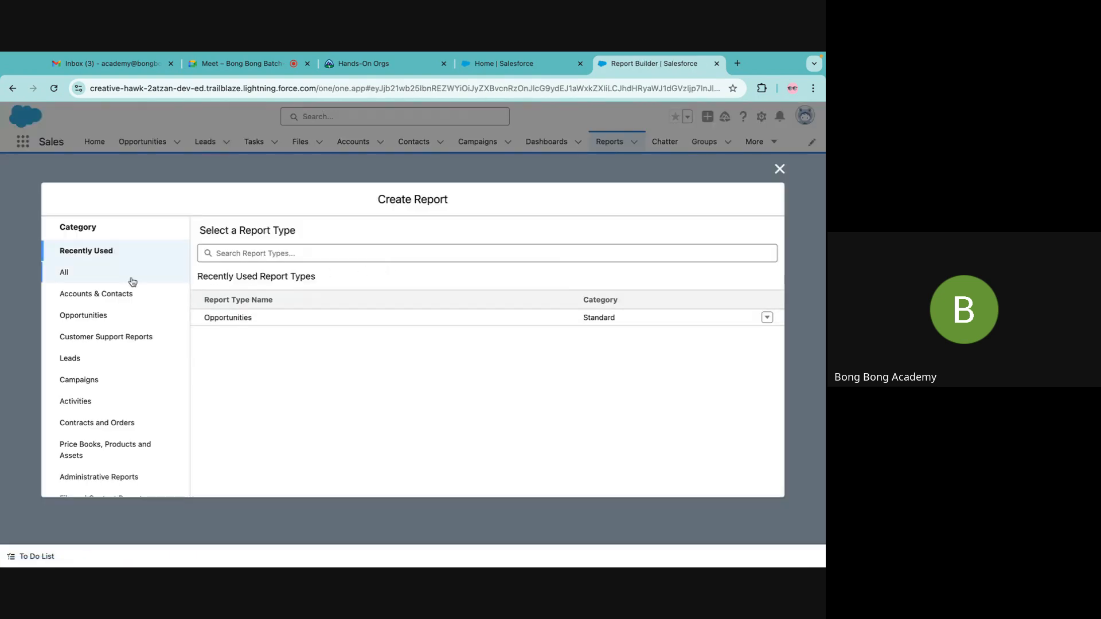
scroll(121, 310, "down", 2)
scroll(121, 333, "up", 2)
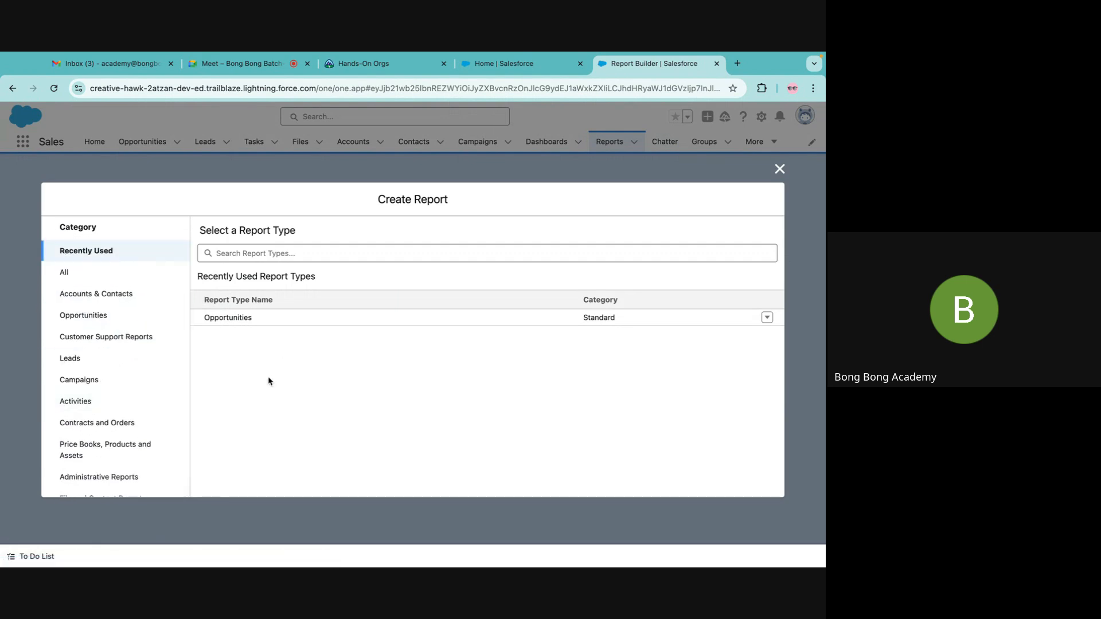
left_click(151, 276)
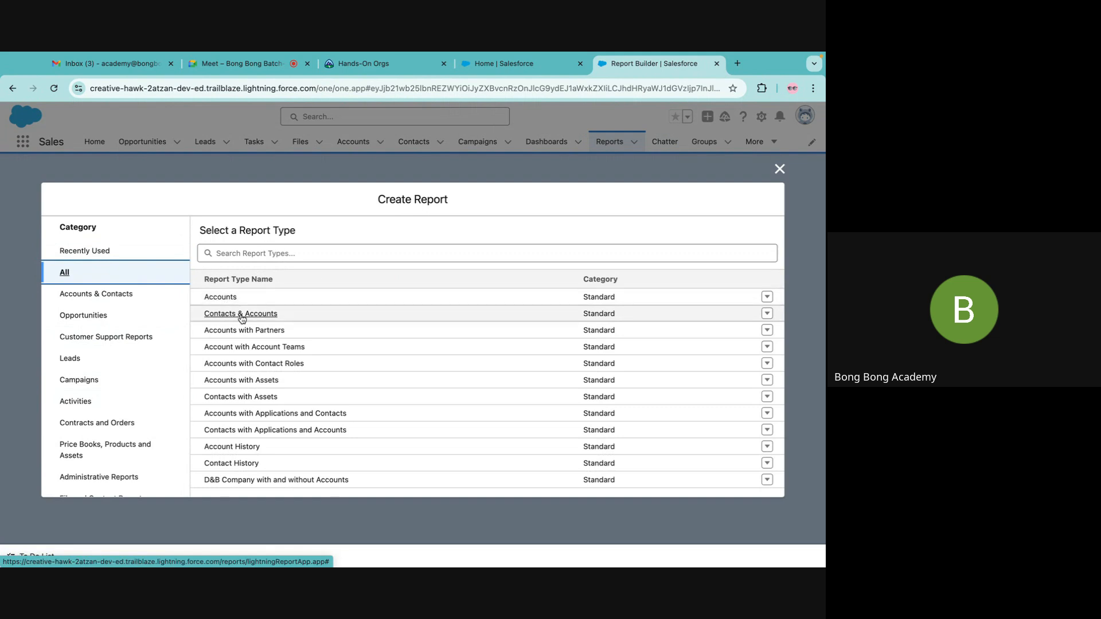
Step: Look through all report types, and check the Hidden, Other Reports, Recently Used and Accounts & Contacts categories
scroll(245, 344, "down", 2)
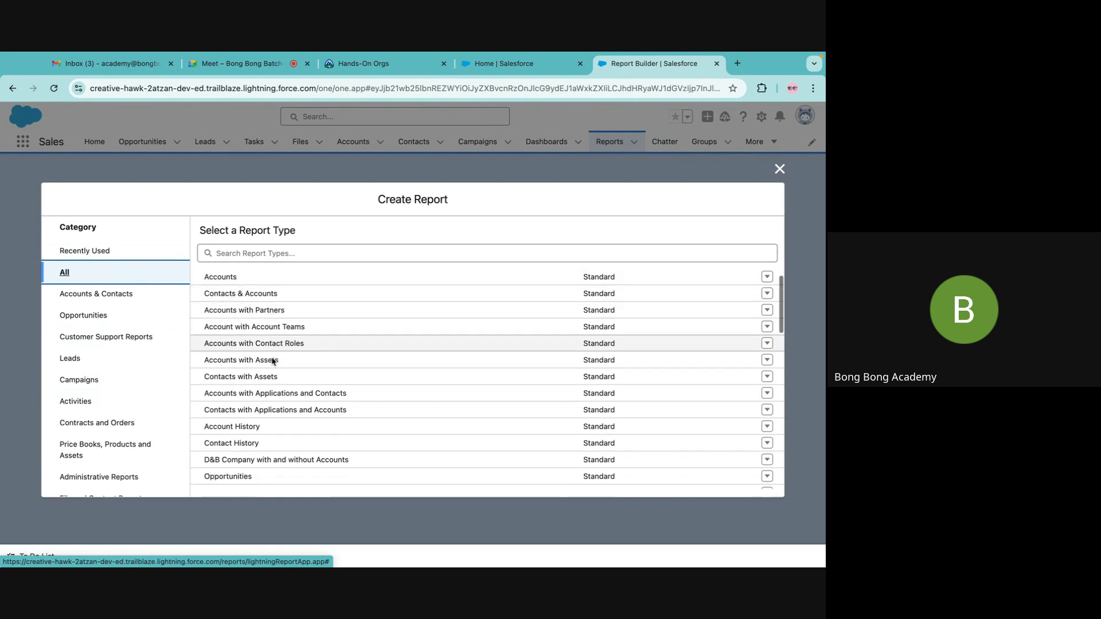
scroll(238, 381, "down", 3)
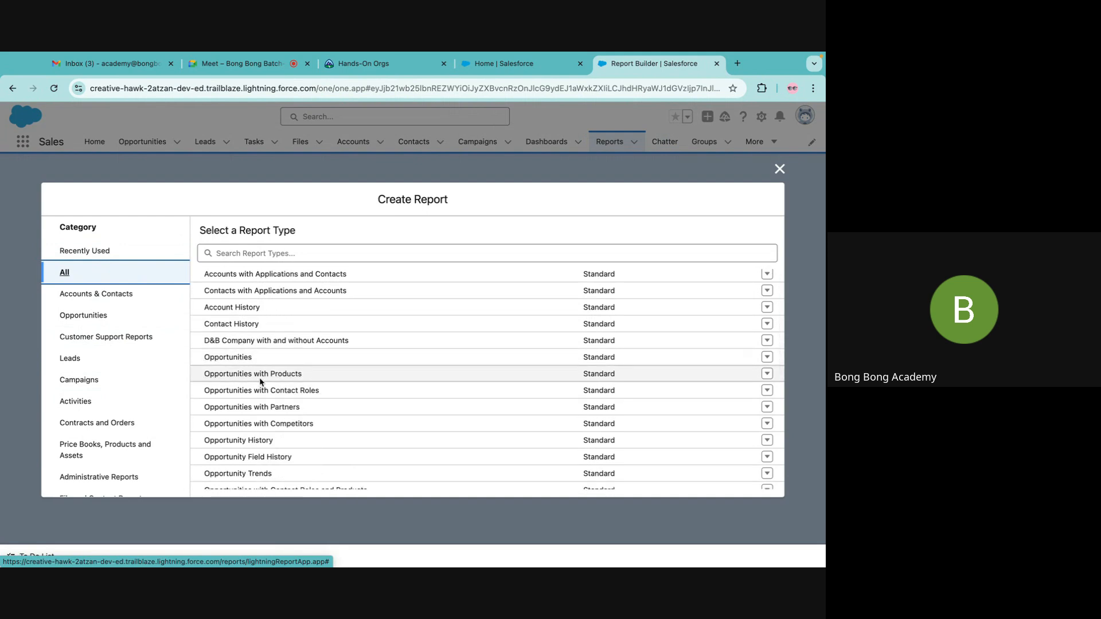
scroll(261, 384, "down", 12)
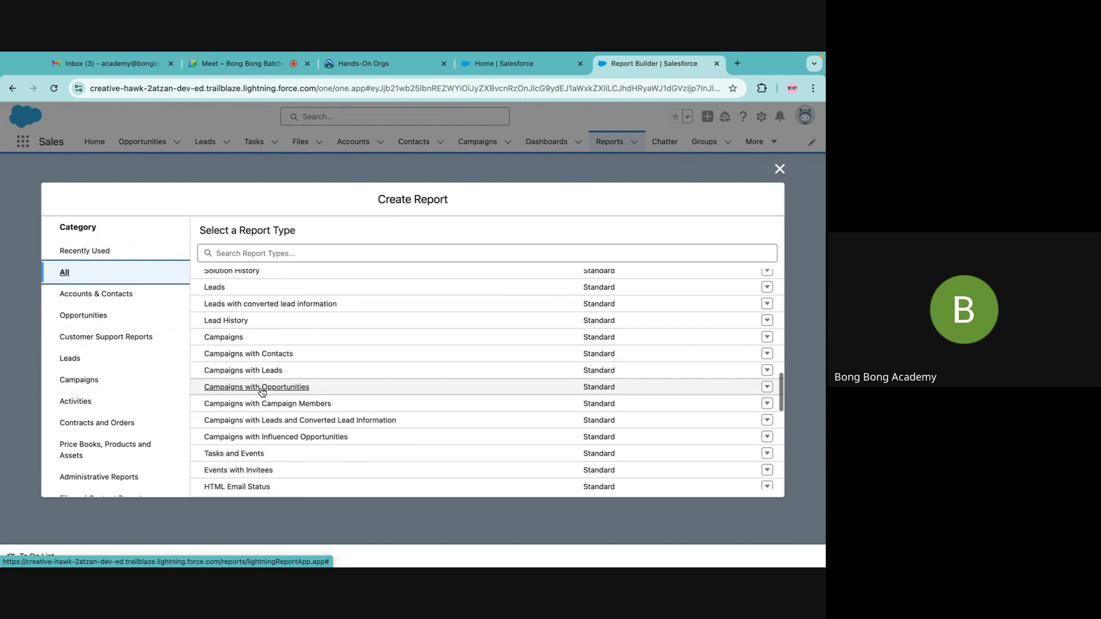
scroll(262, 392, "down", 15)
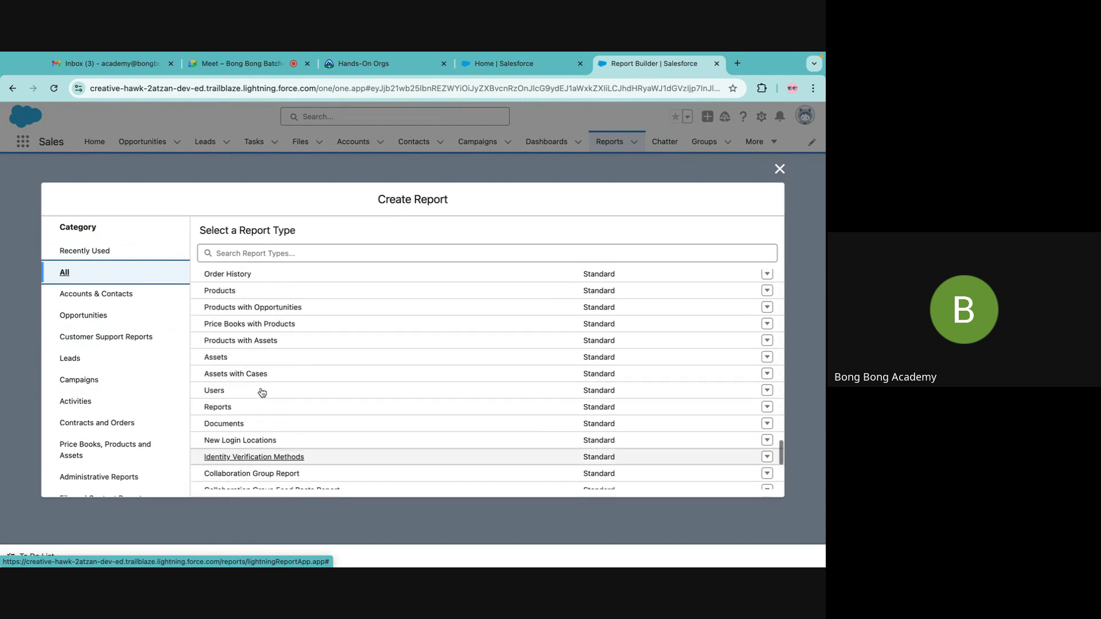
scroll(262, 392, "down", 4)
scroll(86, 379, "down", 2)
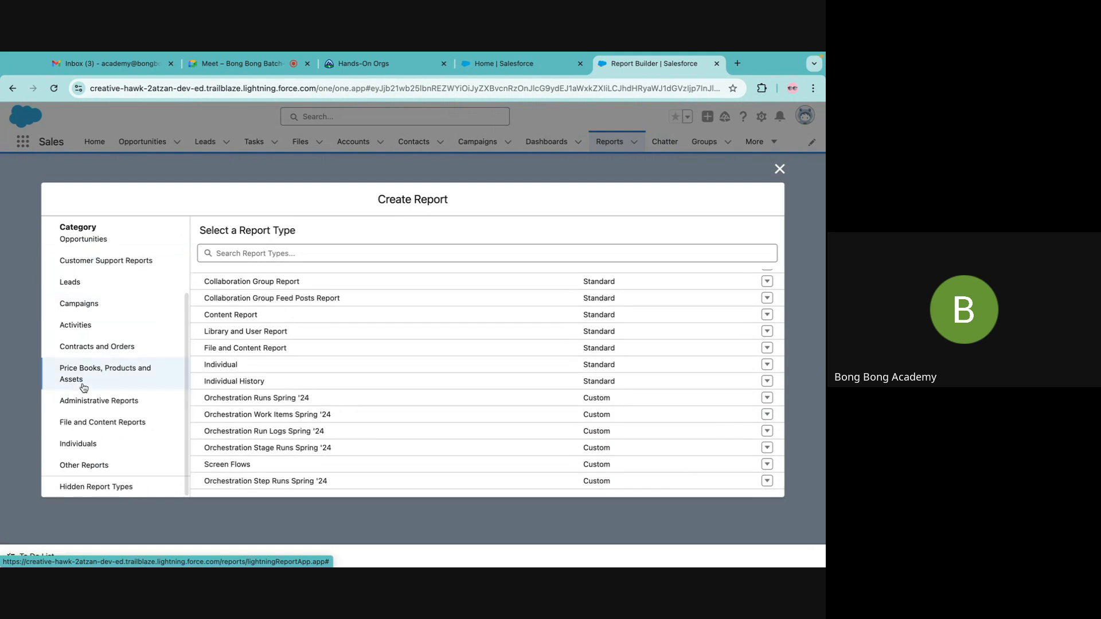
left_click(91, 488)
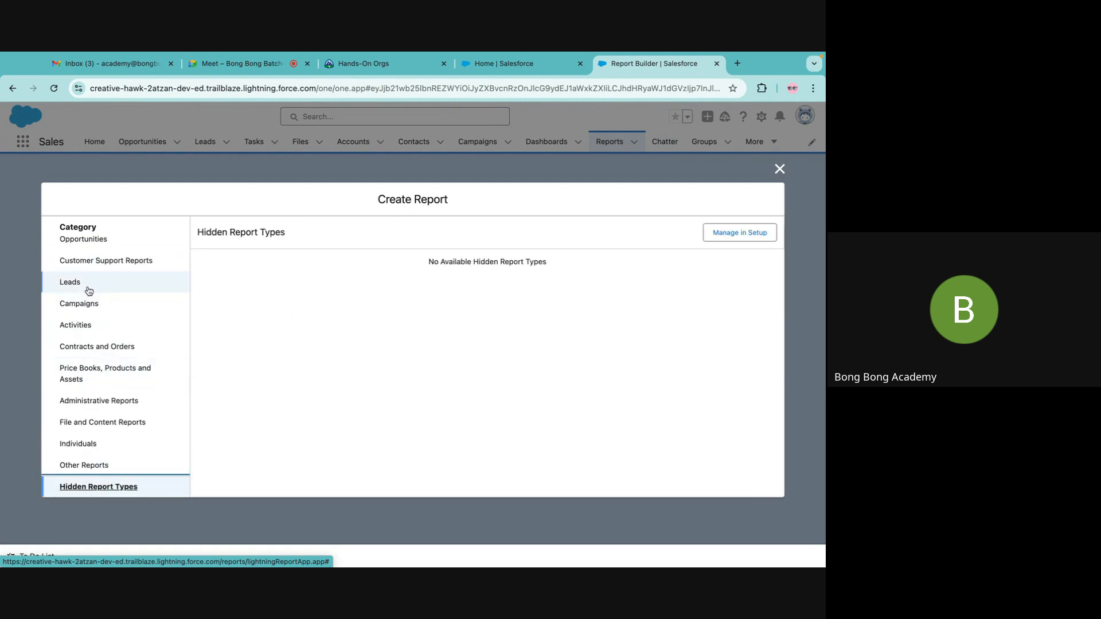
scroll(88, 291, "up", 1)
left_click(83, 482)
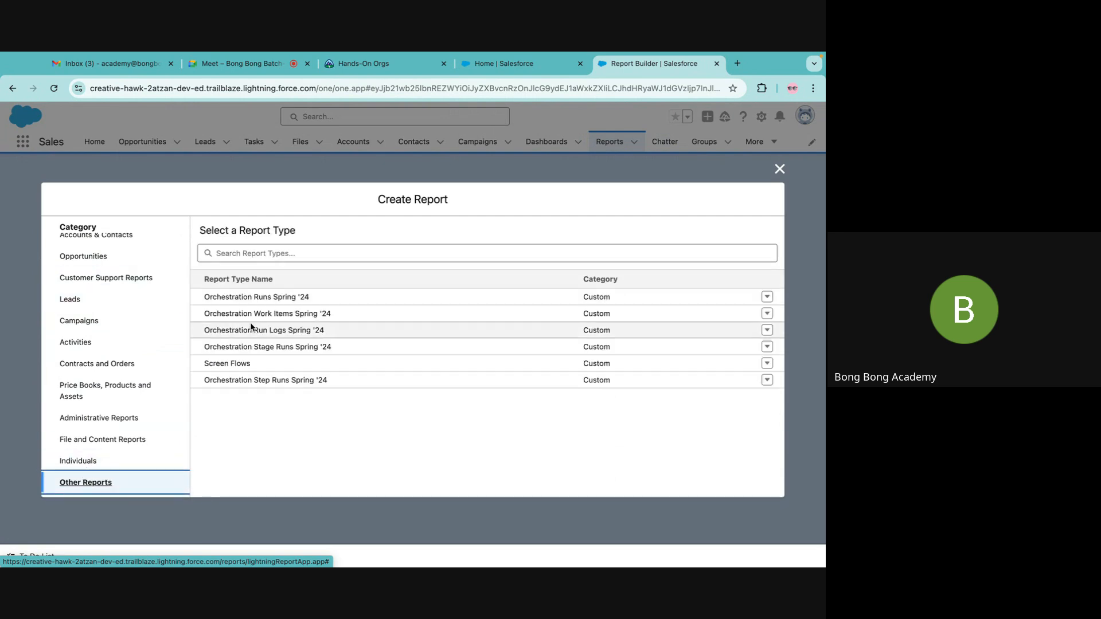
scroll(103, 317, "up", 2)
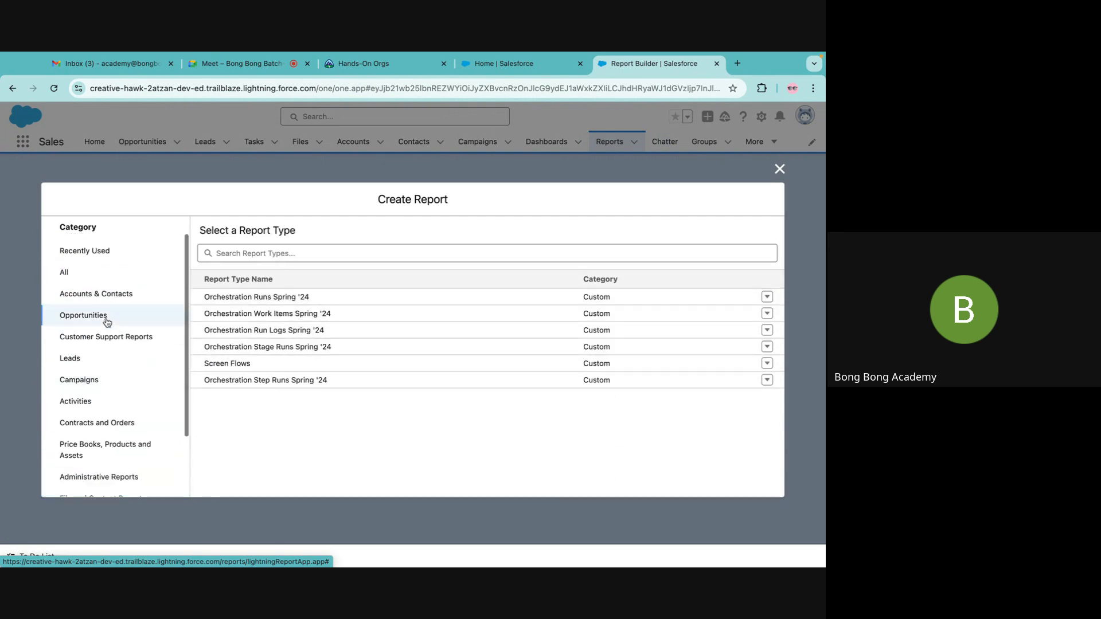
left_click(91, 250)
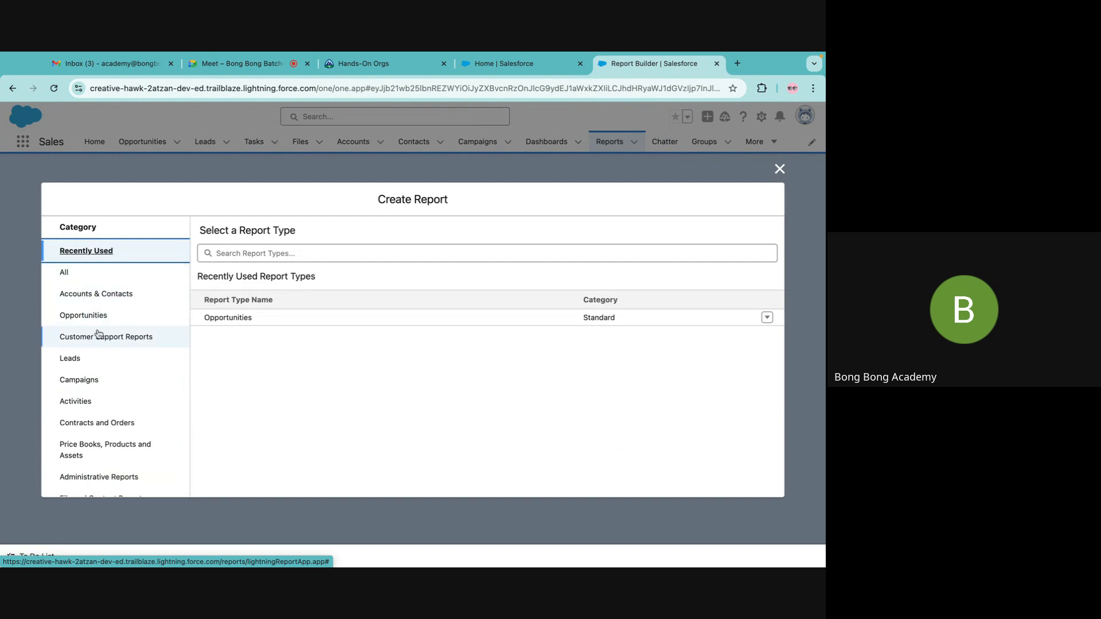
left_click(89, 294)
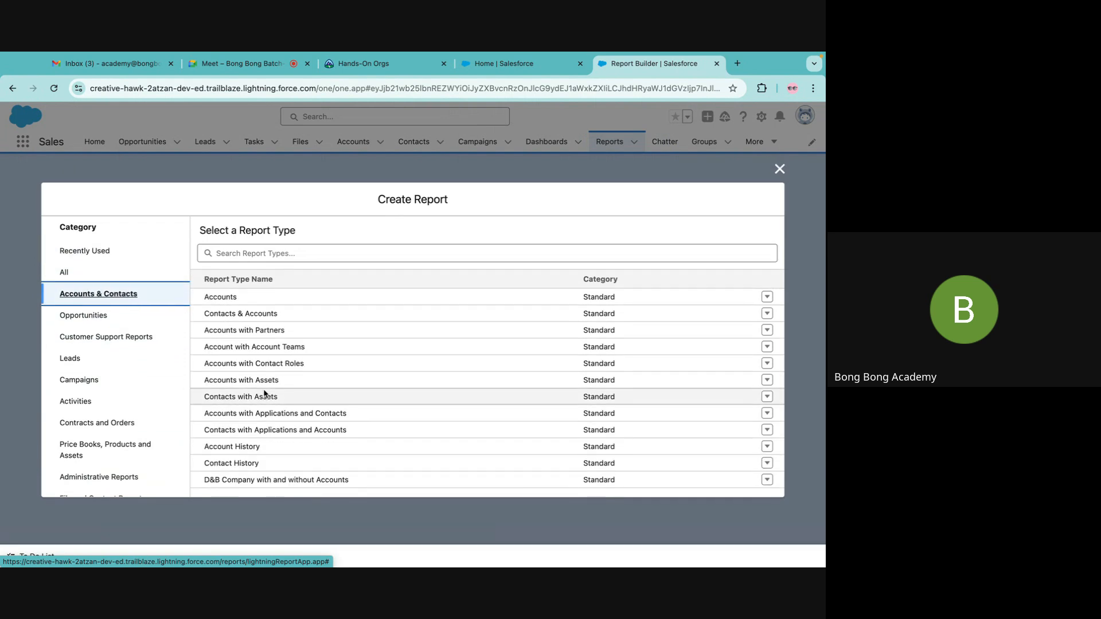
Step: Search all report types for "app", and close the report creation dialog without choosing one
left_click(99, 273)
left_click(274, 255)
type("a")
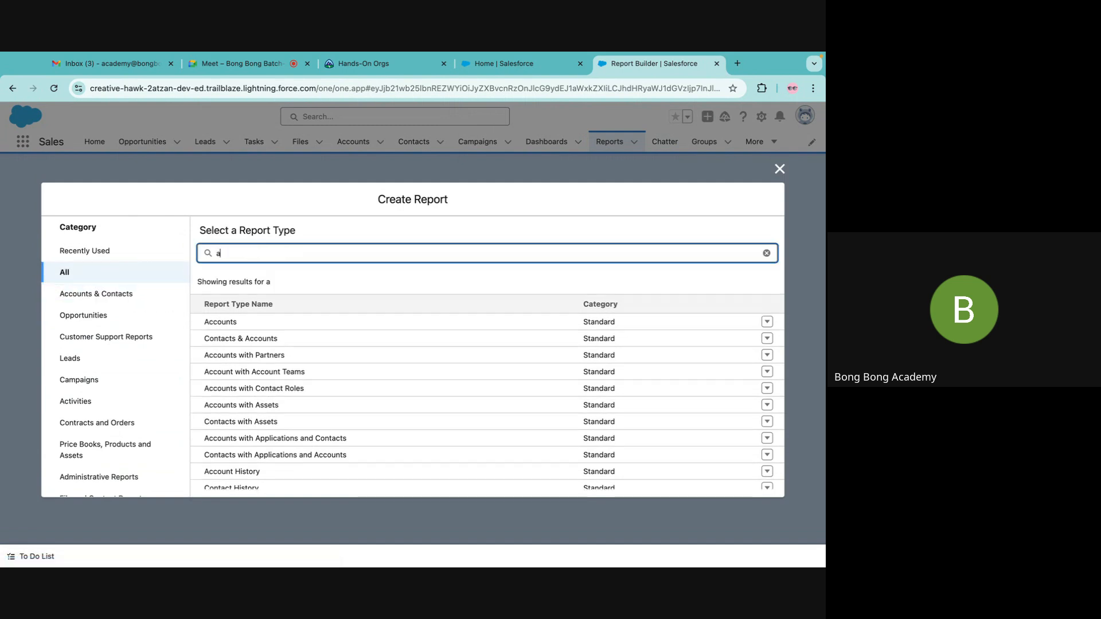
type("pp")
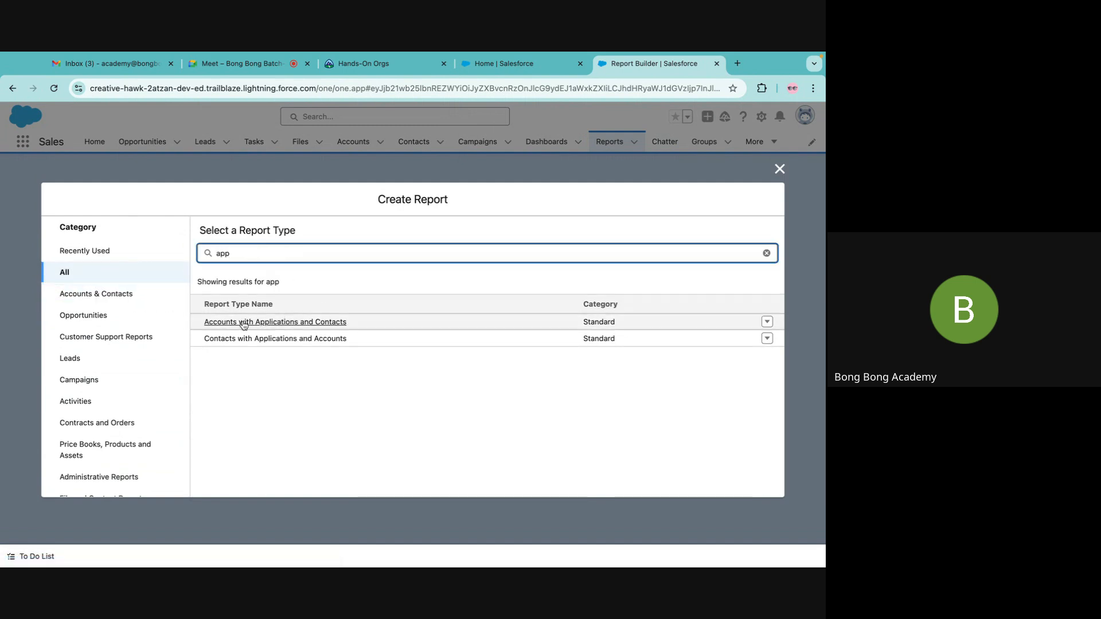
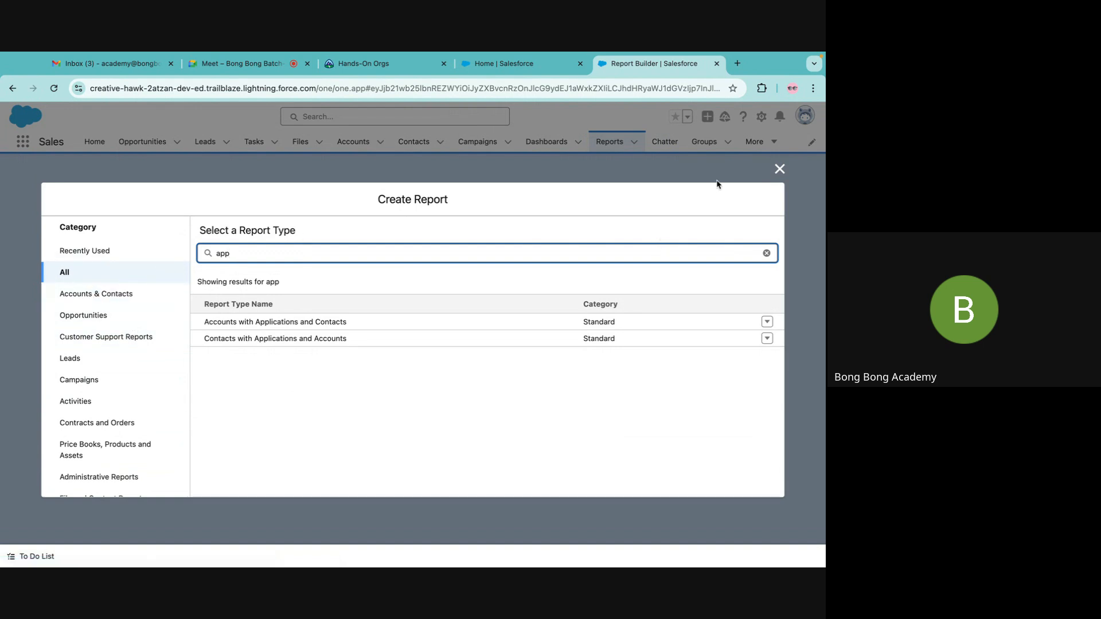
left_click(780, 169)
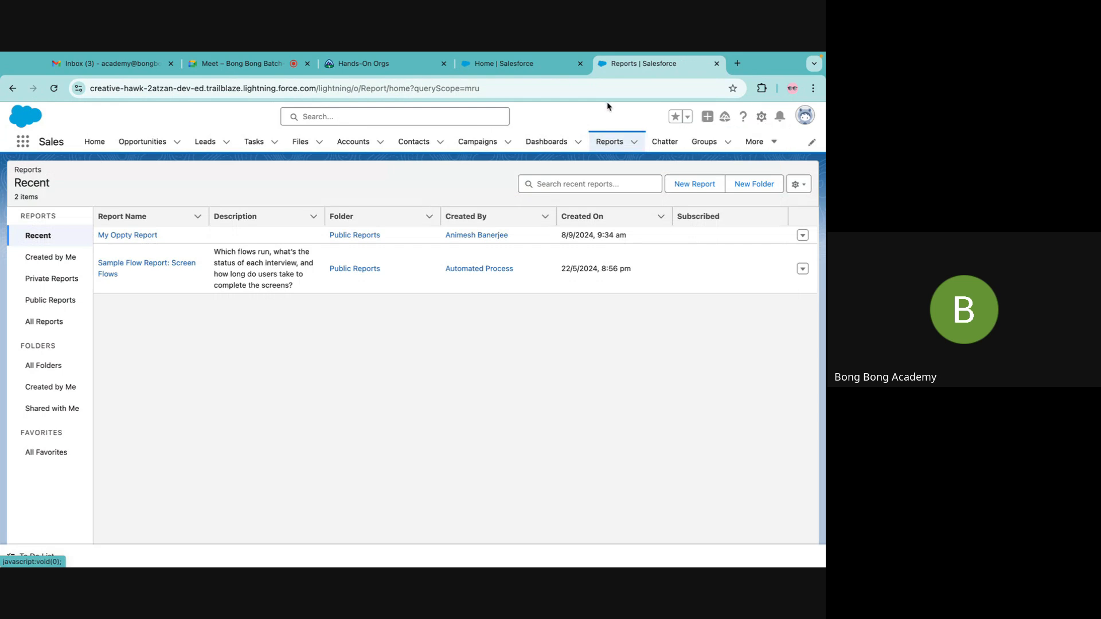
Step: Open Setup, find the Report Types page by searching for "report", and continue past its introduction to the custom report types list
left_click(762, 117)
left_click(722, 147)
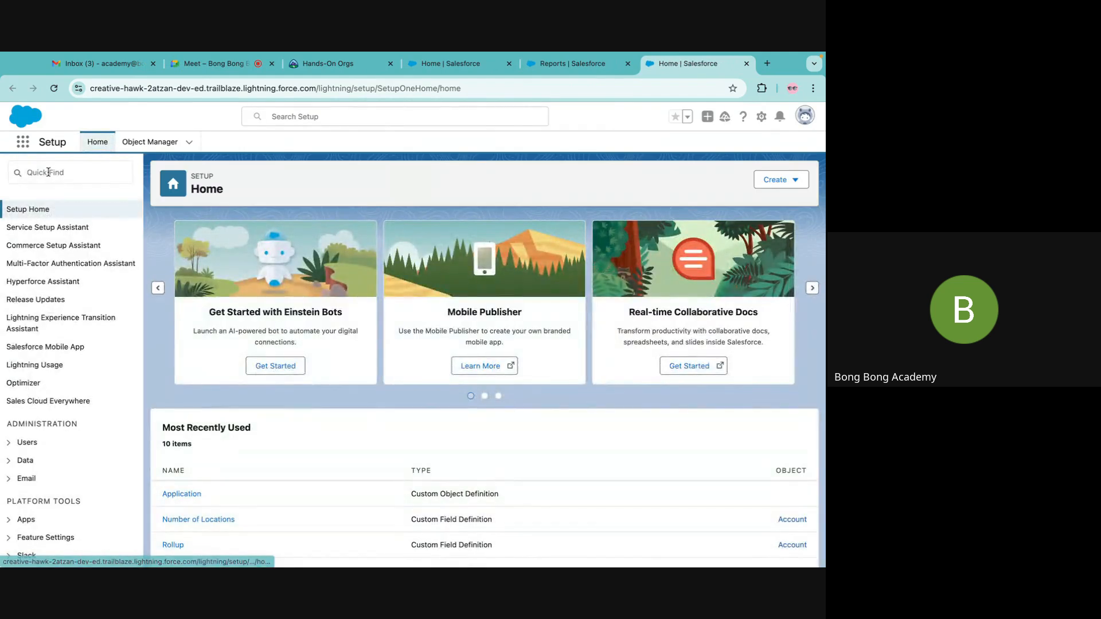
left_click(46, 174)
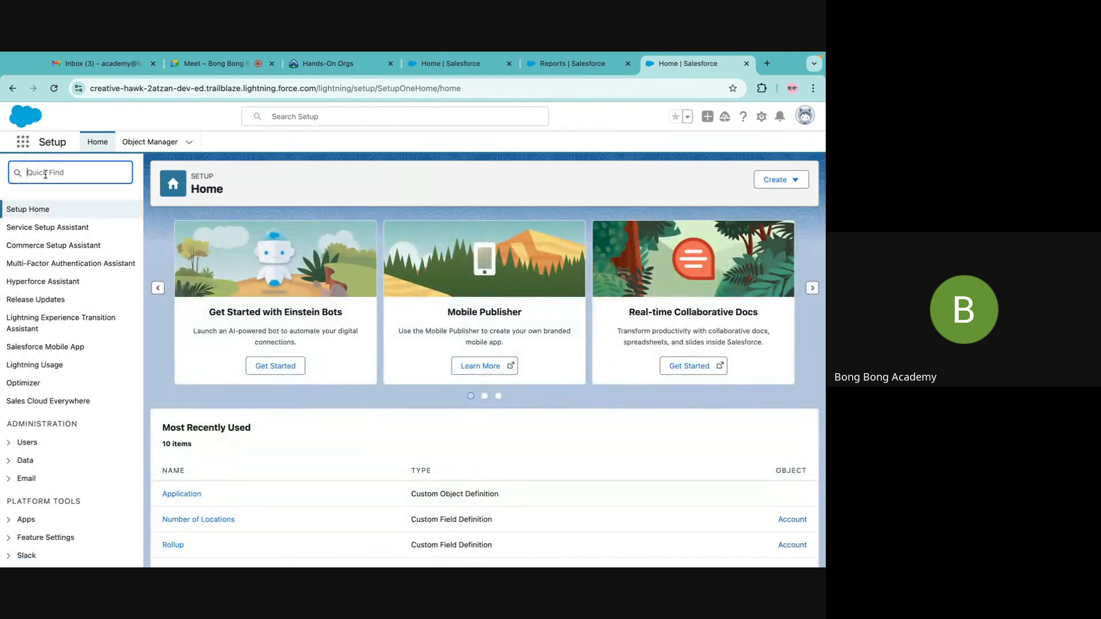
type("report")
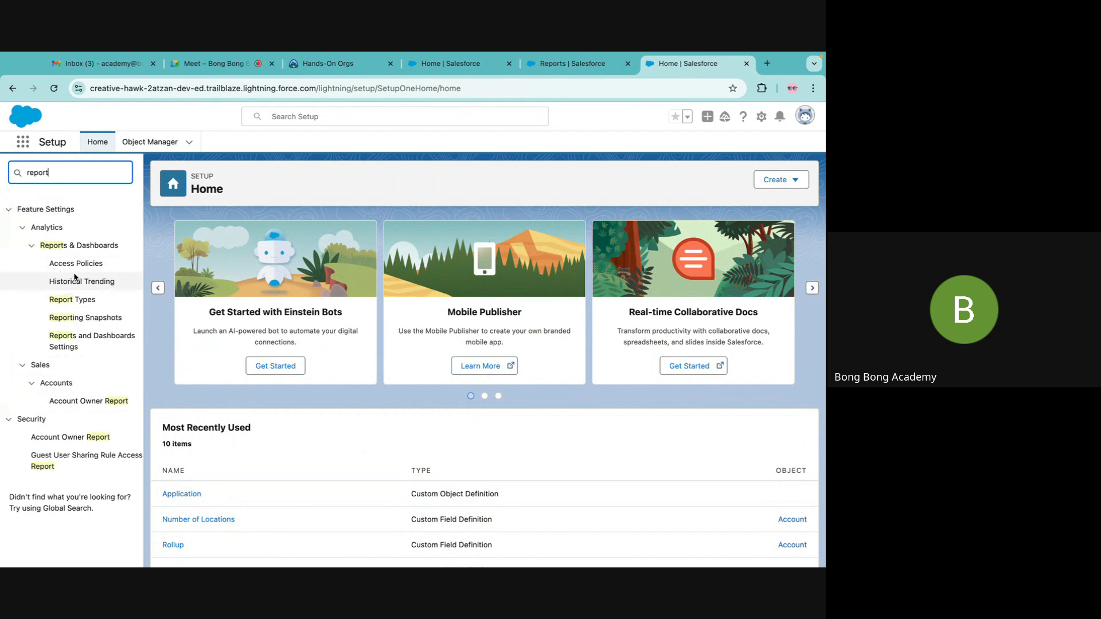
left_click(72, 300)
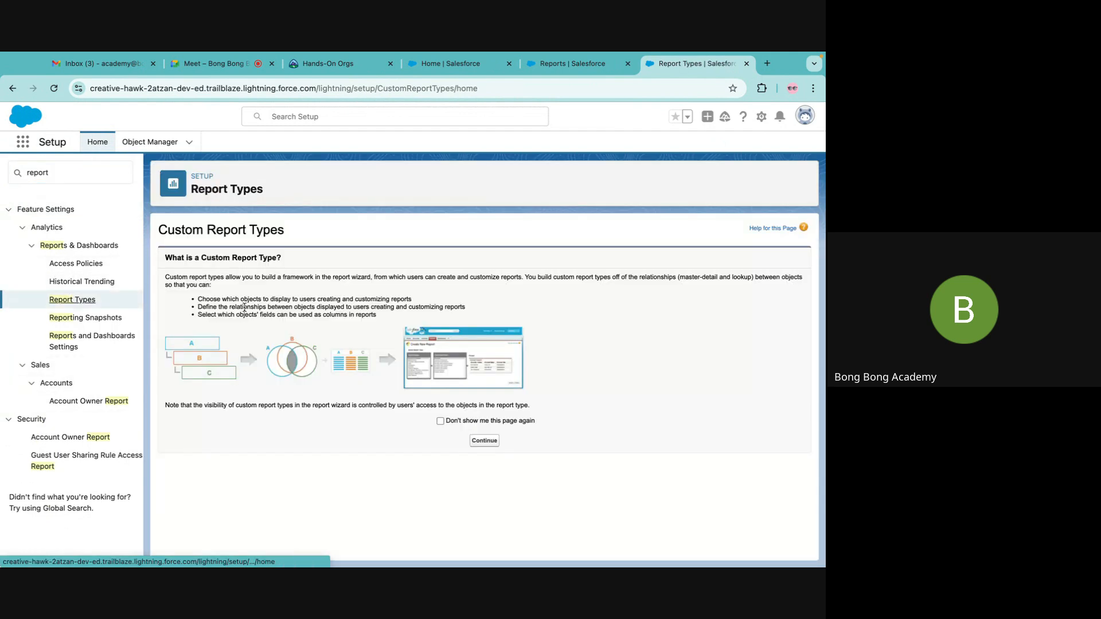
left_click(484, 442)
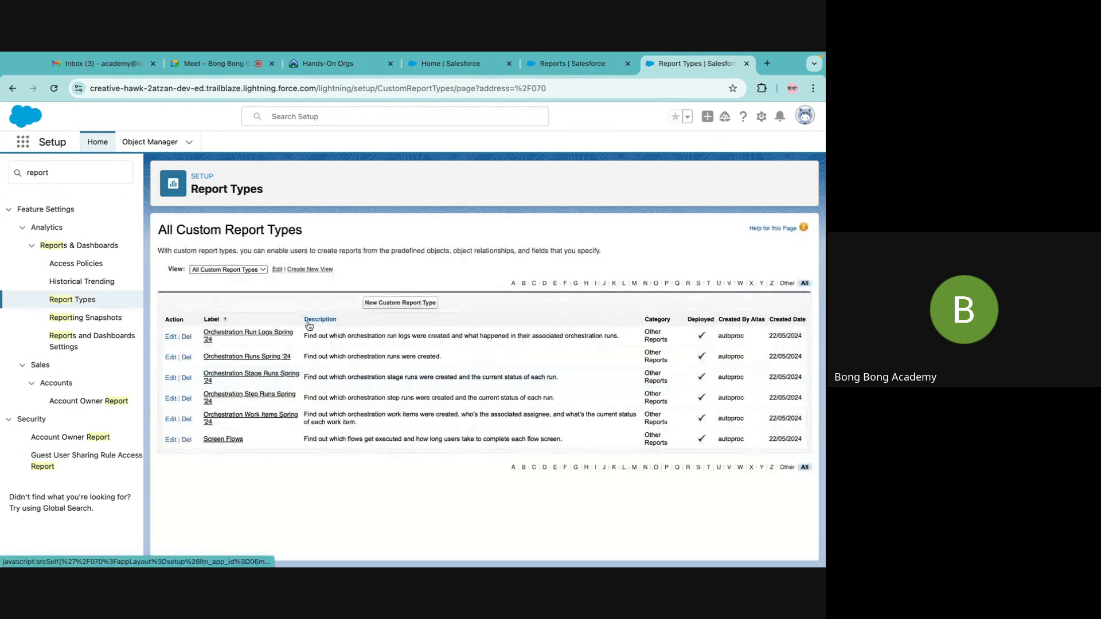
Step: Start a new custom report type with Applications as the primary object and set both its label and name to Application
left_click(400, 305)
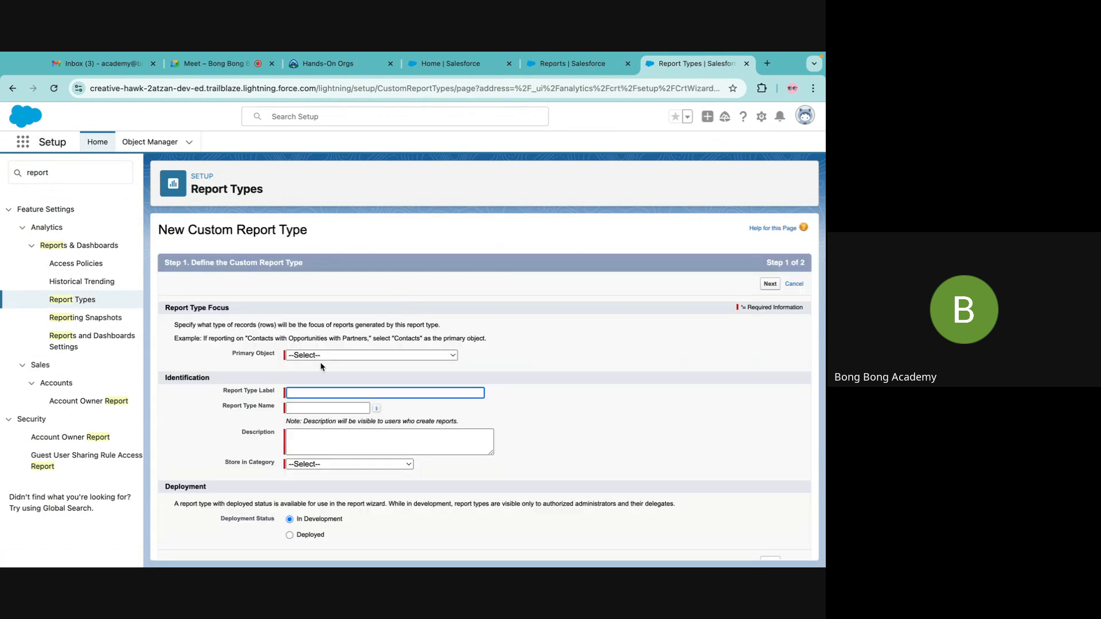
left_click(319, 356)
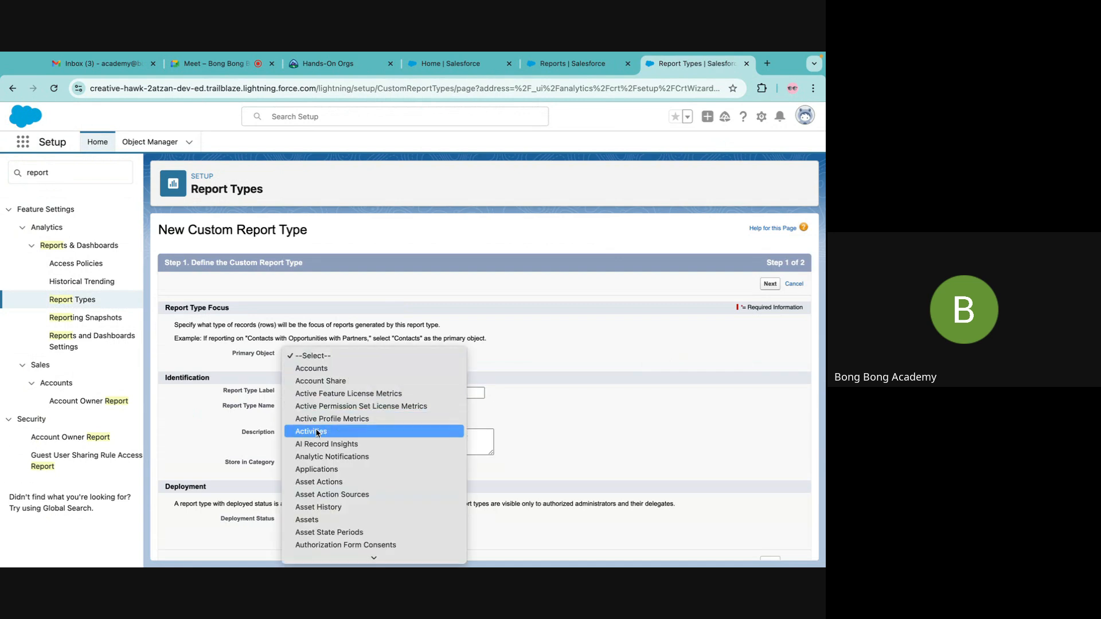
scroll(319, 470, "down", 2)
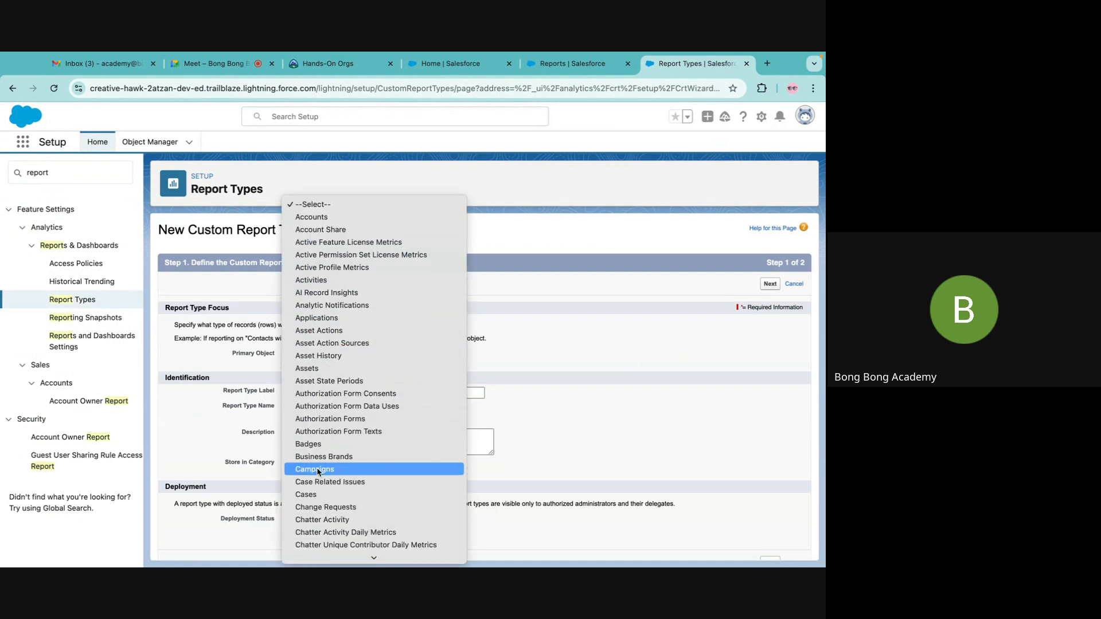
left_click(317, 318)
left_click(316, 392)
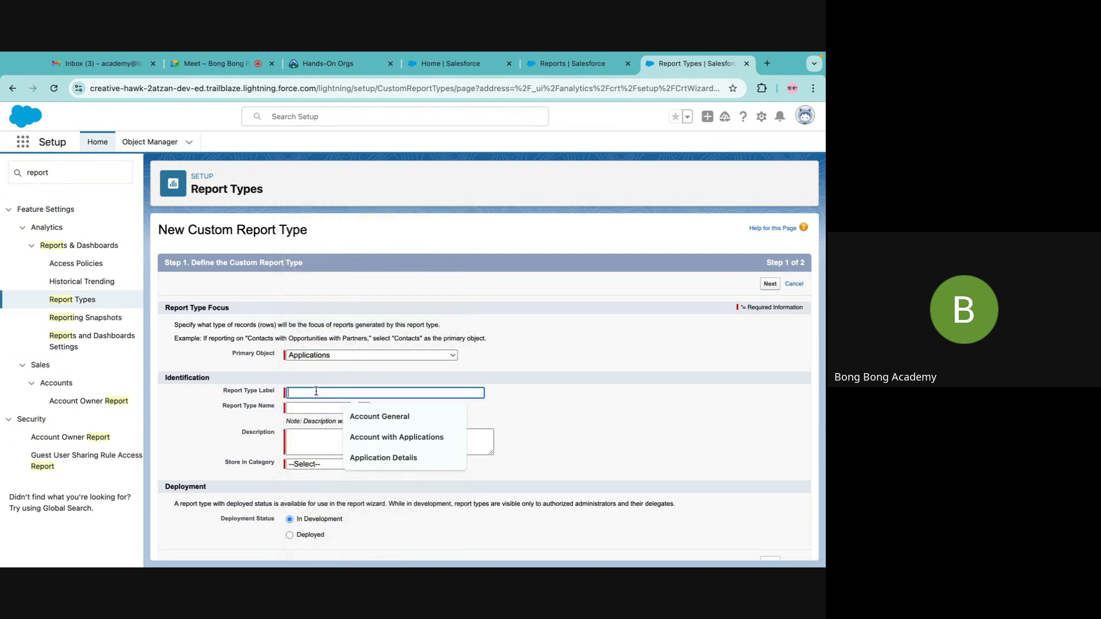
type("Application")
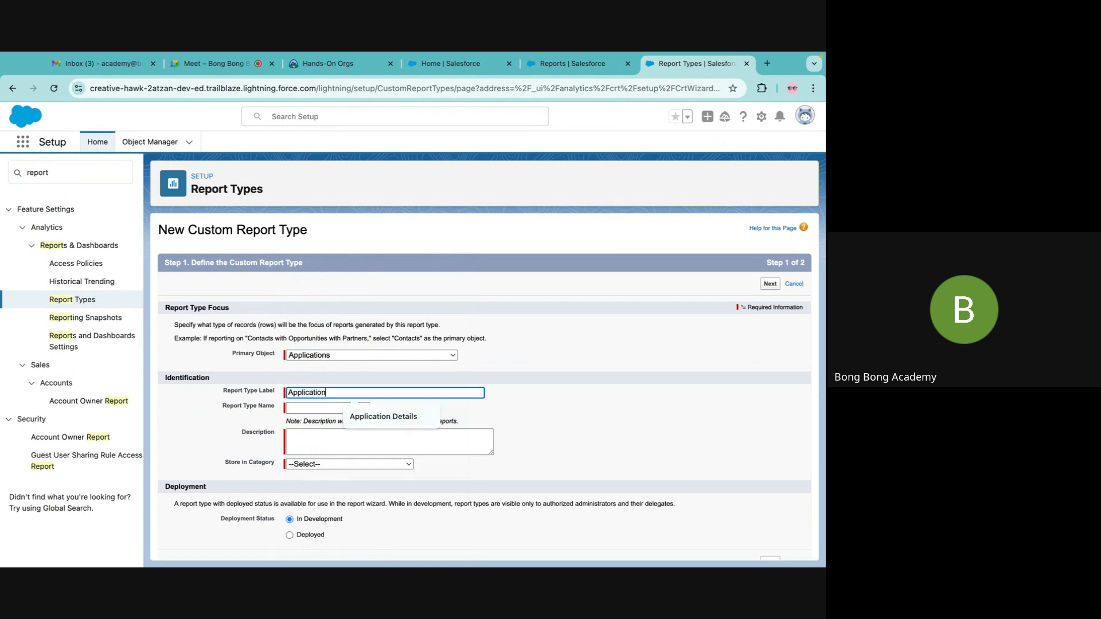
left_click(317, 408)
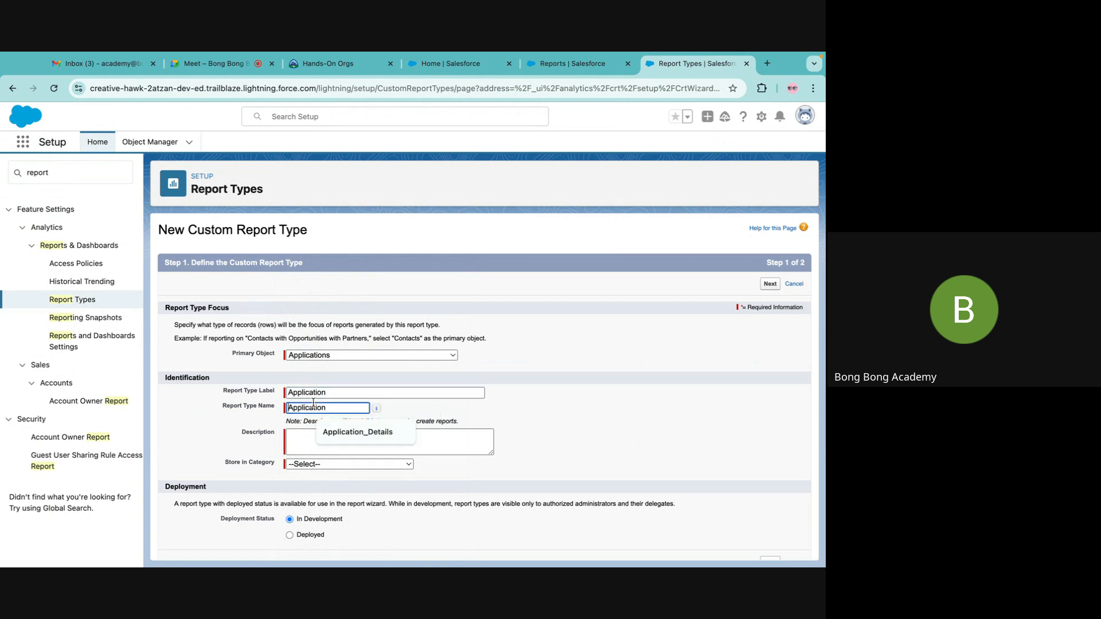
Step: Store the report type in the Accounts & Contacts category, enter the description "Custom Report-Type", and continue to defining the record set
left_click(315, 464)
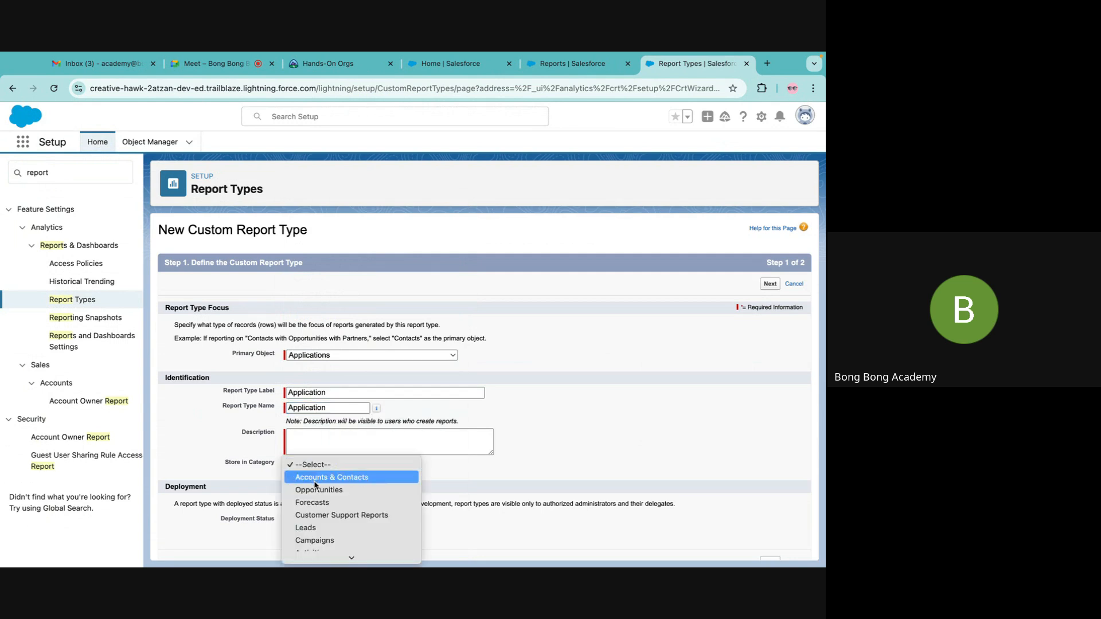
left_click(315, 482)
scroll(398, 470, "down", 1)
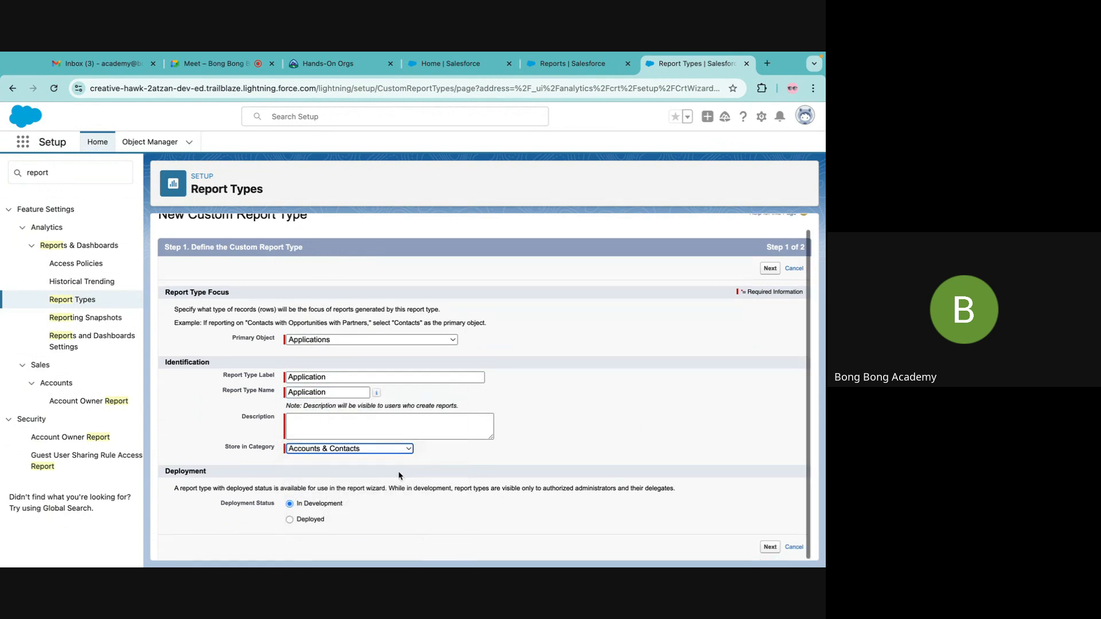
left_click(770, 547)
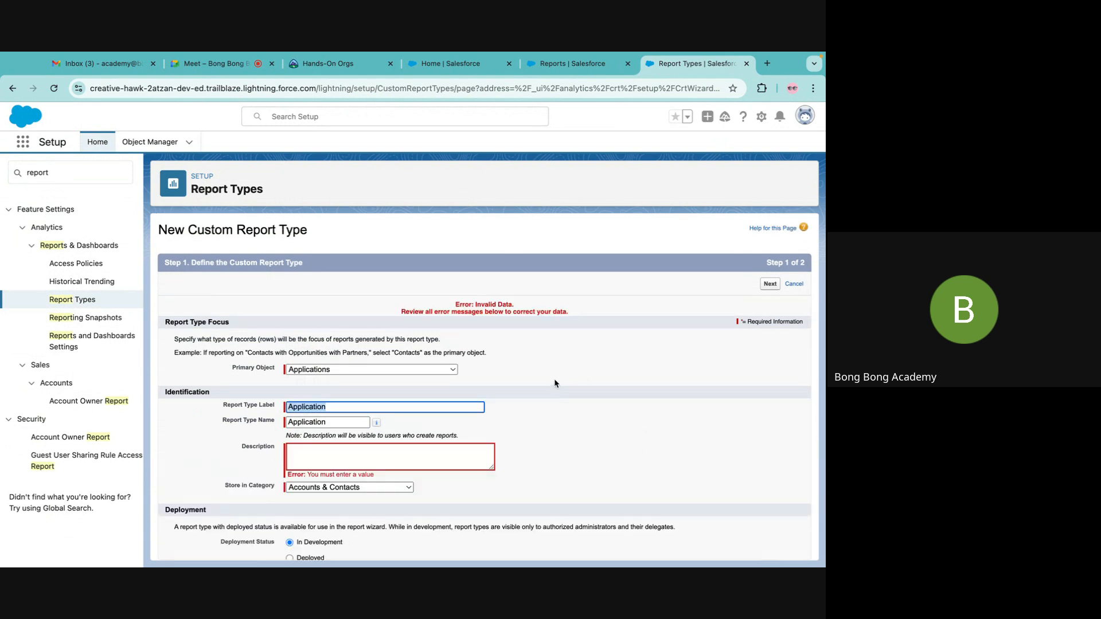
left_click(383, 451)
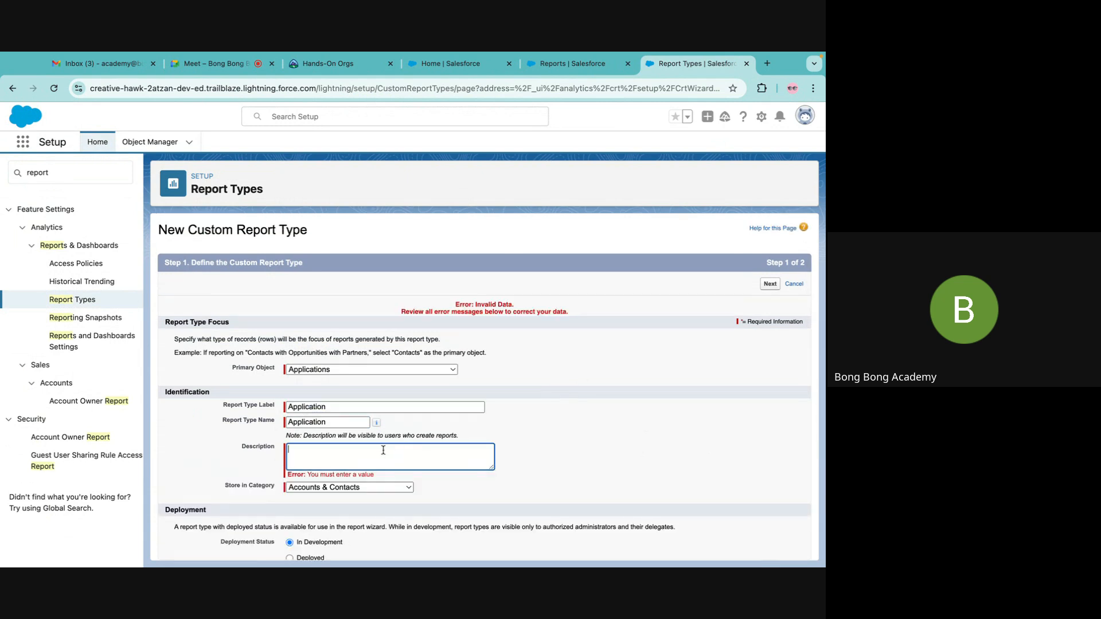
type("Cu")
key("BackSpace")
scroll(546, 456, "down", 1)
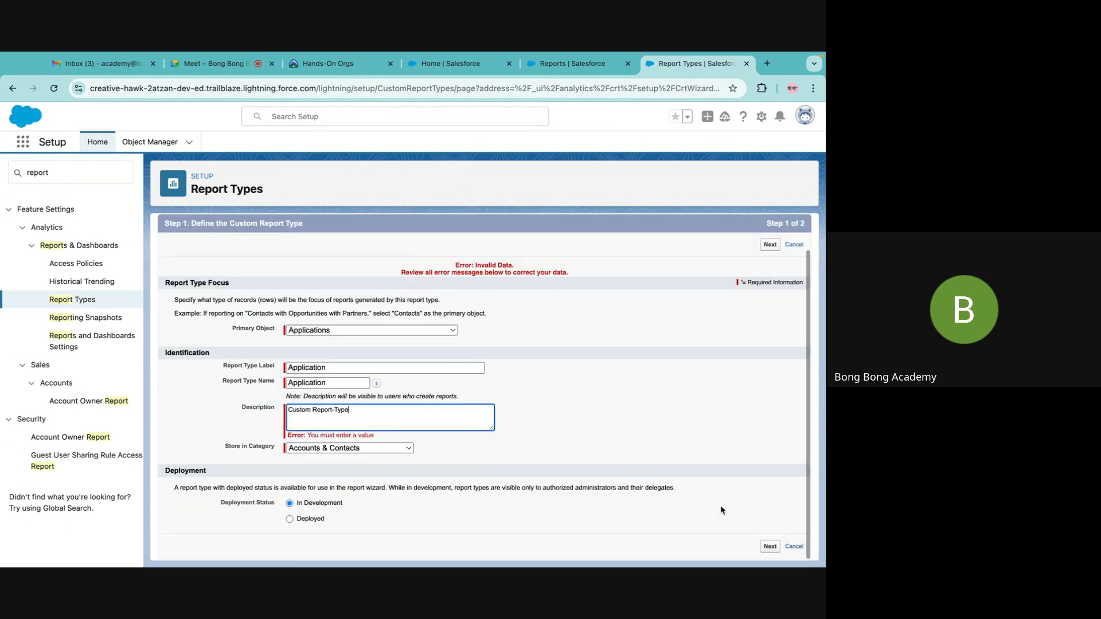
left_click(771, 547)
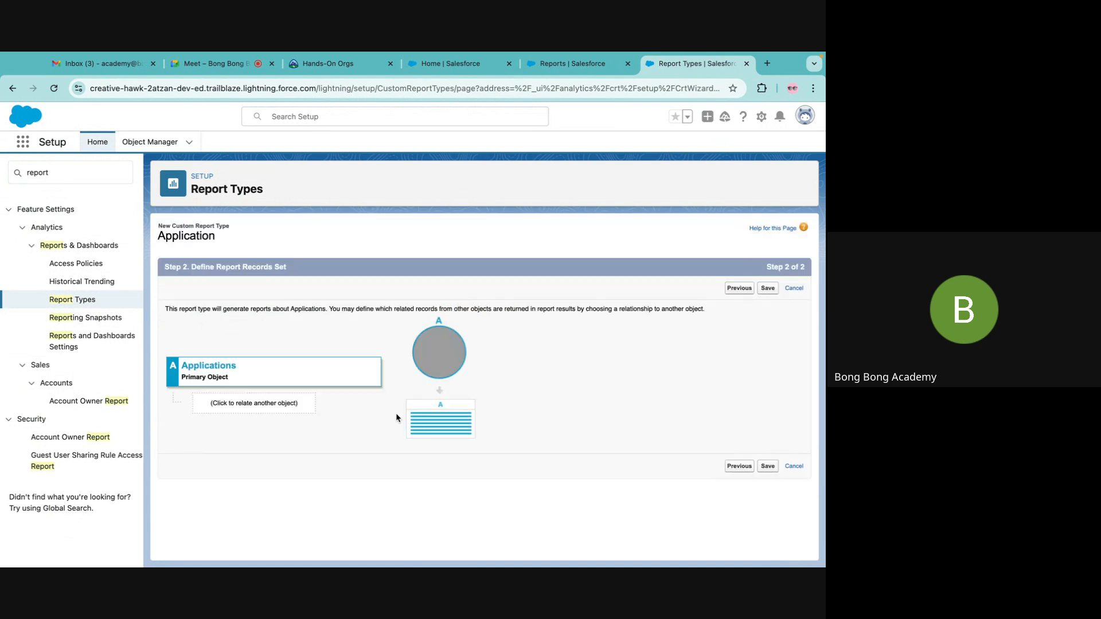
left_click(237, 406)
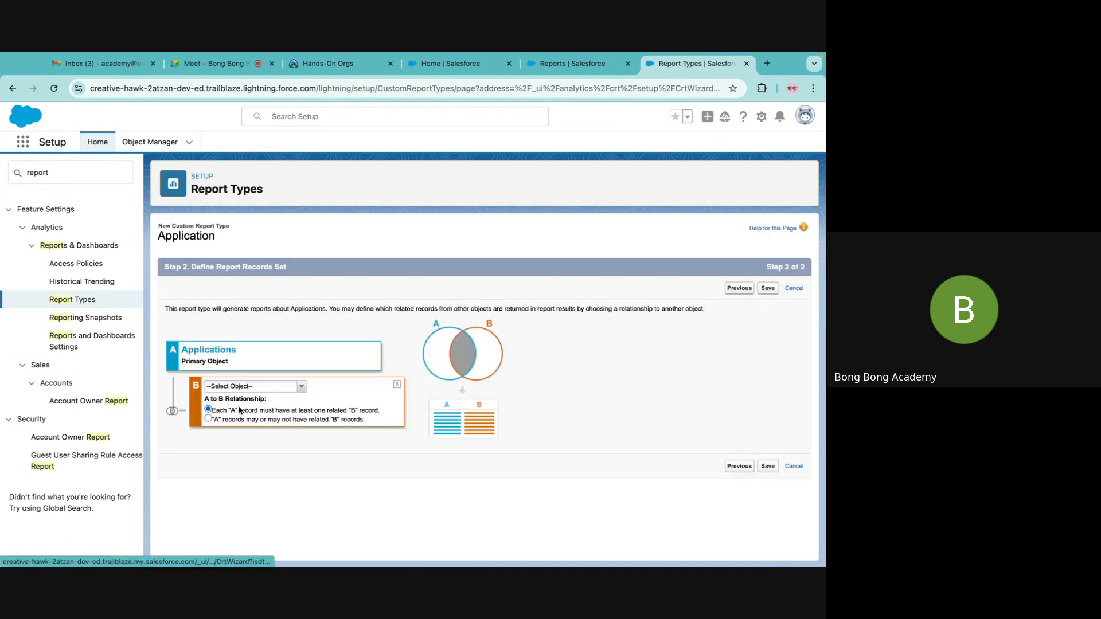
left_click(302, 387)
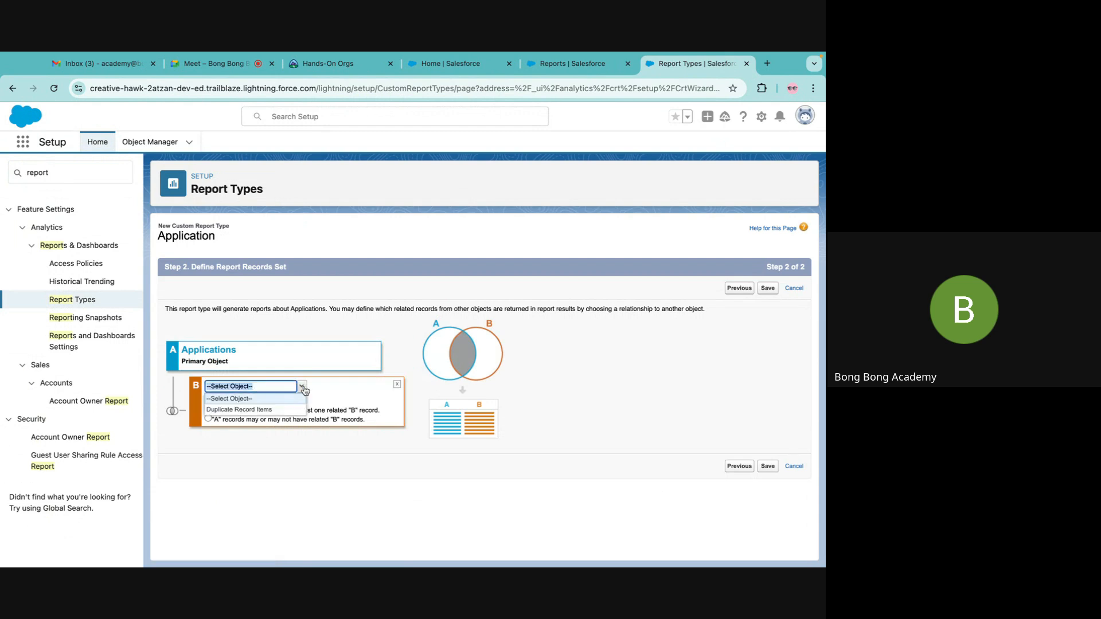
left_click(319, 485)
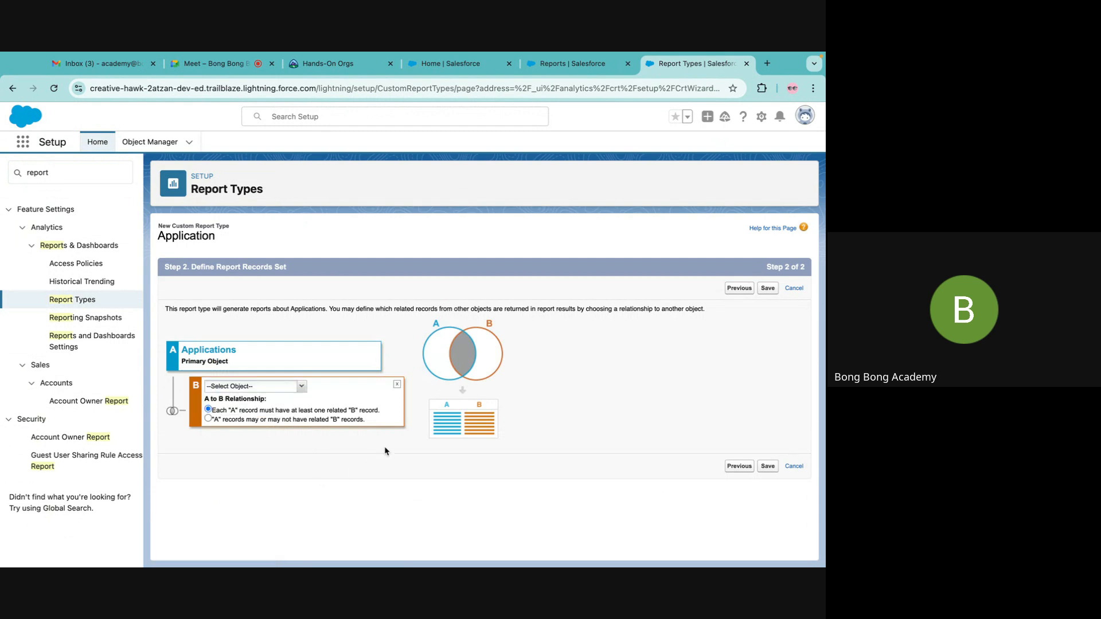
left_click(397, 384)
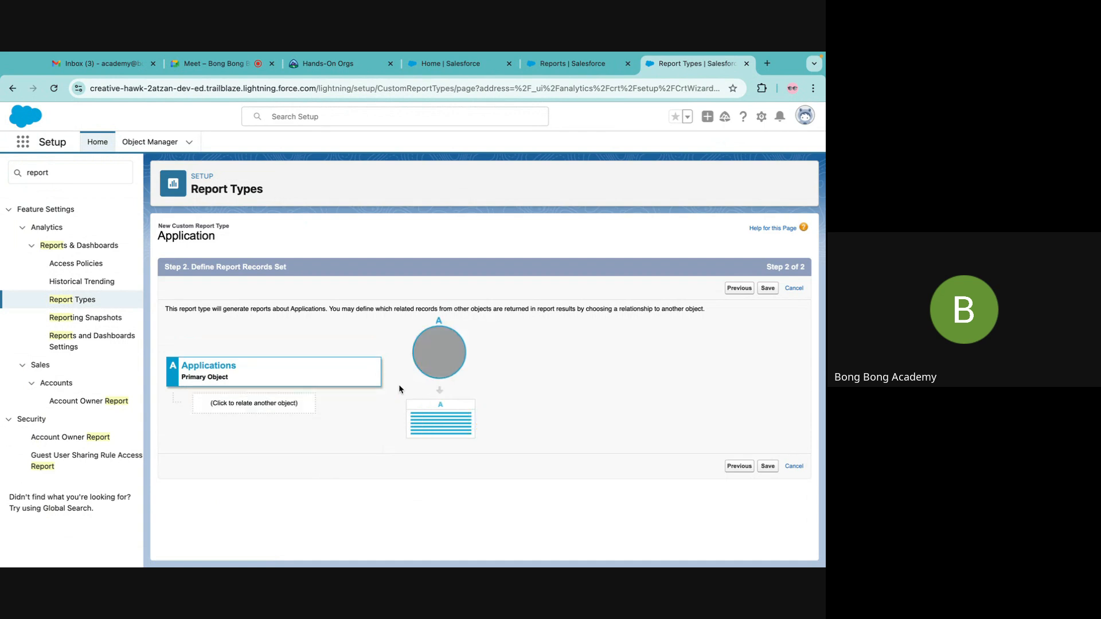
Step: Save the report type with Applications as its only object, open its field layout for editing, and select the Verified field
left_click(767, 466)
scroll(441, 389, "down", 1)
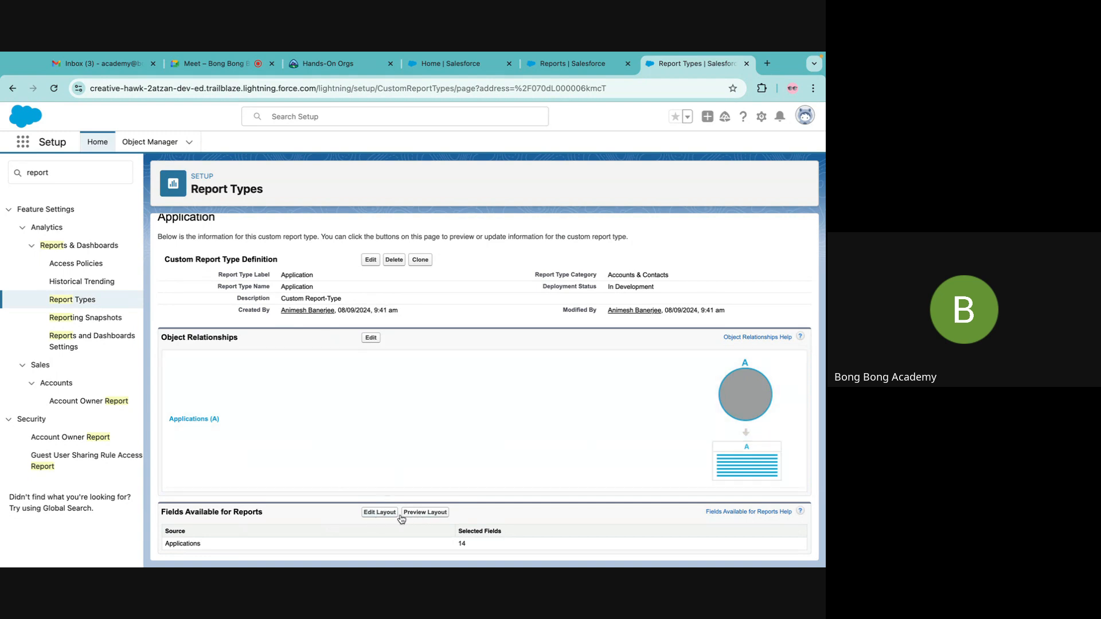
left_click(384, 513)
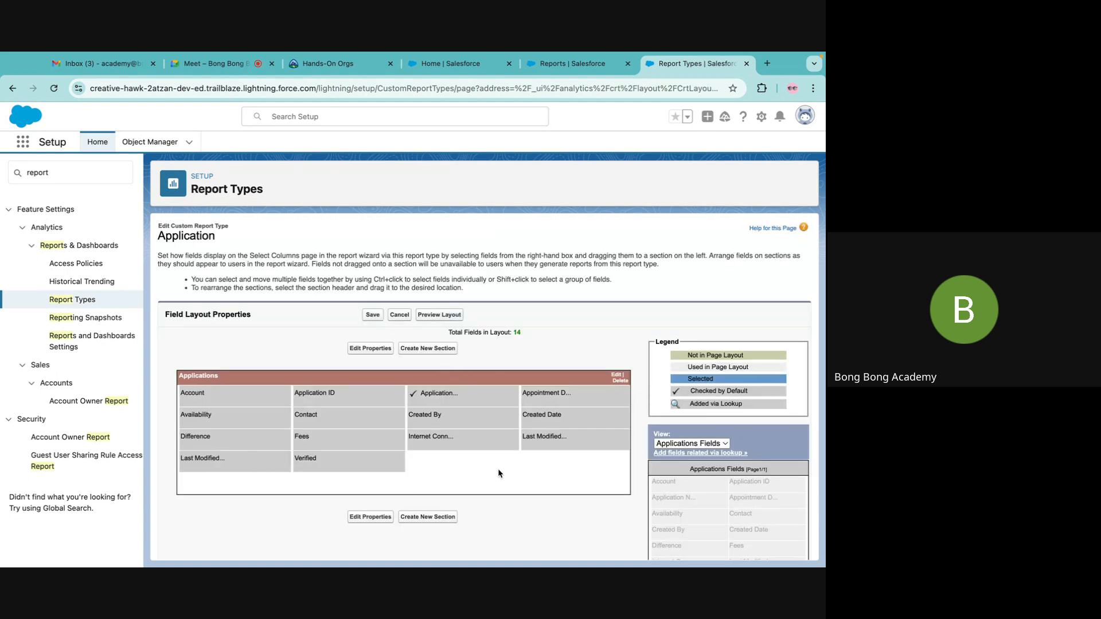
left_click(377, 468)
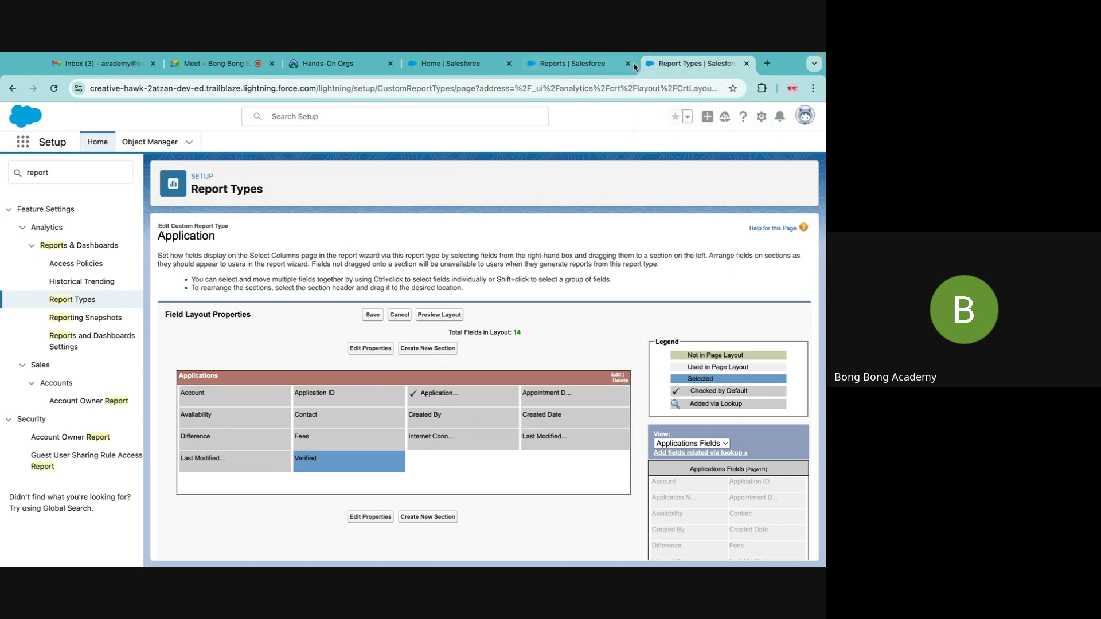
Step: Close the Report Types browser tab and list all reports from the Sales home page
left_click(609, 65)
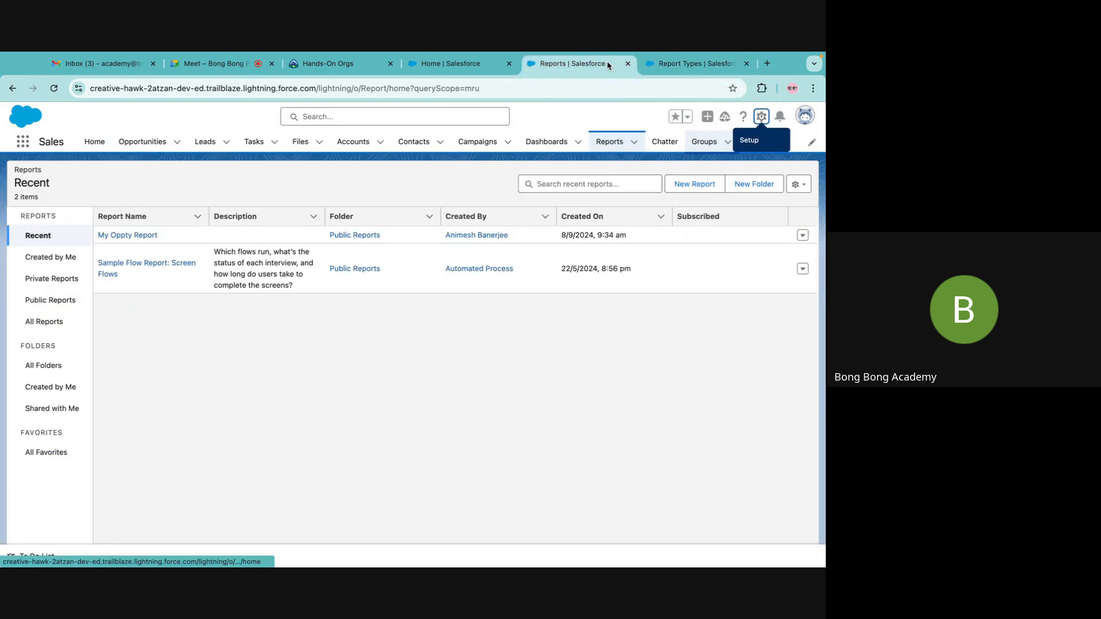
left_click(694, 63)
left_click(747, 62)
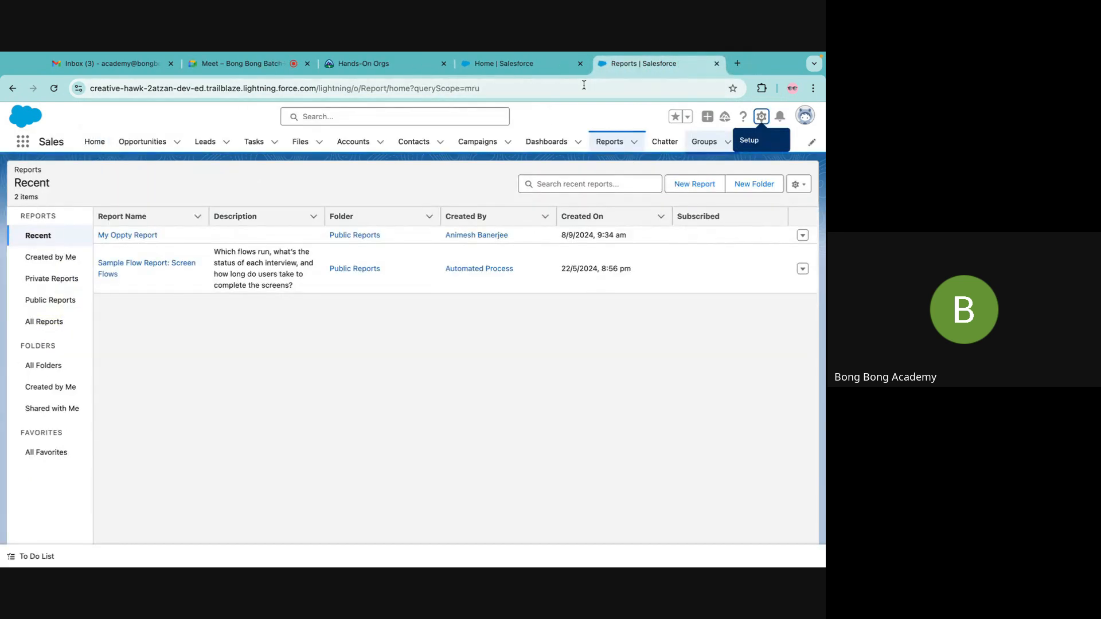
left_click(554, 68)
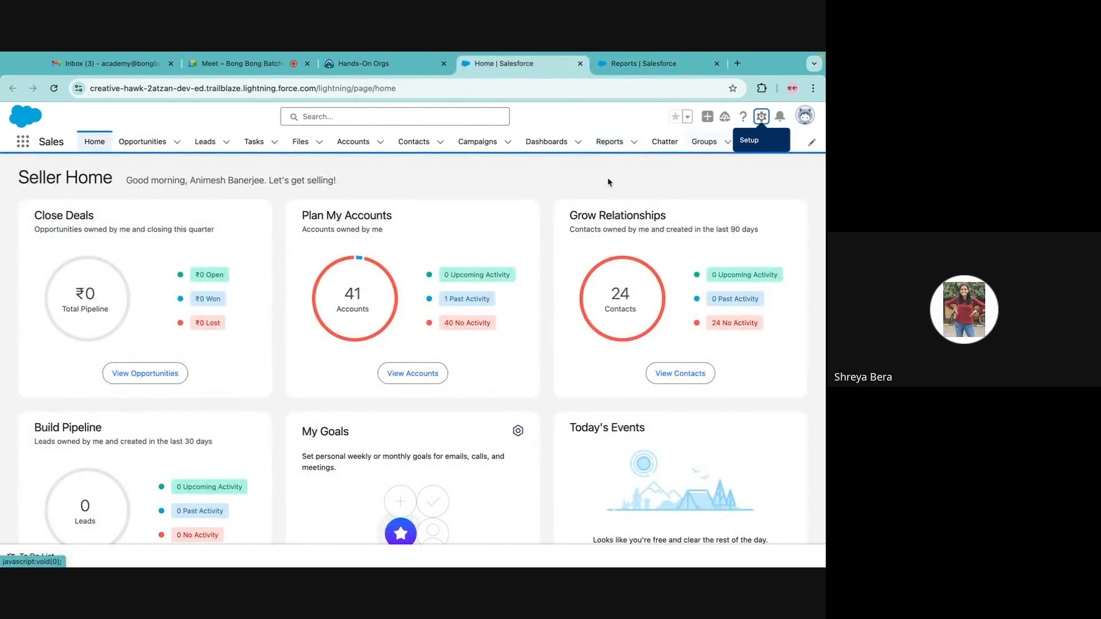
left_click(610, 143)
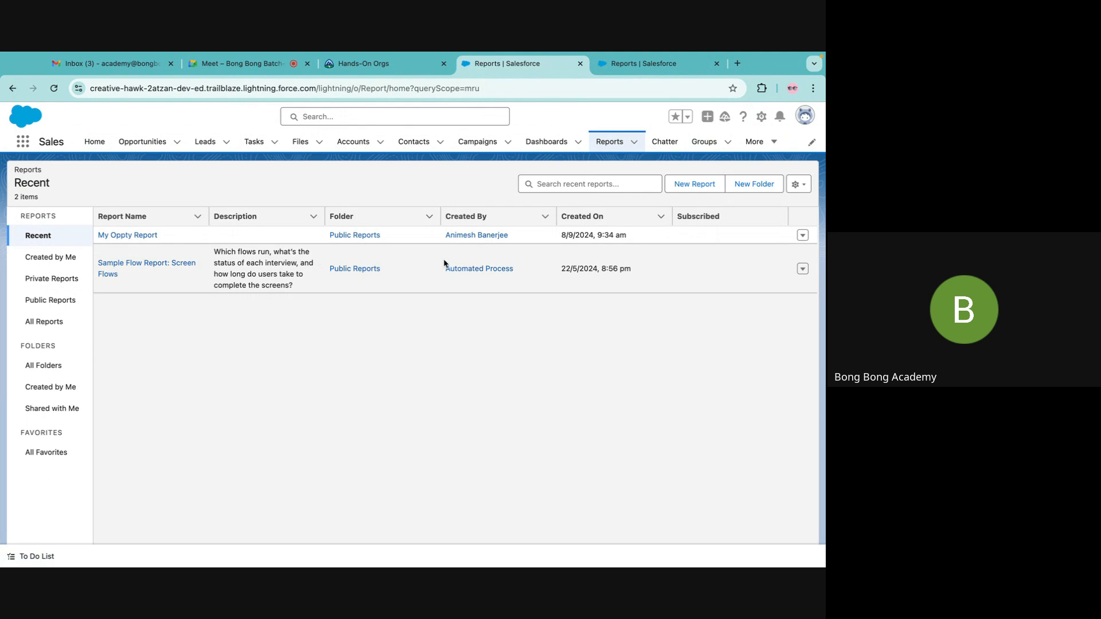
left_click(62, 324)
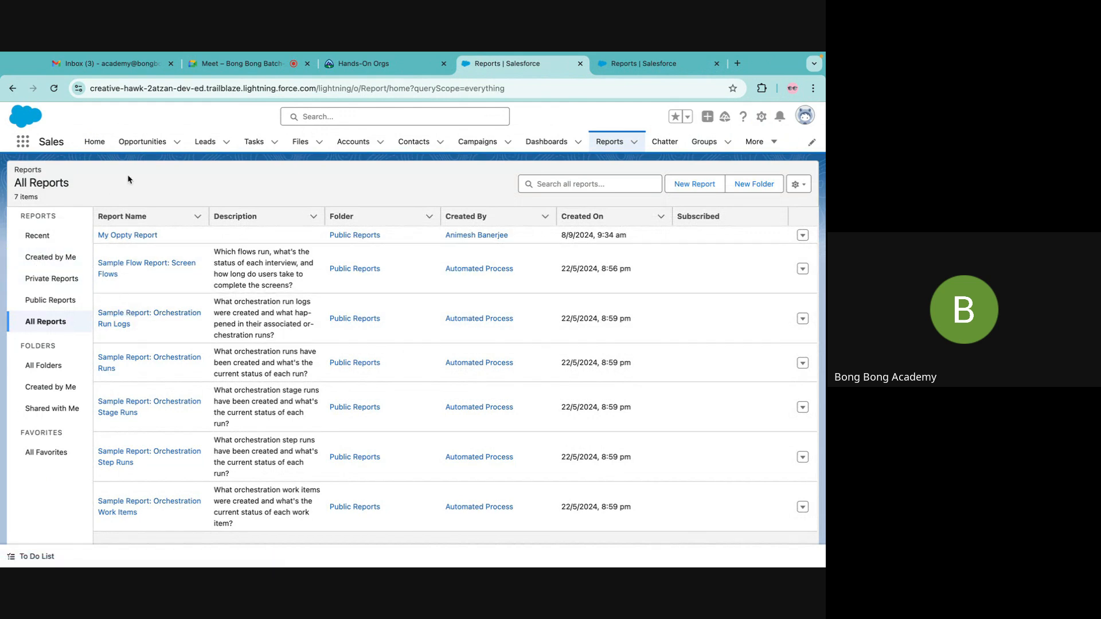
left_click(695, 184)
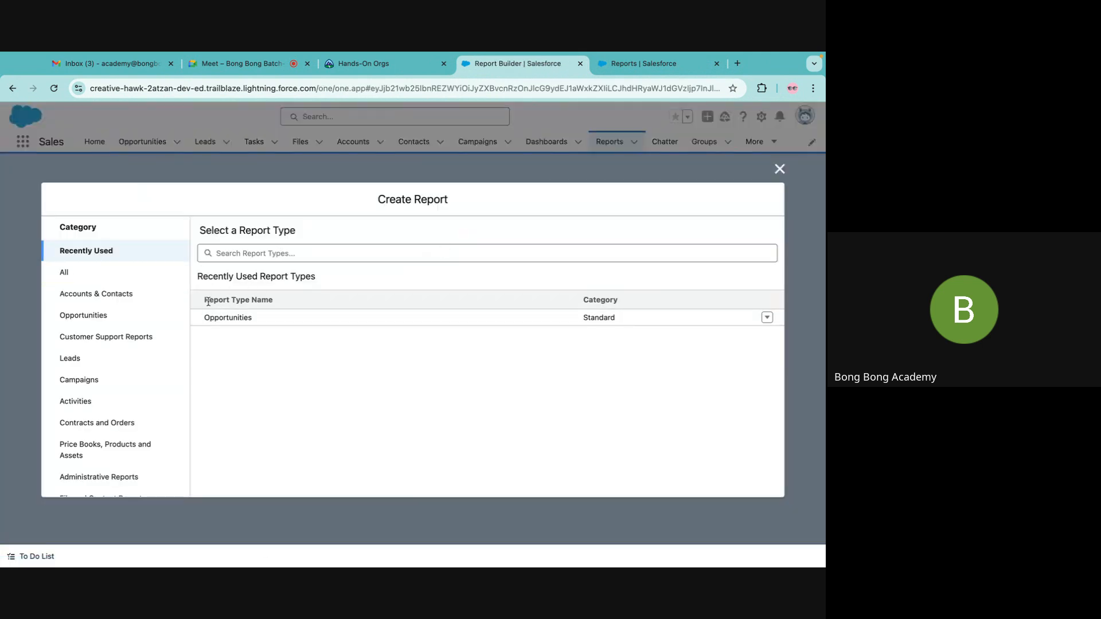
left_click_drag(204, 301, 273, 299)
left_click(274, 302)
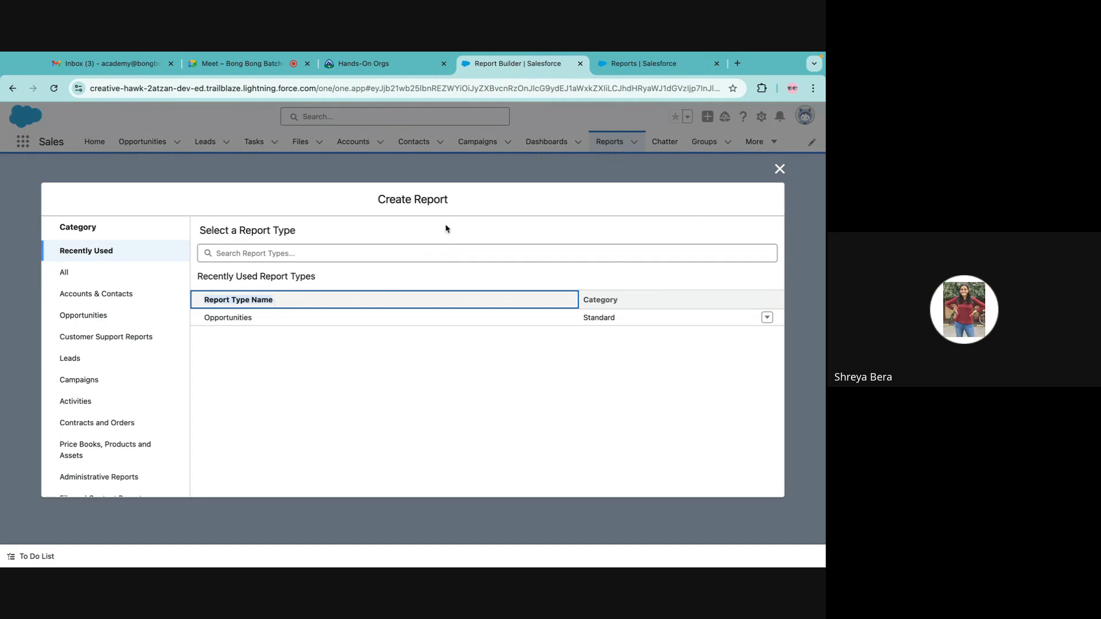
left_click(778, 168)
Step: Open My Oppty Report from the list of all reports
left_click(50, 321)
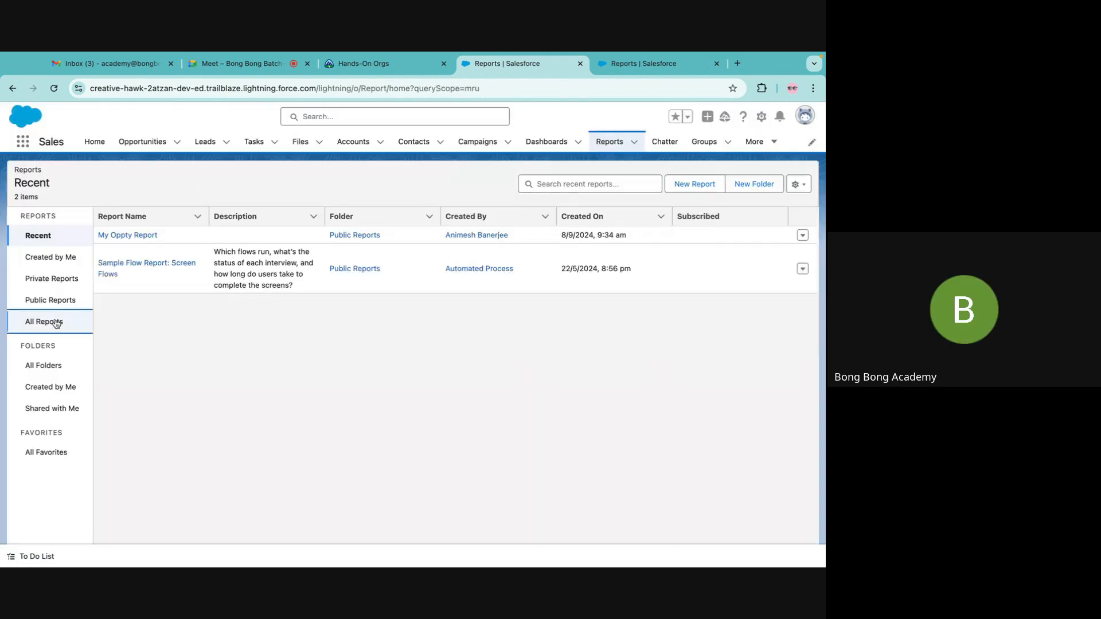
left_click(124, 243)
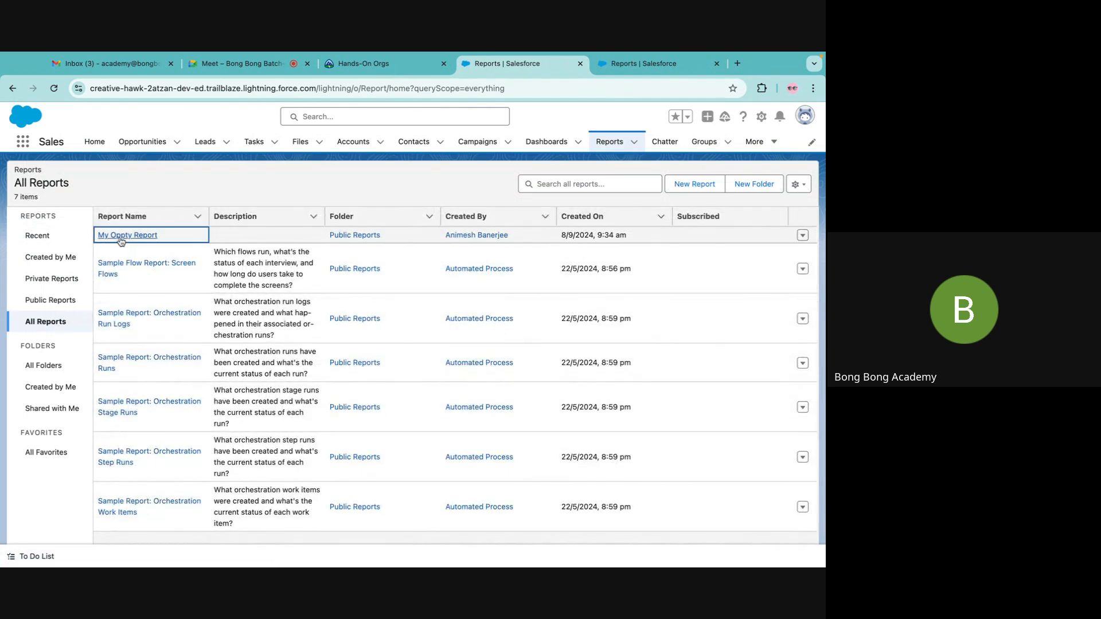
left_click(123, 237)
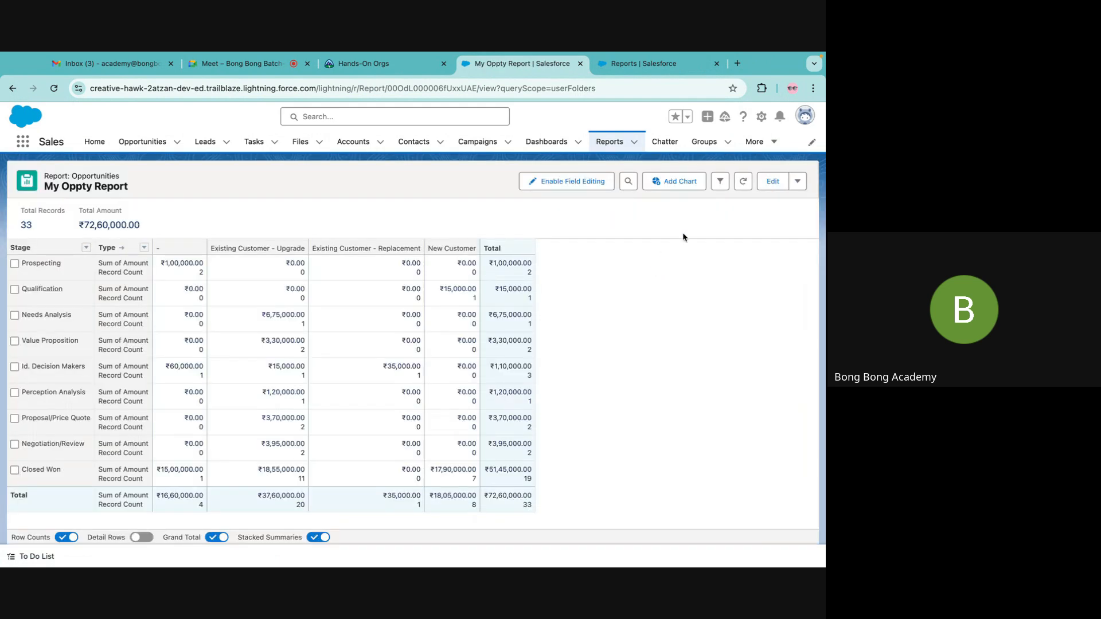
Step: Open the subscription settings of My Oppty Report, set the frequency to Daily, and check the available send times
left_click(798, 181)
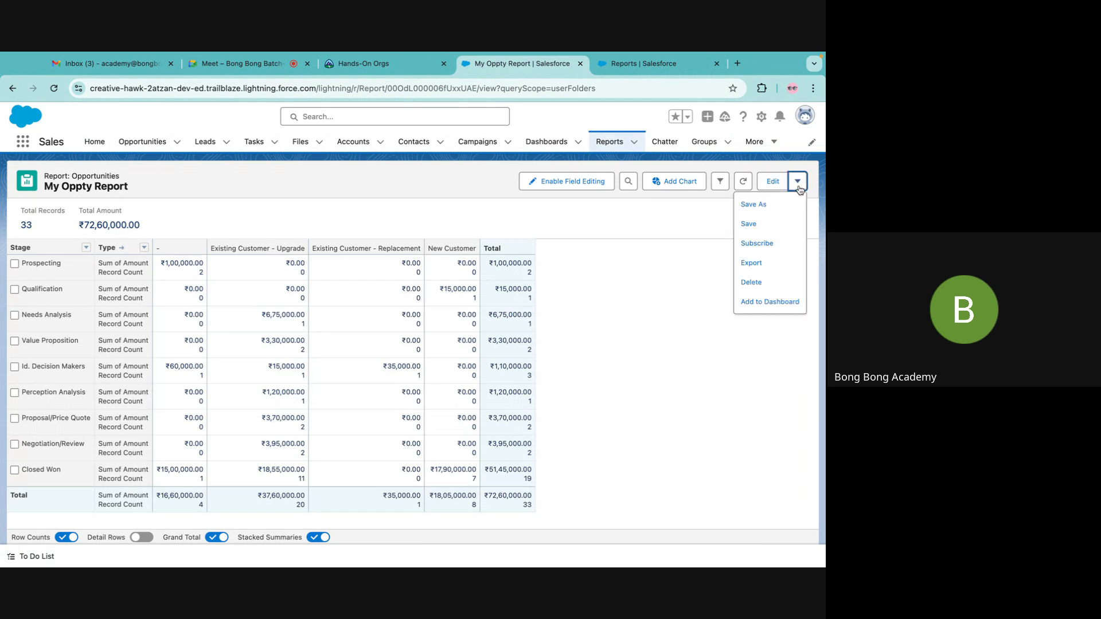
left_click(755, 244)
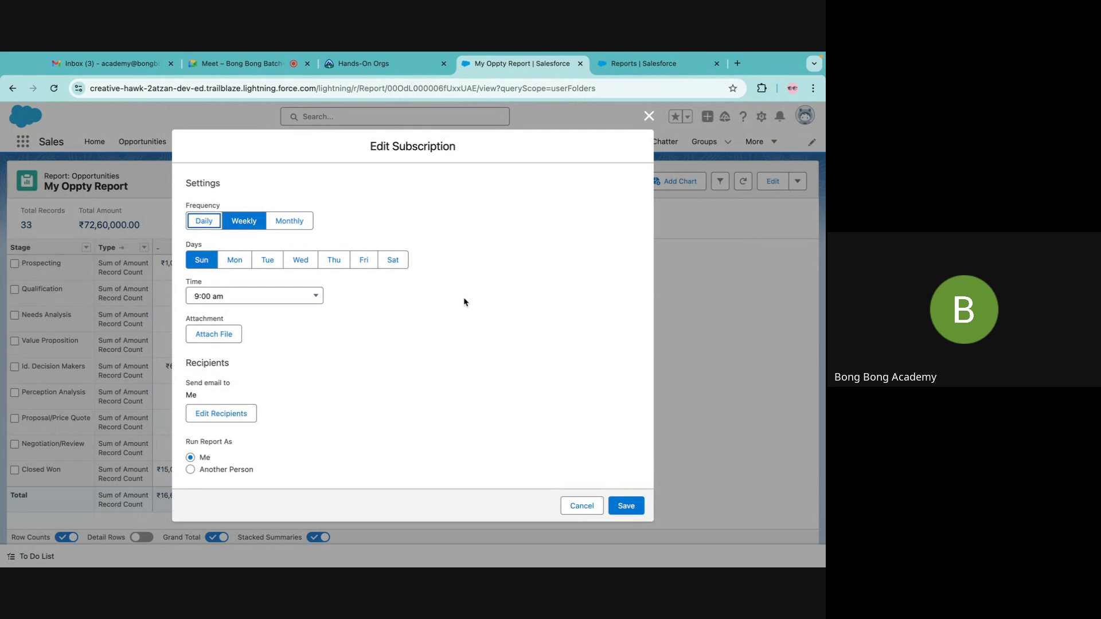
left_click(210, 219)
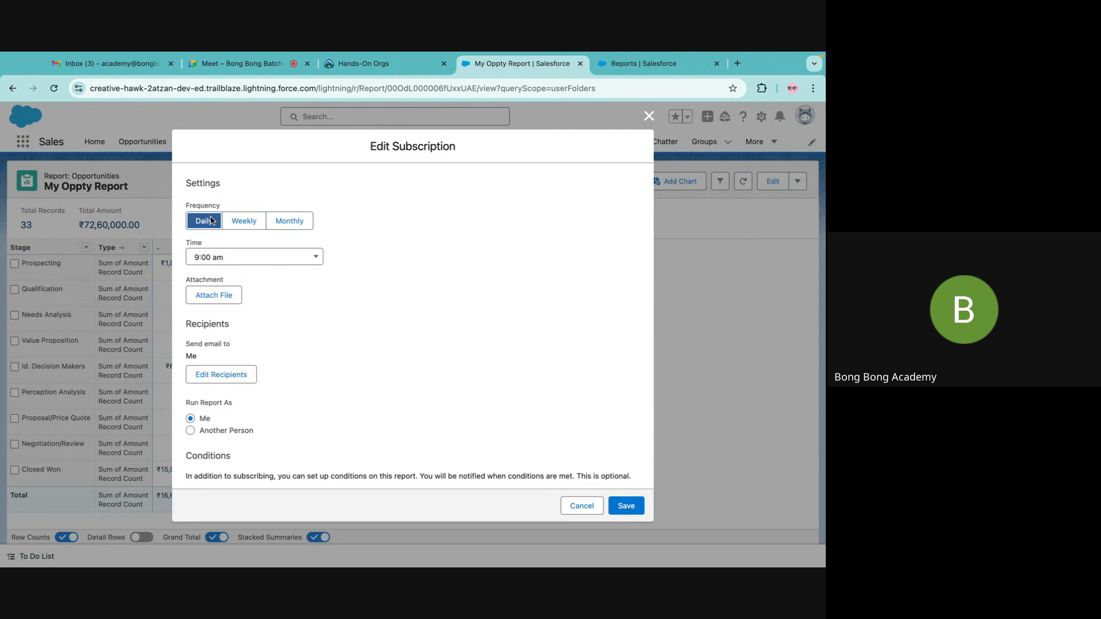
left_click(231, 262)
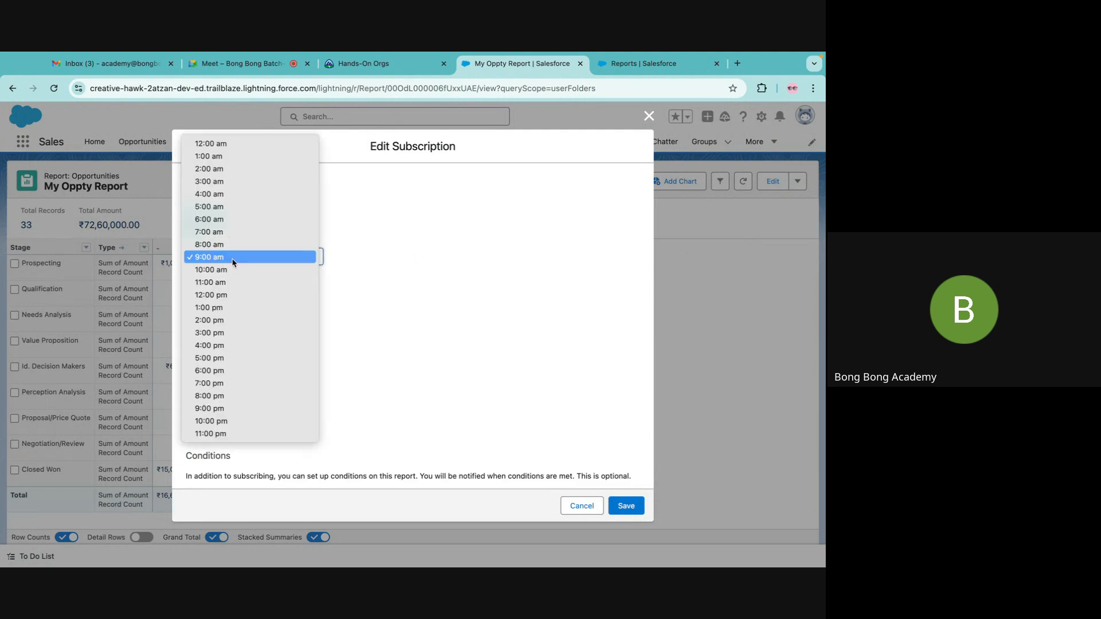
key("Escape")
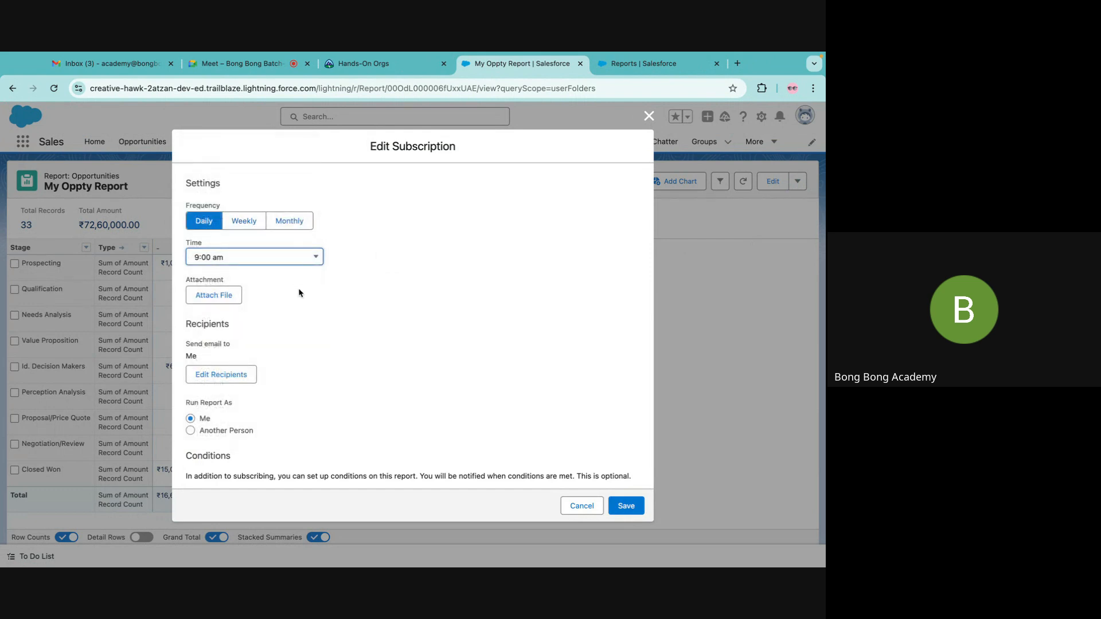
Step: Add Integration User to the subscription's recipients and return to the subscription settings
left_click(211, 379)
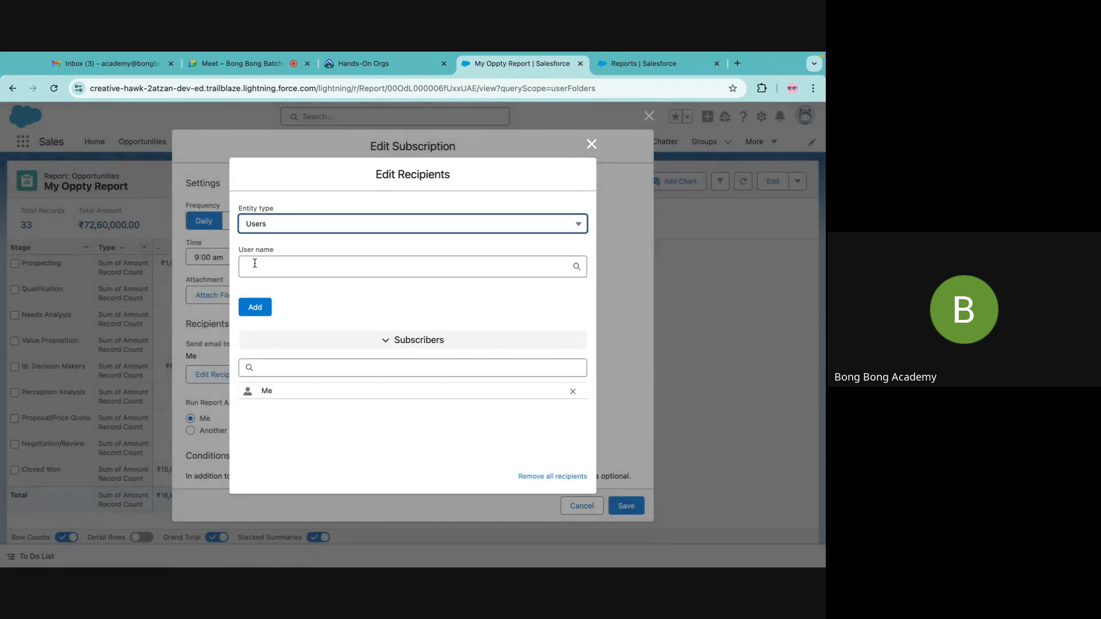
left_click(254, 264)
left_click(287, 292)
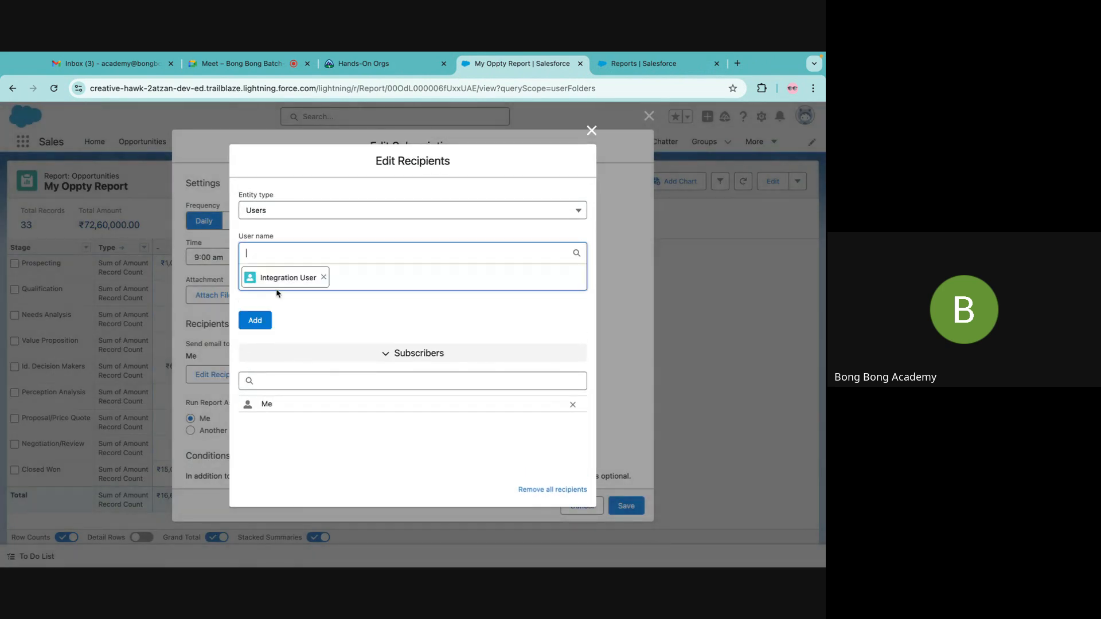
left_click(253, 319)
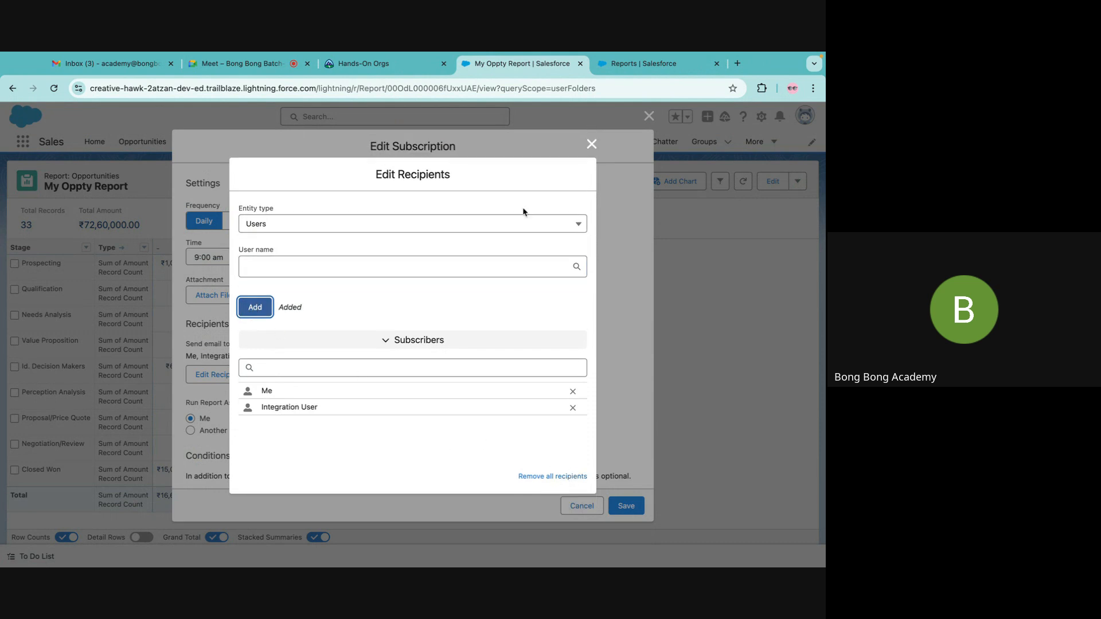
left_click(592, 144)
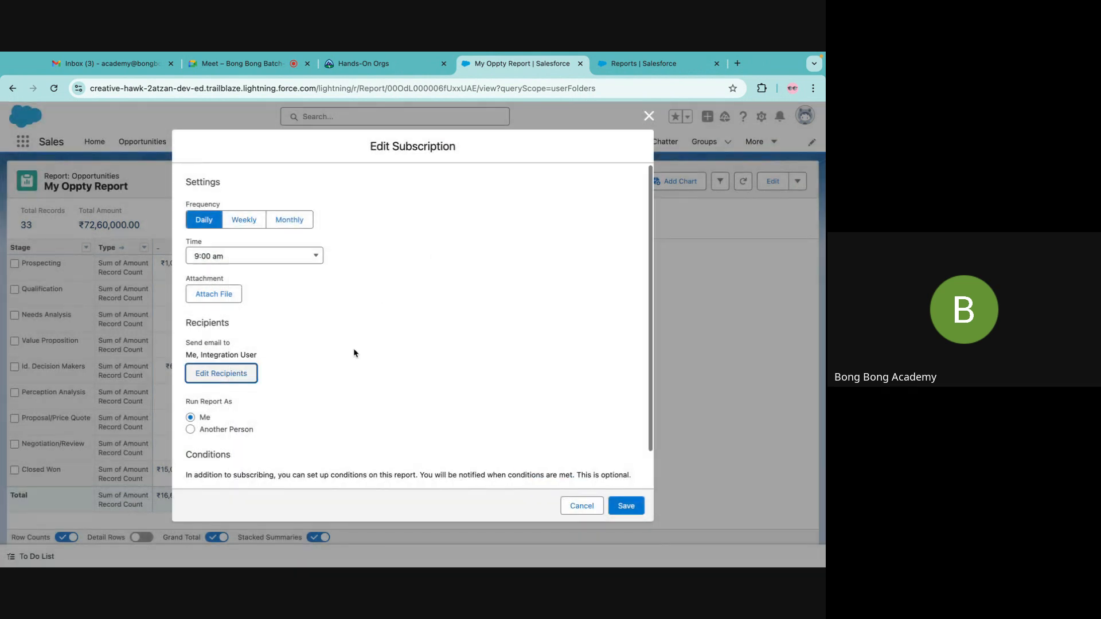
Step: Enable conditions for the subscription, review the condition and Run Report As settings, and close the subscription without saving
scroll(354, 353, "down", 2)
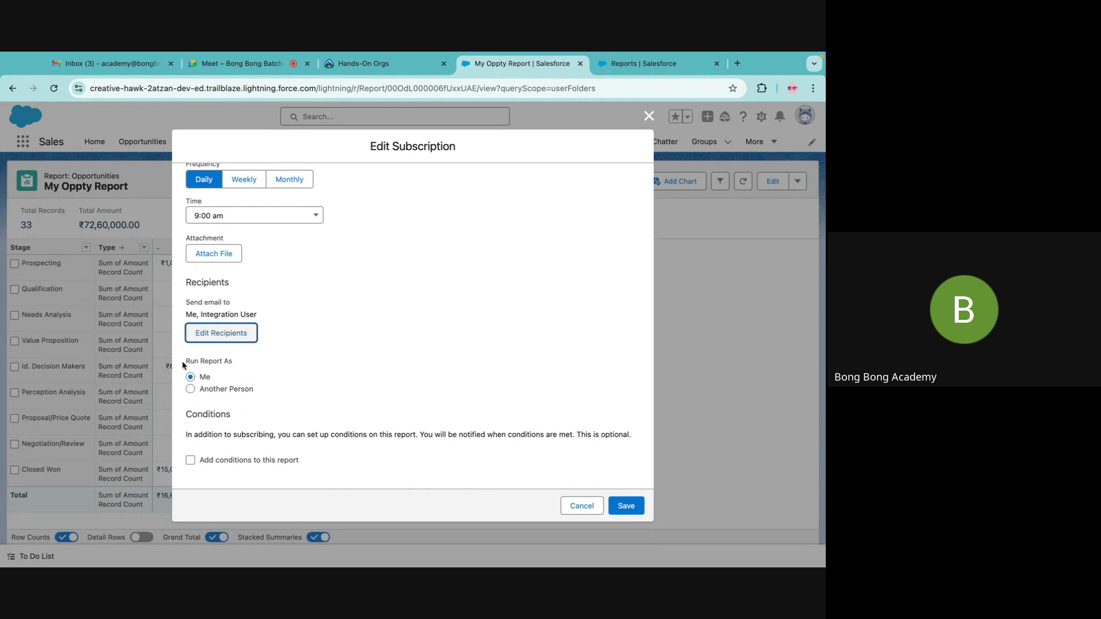
left_click_drag(184, 360, 257, 363)
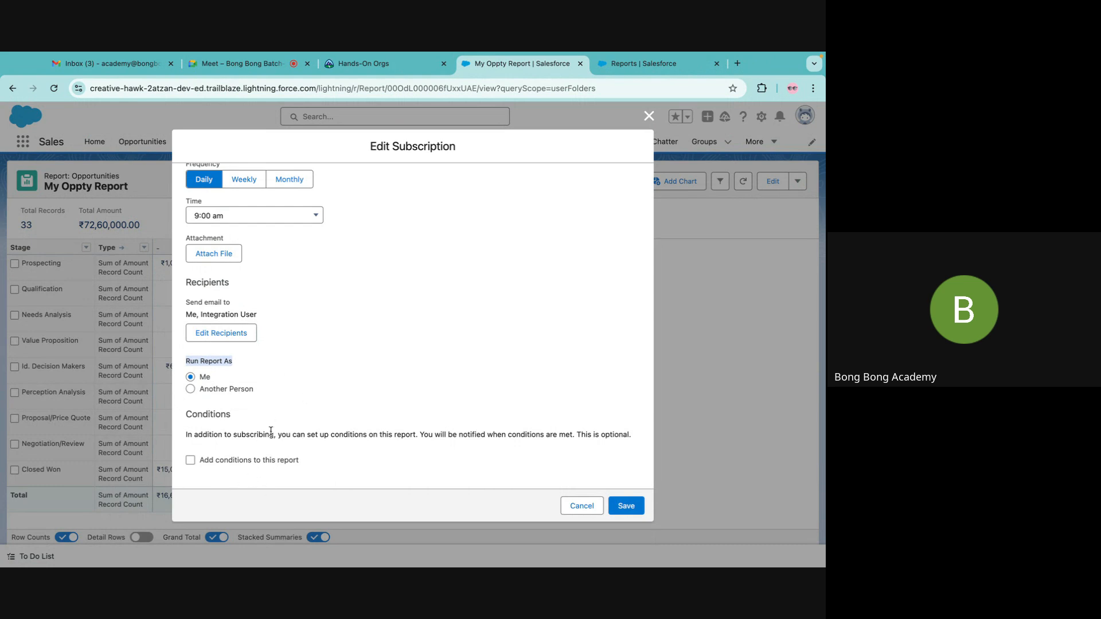
scroll(277, 419, "up", 1)
scroll(278, 419, "down", 1)
left_click(252, 460)
scroll(334, 399, "down", 3)
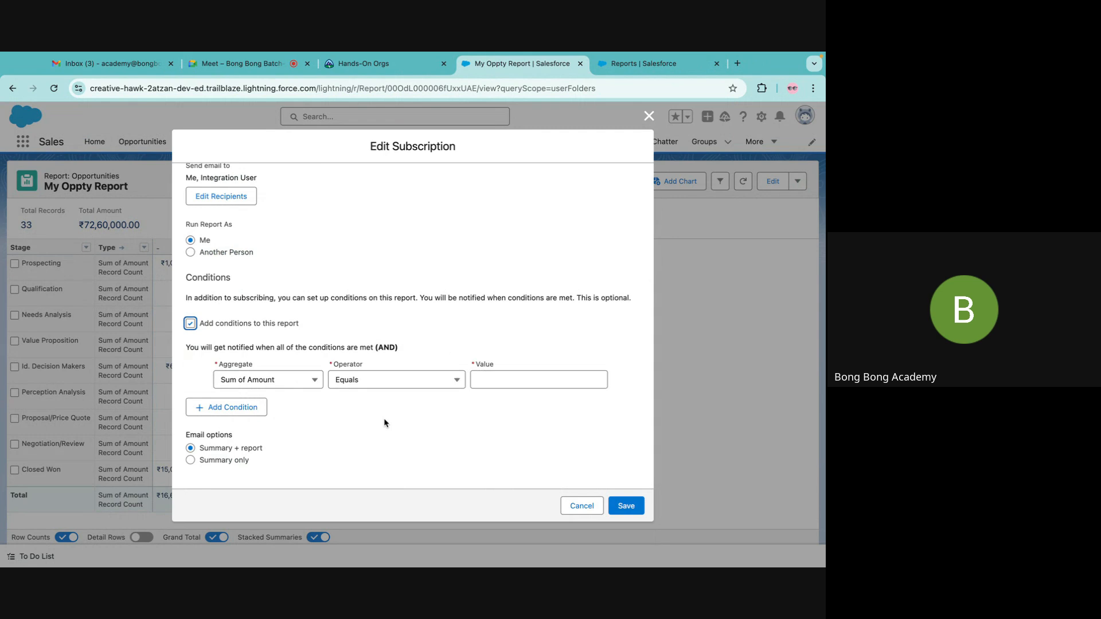
scroll(384, 423, "up", 1)
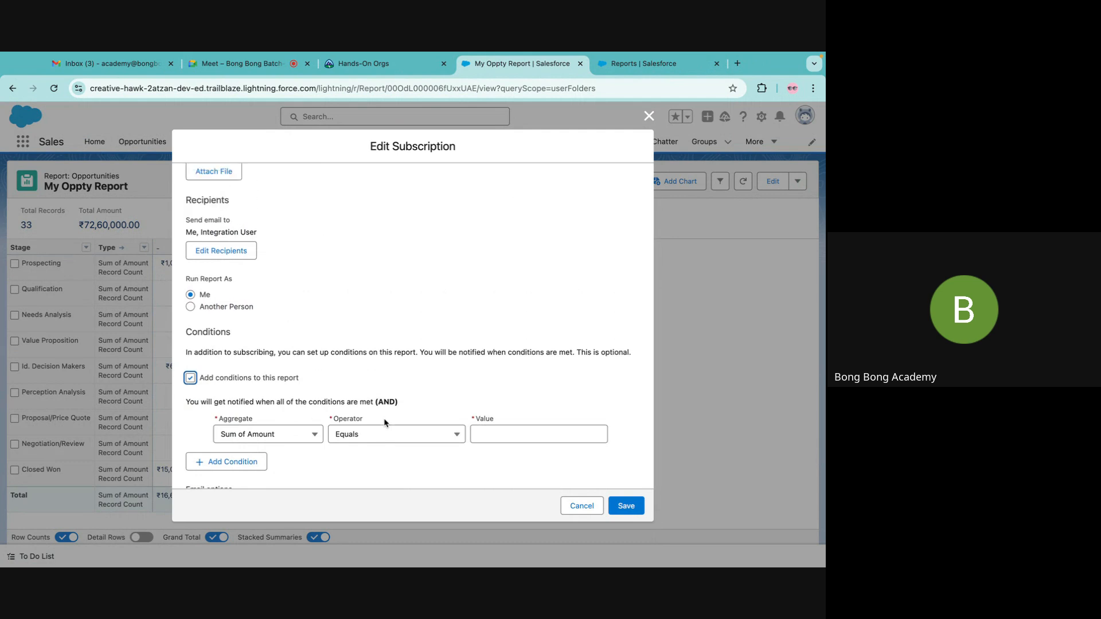
scroll(384, 423, "up", 2)
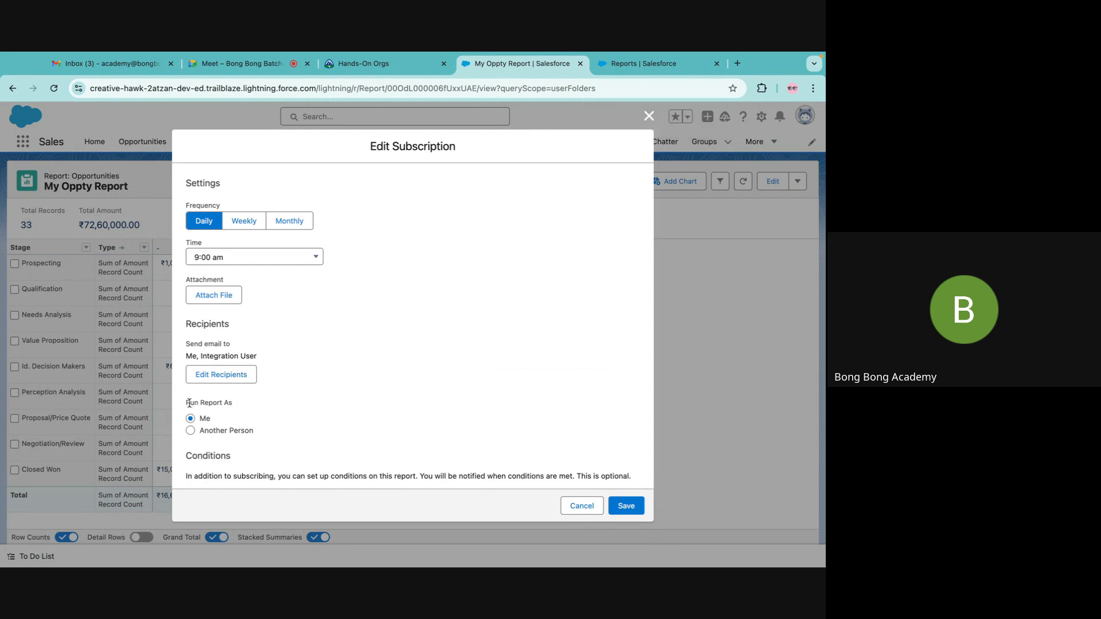
left_click_drag(189, 403, 263, 406)
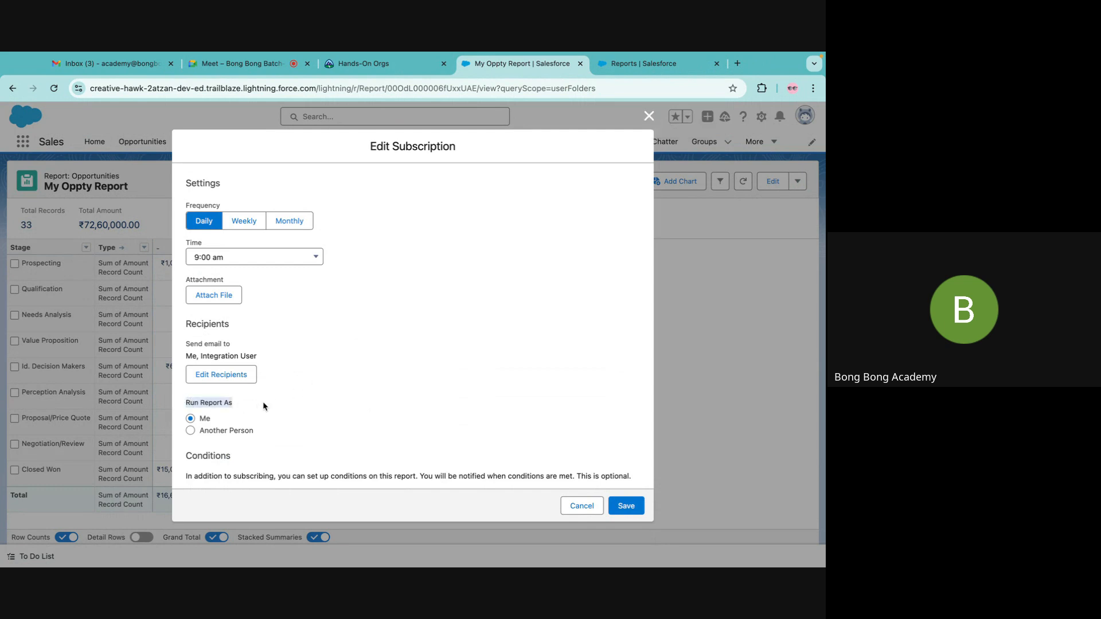
left_click(649, 117)
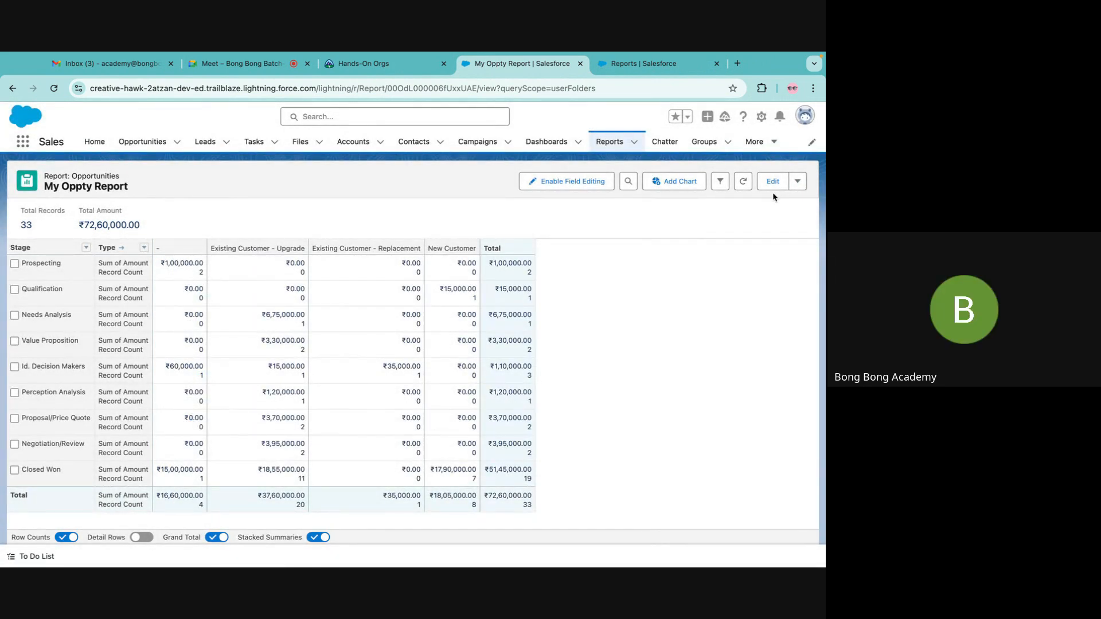
left_click(798, 183)
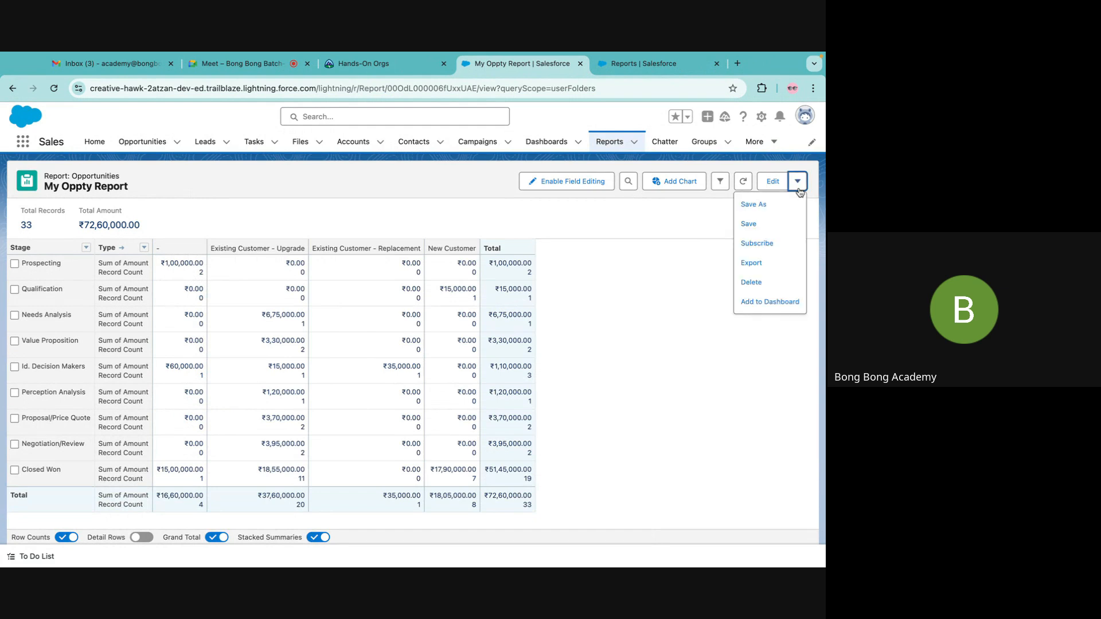
left_click(643, 242)
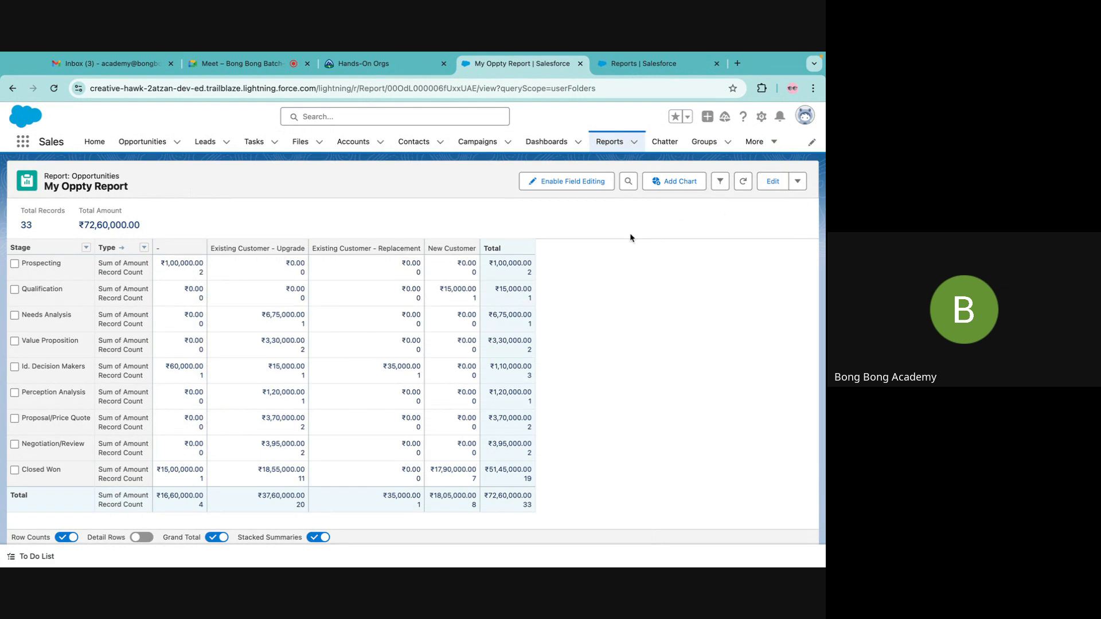
Step: Start a new dashboard and name it "My Dashboard", leaving the description empty
left_click(545, 148)
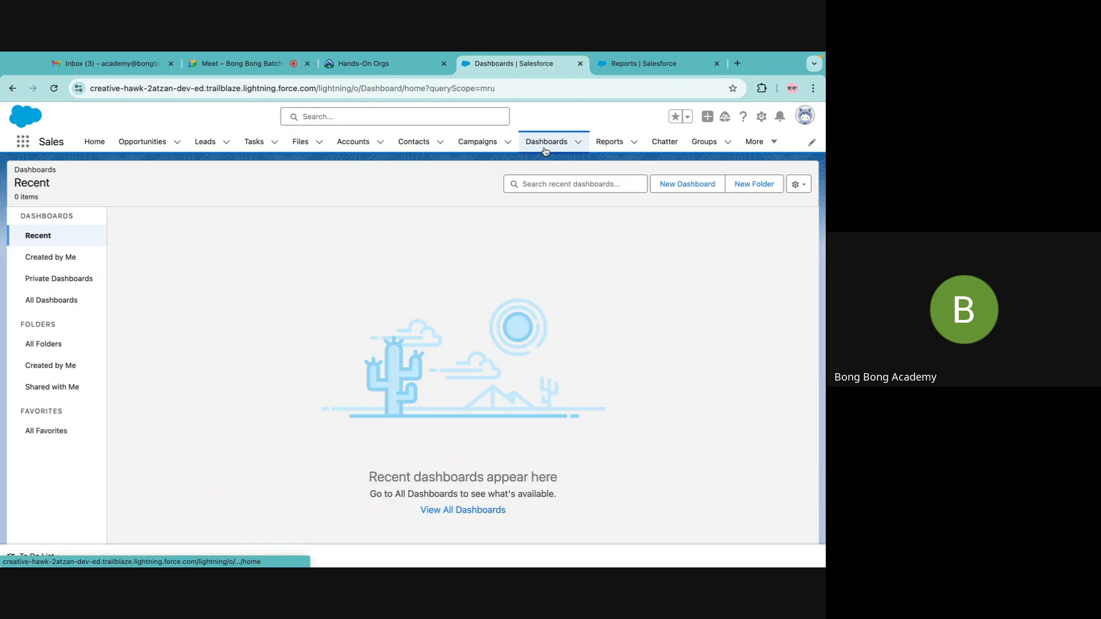
left_click(688, 185)
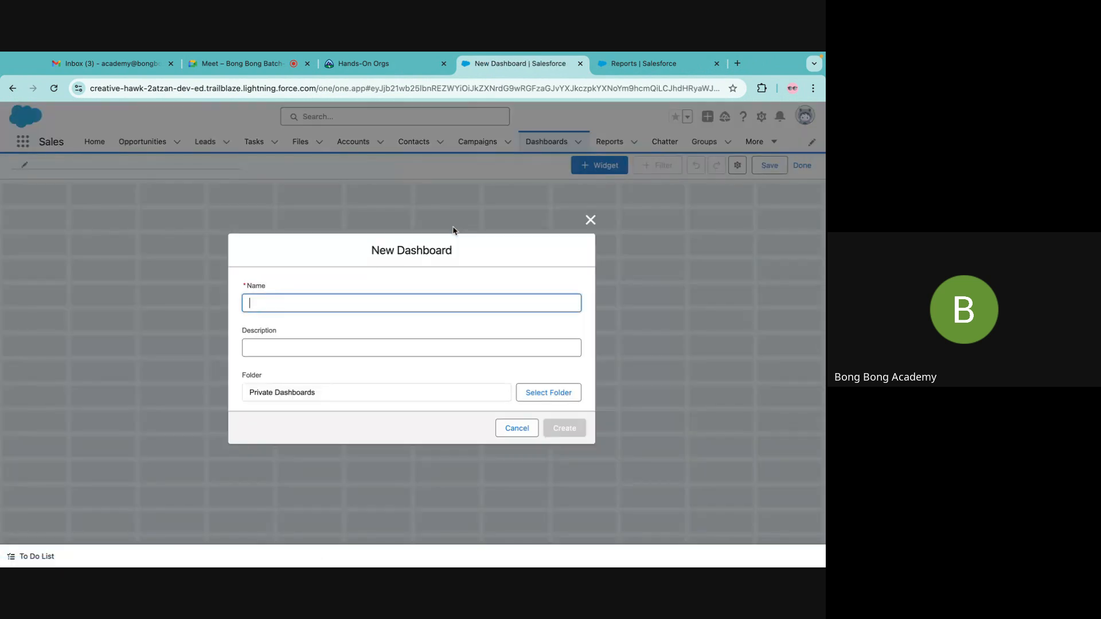
type("My")
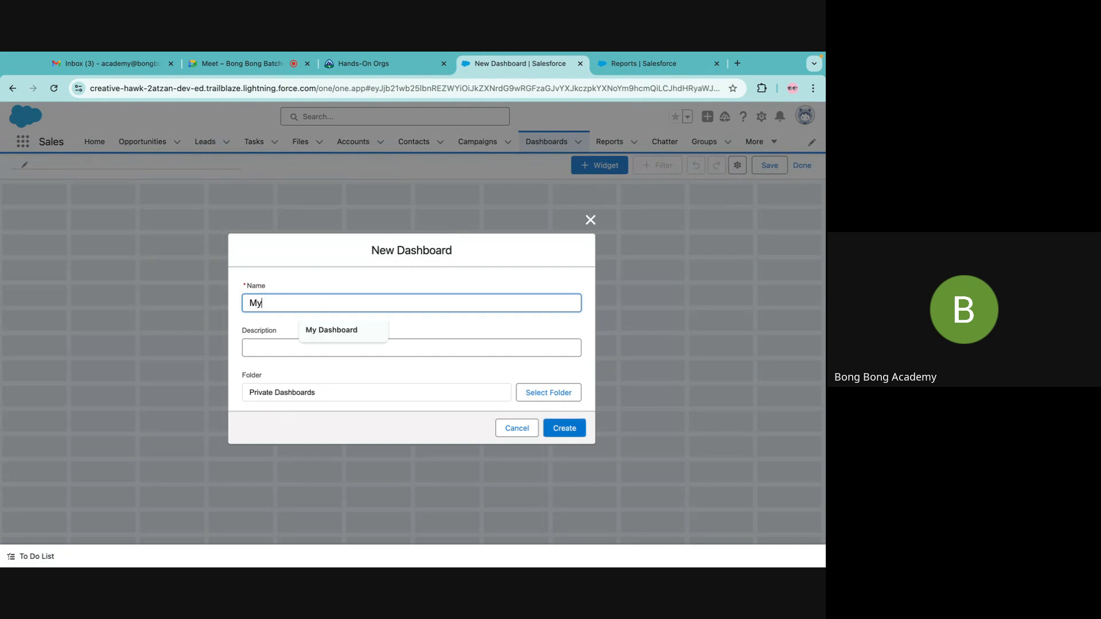
type(" Dashboard")
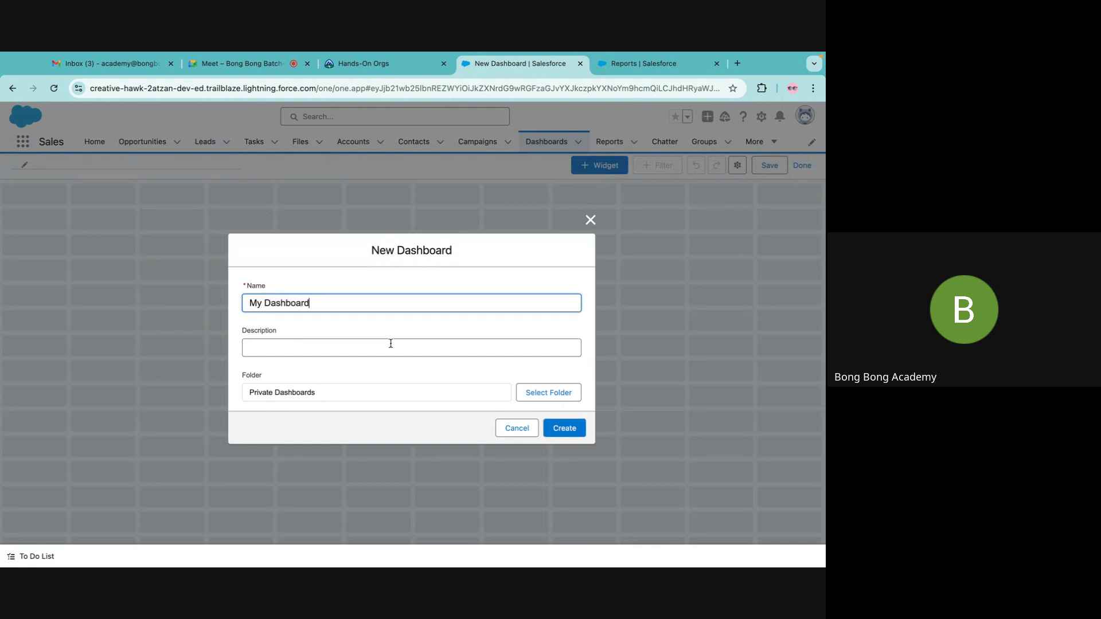
left_click(392, 348)
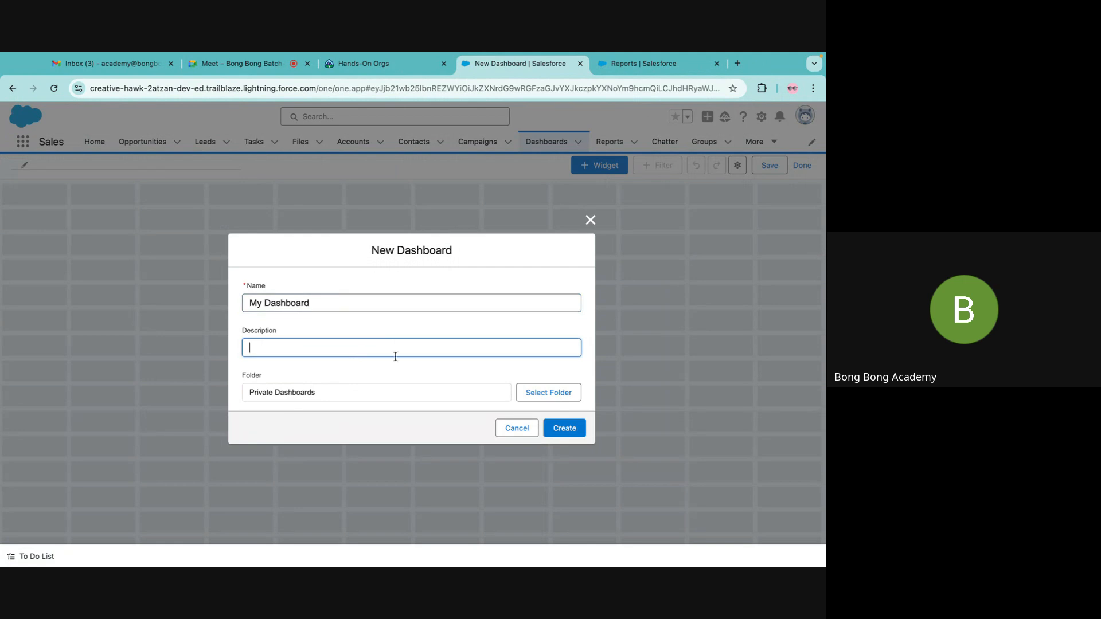
Step: Add a new dashboard folder labelled "Public", choose it as the storage location, and create the dashboard
left_click(560, 393)
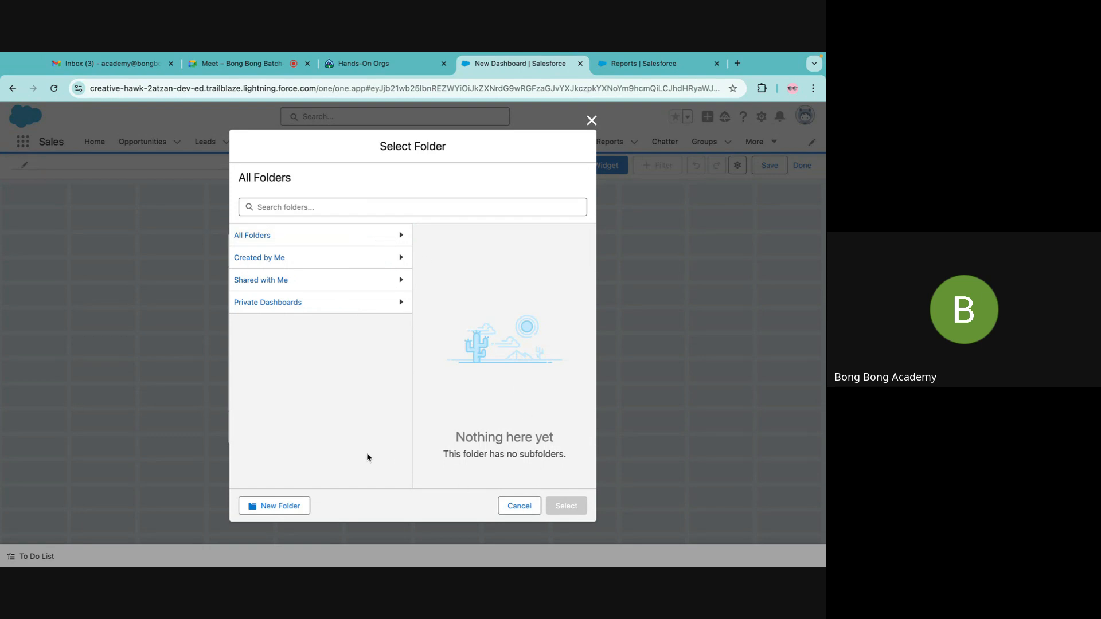
left_click(281, 507)
type("Pu")
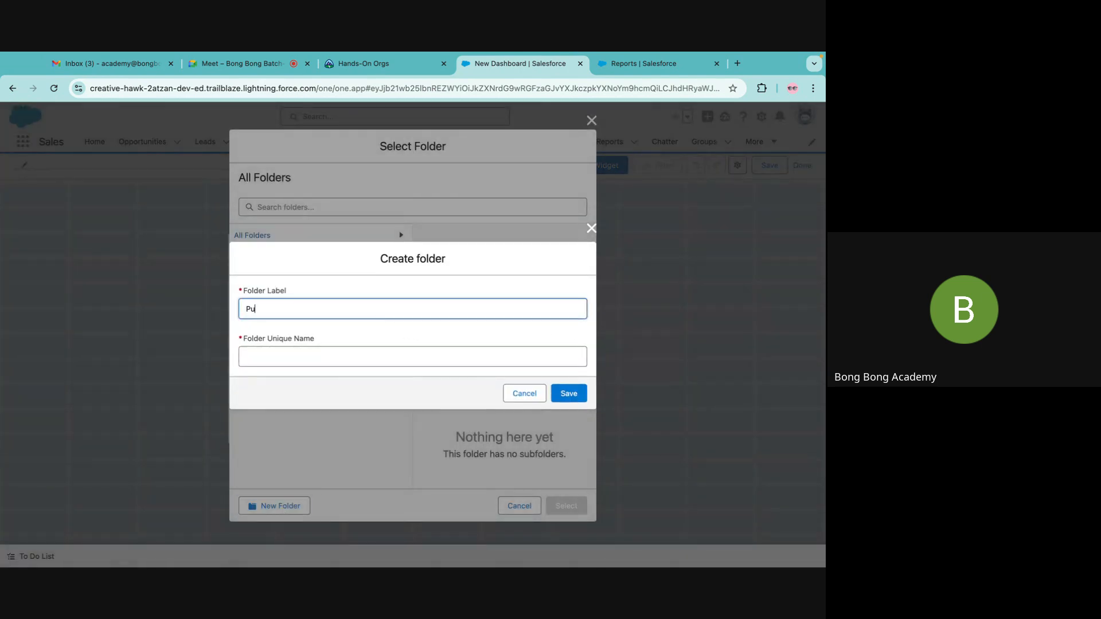
type("blic")
left_click(525, 360)
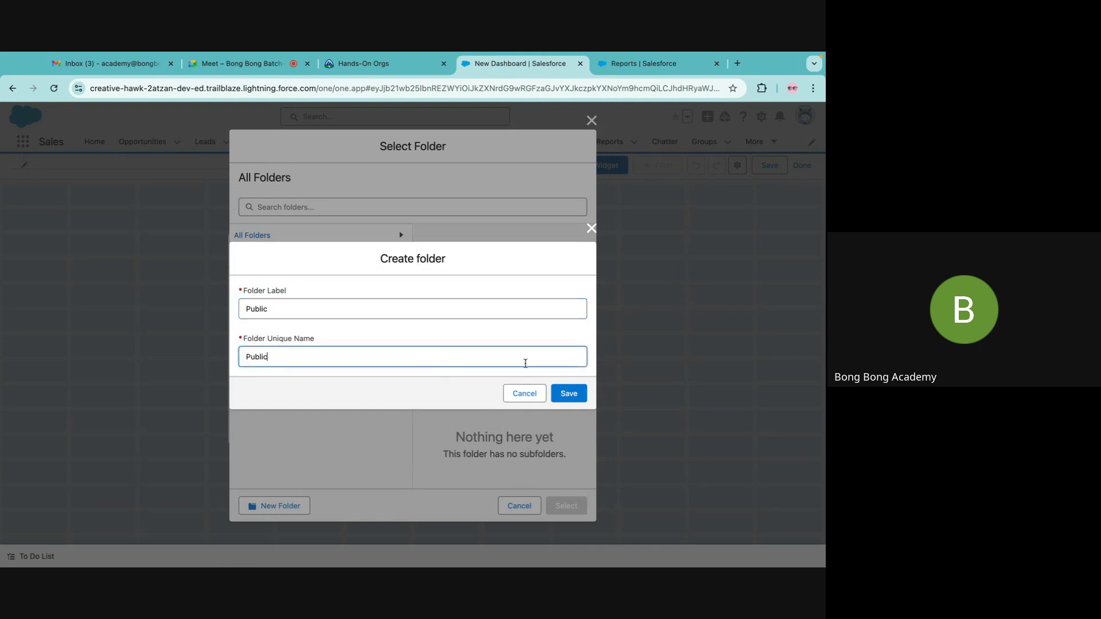
left_click(569, 394)
left_click(559, 506)
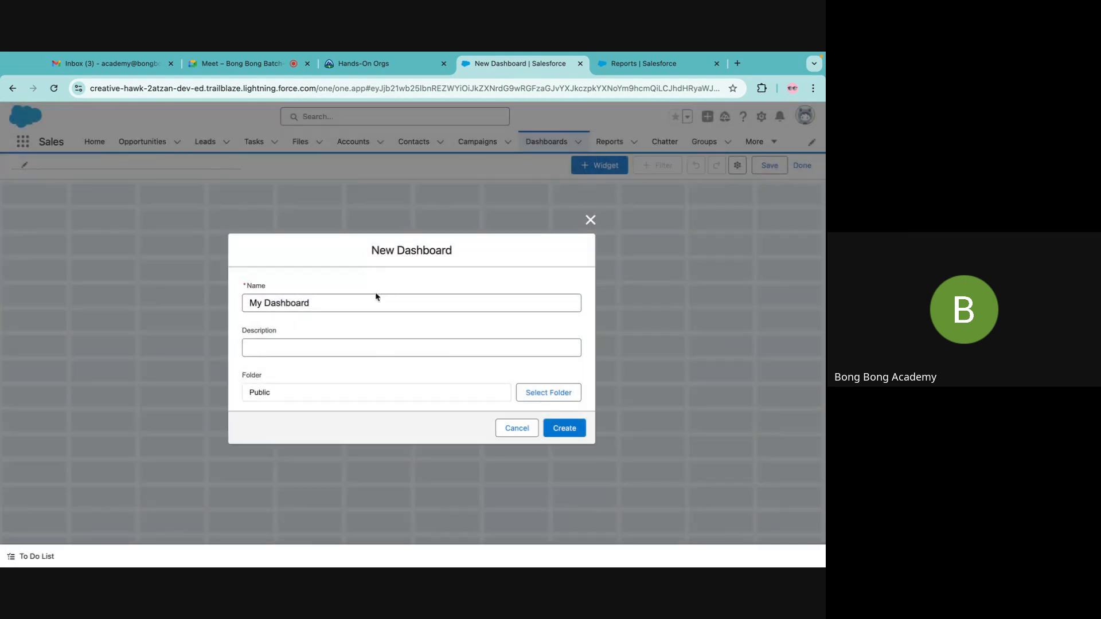
left_click(561, 433)
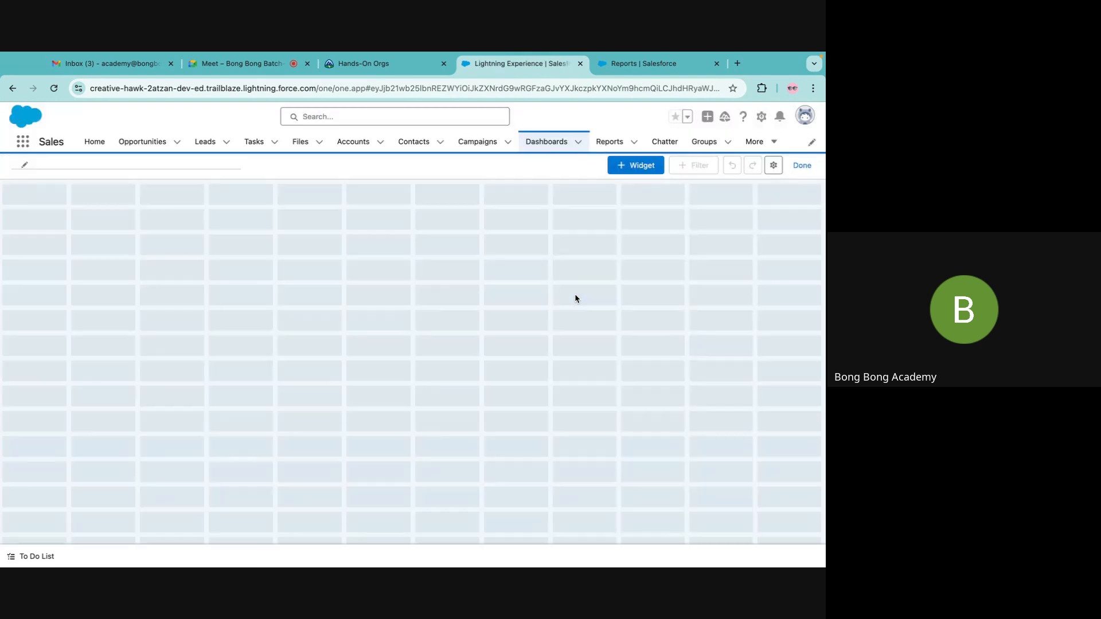
Step: Add a chart or table widget to the dashboard with My Oppty Report as its source
left_click(595, 169)
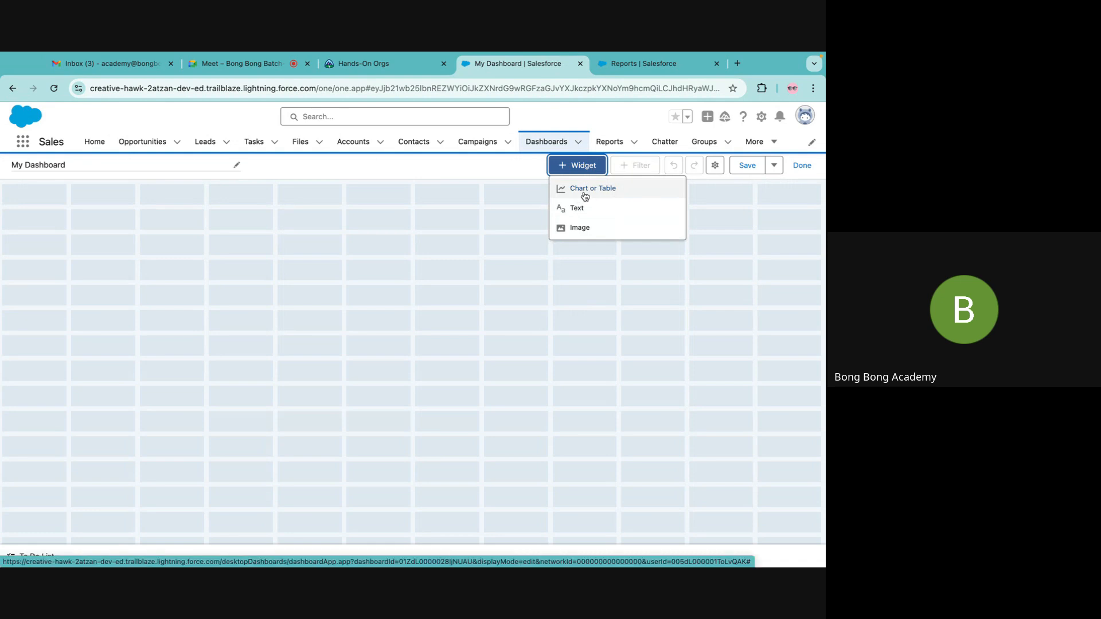
left_click(585, 195)
left_click(305, 290)
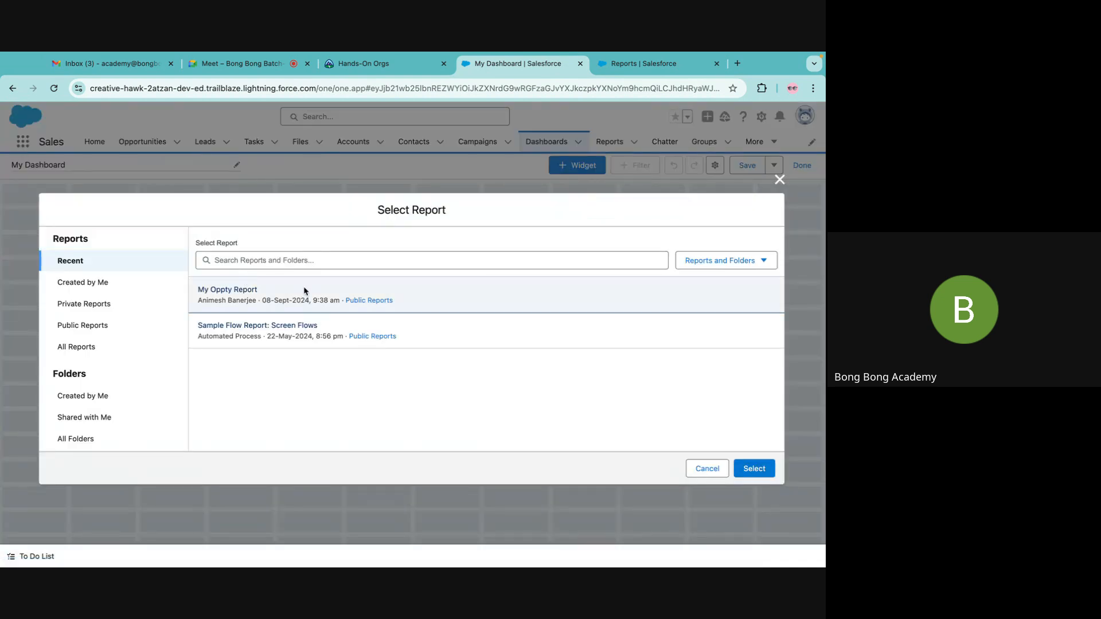
left_click(753, 471)
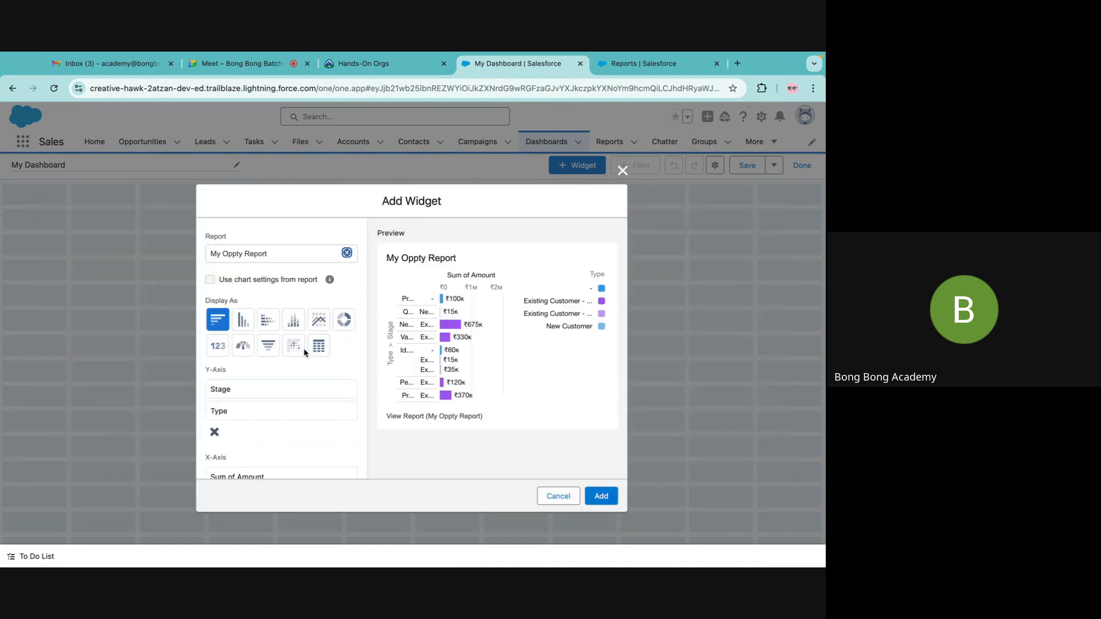
Step: Preview My Oppty Report in each available display type, including donut, line, stacked, metric, gauge, funnel, scatter and table
left_click(345, 324)
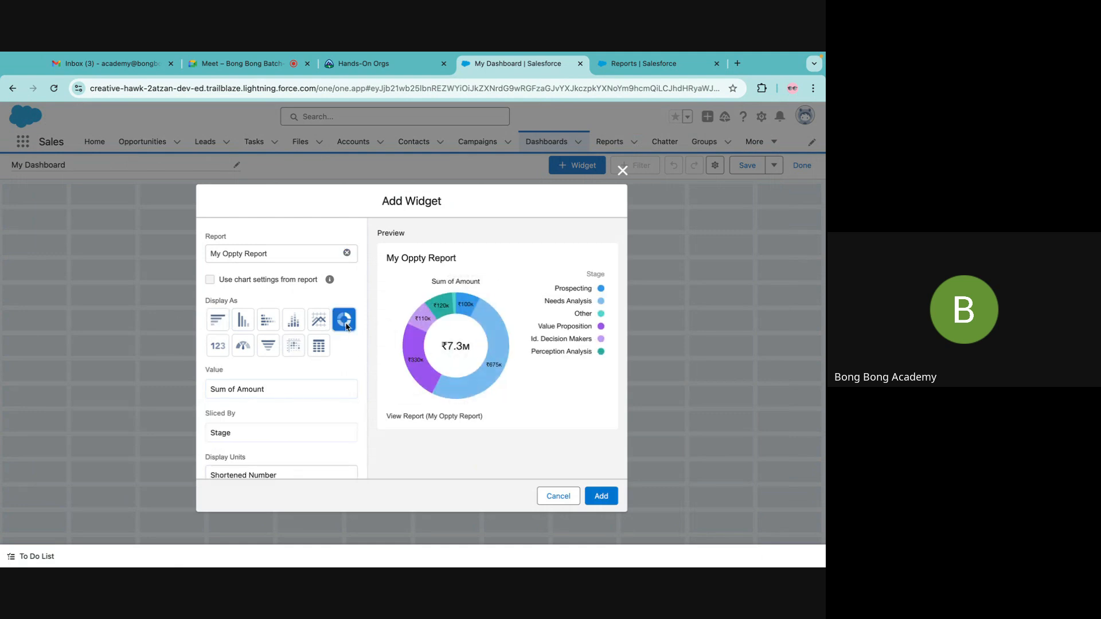
left_click(319, 325)
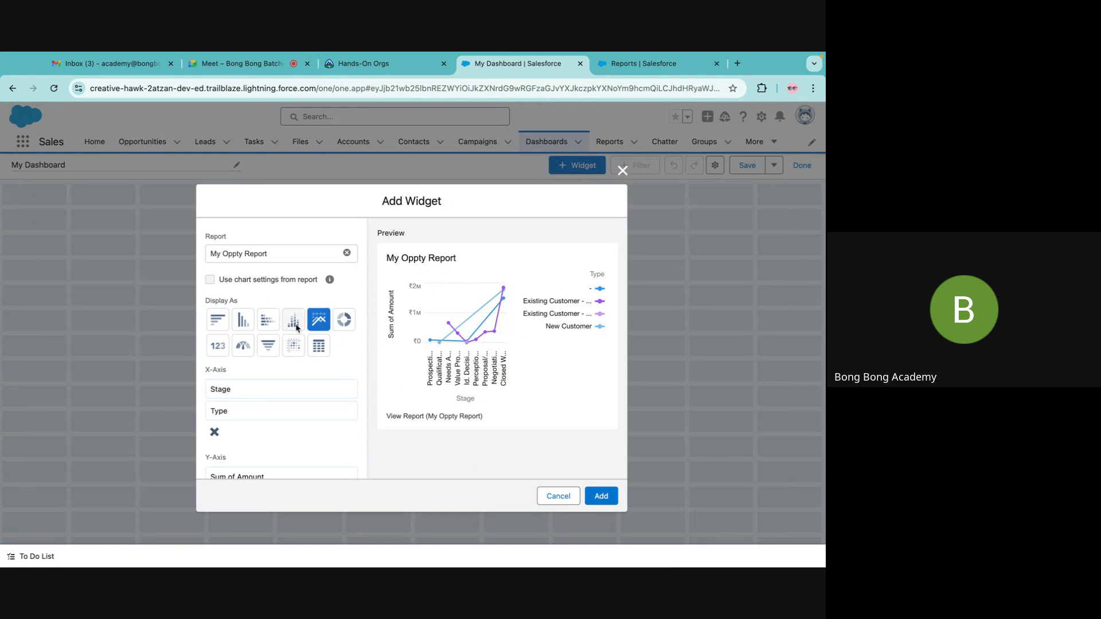
left_click(293, 325)
left_click(266, 324)
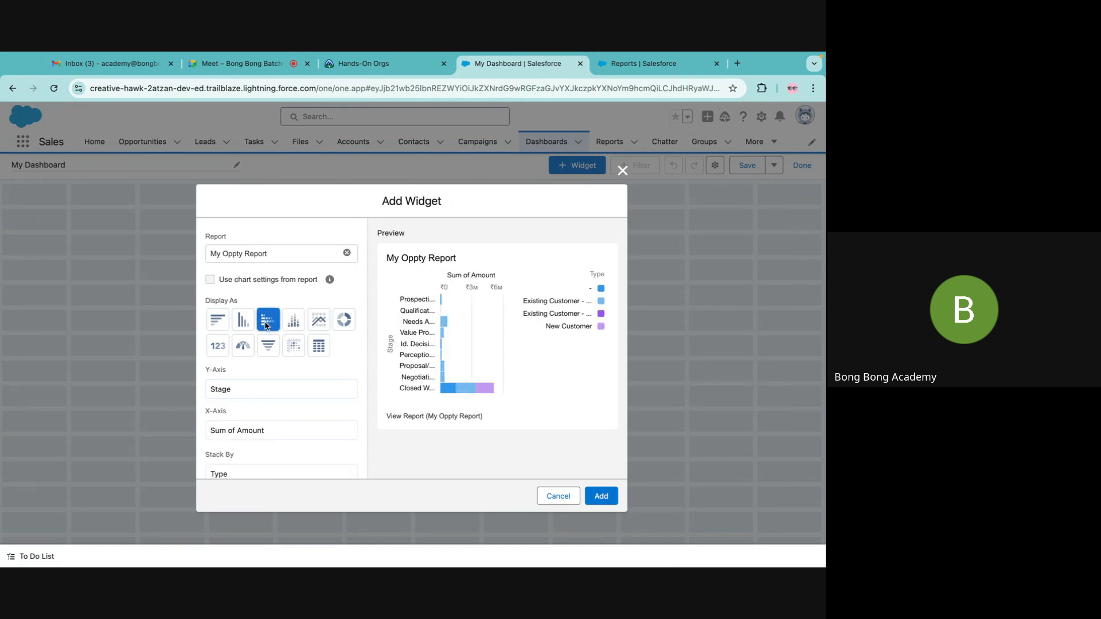
left_click(243, 323)
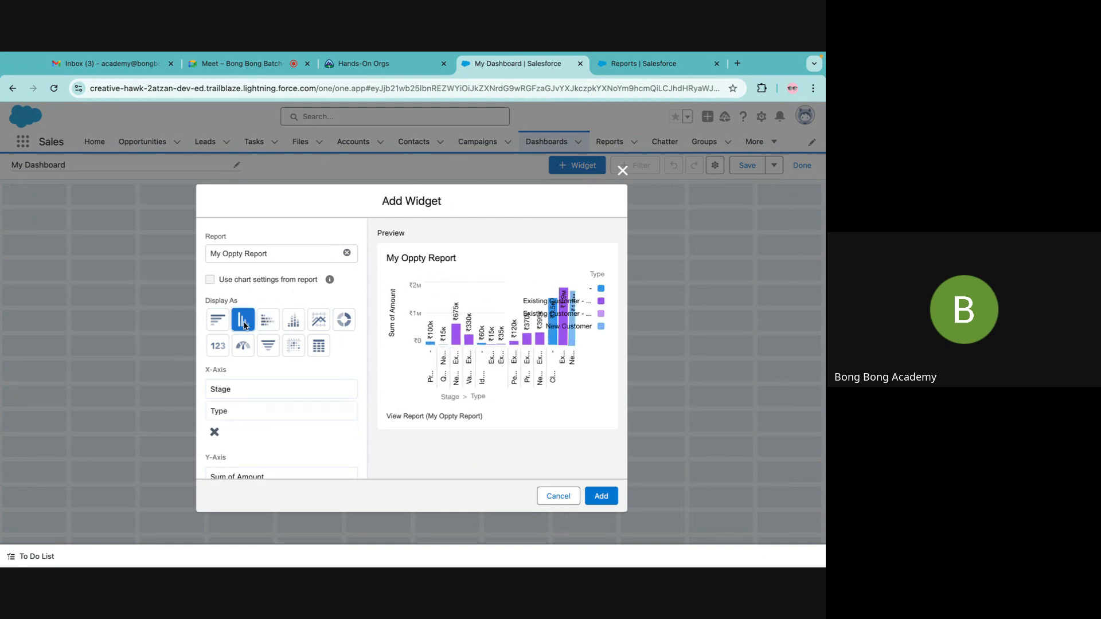
left_click(218, 325)
left_click(217, 346)
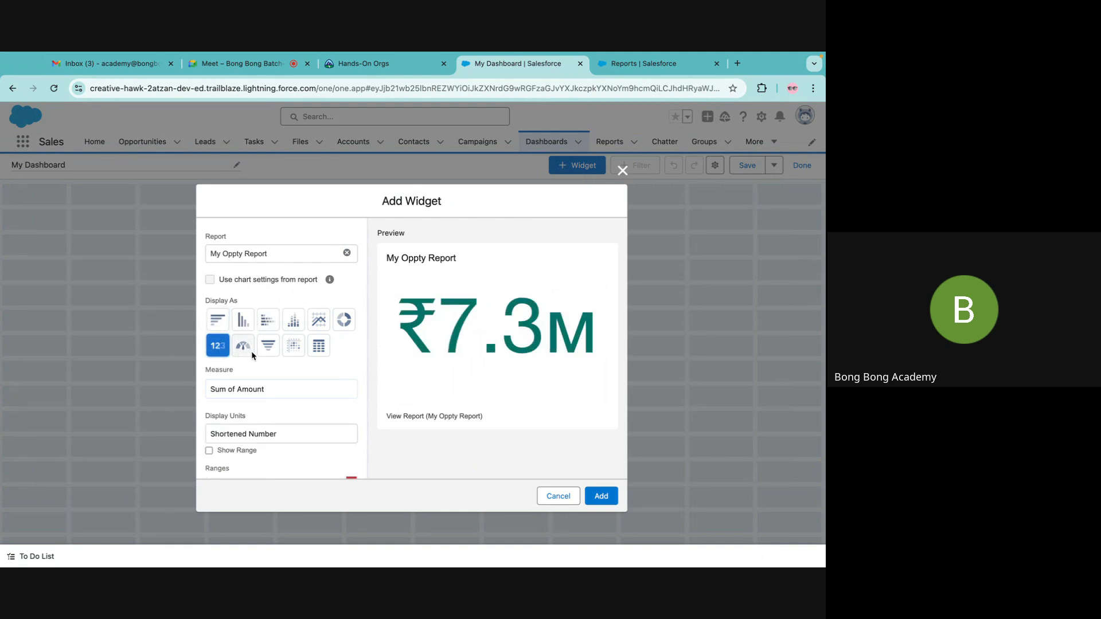
left_click(245, 349)
left_click(269, 349)
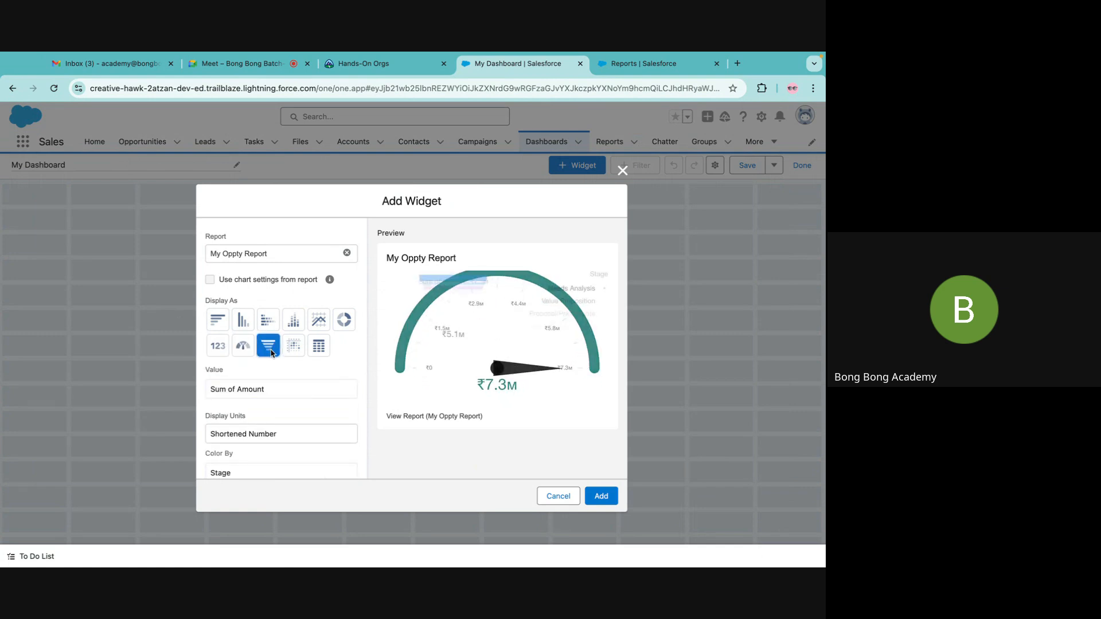
left_click(294, 347)
left_click(319, 347)
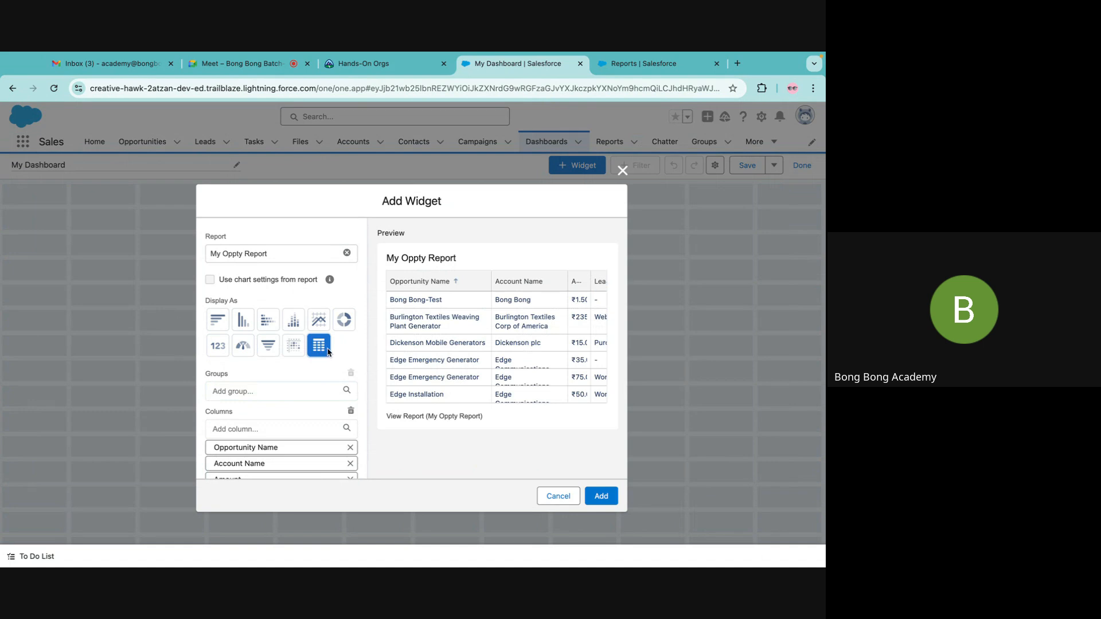
Step: Display My Oppty Report as a stacked horizontal bar chart and add the widget to the dashboard
left_click(268, 320)
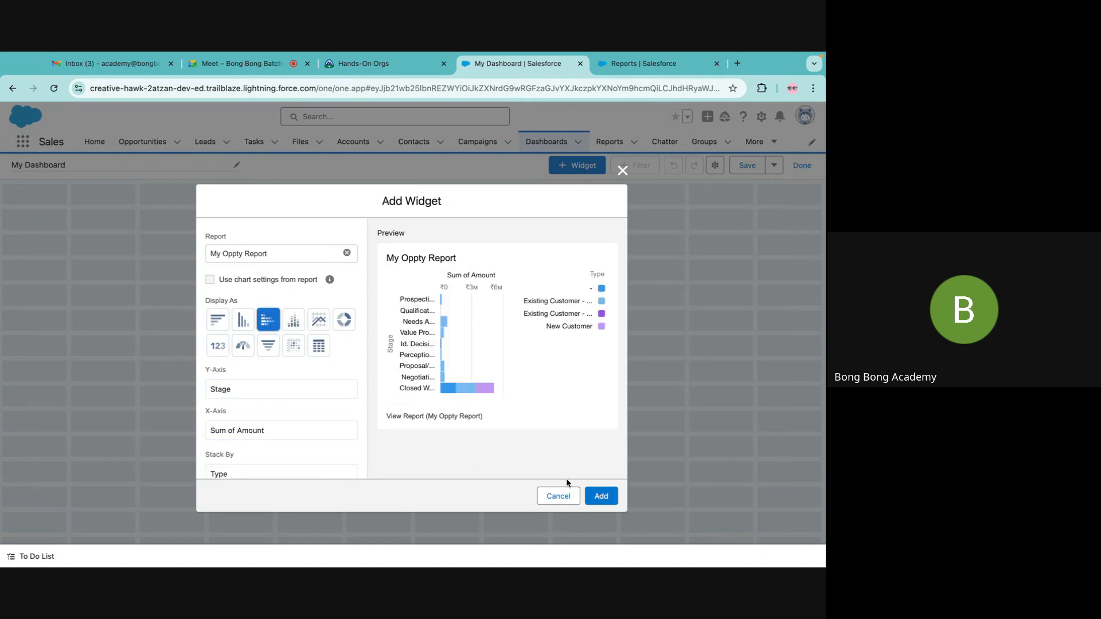
left_click(601, 496)
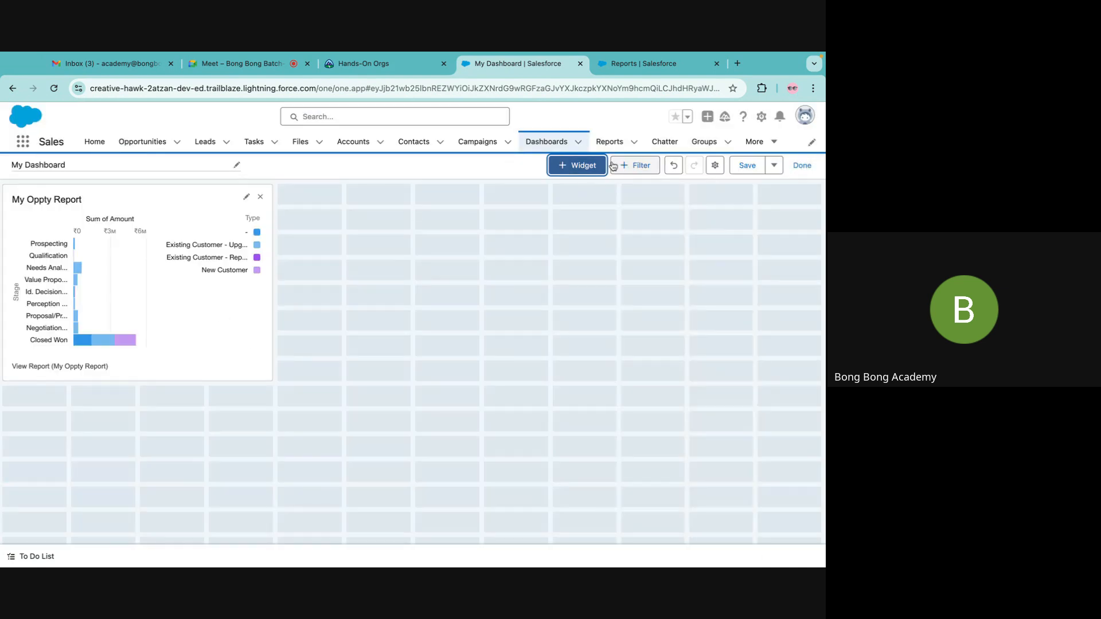
Step: Add a second chart widget from My Oppty Report, displayed as a donut chart
left_click(581, 167)
left_click(587, 189)
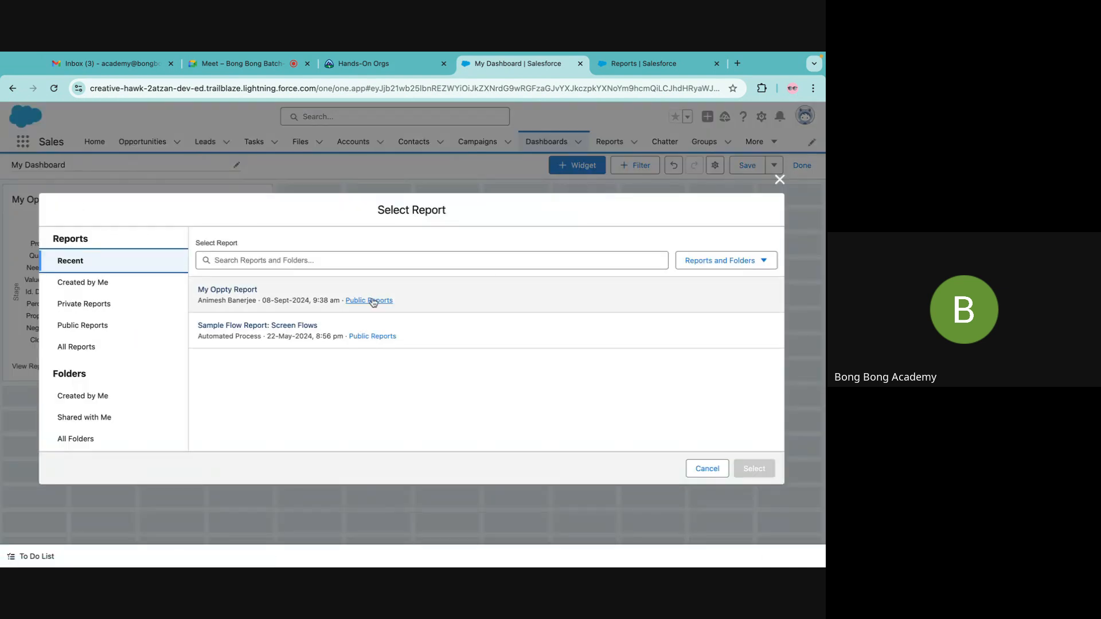
left_click(245, 300)
left_click(754, 468)
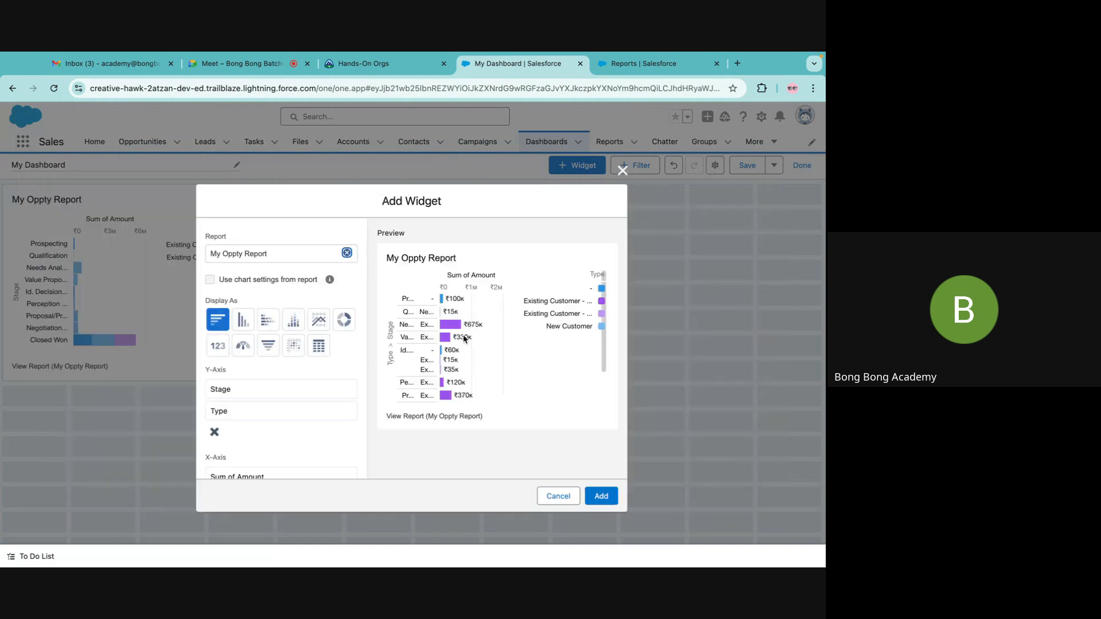
left_click(344, 320)
left_click(601, 496)
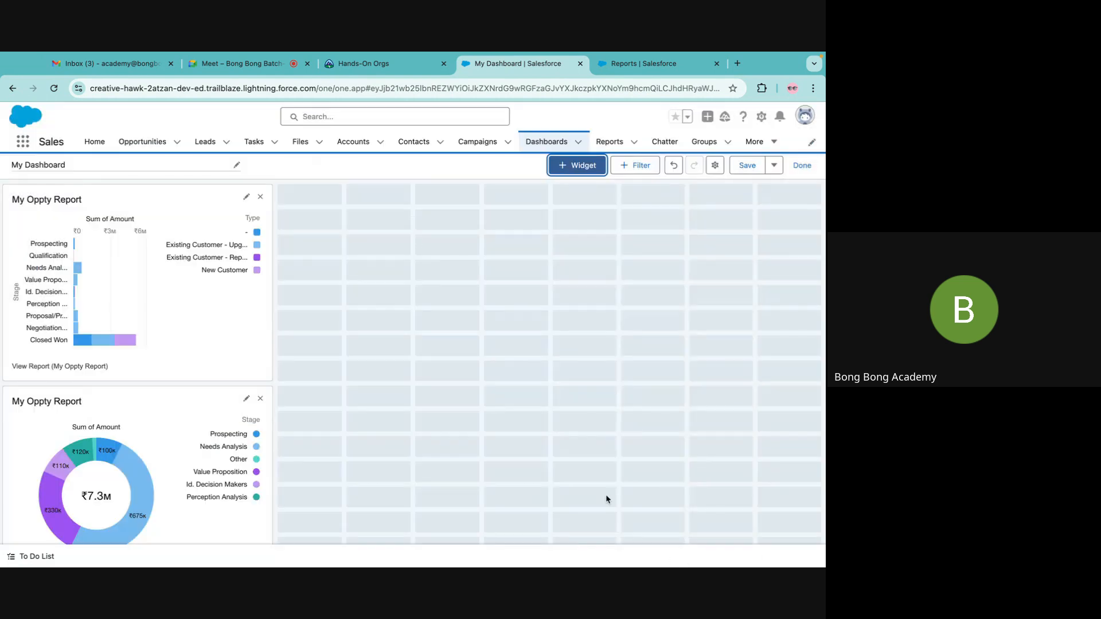
Step: Move the donut chart widget to the top row of the dashboard grid, against its right edge
left_click_drag(174, 415, 514, 247)
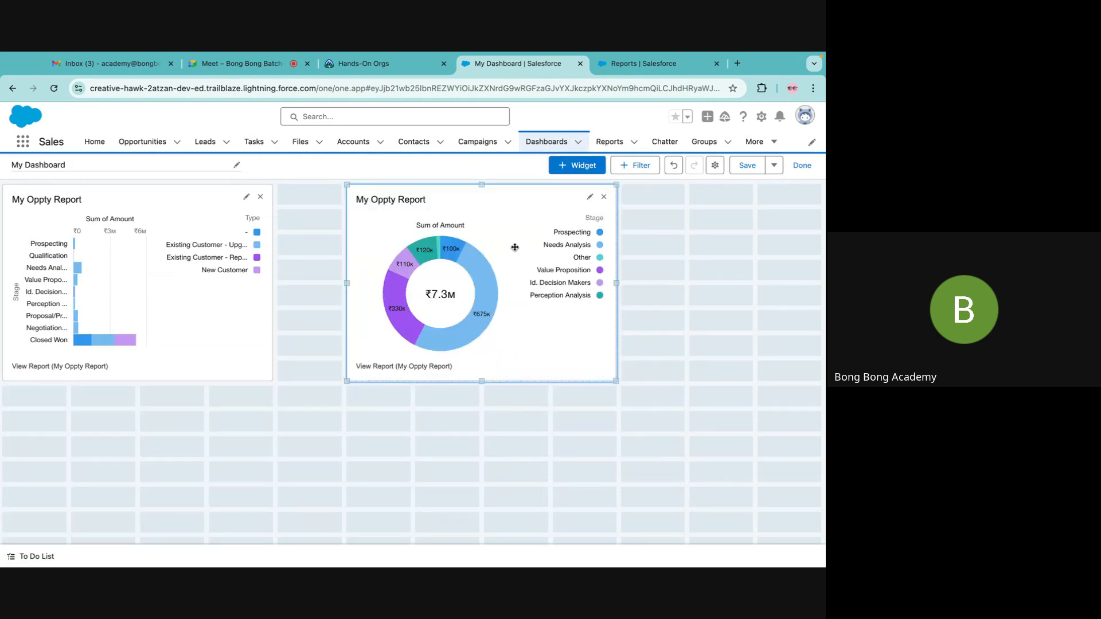
left_click_drag(444, 204, 676, 197)
left_click_drag(583, 211, 637, 201)
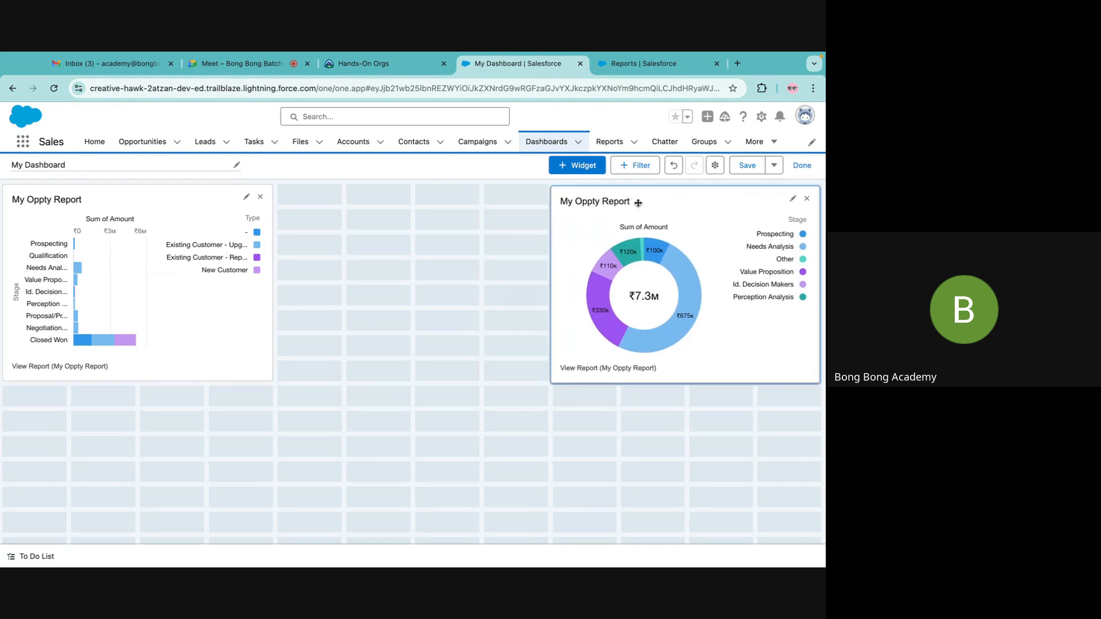
Step: Widen the stacked bar chart widget until it reaches the donut chart, and save the dashboard while leaving the editor
left_click(235, 288)
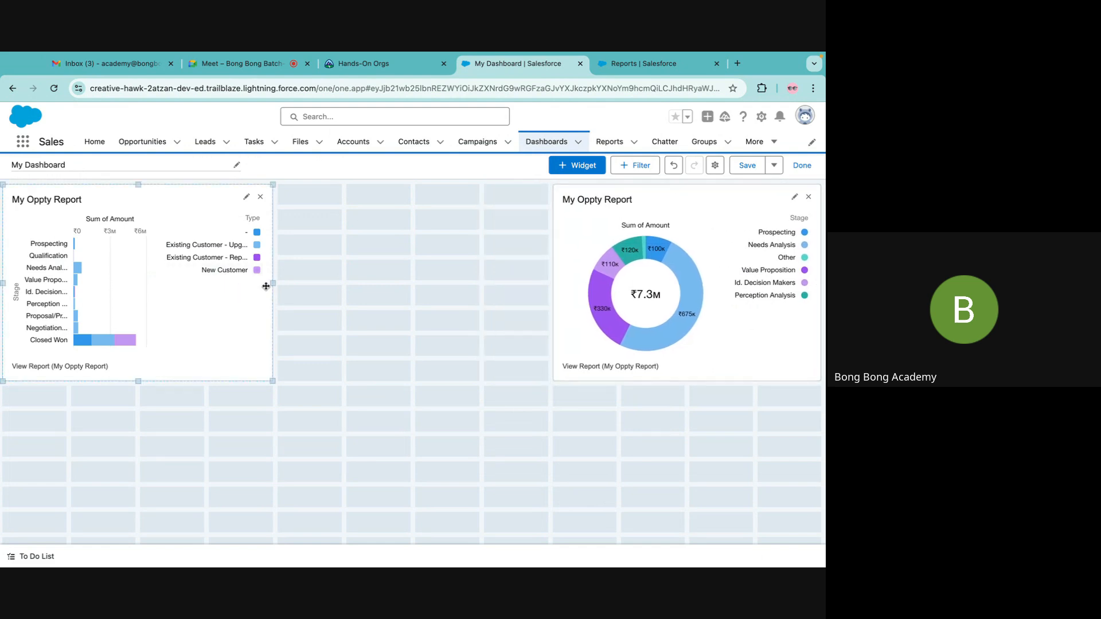
left_click_drag(273, 284, 542, 286)
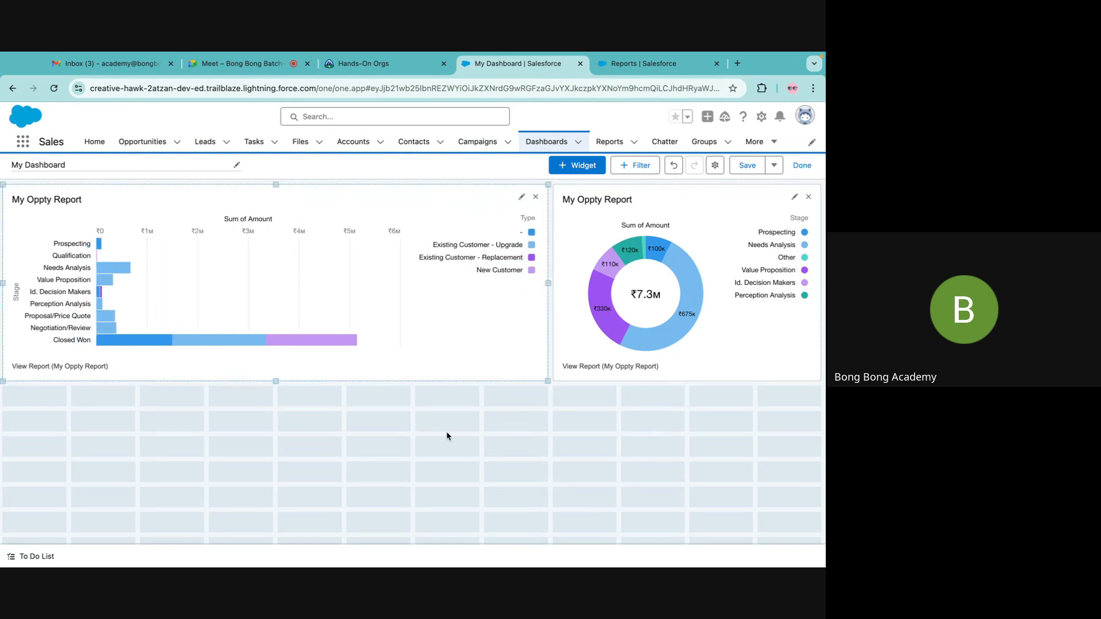
left_click(802, 167)
left_click(565, 381)
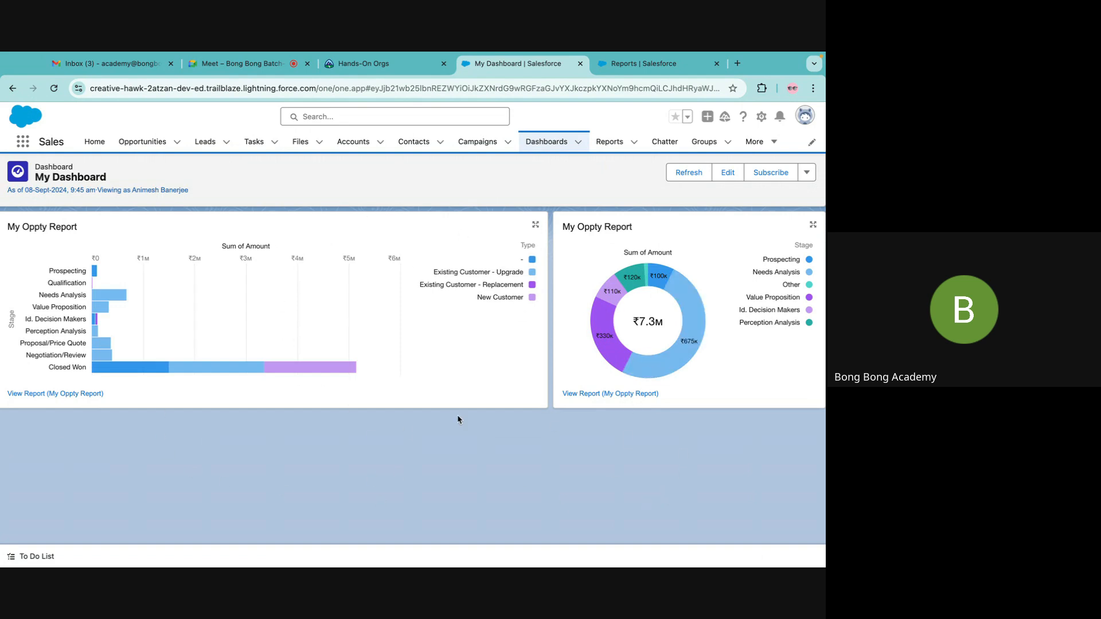
Step: Open My Oppty Report from its dashboard link, a Closed Won bar segment and a donut slice, returning to the dashboard each time
left_click(36, 395)
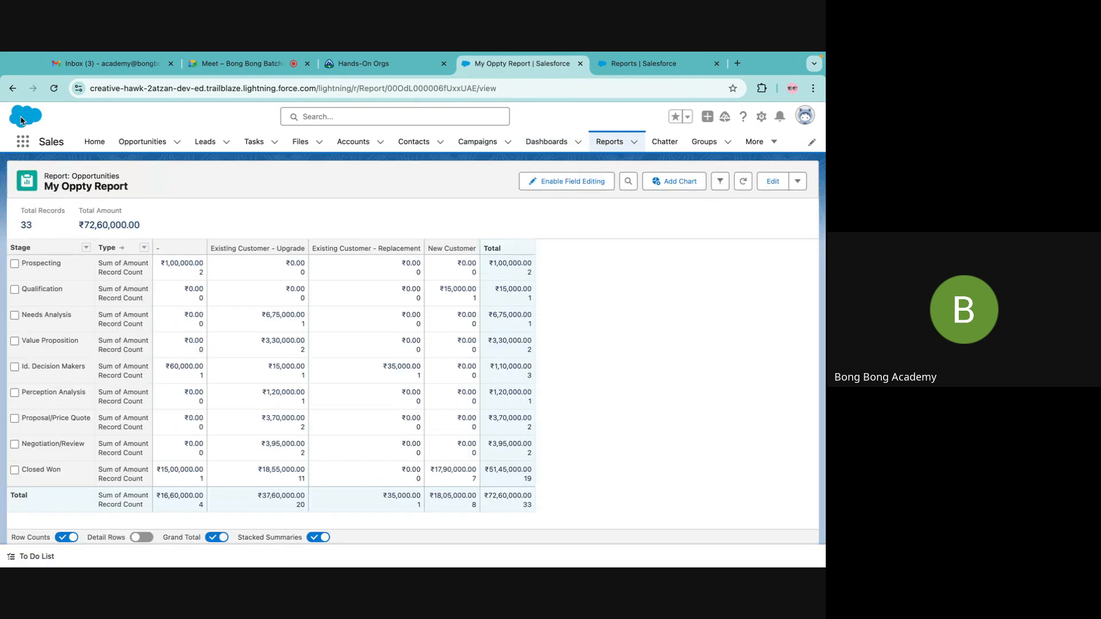
left_click(12, 88)
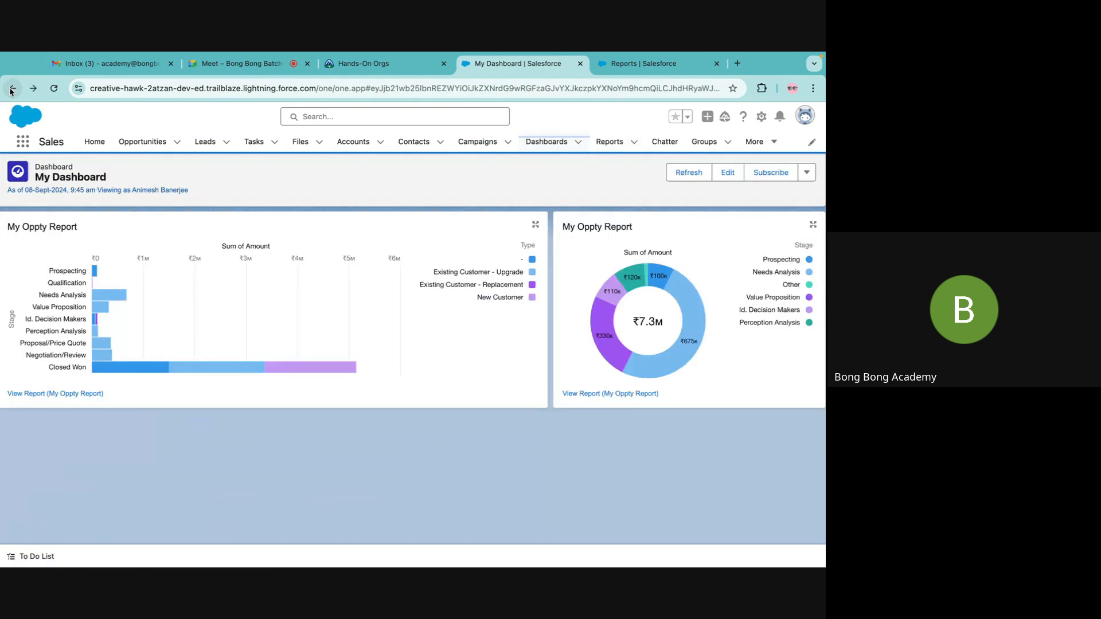
left_click(130, 373)
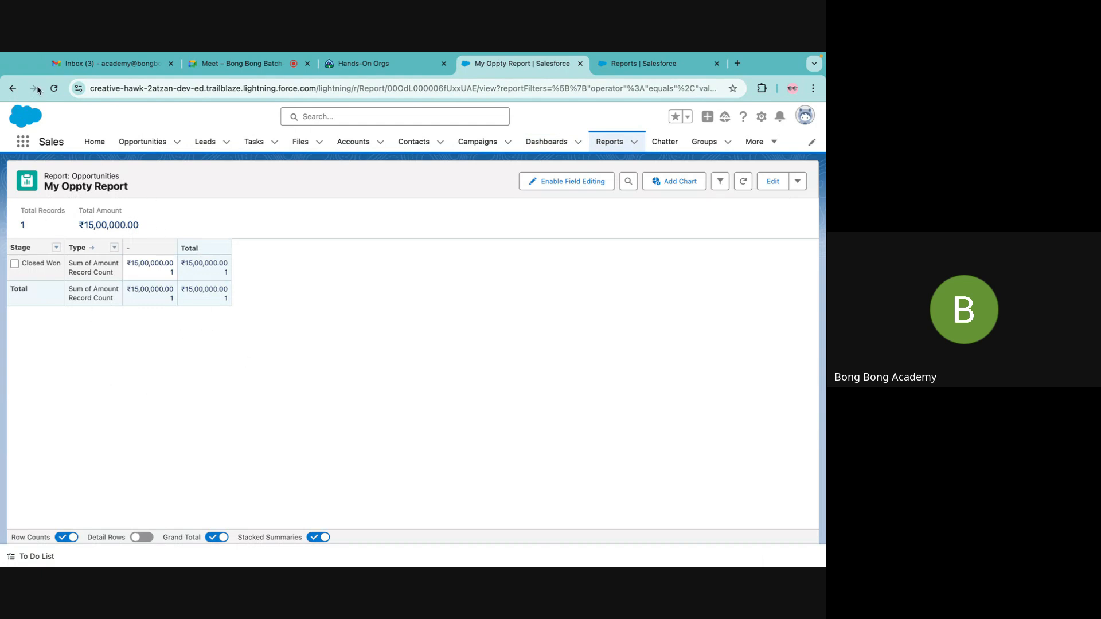
left_click(12, 89)
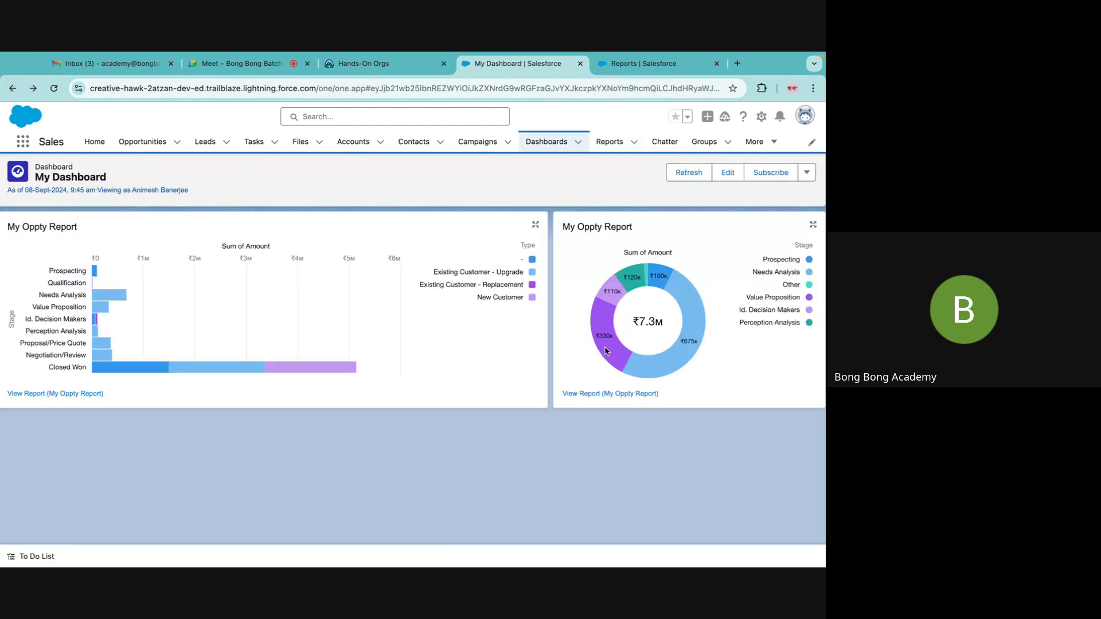
left_click(686, 321)
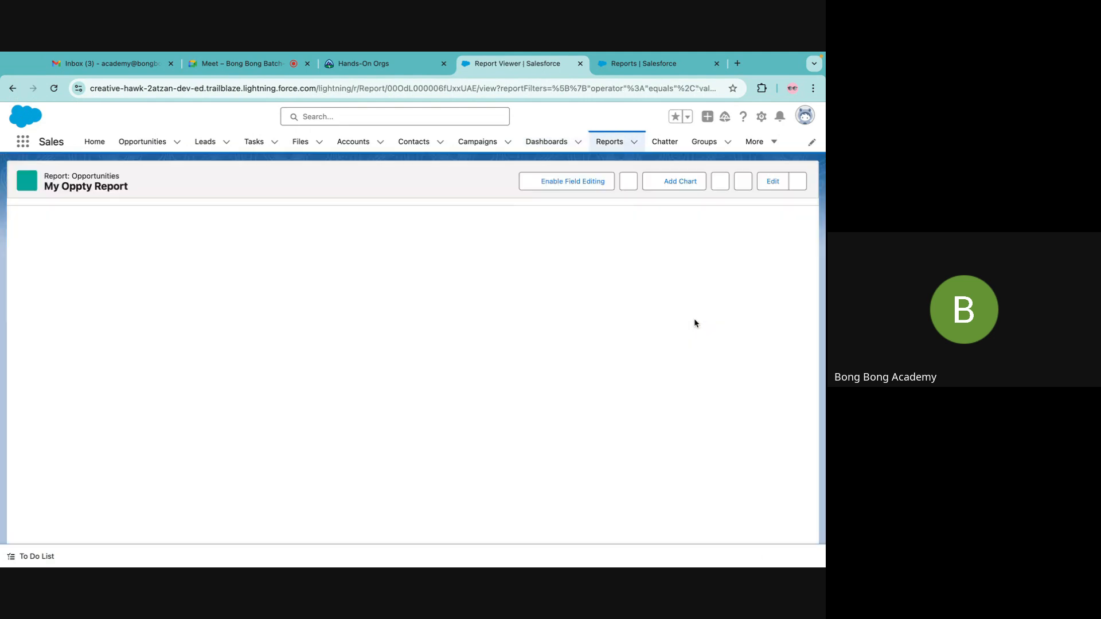
left_click(13, 89)
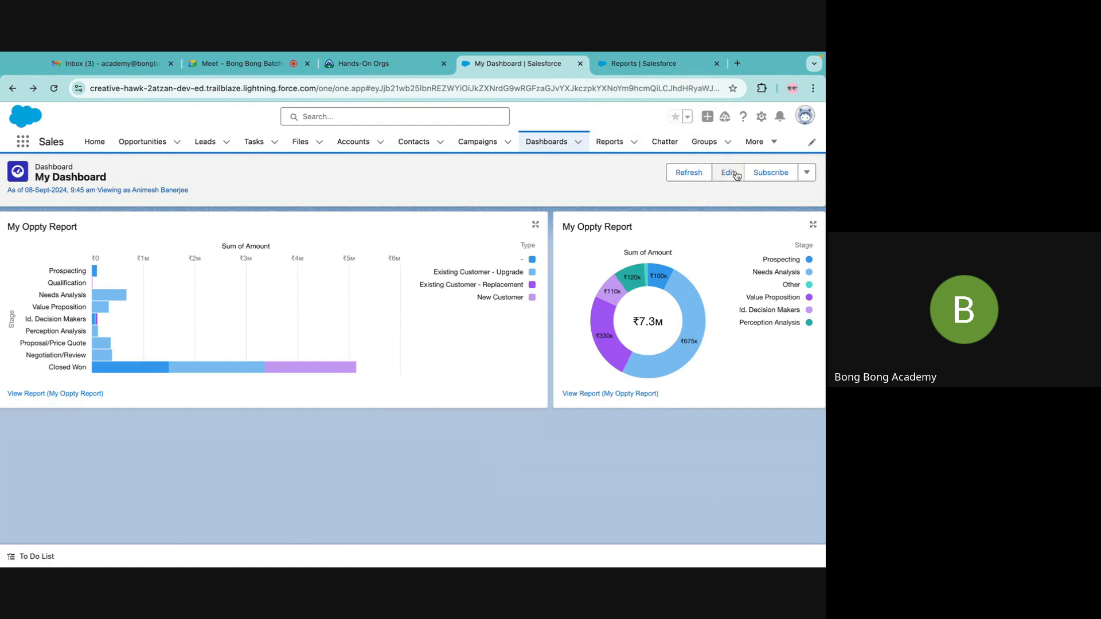
Step: Review the dashboard's subscription settings, close them without saving, and try to refresh the dashboard
left_click(771, 174)
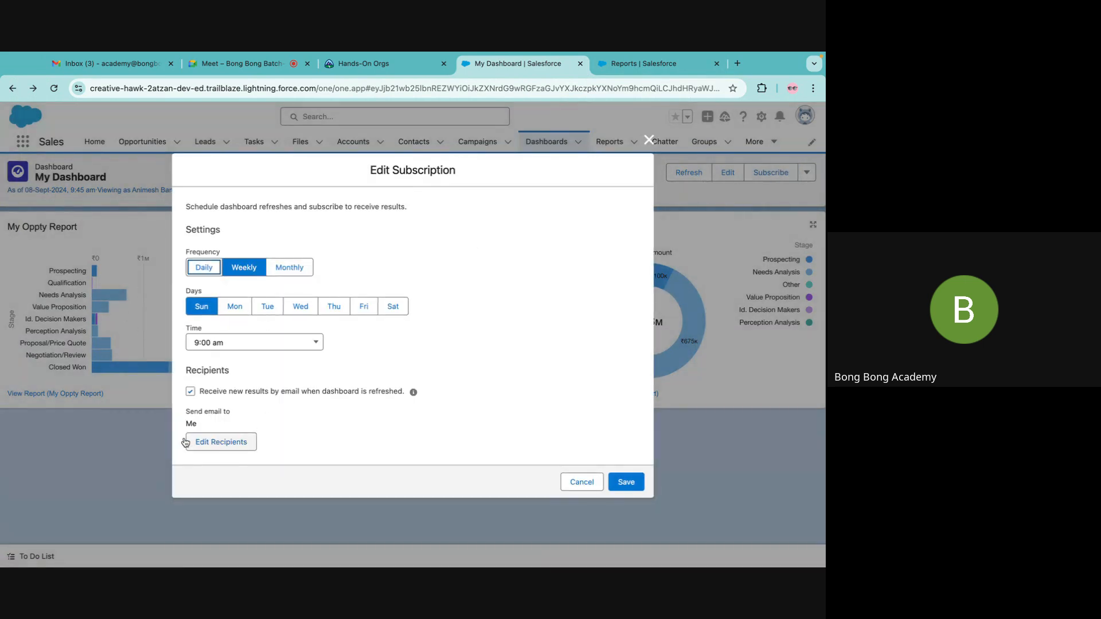
left_click(648, 140)
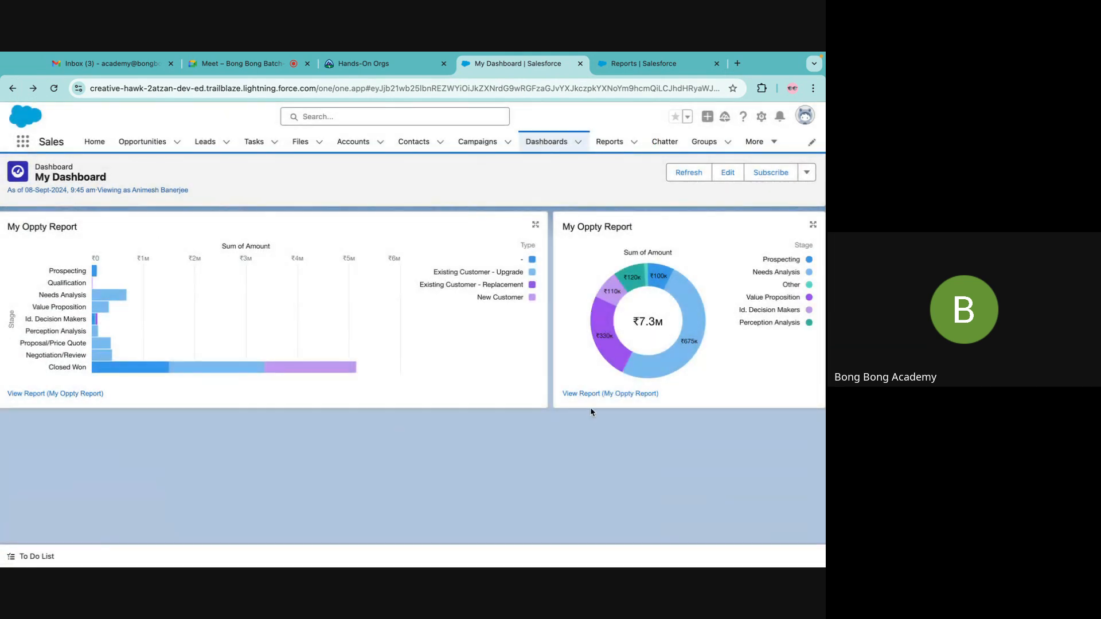
left_click(683, 175)
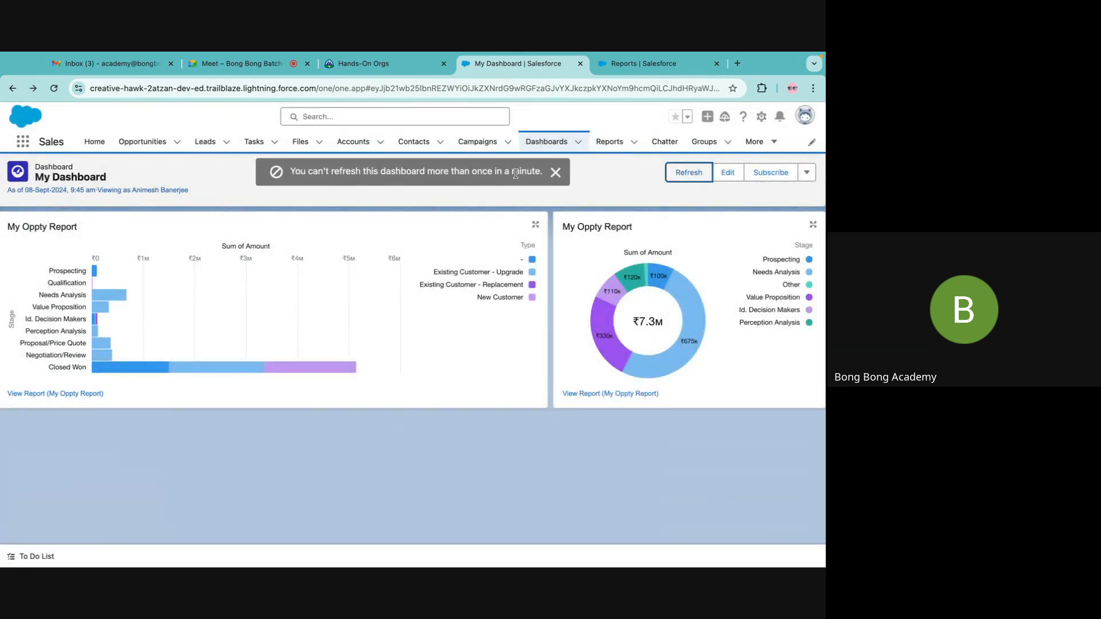
left_click(555, 173)
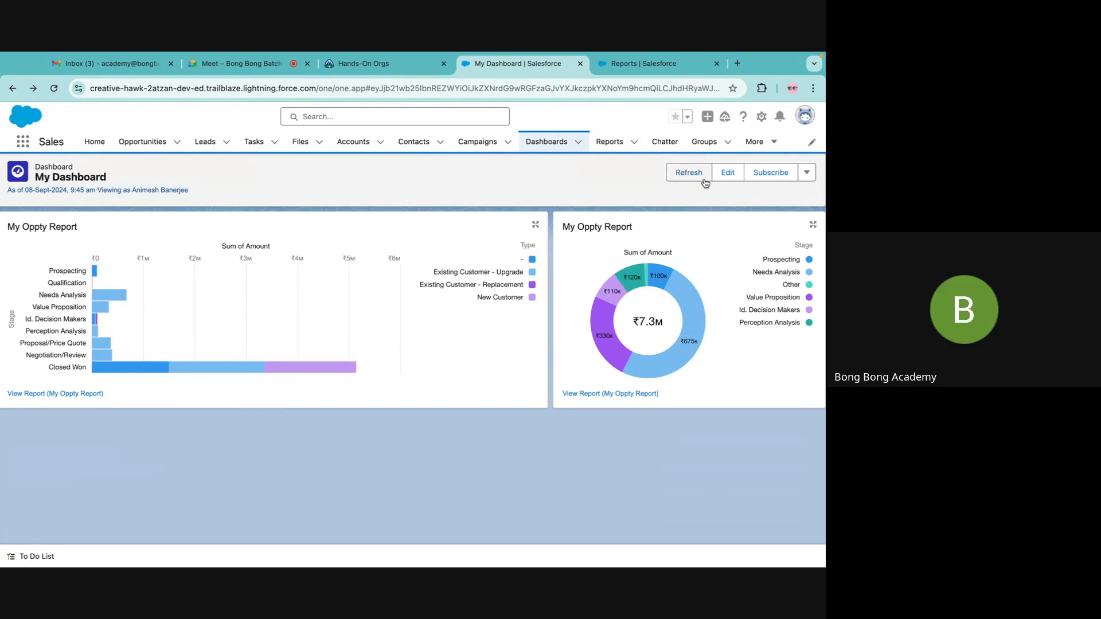
Step: Edit the dashboard properties so View Dashboard As is set to "The dashboard viewer", and save the properties and dashboard
left_click(727, 173)
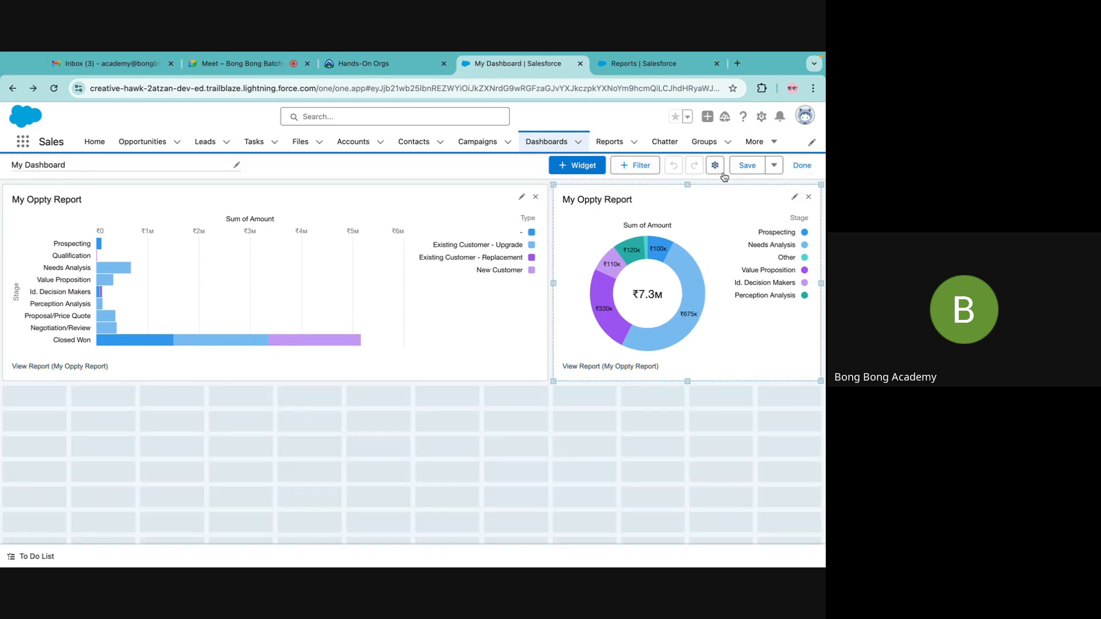
left_click(716, 167)
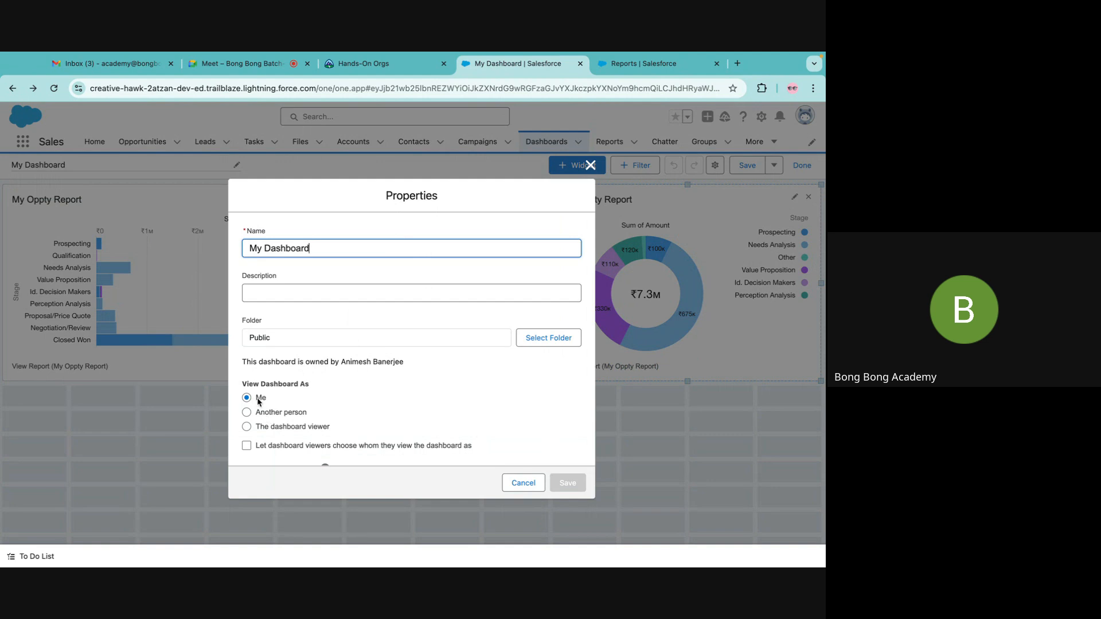
left_click(256, 415)
scroll(345, 398, "down", 2)
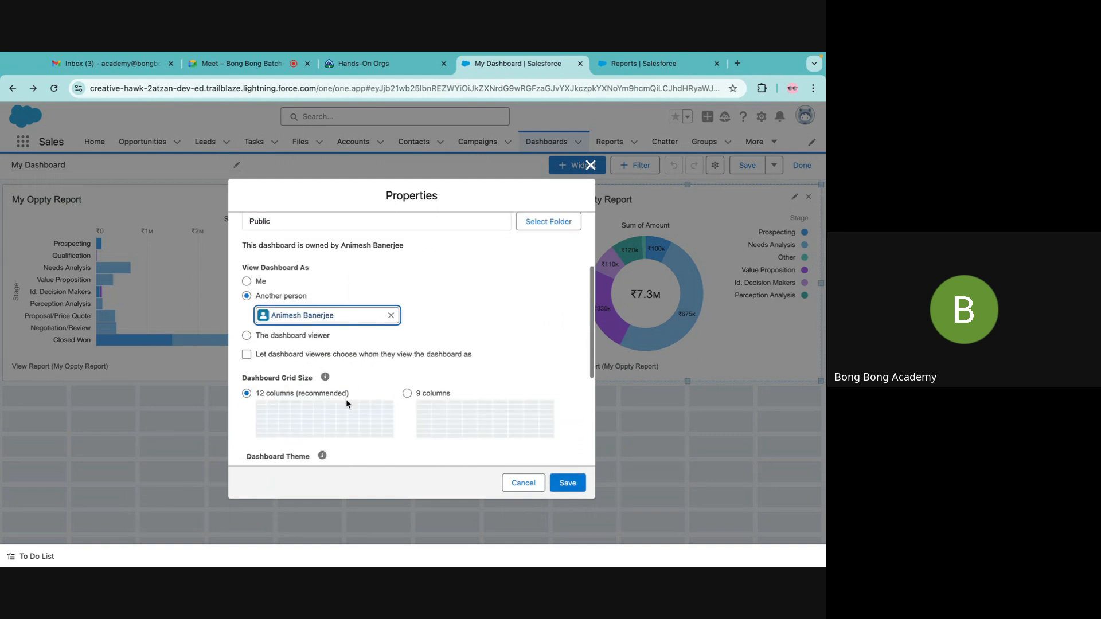
left_click(260, 282)
left_click(265, 296)
left_click(262, 337)
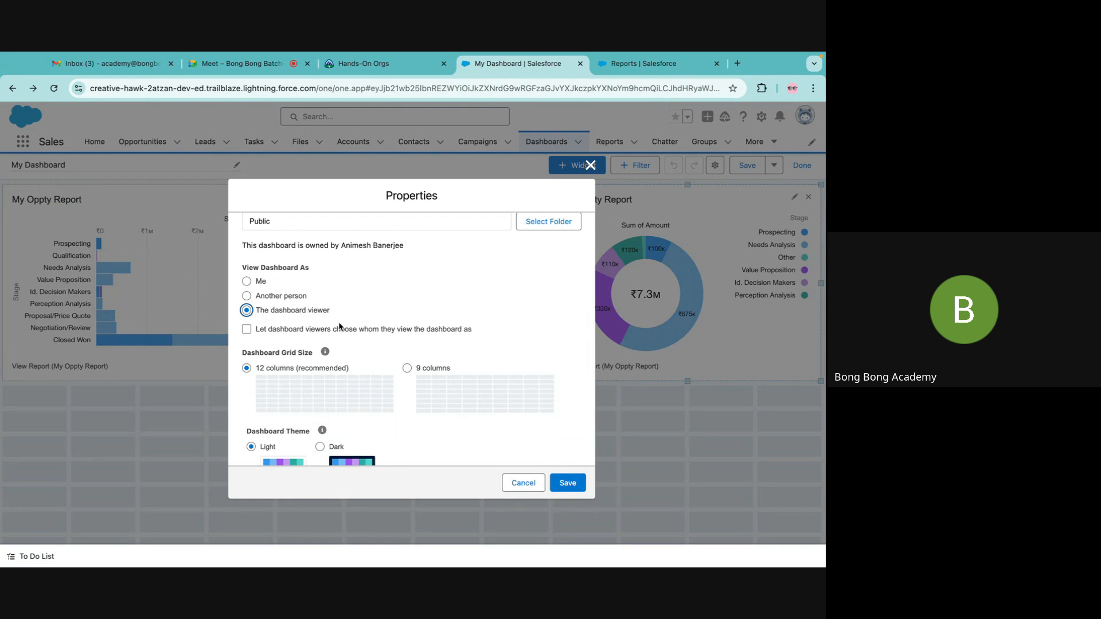
scroll(326, 356, "down", 2)
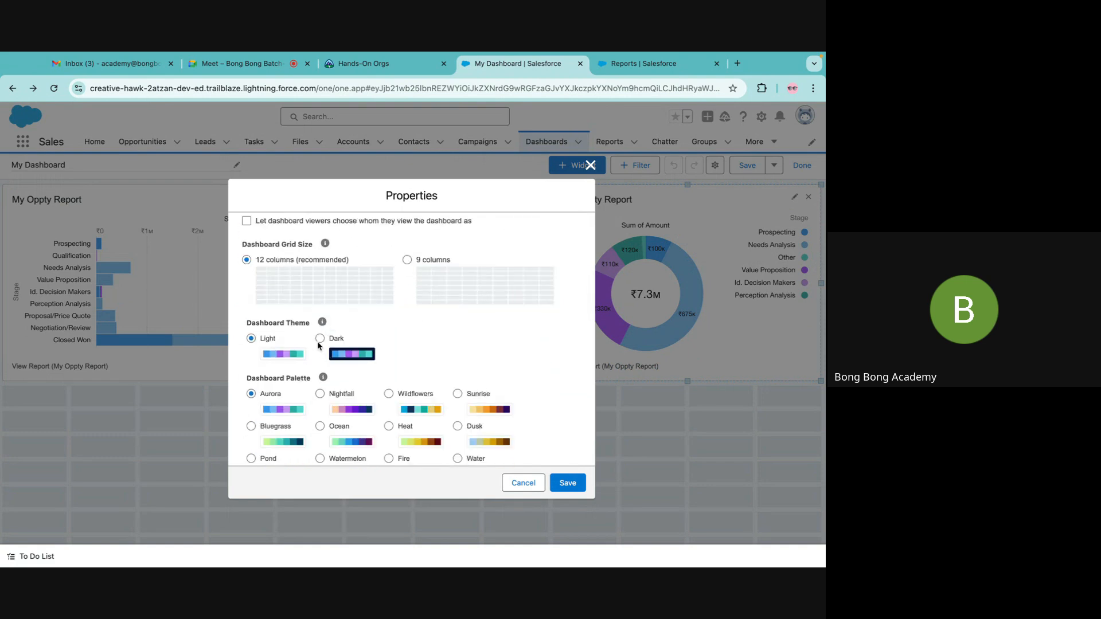
left_click(567, 483)
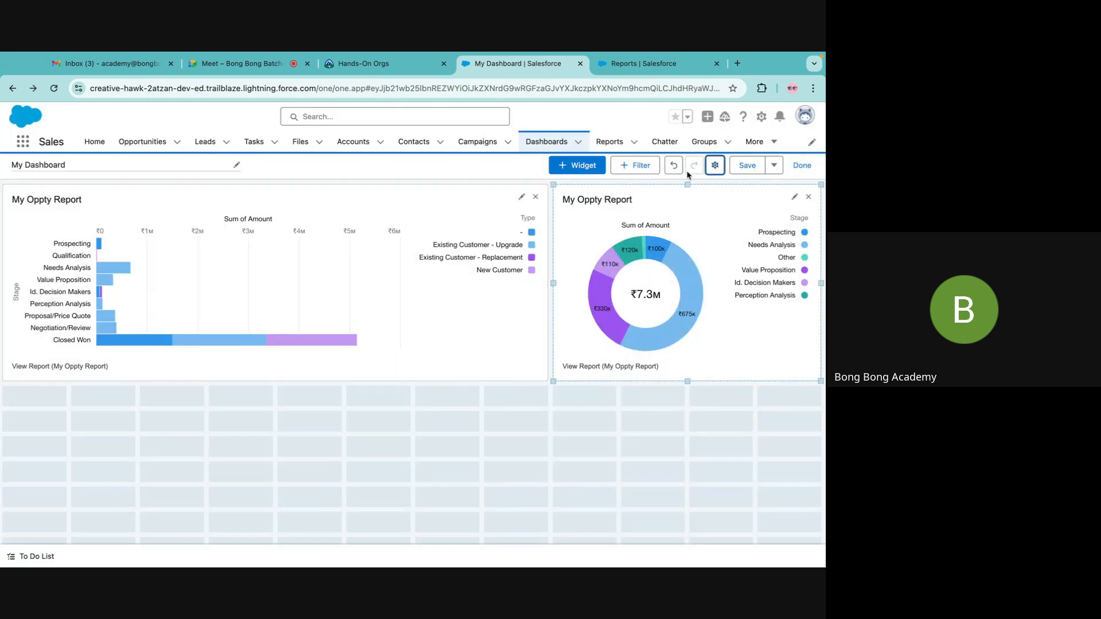
left_click(748, 168)
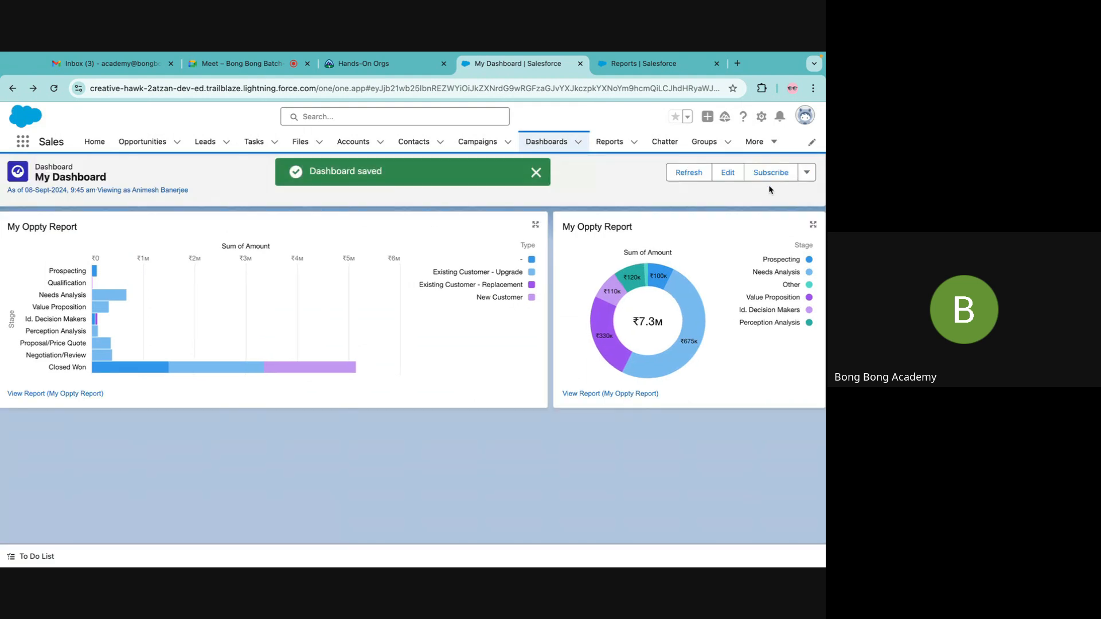
Step: Leave the dashboard editor and review the additional actions available for My Dashboard without choosing any
key("alt+Left")
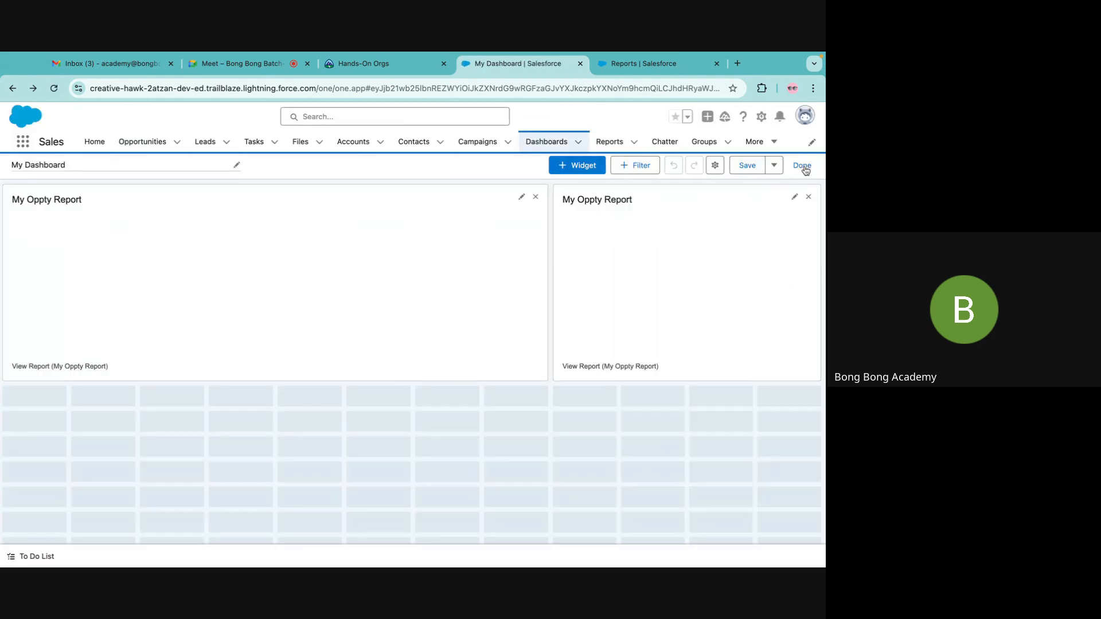
left_click(804, 167)
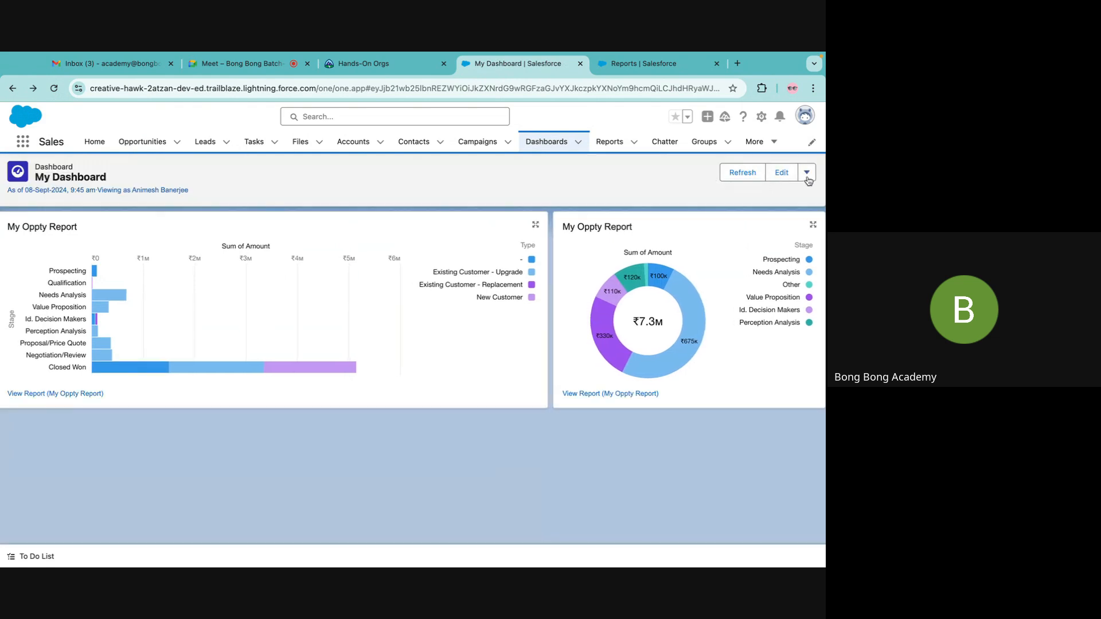
left_click(806, 172)
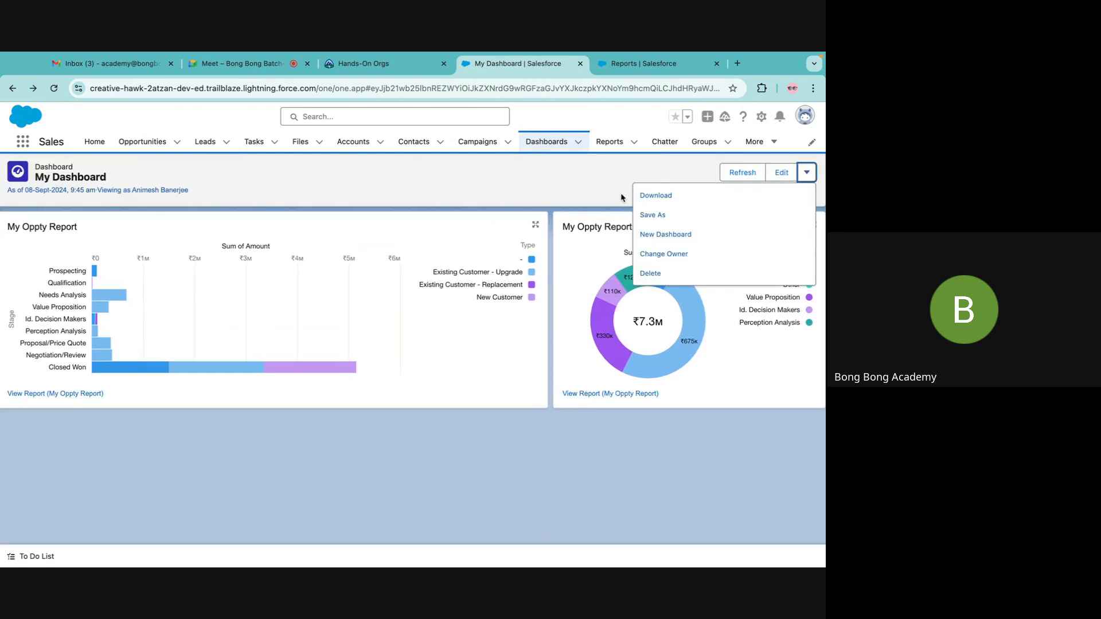
left_click(549, 186)
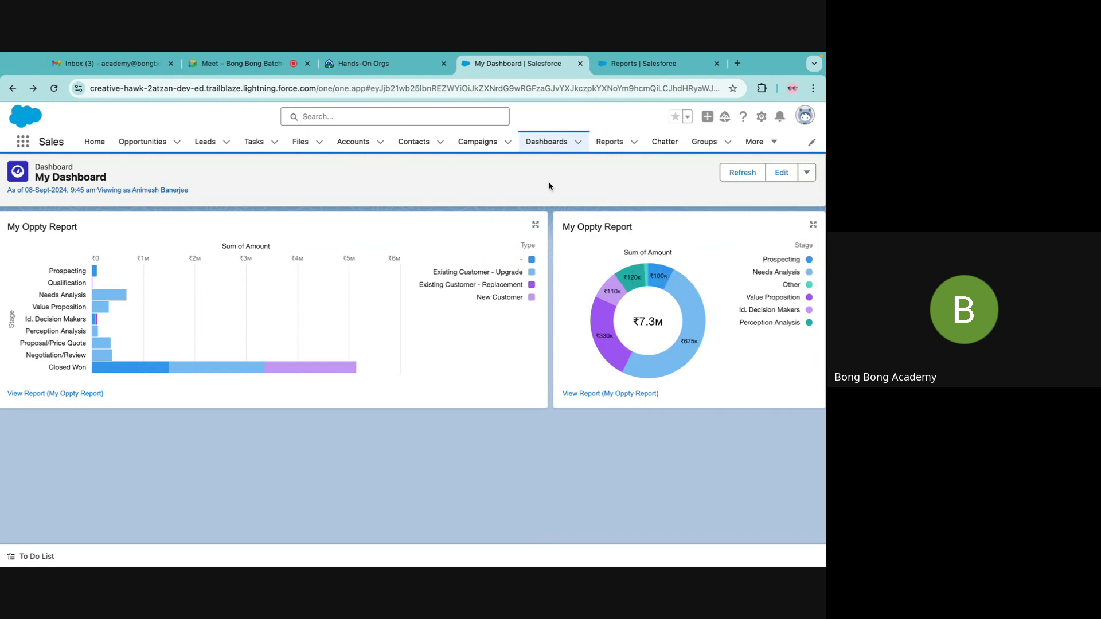
left_click(807, 180)
Step: Edit the dashboard properties so View Dashboard As is set to "Me", and save the properties and the dashboard while leaving the editor
left_click(781, 172)
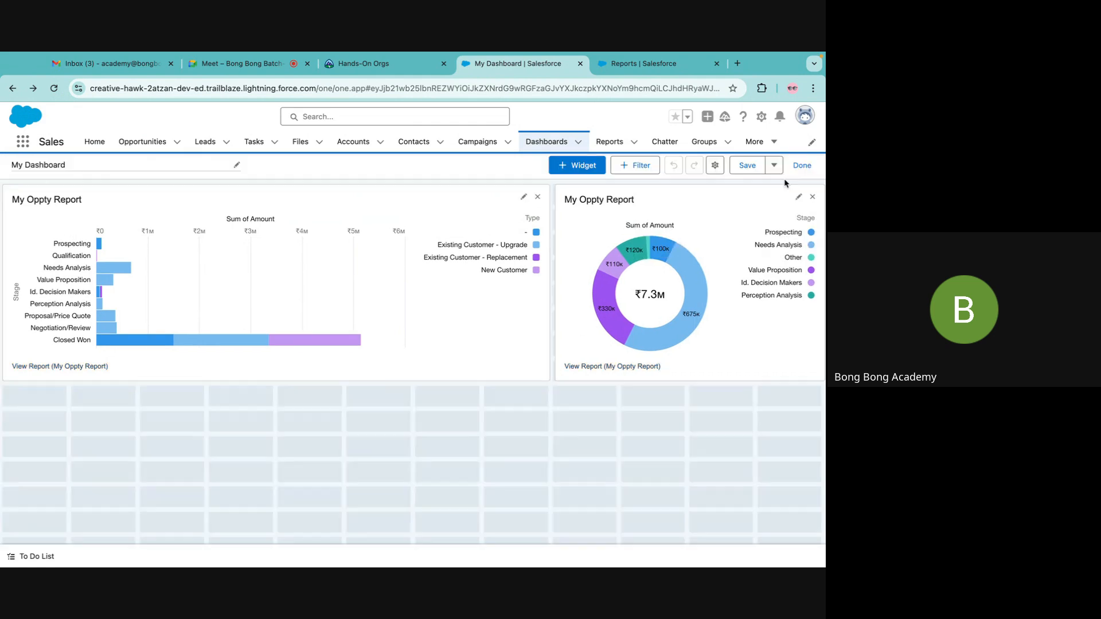
left_click(716, 170)
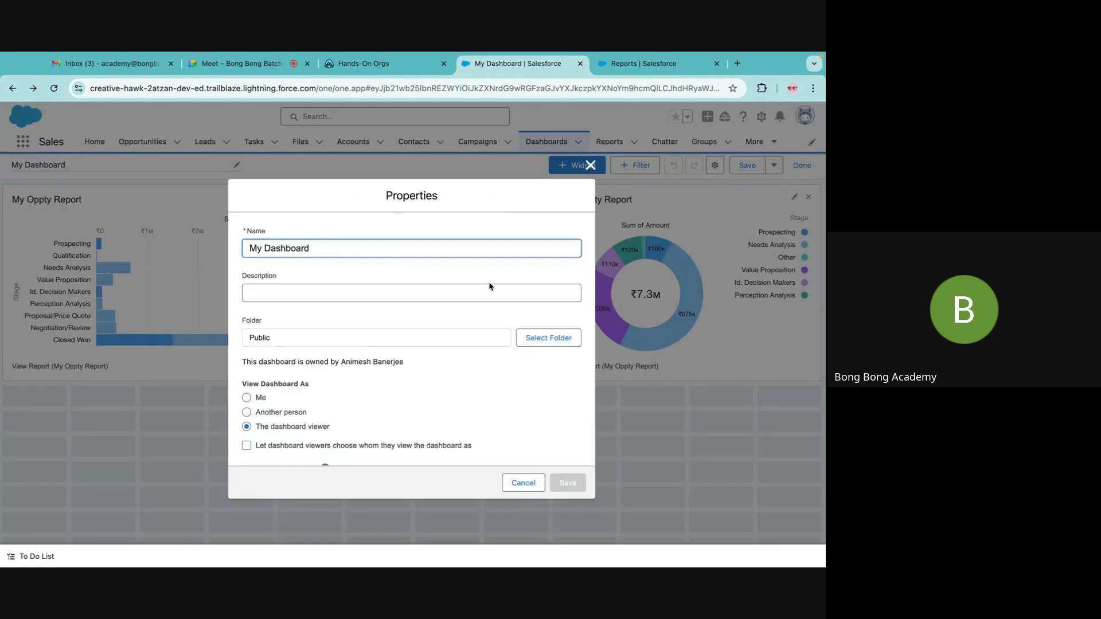
left_click(247, 398)
left_click(564, 486)
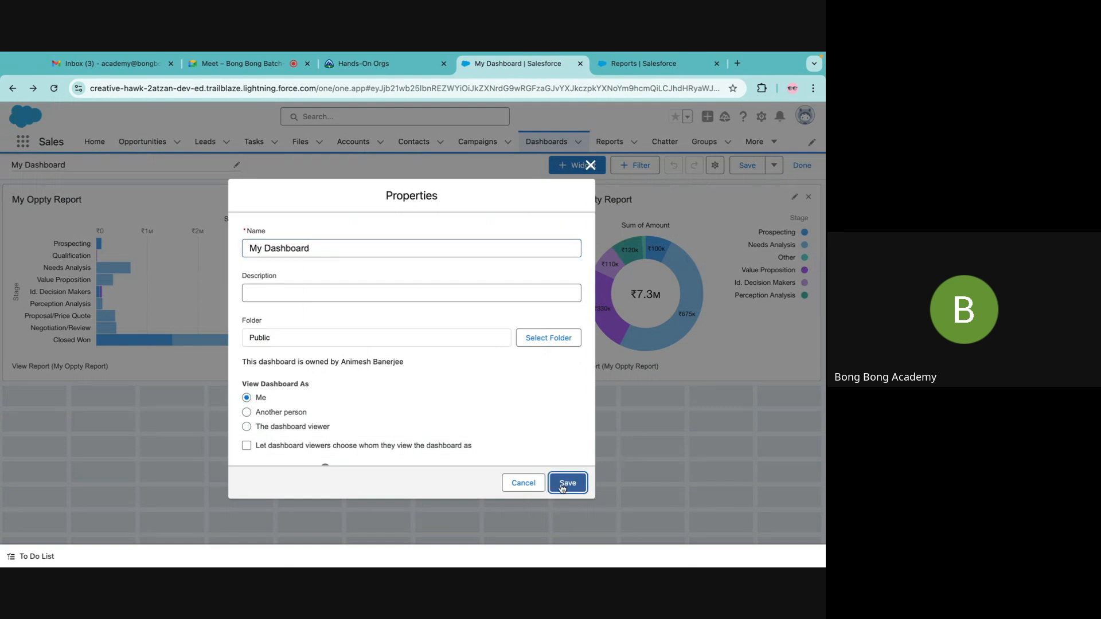
left_click(802, 168)
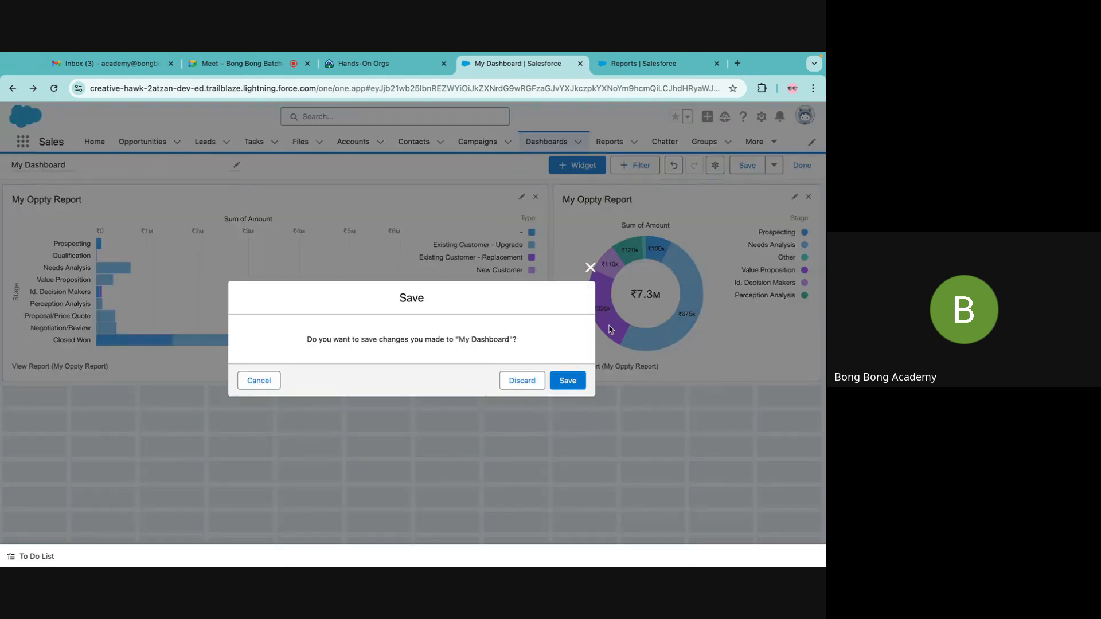
left_click(568, 380)
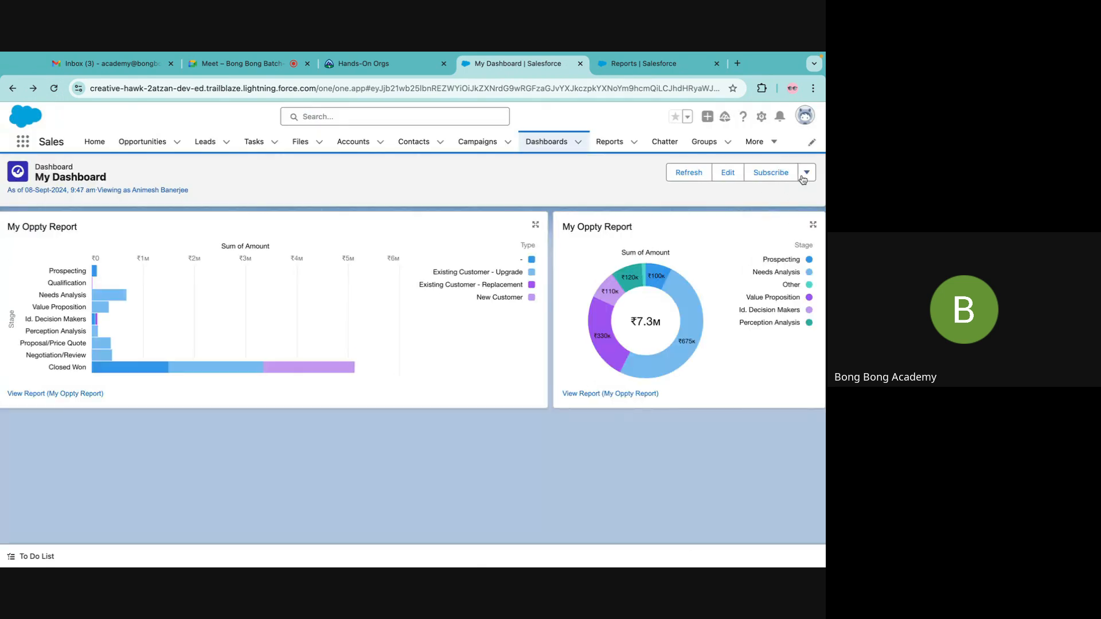
Step: Check the dashboard's subscription settings, close them without saving, and glance at the recent reports list before returning to the dashboard
left_click(781, 176)
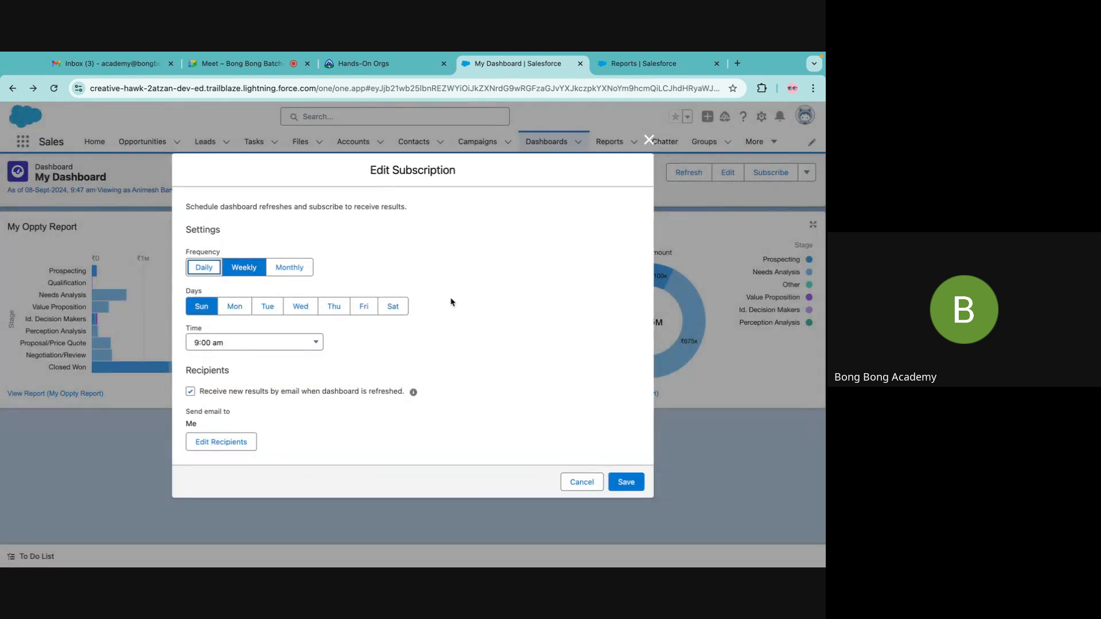
left_click(649, 140)
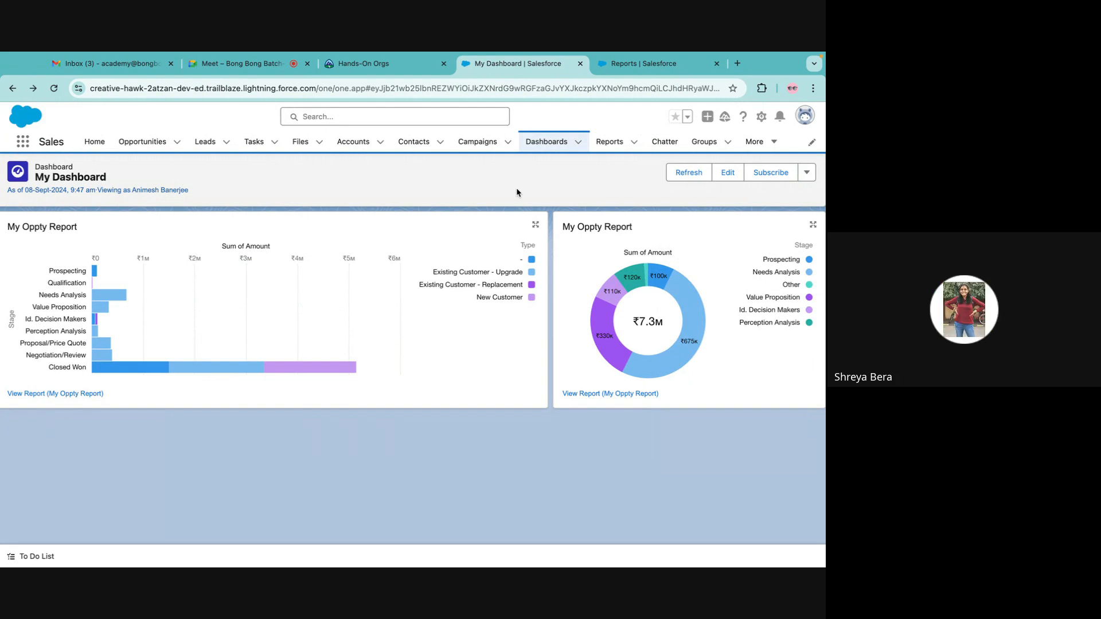
left_click(638, 64)
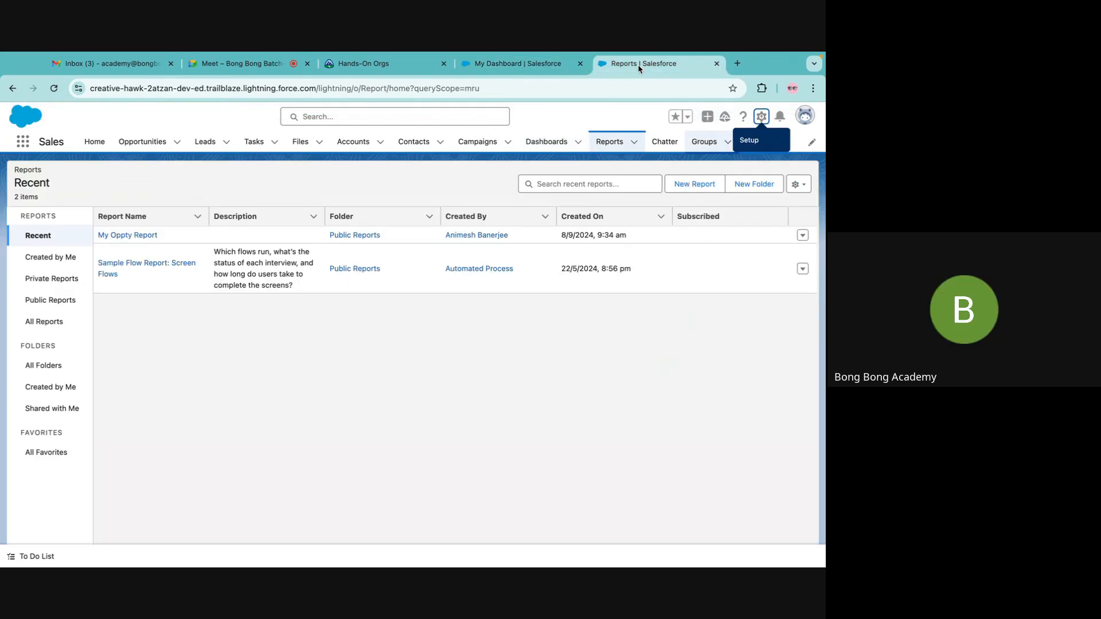
left_click(530, 66)
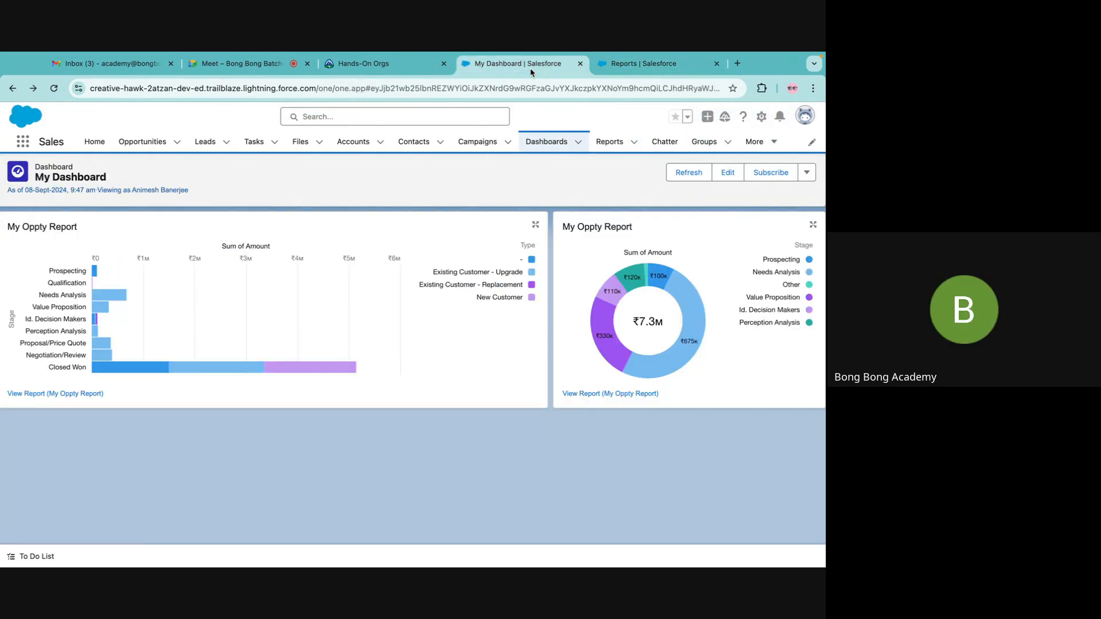
Step: Close the My Dashboard, Reports and Hands-On Orgs pages, and open the recording controls of the Google Meet call
left_click(580, 63)
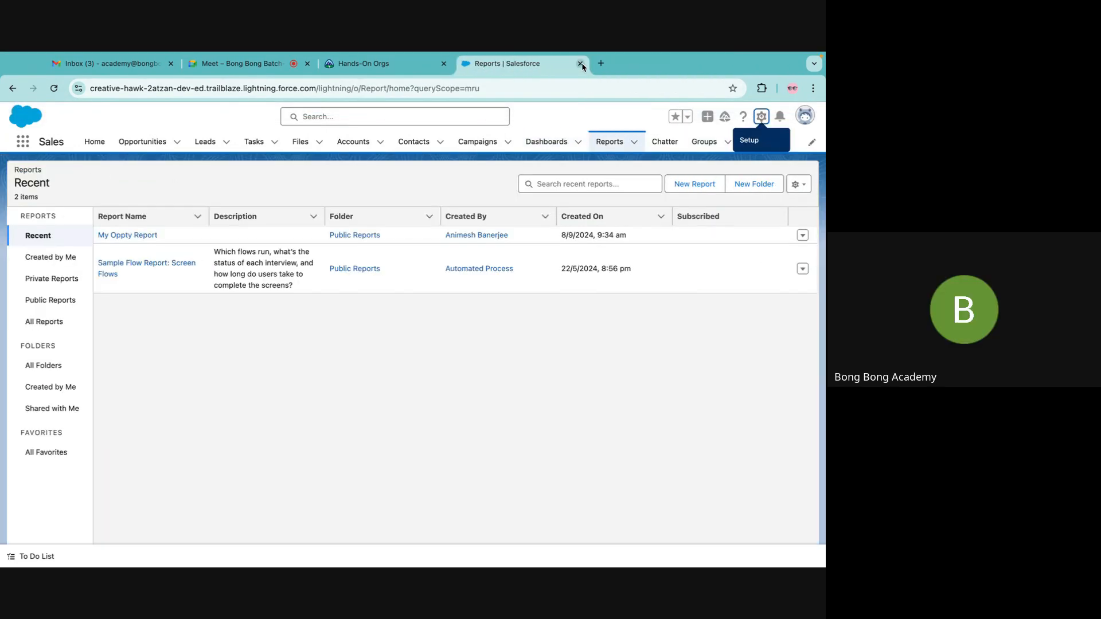
left_click(581, 64)
left_click(444, 64)
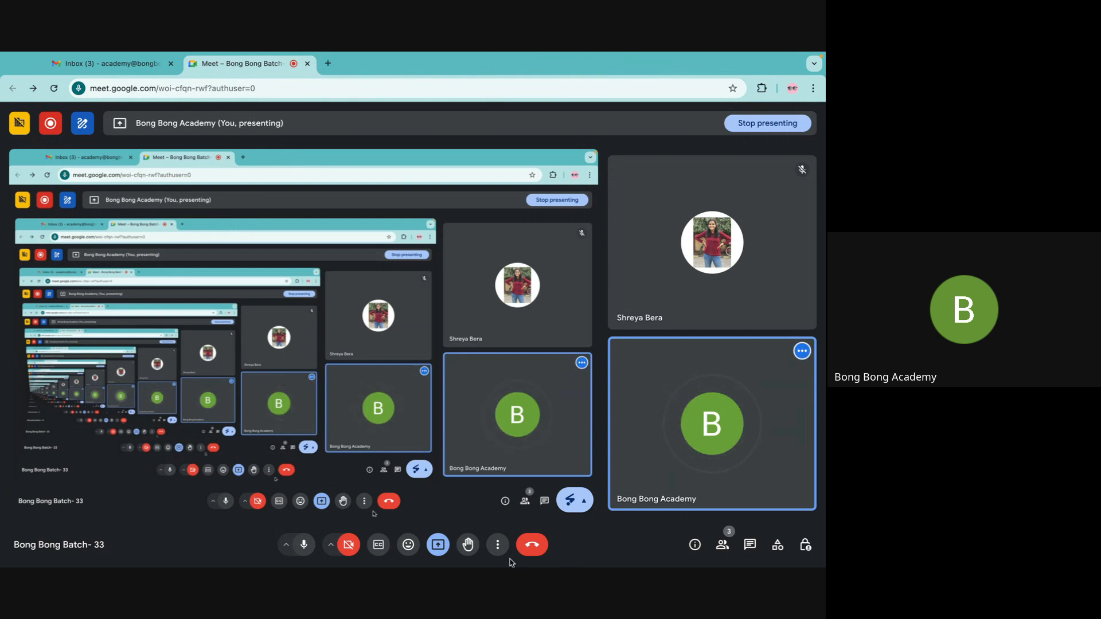
left_click(498, 545)
left_click(538, 261)
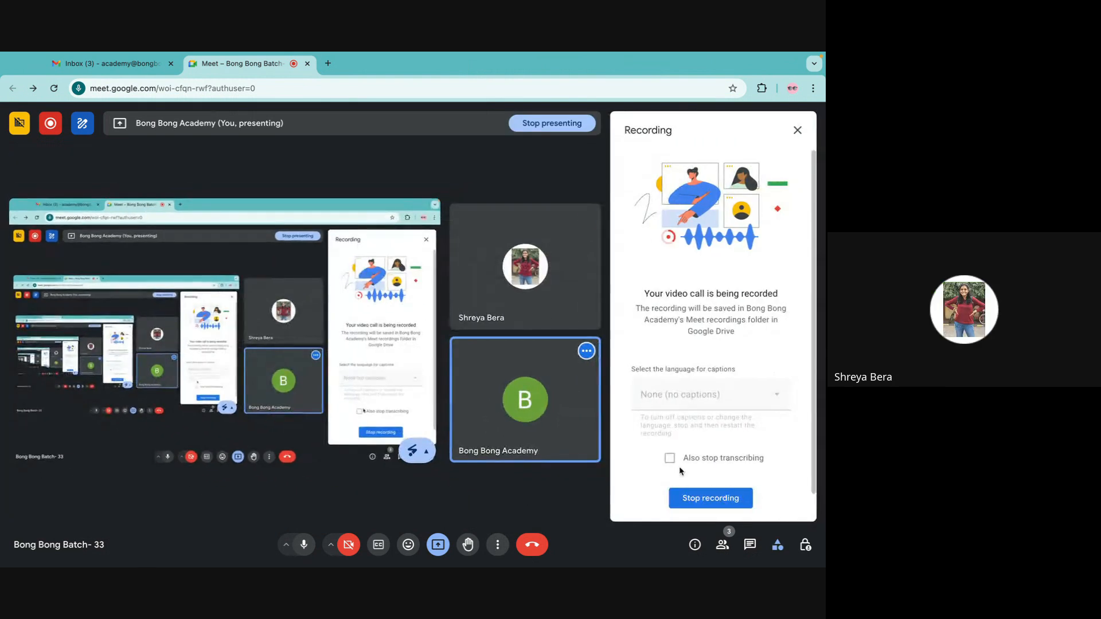